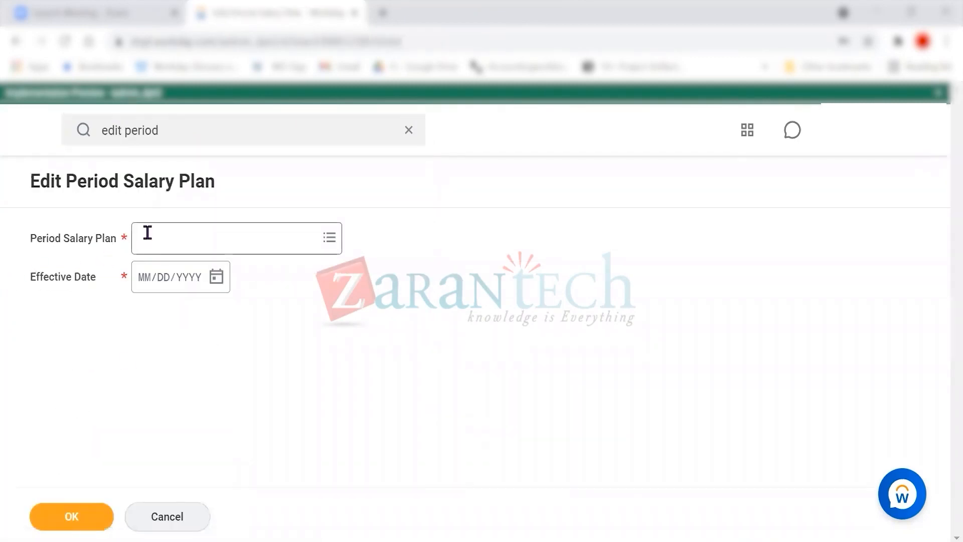
- Search the period salary plans for SG1 and select SG1 Exec Period Salary Plan
click(146, 235)
text(SG1)
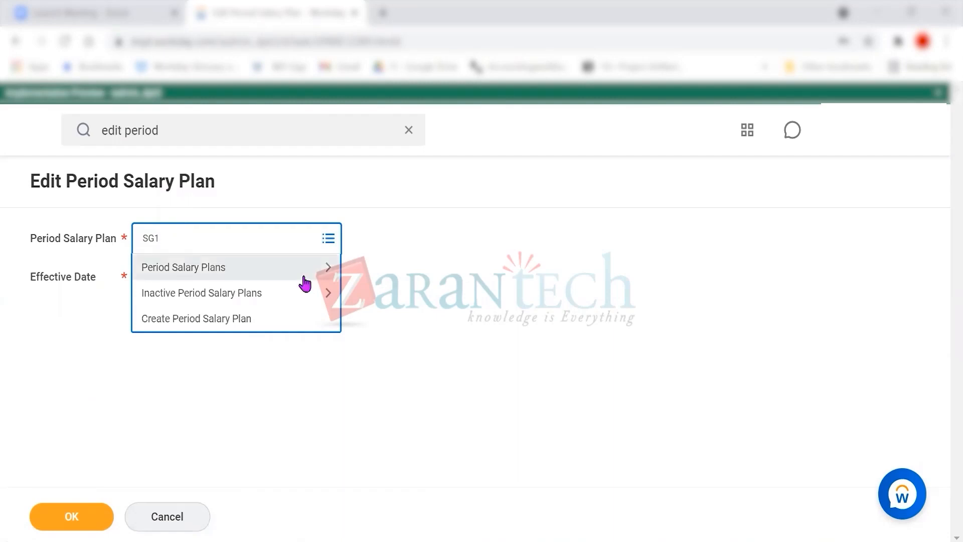
key(Return)
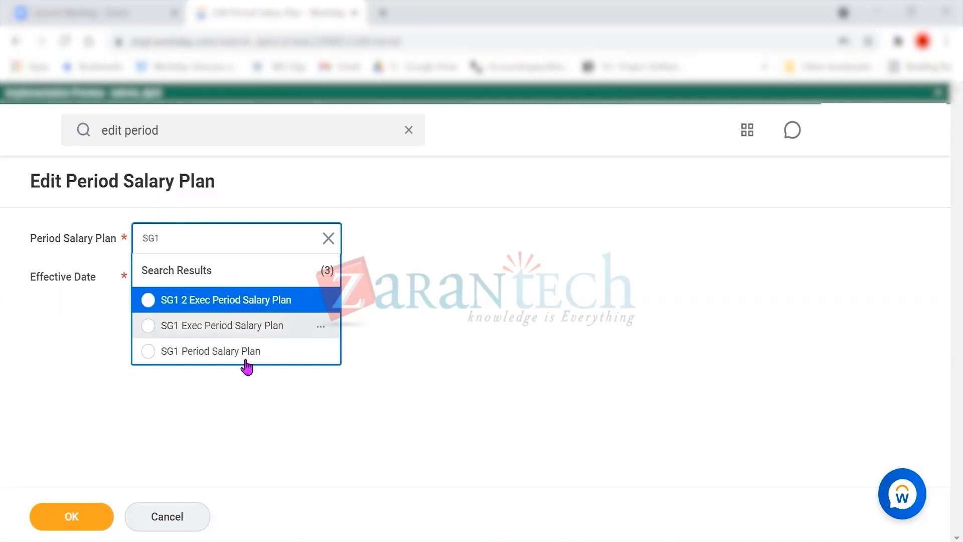
click(243, 328)
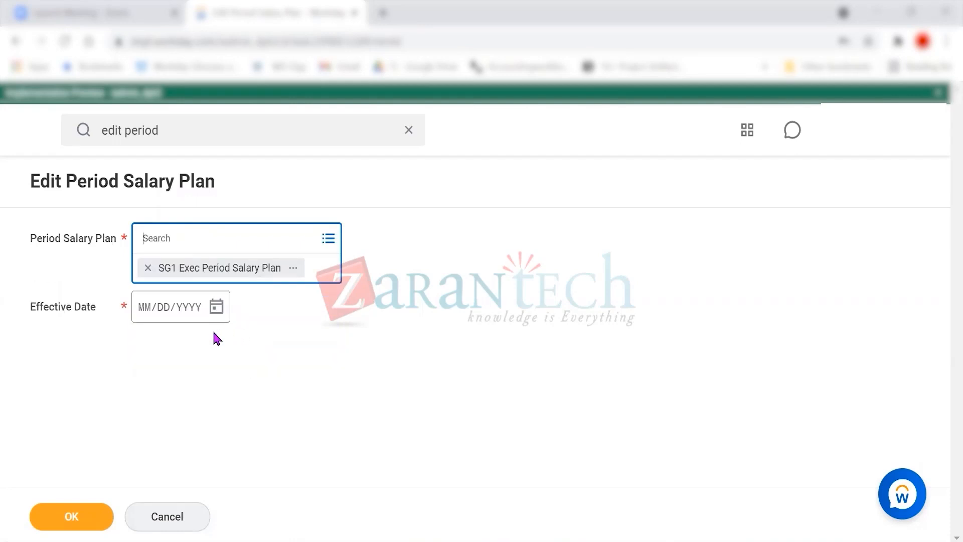
- Replace the selected period salary plan with SG1 2 Exec Period Salary Plan
click(170, 241)
text(SG1)
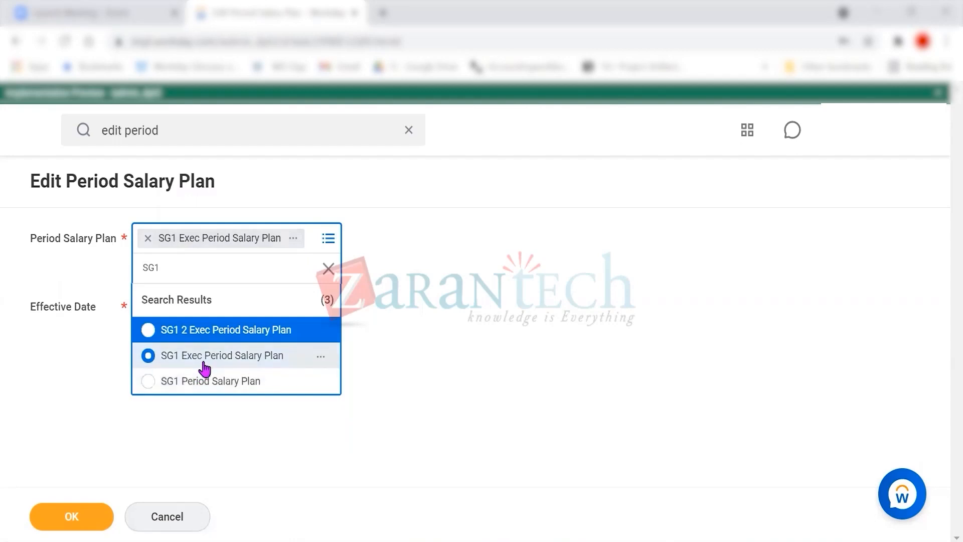
click(194, 331)
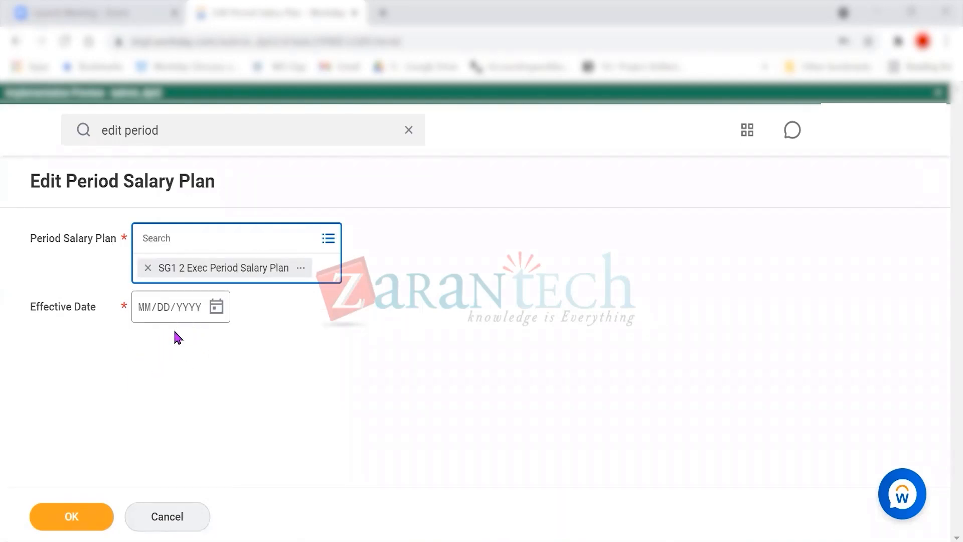
- Set the effective date to 01/01/2021 and open the selected plan for editing
click(219, 308)
click(221, 286)
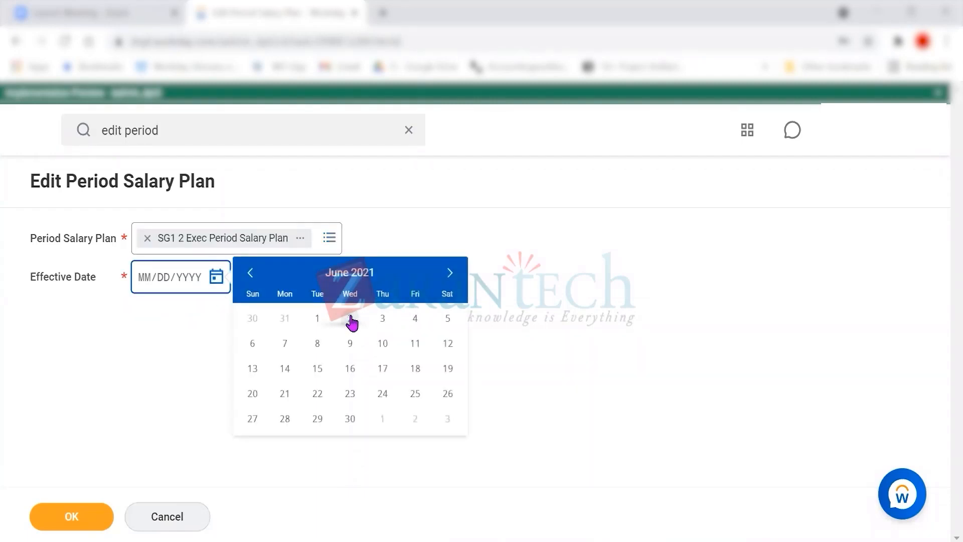
click(145, 280)
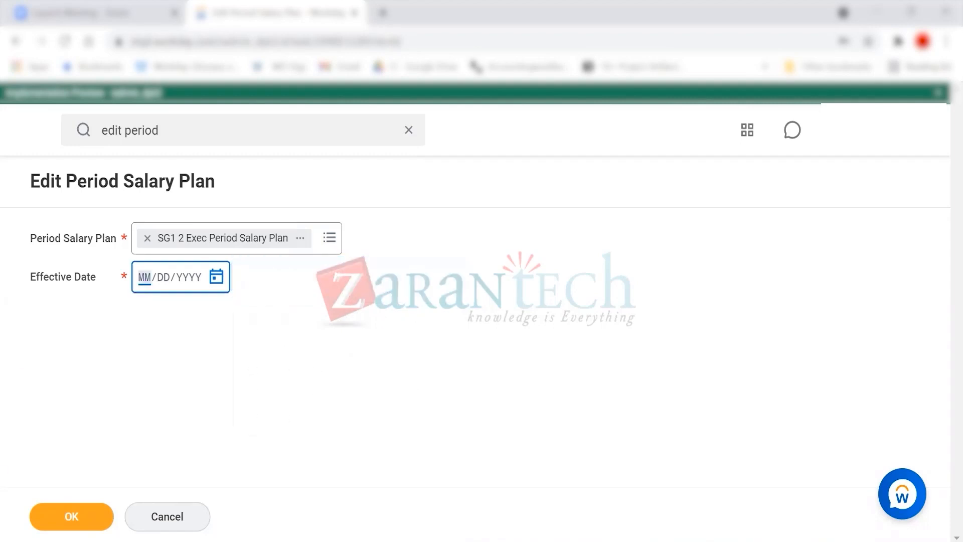
text(01012021)
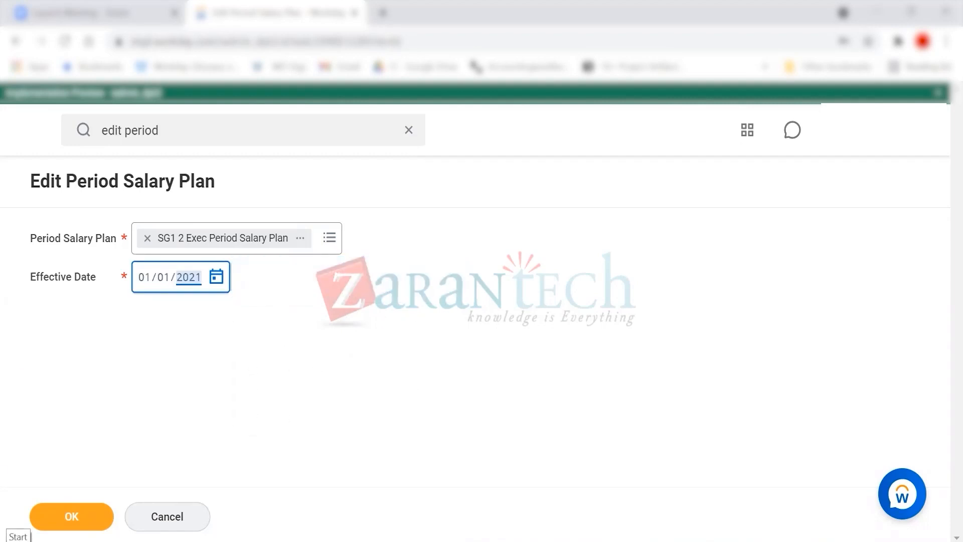
click(59, 518)
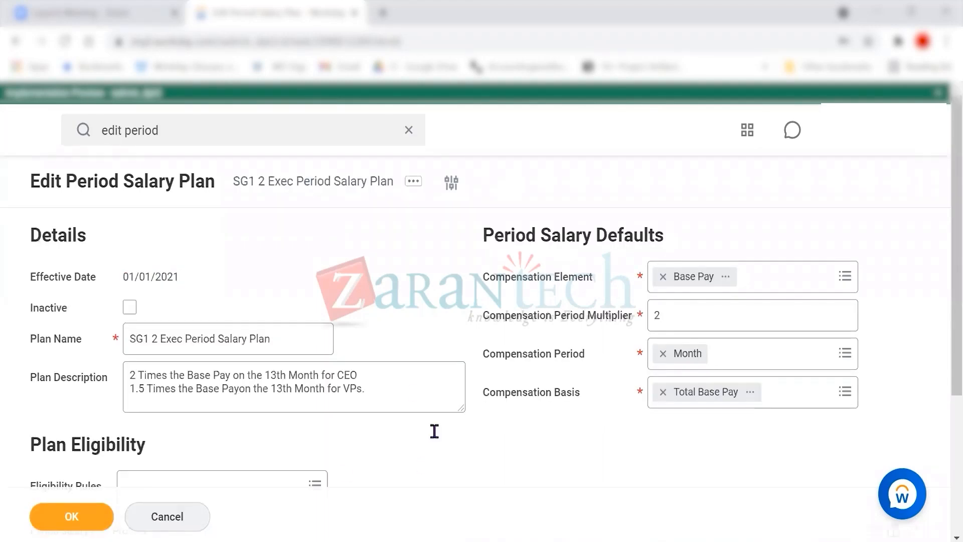
- Examine the plan's period salary defaults, eligibility rules and the multipliers in its period salary plan profiles
scroll(797, 345, down, 1)
scroll(800, 352, down, 1)
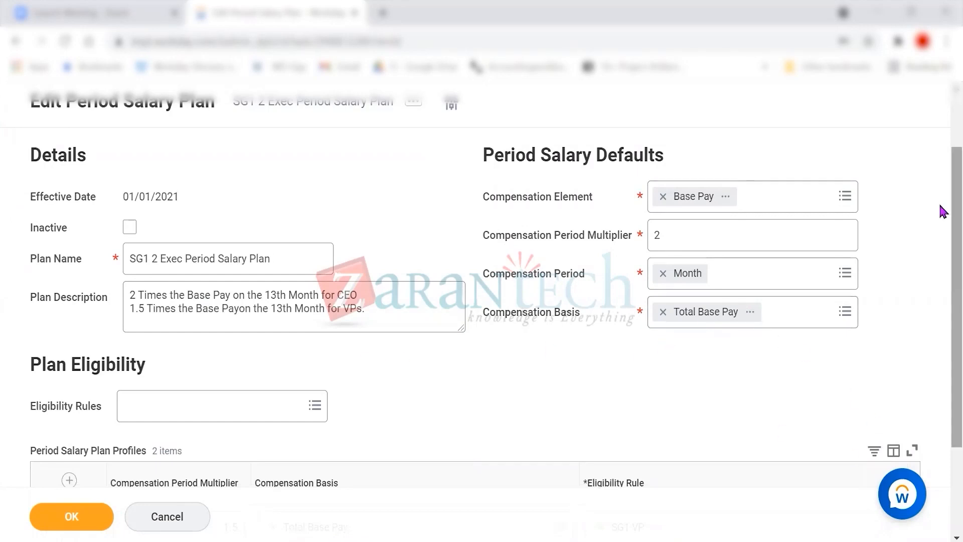
scroll(941, 235, down, 2)
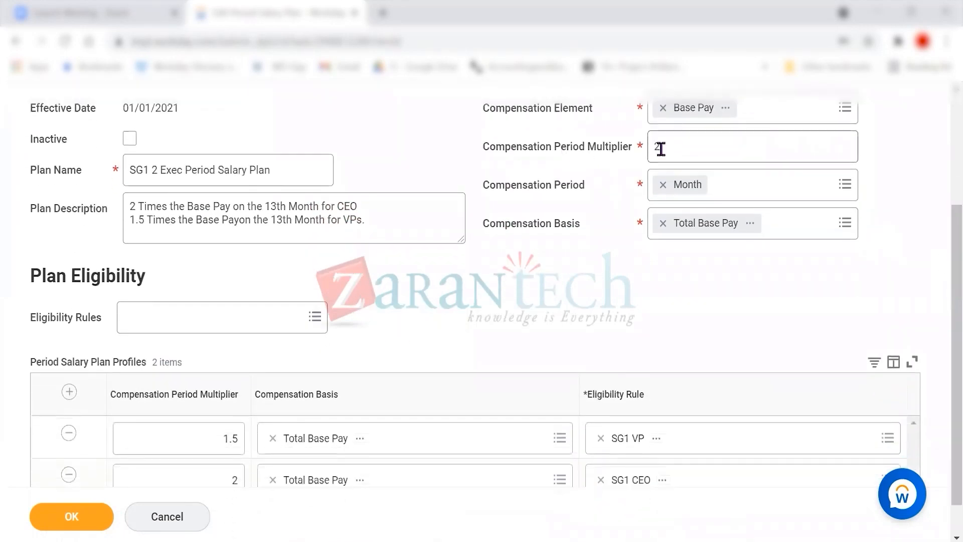
scroll(471, 346, down, 1)
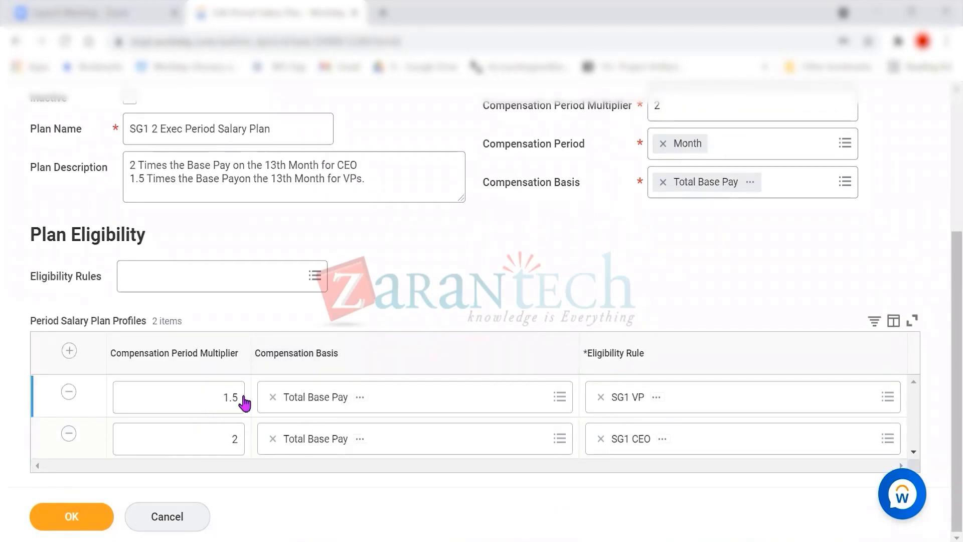
scroll(333, 397, up, 2)
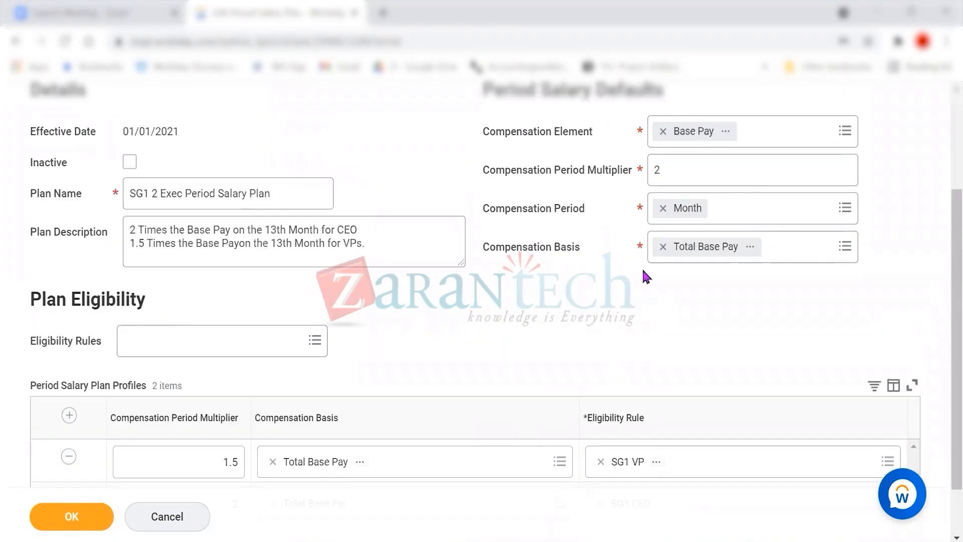
double_click(669, 187)
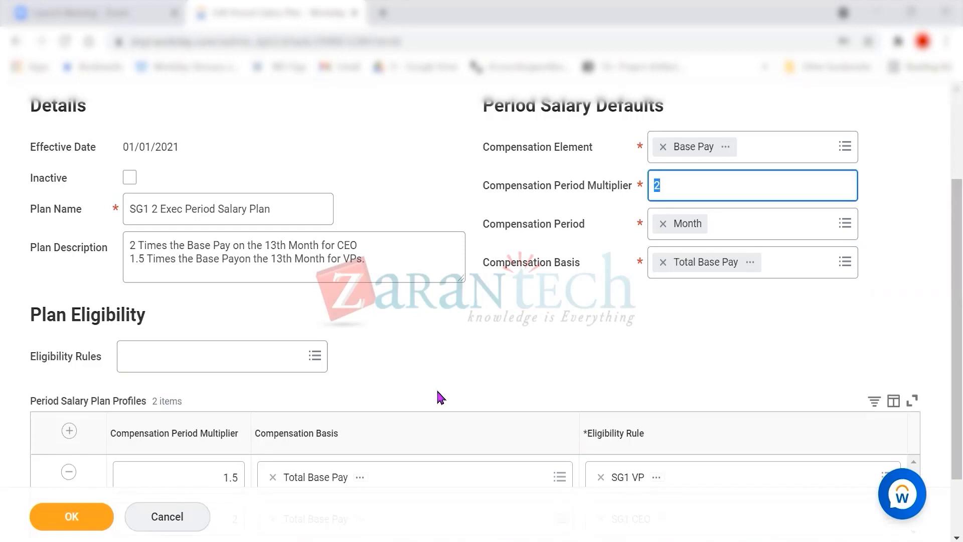
scroll(439, 398, down, 2)
scroll(439, 398, up, 2)
key(XF86AudioRaiseVolume)
scroll(496, 271, down, 2)
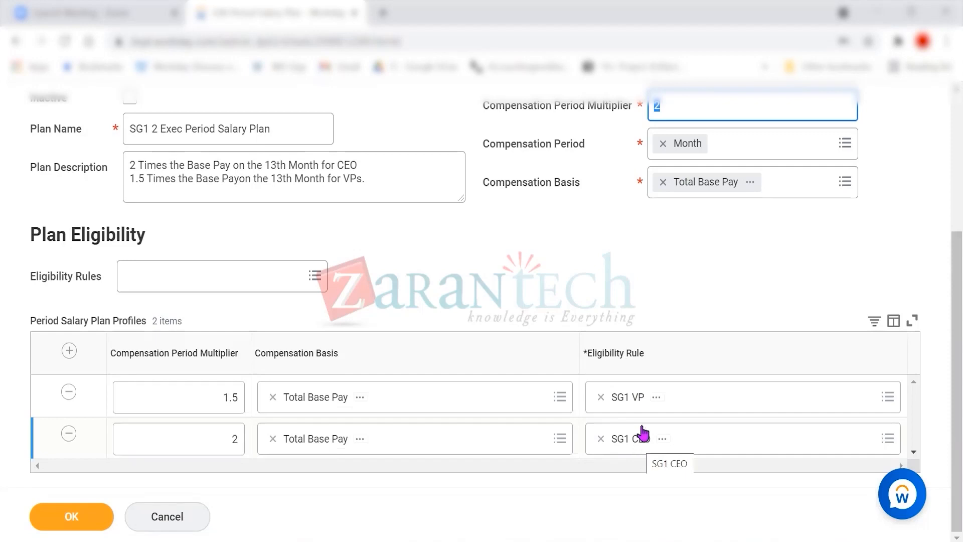
- View the SG1 VP compensation rule from the plan profiles and examine its rule conditions
click(656, 398)
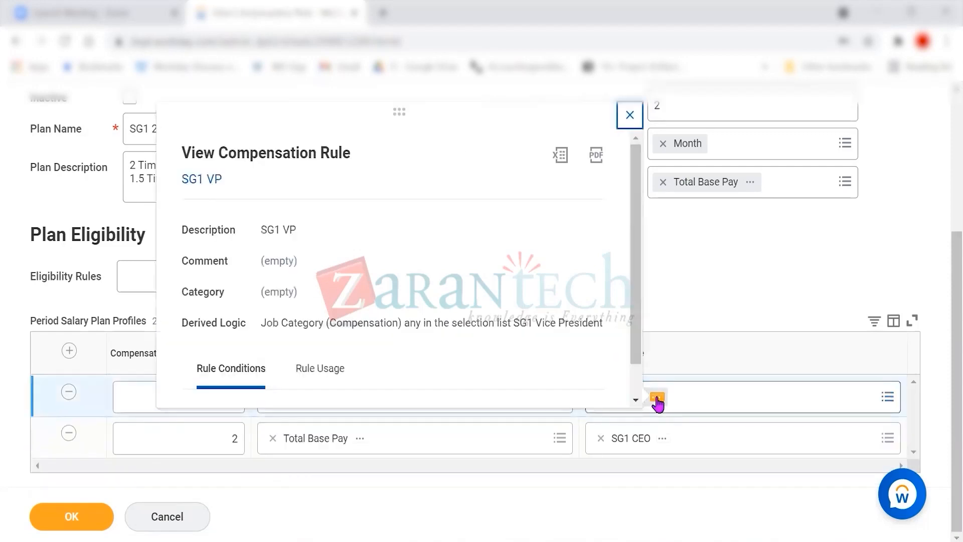
scroll(410, 333, down, 2)
scroll(410, 333, down, 2)
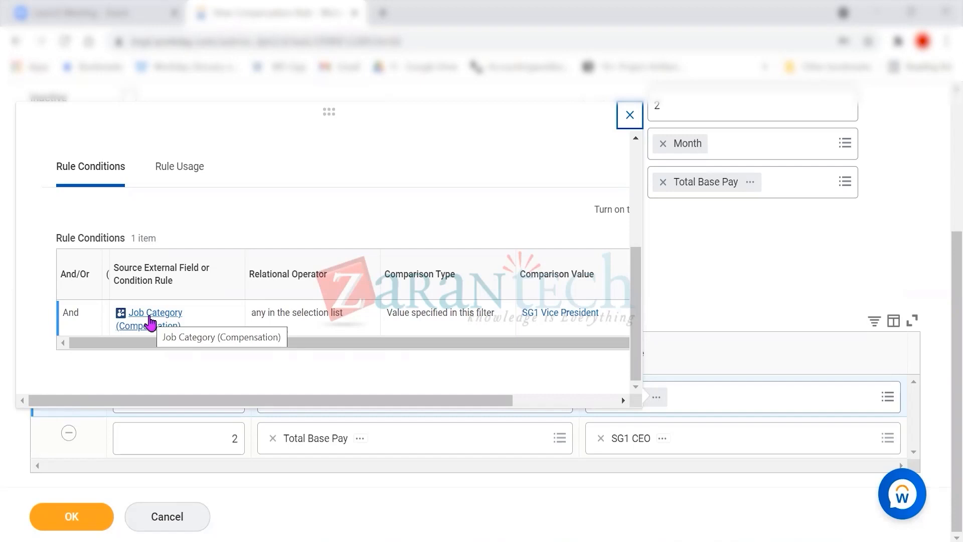
- Duplicate the current browser tab and return to the original one showing the compensation rule
right_click(275, 6)
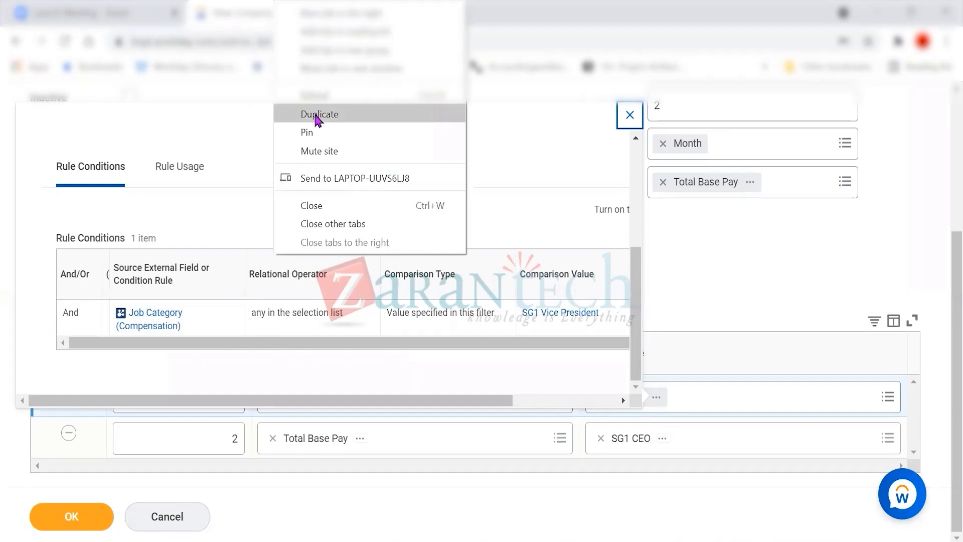
click(316, 114)
click(239, 10)
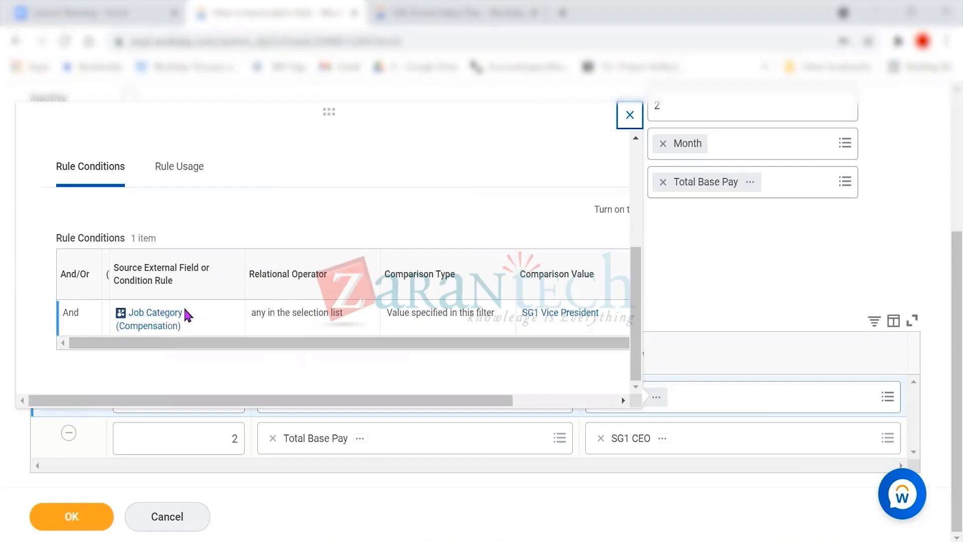
- Open the rule's Job Category (Compensation) field in a new tab and close the compensation rule view on the plan
right_click(175, 319)
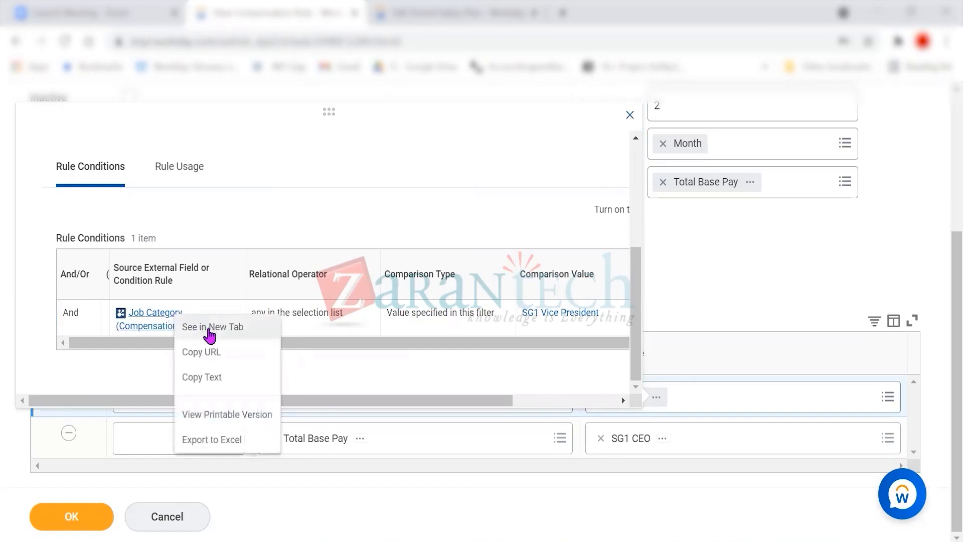
click(207, 327)
click(290, 14)
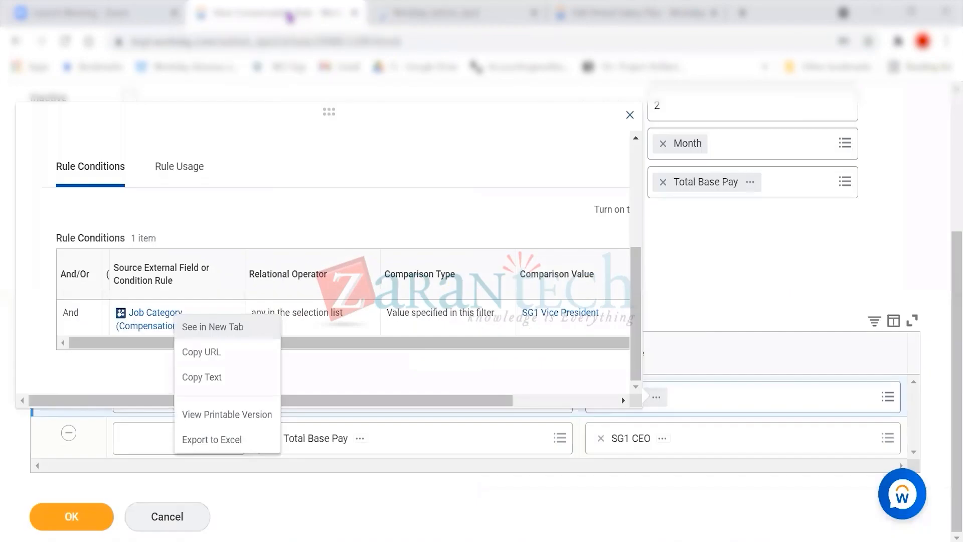
click(257, 12)
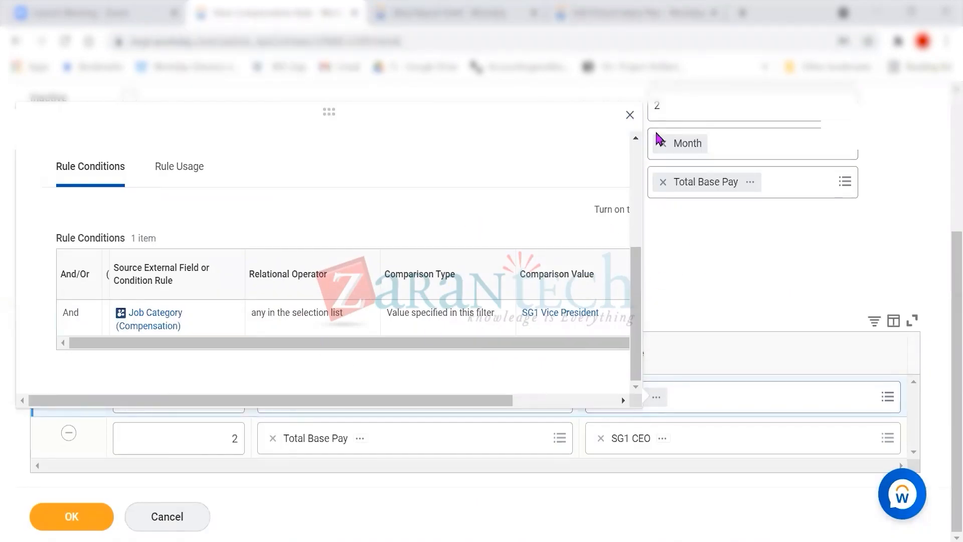
click(628, 118)
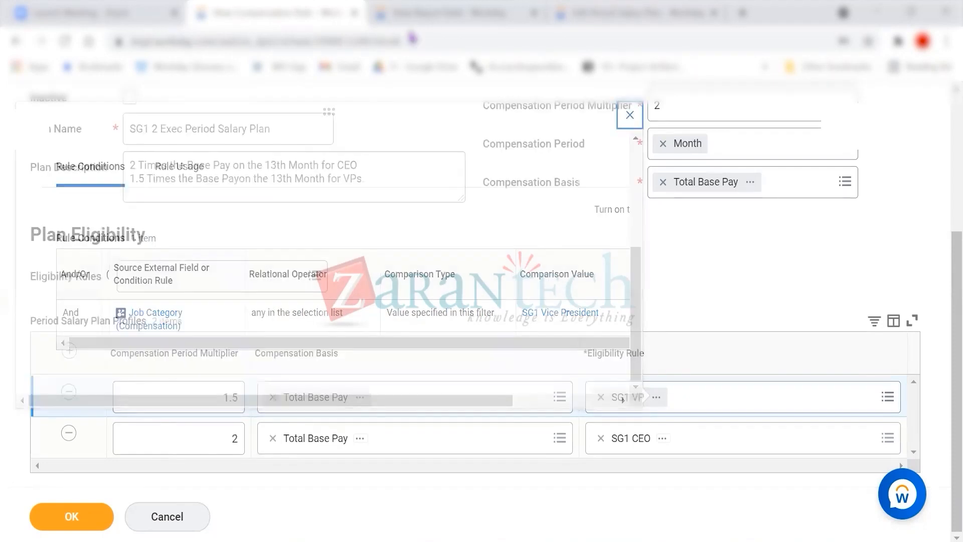
- Examine the Job Category (Compensation) report field details, declining the session restore, and return to the SG1 2 Exec plan
click(610, 16)
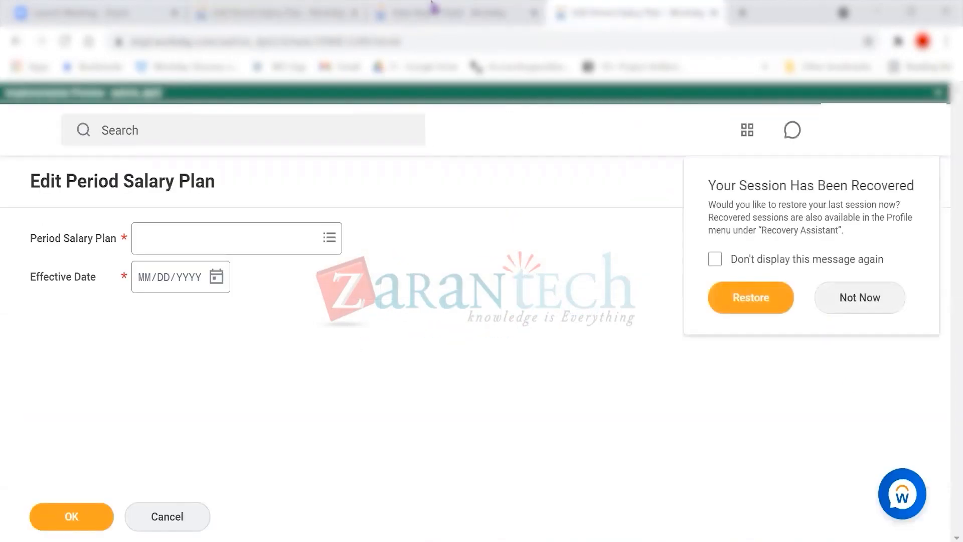
click(432, 10)
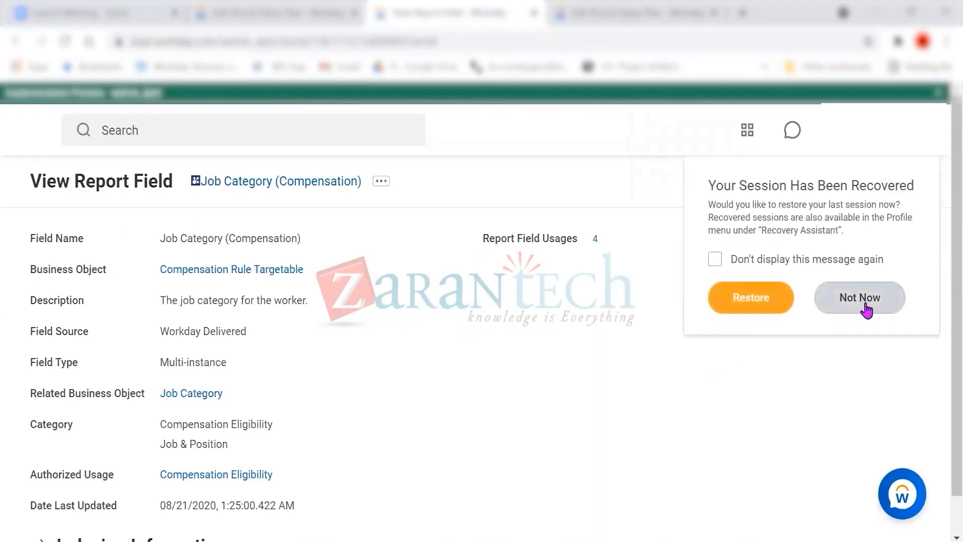
click(863, 298)
scroll(369, 386, down, 1)
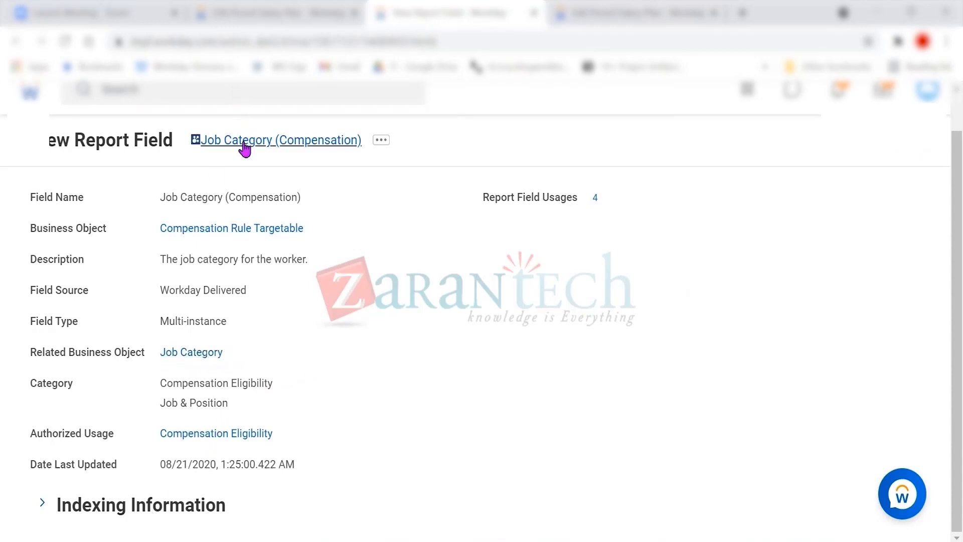
click(594, 15)
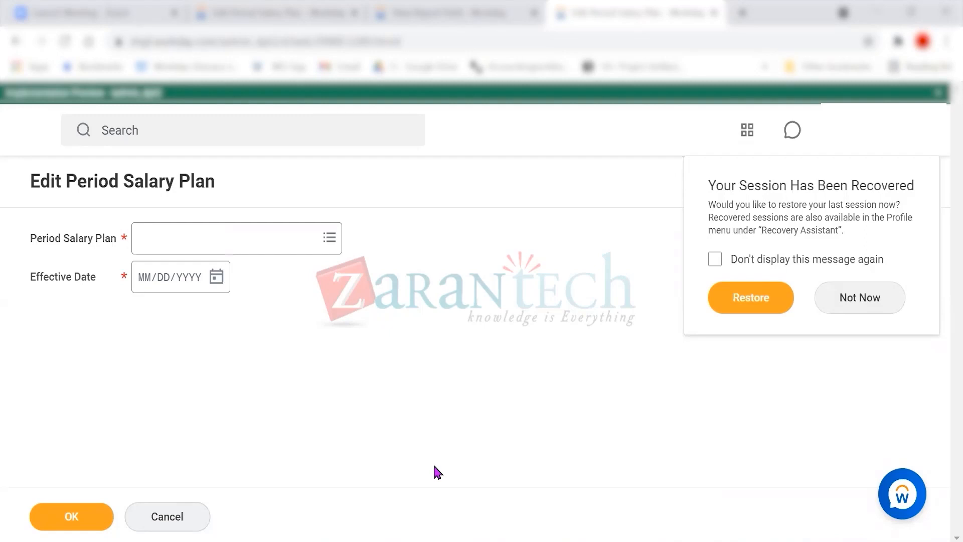
click(261, 18)
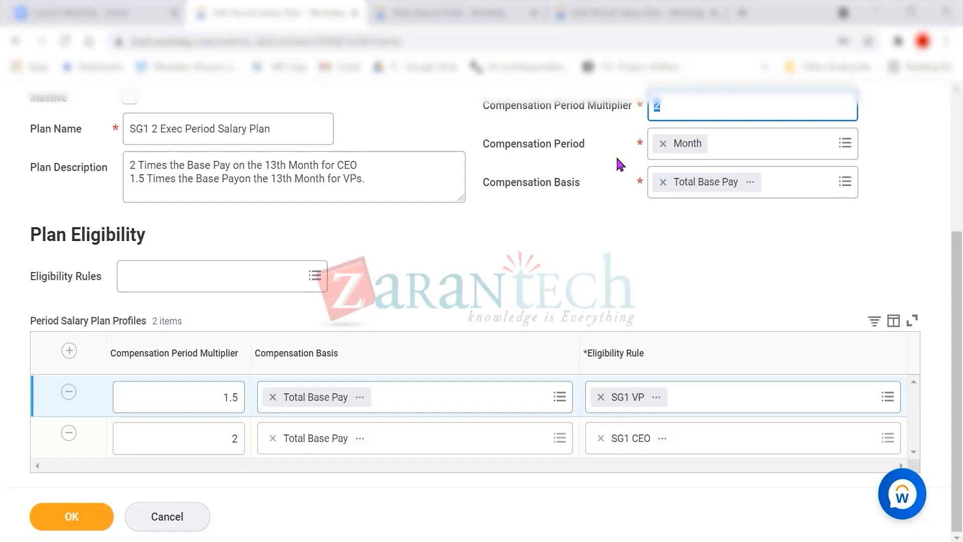
- Try a default Compensation Period Multiplier of 1 and undo the entry
text(1)
key(ctrl+z)
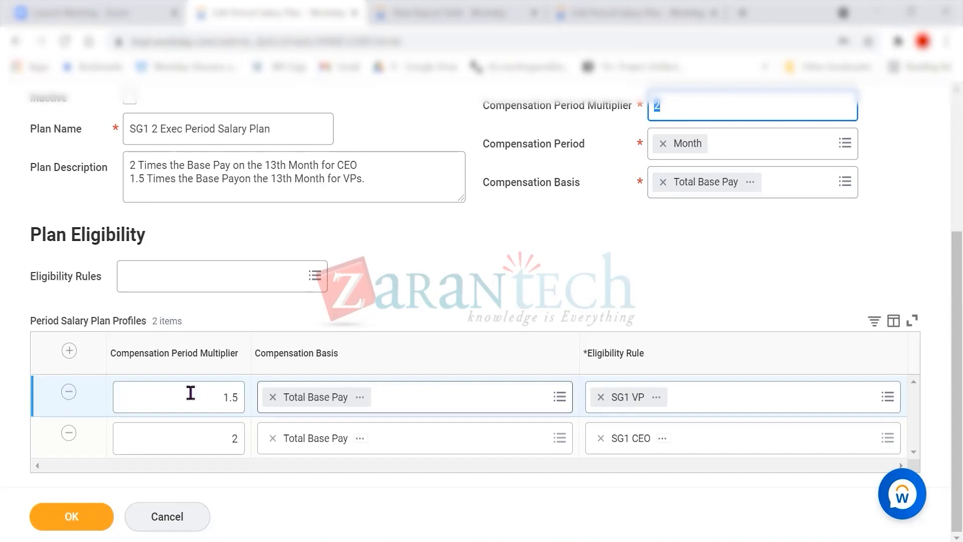
- Compare the SG1 VP profile's multiplier with the plan description and the default Compensation Period Multiplier
click(230, 397)
drag(237, 395, 253, 390)
click(472, 280)
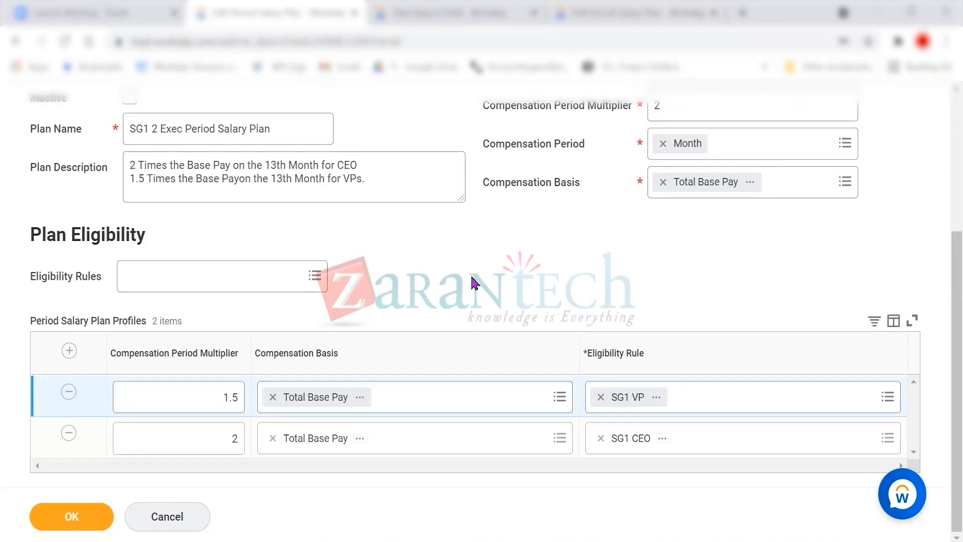
double_click(219, 398)
click(456, 298)
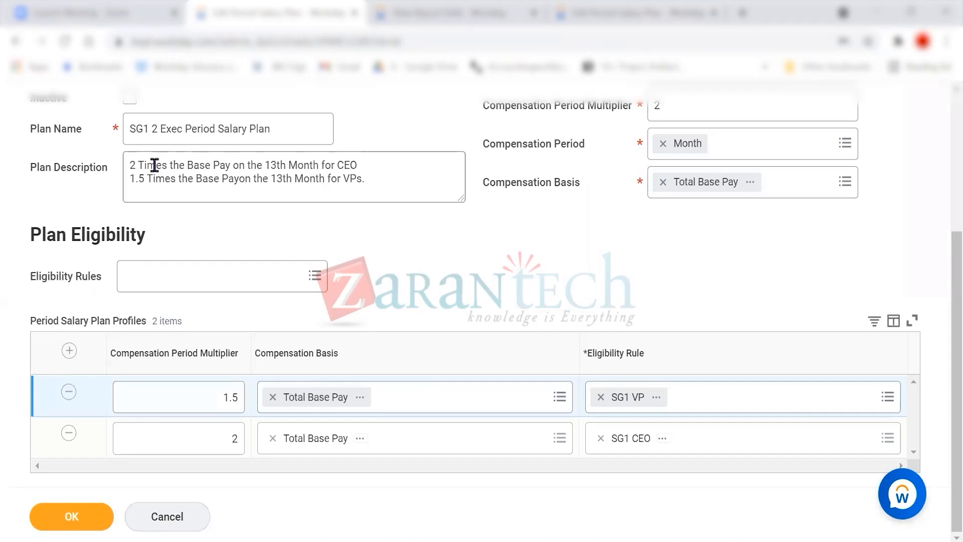
drag(270, 167, 368, 166)
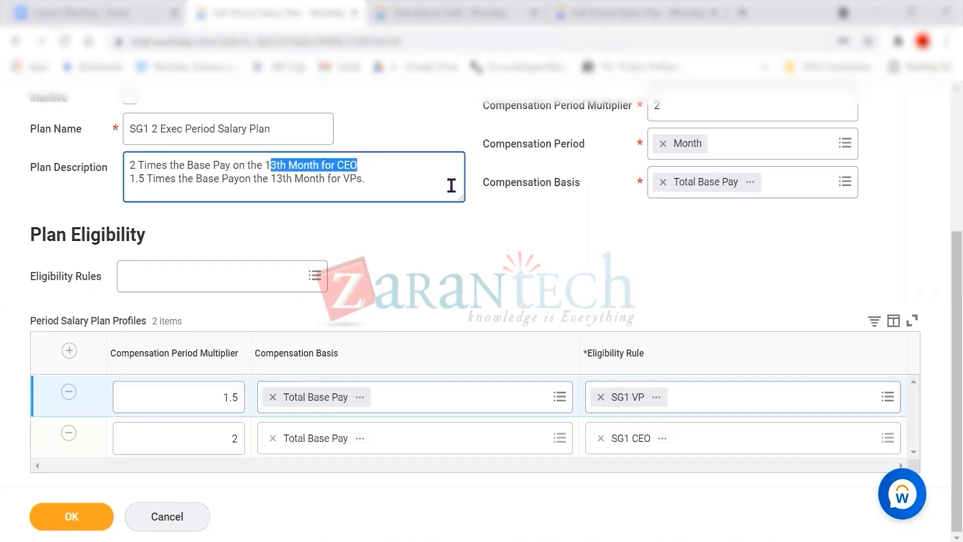
click(674, 110)
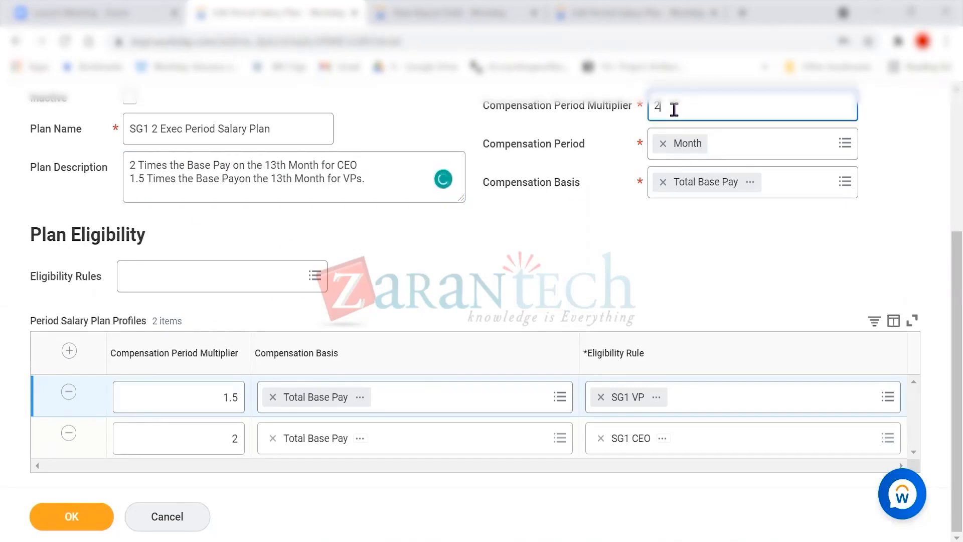
drag(674, 110, 649, 104)
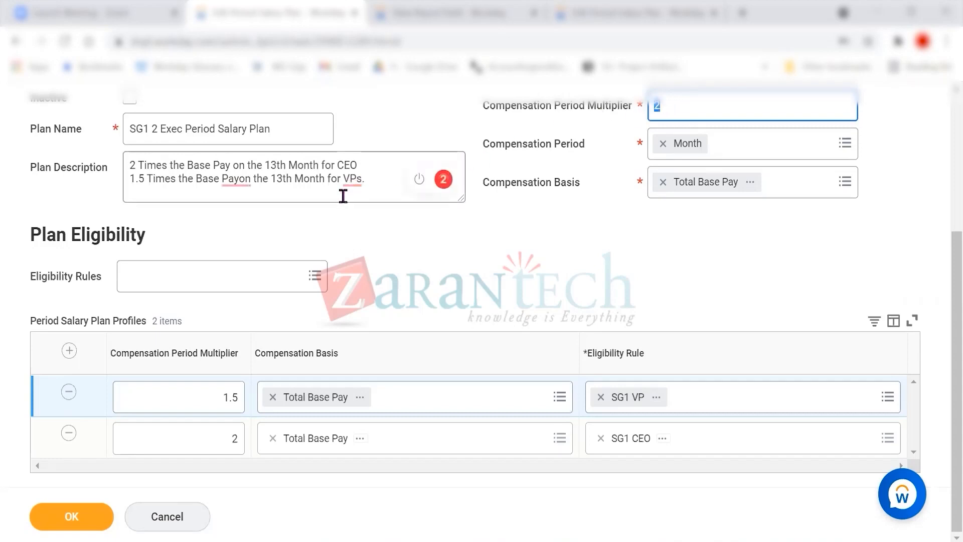
click(485, 235)
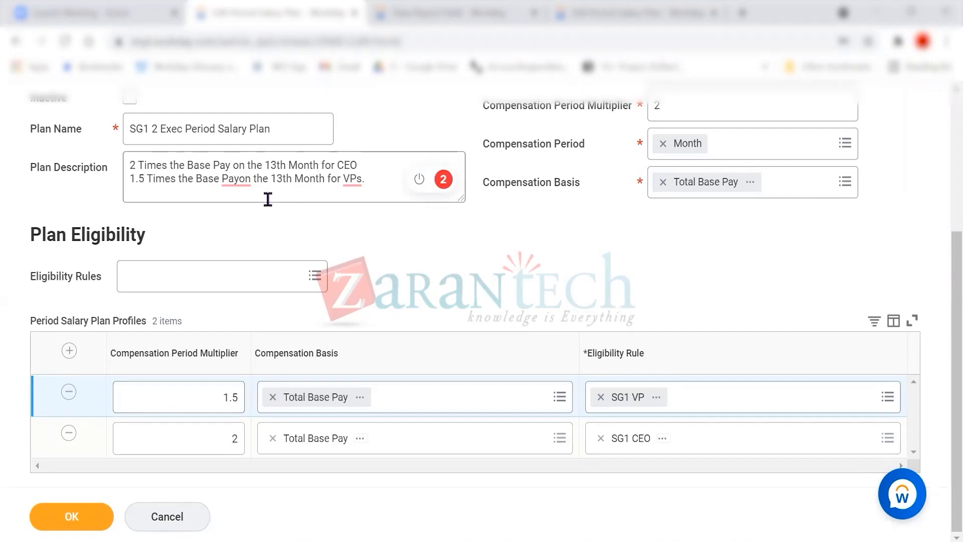
- In the Core Compensation Word document, add a heading with the person's name and "Issue 01" and paste the copied content beneath it
click(376, 184)
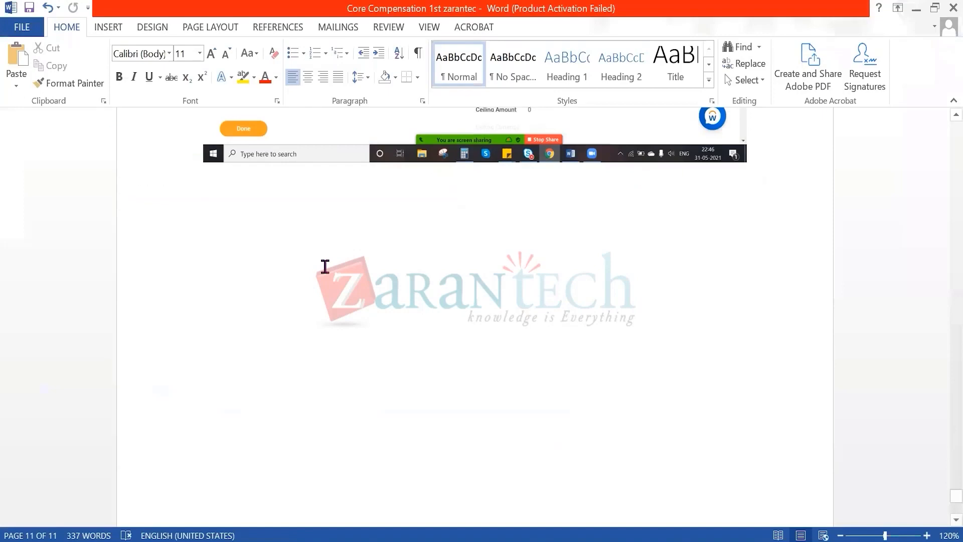
text(Sa)
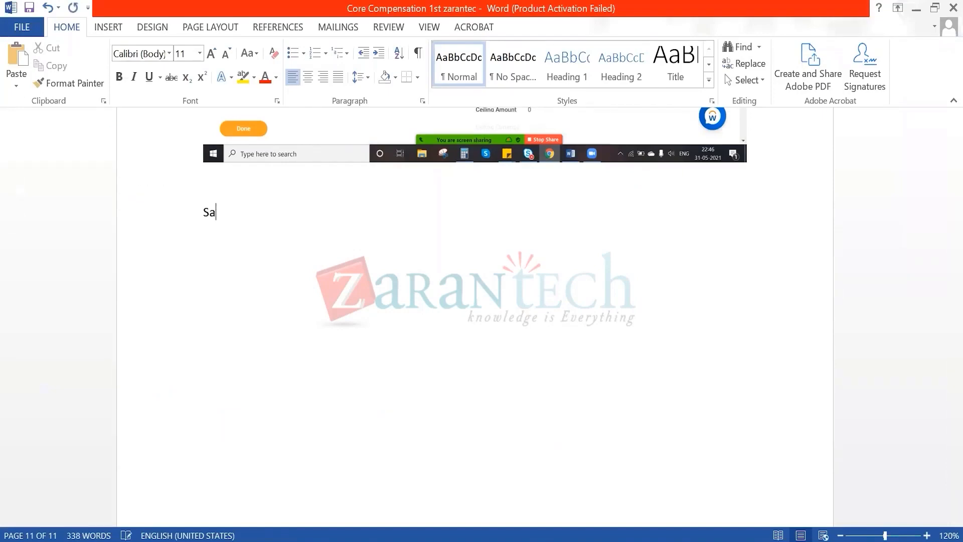
key(BackSpace)
key(BackSpace)
text(gang)
text(uly)
text( - I)
text(ssue 01)
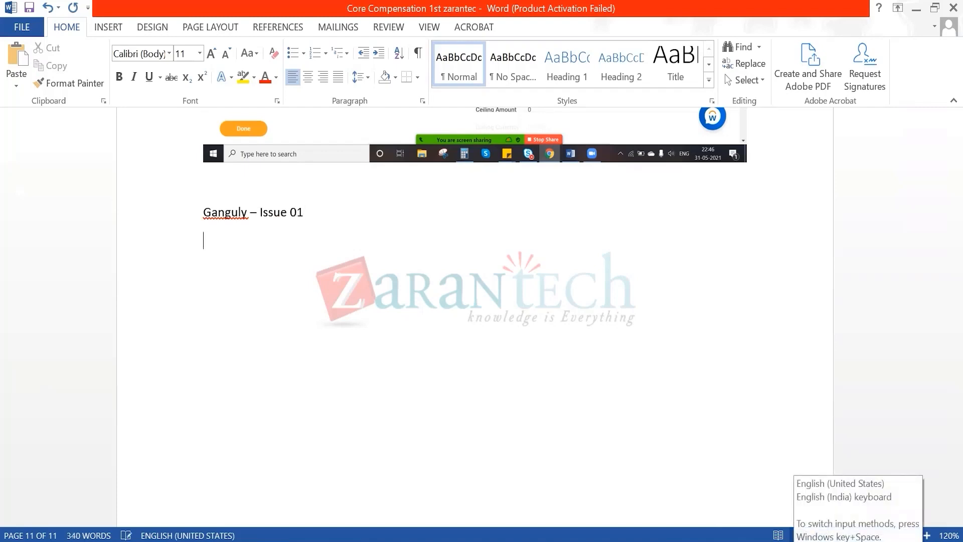
key(ctrl+v)
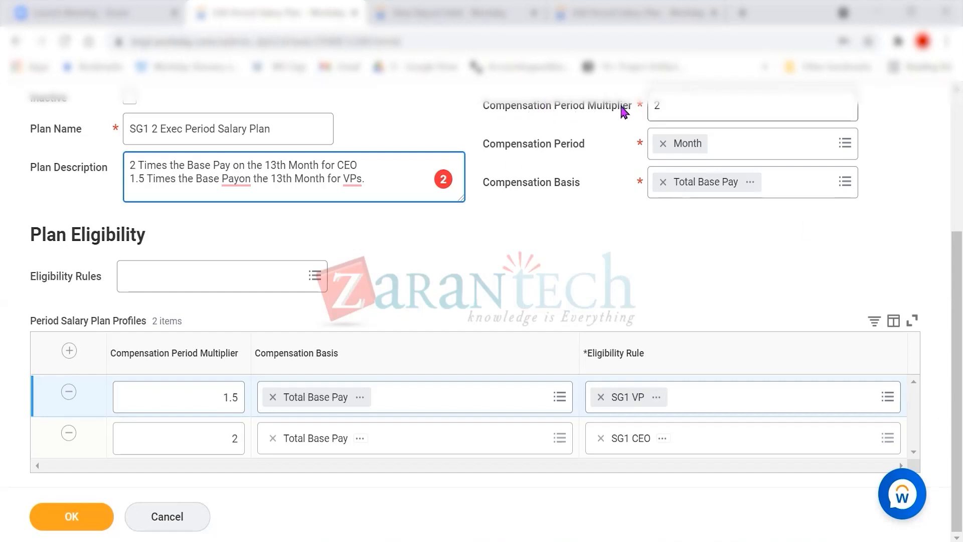
- Check the default Compensation Period Multiplier on the SG1 2 Exec Period Salary Plan in Workday
drag(673, 107, 623, 118)
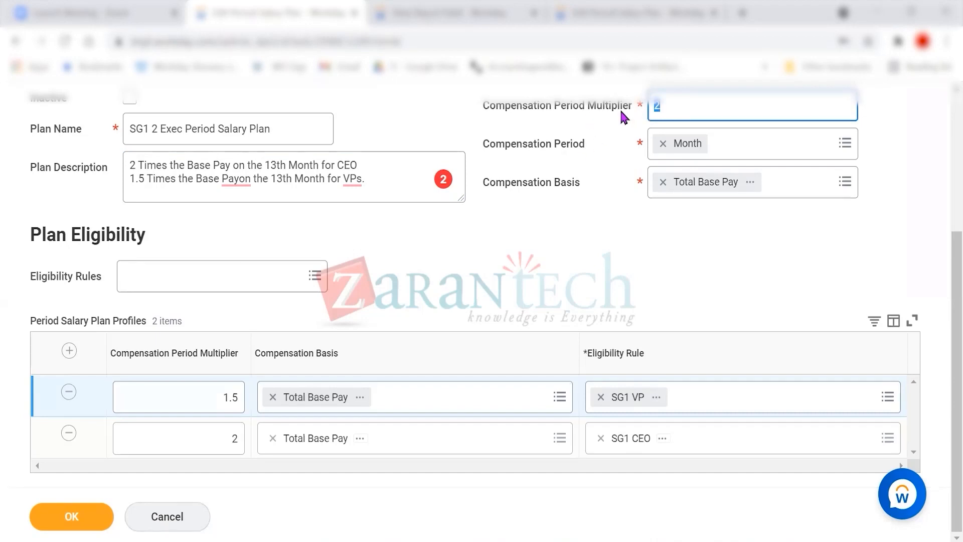
click(664, 104)
double_click(654, 104)
scroll(702, 156, up, 3)
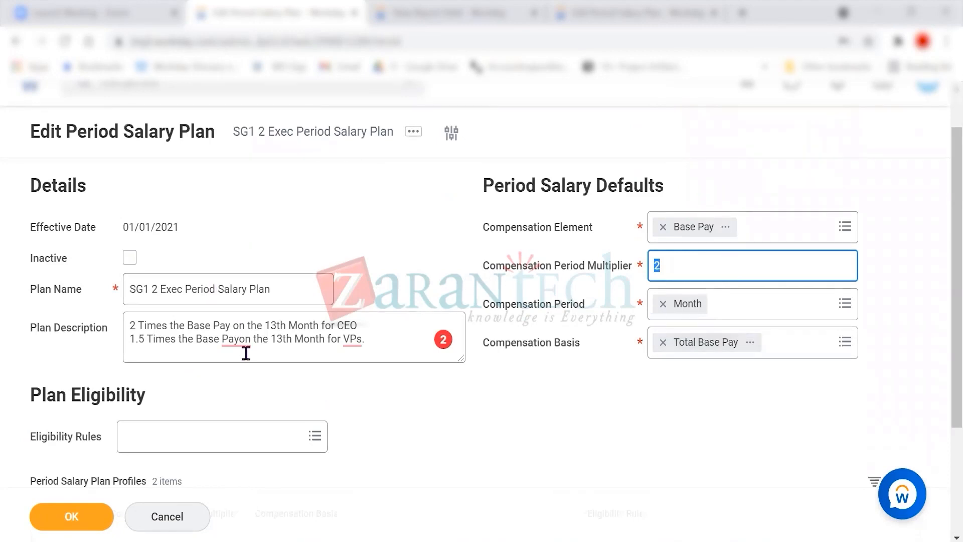
- Change the month in both the CEO and VP lines of the plan description to 14th
click(277, 323)
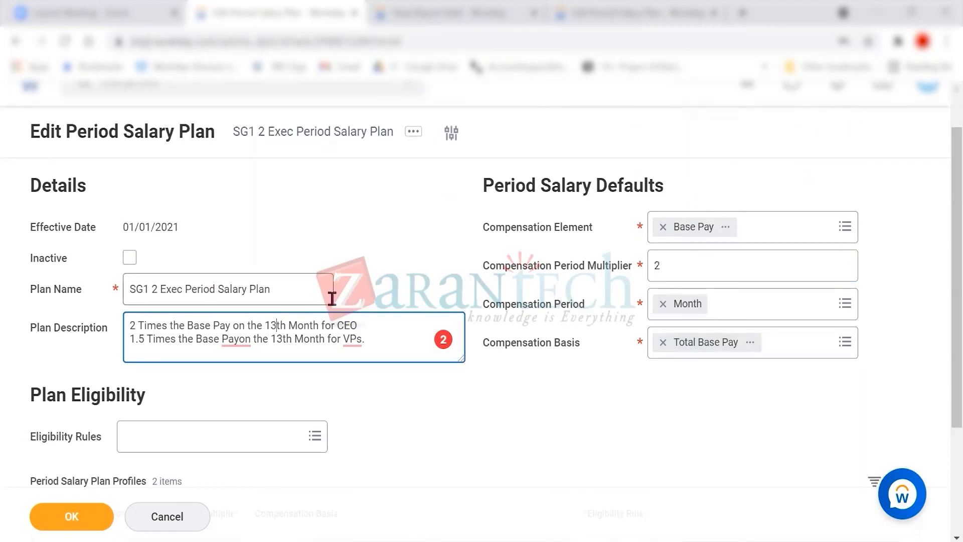
key(BackSpace)
text(4)
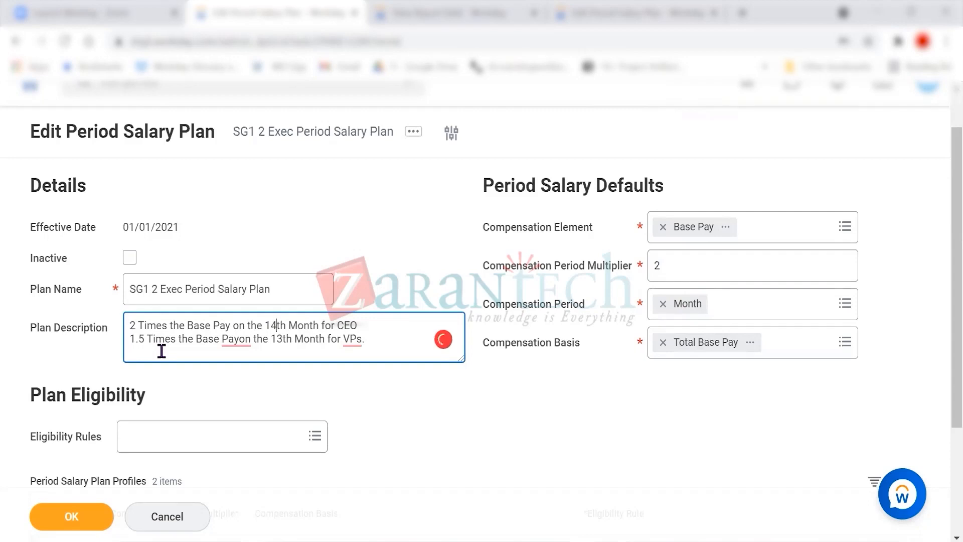
click(282, 338)
key(BackSpace)
text(4)
click(529, 437)
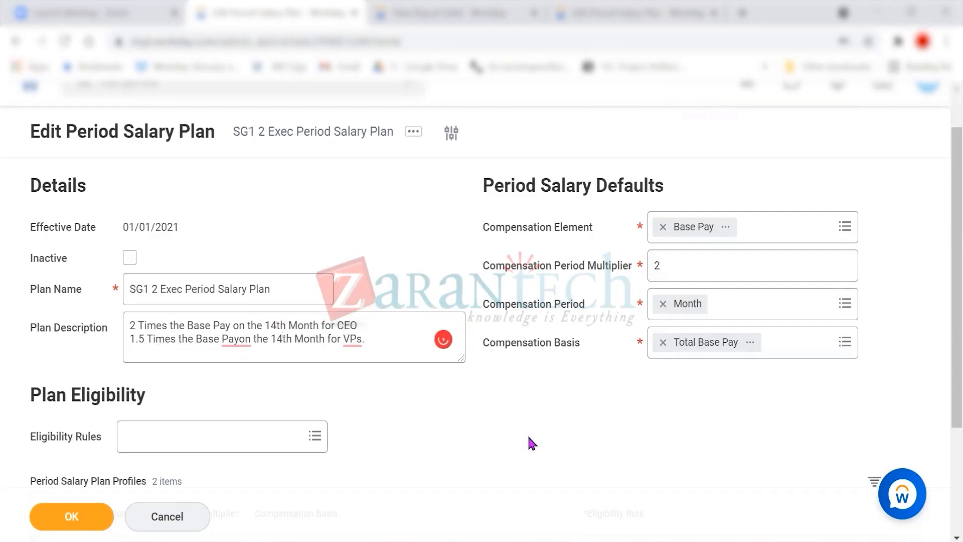
- Compare the default Compensation Period Multiplier with the multipliers of the SG1 VP and SG1 CEO profiles
click(670, 269)
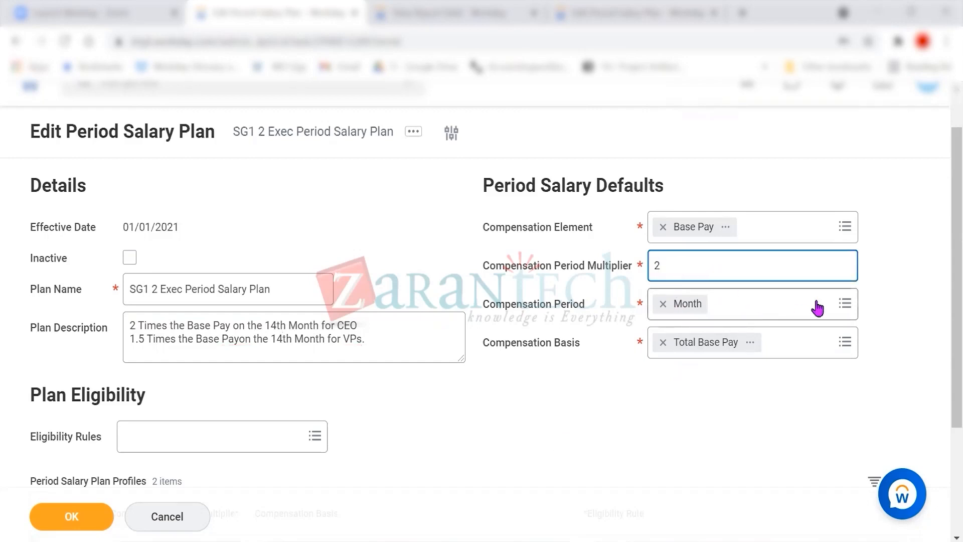
scroll(818, 306, down, 2)
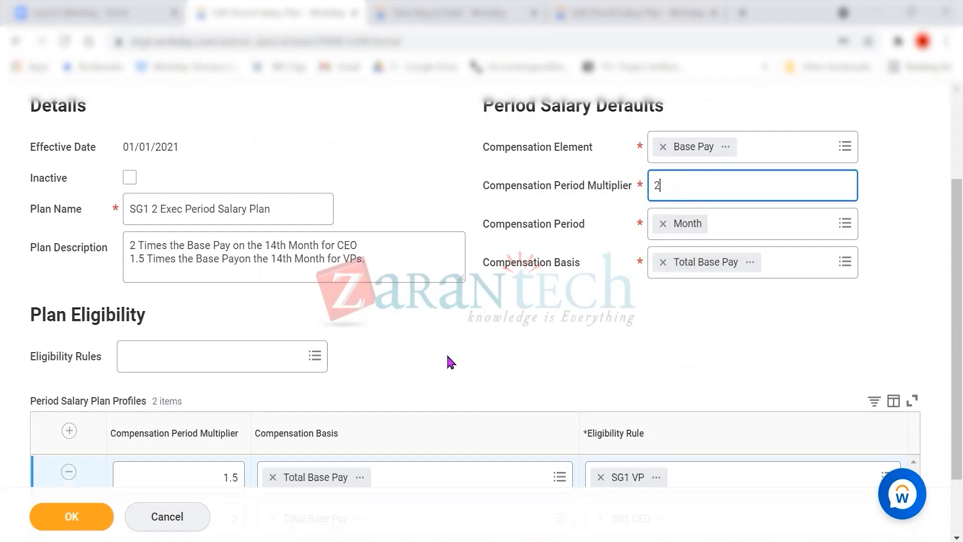
scroll(404, 355, down, 2)
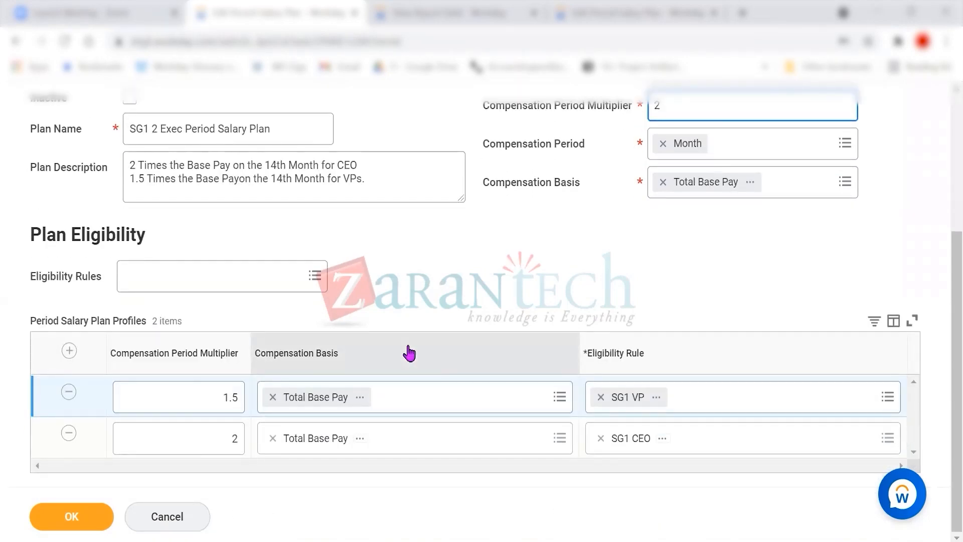
- Insert "13th," before "14th" in both lines of the plan description and add a line break after the VP line
click(350, 189)
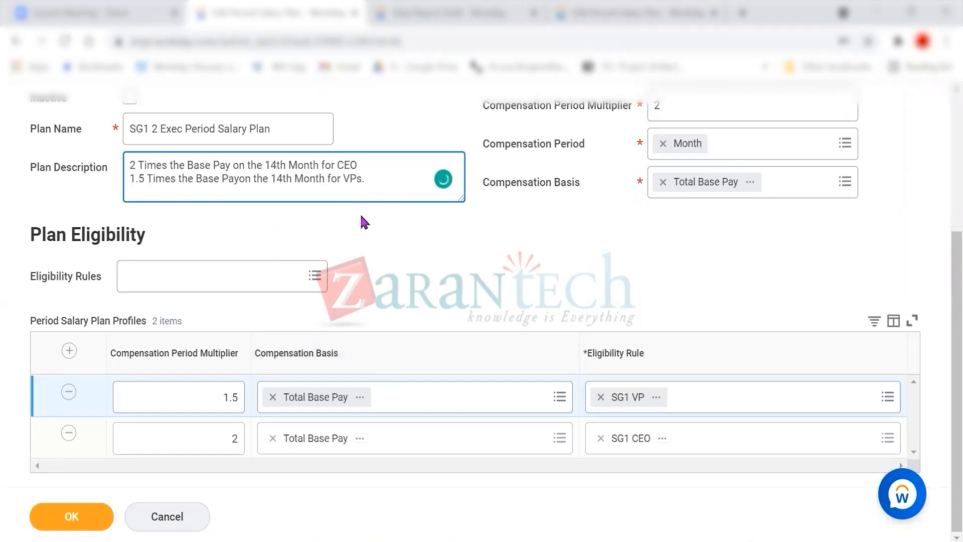
click(276, 165)
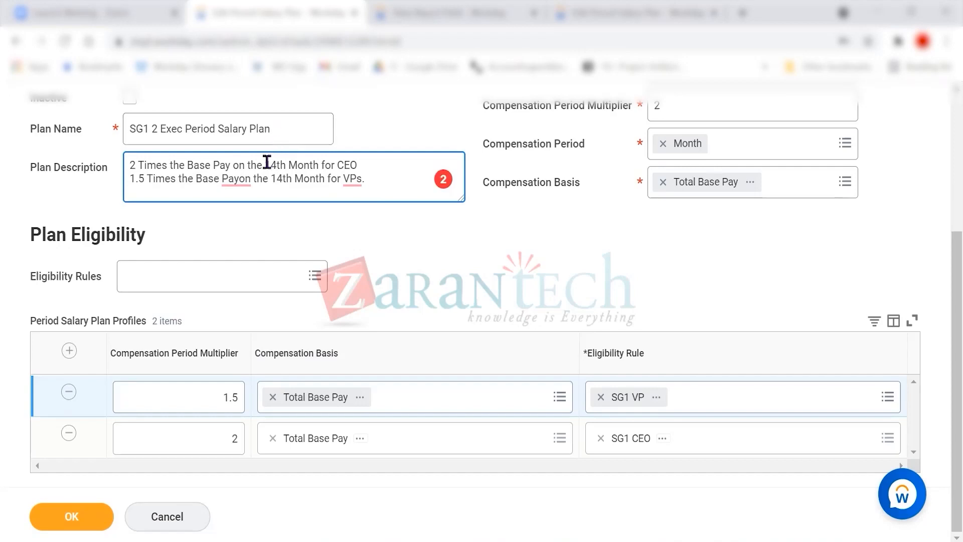
text(13)
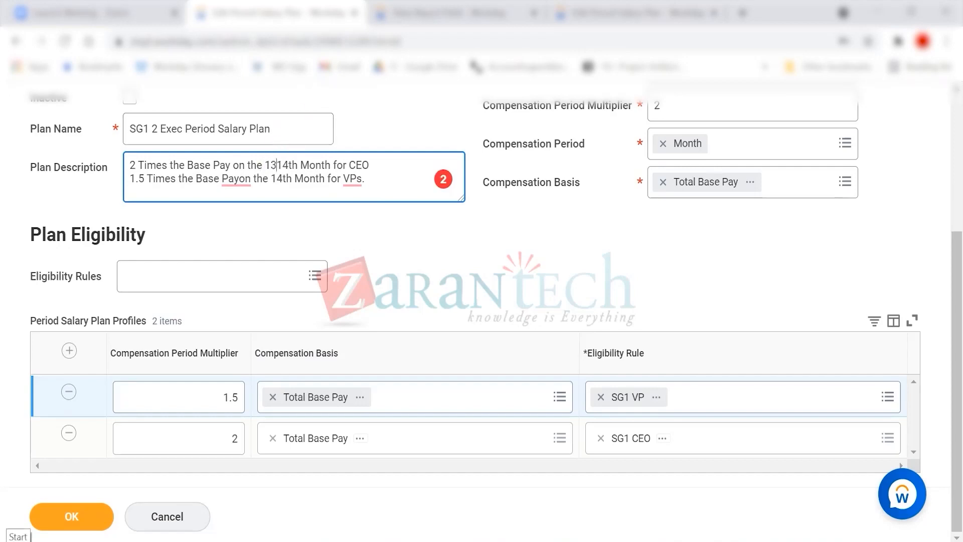
text(th,)
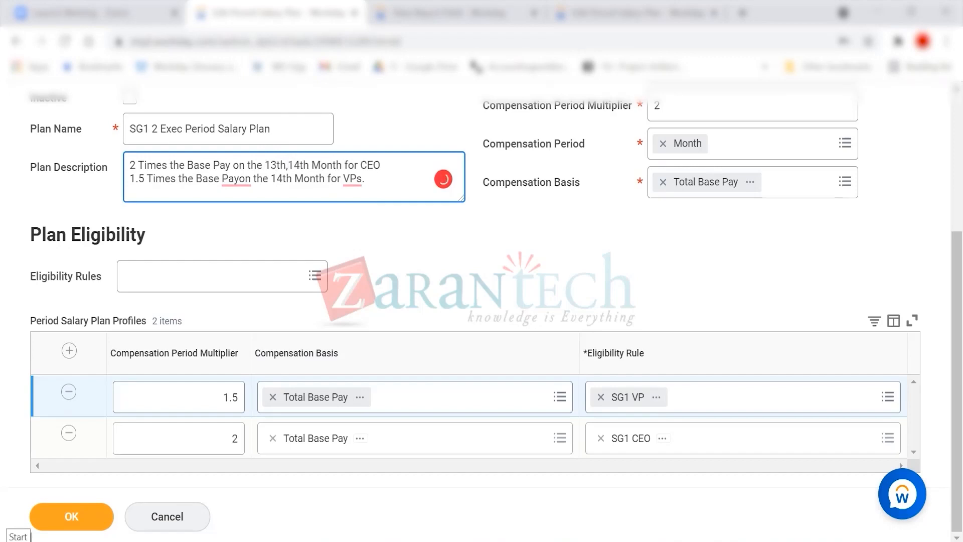
click(272, 178)
text(13th,1)
click(406, 172)
key(Return)
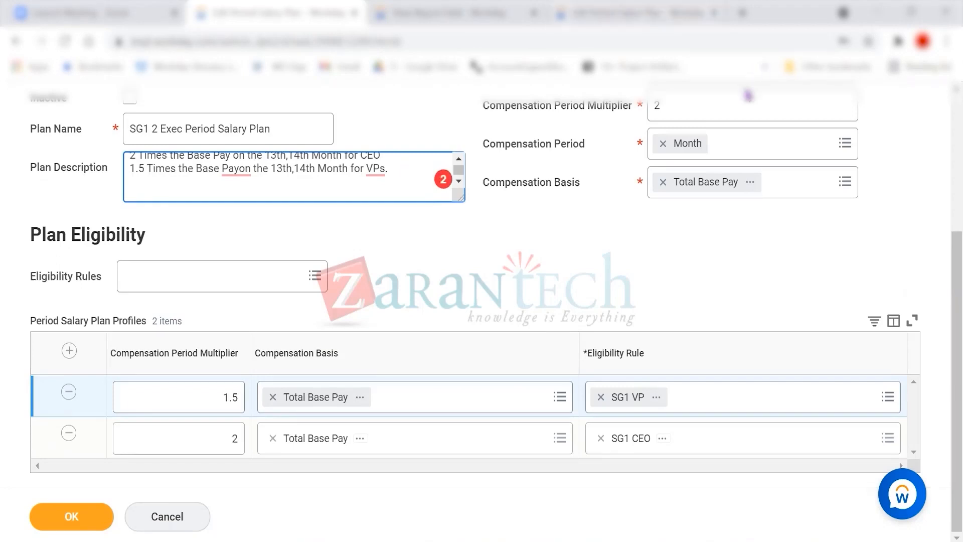
- Review the default Compensation Period Multiplier against the CEO and VP lines of the plan description
click(597, 103)
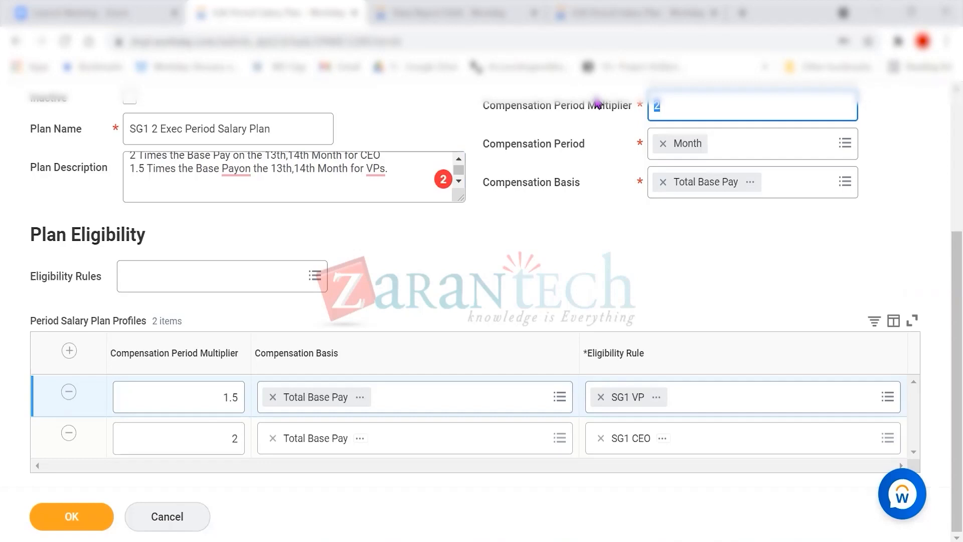
drag(414, 173, 124, 145)
click(378, 179)
drag(405, 178, 138, 145)
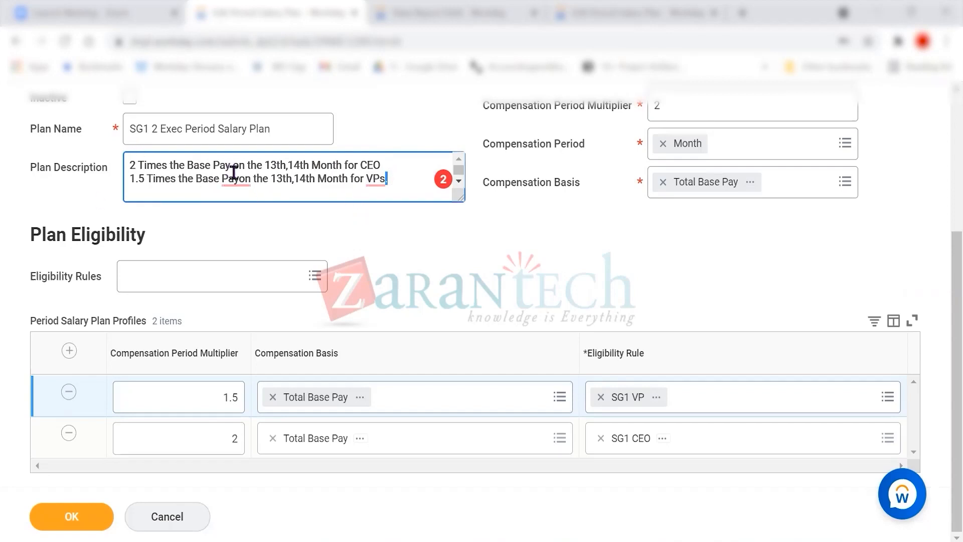
click(417, 195)
drag(654, 103, 647, 106)
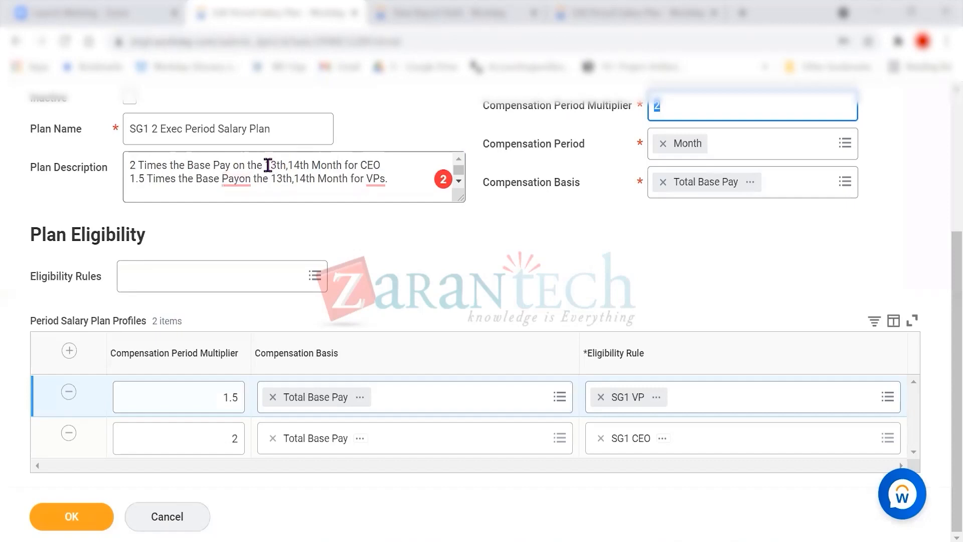
drag(267, 165, 308, 166)
- Add the example salary lines "vp - 120000" and "CEO- 180000" below the existing plan description text
click(414, 180)
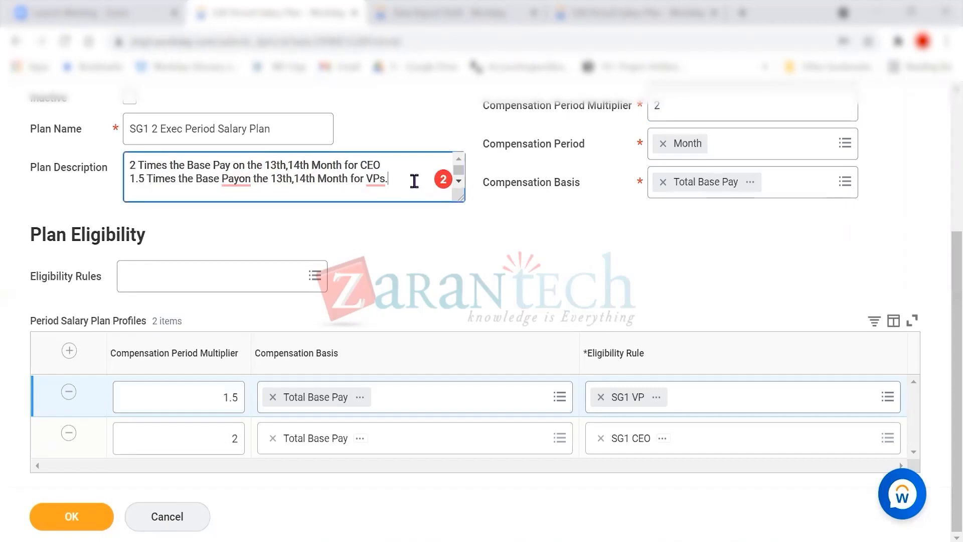
key(Return)
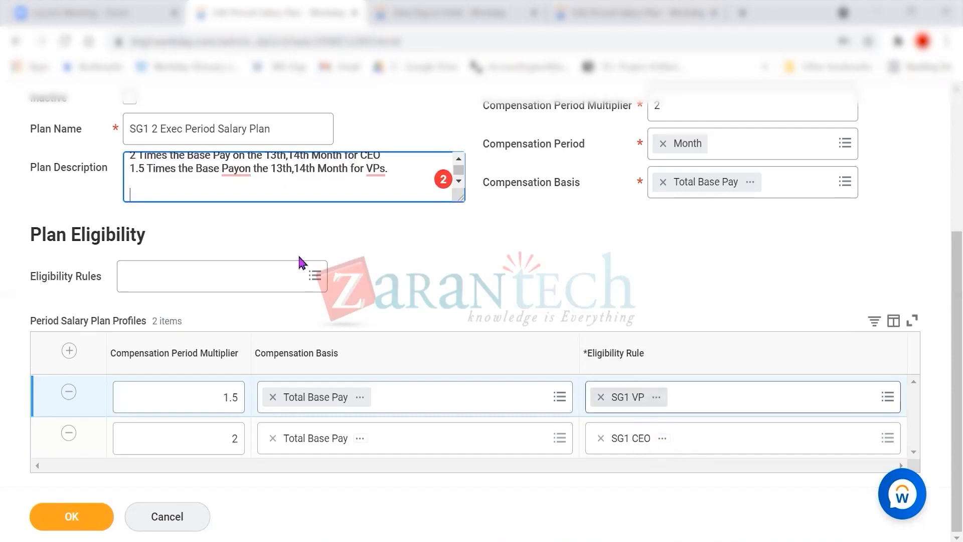
text(vp)
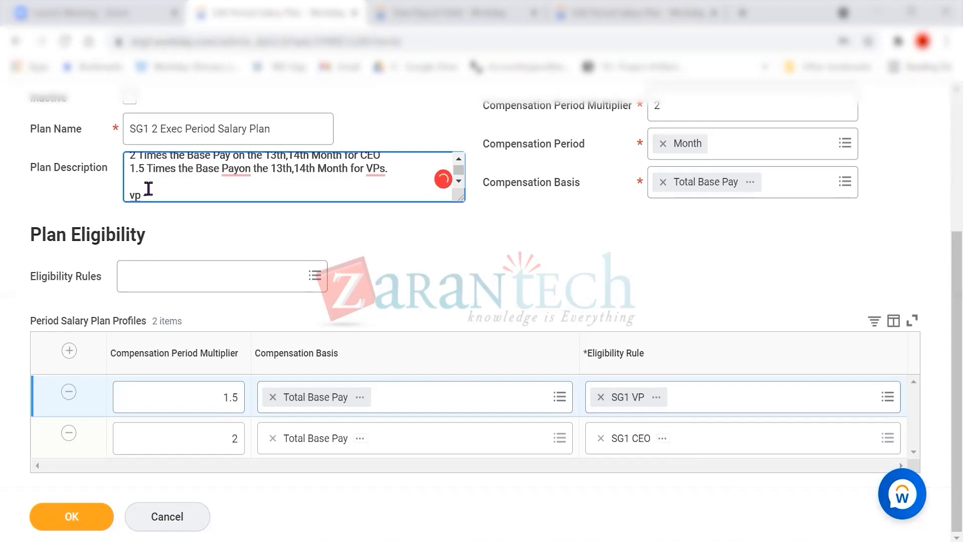
text(- 12000)
text(0)
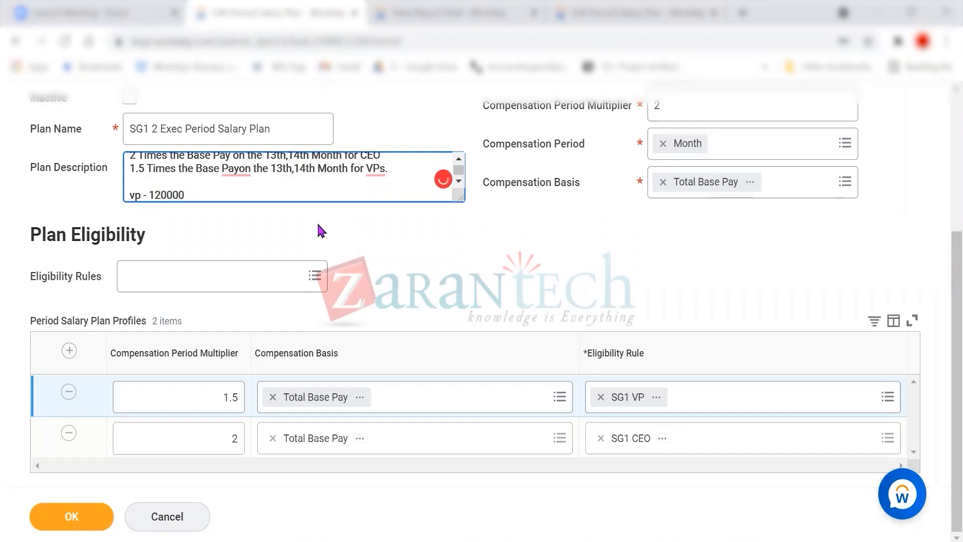
key(Return)
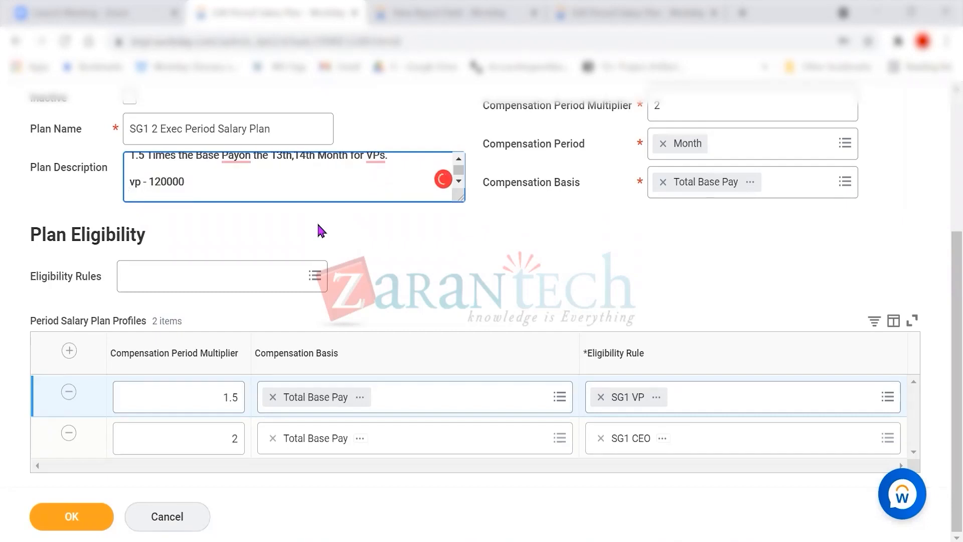
text(CEO- 180000)
- Append "/12" to the vp salary line and "/12-" to the CEO salary line in the plan description
click(186, 180)
text(/12)
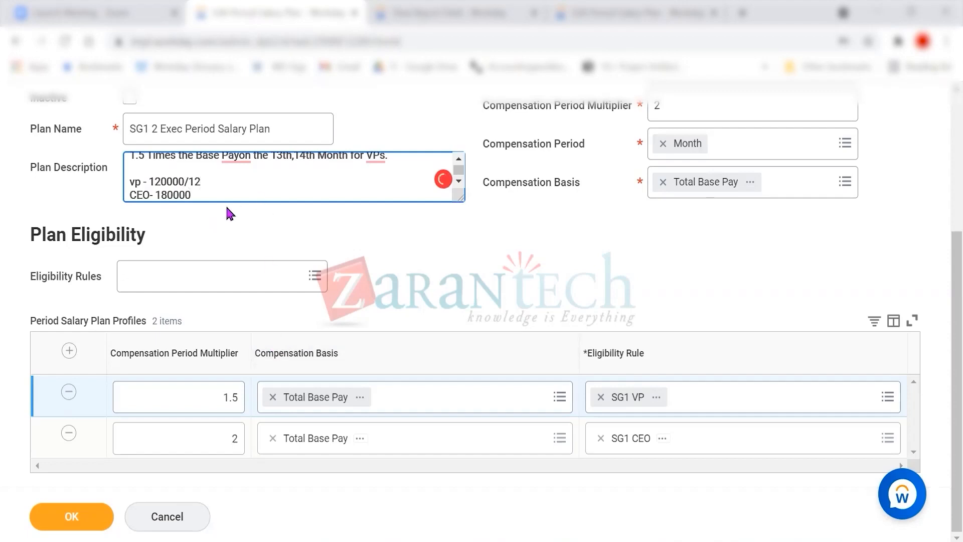
click(207, 197)
text(/12)
- Extend the vp salary line in the plan description with "- X*2 - y"
click(227, 181)
text(-)
click(215, 182)
text(X*2 -)
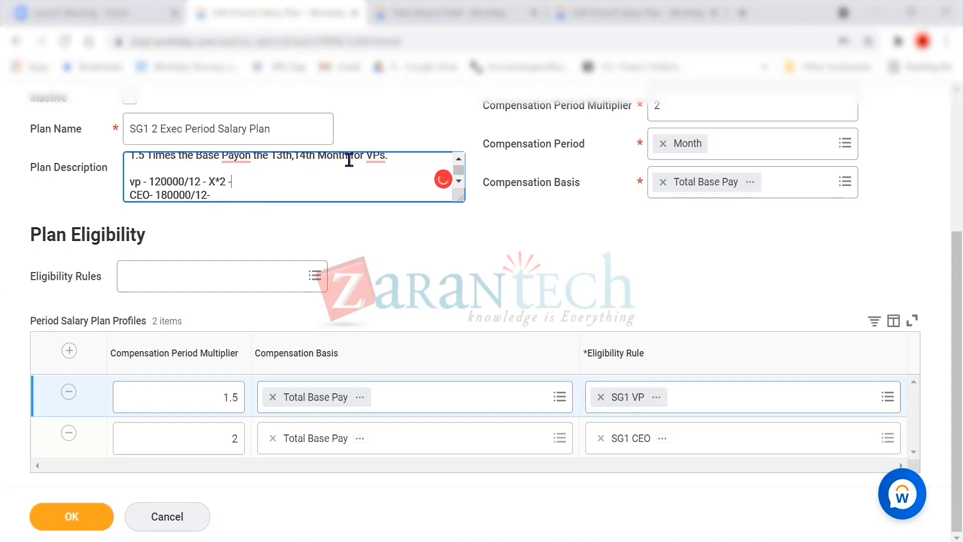
text( y)
- Set the Compensation Period Multiplier of the SG1 VP profile to 2
click(233, 399)
double_click(232, 398)
text(2)
click(514, 206)
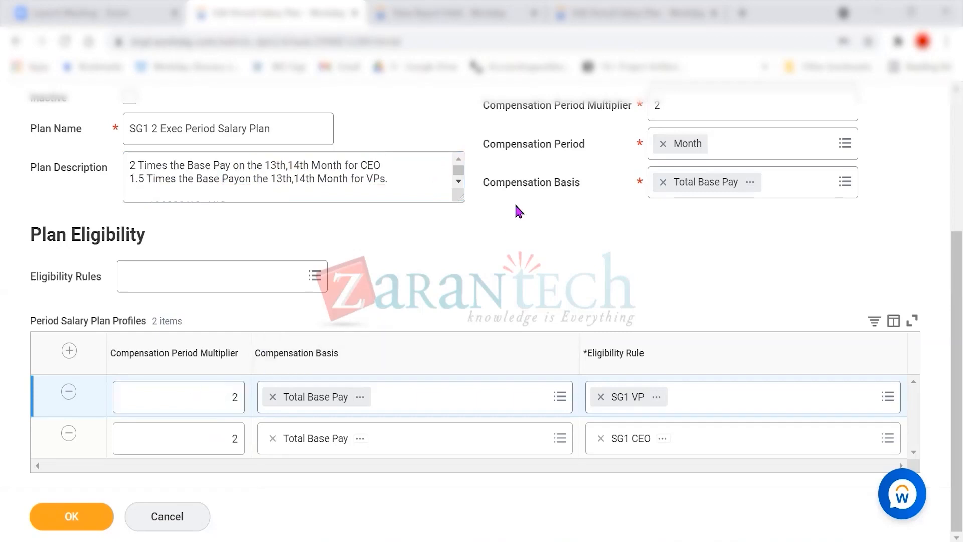
- Compare the default Compensation Period Multiplier with the "13th,14th" months and salary examples in the plan description
double_click(674, 107)
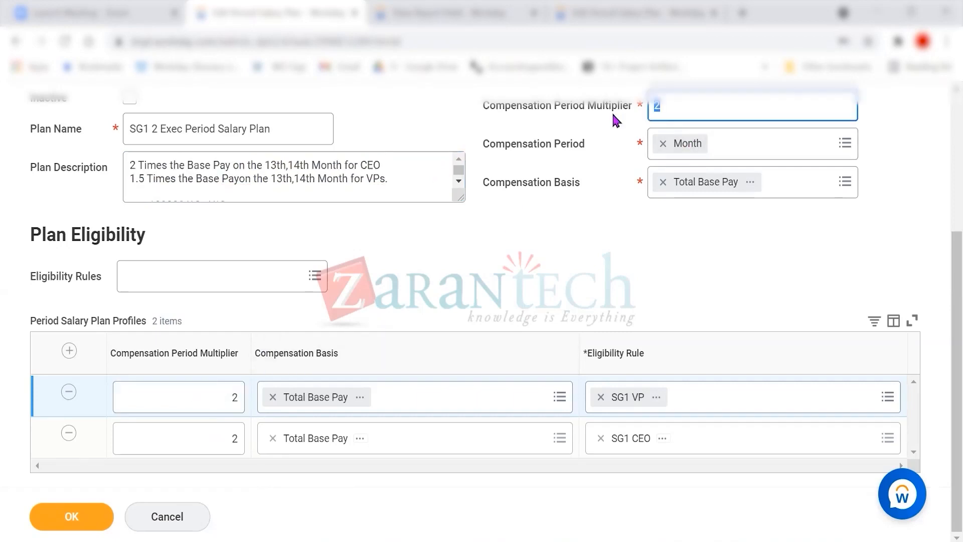
drag(270, 167, 315, 180)
click(276, 179)
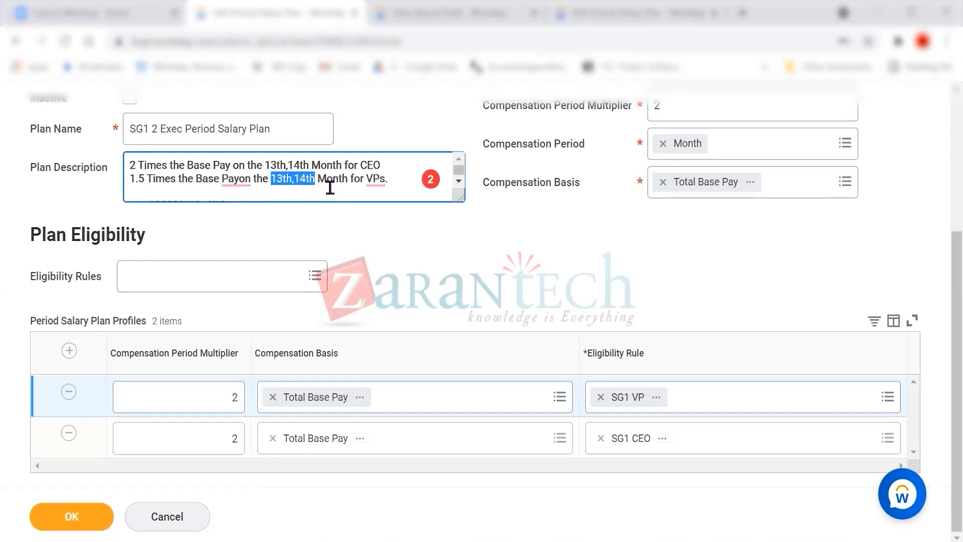
scroll(331, 196, down, 1)
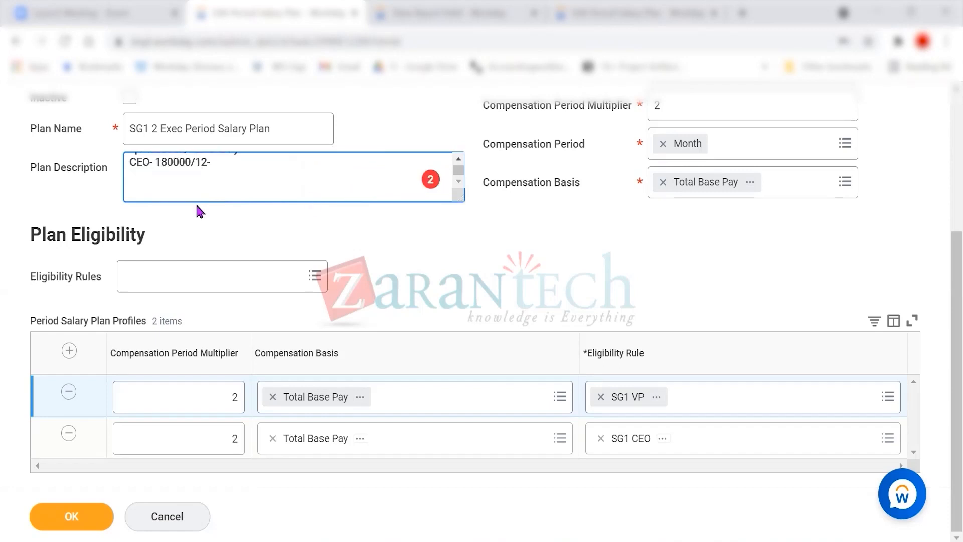
scroll(217, 192, up, 1)
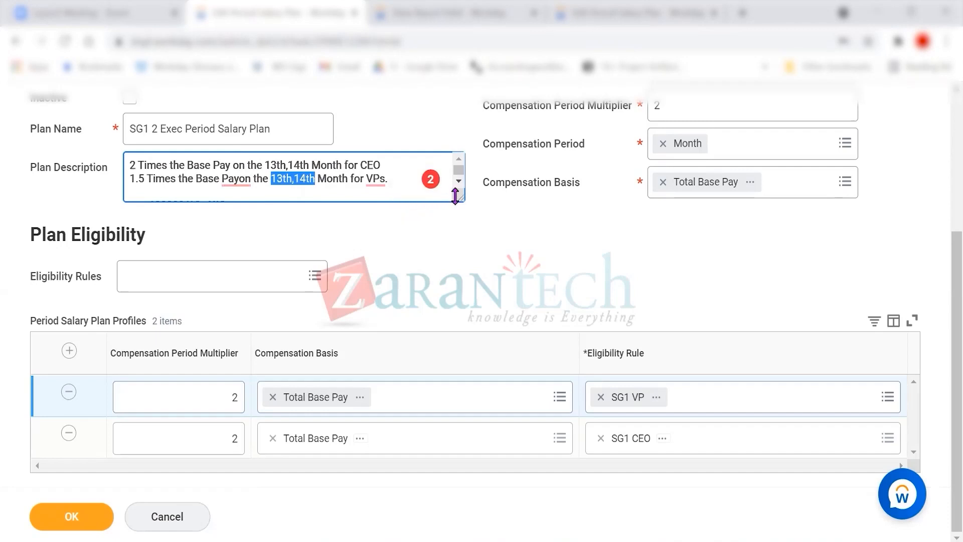
- Enlarge the Plan Description box to fit all its lines and place the cursor at the end of the CEO salary line
drag(455, 210, 454, 262)
click(354, 221)
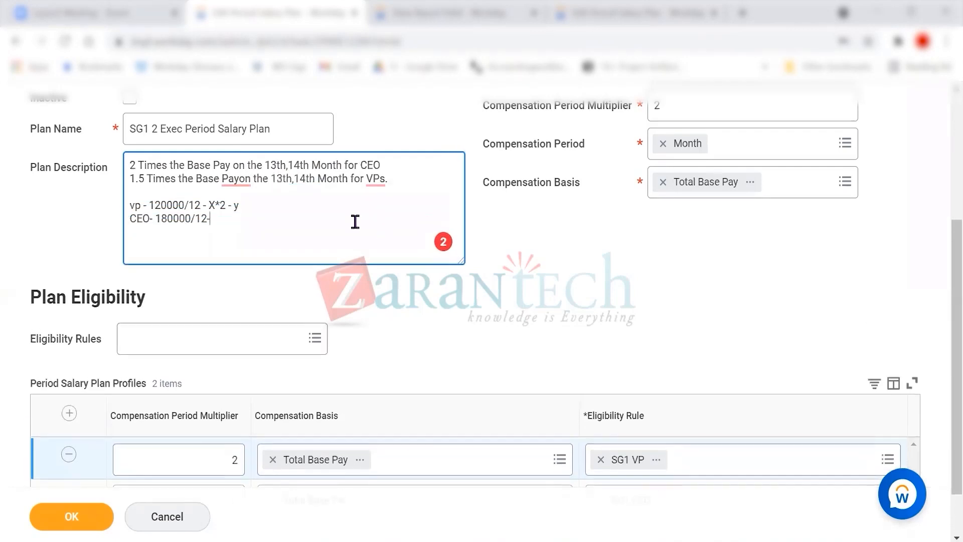
scroll(611, 197, up, 2)
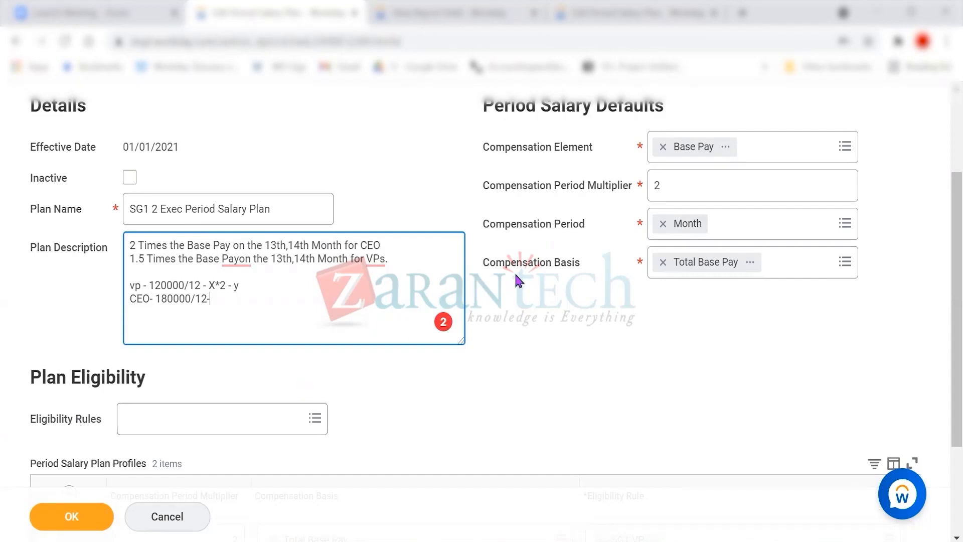
scroll(129, 393, down, 3)
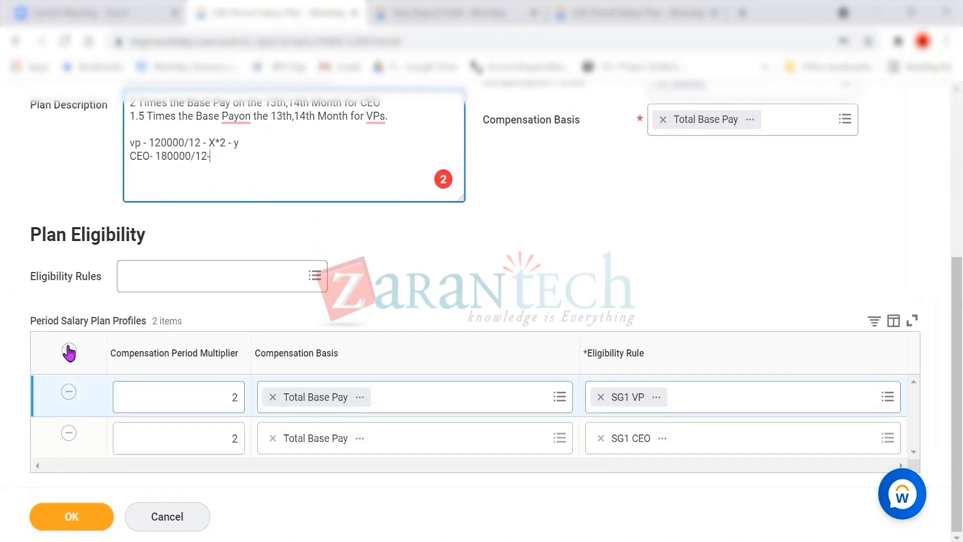
- Compare the Period Salary Plan Profiles with the default Compensation Period Multiplier and the "13th,14th" months wording in the plan description
drag(58, 320, 341, 321)
click(341, 320)
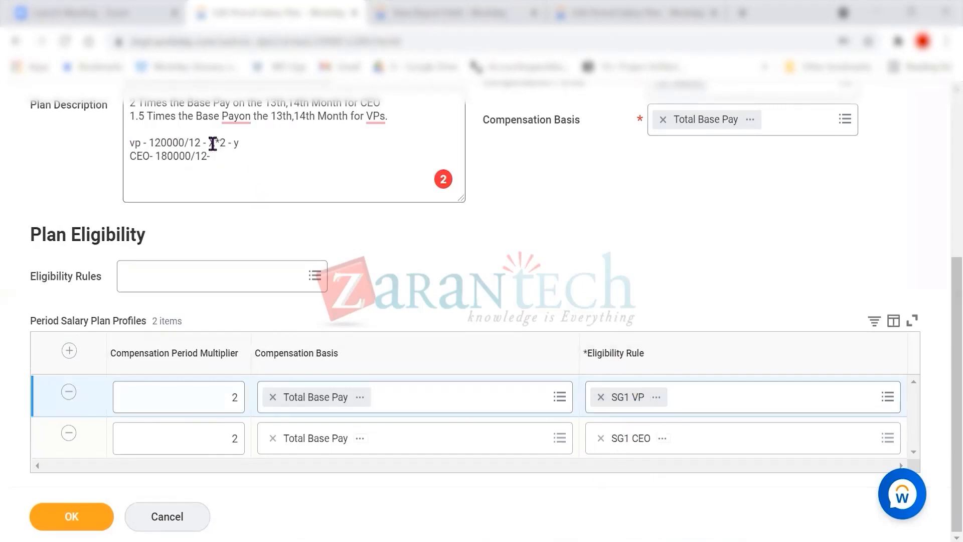
scroll(652, 213, up, 3)
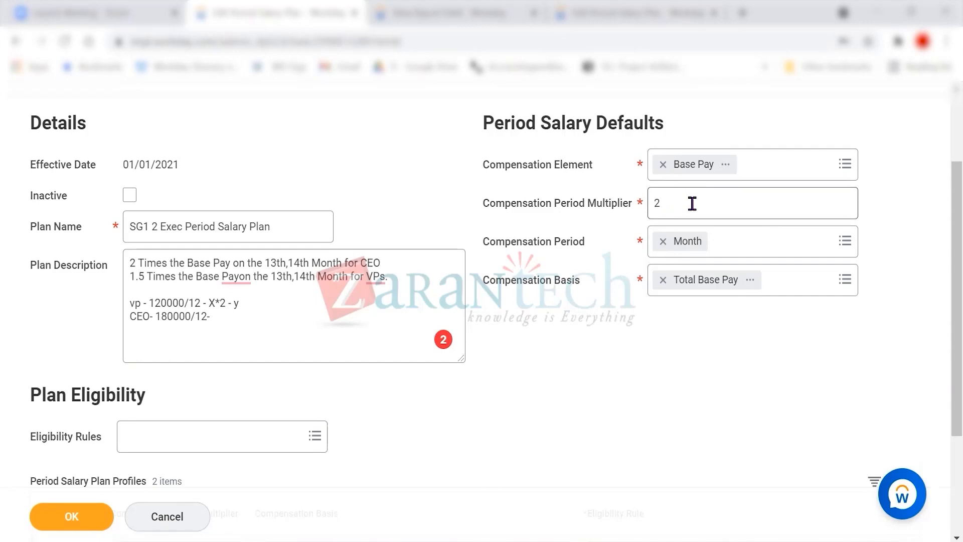
click(672, 201)
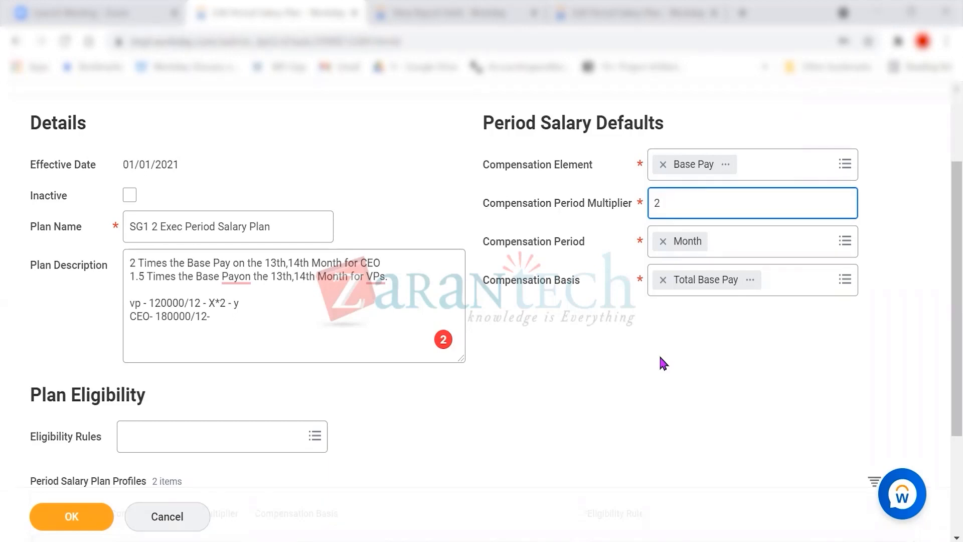
click(271, 263)
drag(273, 266, 321, 265)
click(321, 318)
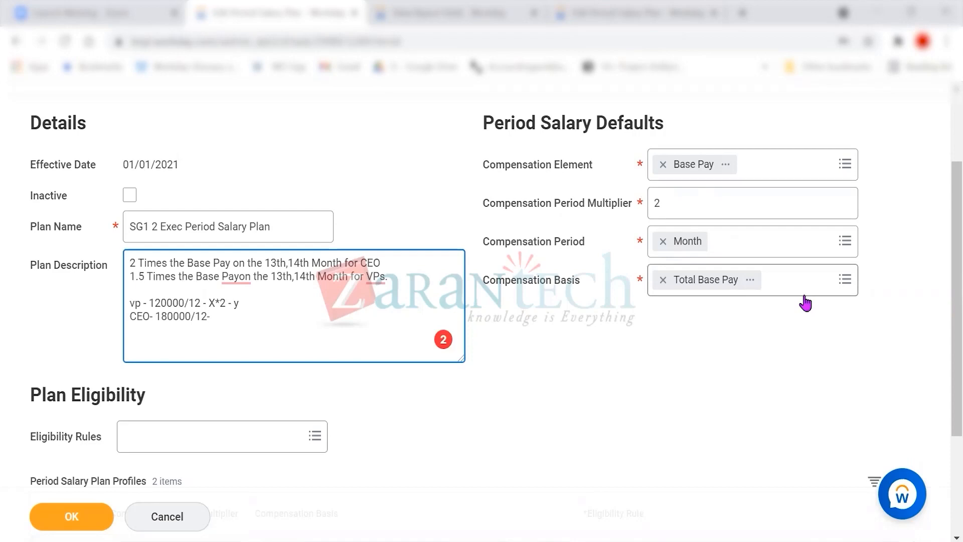
scroll(383, 442, down, 3)
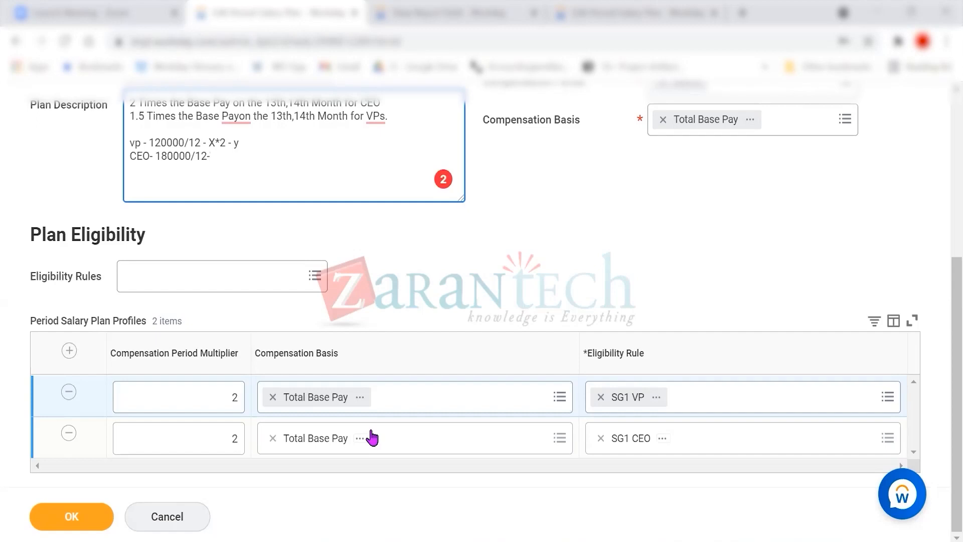
- Add a new profile row and try 1.5, followed by 2, as its Compensation Period Multiplier
click(69, 351)
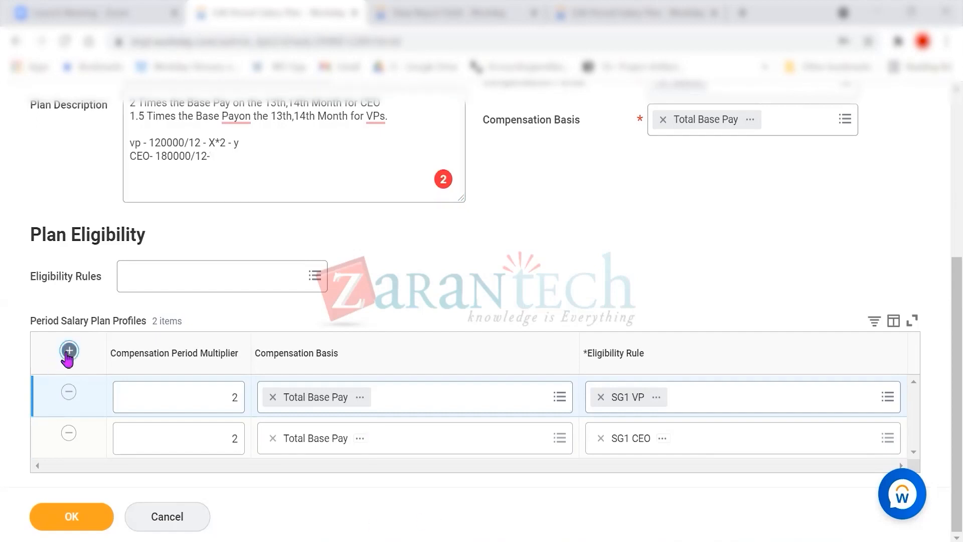
drag(230, 398, 239, 400)
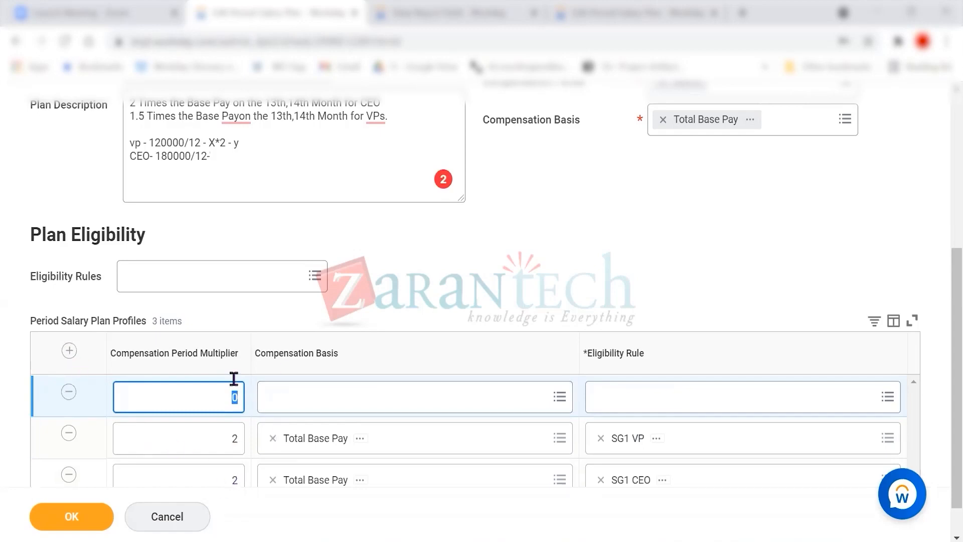
text(15)
key(BackSpace)
text(.5)
drag(224, 396, 254, 401)
text(2)
- Compare the default Compensation Period Multiplier with the new profile row's and remove that row
scroll(768, 321, up, 2)
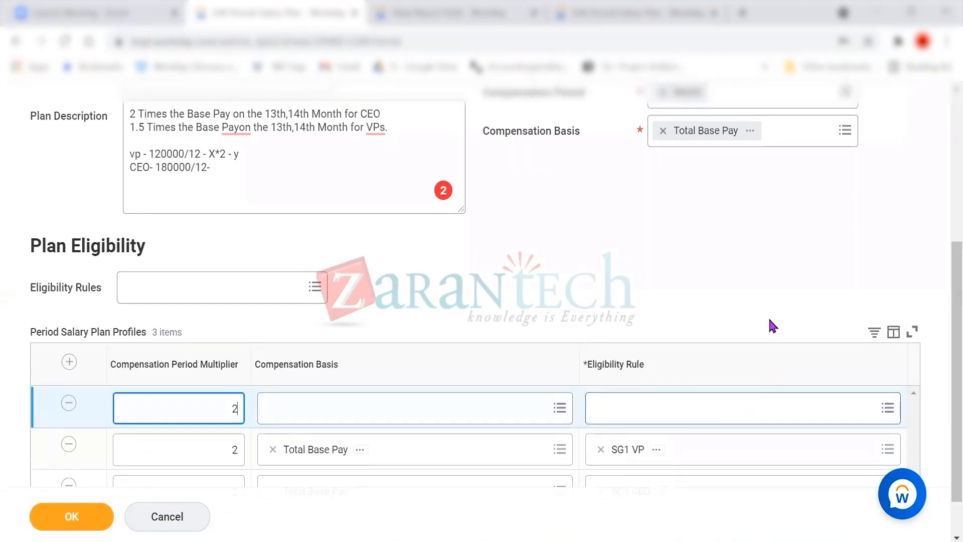
double_click(656, 122)
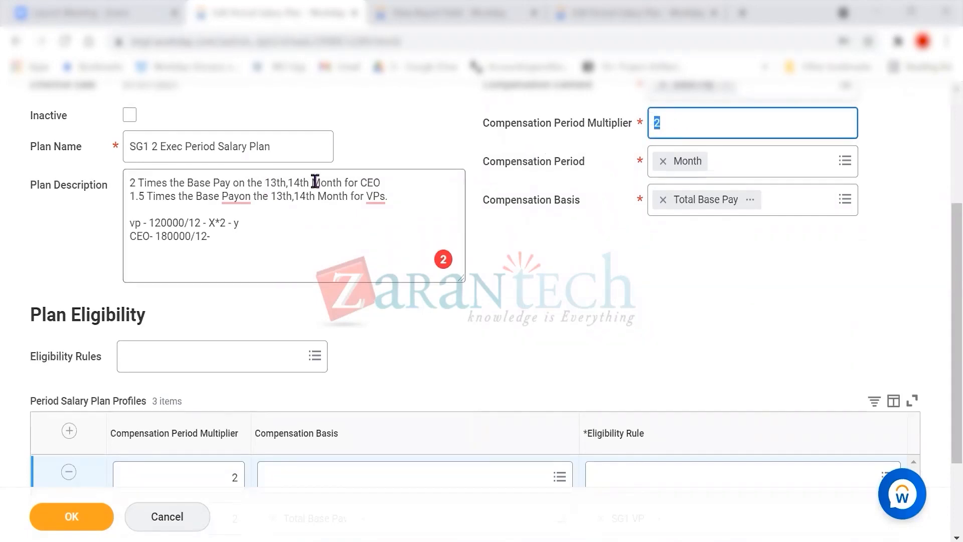
click(597, 373)
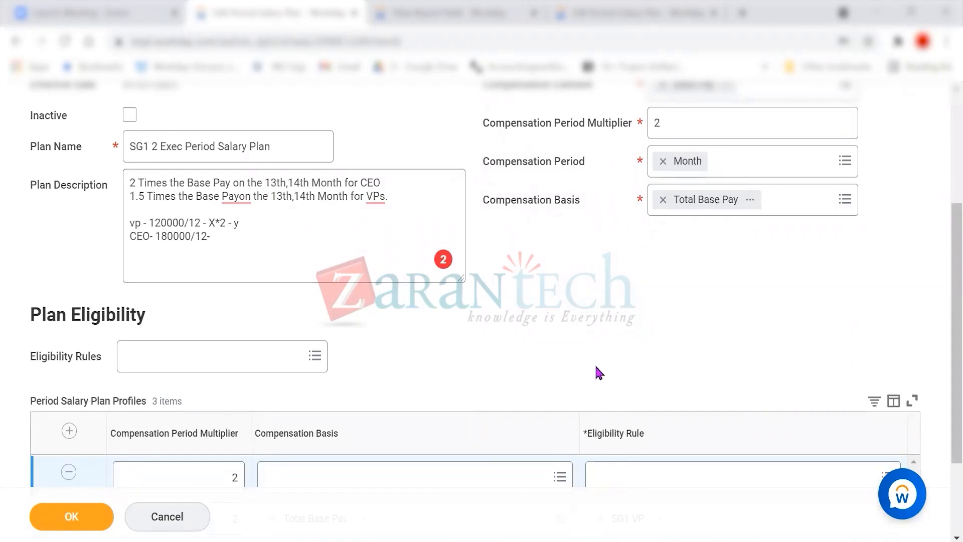
scroll(596, 373, down, 2)
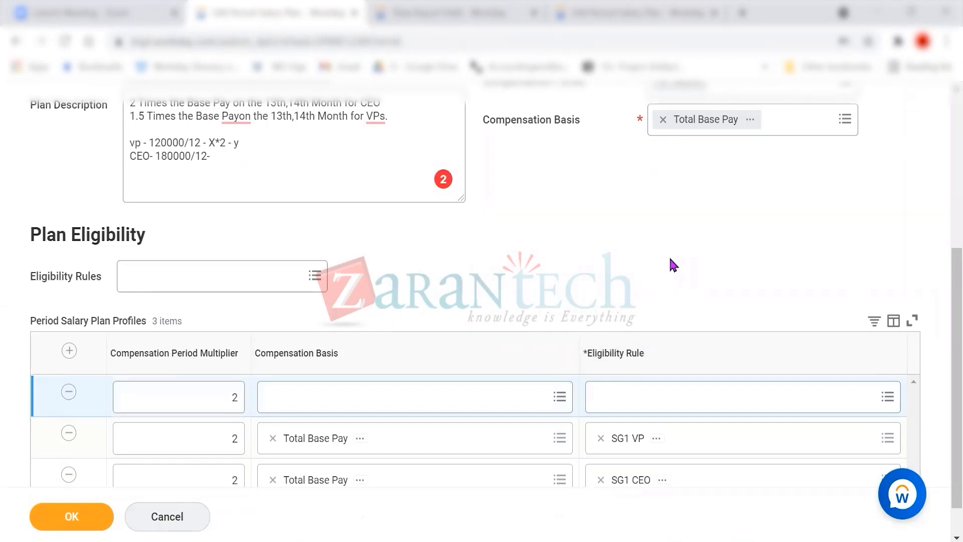
scroll(684, 270, down, 1)
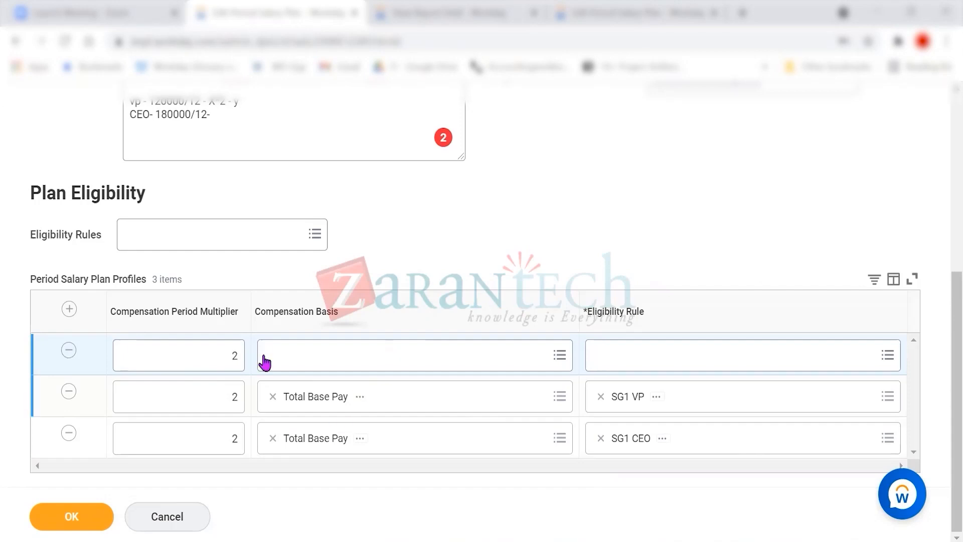
click(227, 351)
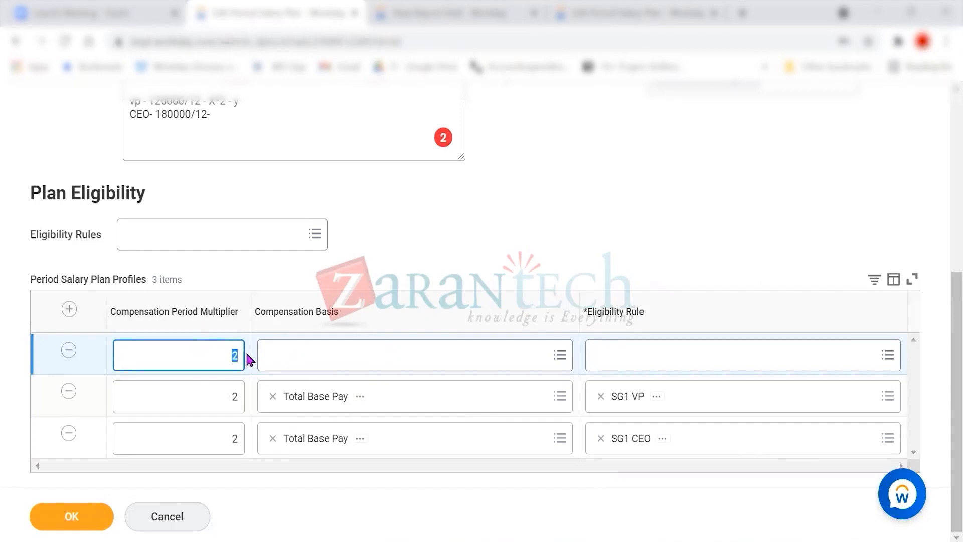
click(72, 352)
- Try 1.7 as the SG1 VP profile's Compensation Period Multiplier and set it back to 2
click(226, 395)
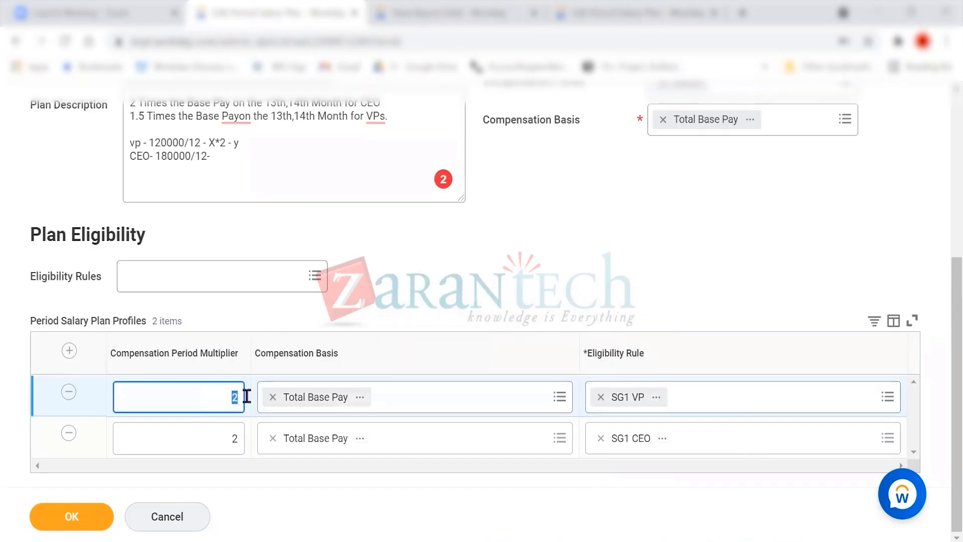
text(1.7)
scroll(809, 287, up, 2)
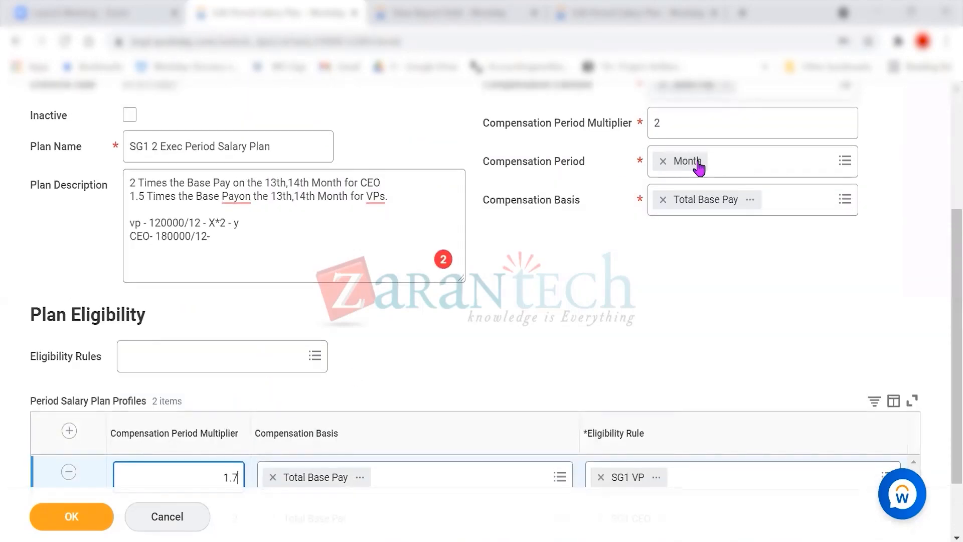
click(652, 123)
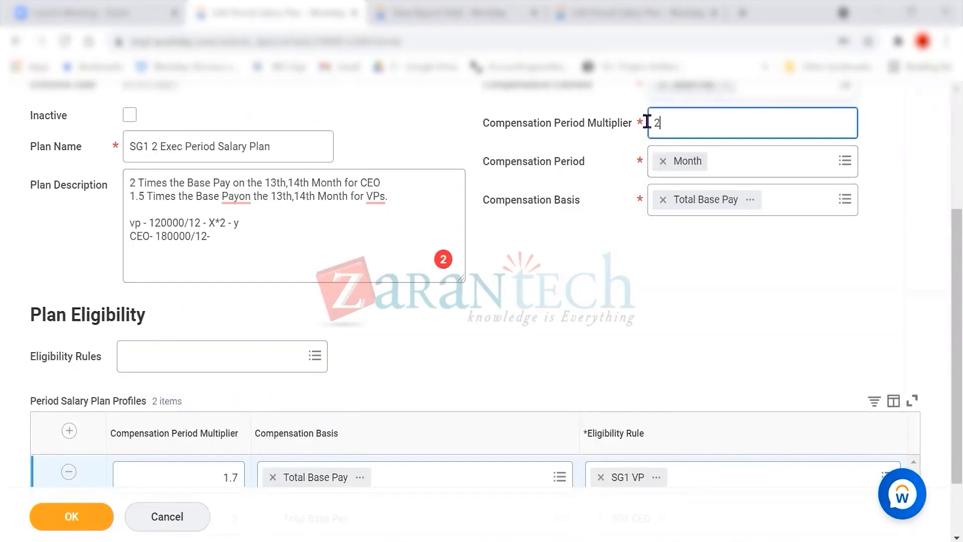
scroll(453, 331, down, 2)
click(229, 397)
text(2)
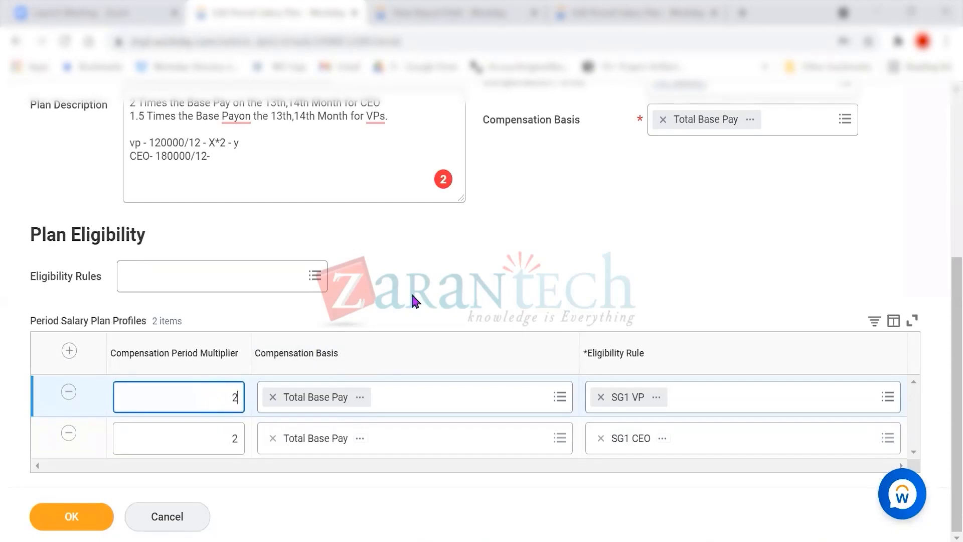
triple_click(438, 309)
click(558, 293)
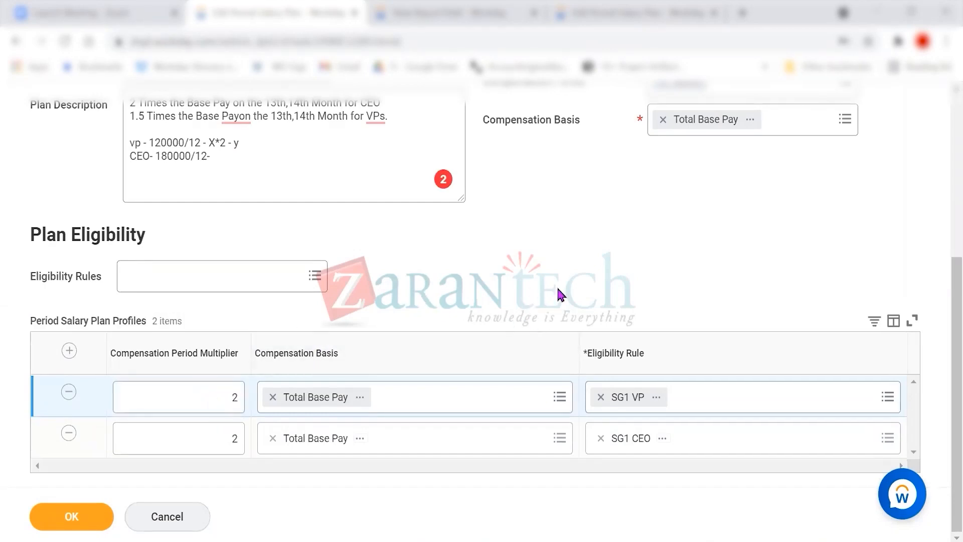
- Set the default Compensation Period Multiplier under Period Salary Defaults to 1
scroll(602, 316, up, 3)
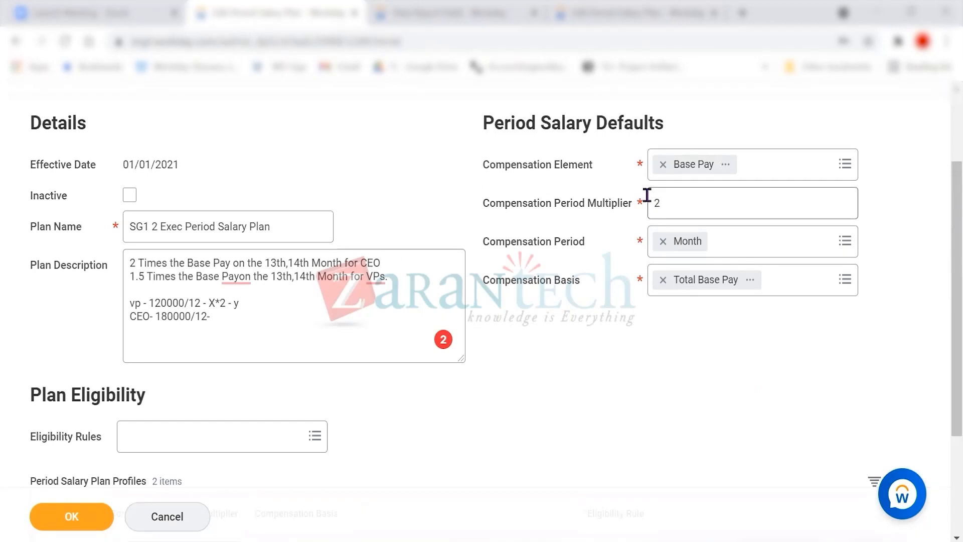
click(677, 199)
text(1)
click(526, 391)
- Review the default and profile multipliers against the vp and CEO salary lines in the plan description
scroll(527, 391, down, 3)
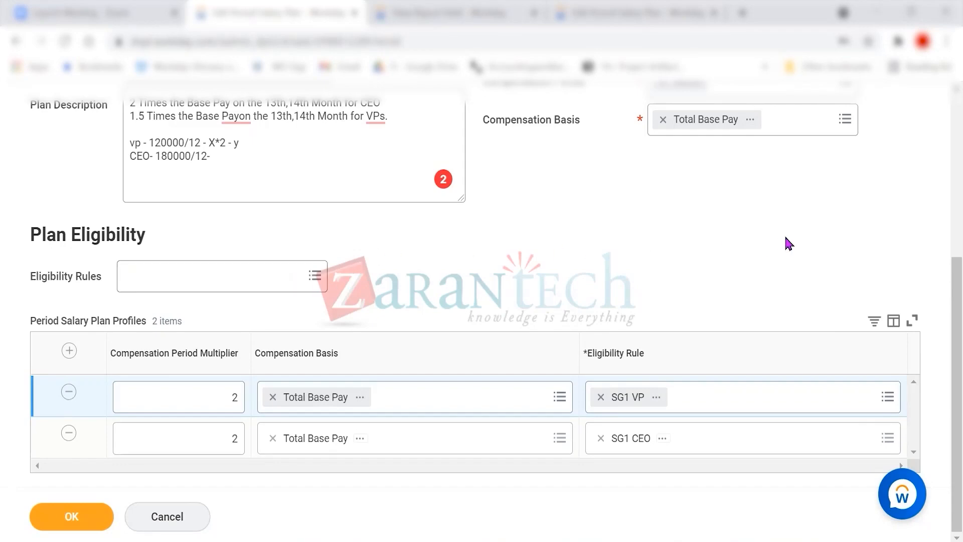
scroll(785, 243, up, 5)
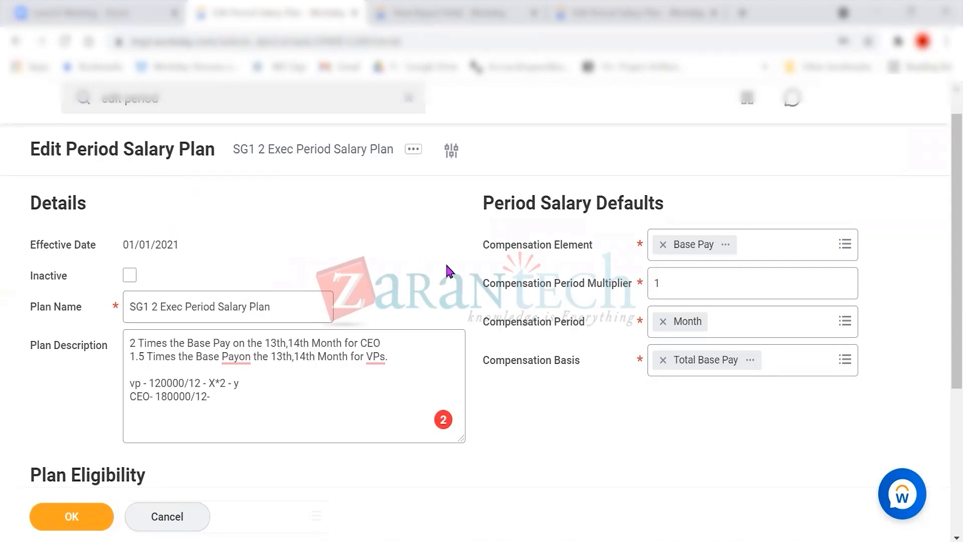
scroll(446, 270, down, 5)
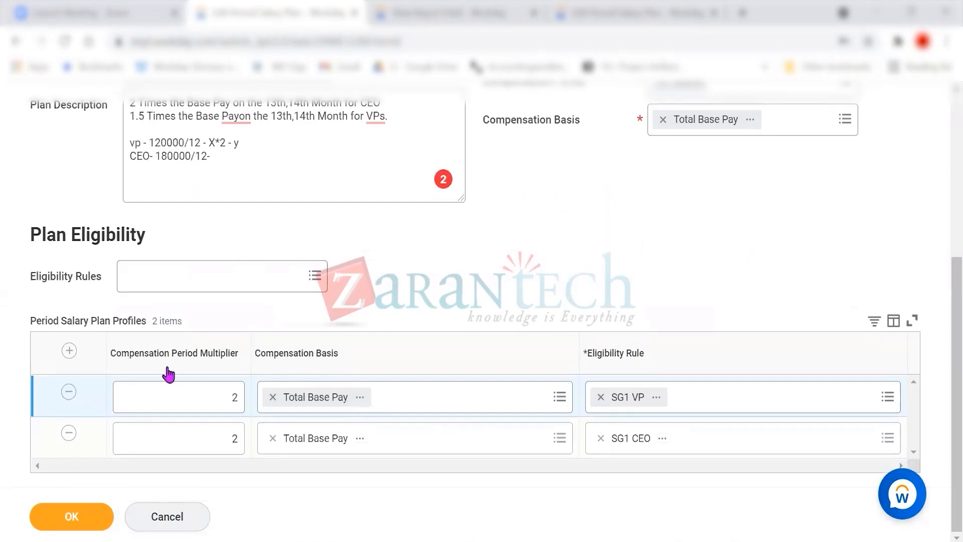
scroll(255, 303, up, 3)
scroll(501, 341, down, 3)
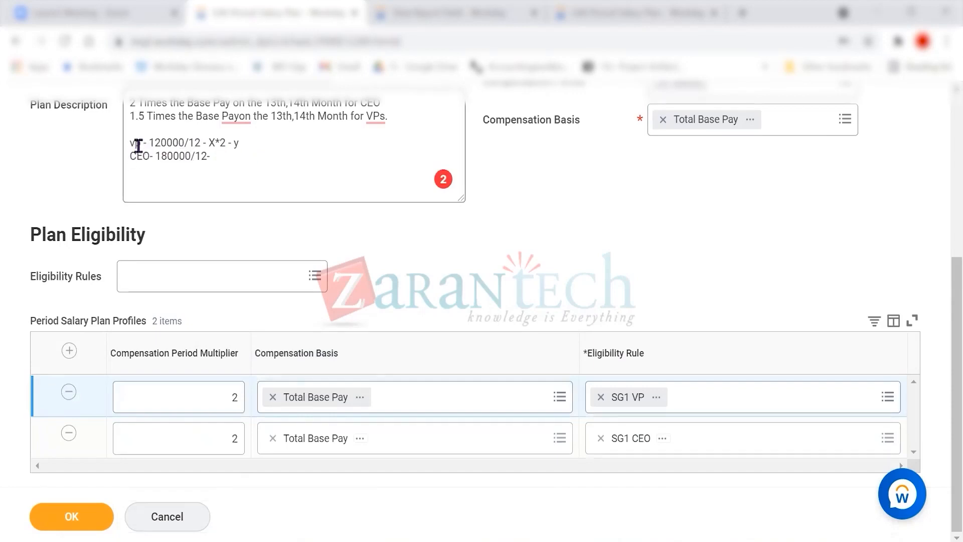
drag(221, 153, 130, 157)
click(242, 161)
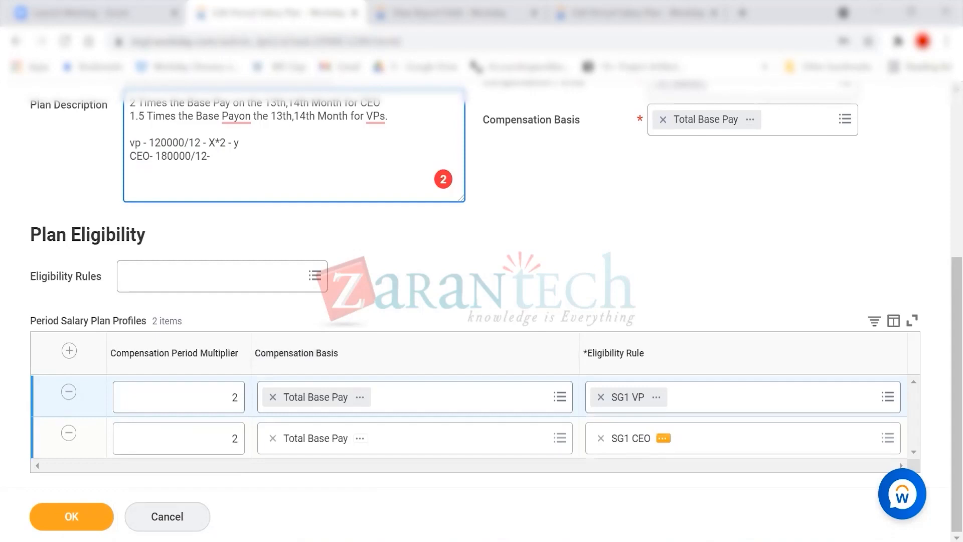
click(204, 172)
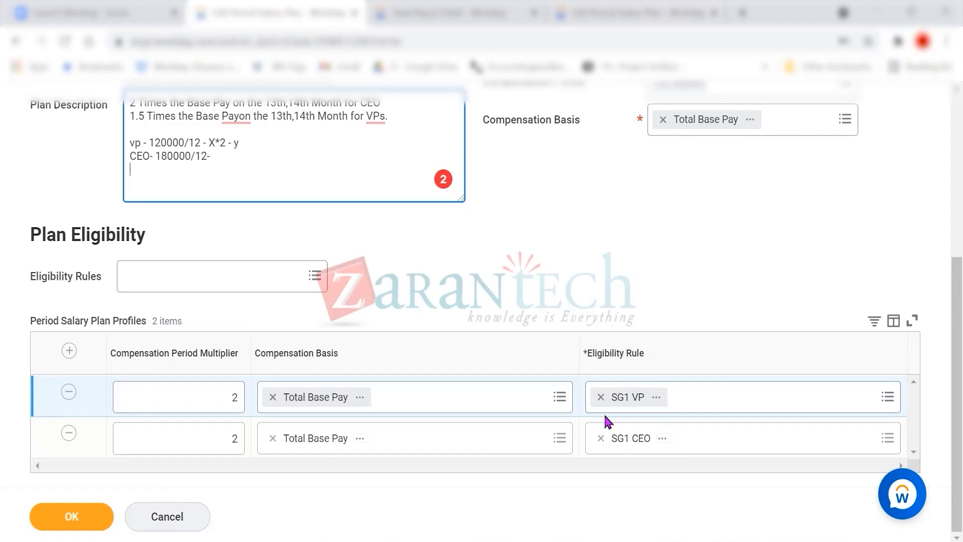
- Save the period salary plan and check its saved default Compensation Period Multiplier
click(78, 522)
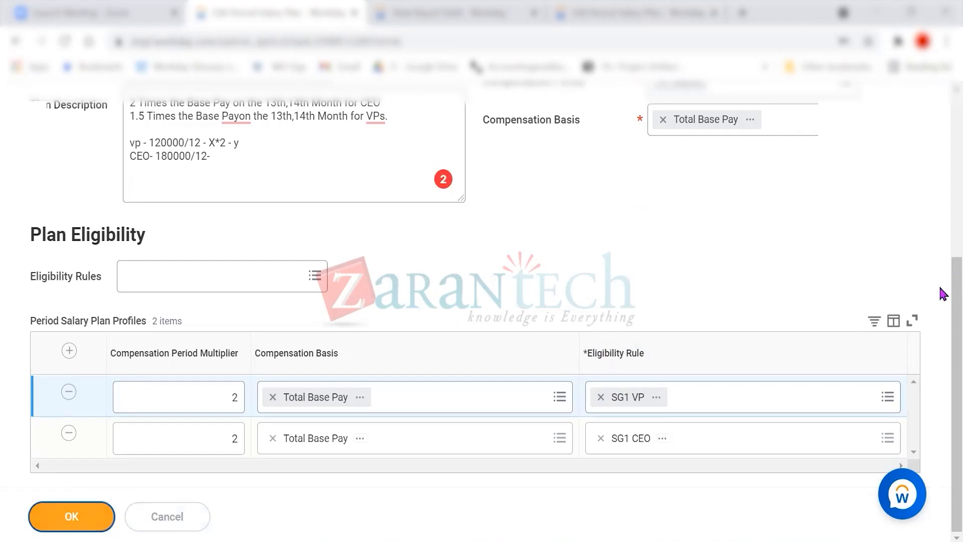
scroll(333, 307, down, 2)
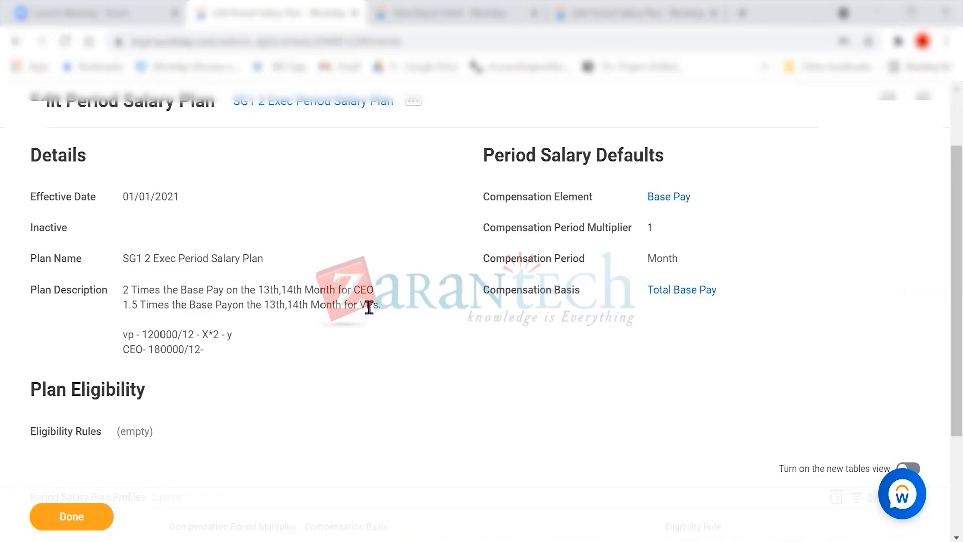
double_click(652, 228)
- Reopen the SG1 2 Exec Period Salary Plan for editing with the effective date 01/01/2021
click(414, 104)
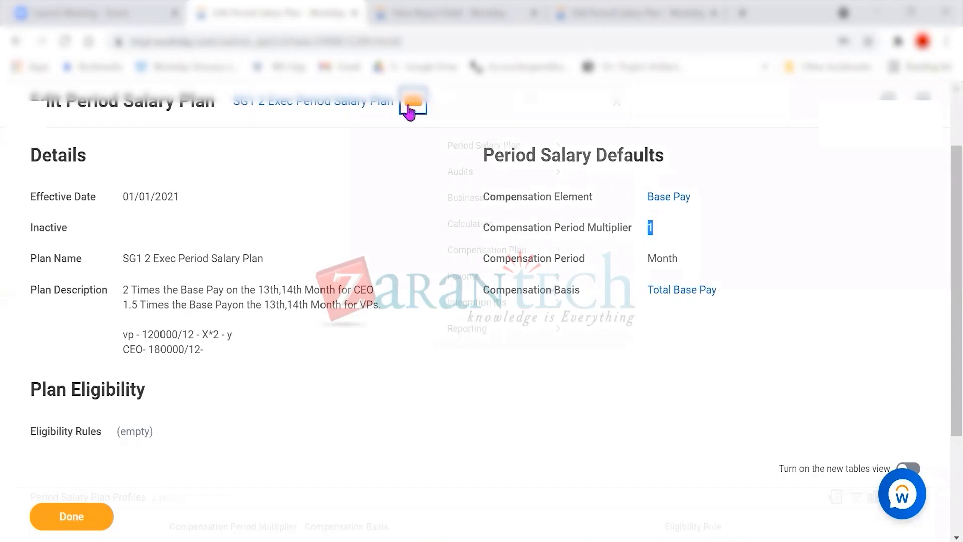
mouse_move(528, 169)
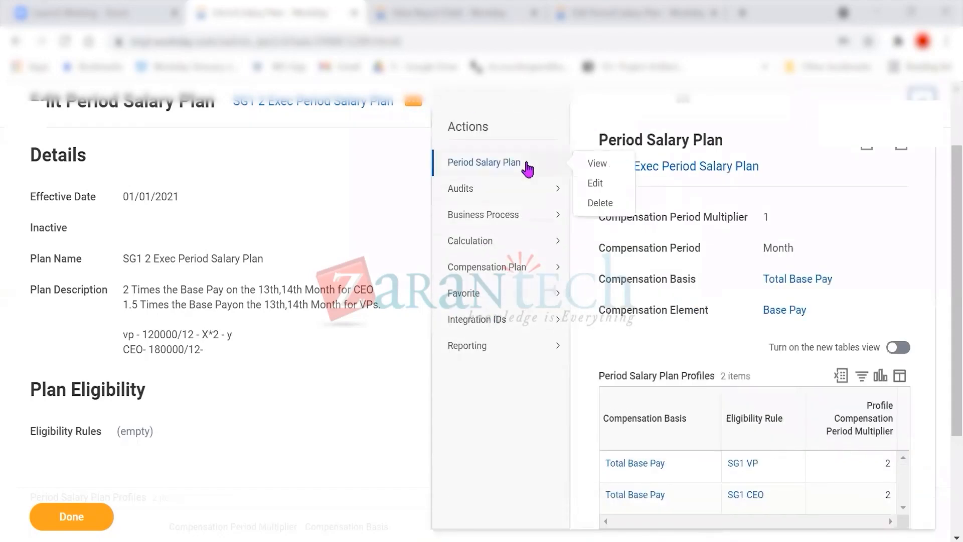
click(594, 182)
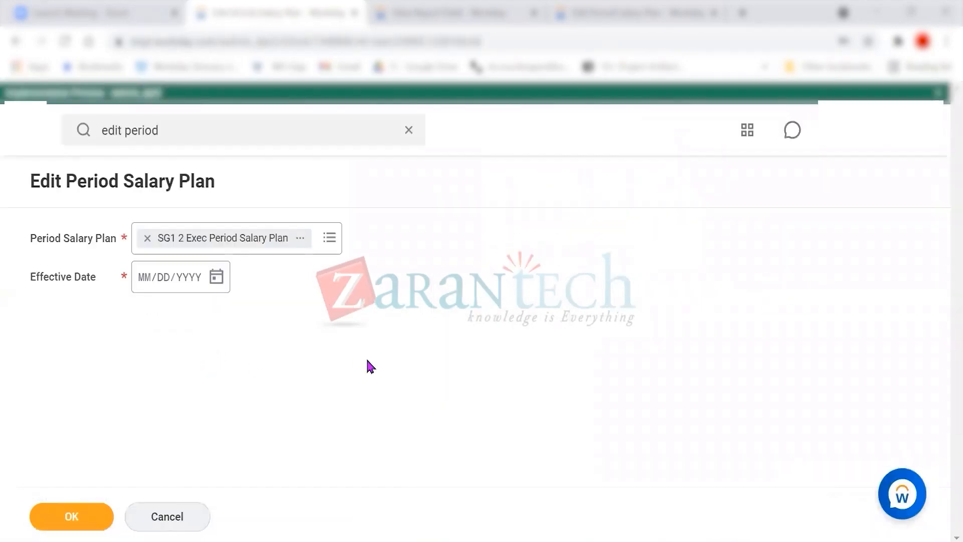
click(151, 281)
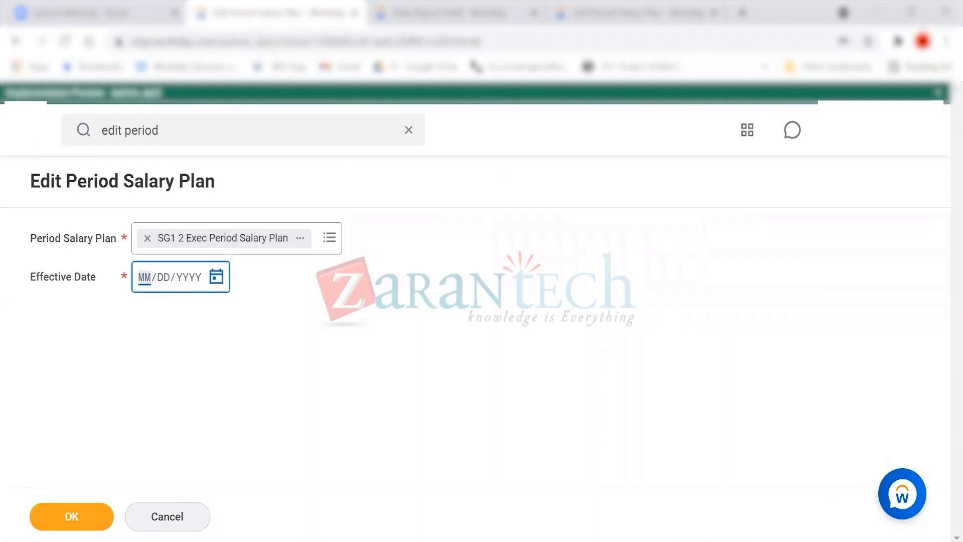
text(01012021)
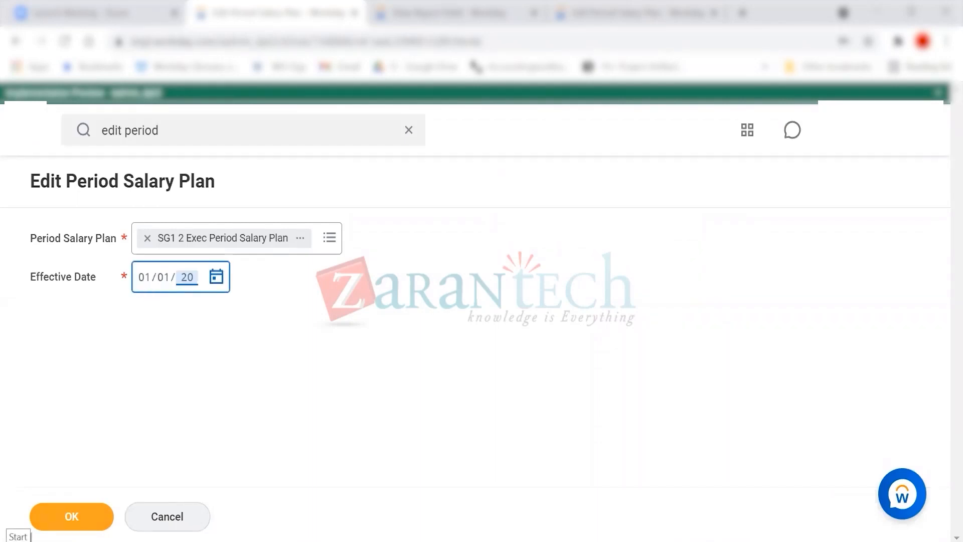
click(70, 519)
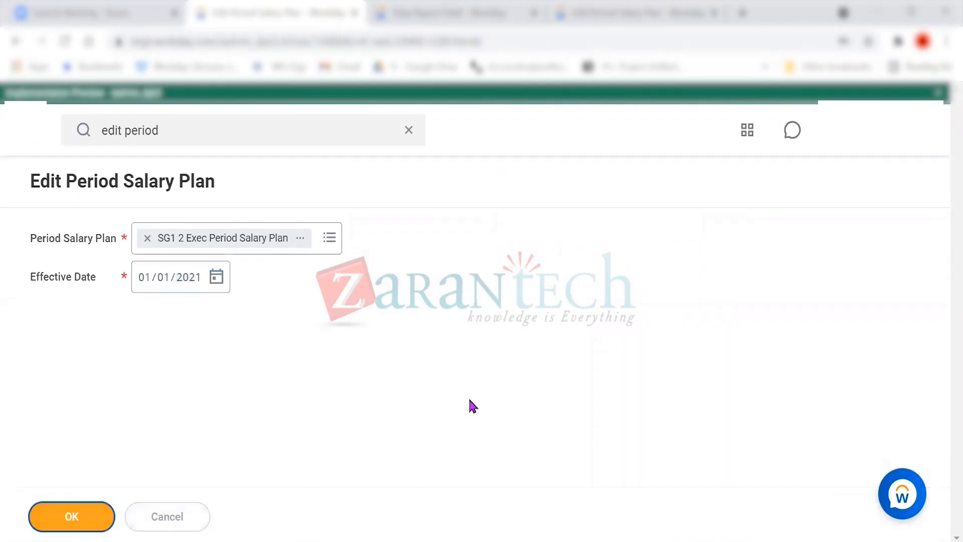
- Set the Compensation Period Multiplier to 1 for both the SG1 VP and SG1 CEO profiles
scroll(332, 429, down, 5)
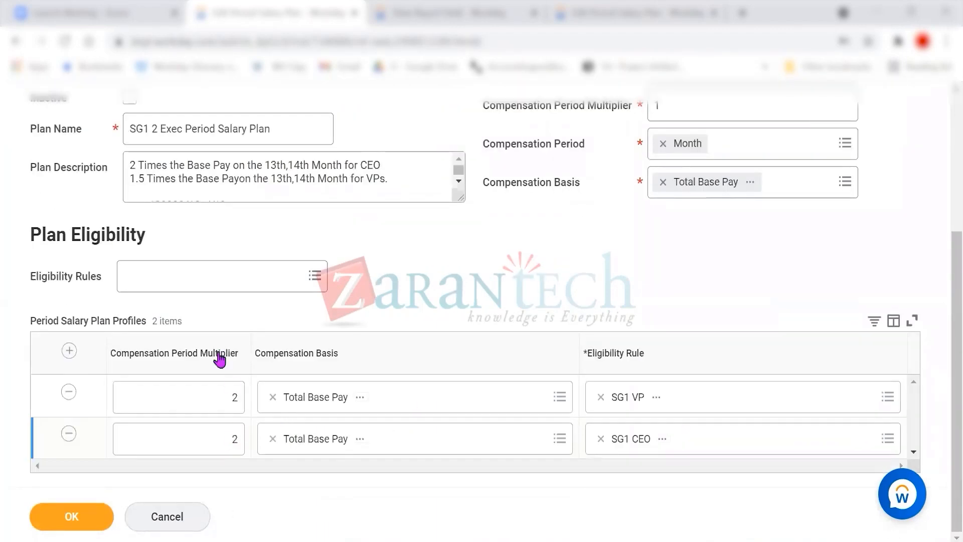
drag(662, 105, 644, 105)
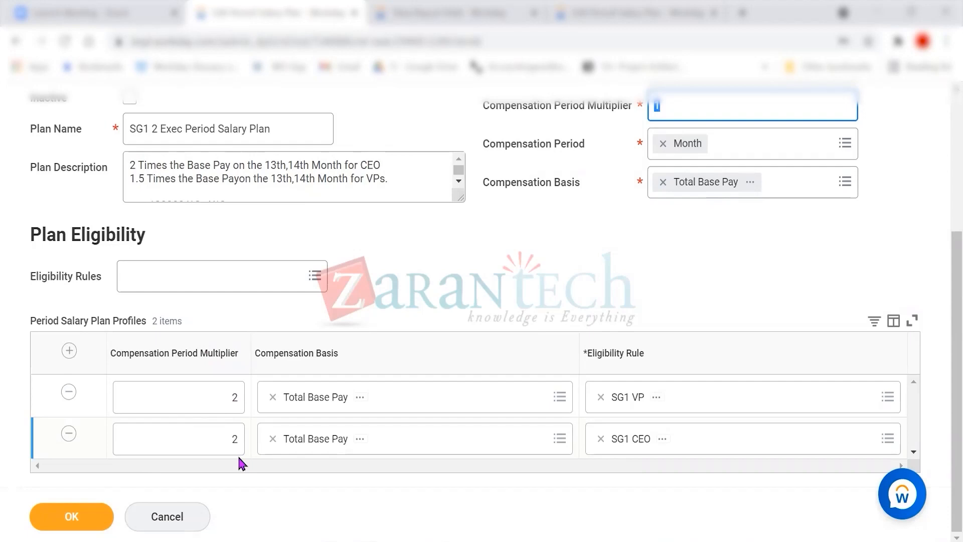
click(226, 398)
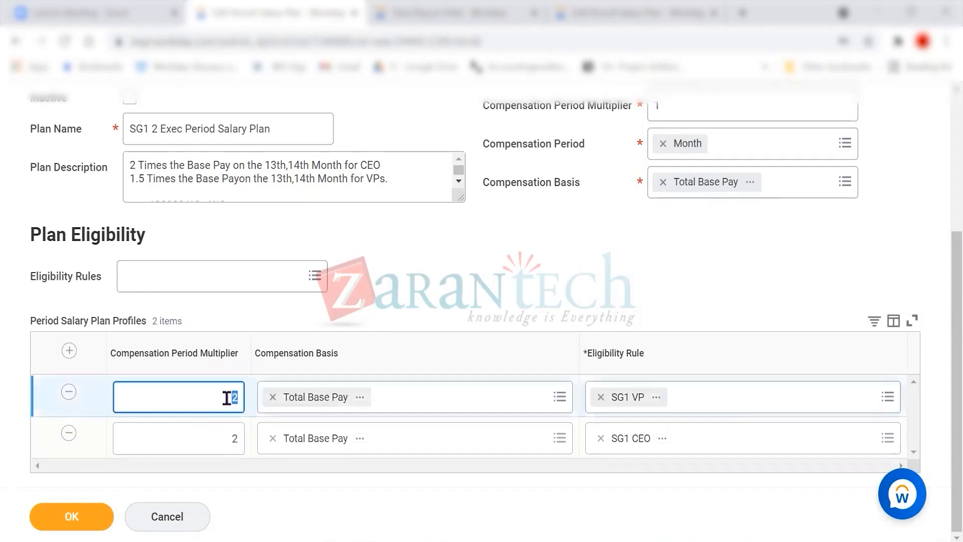
text(1)
click(228, 443)
click(291, 489)
drag(953, 238, 952, 276)
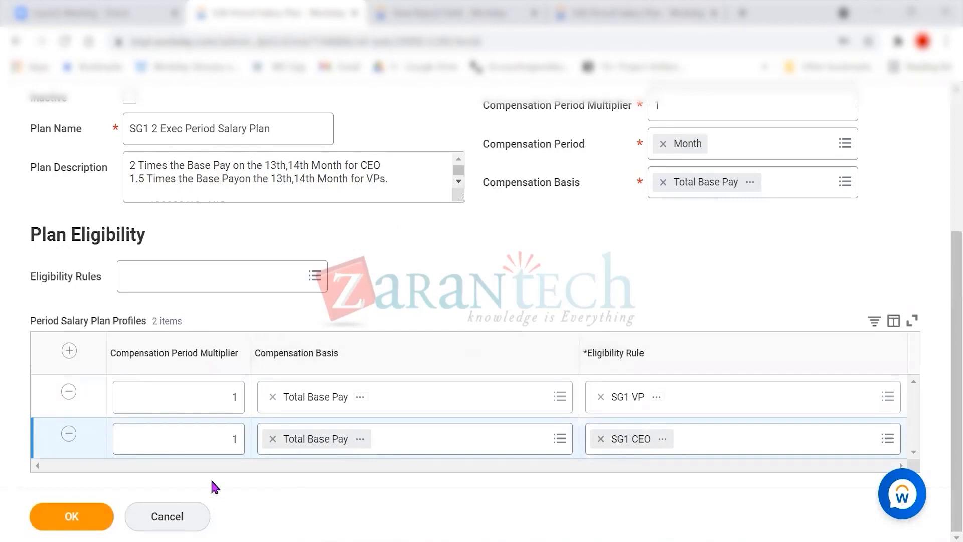
- Set the default Compensation Period Multiplier under Period Salary Defaults to 2
scroll(732, 297, up, 4)
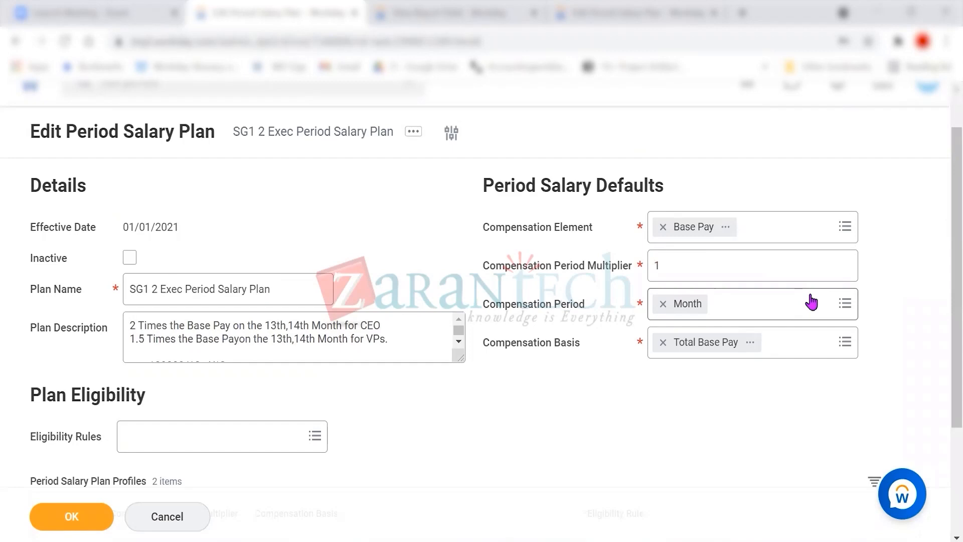
scroll(811, 302, down, 4)
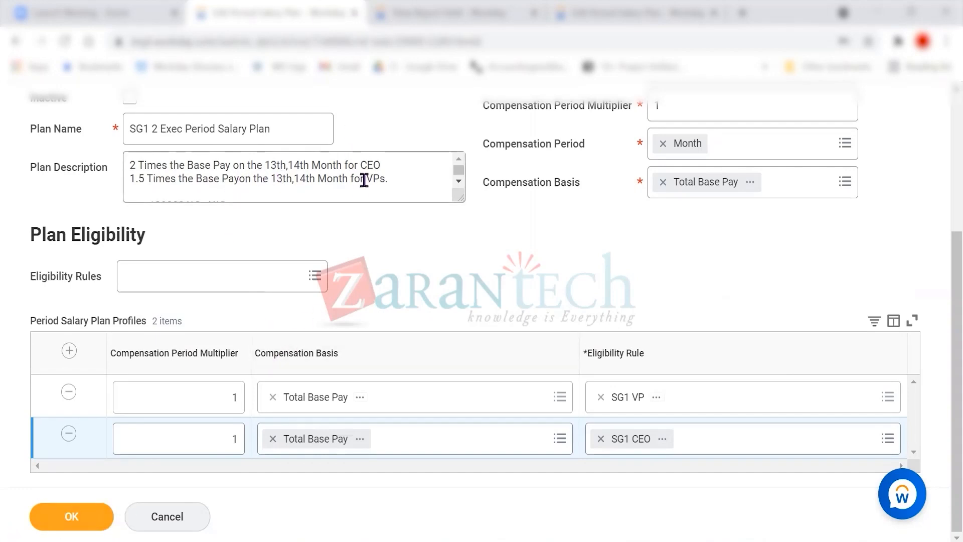
click(655, 105)
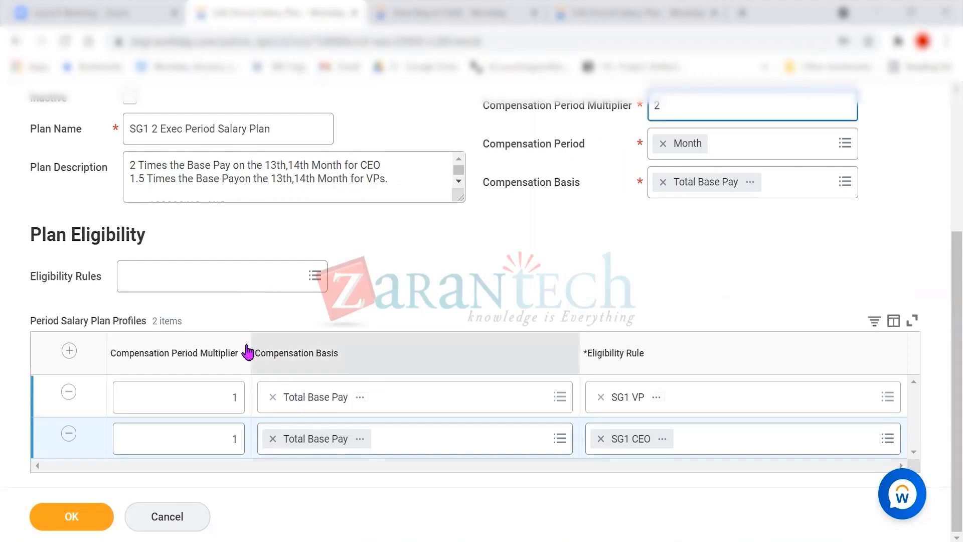
- Set the Compensation Period Multiplier to 2 for both the SG1 VP and SG1 CEO profiles
click(230, 399)
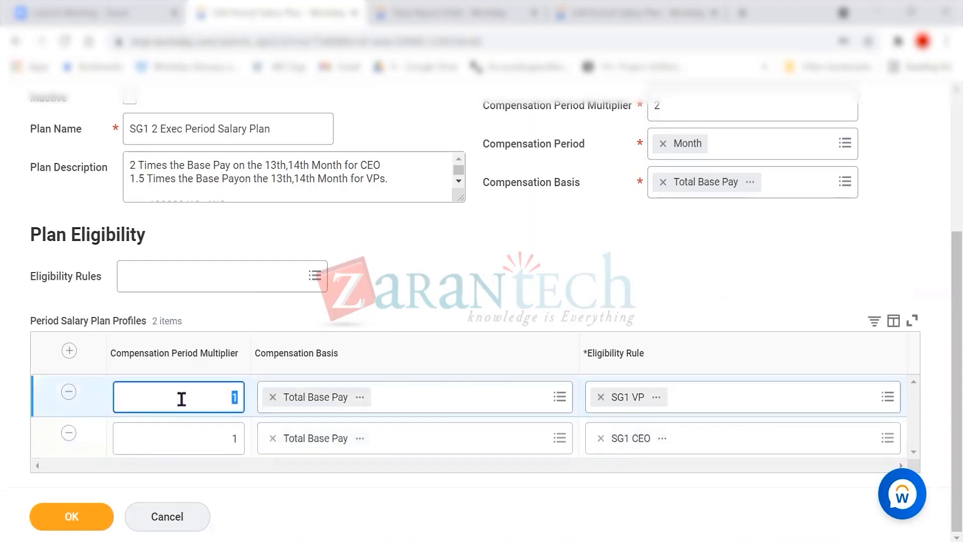
text(2)
click(239, 439)
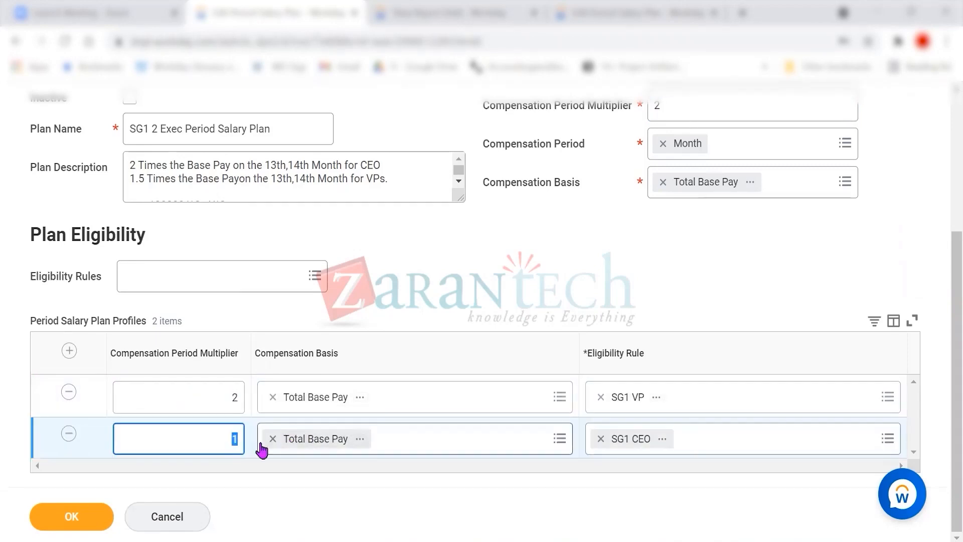
text(2)
click(578, 279)
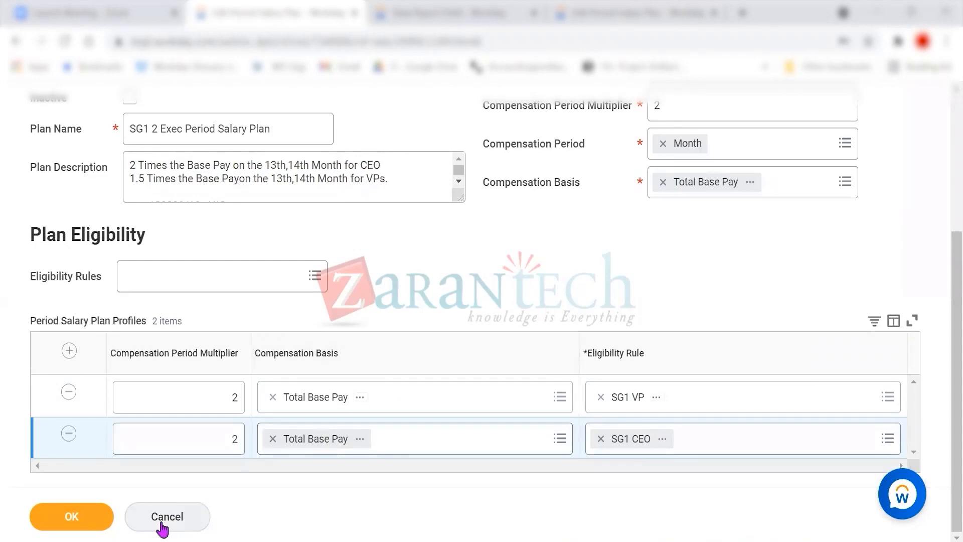
- Save the period salary plan, check its saved default and profile multipliers, and close the confirmation
scroll(372, 397, up, 3)
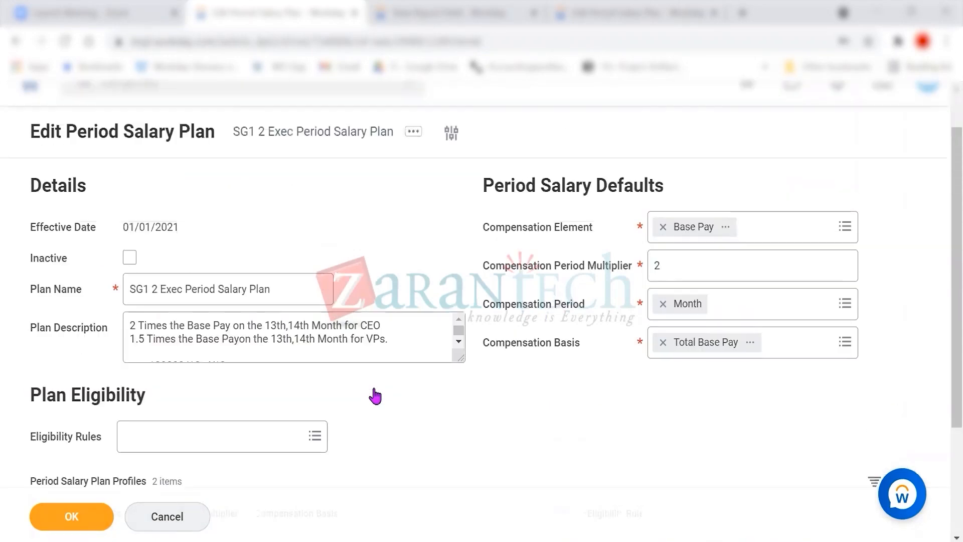
scroll(347, 405, down, 2)
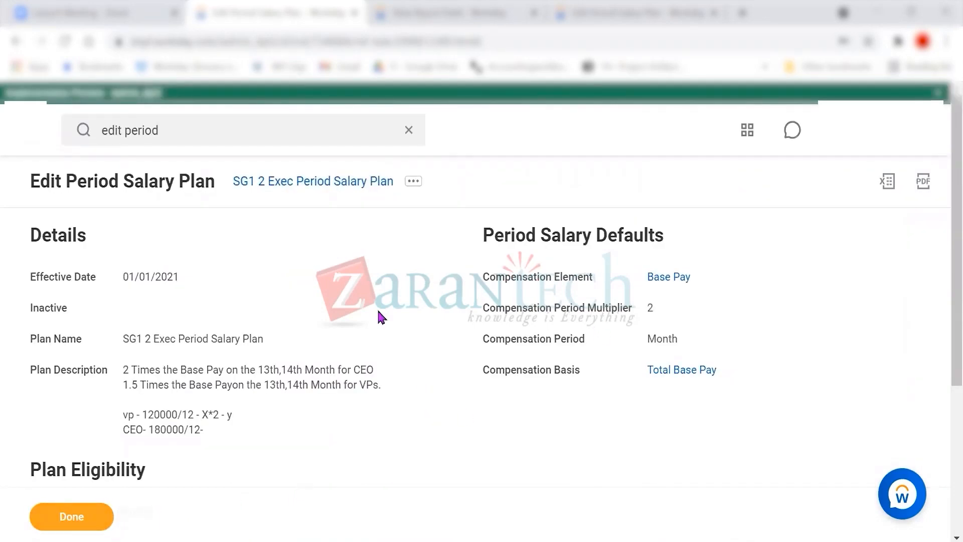
scroll(858, 275, down, 5)
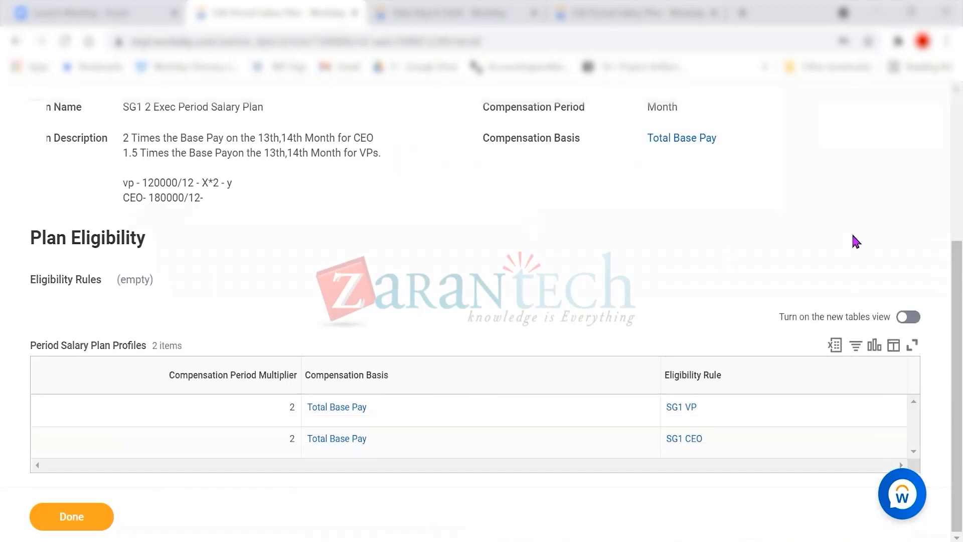
click(77, 525)
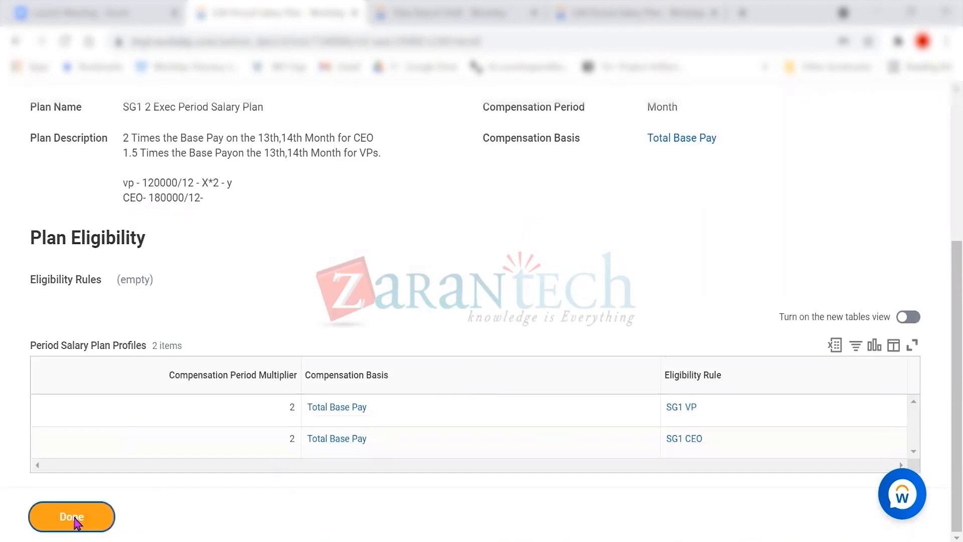
- Search for "edit period" and open the SG1 2 Exec Period Salary Plan for editing with the effective date 01/01/2021
click(178, 125)
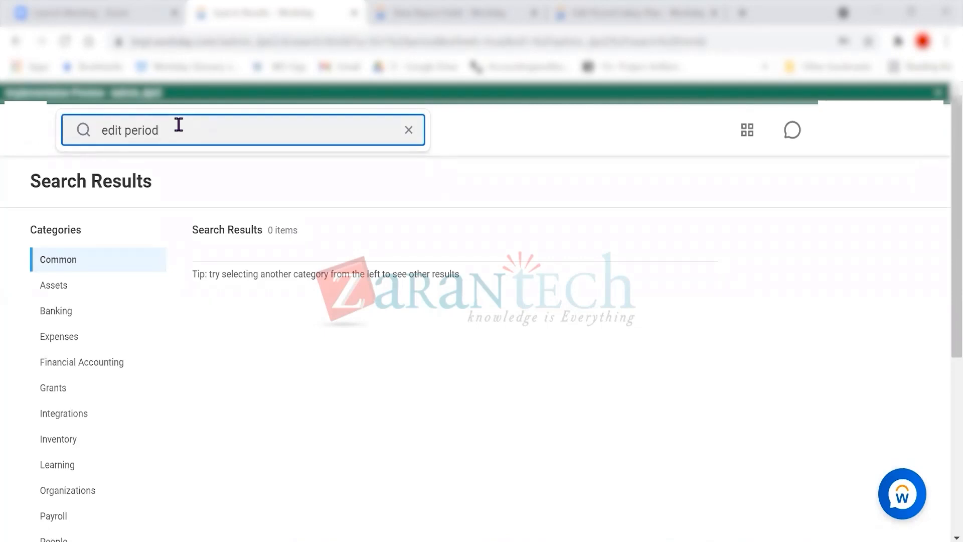
key(Return)
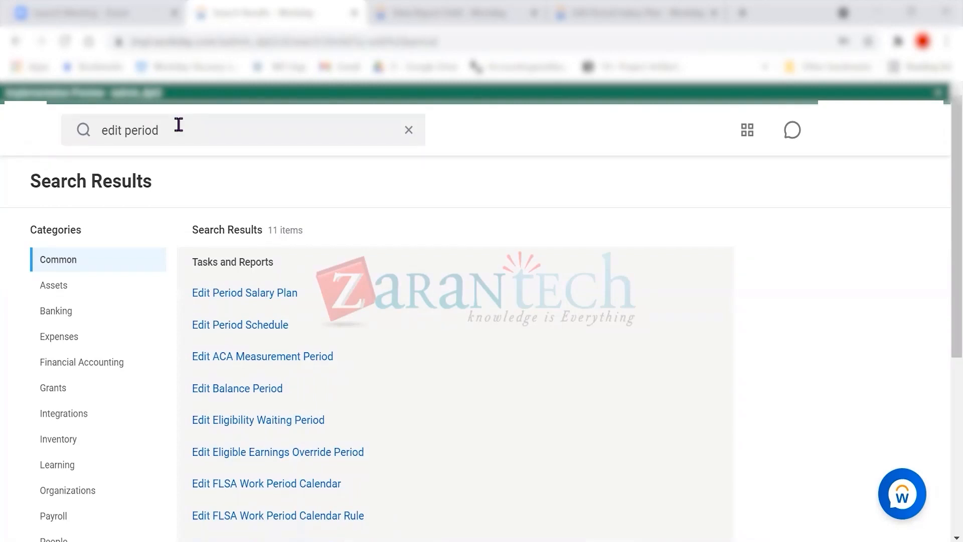
click(266, 295)
click(177, 236)
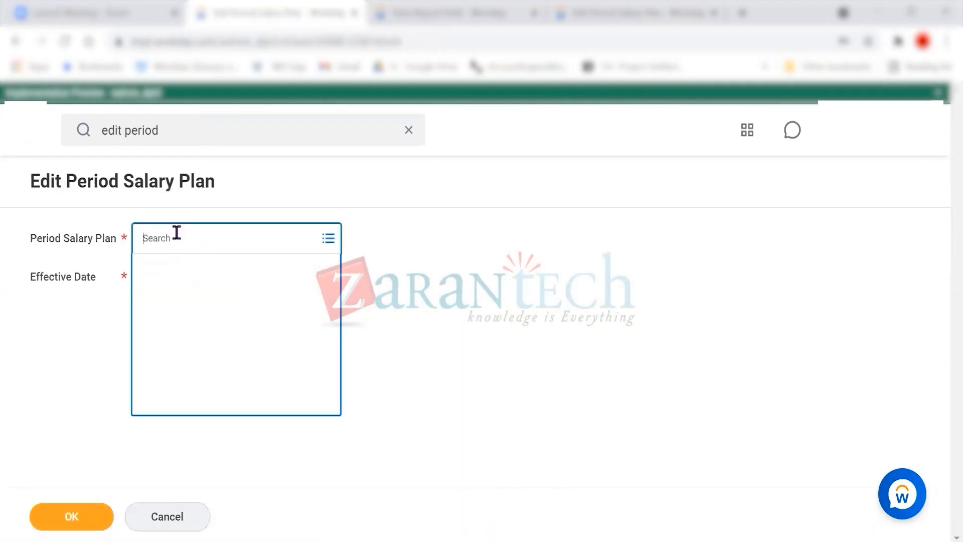
text(SG1)
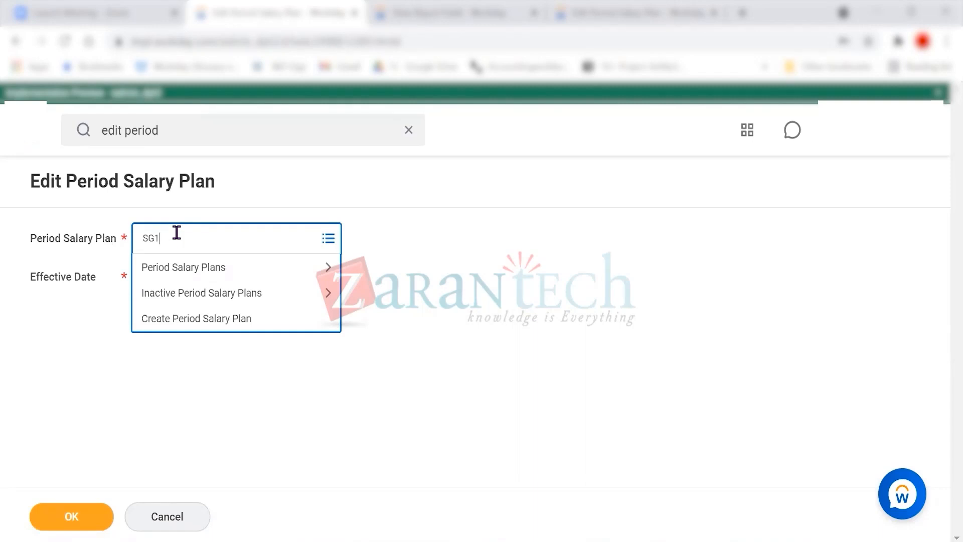
key(Return)
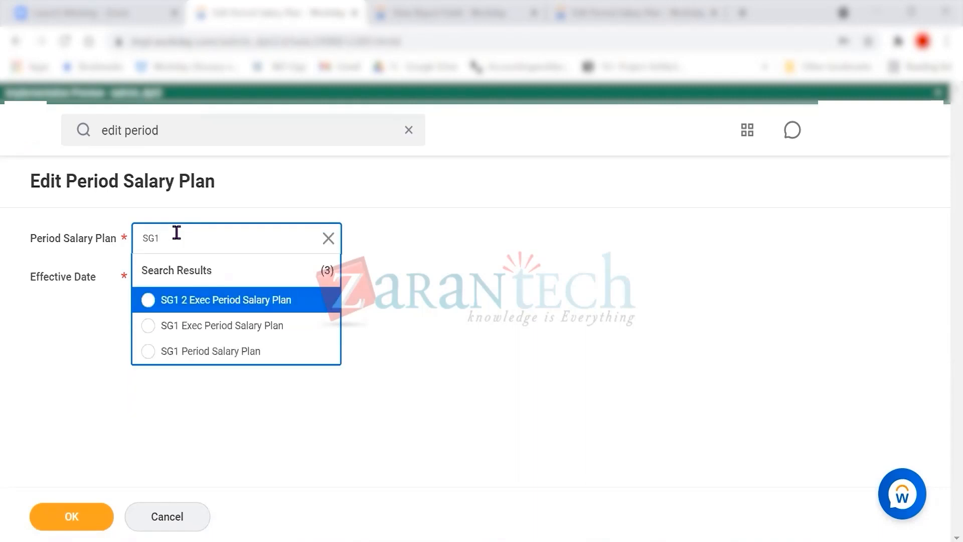
click(269, 298)
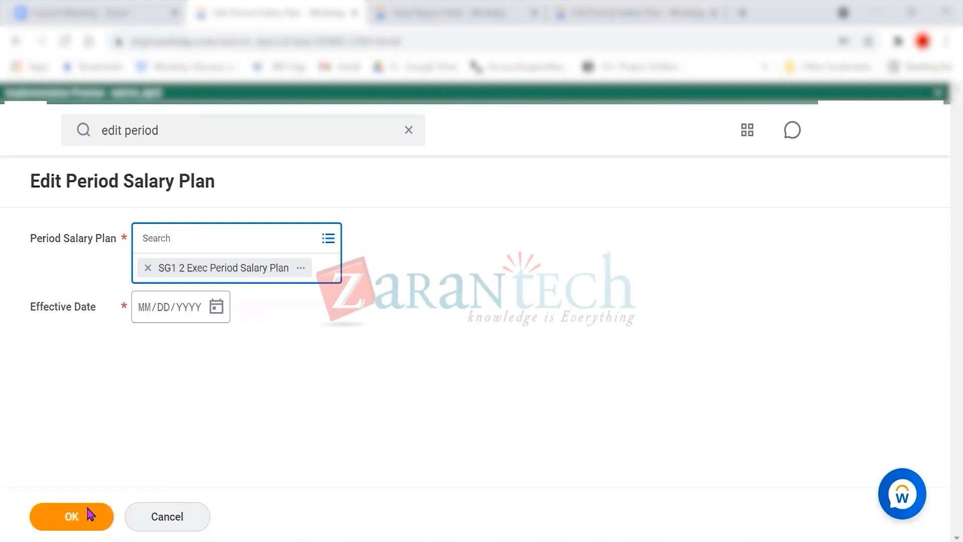
click(146, 307)
text(01012021)
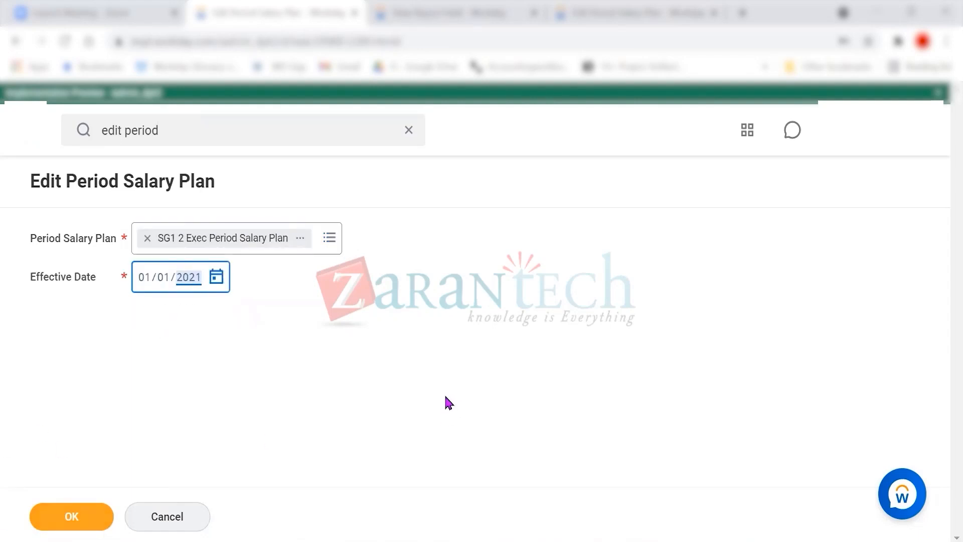
click(65, 521)
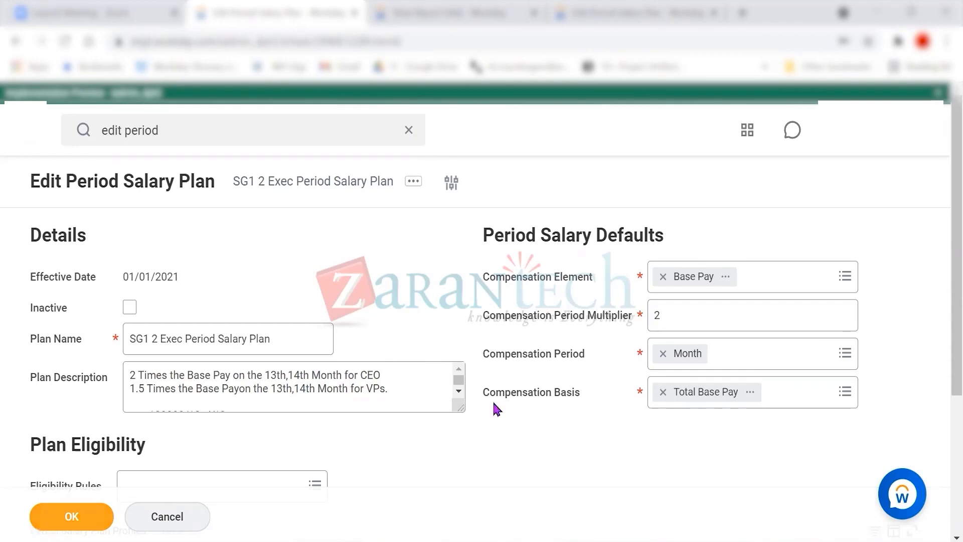
- Review the period salary plan's defaults and profiles, and leave the edit without saving
scroll(521, 443, down, 2)
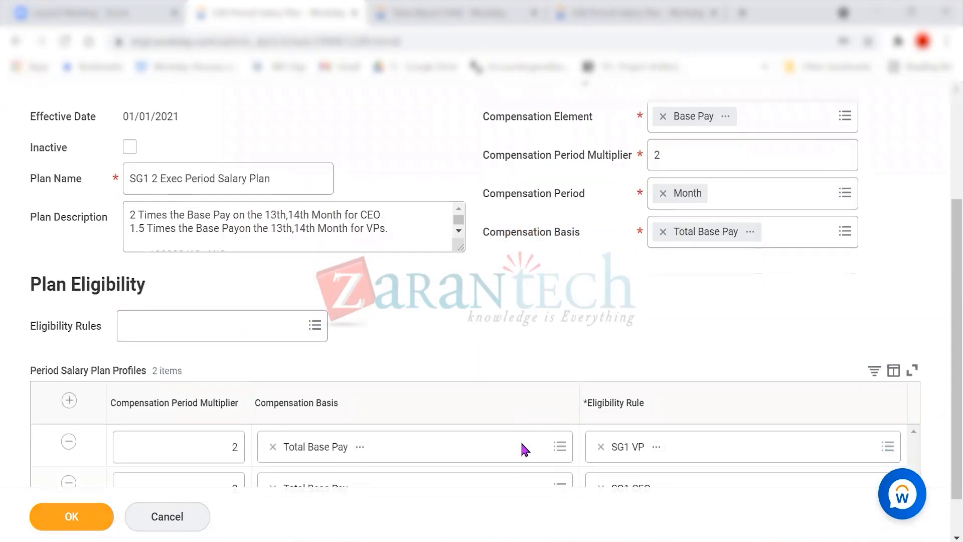
scroll(517, 442, up, 1)
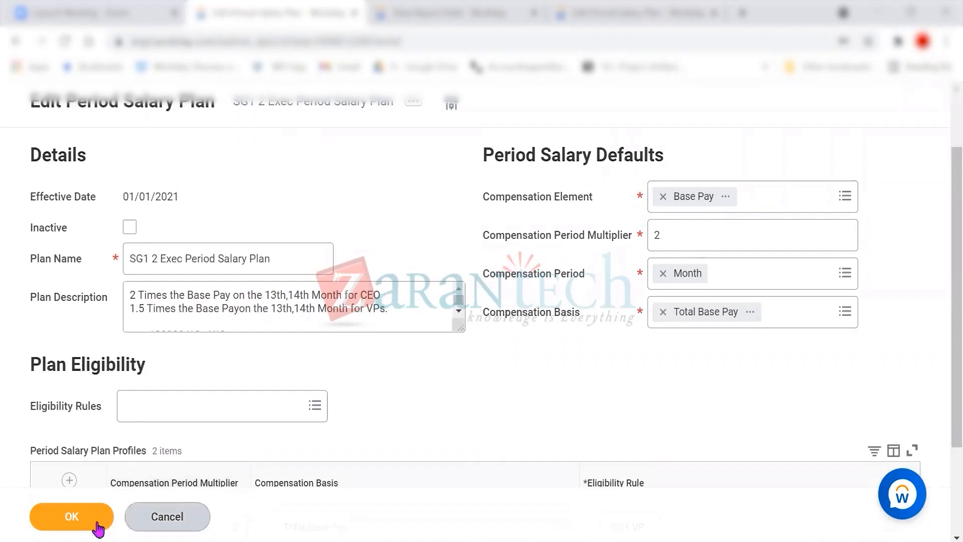
scroll(339, 445, down, 2)
click(189, 517)
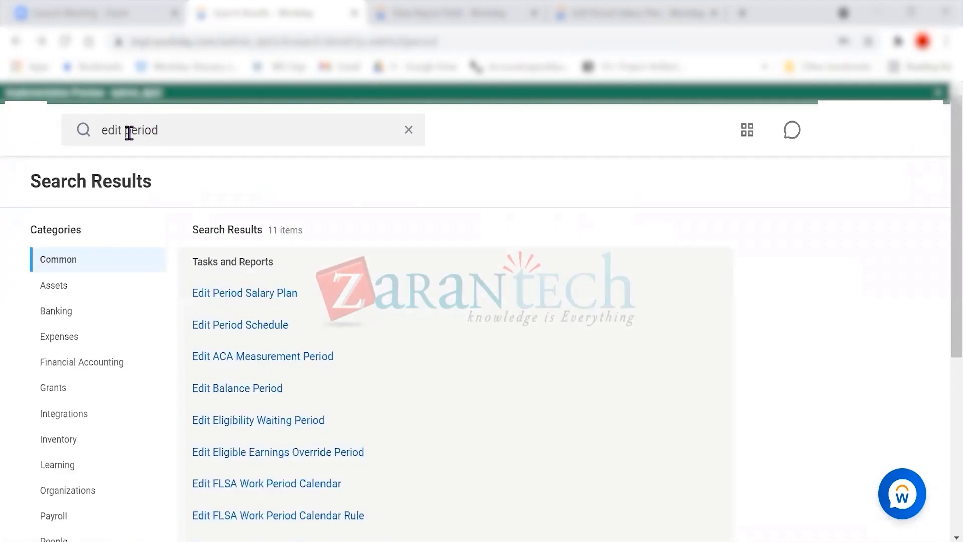
- Search for "edit salary" and open the Edit Unit Salary Plan task
click(143, 134)
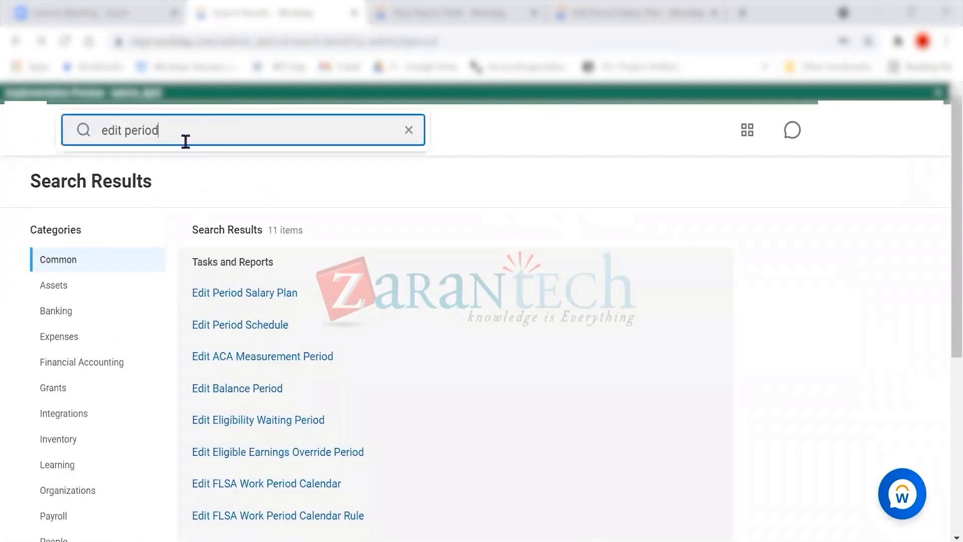
drag(123, 126, 209, 127)
text(salary)
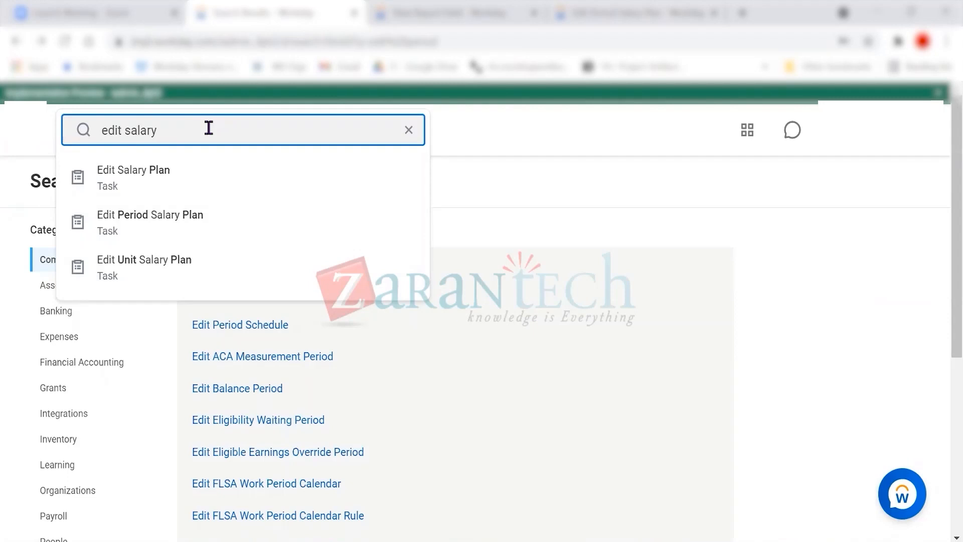
click(208, 267)
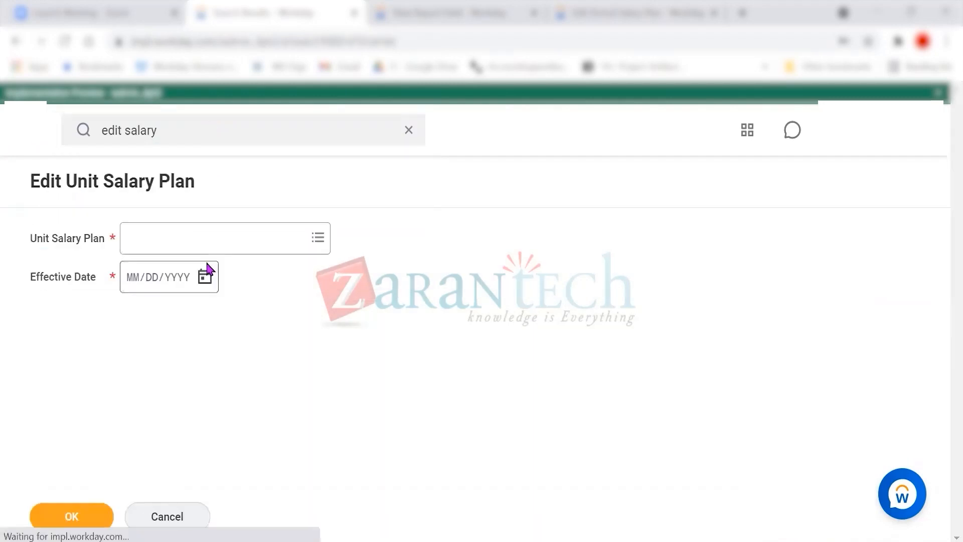
- Open the SG1 Unit Salary Plan for editing with the effective date 01/01/2021
click(204, 237)
text(S)
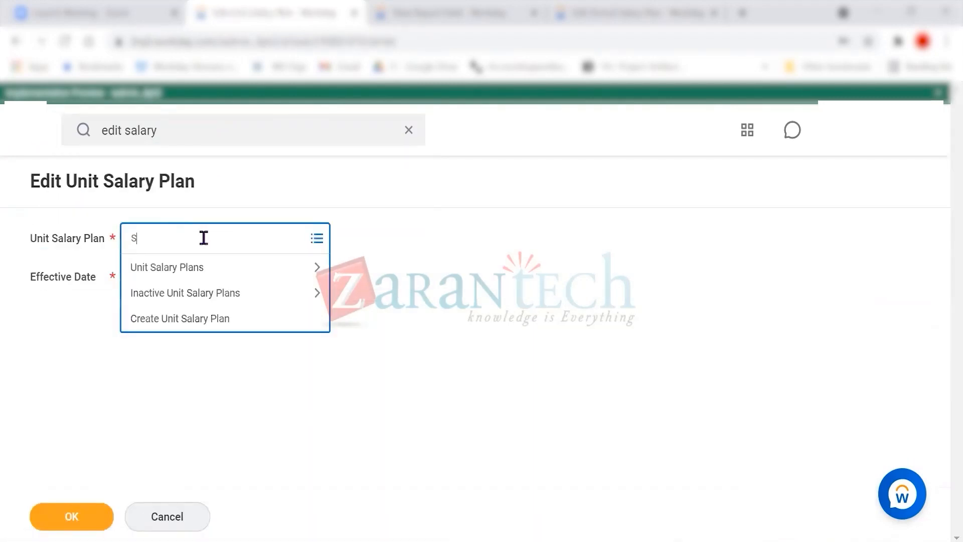
text(G1)
key(Return)
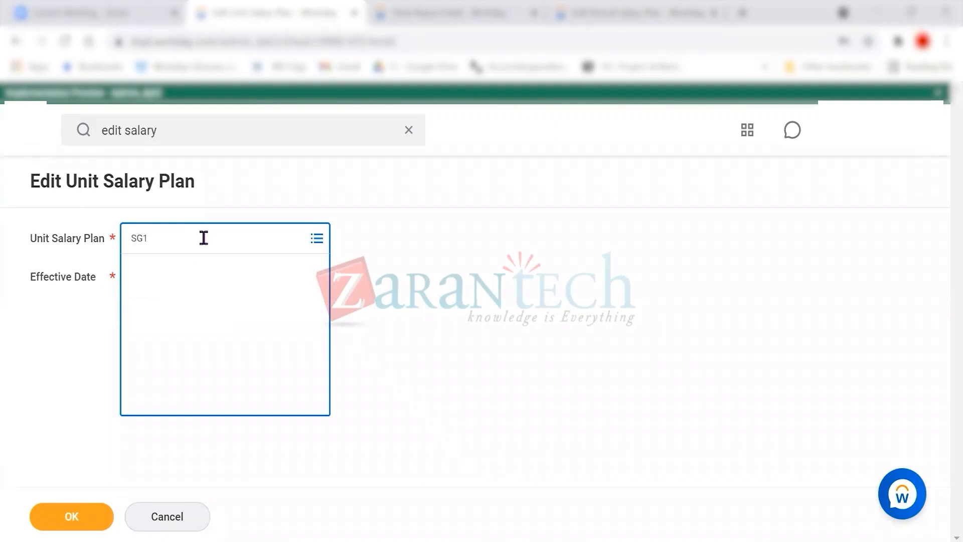
click(125, 279)
text(01/01/)
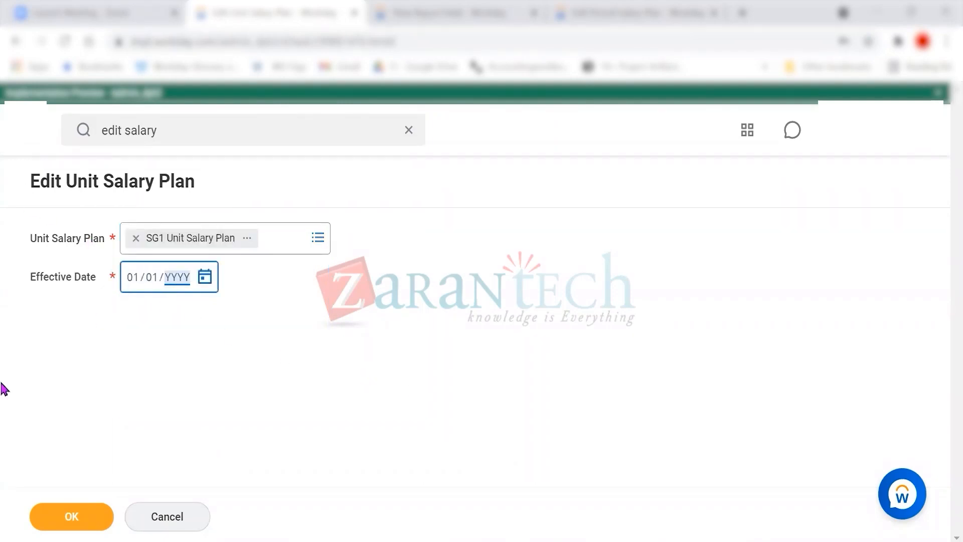
text(2021)
click(72, 519)
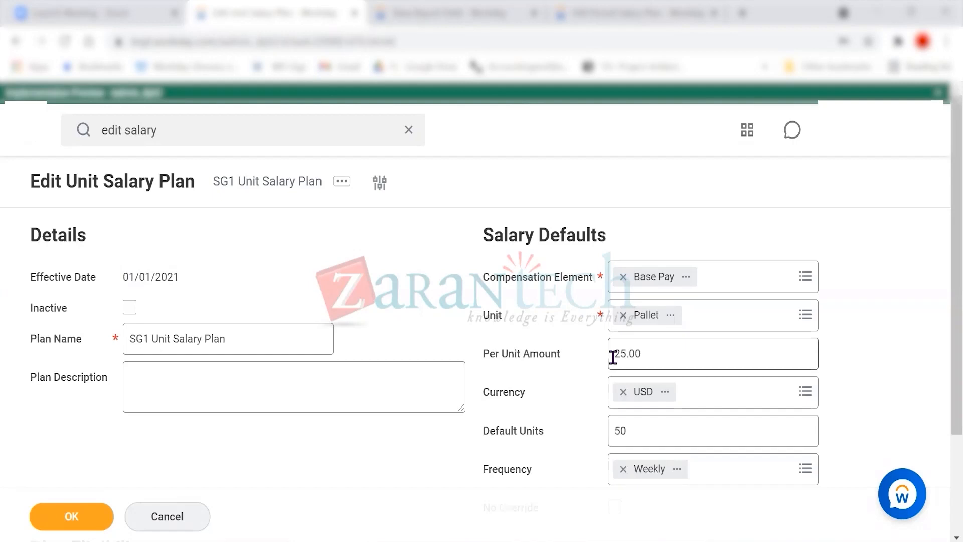
- Review the unit salary plan's Per Unit Amount and open the details of its SG1 Non Exempt eligibility rule
scroll(383, 371, down, 3)
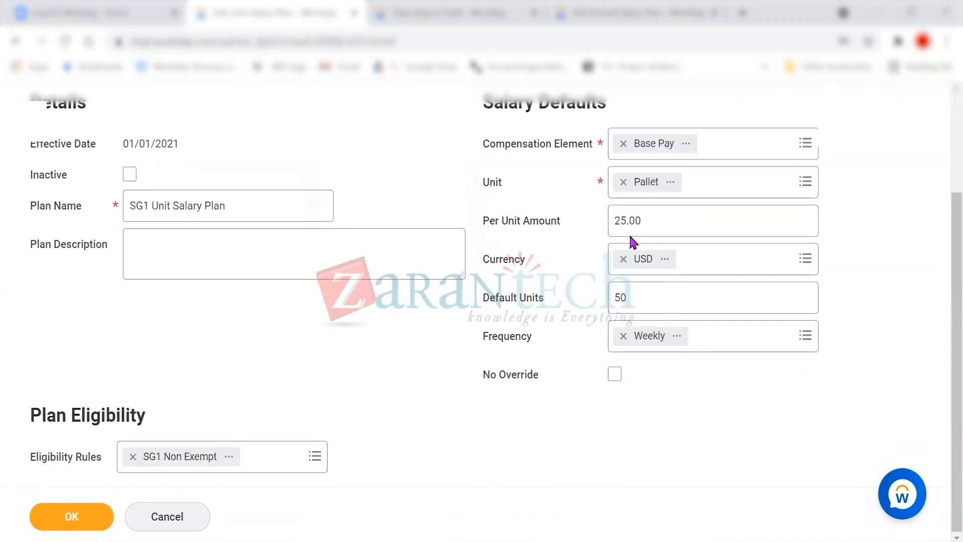
click(646, 219)
drag(647, 219, 608, 219)
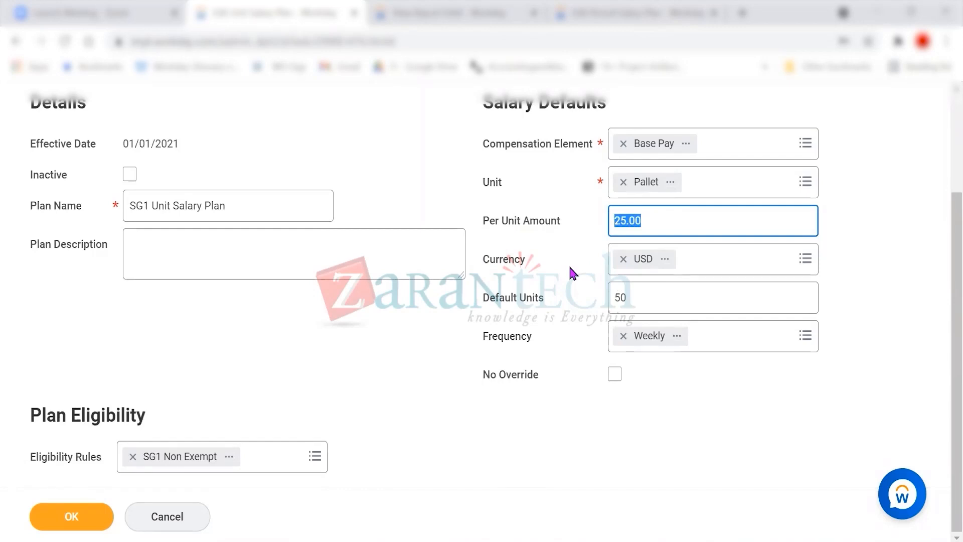
click(229, 457)
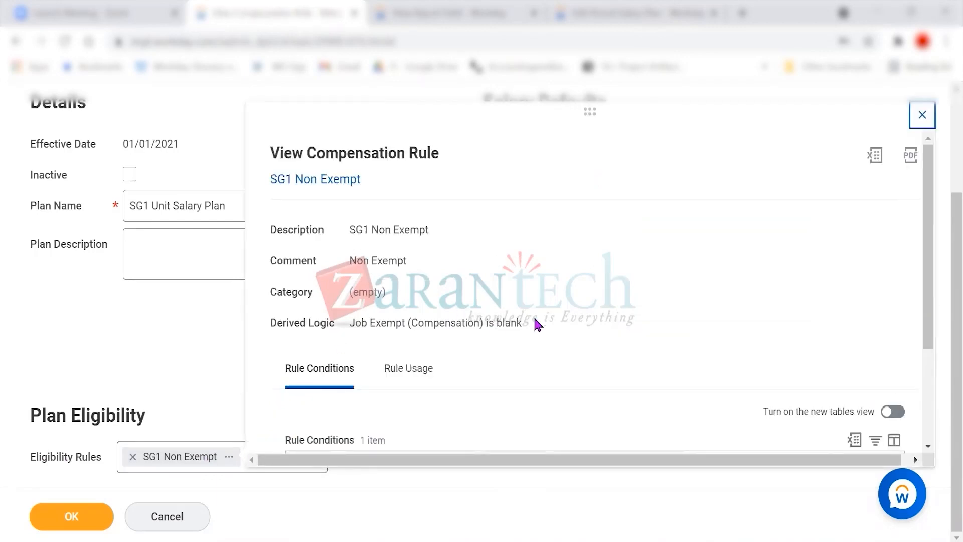
- Review the SG1 Non Exempt rule's derived logic and its rule conditions, then close the rule details
scroll(538, 324, down, 3)
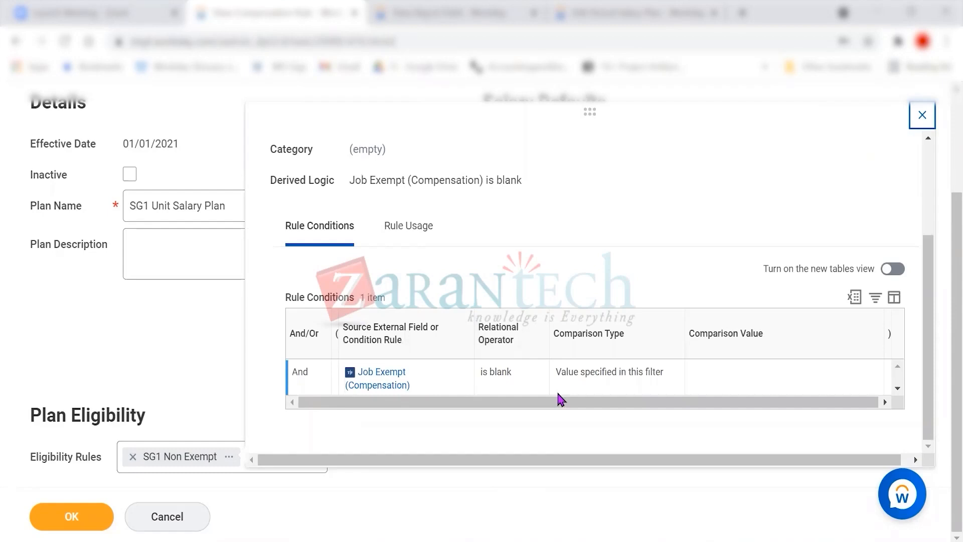
drag(555, 401, 699, 401)
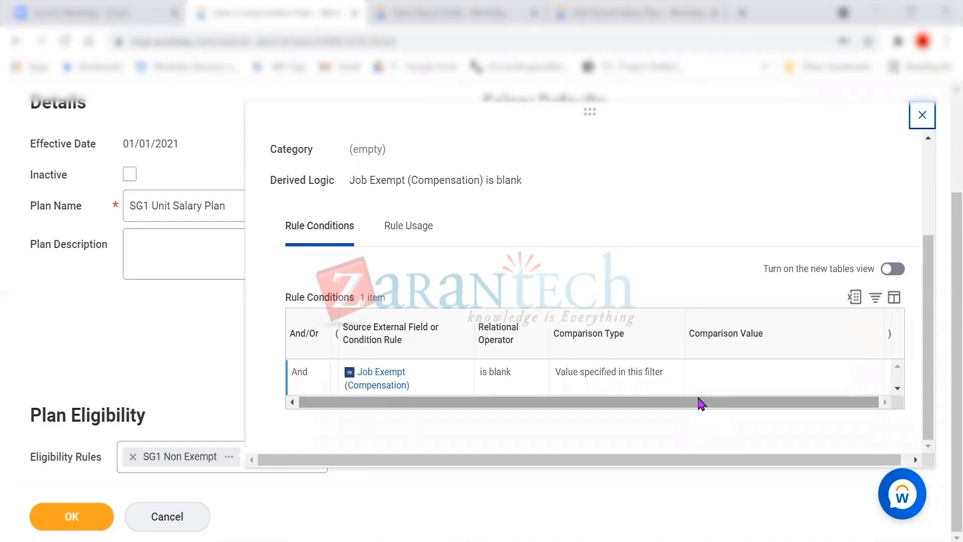
scroll(551, 266, up, 2)
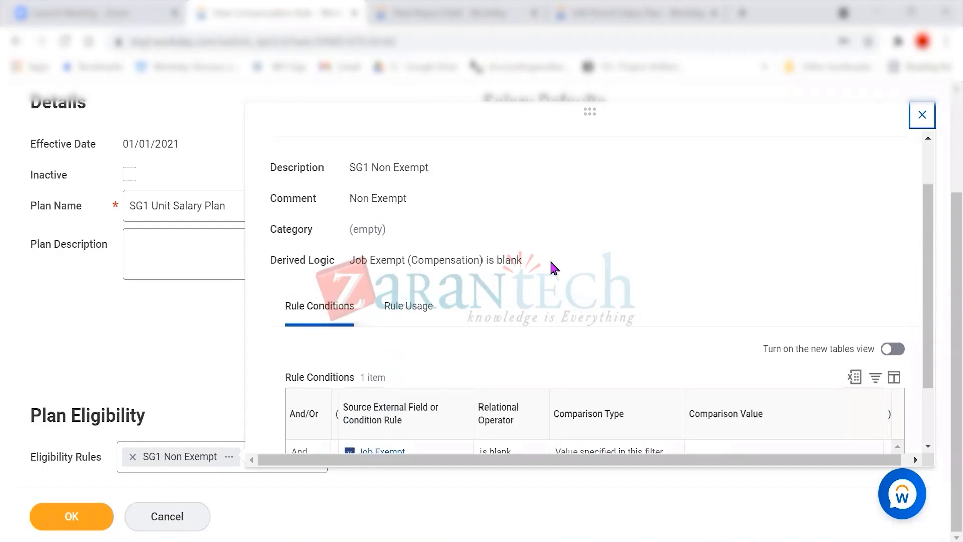
scroll(551, 262, down, 2)
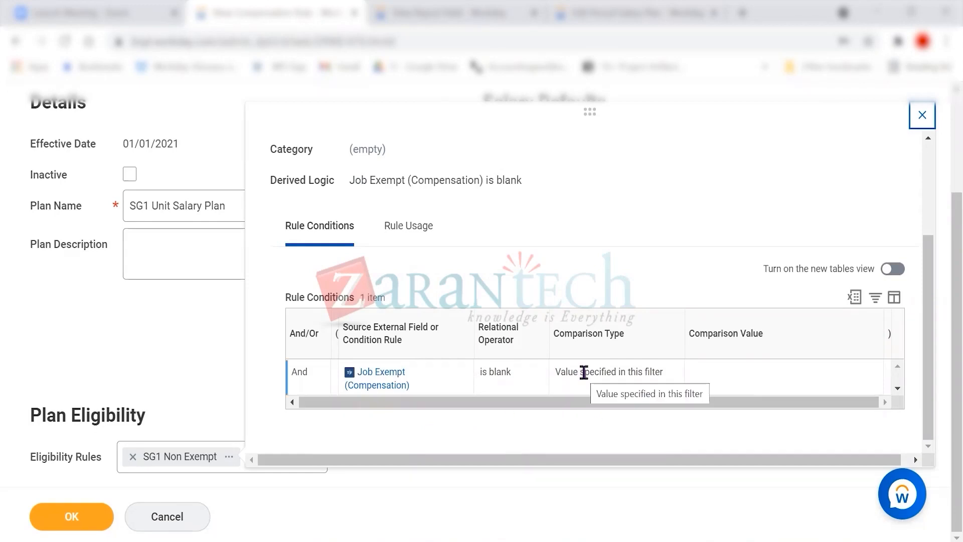
scroll(582, 372, up, 2)
scroll(596, 379, up, 2)
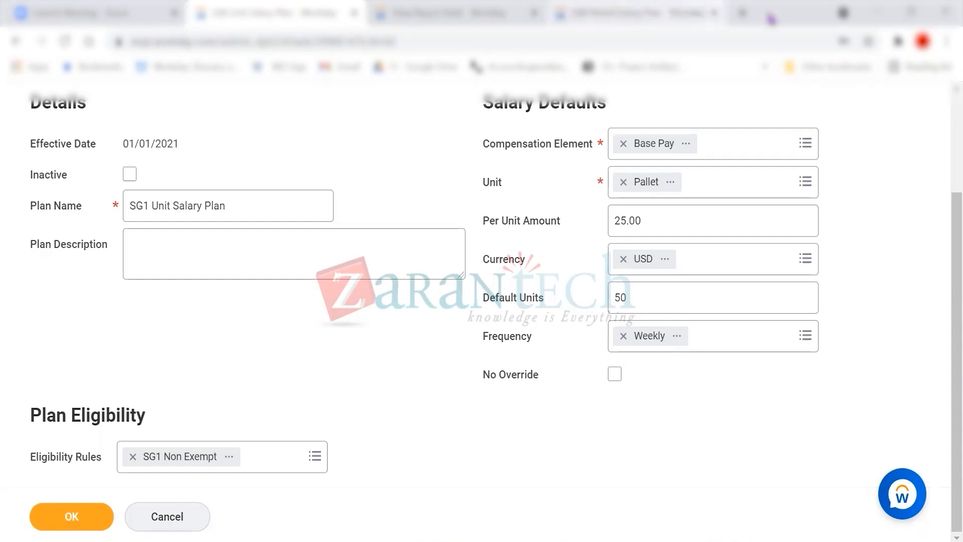
right_click(625, 19)
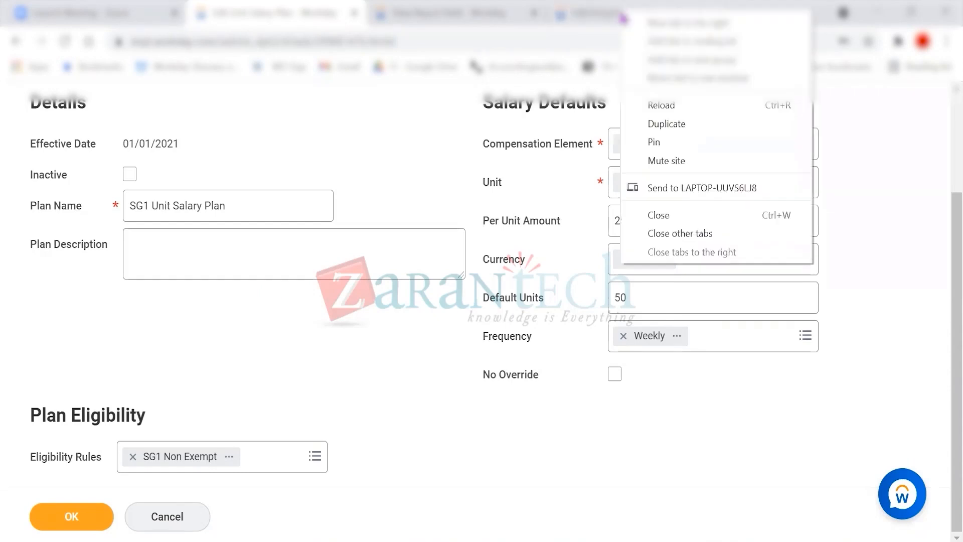
click(574, 18)
right_click(574, 18)
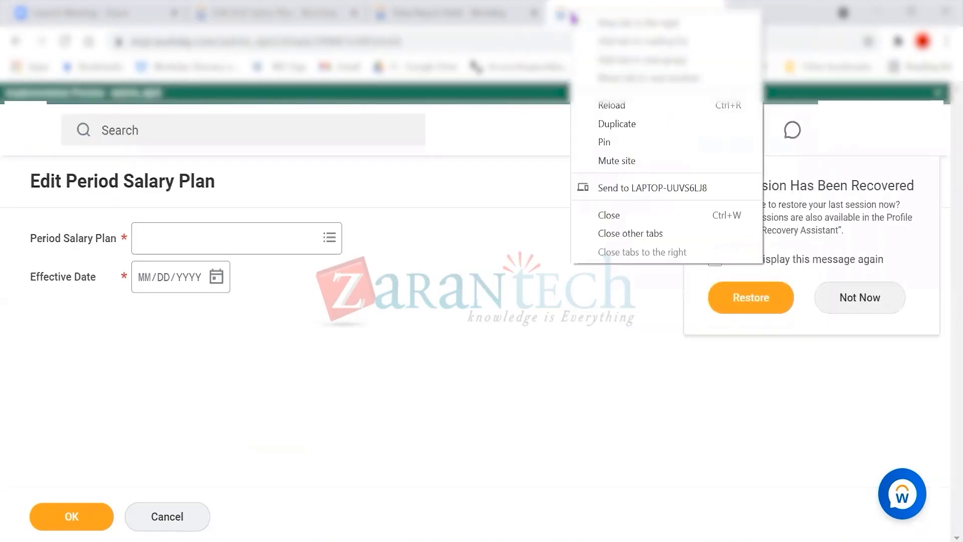
click(151, 127)
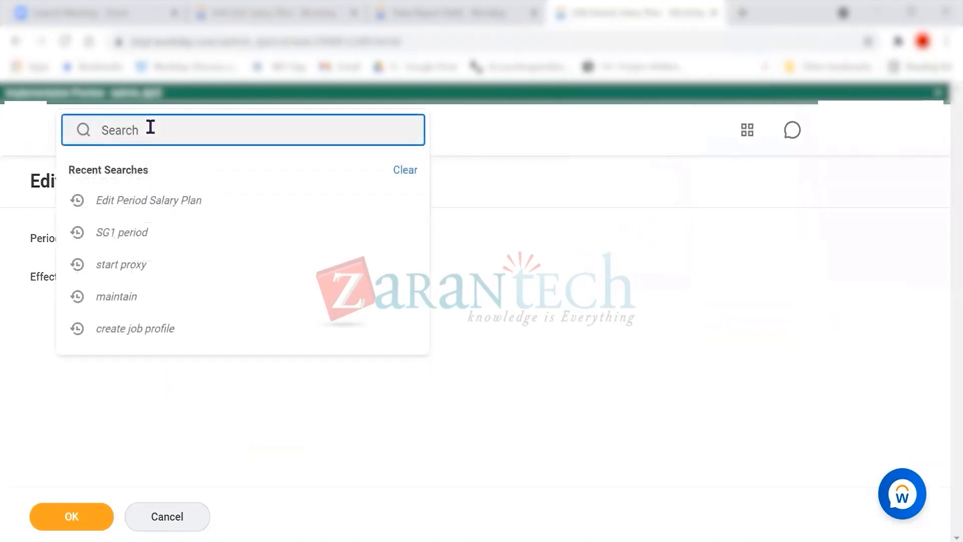
click(406, 11)
click(270, 11)
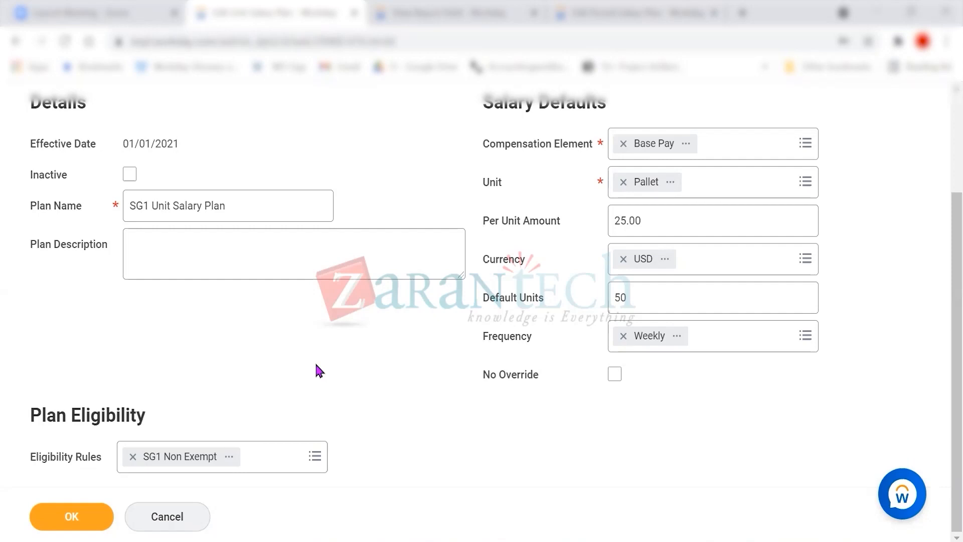
click(651, 7)
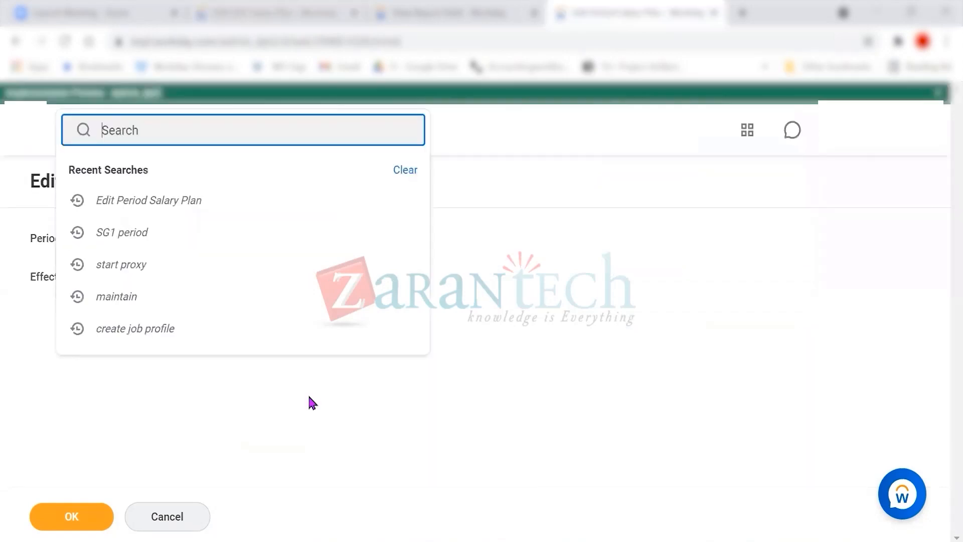
click(281, 11)
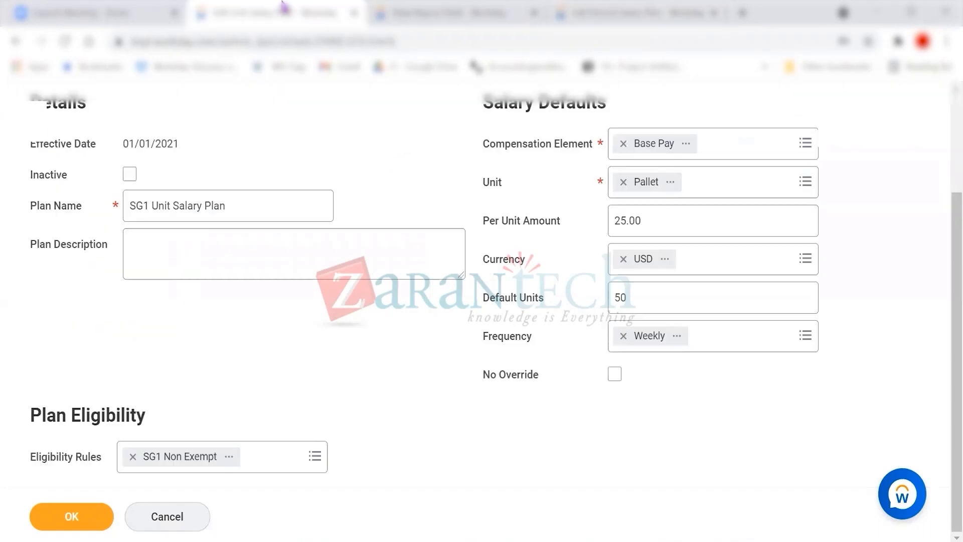
- Reopen the SG1 Non Exempt eligibility rule's details and examine the relational operator of its Job Exempt (Compensation) condition
click(228, 458)
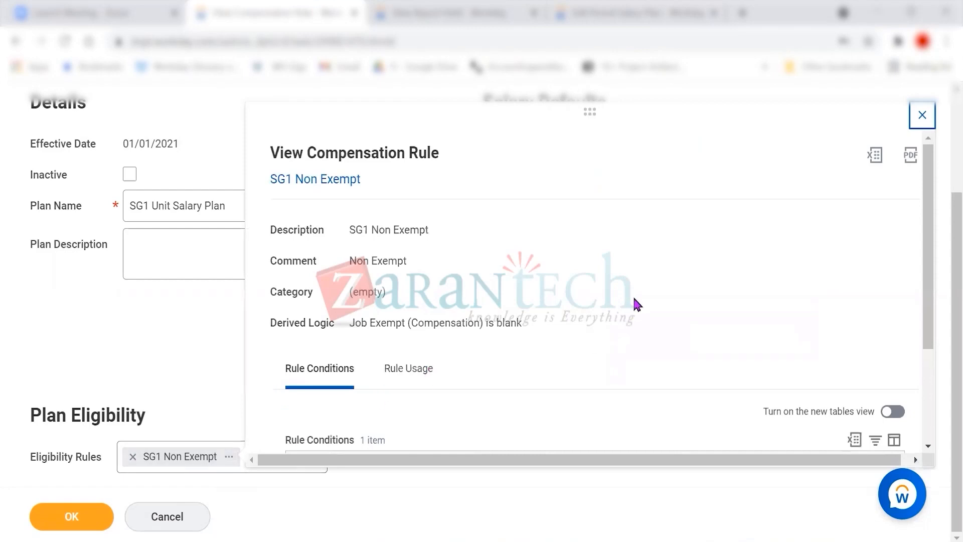
scroll(635, 304, down, 2)
scroll(635, 303, down, 1)
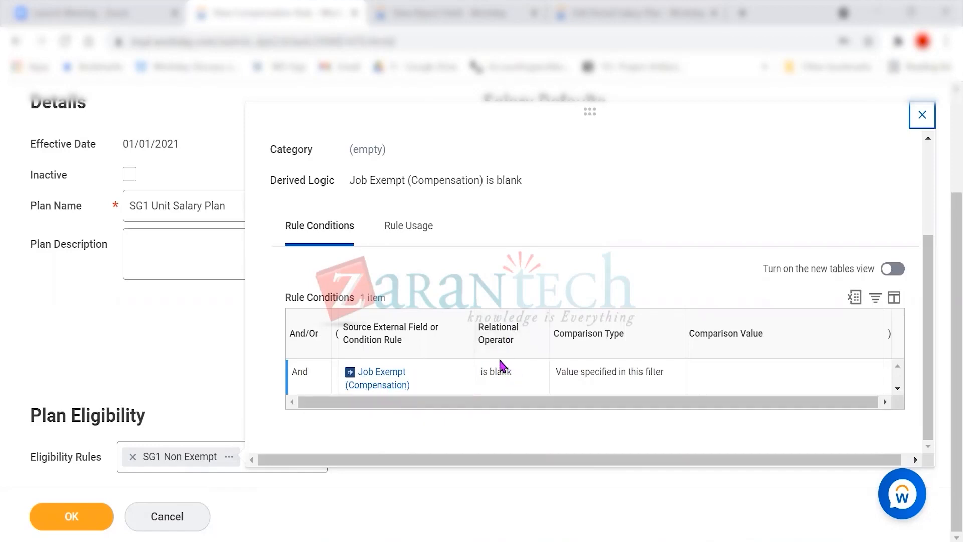
drag(479, 372, 519, 386)
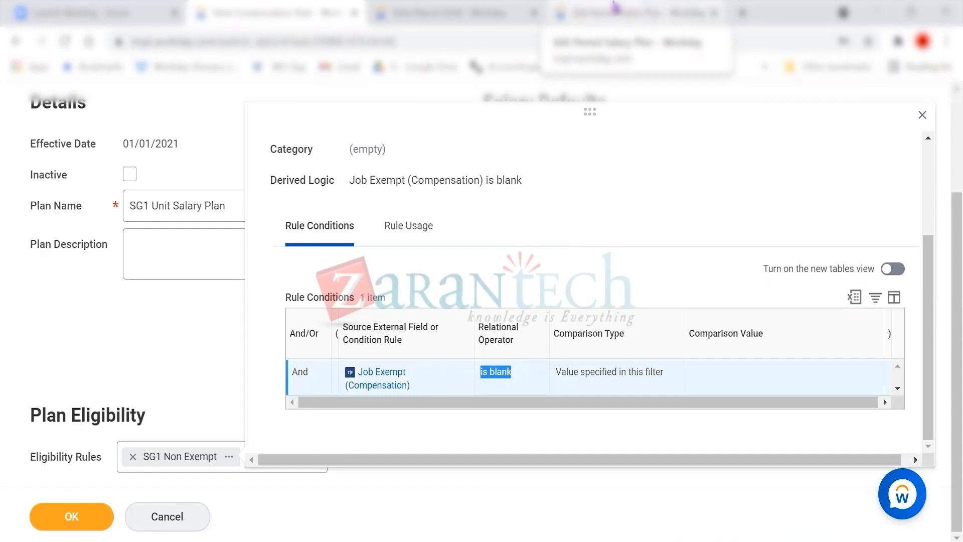
- In the browser page showing Edit Period Salary Plan, search for "Create job profile" and open the Create Job Profile task
click(613, 9)
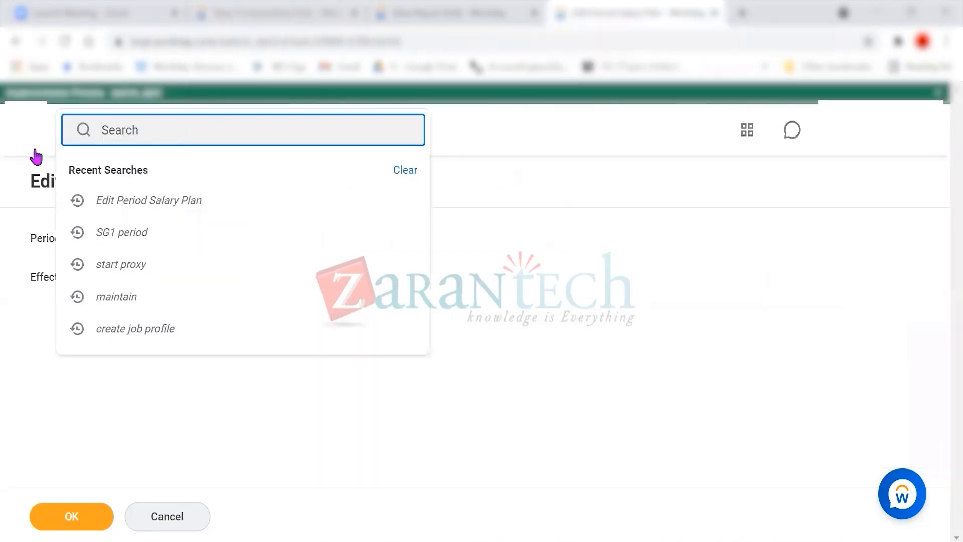
text(Create jo)
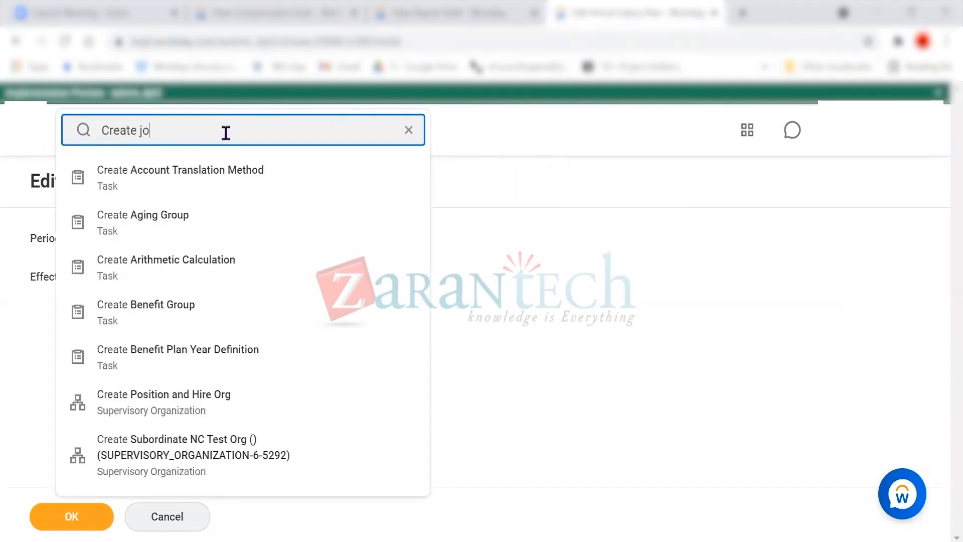
text(b profile)
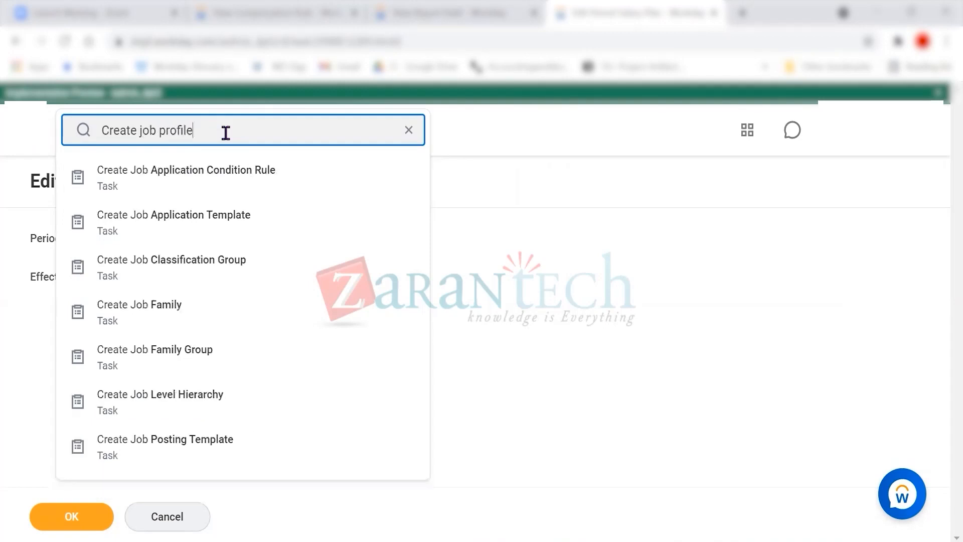
key(Return)
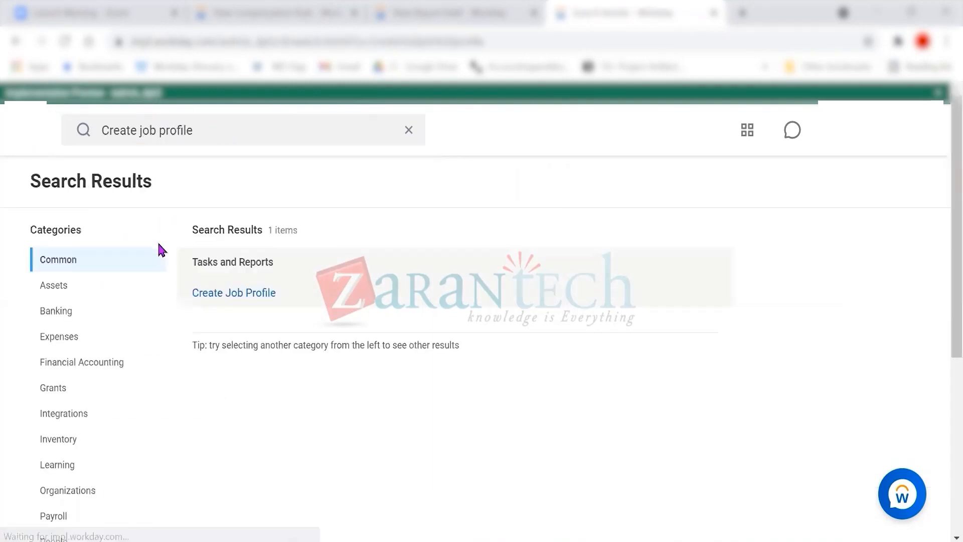
click(250, 293)
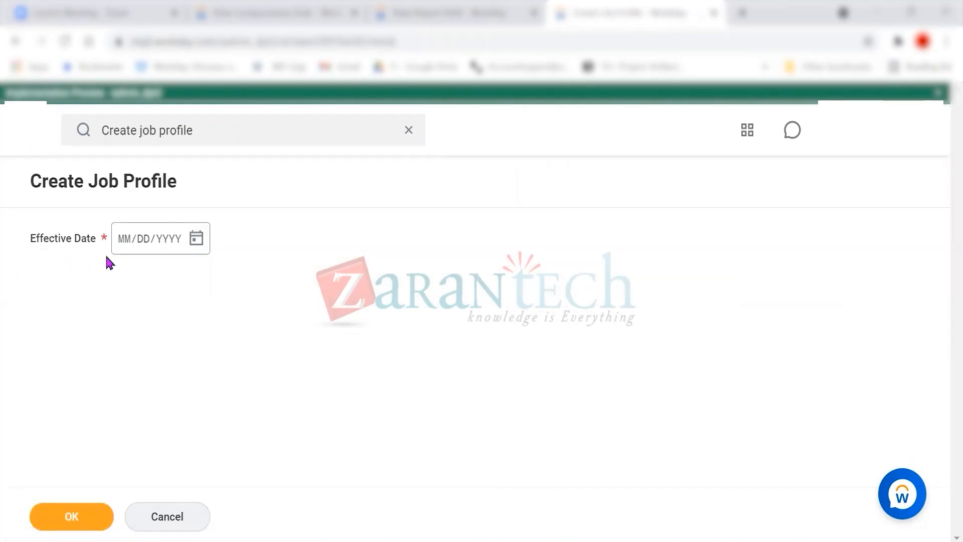
- Set the new job profile's effective date to 01/01/2021 and continue to its full form
click(120, 243)
text(01/01/2021)
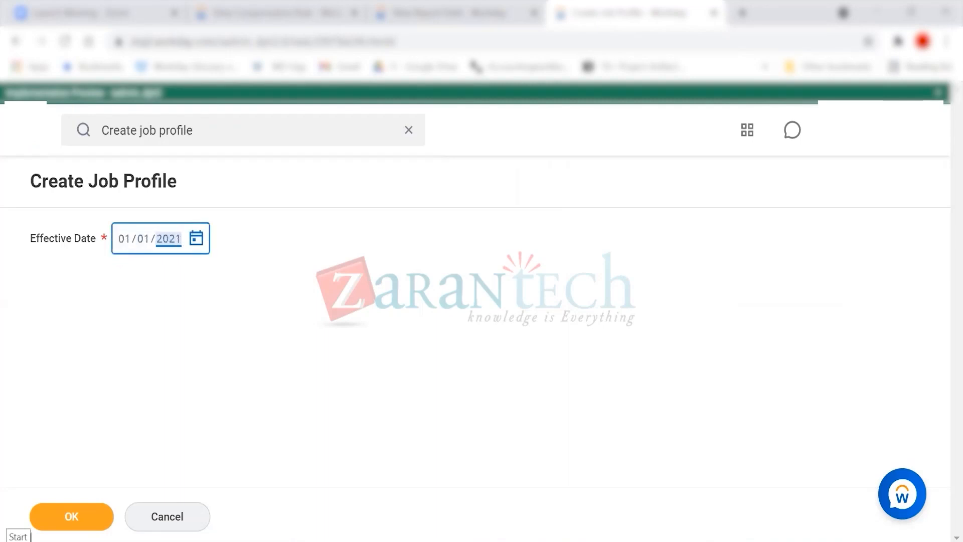
click(77, 515)
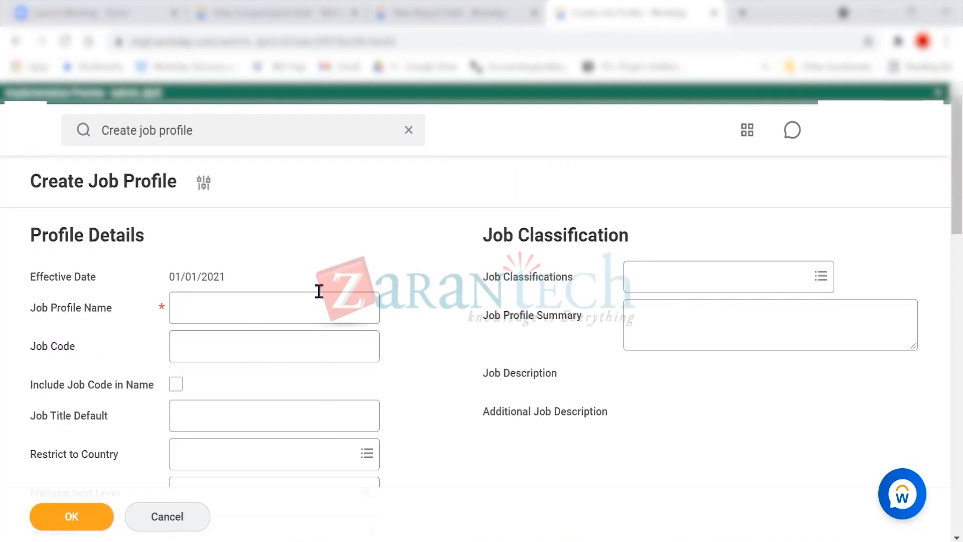
- Look through the job profile form's details, pay rate types and compensation sections for the exempt setting, and leave without saving
scroll(507, 300, down, 5)
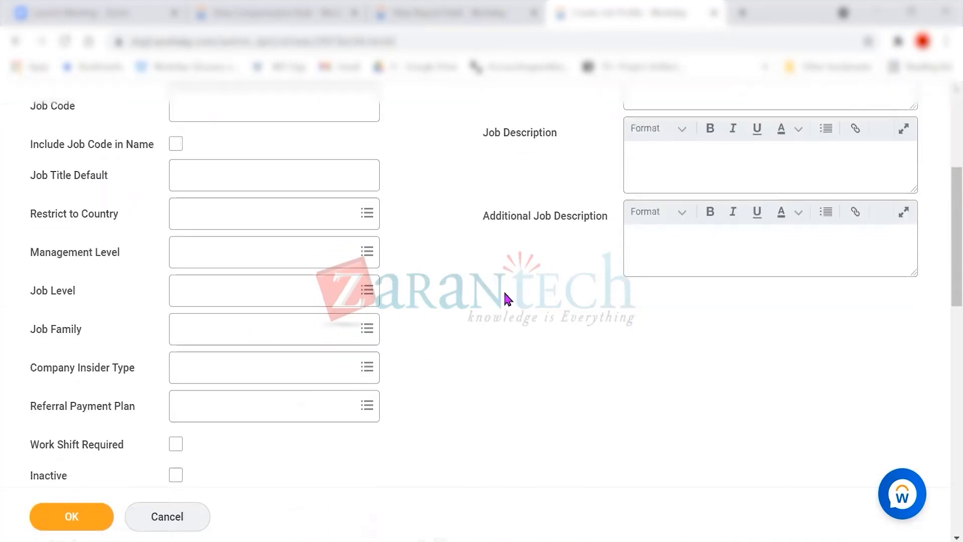
scroll(381, 296, down, 3)
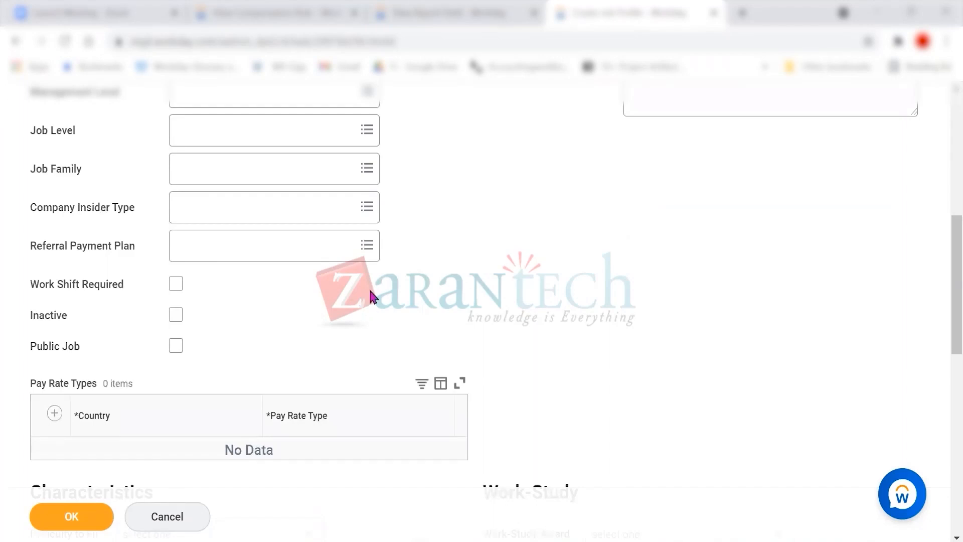
scroll(421, 290, down, 2)
scroll(465, 285, down, 1)
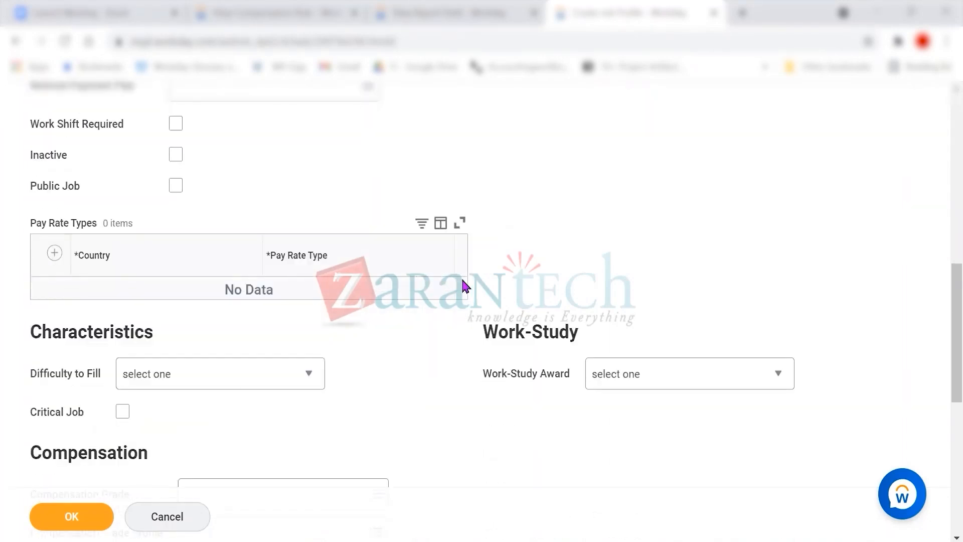
scroll(465, 285, up, 10)
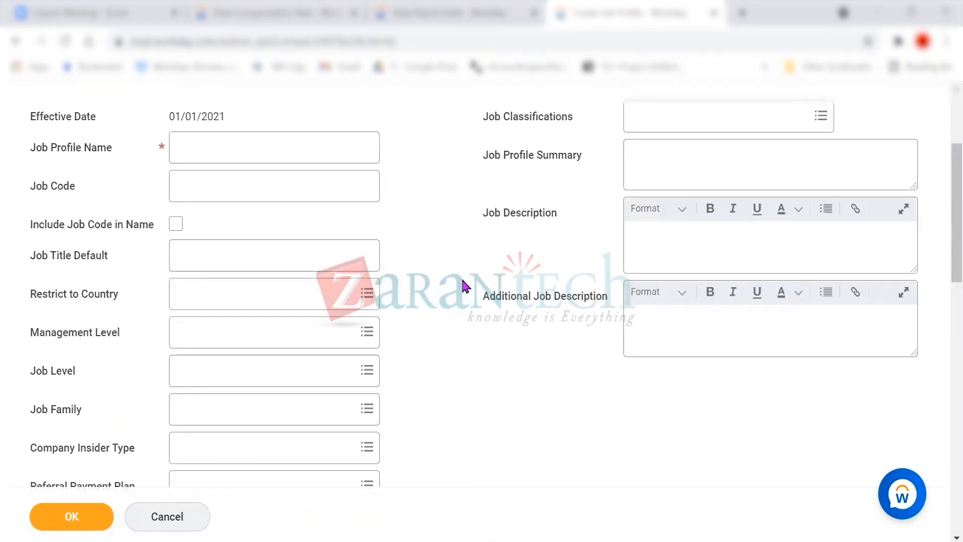
scroll(466, 286, up, 3)
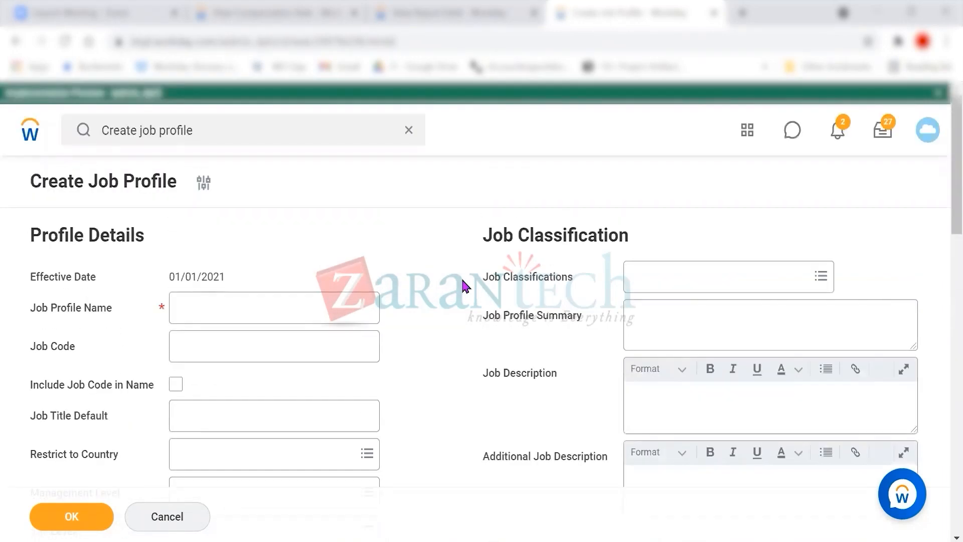
scroll(465, 285, down, 3)
scroll(461, 287, down, 2)
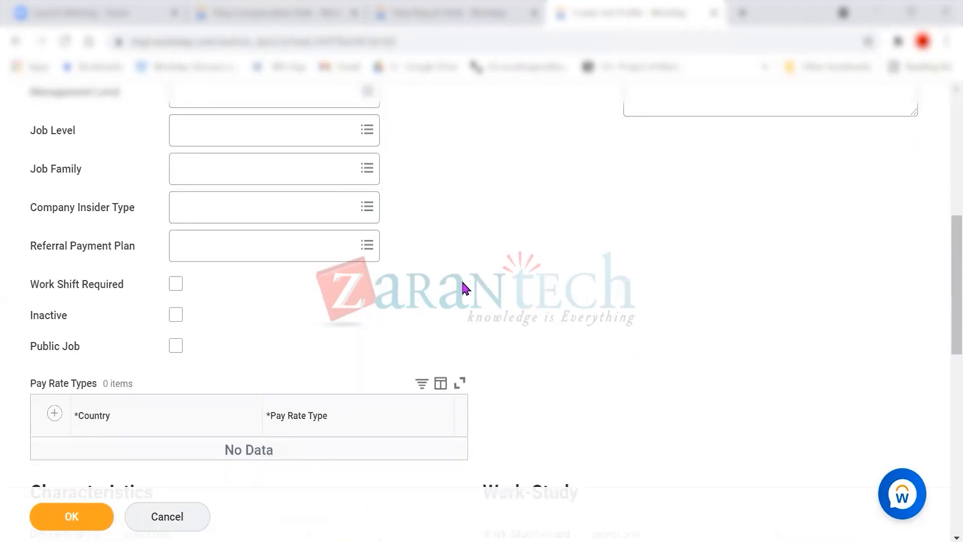
scroll(459, 286, up, 8)
click(34, 147)
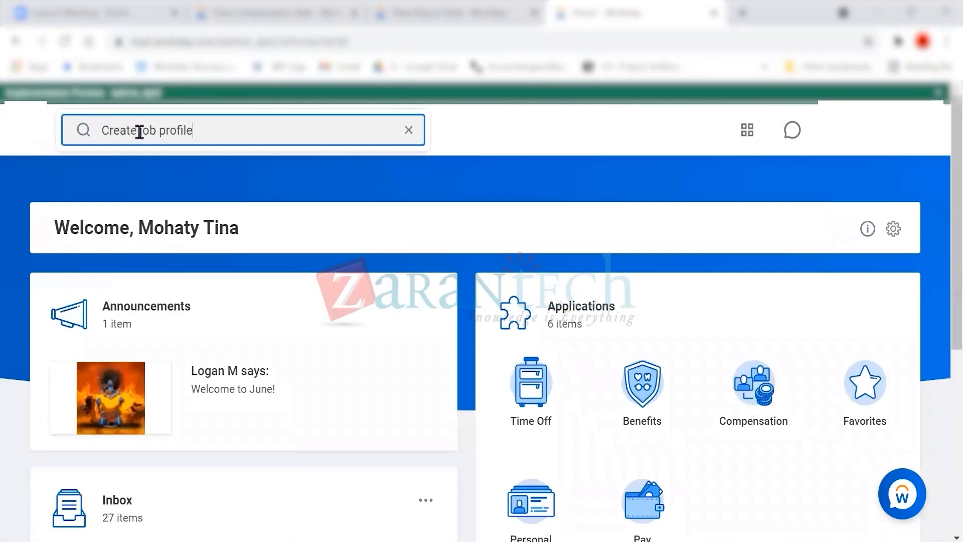
- Search for "Edit job pr" and open the Edit Job Profile task
drag(194, 129, 100, 137)
text(Ed)
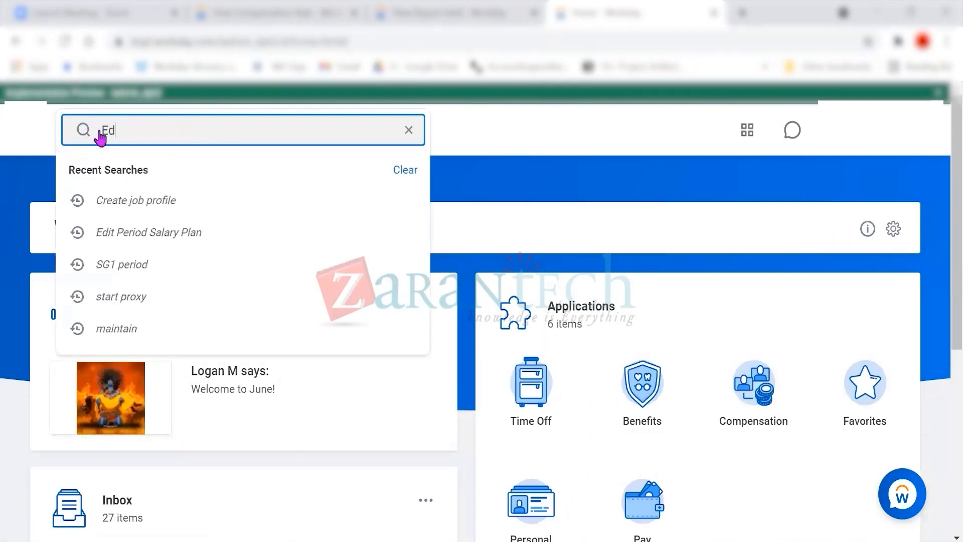
text(it job pr)
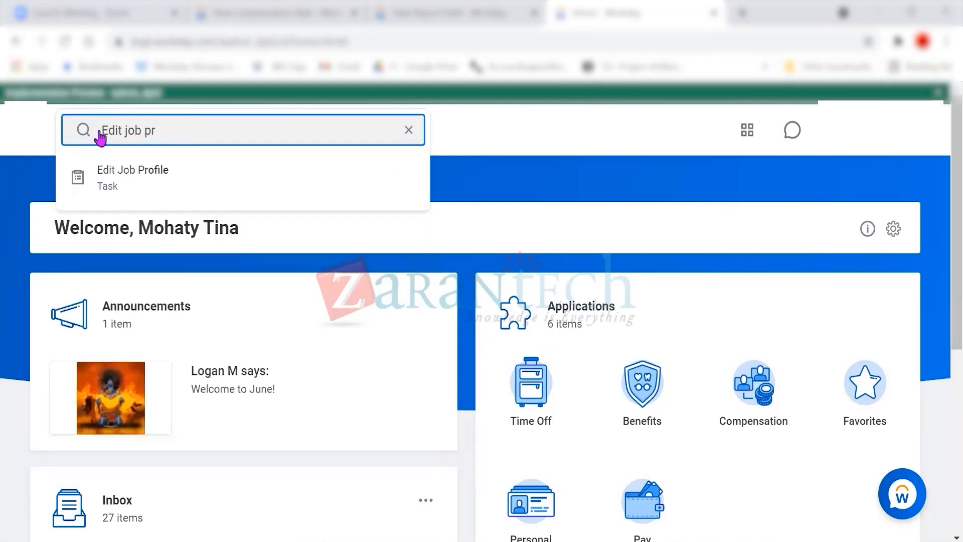
click(187, 176)
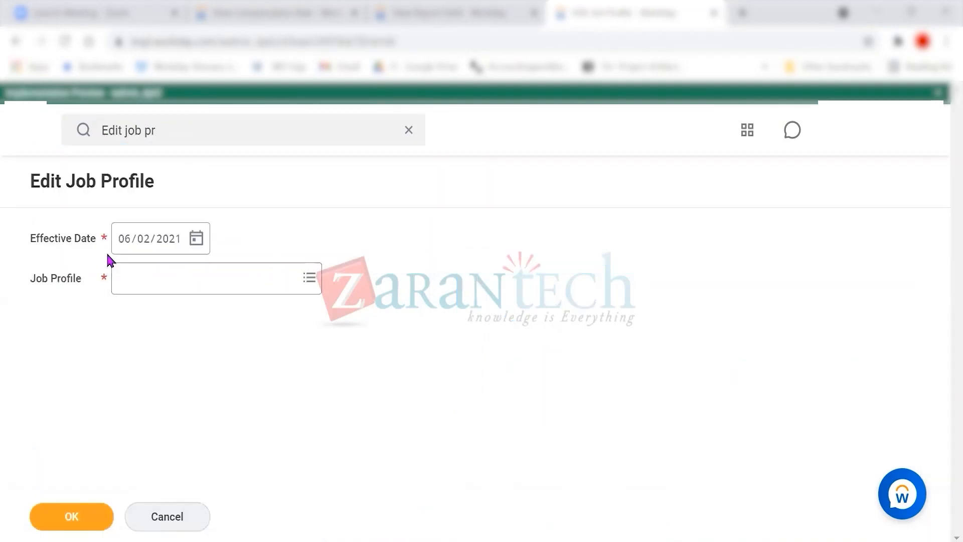
- Set the effective date to 01/01/2021, choose the SG1 VP of Human Resources job profile, and continue to its edit form
click(193, 244)
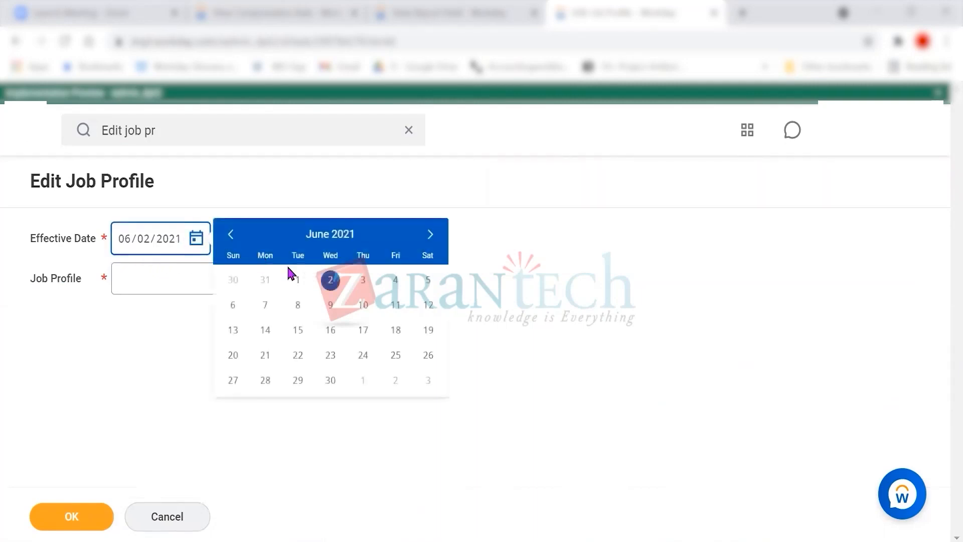
click(122, 244)
text(0101)
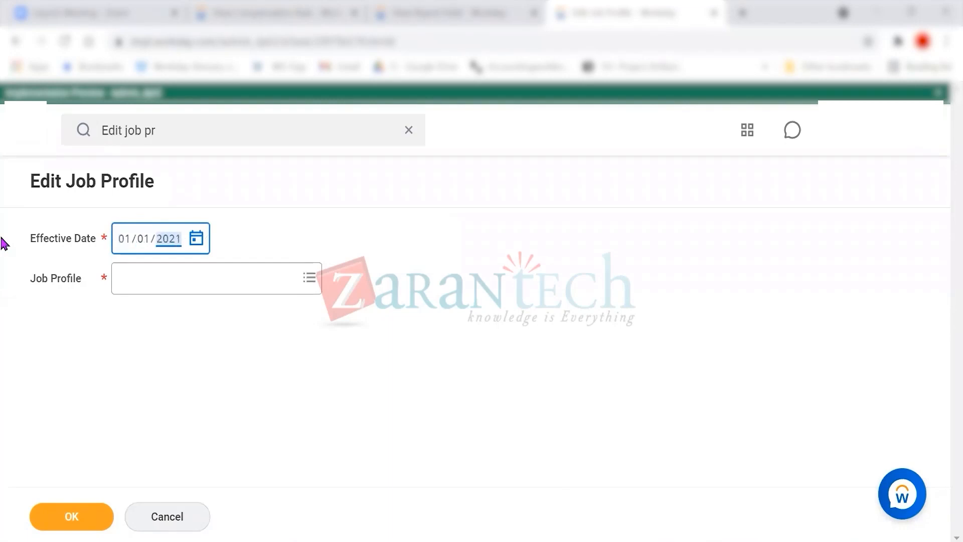
click(212, 271)
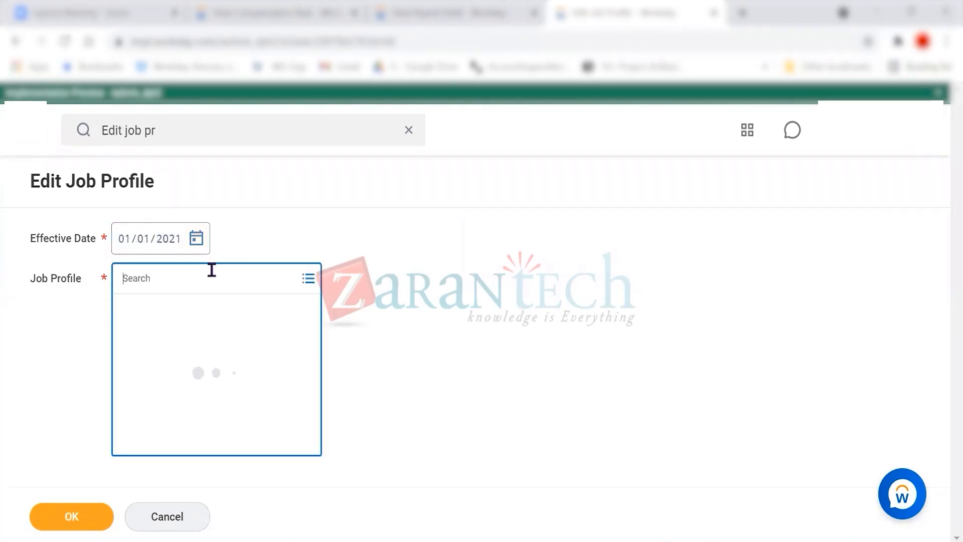
text(SG1)
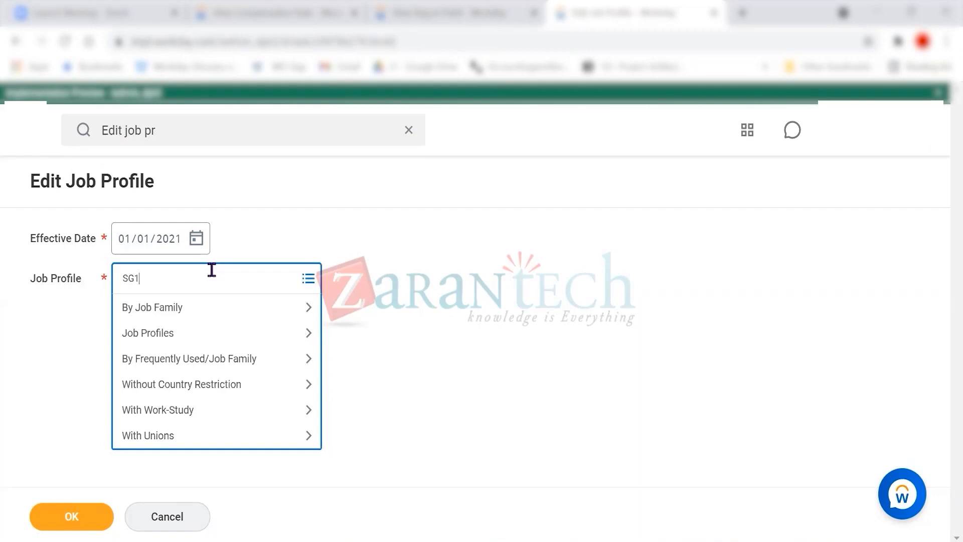
key(Return)
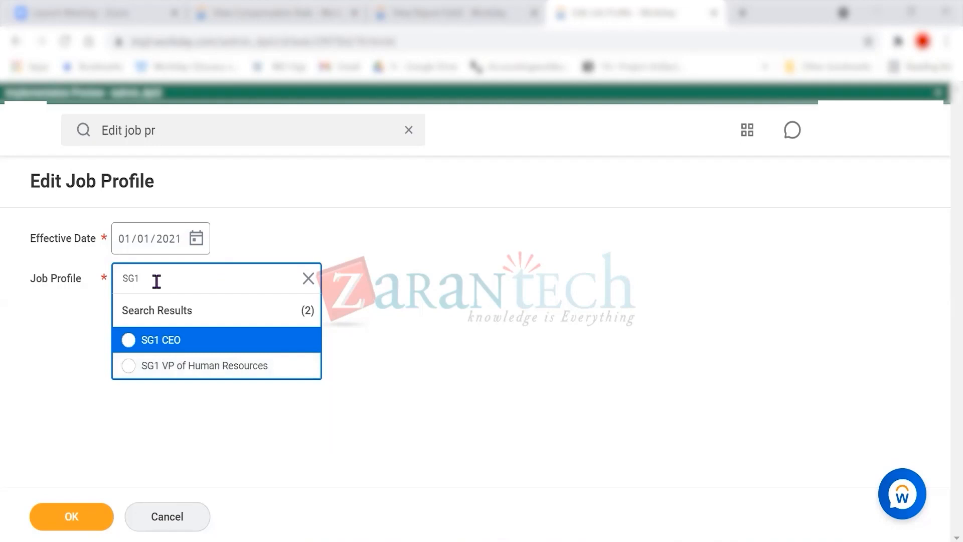
click(179, 365)
click(98, 516)
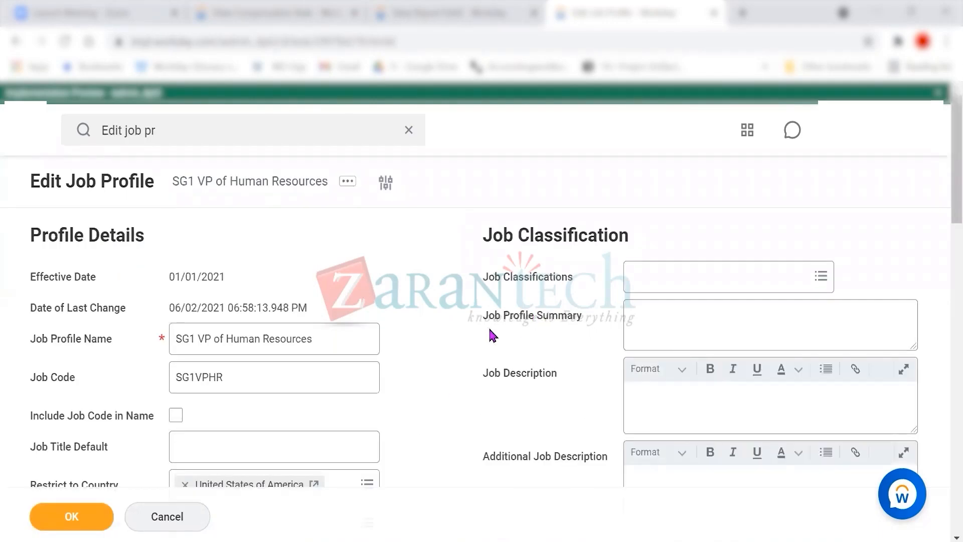
- Find the Job Exempt table of the SG1 VP of Human Resources profile and clear Job Exempt for United States of America
scroll(457, 331, down, 2)
scroll(462, 333, down, 3)
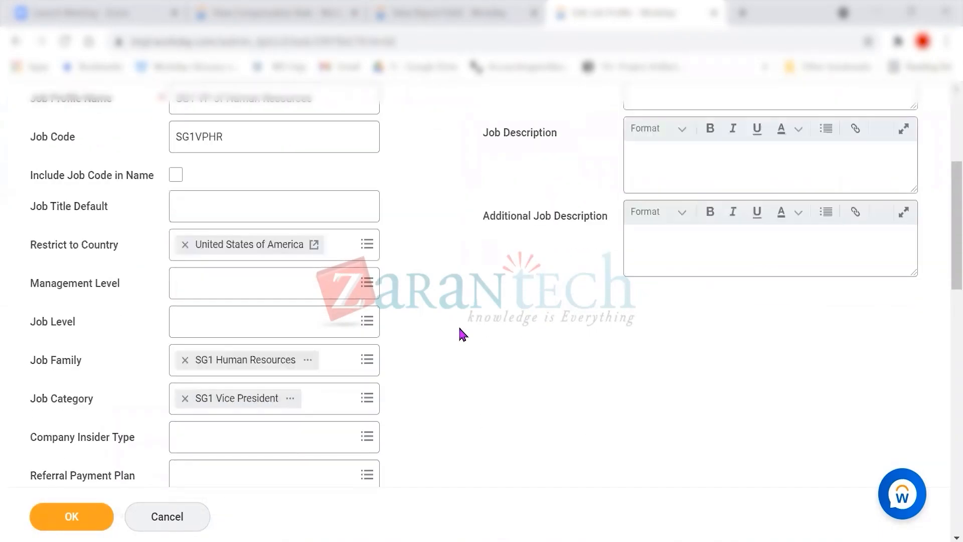
scroll(463, 335, down, 5)
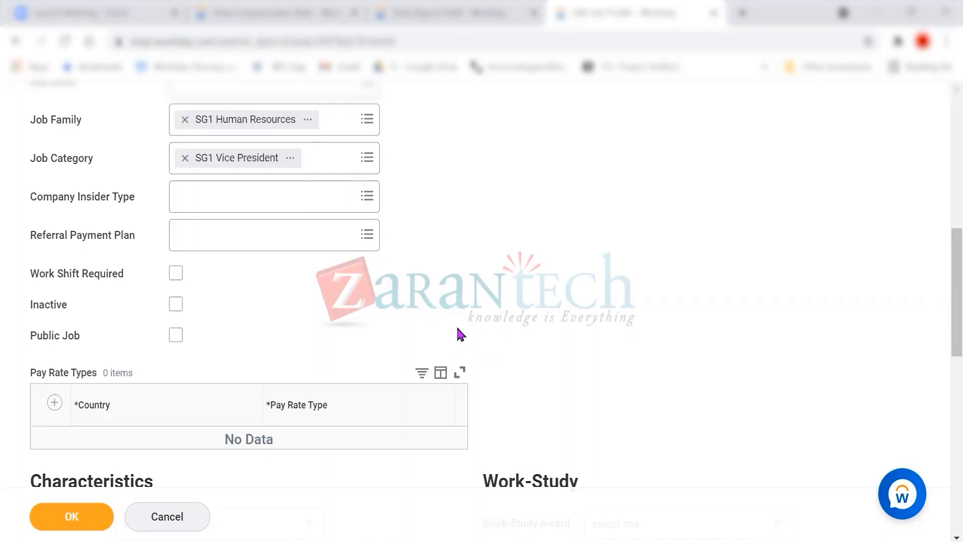
scroll(500, 297, down, 3)
scroll(499, 297, down, 4)
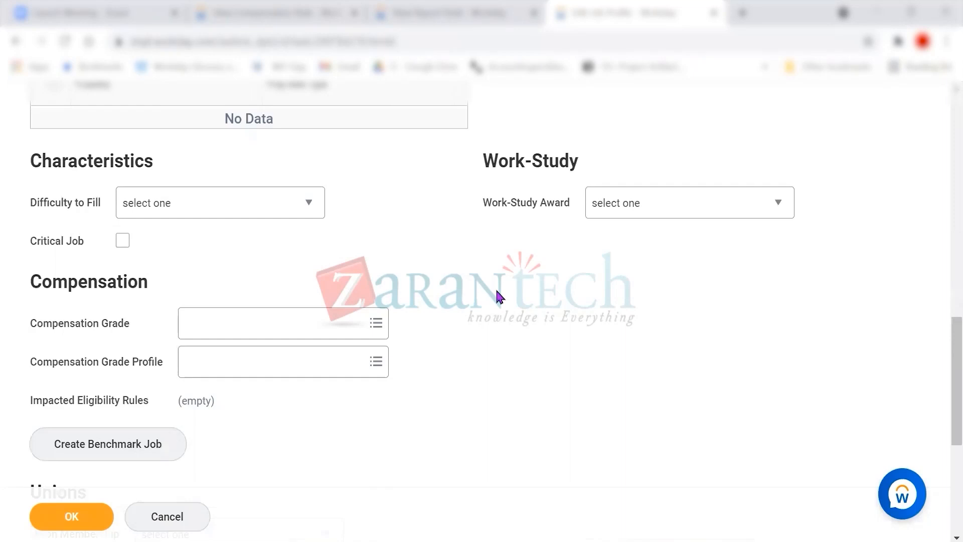
scroll(499, 297, down, 3)
scroll(499, 296, down, 3)
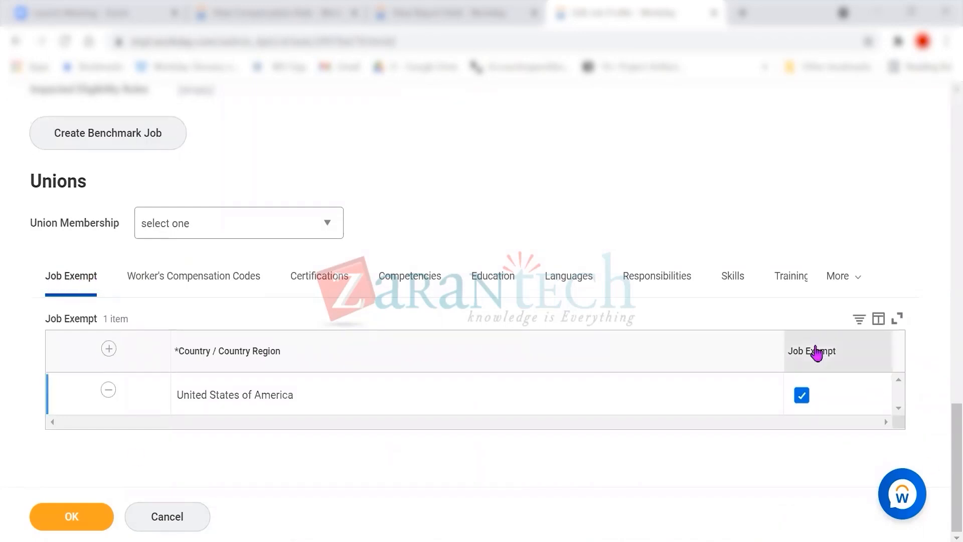
click(801, 396)
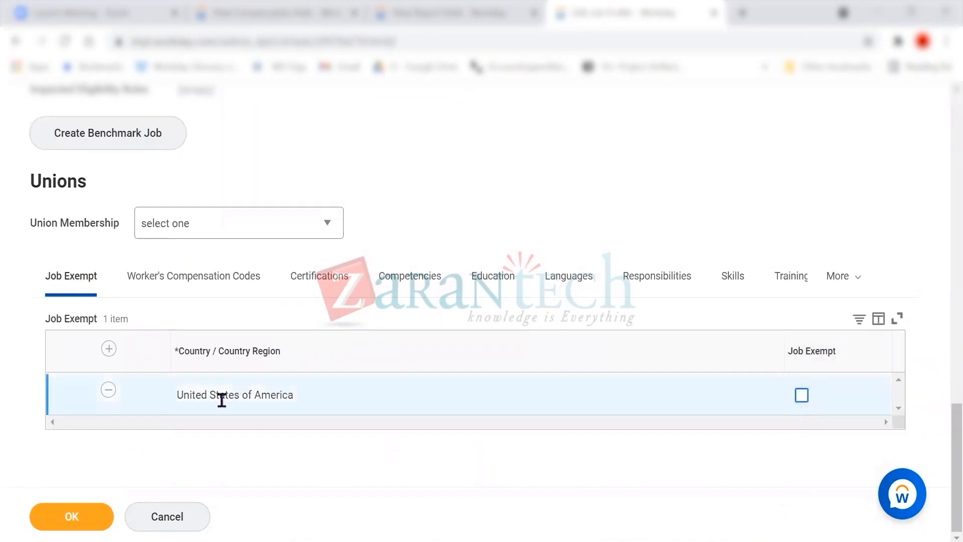
click(801, 396)
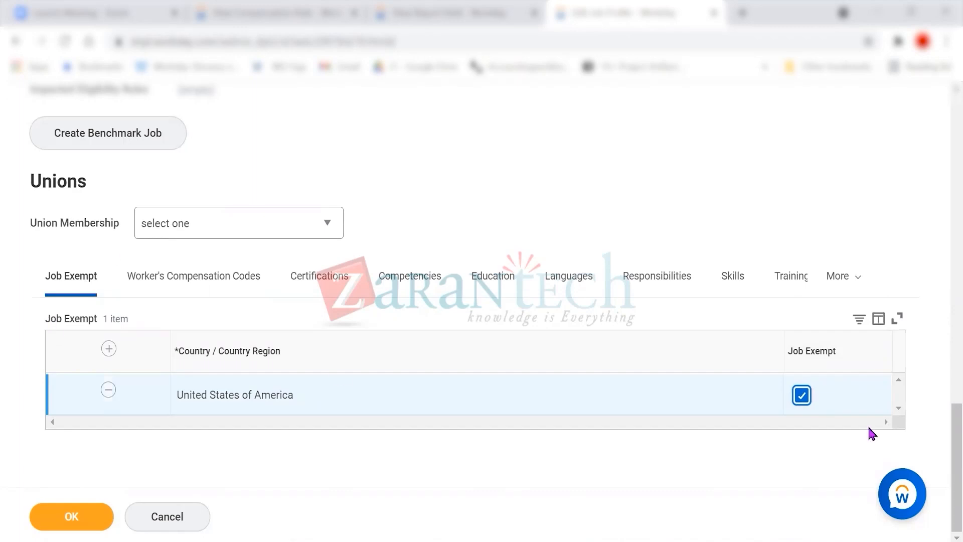
click(800, 398)
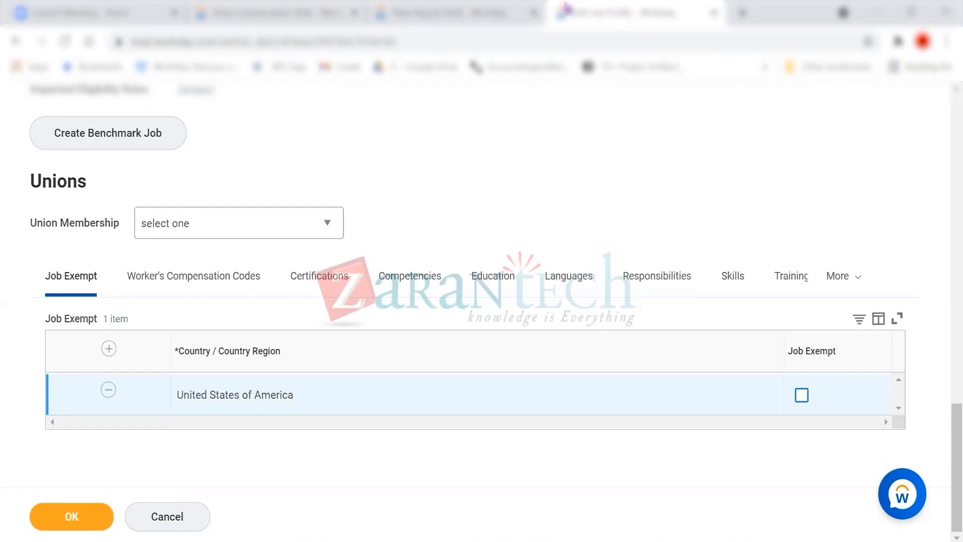
right_click(622, 7)
right_click(575, 15)
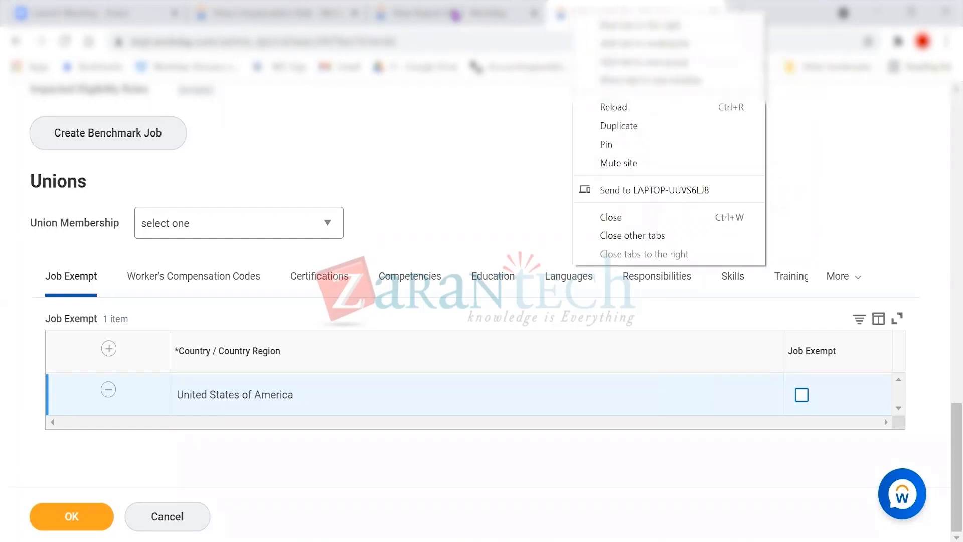
click(502, 196)
right_click(651, 6)
right_click(622, 14)
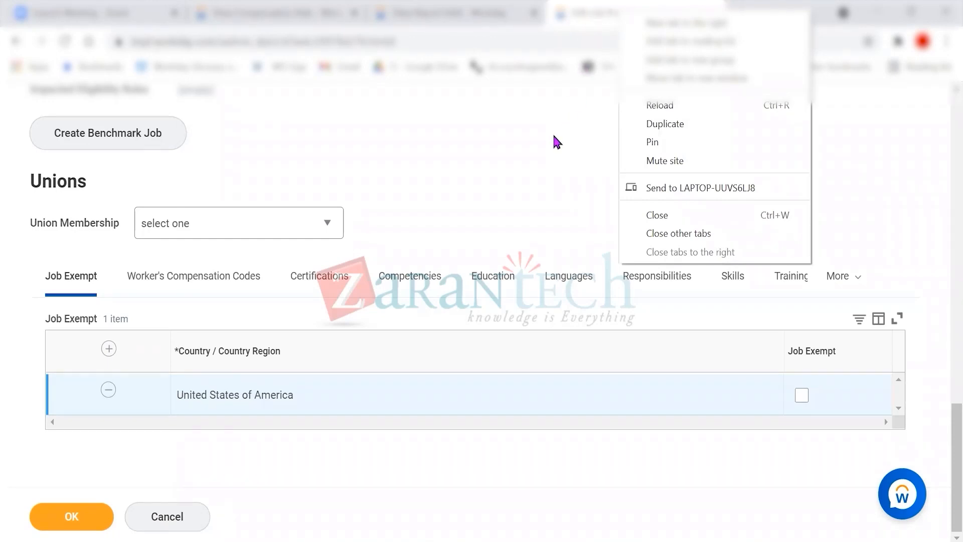
click(554, 136)
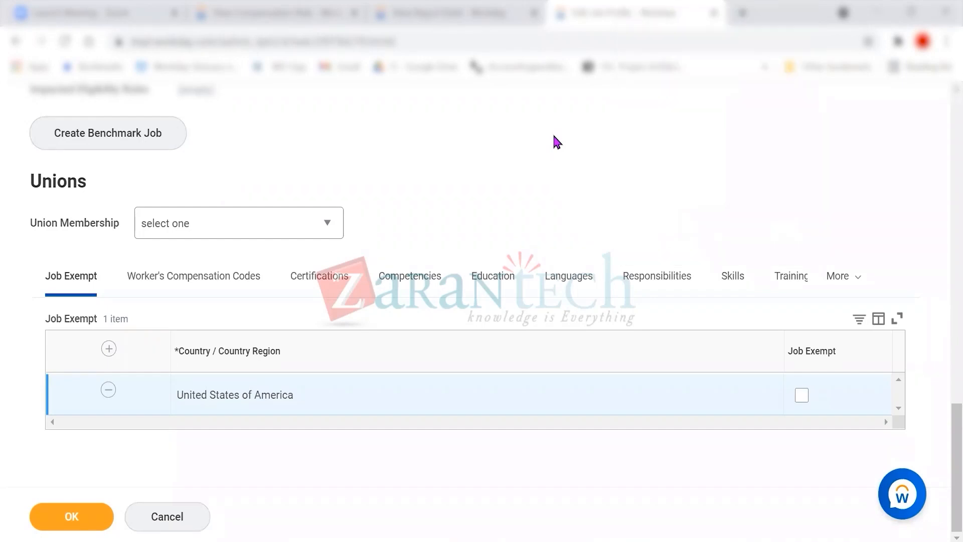
- Toggle Job Exempt for United States of America again and open a duplicate of the Edit Job Profile page in a new browser tab
right_click(593, 19)
click(613, 125)
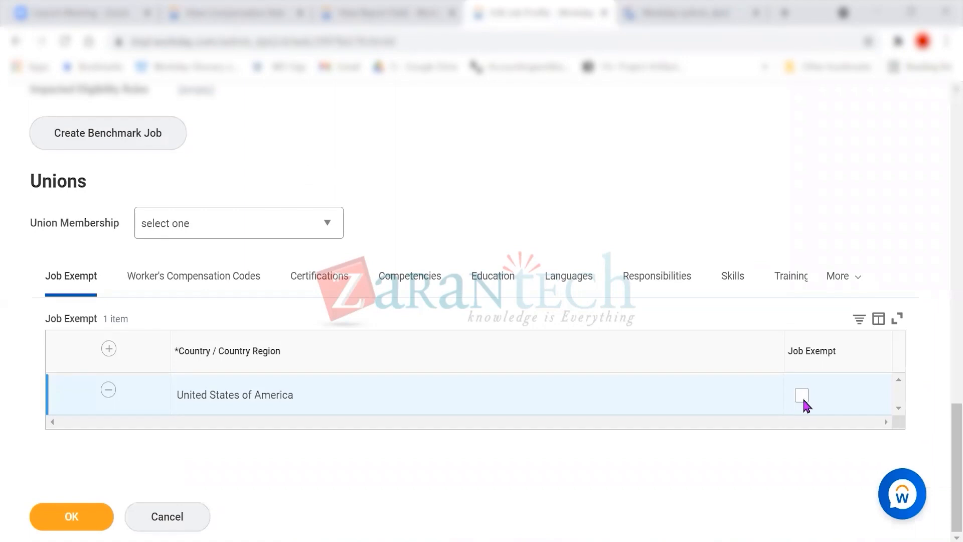
click(801, 396)
click(678, 15)
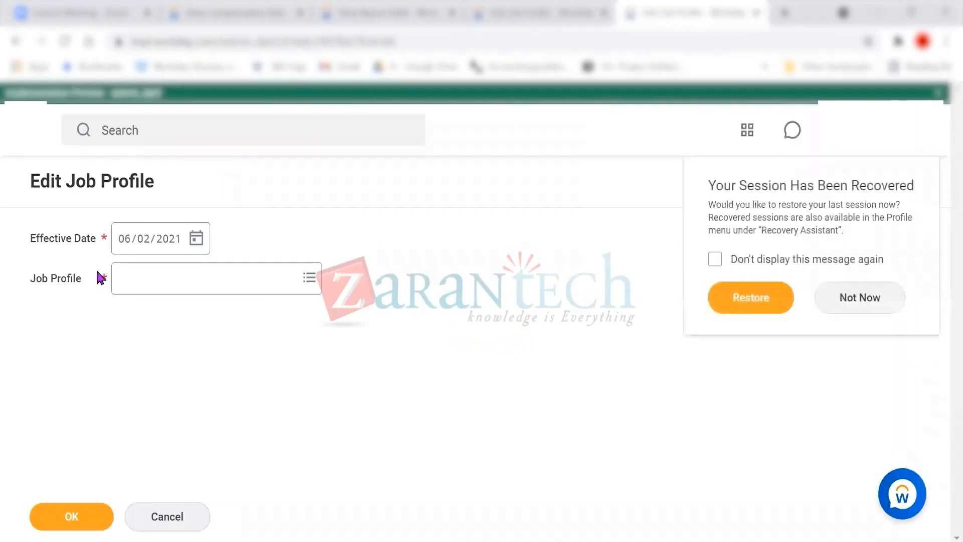
- Search for "Create eligibility" and open the Create Compensation Eligibility Rule task
click(146, 129)
text(Create el)
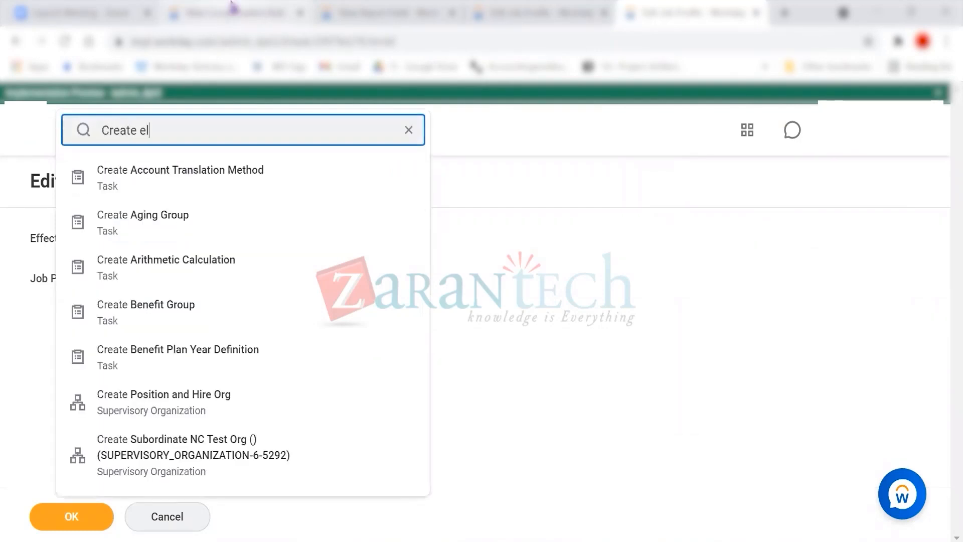
text(igibility)
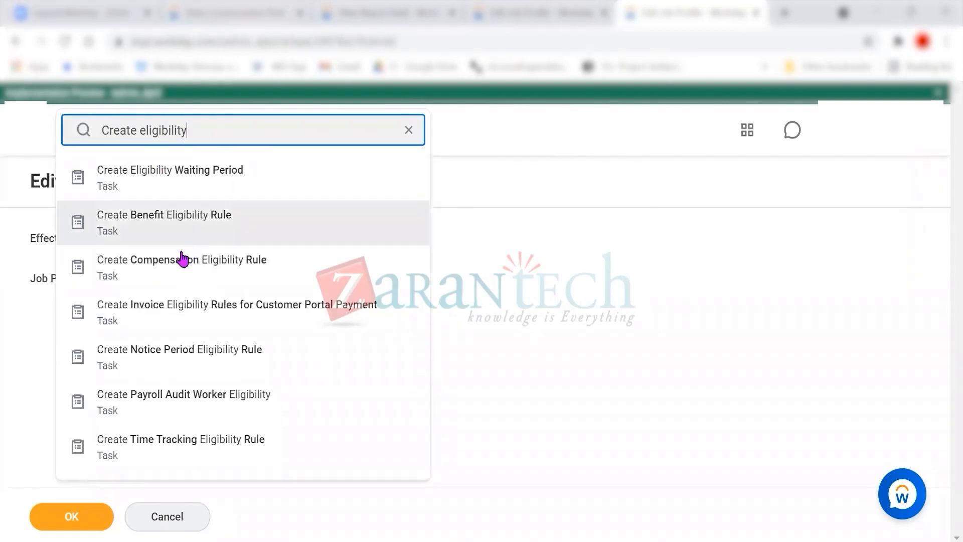
click(155, 280)
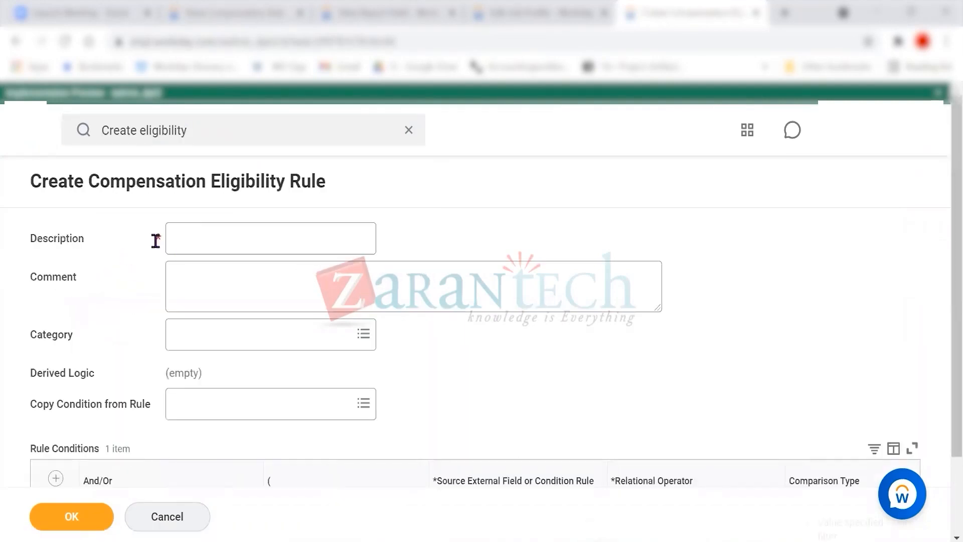
- Enter "ABC02 eligibility rule" as the description of the new compensation eligibility rule
scroll(472, 243, down, 3)
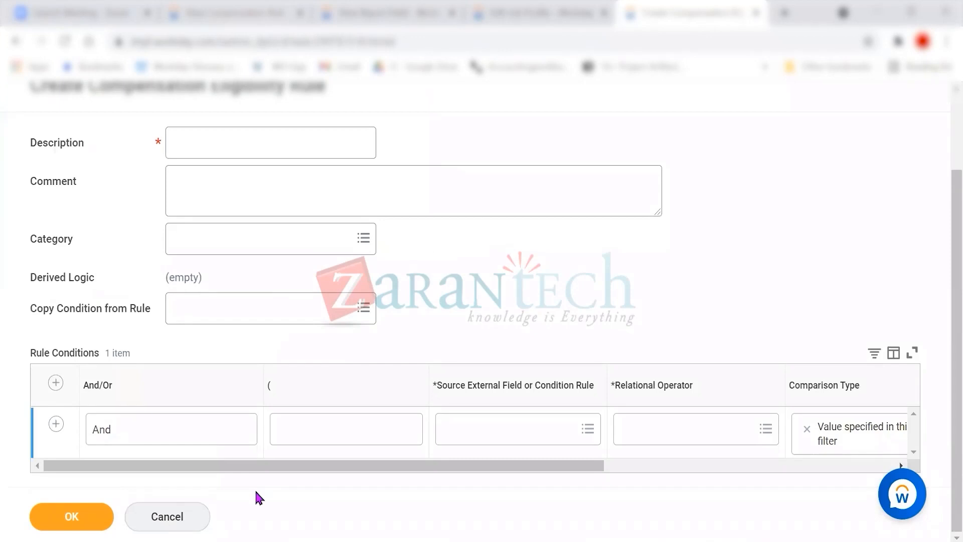
click(217, 142)
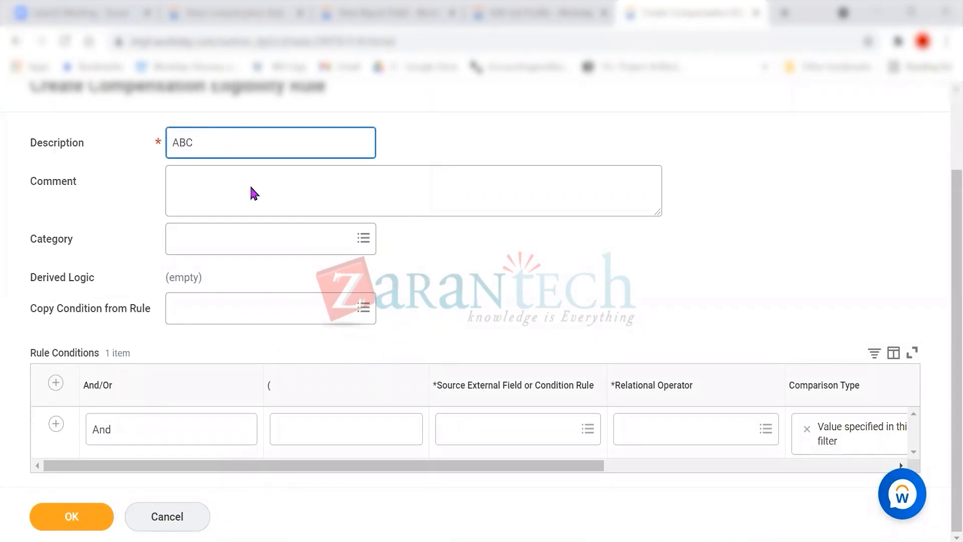
click(444, 200)
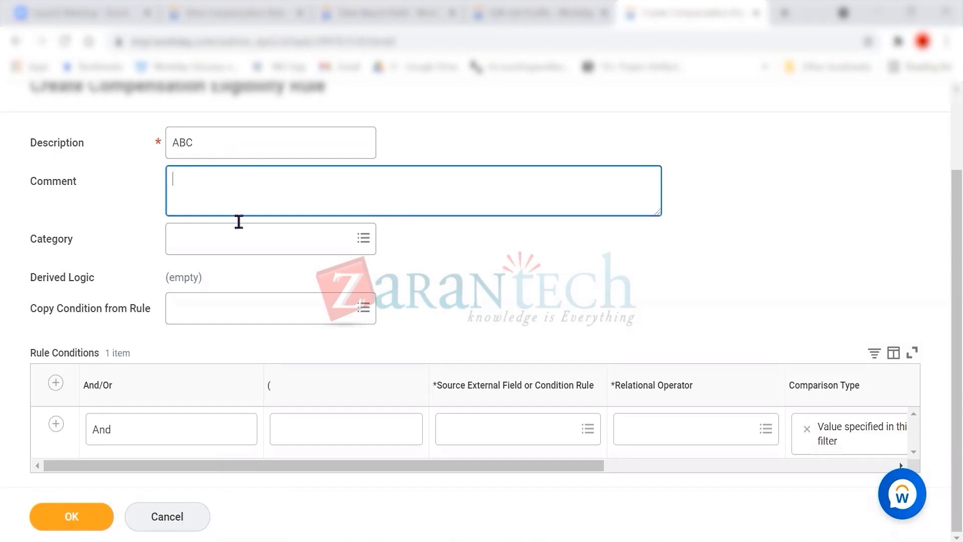
click(253, 118)
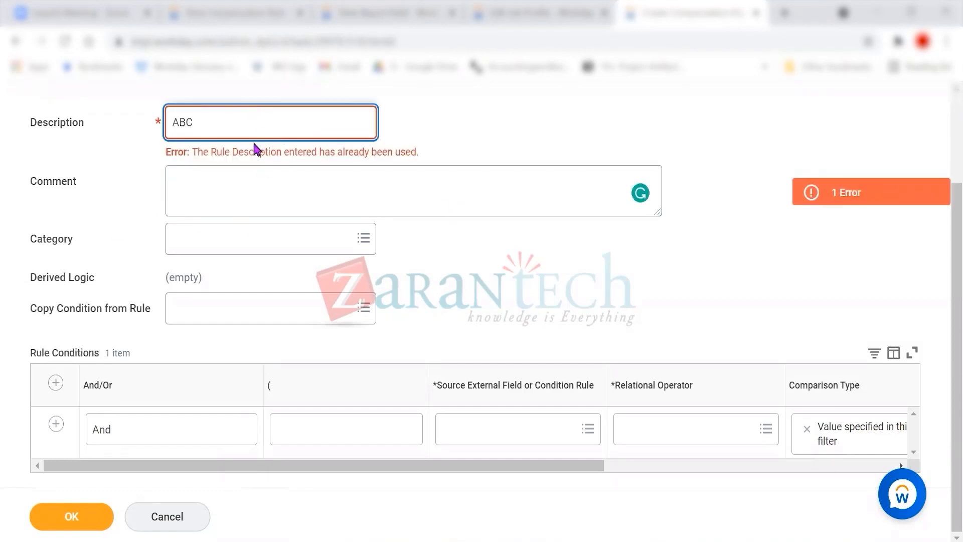
text(eligibility rule)
double_click(194, 122)
text(02)
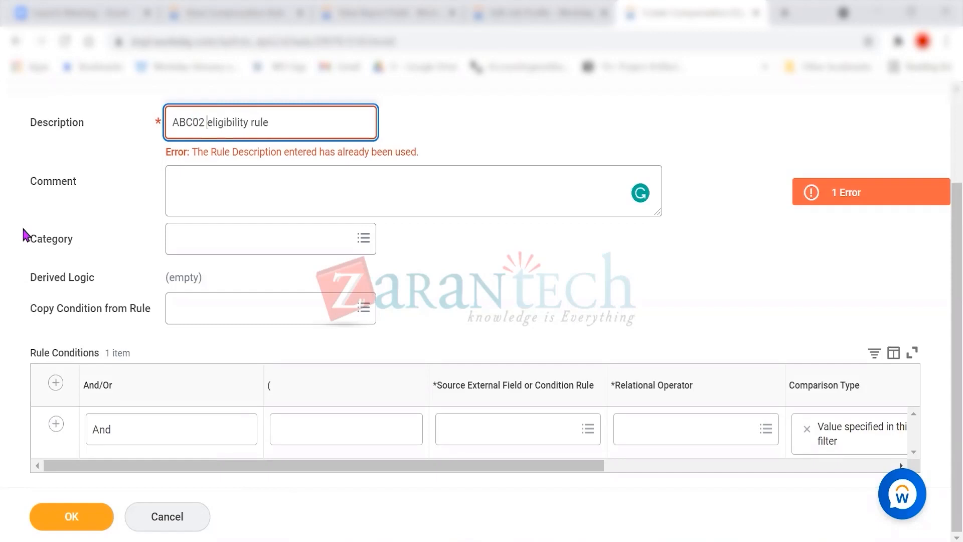
click(471, 182)
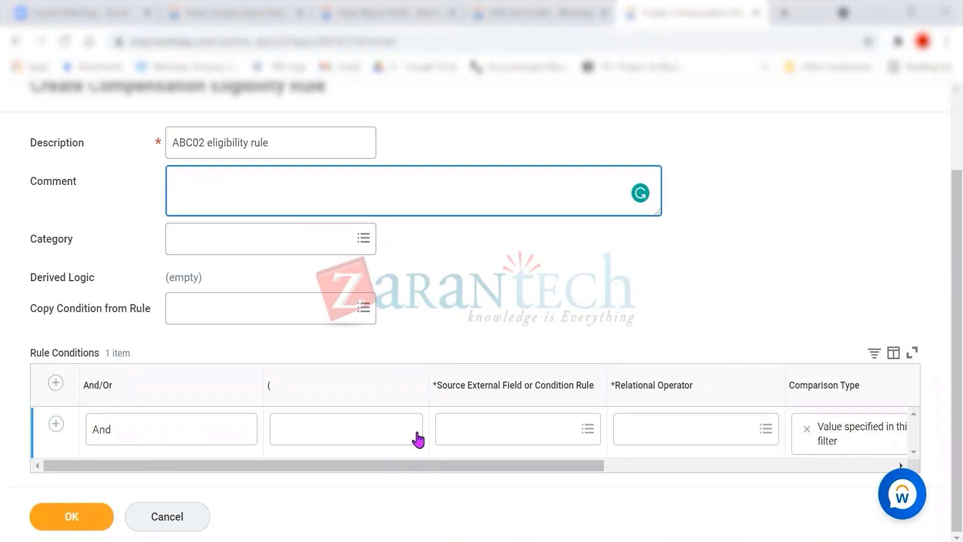
- Look through the rule condition columns, the source field and relational operator choices, and the rule's category choices
drag(555, 474, 701, 460)
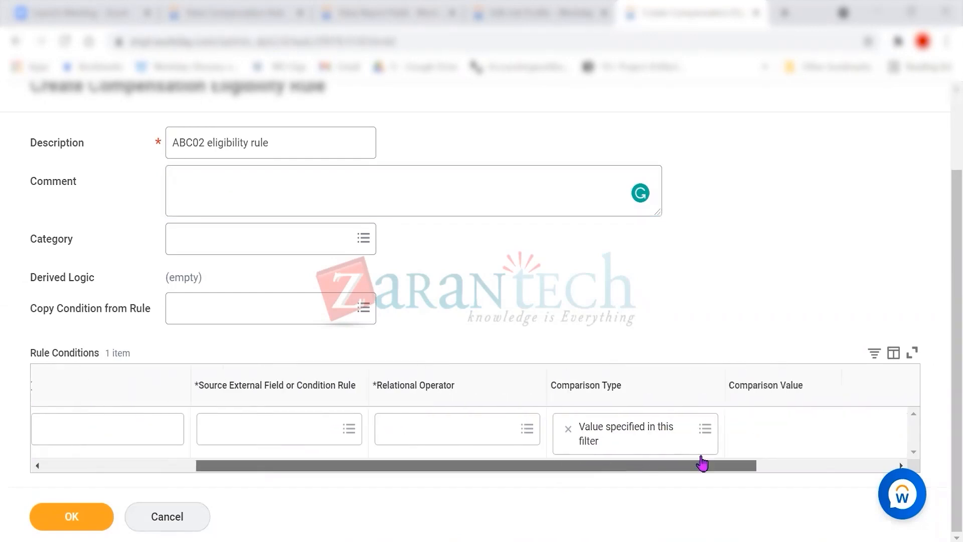
click(267, 435)
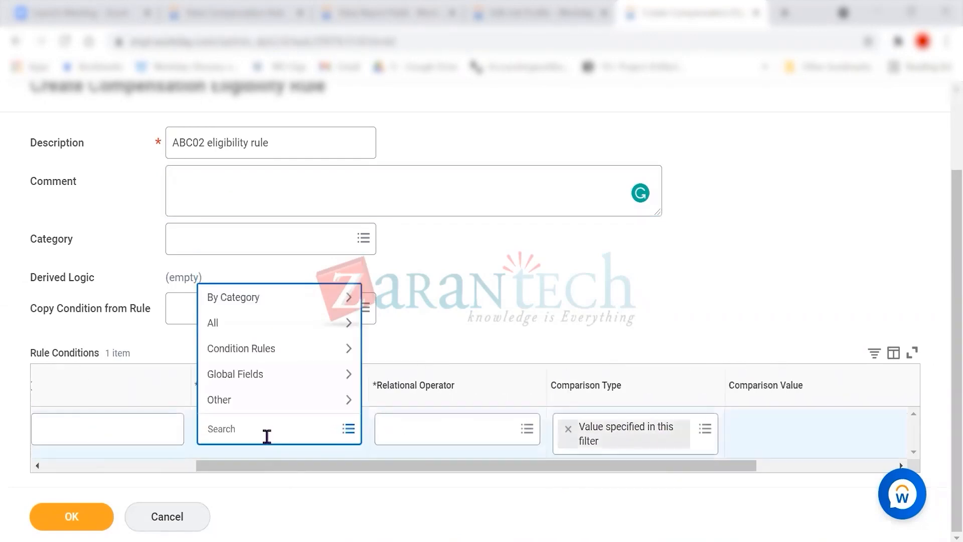
click(415, 432)
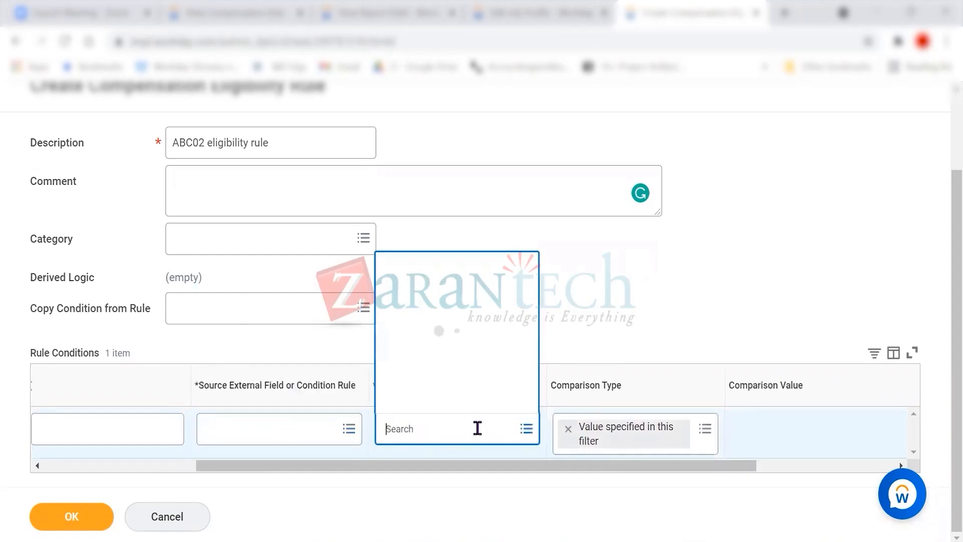
click(400, 399)
drag(320, 466, 33, 478)
click(378, 428)
click(507, 427)
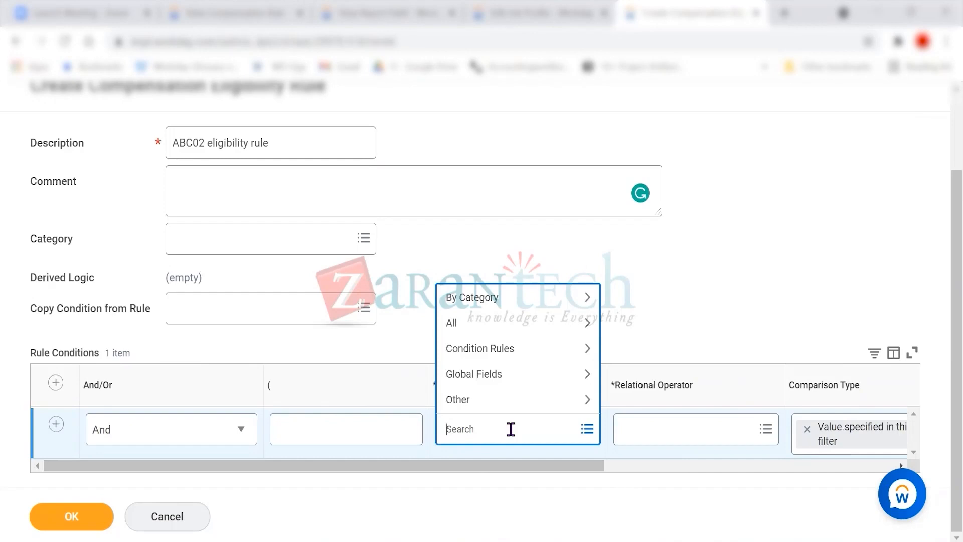
click(206, 241)
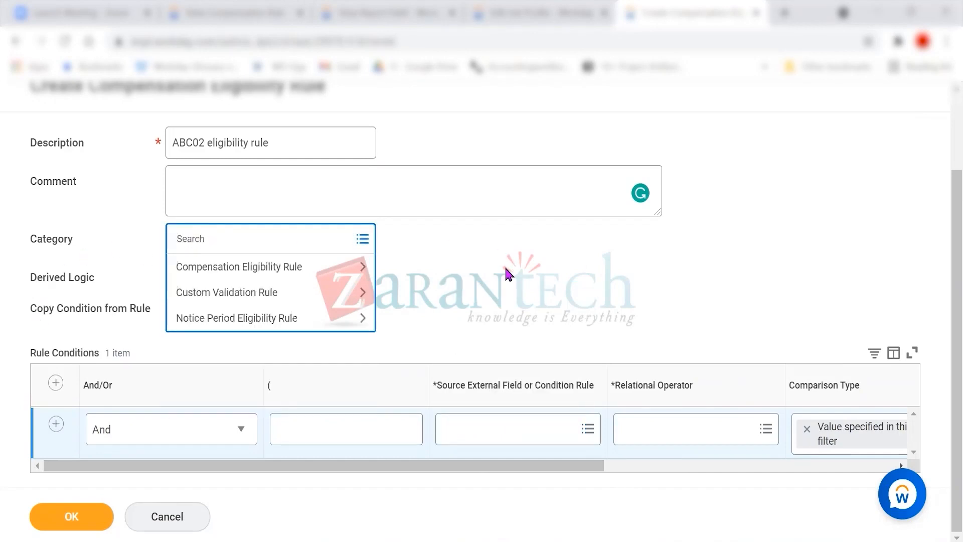
click(534, 281)
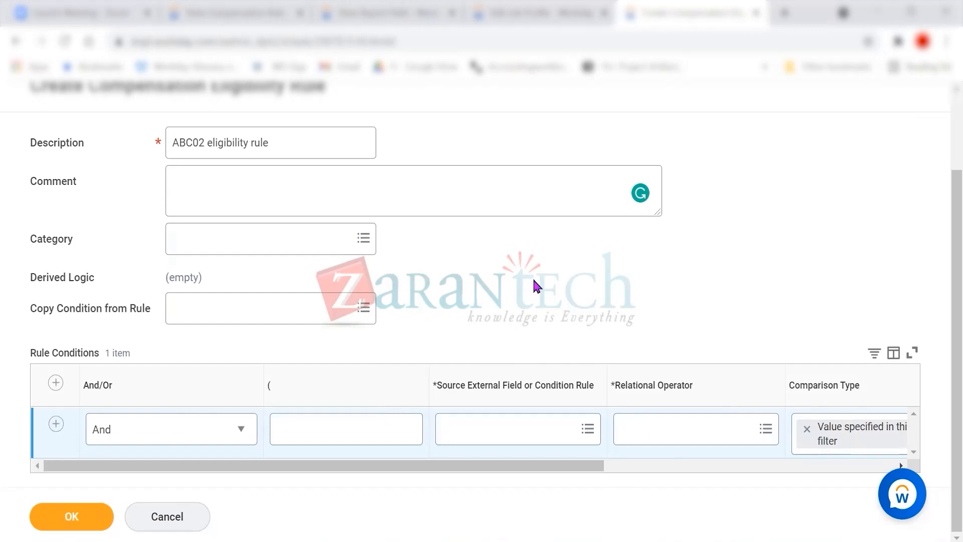
- Look through the Job & Position category of fields available as the rule condition's source external field
click(450, 428)
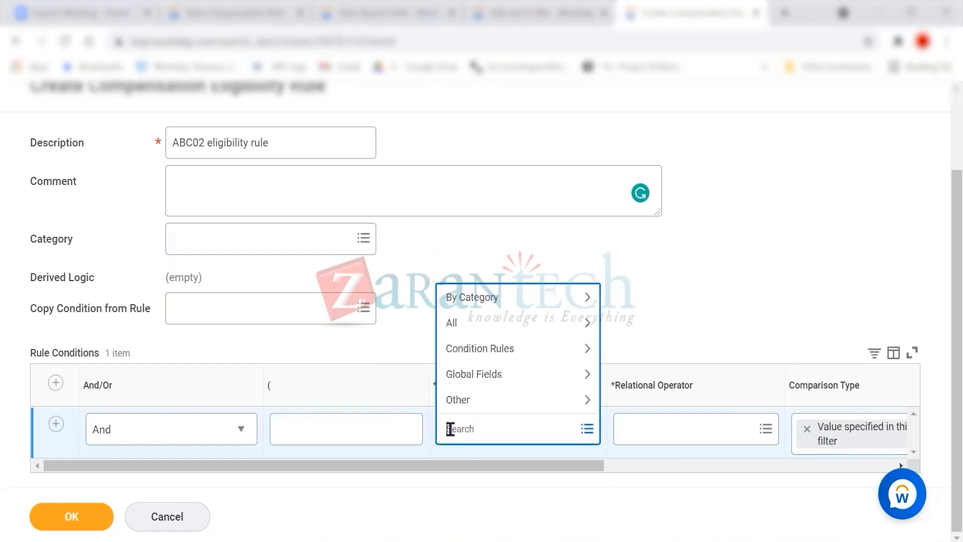
text(date)
key(BackSpace)
key(BackSpace)
key(BackSpace)
click(507, 303)
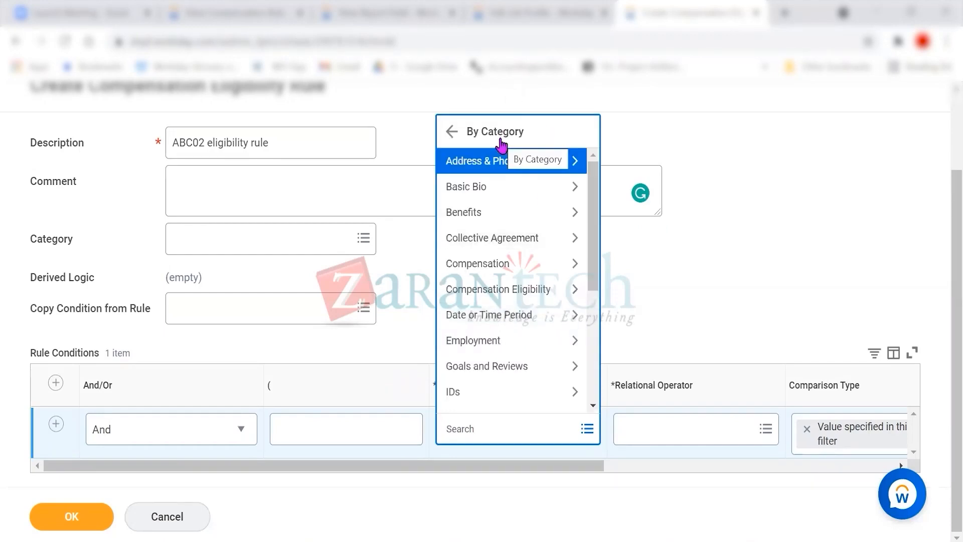
scroll(506, 273, down, 5)
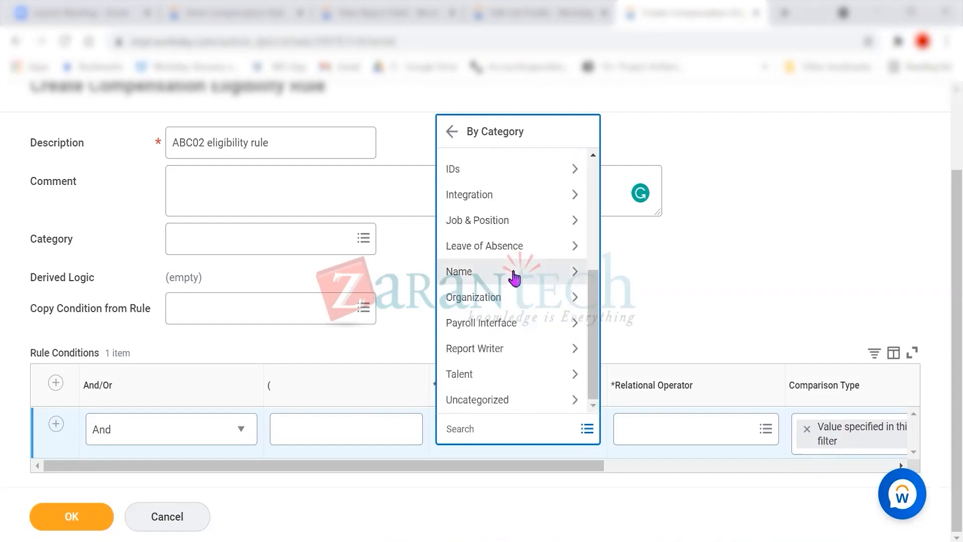
click(504, 224)
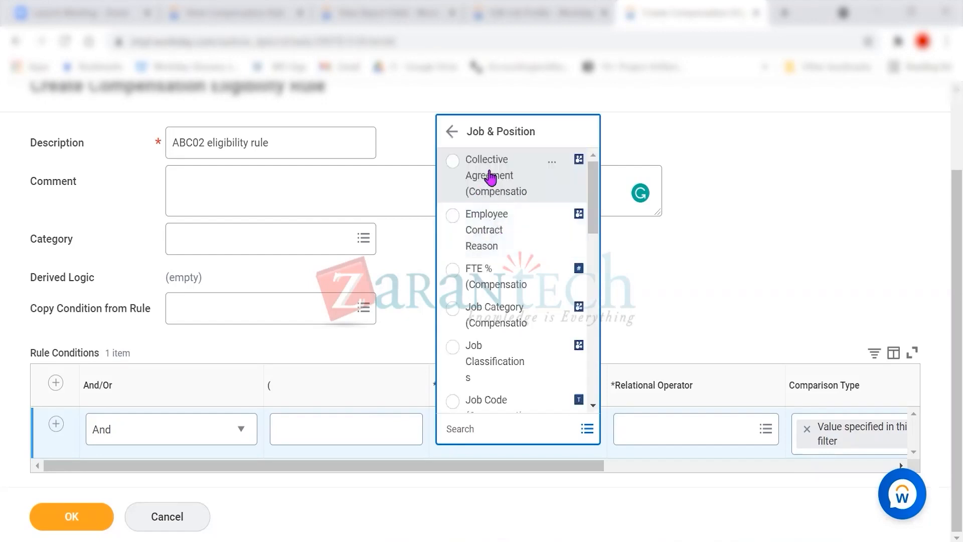
scroll(508, 223, down, 3)
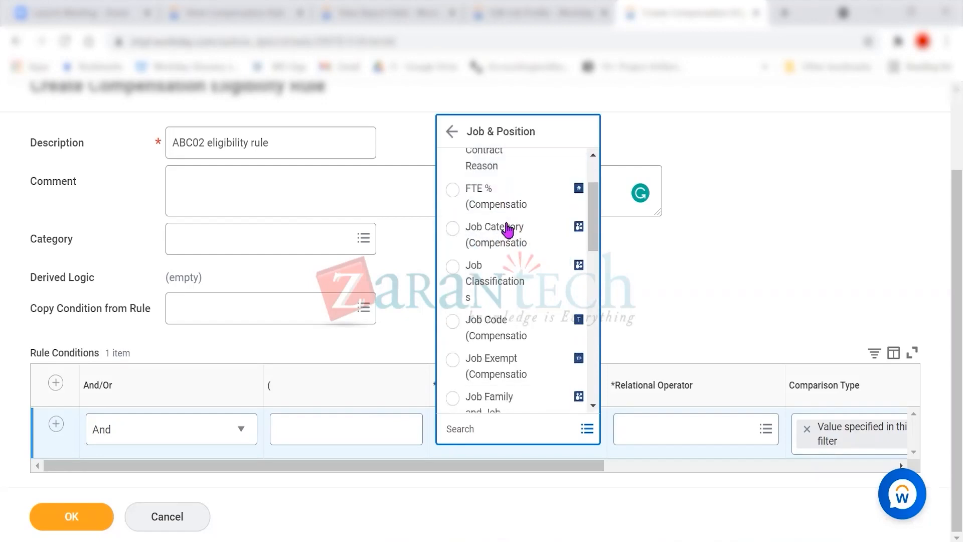
scroll(508, 225, down, 3)
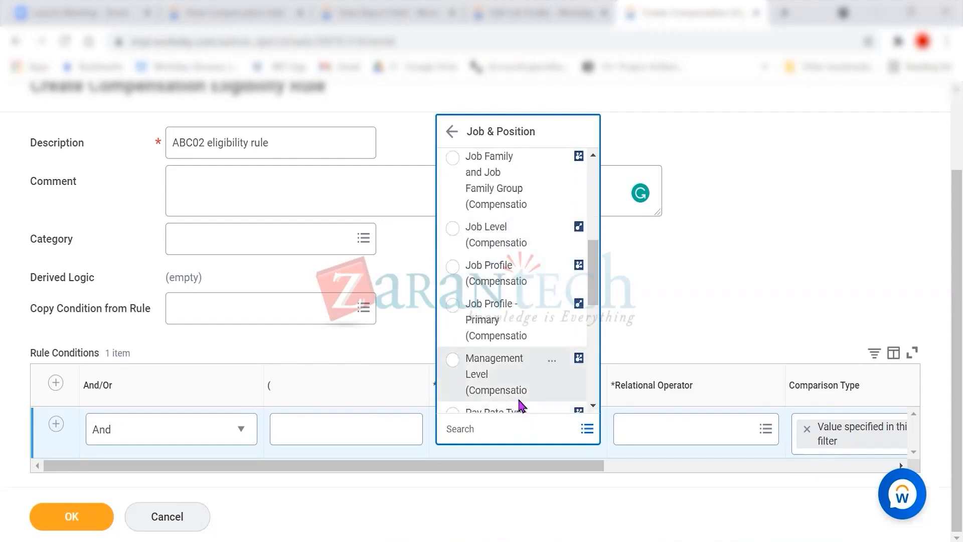
scroll(522, 301, down, 5)
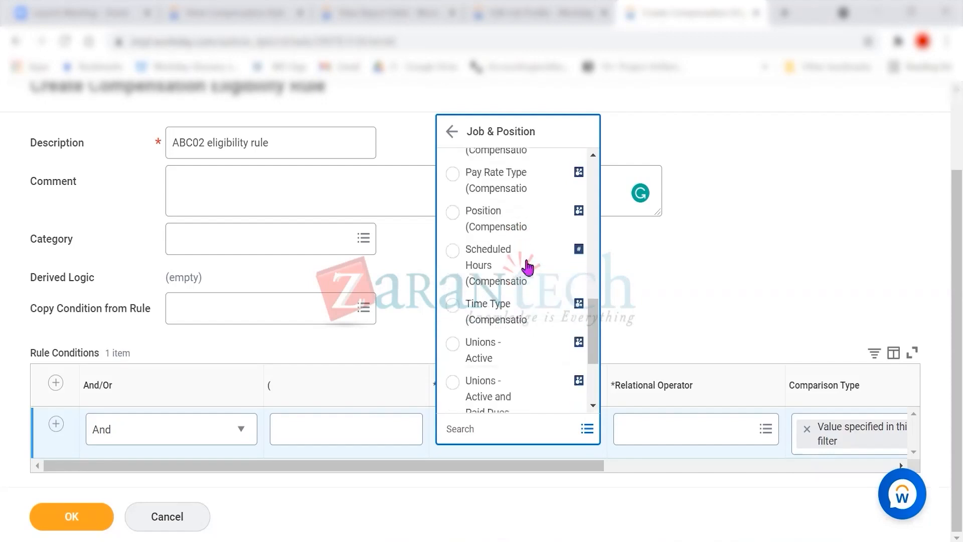
scroll(525, 257, down, 3)
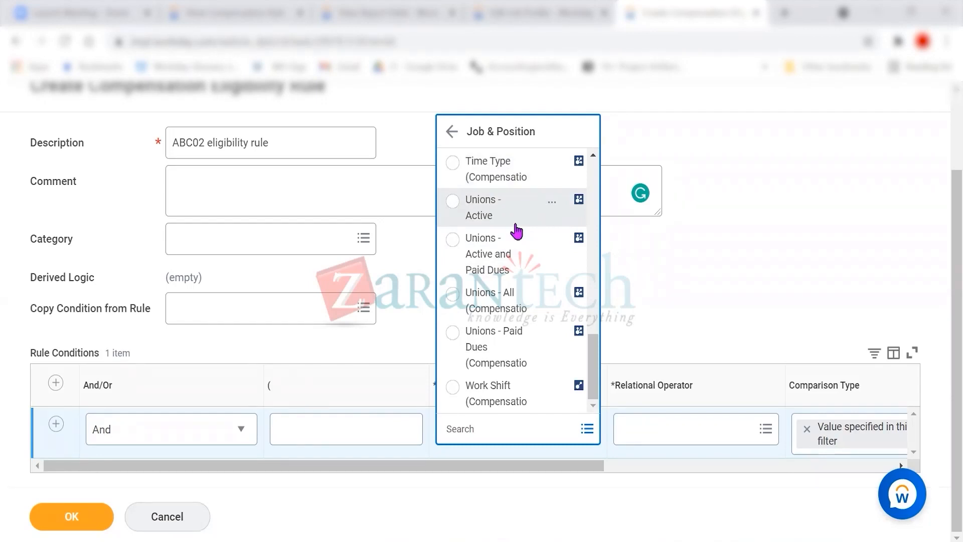
scroll(516, 231, up, 5)
scroll(506, 316, up, 3)
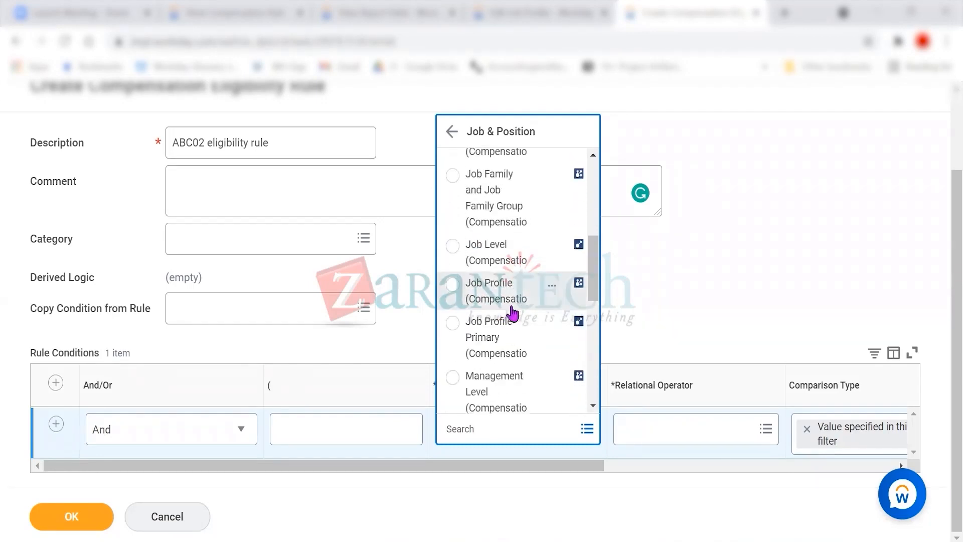
scroll(514, 309, up, 3)
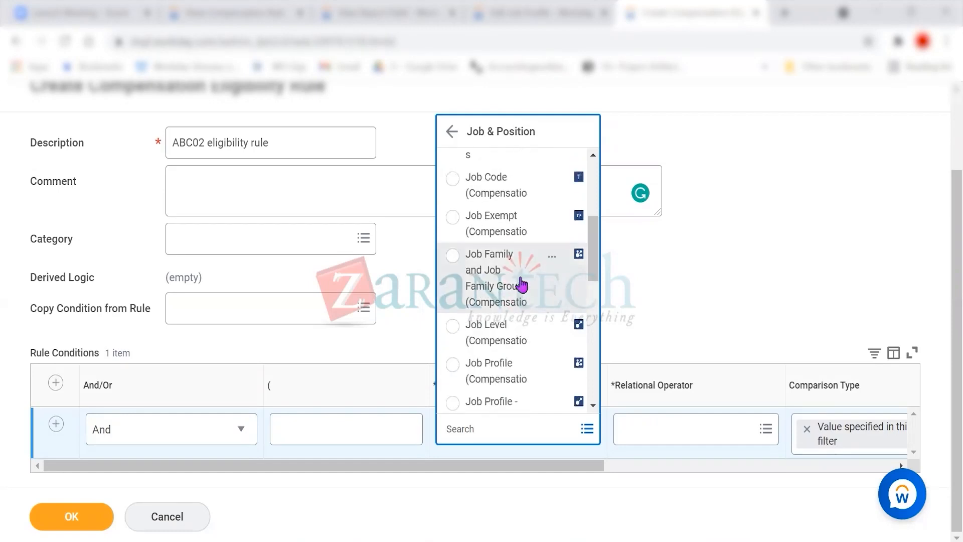
- Read the report field details of Job Exempt (Compensation), including its description, field type, category and authorized usage
click(557, 222)
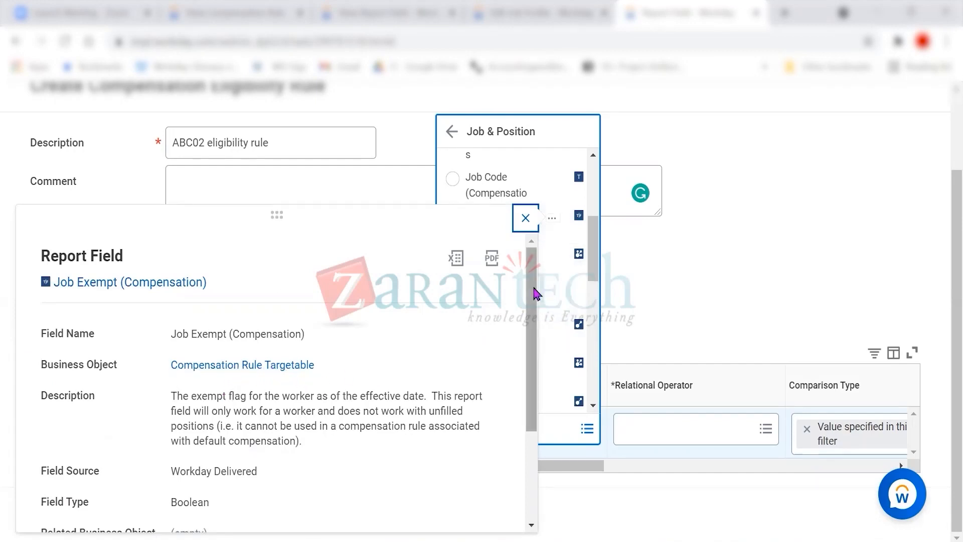
scroll(533, 291, down, 3)
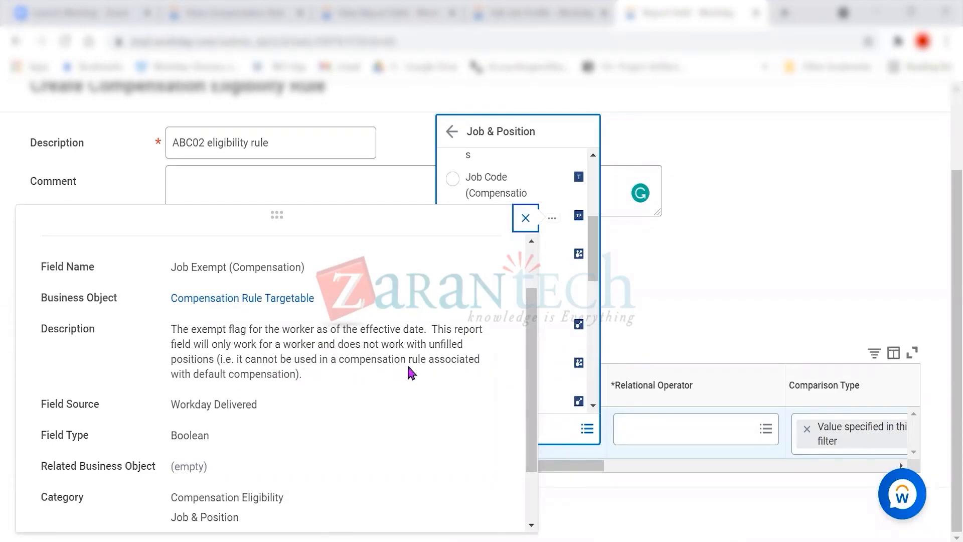
click(309, 377)
scroll(405, 399, down, 2)
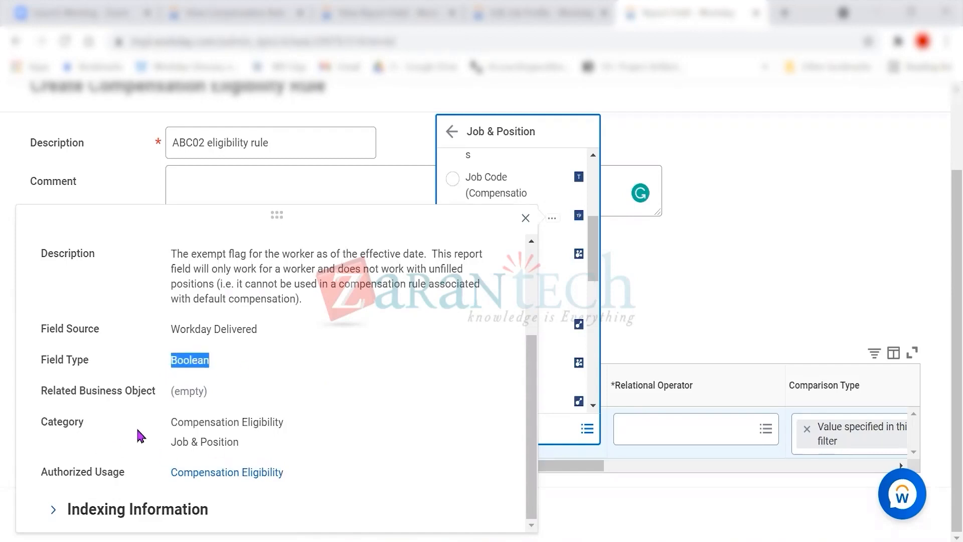
click(278, 370)
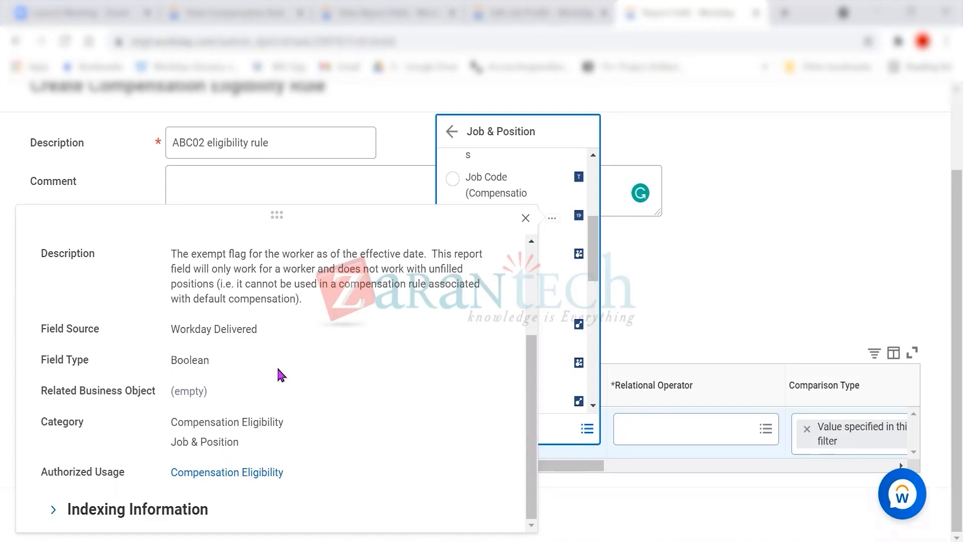
scroll(311, 327, up, 3)
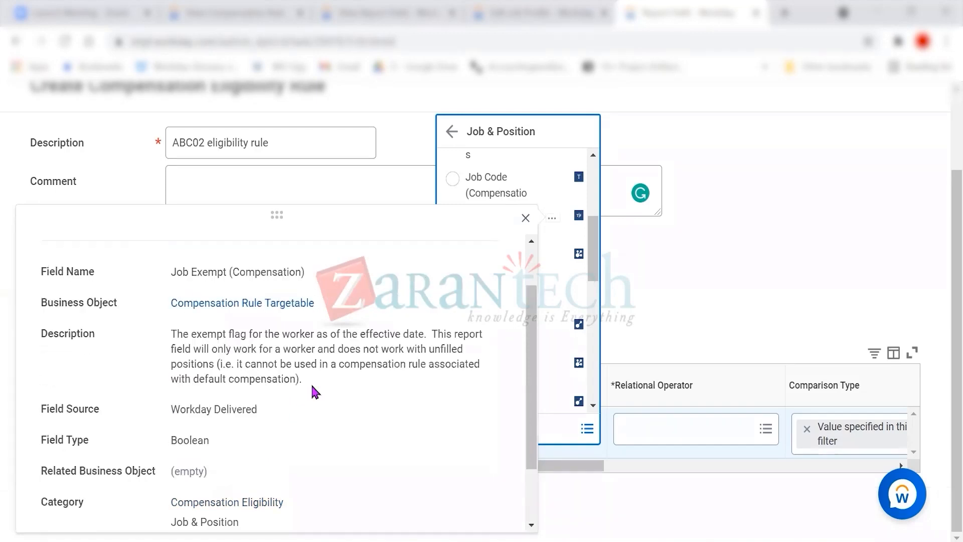
click(525, 217)
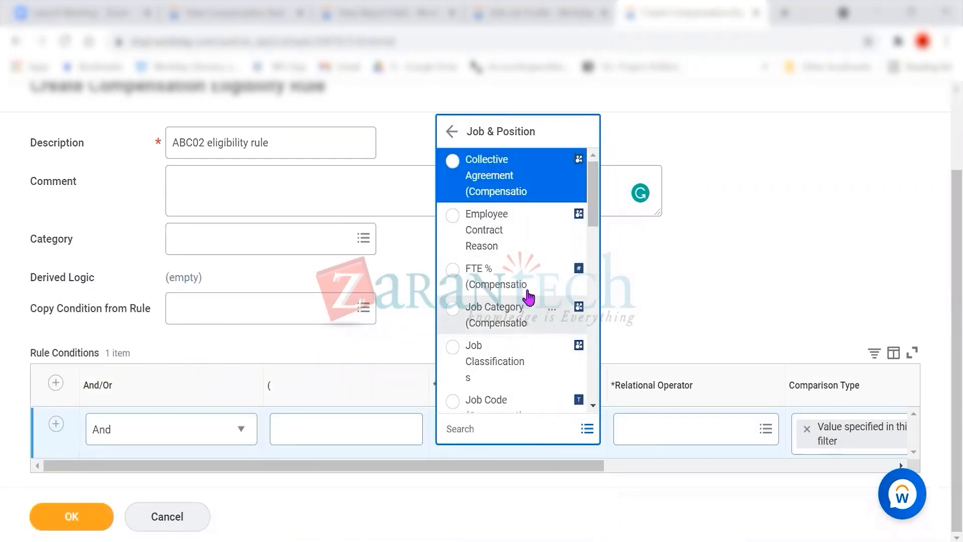
- Choose Job Exempt (Compensation) from the Job & Position fields as the condition's source external field
scroll(549, 306, down, 2)
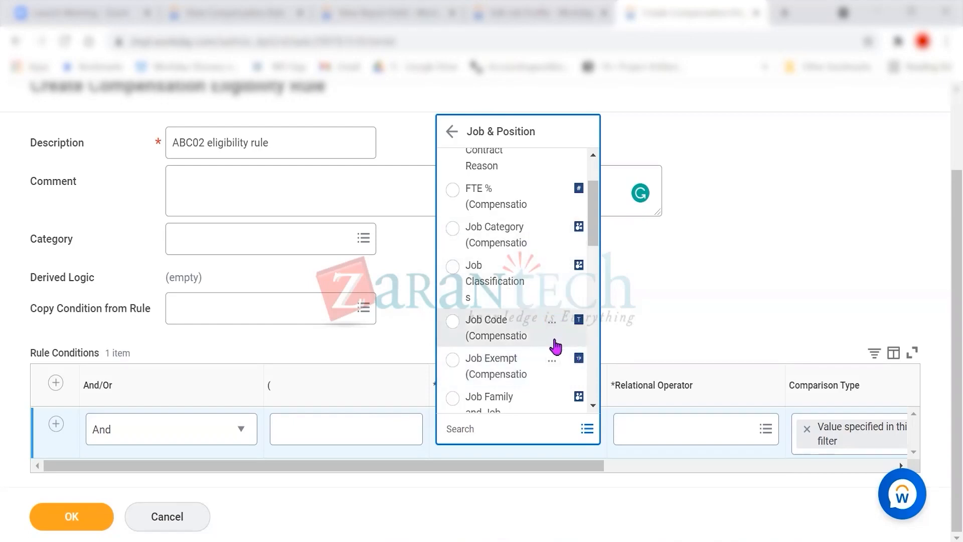
scroll(599, 186, up, 2)
mouse_move(531, 213)
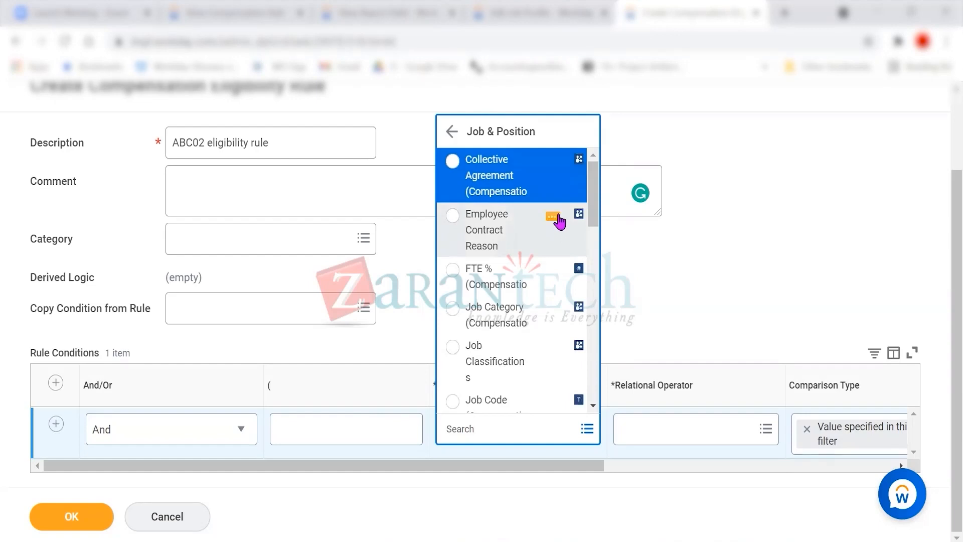
scroll(519, 337, down, 2)
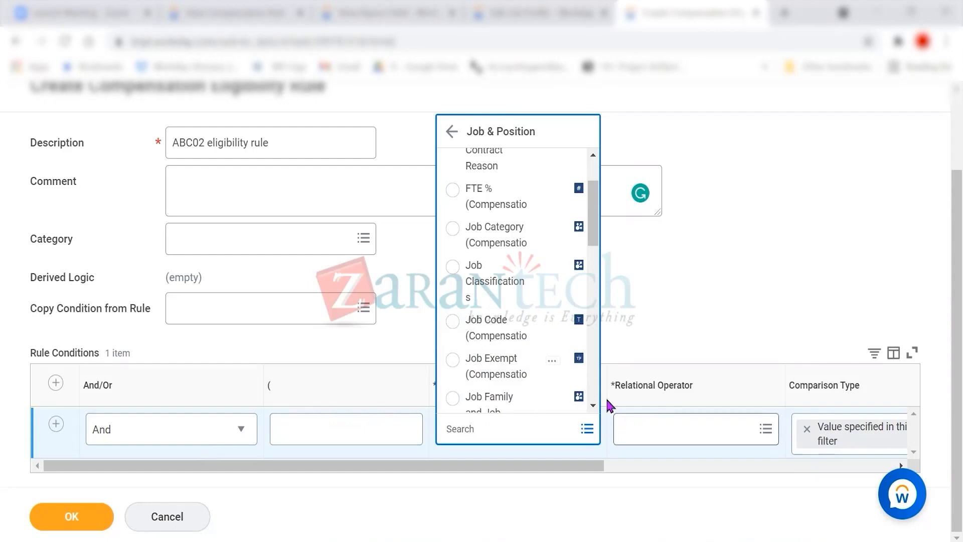
click(453, 359)
click(679, 295)
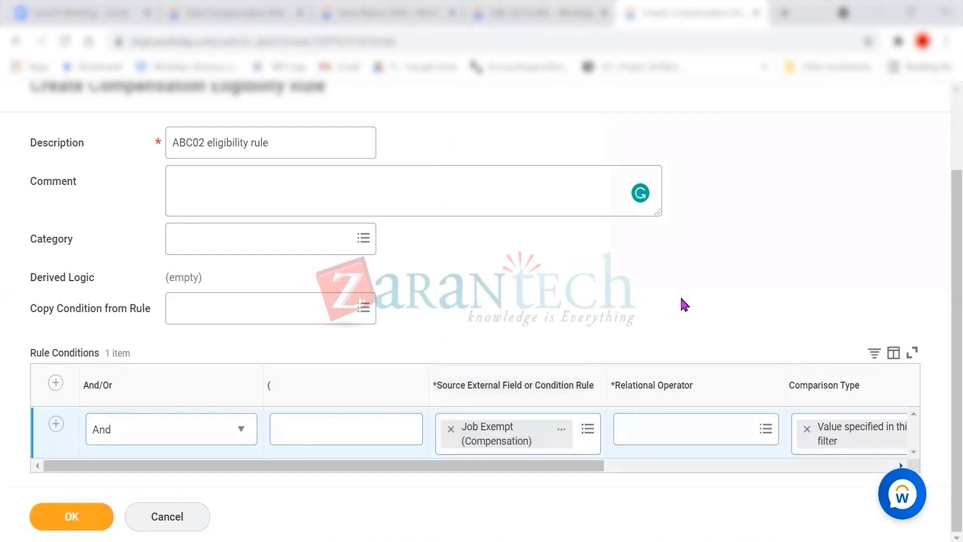
- Review all relational operator choices for the Job Exempt condition and set the operator to "equal to"
drag(574, 467, 694, 466)
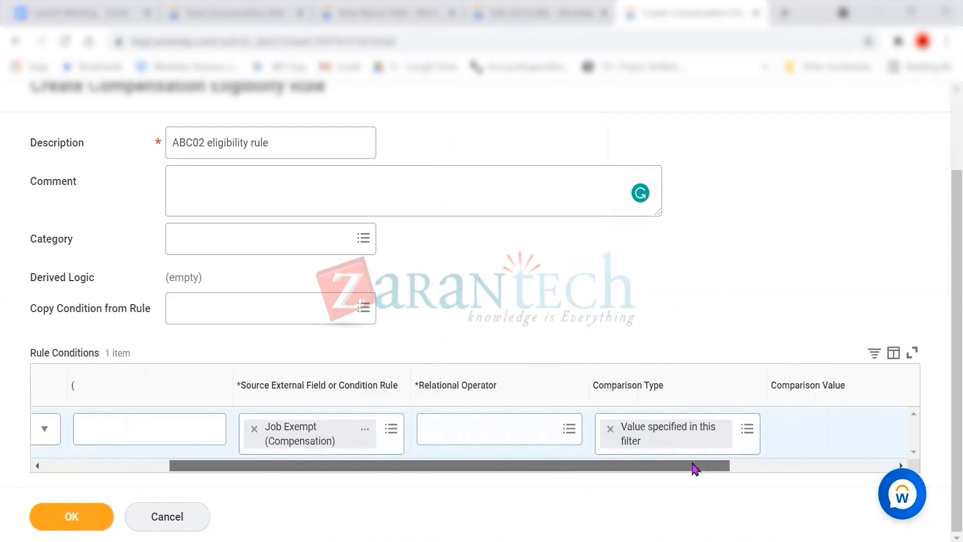
click(569, 428)
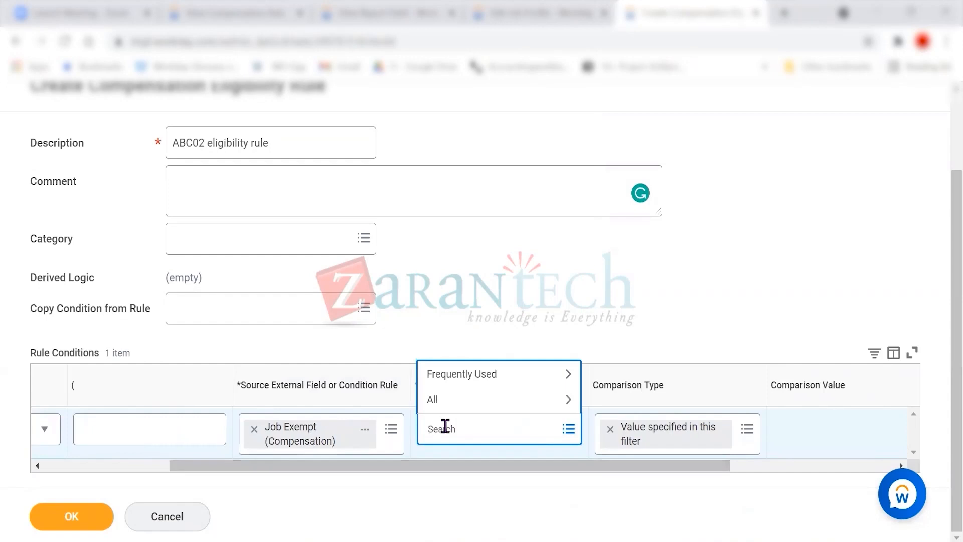
click(462, 399)
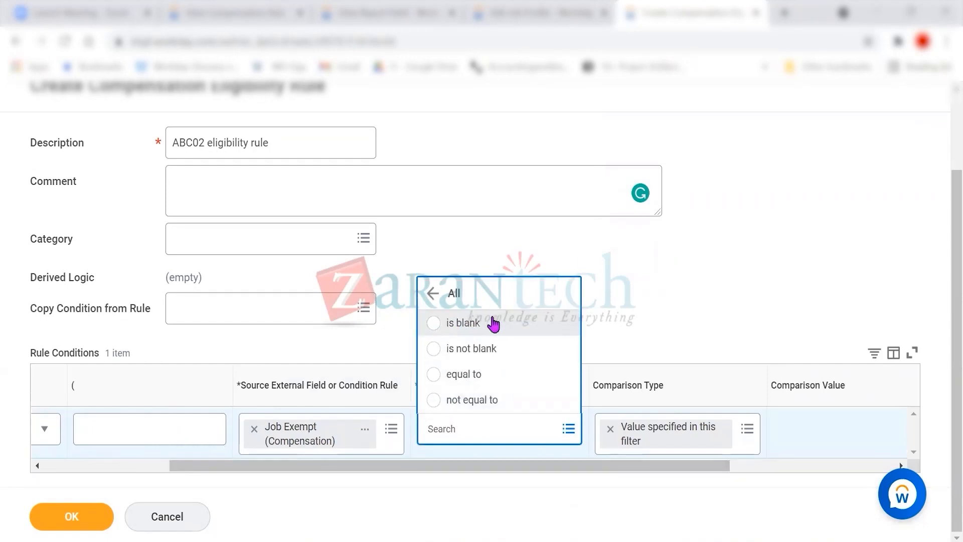
click(456, 375)
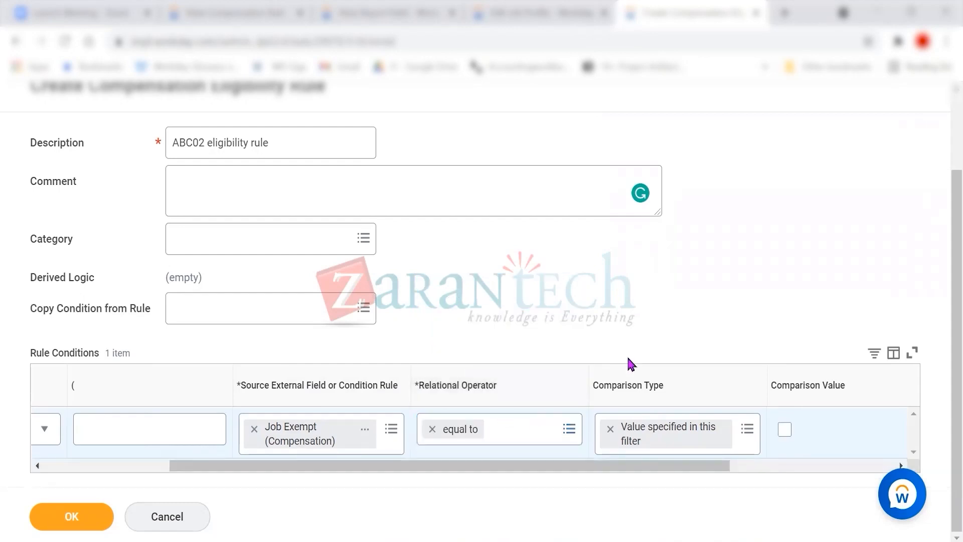
click(434, 429)
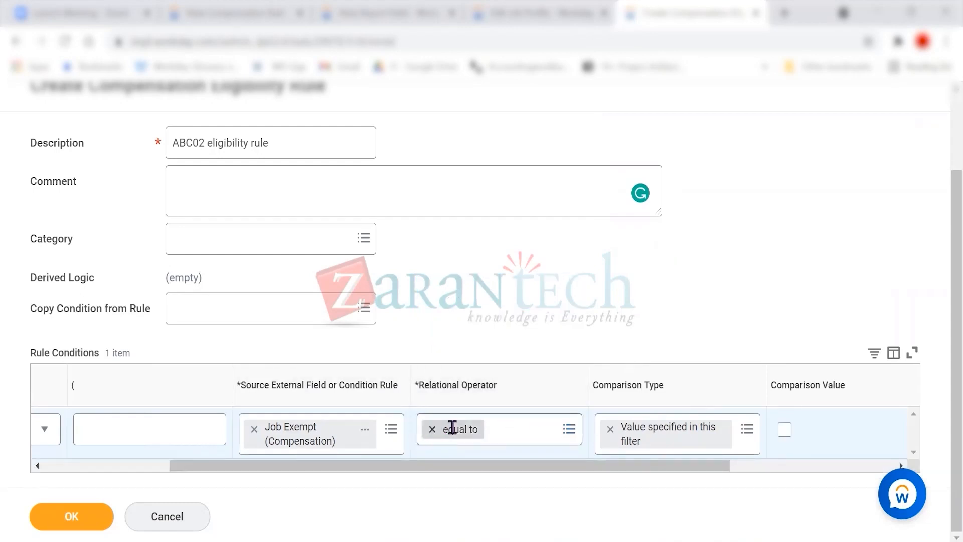
click(566, 431)
click(568, 430)
click(568, 430)
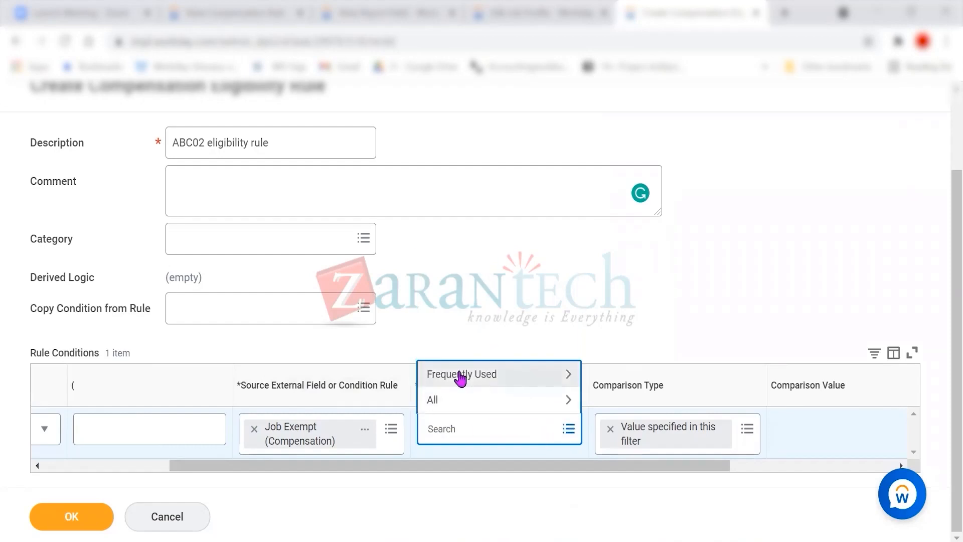
click(476, 400)
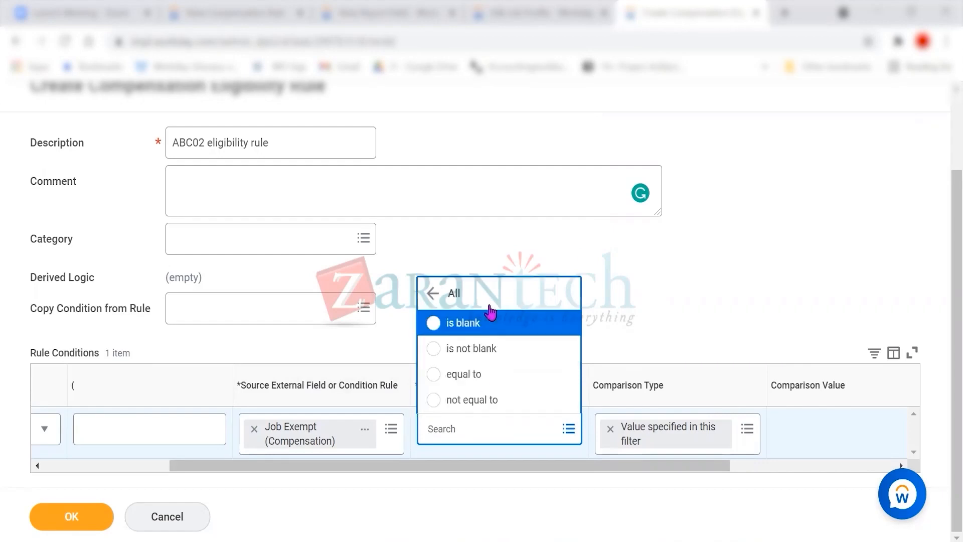
click(460, 325)
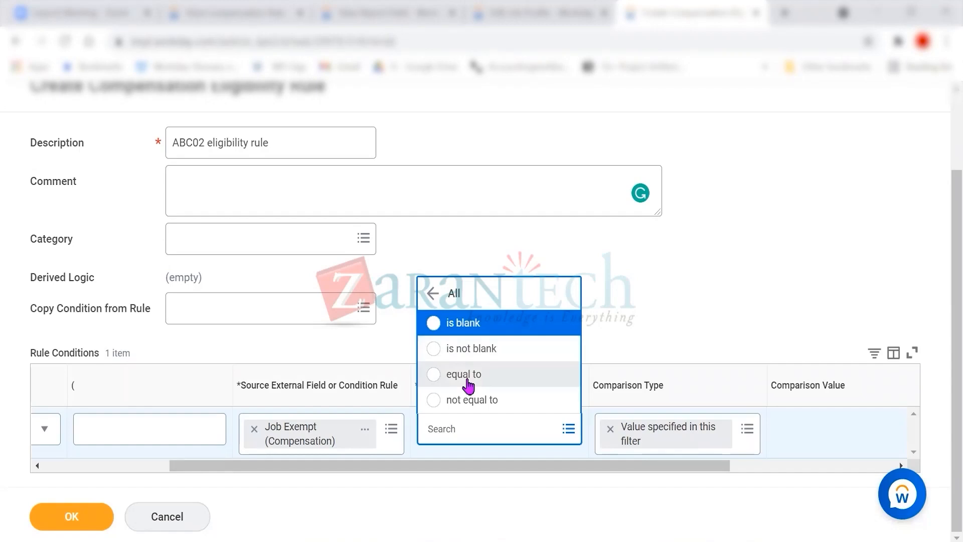
click(466, 380)
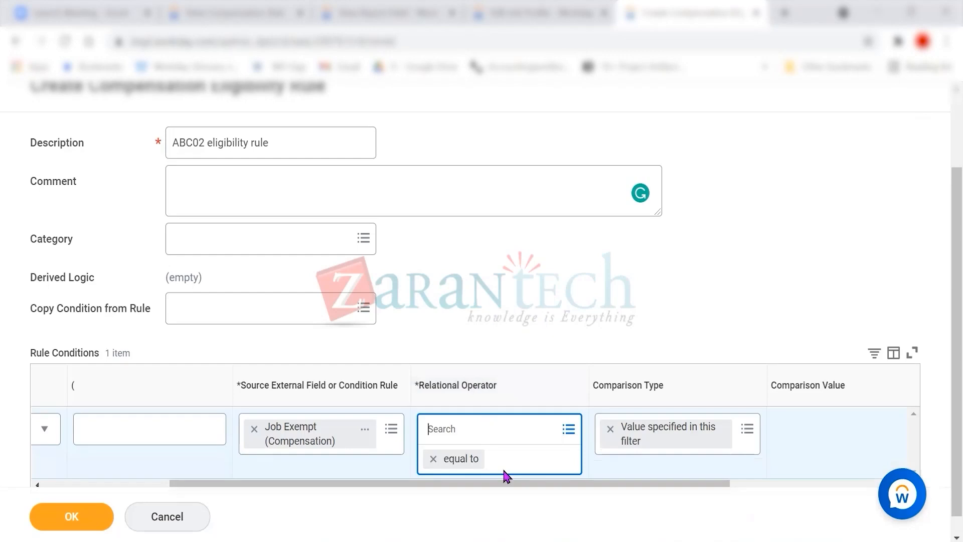
- Tick the comparison value for the Job Exempt condition and leave its closing parenthesis empty
scroll(666, 459, right, 3)
scroll(666, 459, right, 3)
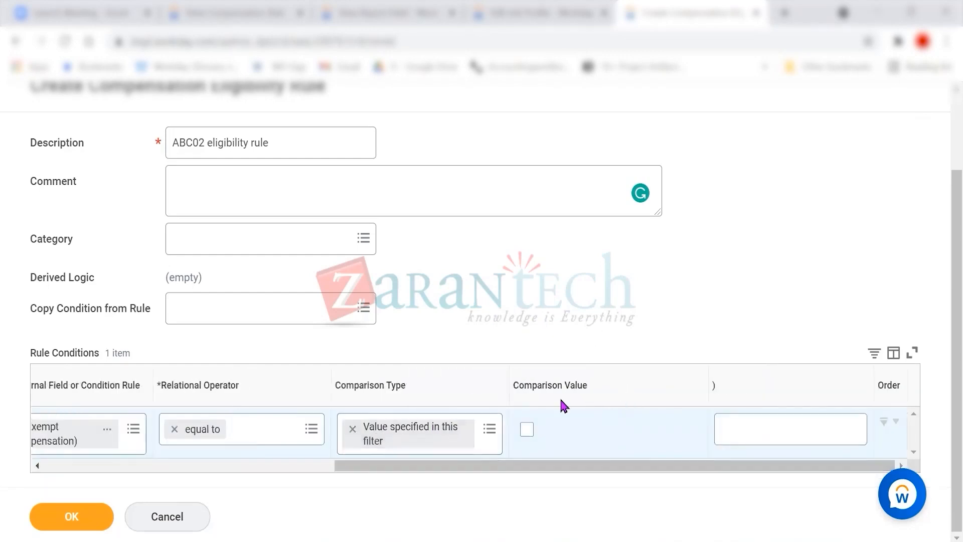
click(528, 430)
click(834, 421)
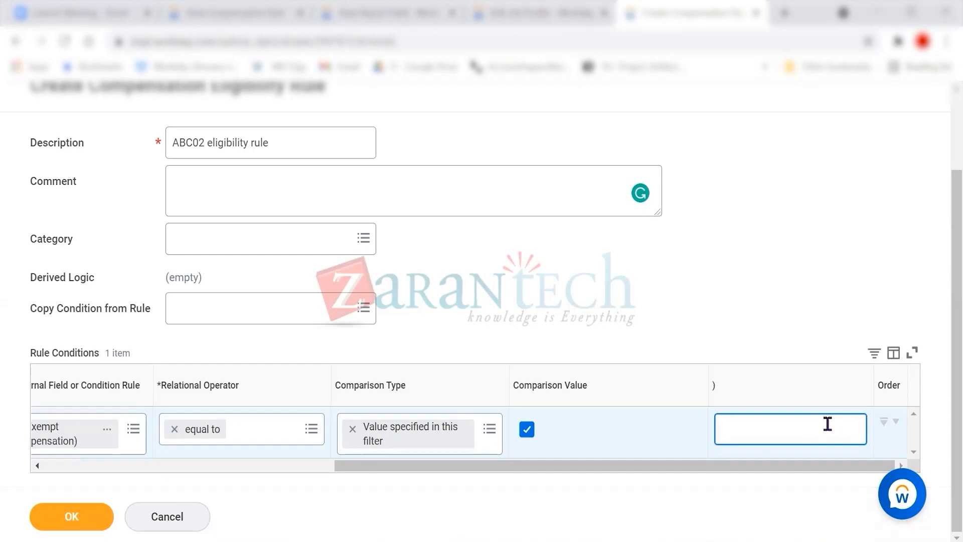
- Review the Job Exempt condition row and highlight the default compensation restriction in the source field's description
drag(546, 467, 233, 485)
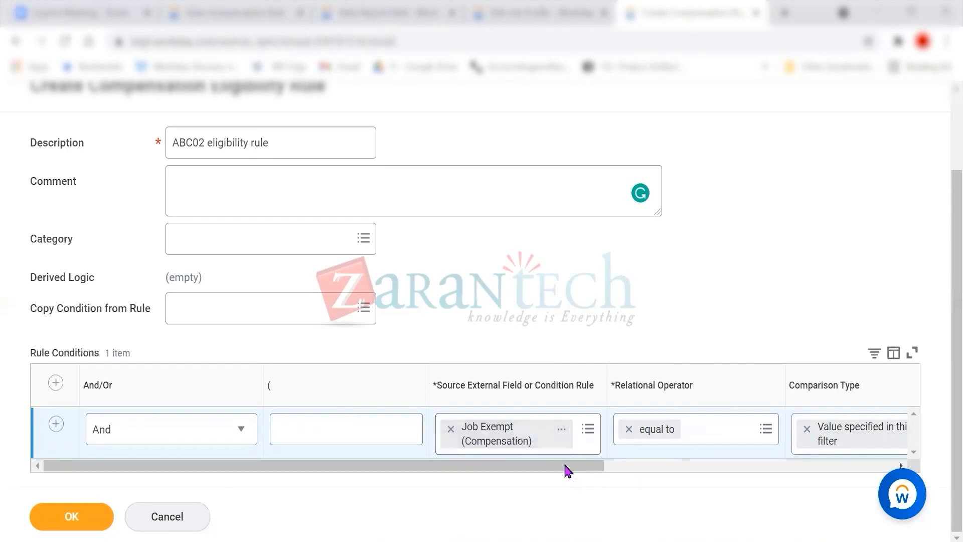
drag(593, 464, 725, 469)
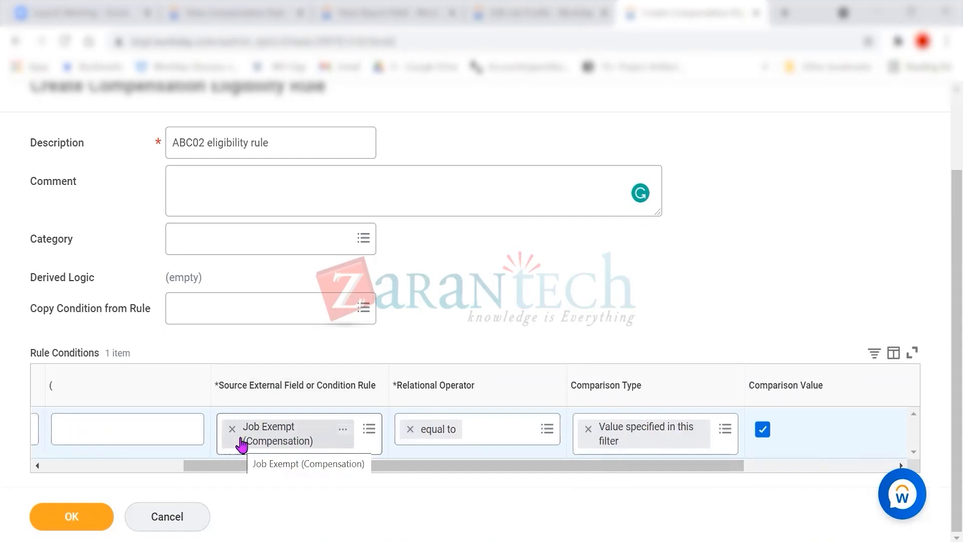
click(343, 430)
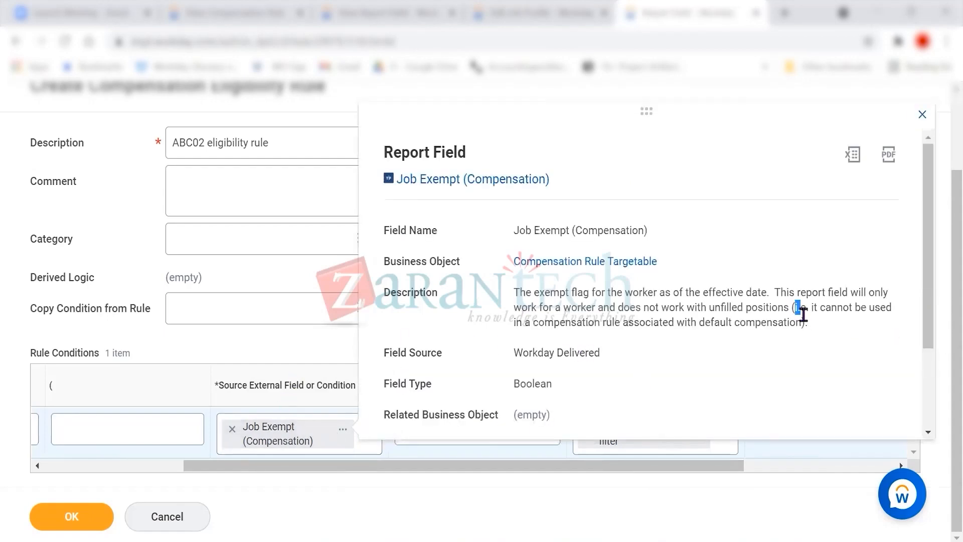
drag(794, 307, 808, 327)
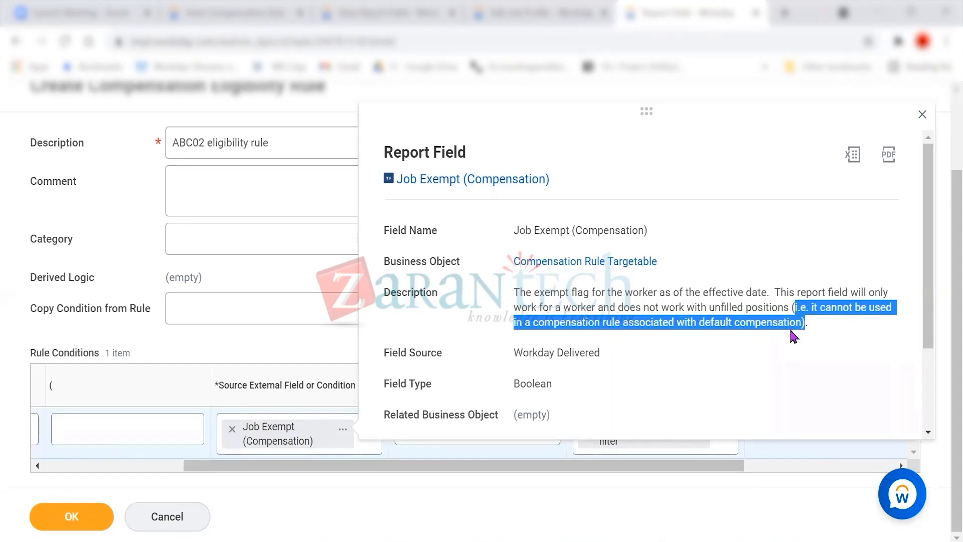
- Highlight the unfilled-positions restriction and the field type in the Job Exempt (Compensation) field's details
click(777, 294)
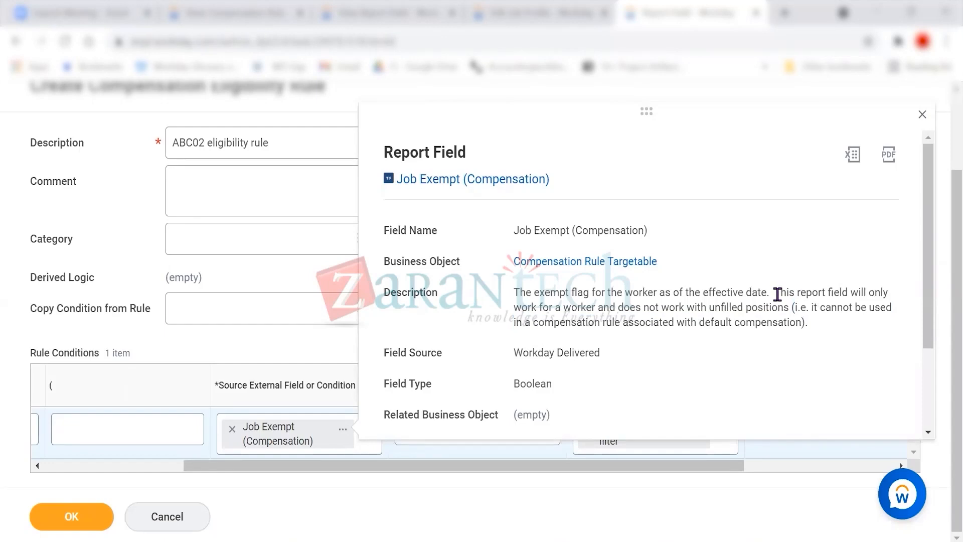
drag(776, 294, 789, 310)
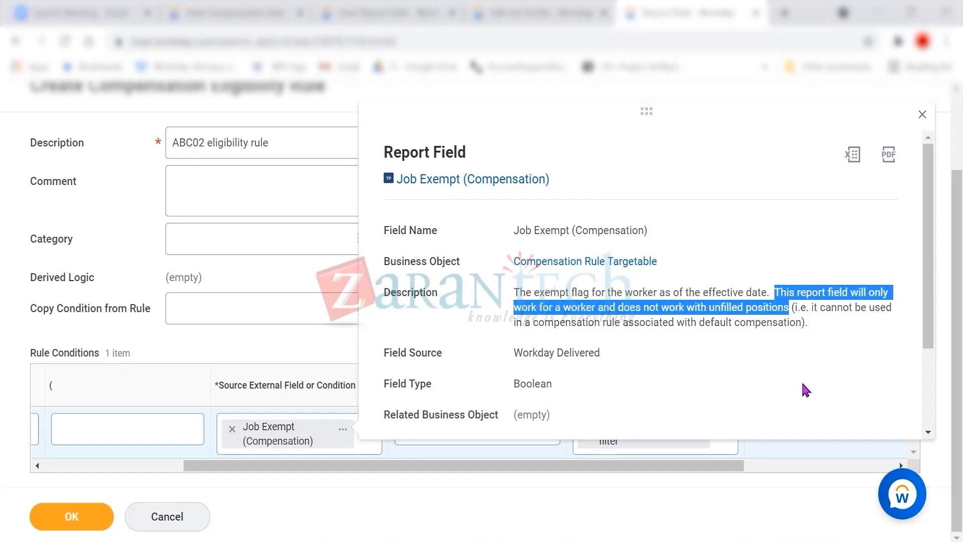
drag(515, 385, 556, 386)
click(592, 385)
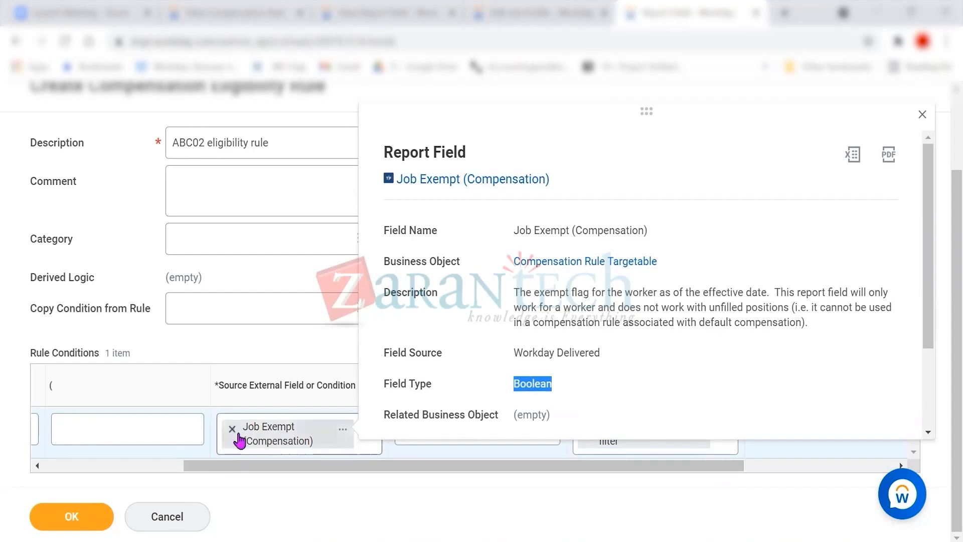
scroll(554, 393, down, 3)
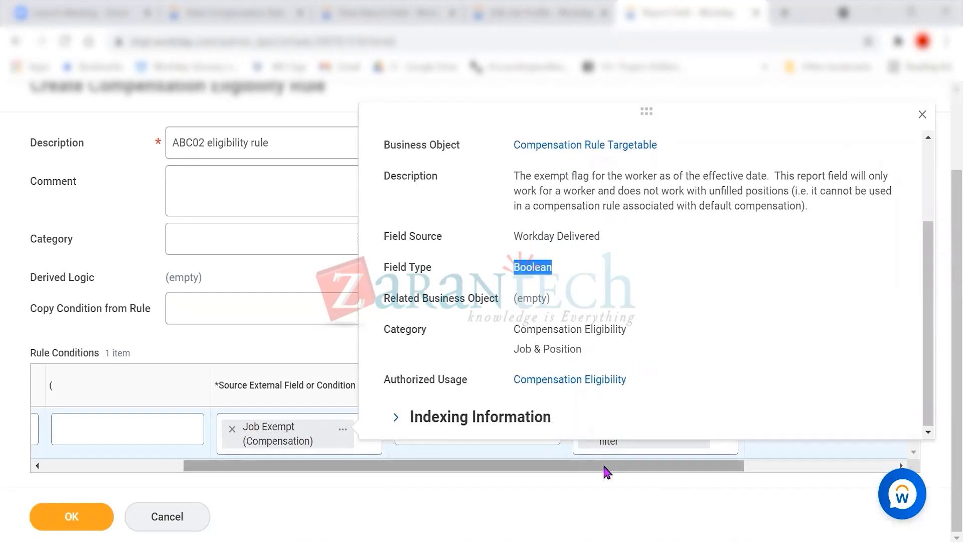
- Close the field details, review the Job Exempt condition row and set its comparison type to "Value from another field"
click(606, 464)
drag(600, 467, 785, 458)
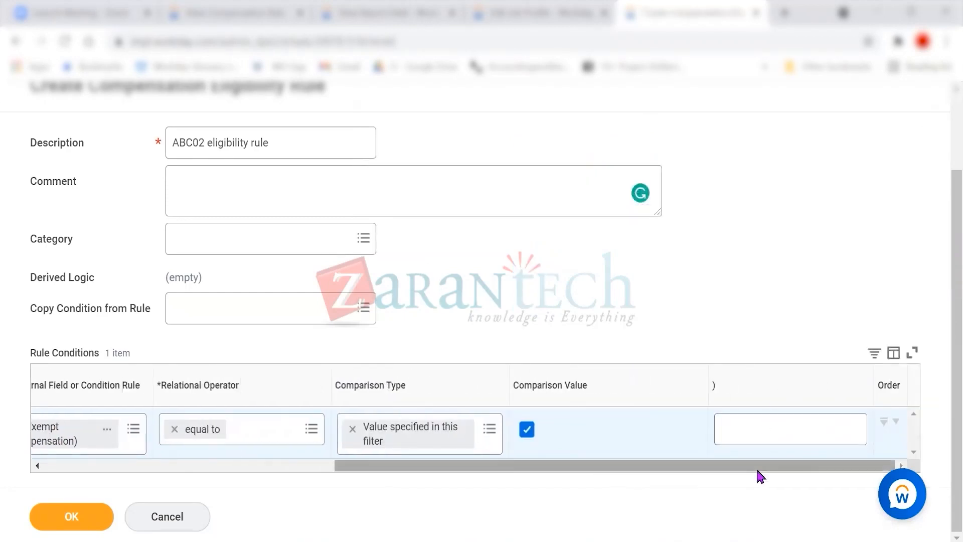
drag(747, 466, 374, 480)
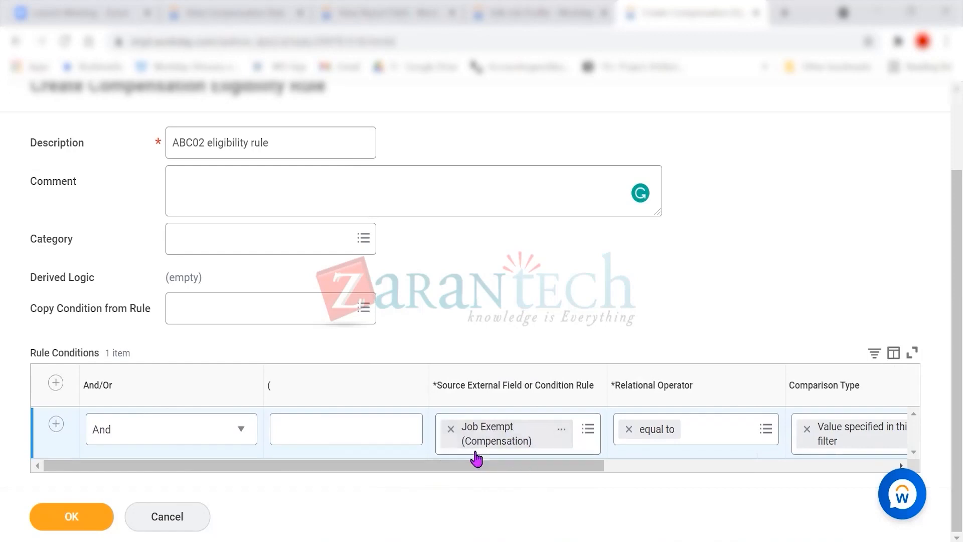
drag(565, 468, 757, 469)
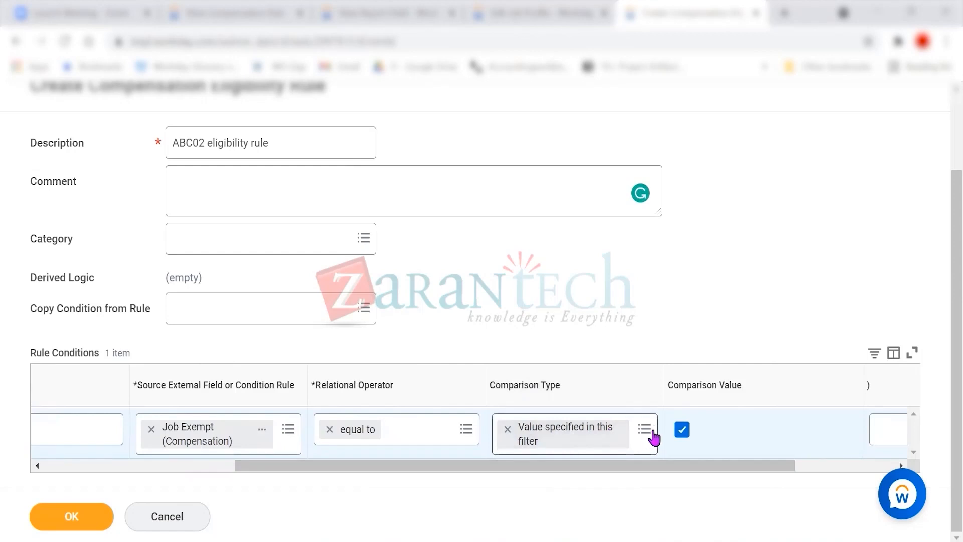
click(508, 429)
click(645, 430)
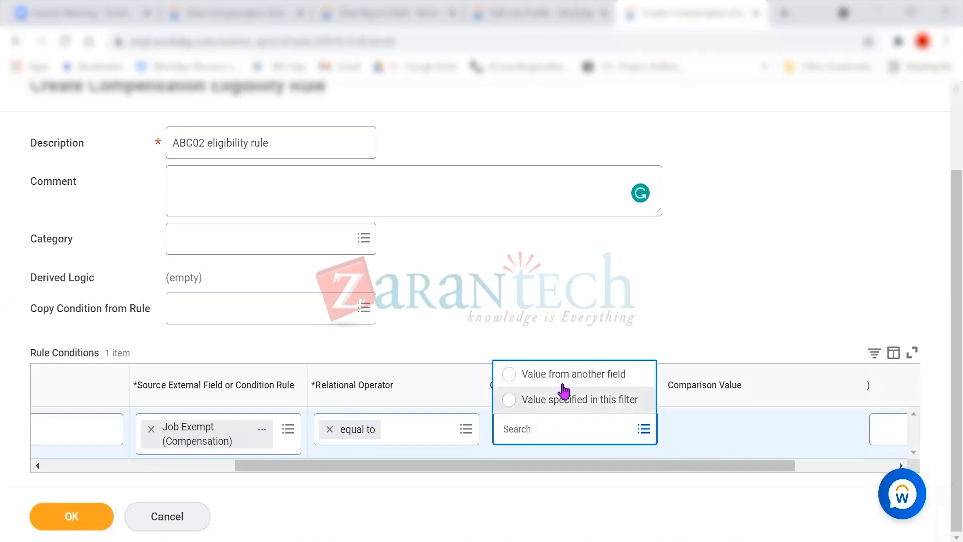
click(560, 377)
click(658, 322)
- Examine the Valid Fields offered as comparison values for the Job Exempt condition
drag(715, 464, 816, 465)
click(690, 436)
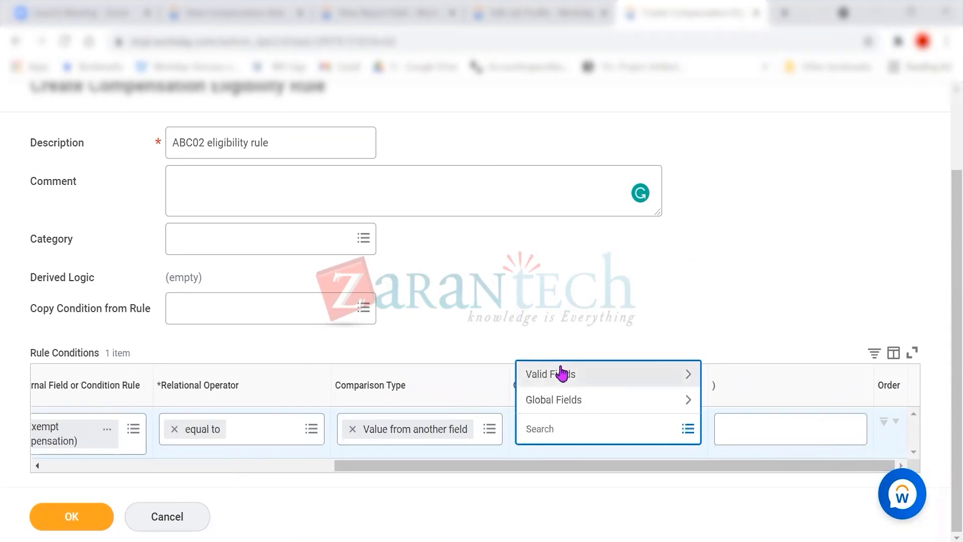
click(561, 398)
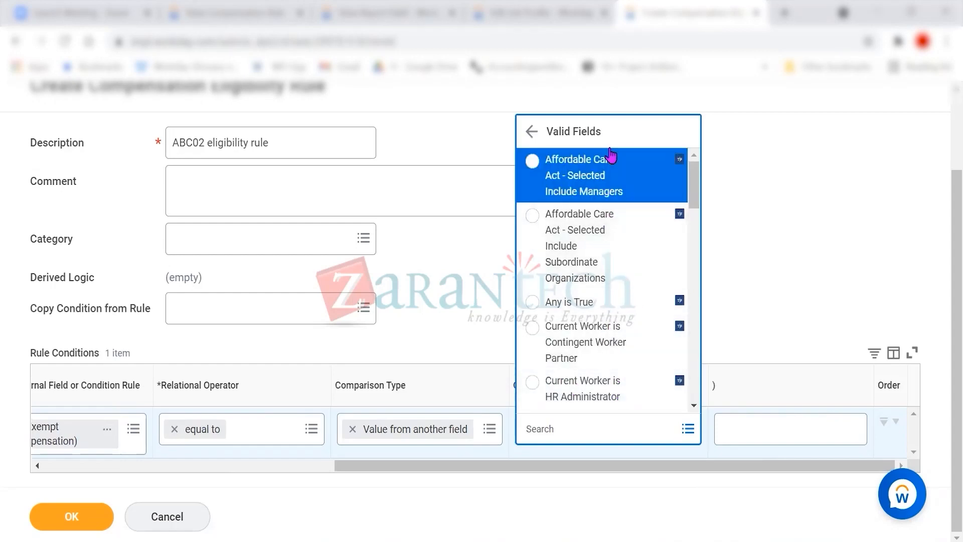
scroll(611, 335, down, 2)
scroll(612, 346, down, 2)
scroll(610, 348, down, 3)
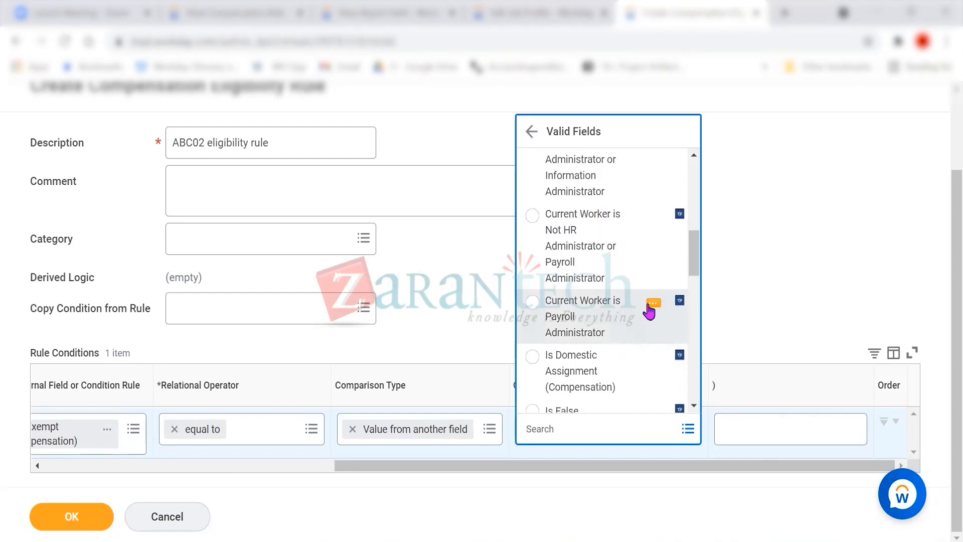
scroll(649, 311, up, 5)
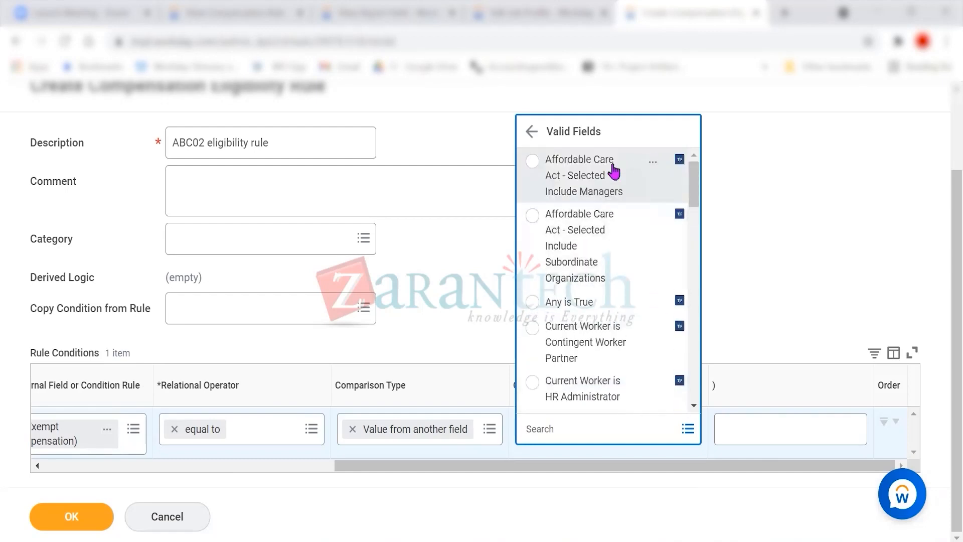
scroll(606, 359, down, 5)
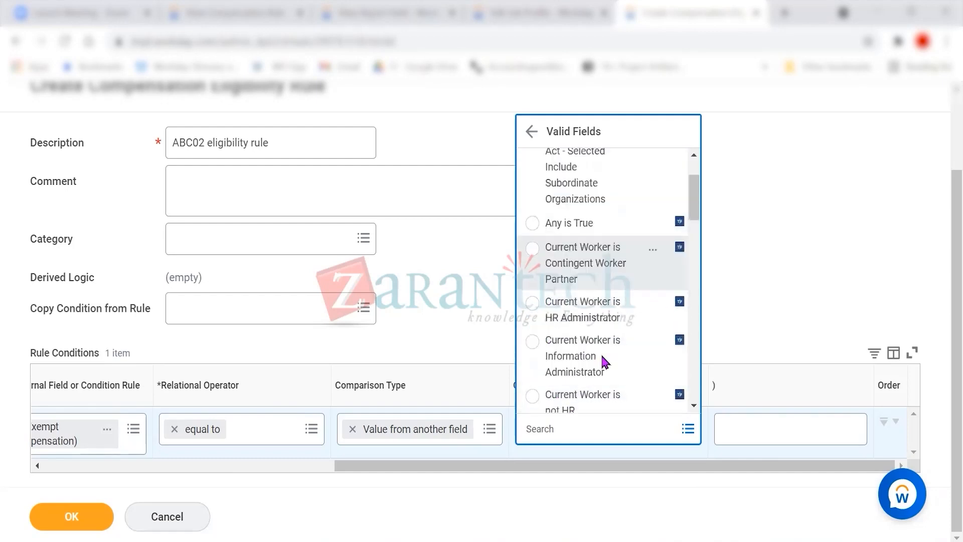
scroll(602, 357, down, 5)
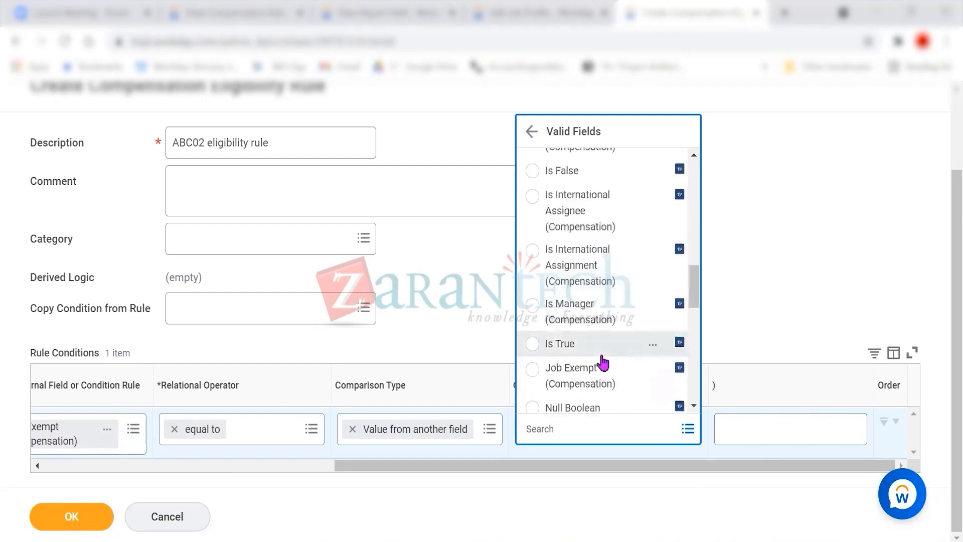
scroll(604, 362, down, 2)
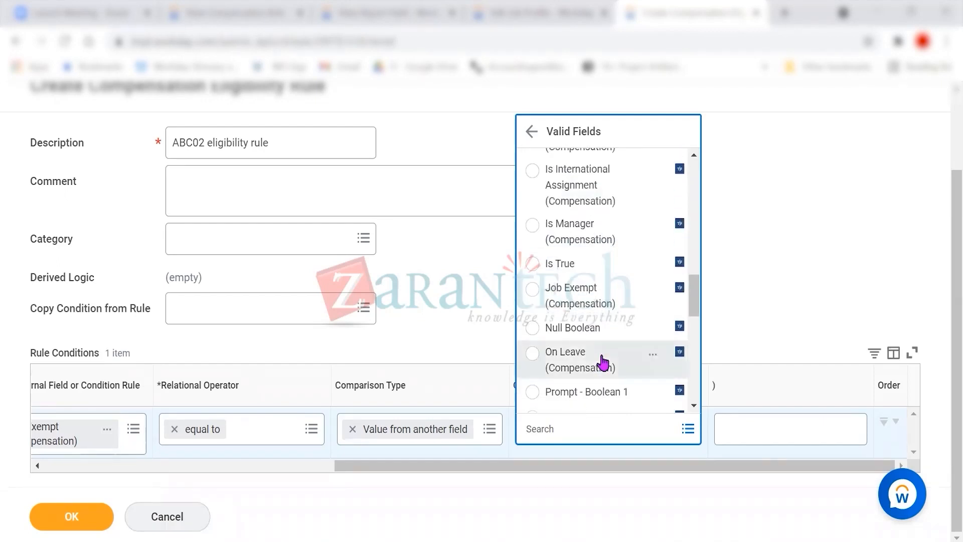
scroll(602, 357, down, 2)
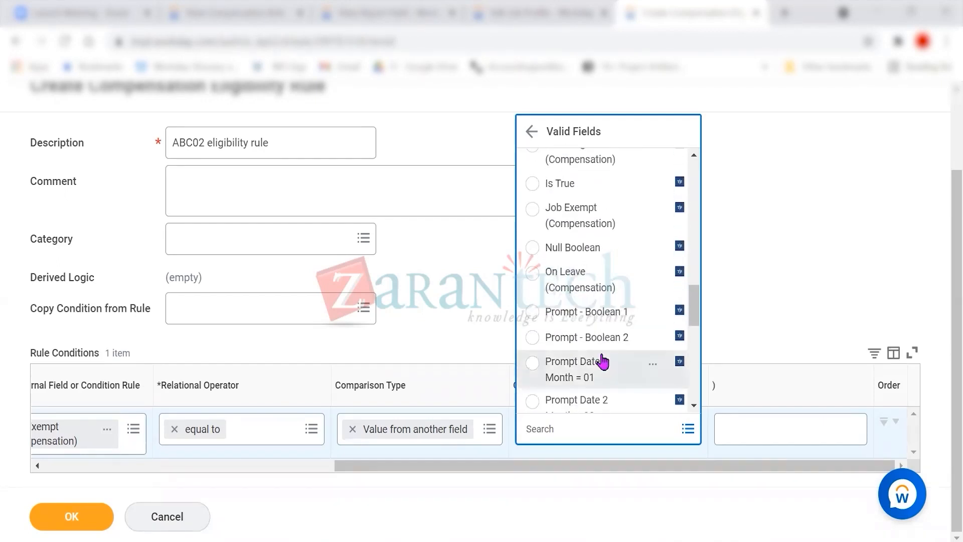
scroll(603, 360, down, 2)
scroll(602, 360, down, 2)
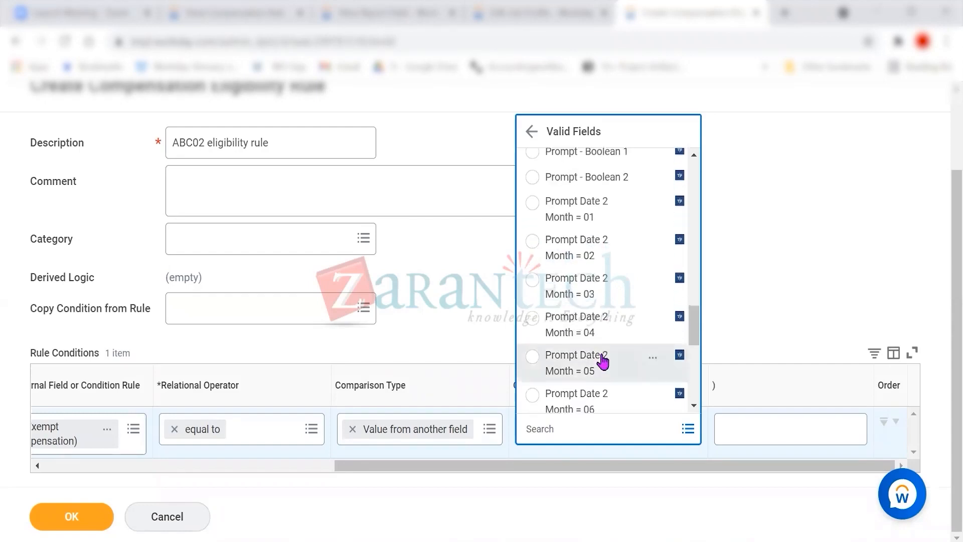
scroll(602, 360, down, 2)
scroll(603, 360, down, 2)
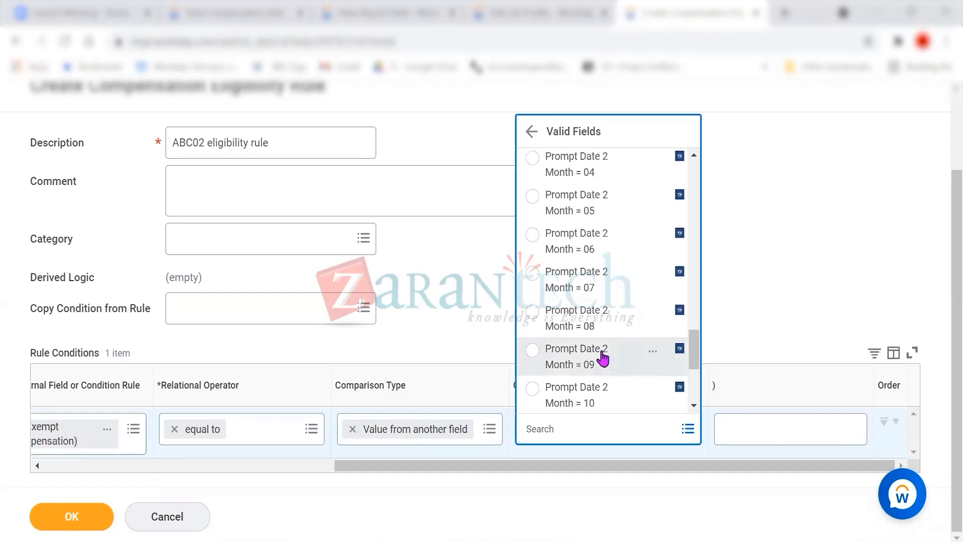
- Replace Job Exempt (Compensation) with the "management" entry as the condition's source field or condition rule
click(478, 335)
drag(487, 466, 262, 483)
click(399, 430)
click(472, 437)
text(management)
key(Return)
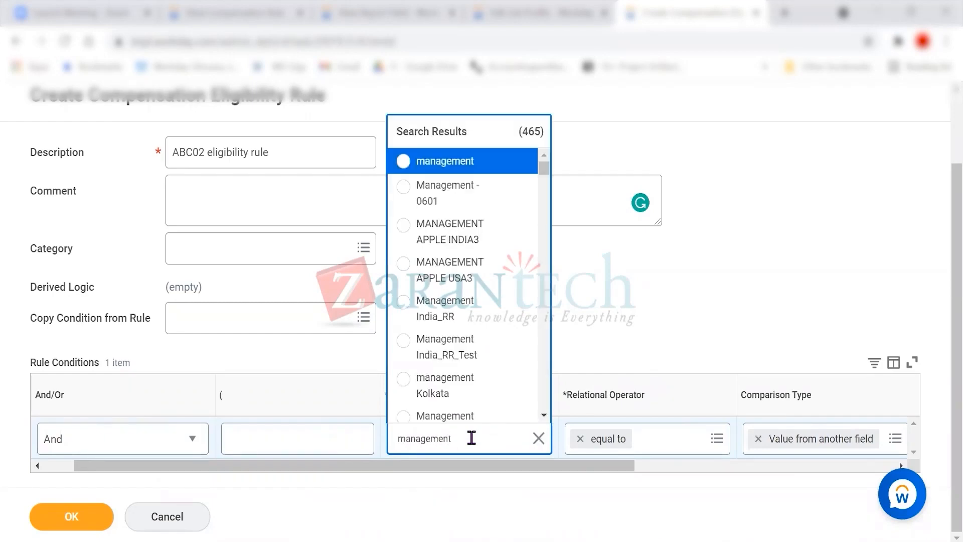
click(403, 162)
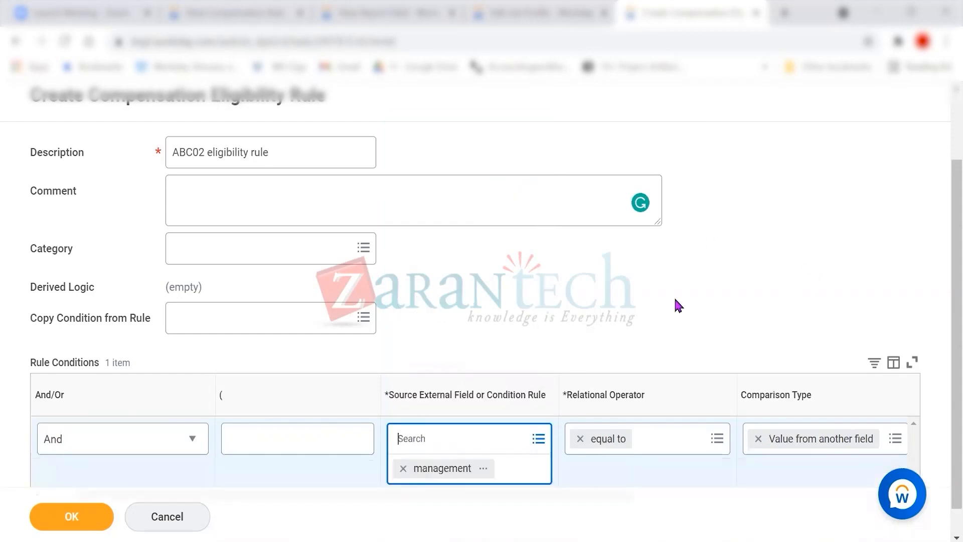
- Replace the management source with Job Profile (Compensation), found by searching "job profile", after checking the field type in its details
drag(584, 472, 419, 477)
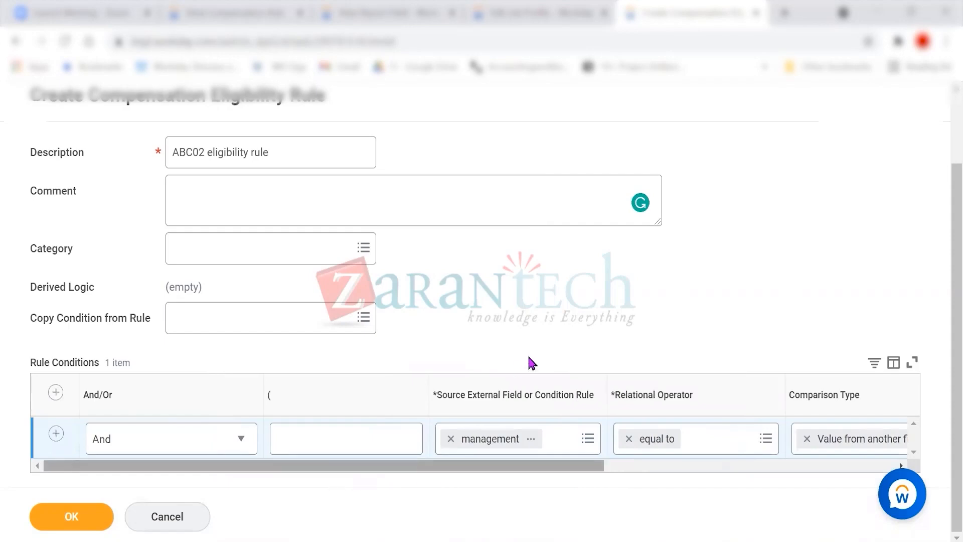
scroll(524, 352, up, 2)
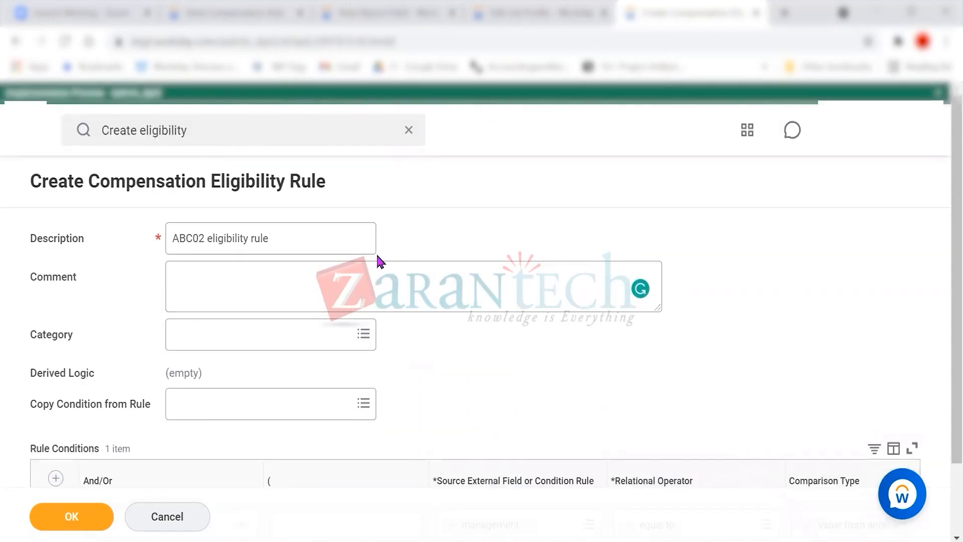
scroll(377, 260, down, 2)
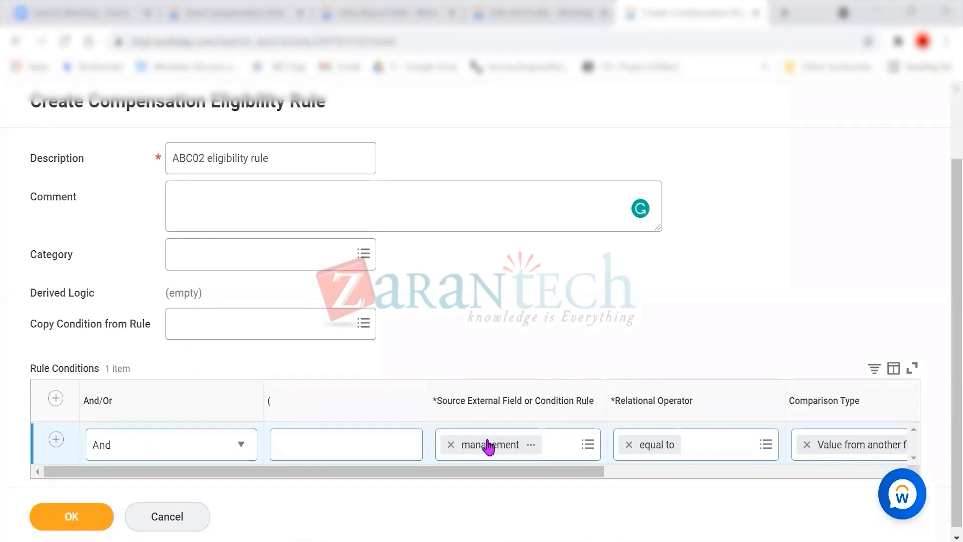
click(451, 444)
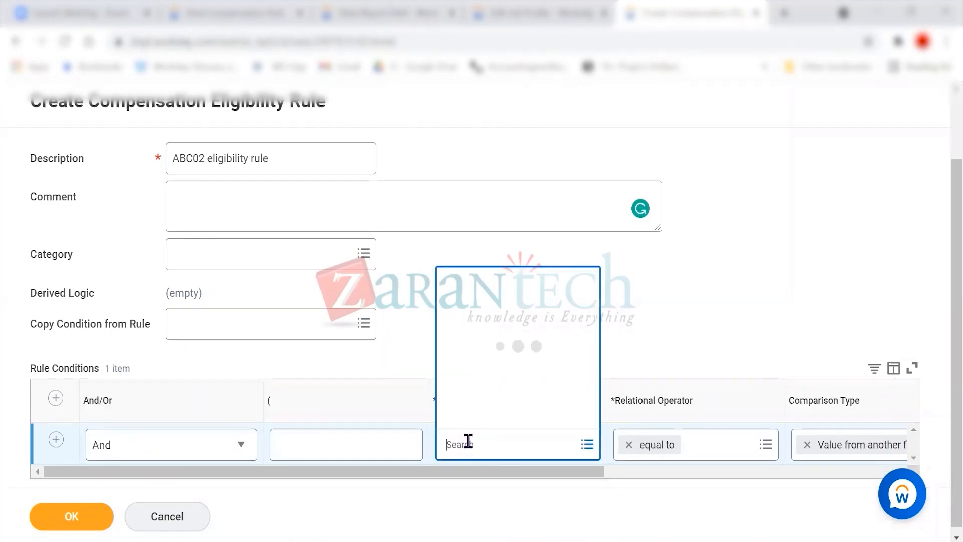
text(job profile)
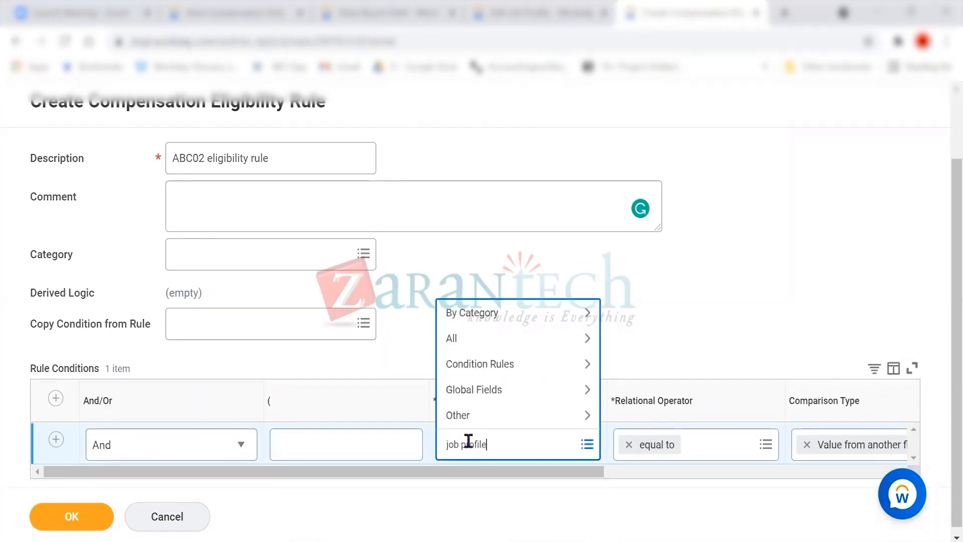
key(Return)
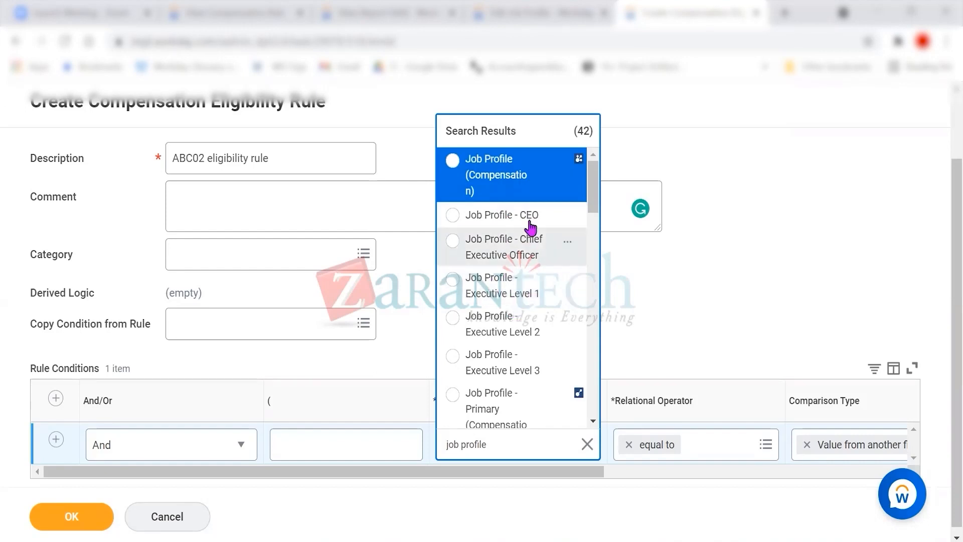
click(554, 163)
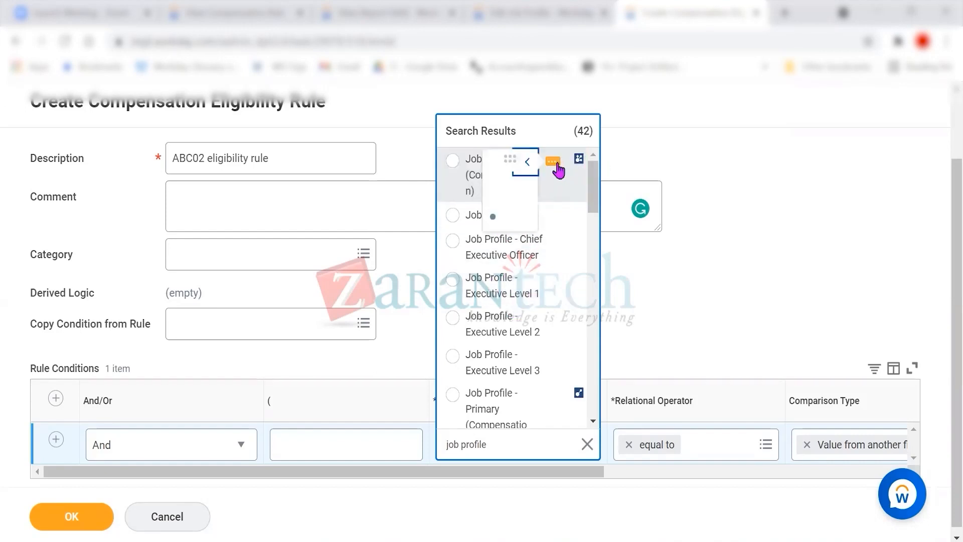
scroll(398, 333, down, 1)
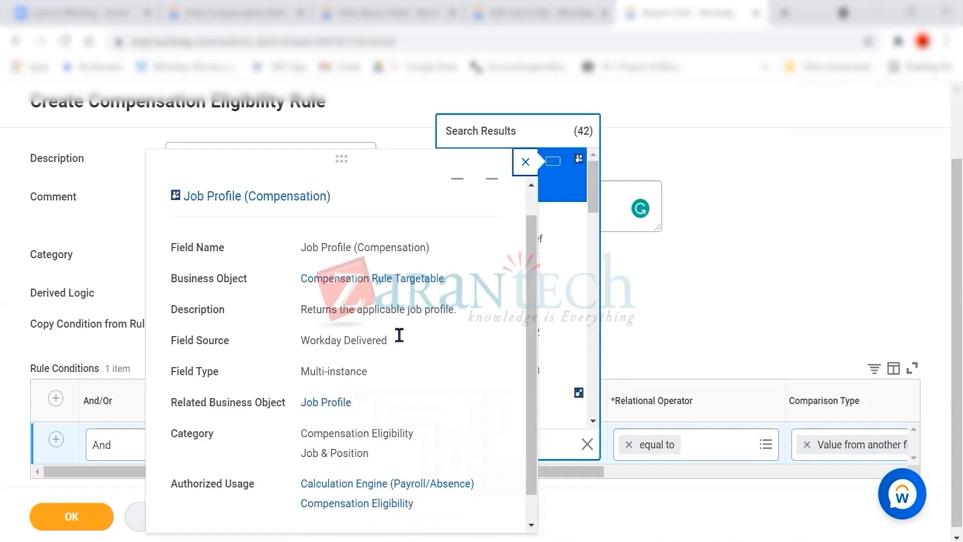
scroll(400, 337, down, 1)
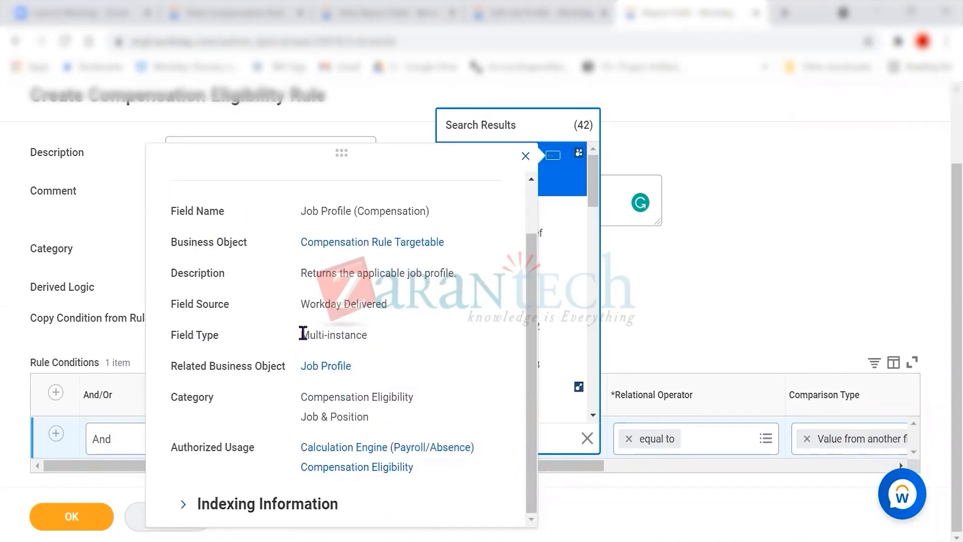
drag(301, 335, 366, 332)
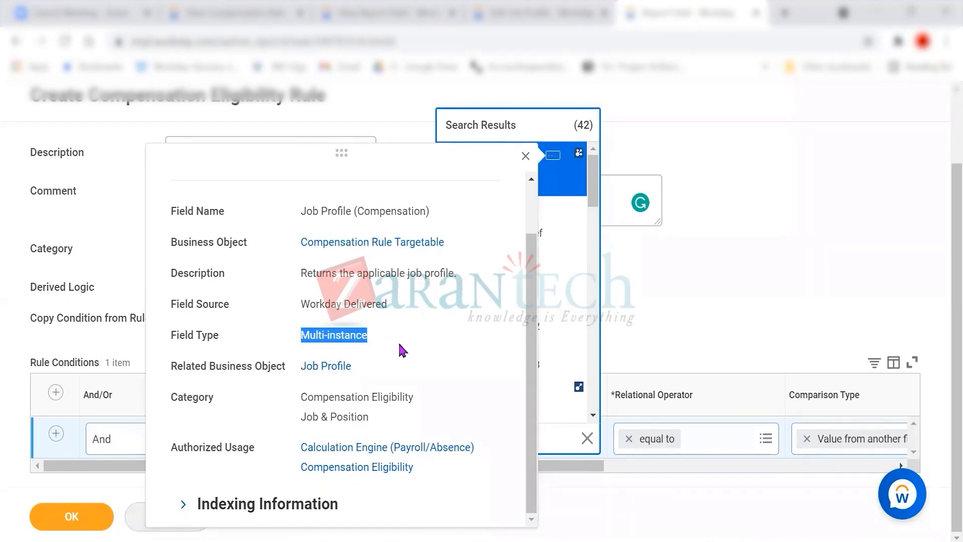
click(525, 155)
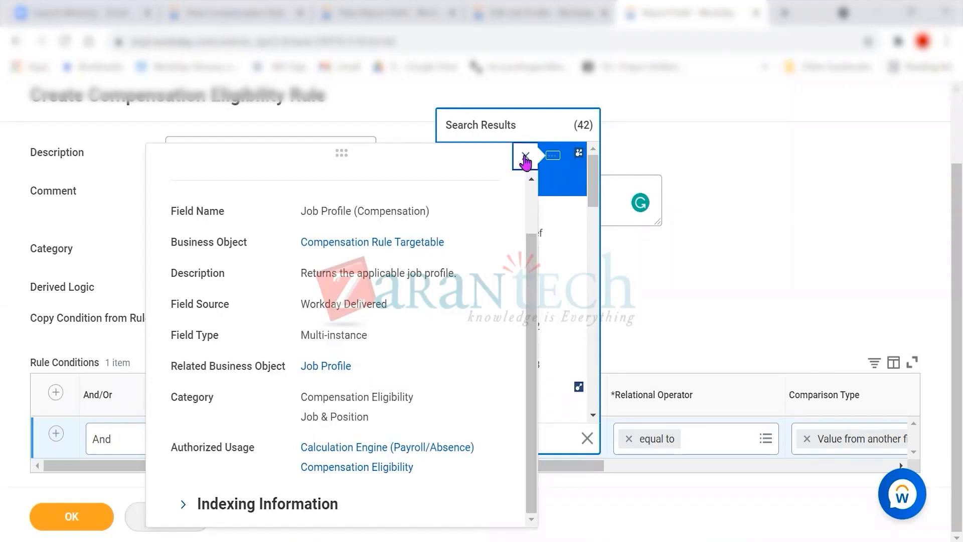
click(483, 161)
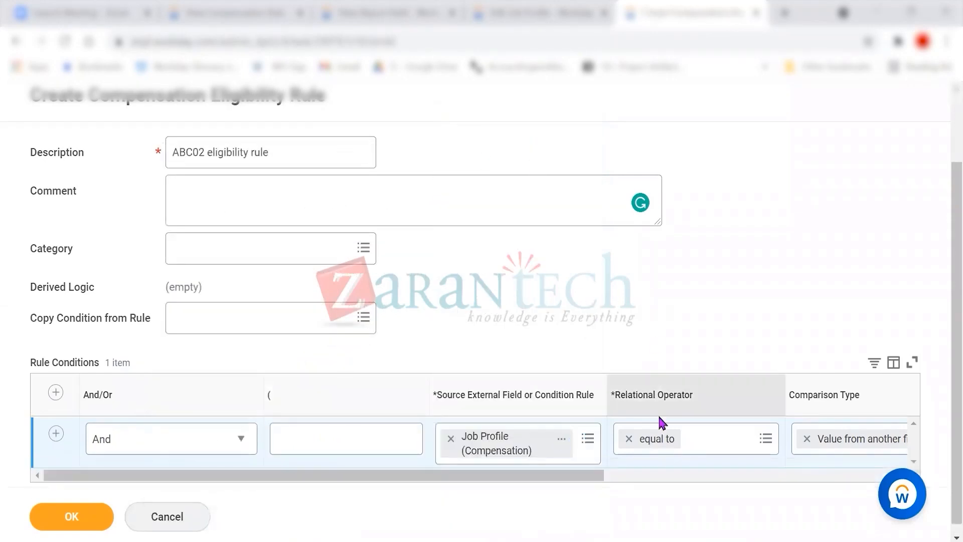
- Replace the Job Profile (Compensation) condition's relational operator with "any in the selection list" from the frequently used operators
click(628, 439)
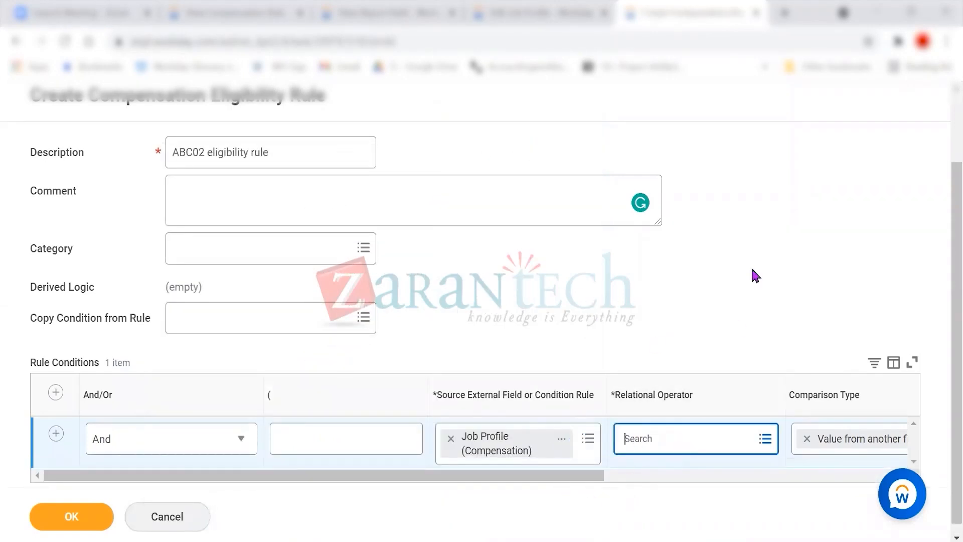
drag(603, 479, 726, 471)
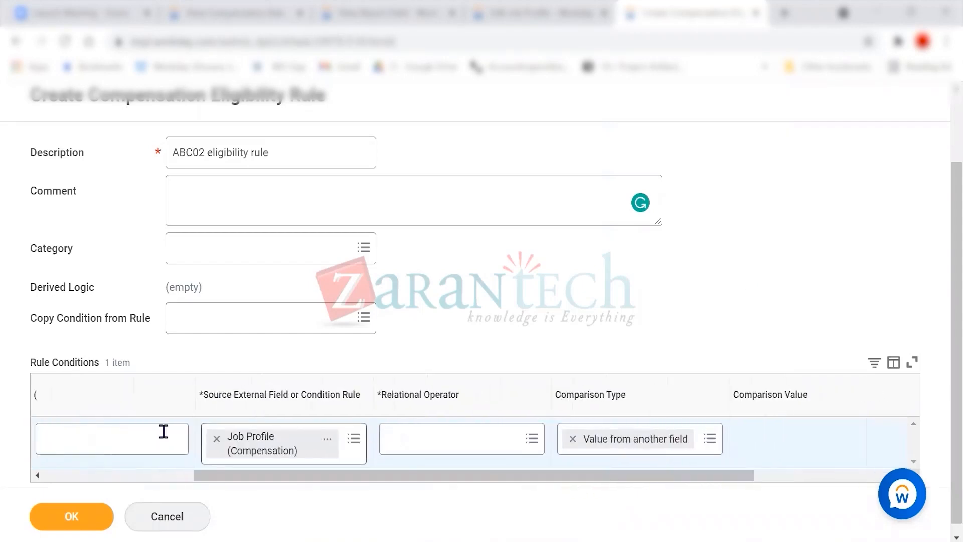
click(530, 439)
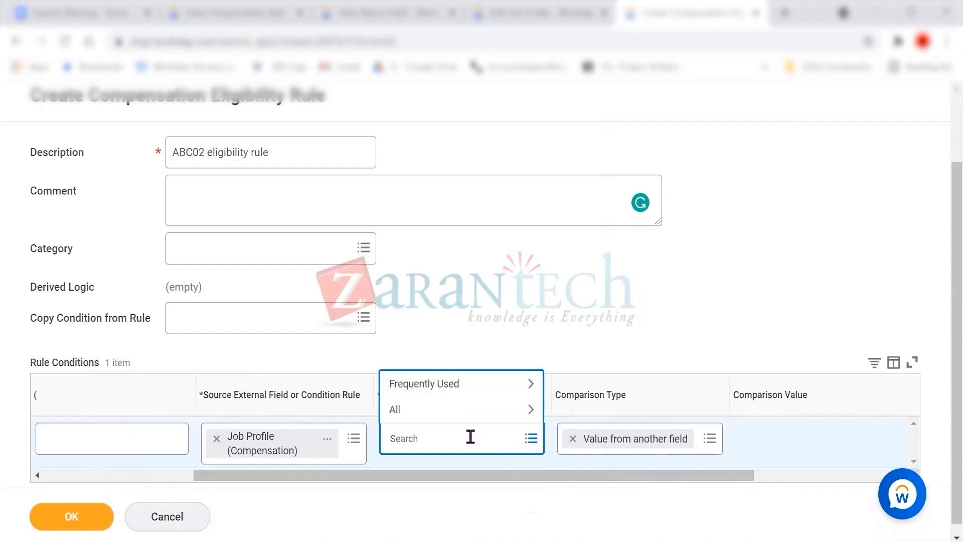
click(422, 415)
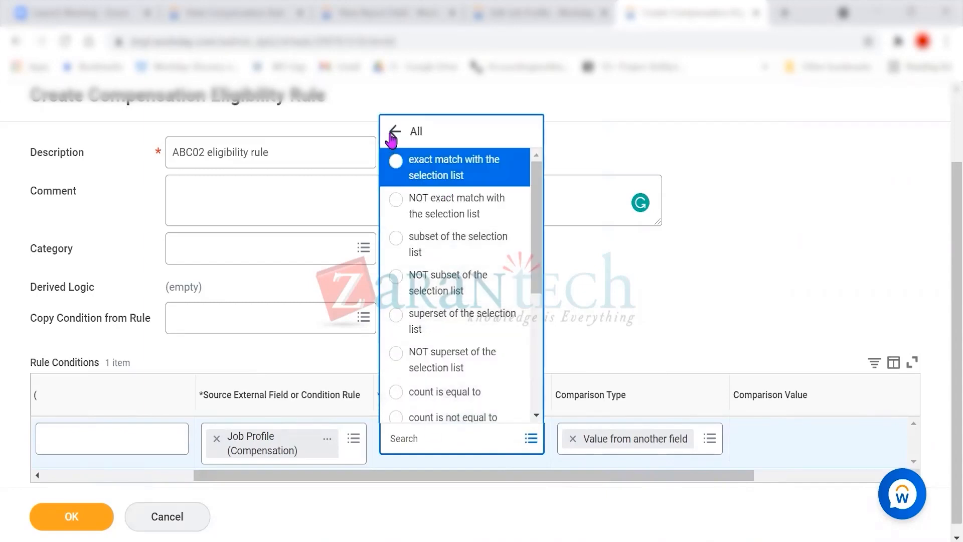
click(395, 131)
click(418, 391)
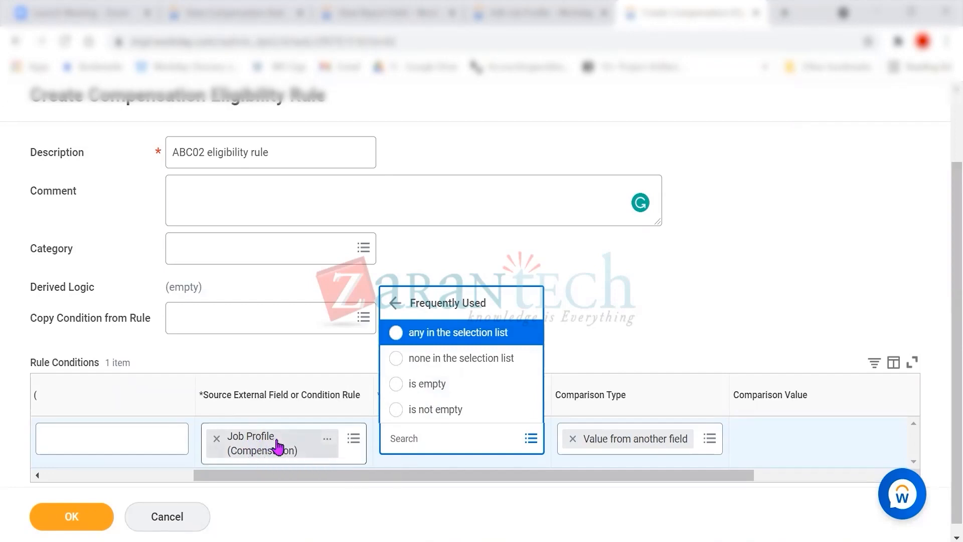
click(395, 334)
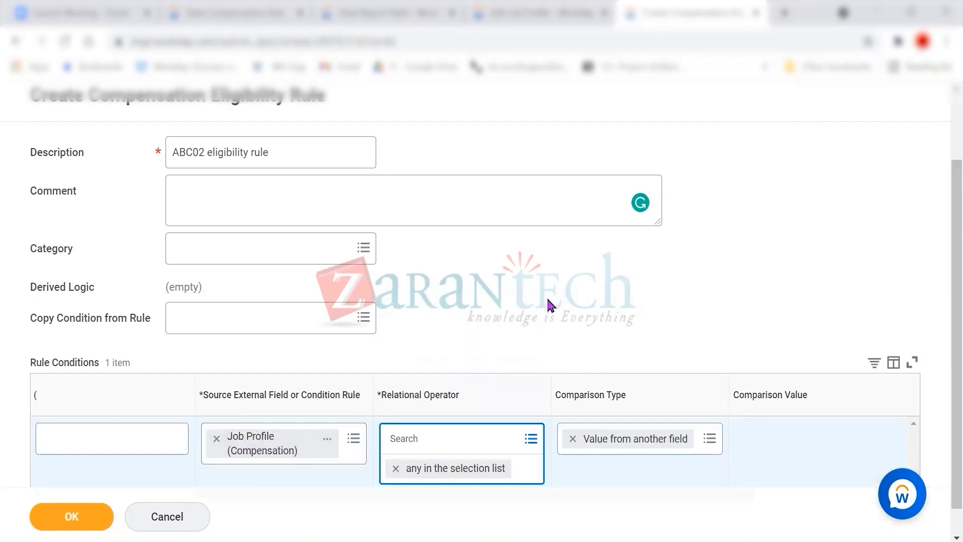
- Check the comparison values offered for the Job Profile condition and remove its "Value from another field" comparison type
drag(572, 476, 715, 474)
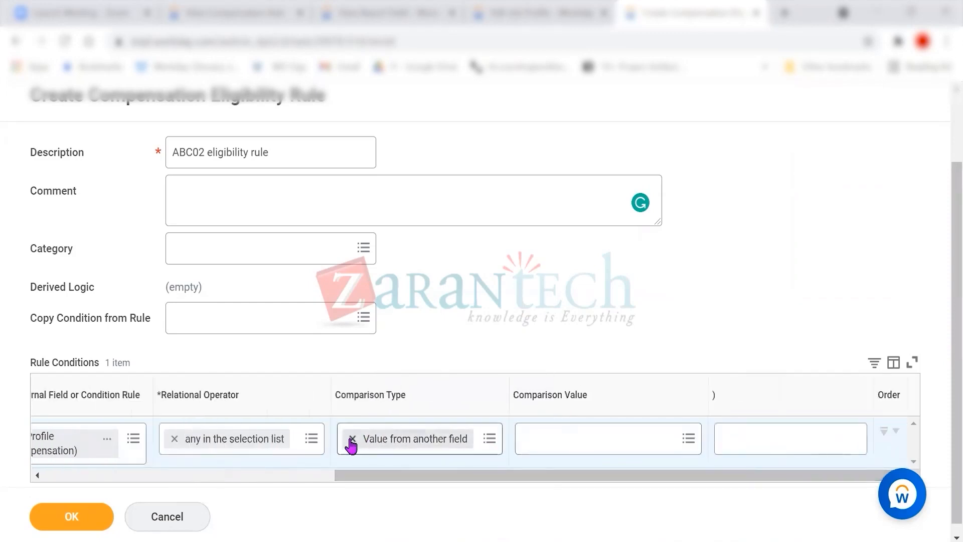
click(665, 439)
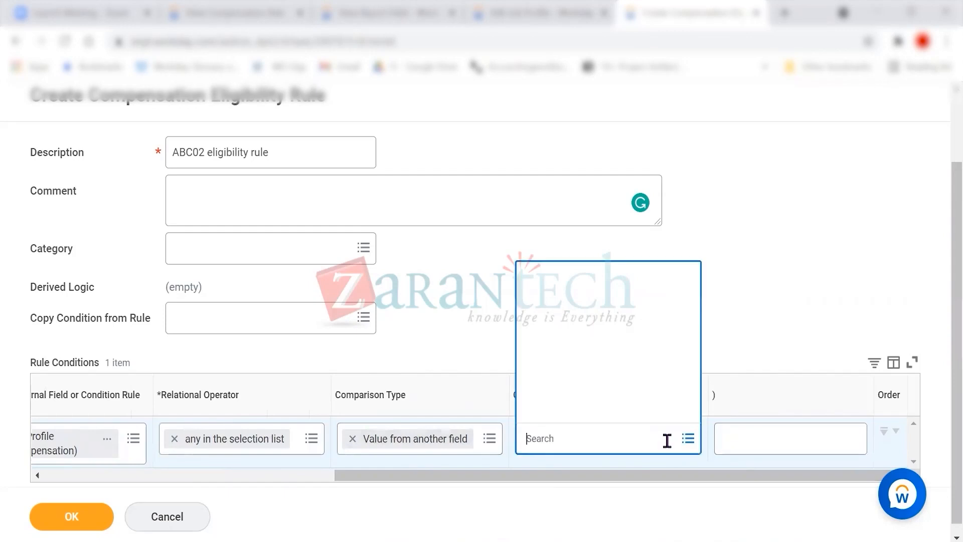
click(736, 295)
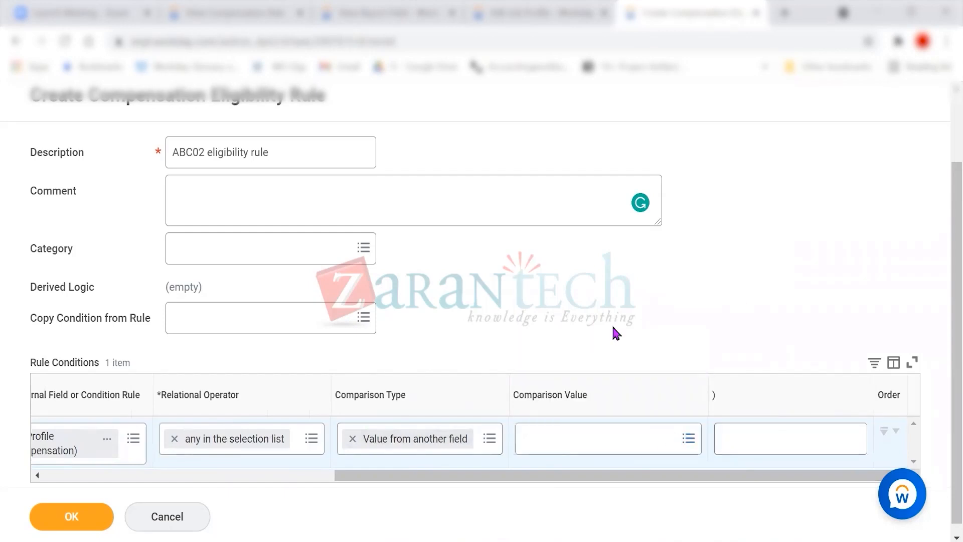
click(352, 439)
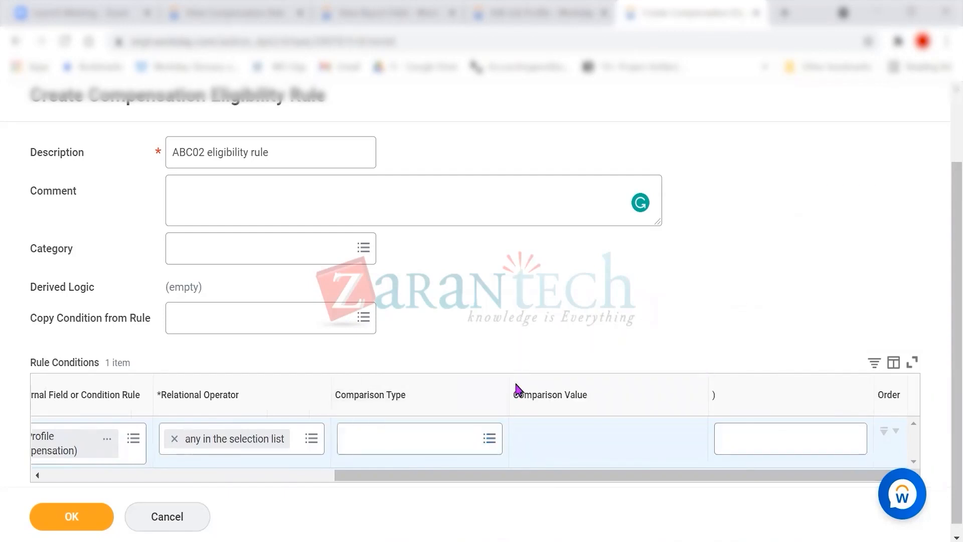
drag(512, 482, 362, 480)
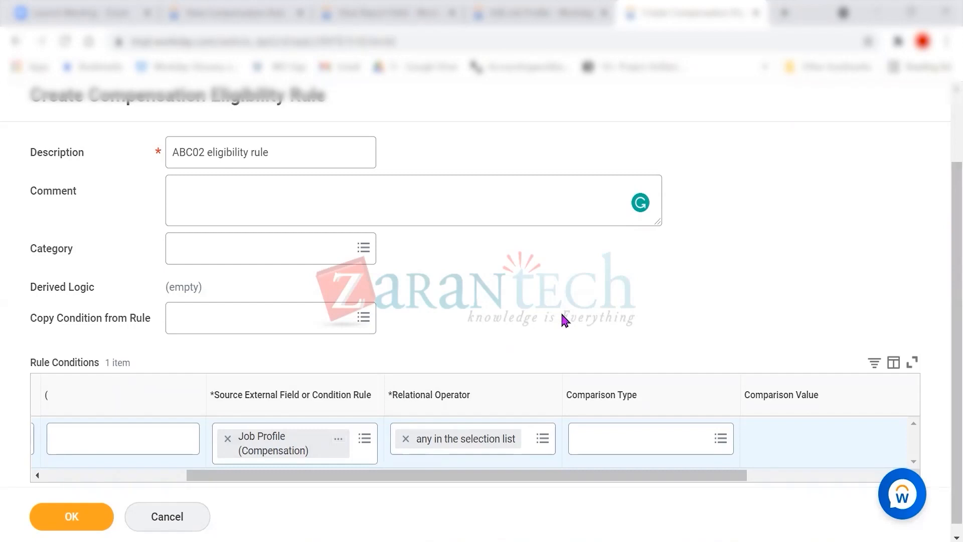
scroll(561, 319, down, 1)
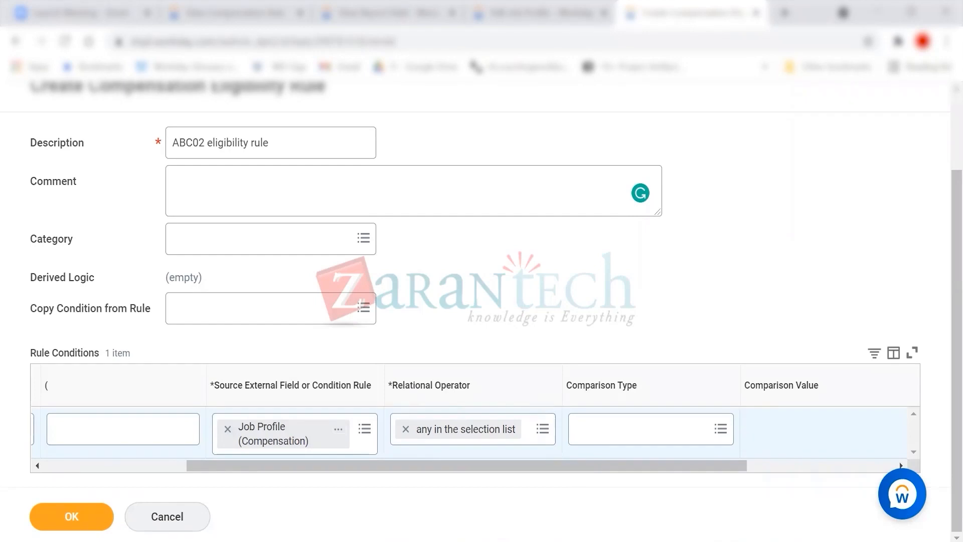
- Switch to the Core Compensation Word document and add the line "Exempt and non exempt- eligibility rule" below the last screenshot
key(alt+Tab)
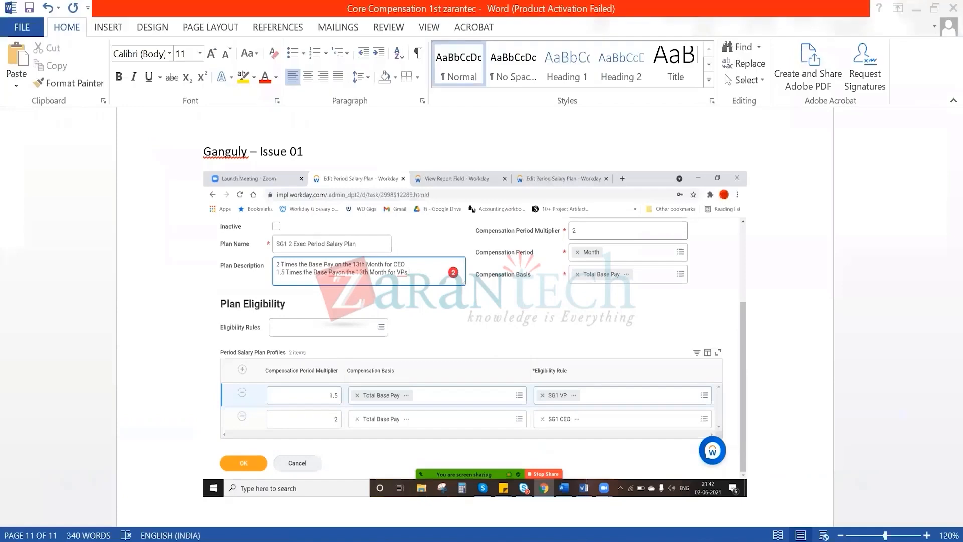
scroll(298, 357, down, 3)
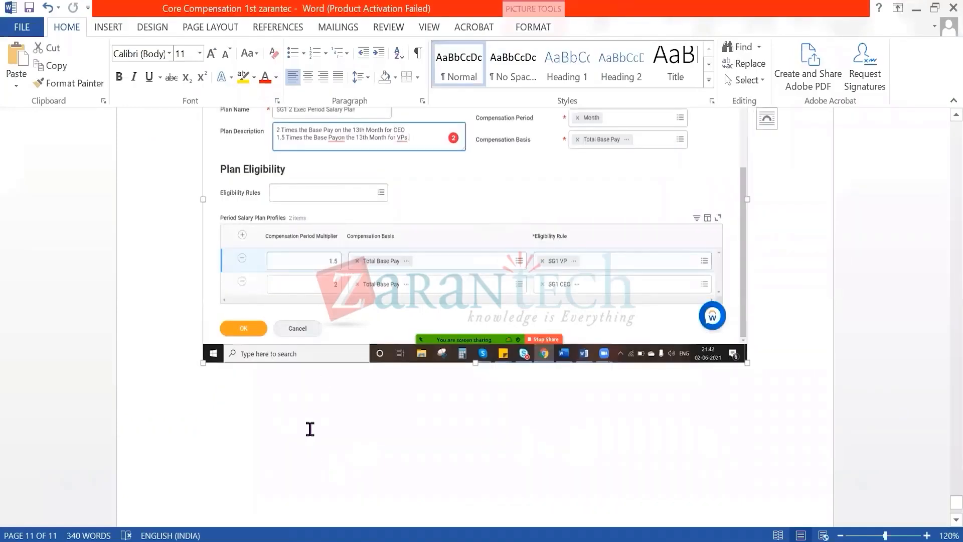
text(ex)
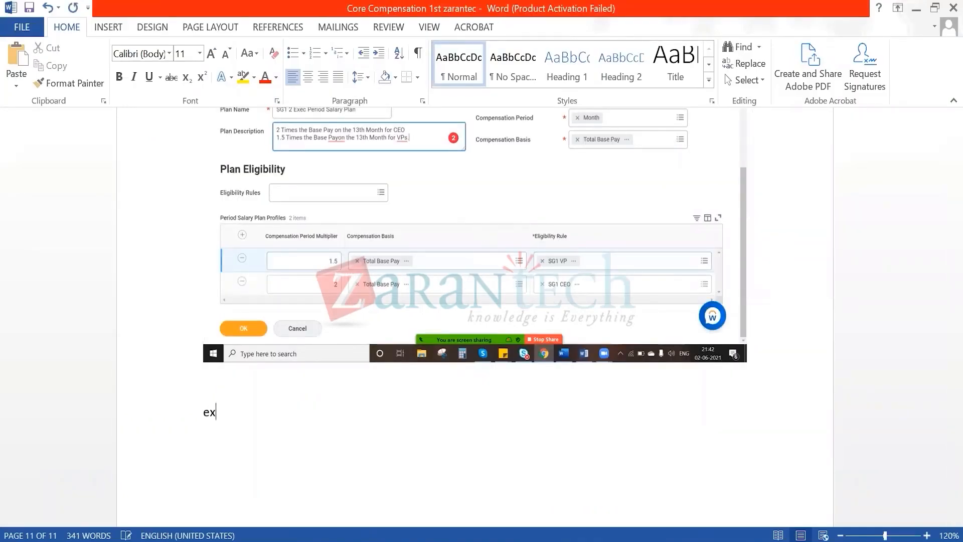
text(empt and non exempt)
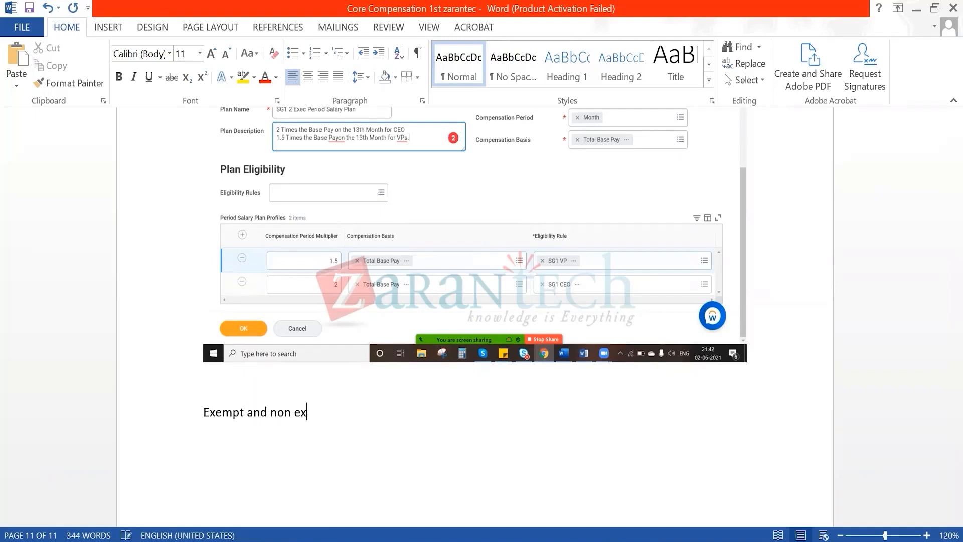
text(- eligibility )
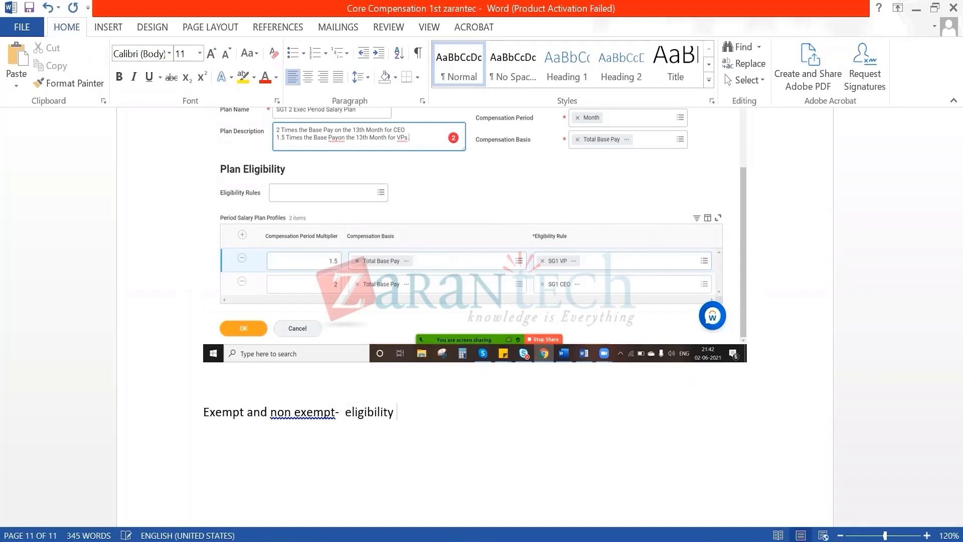
text(rule)
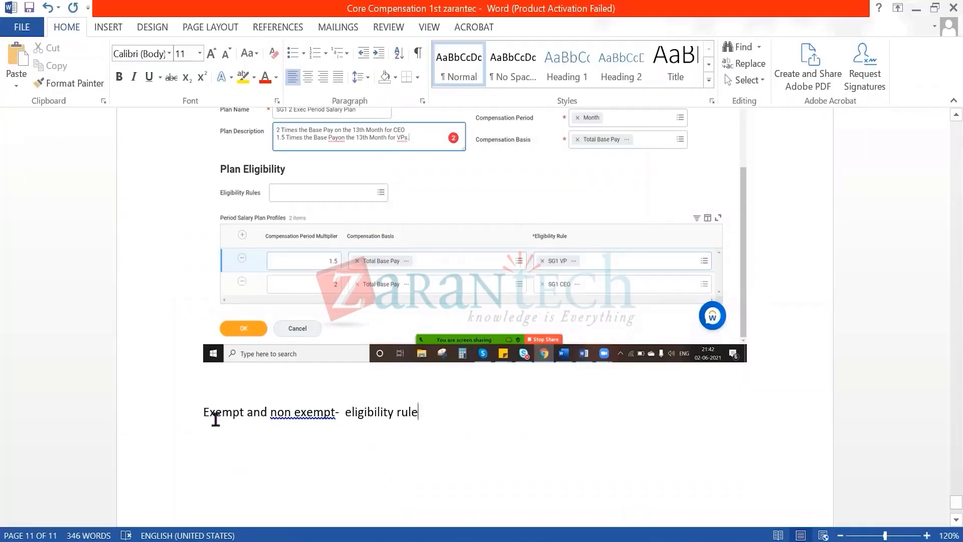
- Color the exempt note red, insert "comp" before "eligibility rule" and save the document
click(215, 415)
drag(206, 415, 425, 415)
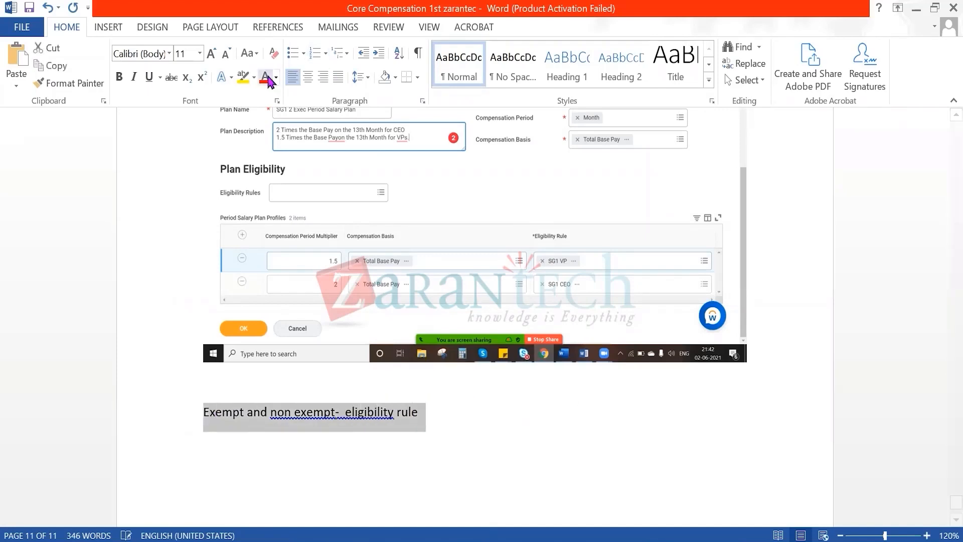
click(322, 420)
click(349, 413)
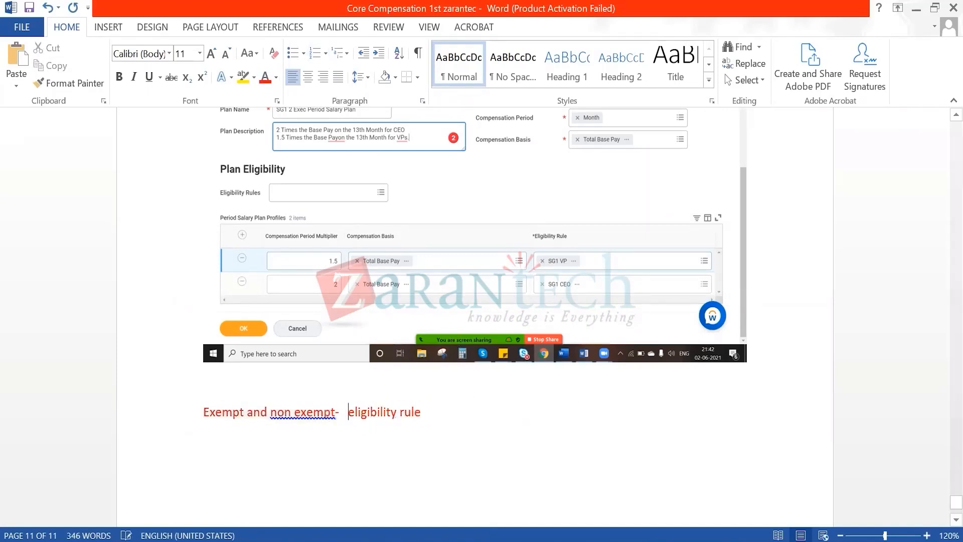
text(comp)
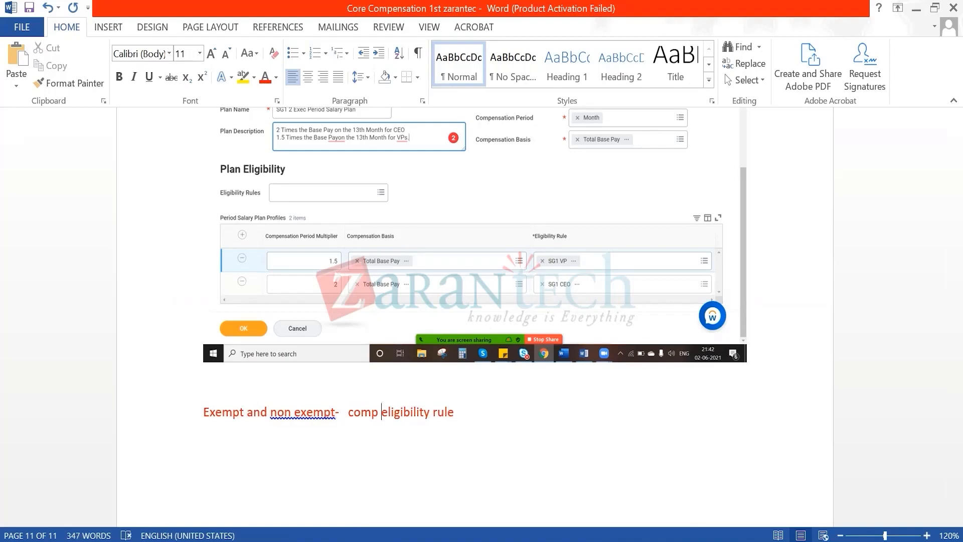
key(ctrl+s)
- Add a hyphen between "non" and "exempt" in the red note and save the document
click(295, 411)
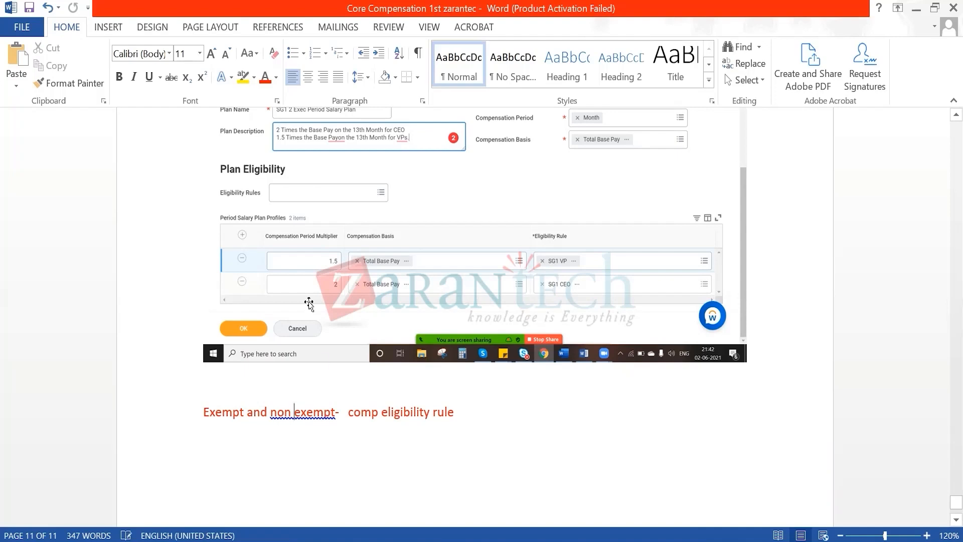
text(-)
click(485, 396)
click(501, 415)
key(ctrl+s)
- Switch back to Workday, set the condition's comparison type to "Value specified in this filter" and browse the available comparison values
key(alt+Tab)
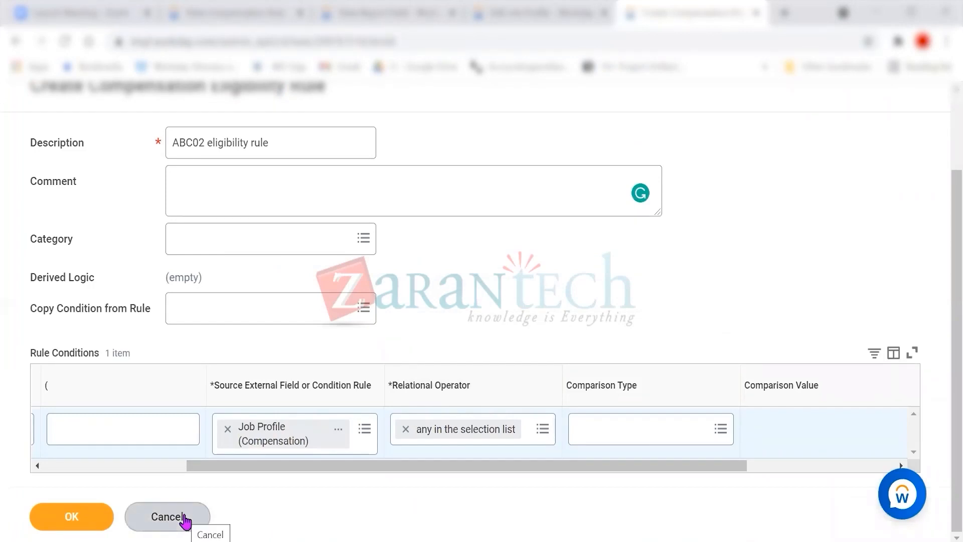
click(722, 427)
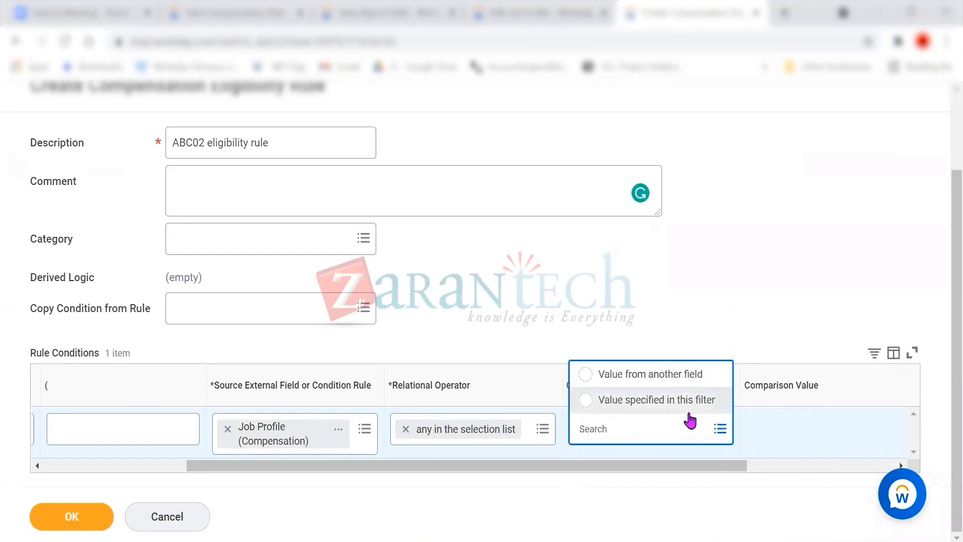
click(690, 401)
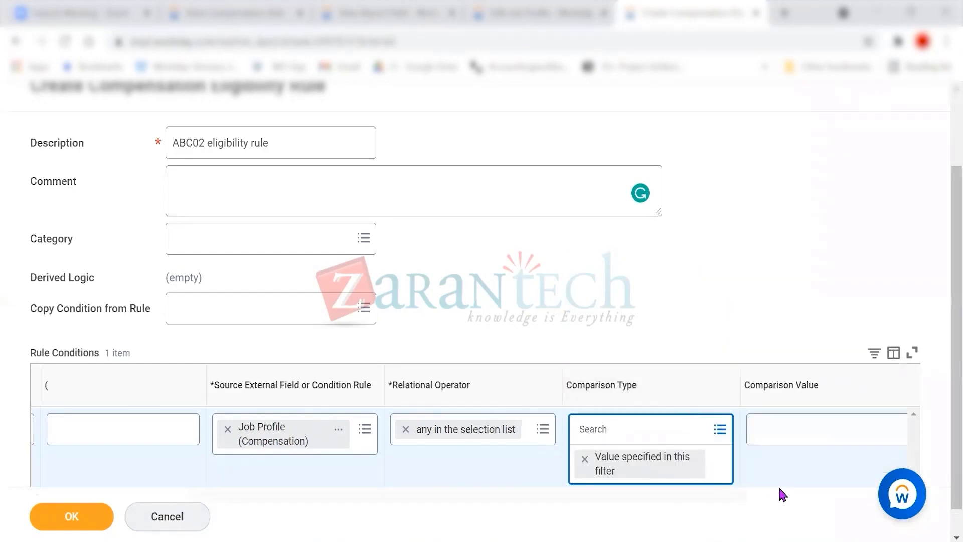
click(795, 421)
scroll(863, 256, down, 2)
scroll(863, 256, down, 10)
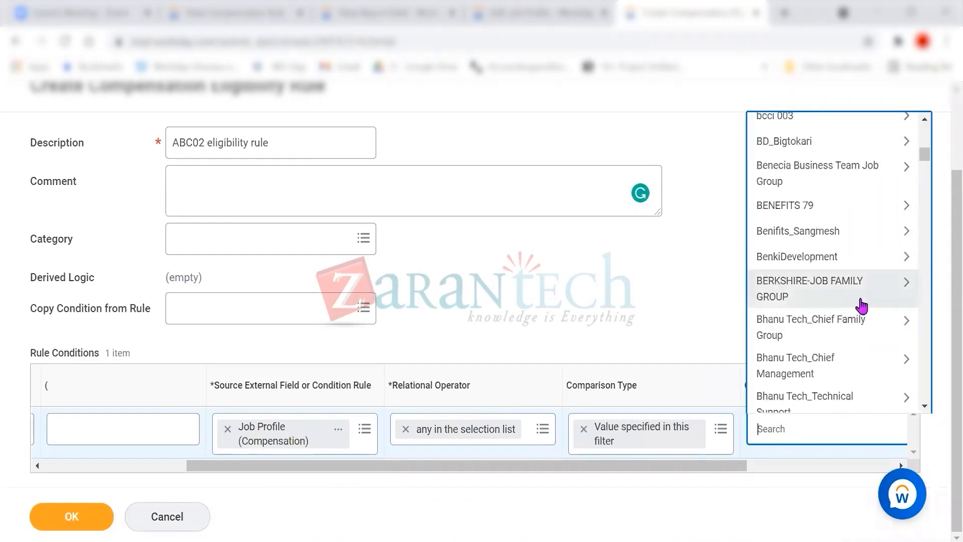
scroll(861, 307, down, 8)
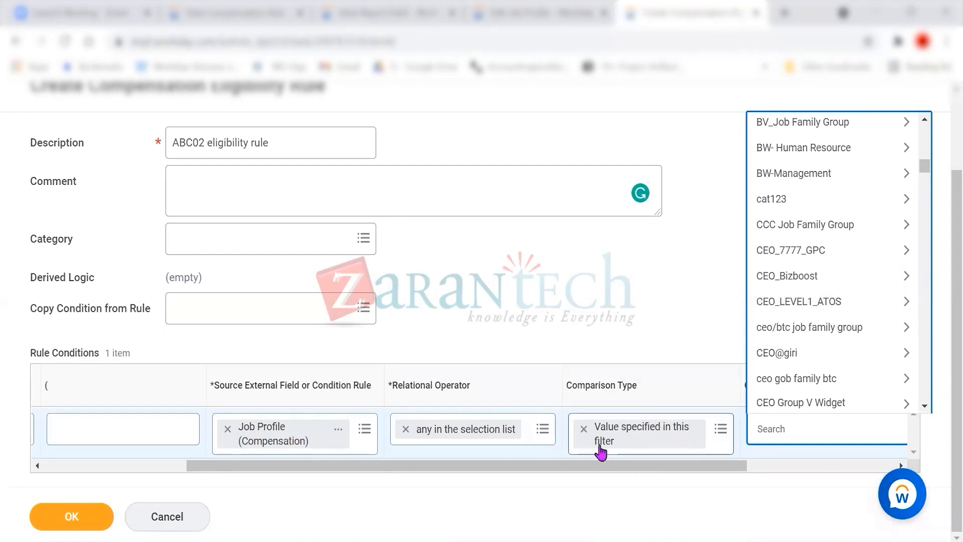
- Search the comparison values for "SG1", add SG1 CEO and SG1 VP of Human Resources, and review the condition row
click(515, 467)
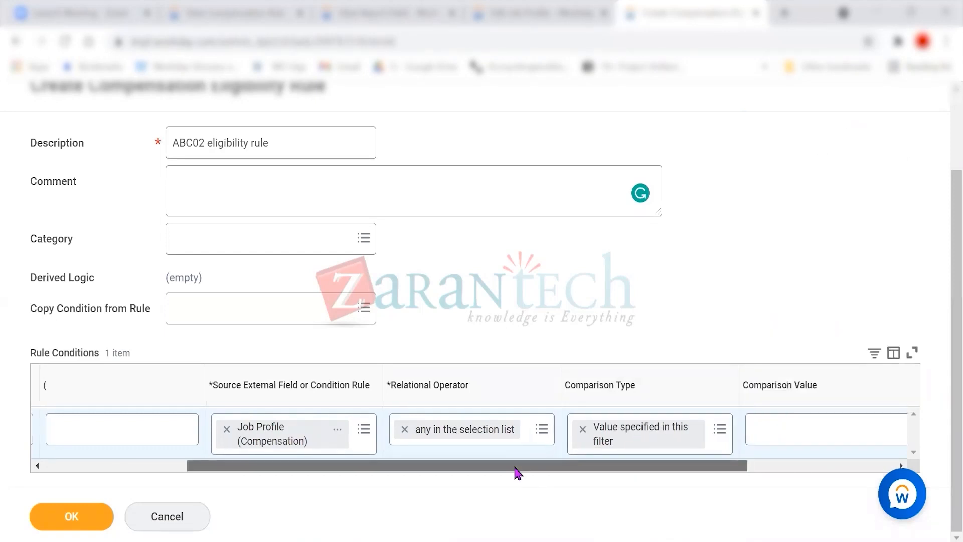
drag(515, 467, 553, 467)
click(742, 439)
click(715, 460)
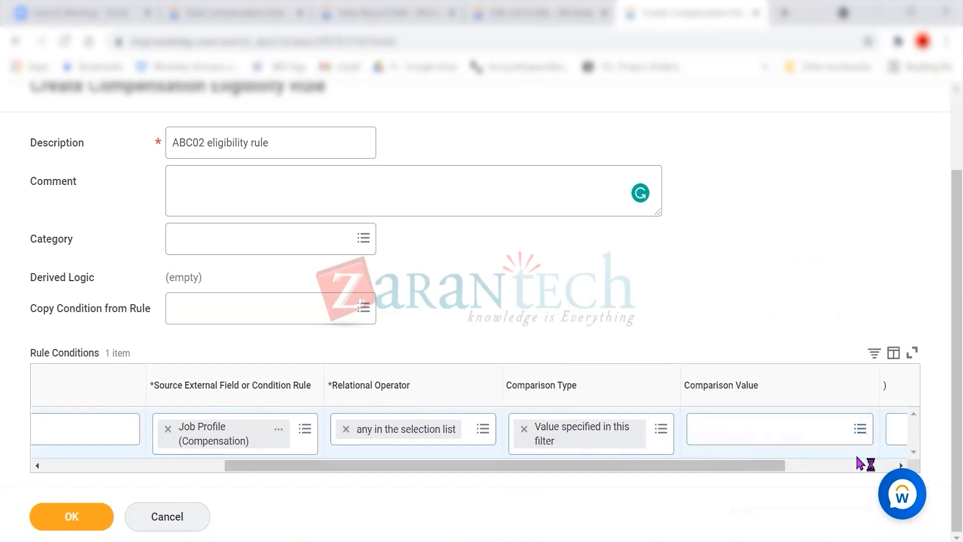
drag(775, 467, 823, 463)
click(591, 426)
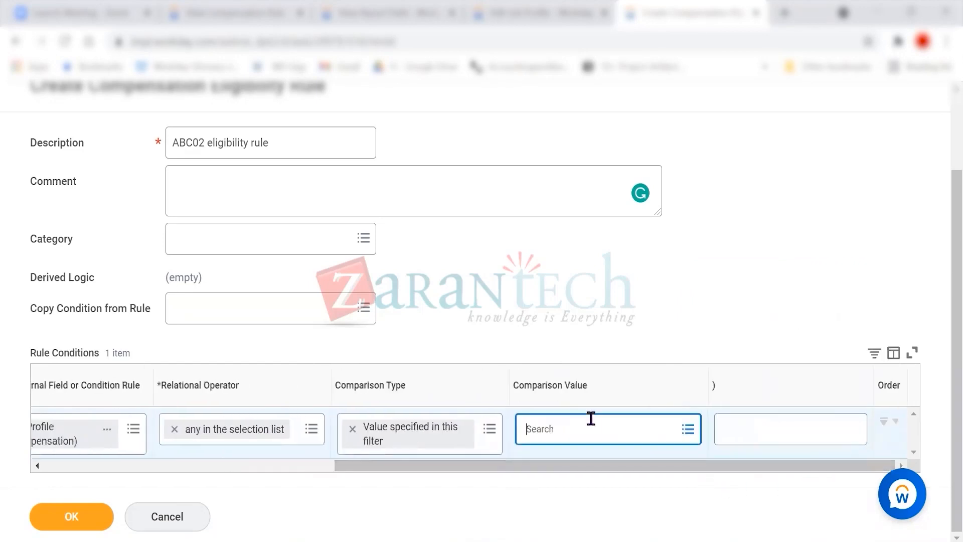
text(SG1)
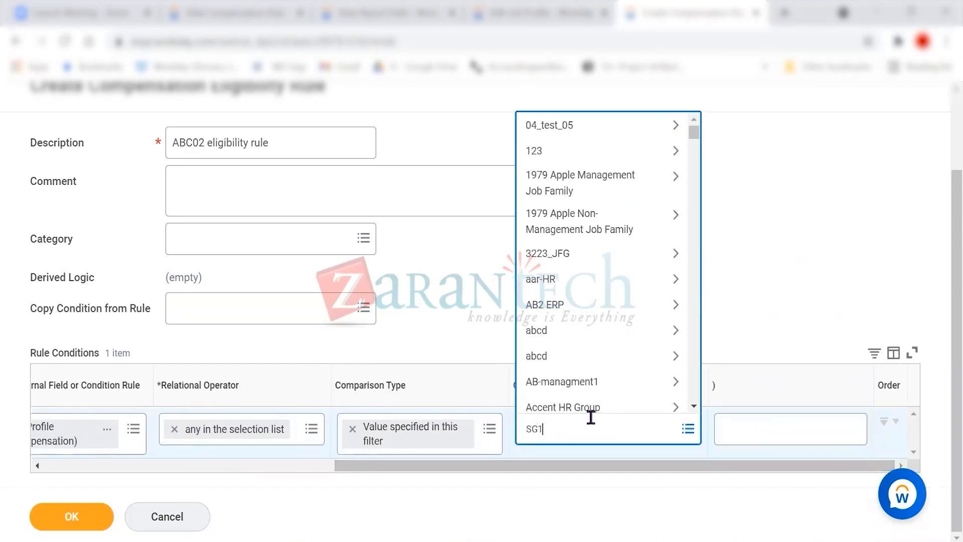
key(Return)
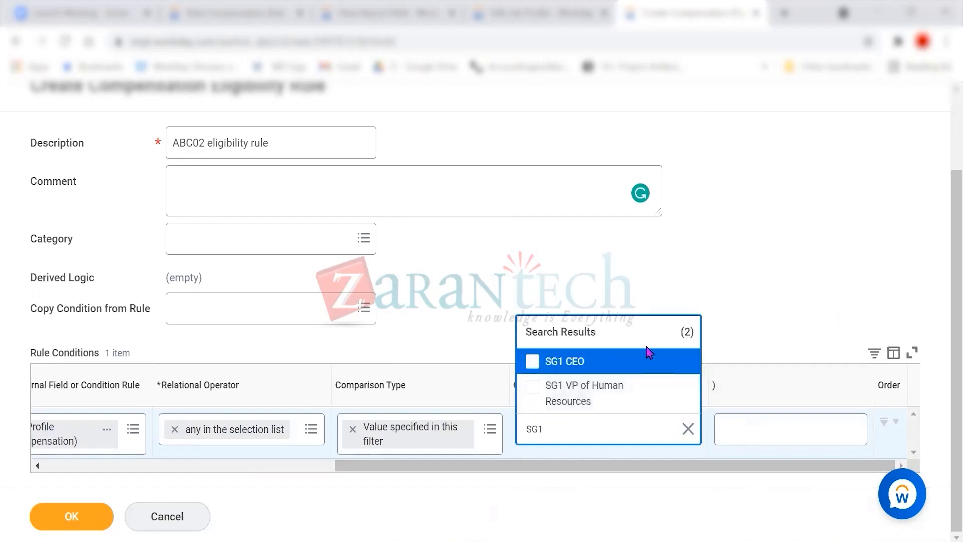
click(583, 362)
click(534, 362)
click(532, 387)
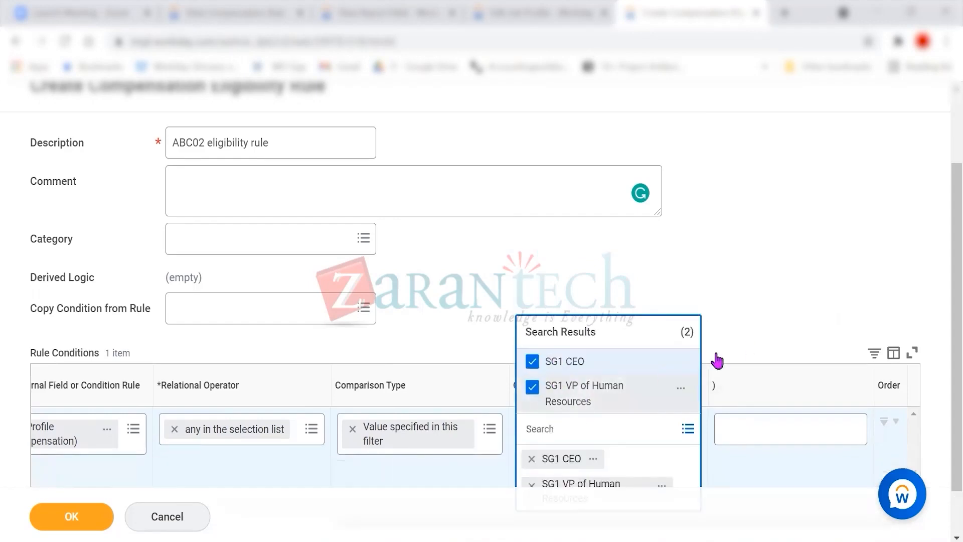
click(780, 307)
scroll(787, 326, down, 1)
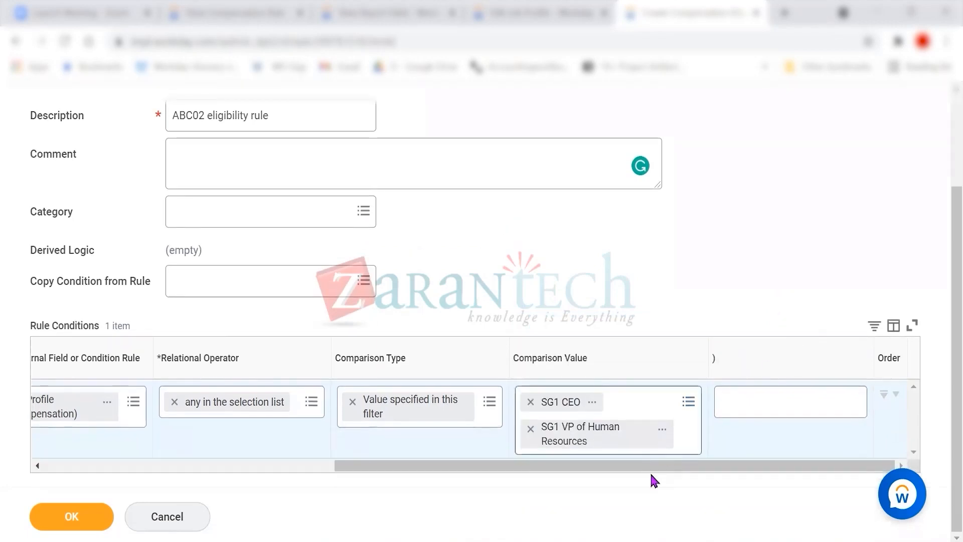
drag(648, 470, 450, 472)
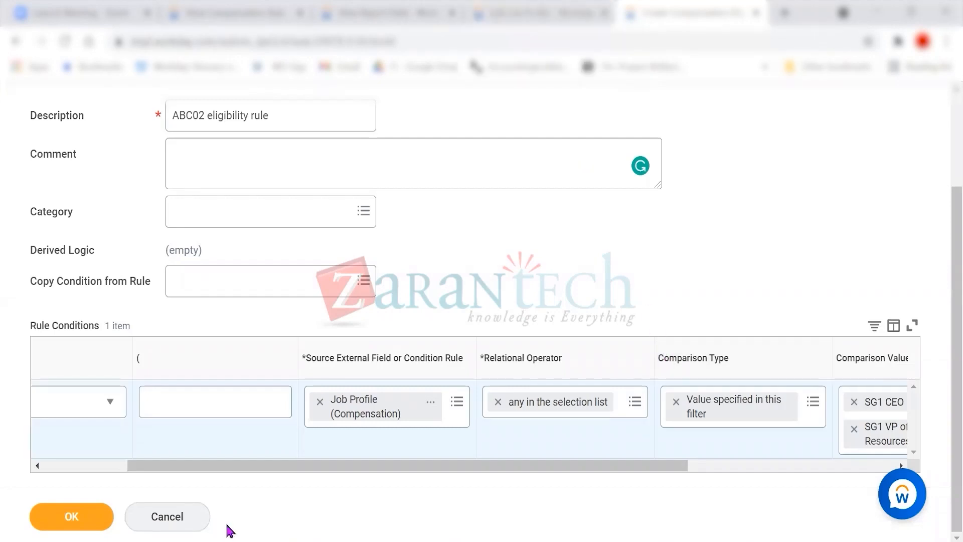
- Cancel the ABC02 eligibility rule, discard its changes, and return to the open SG1 VP of Human Resources job profile
click(182, 518)
click(416, 348)
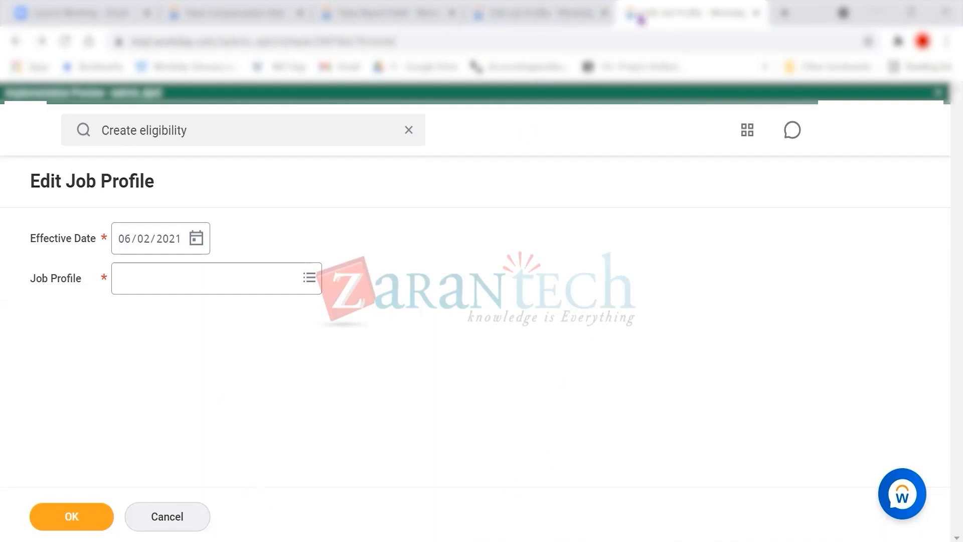
click(509, 23)
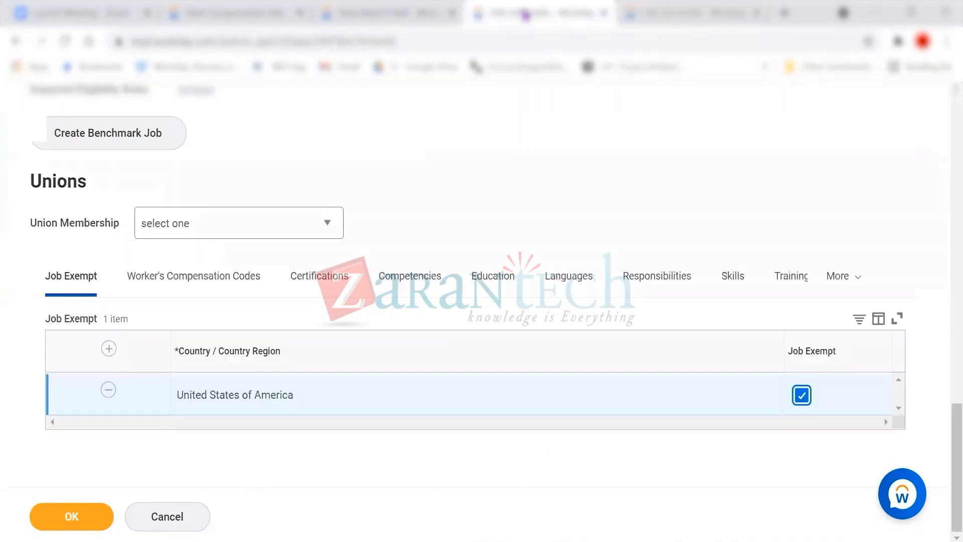
scroll(580, 329, up, 10)
scroll(716, 218, up, 8)
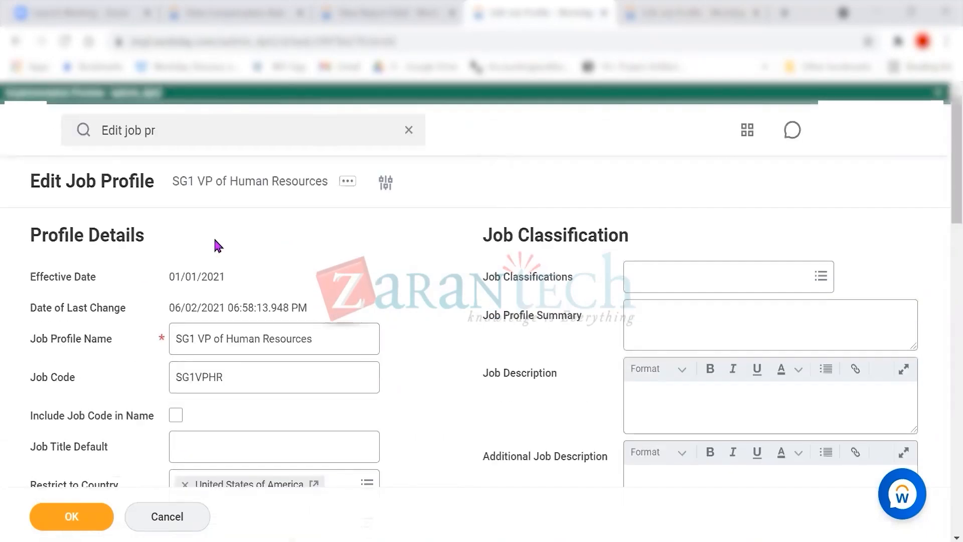
- Search for "create job", discard the open profile's edits, and open the Create Job Profile task
click(152, 125)
drag(155, 130, 76, 137)
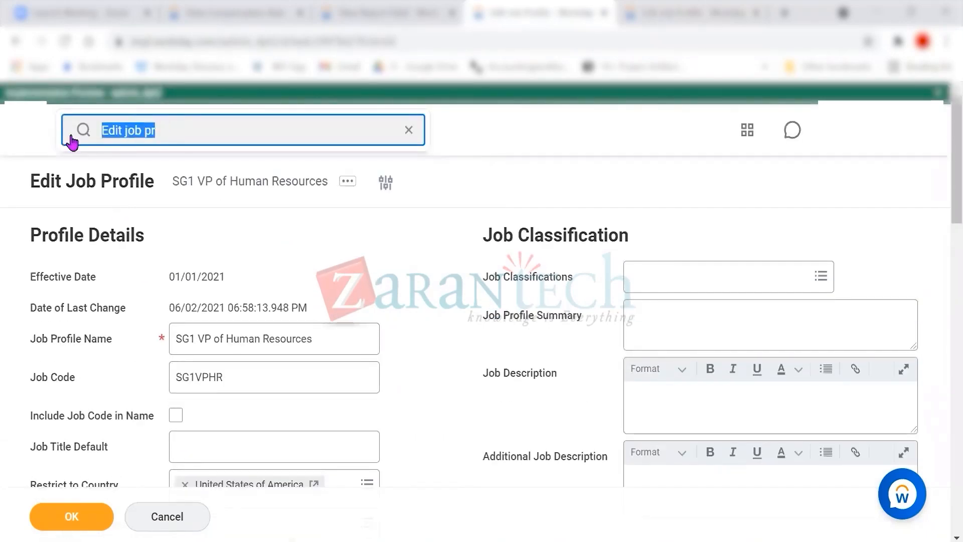
text(create job)
key(Return)
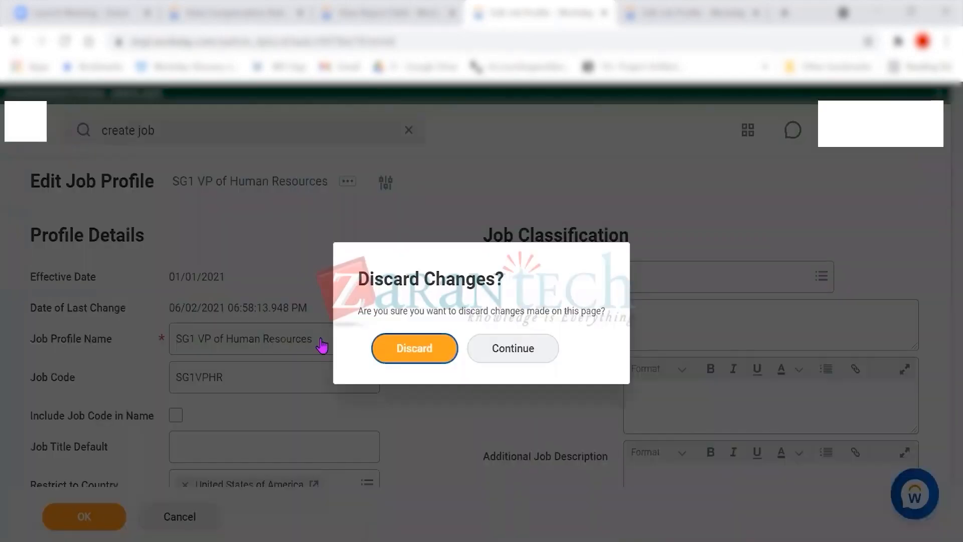
click(448, 358)
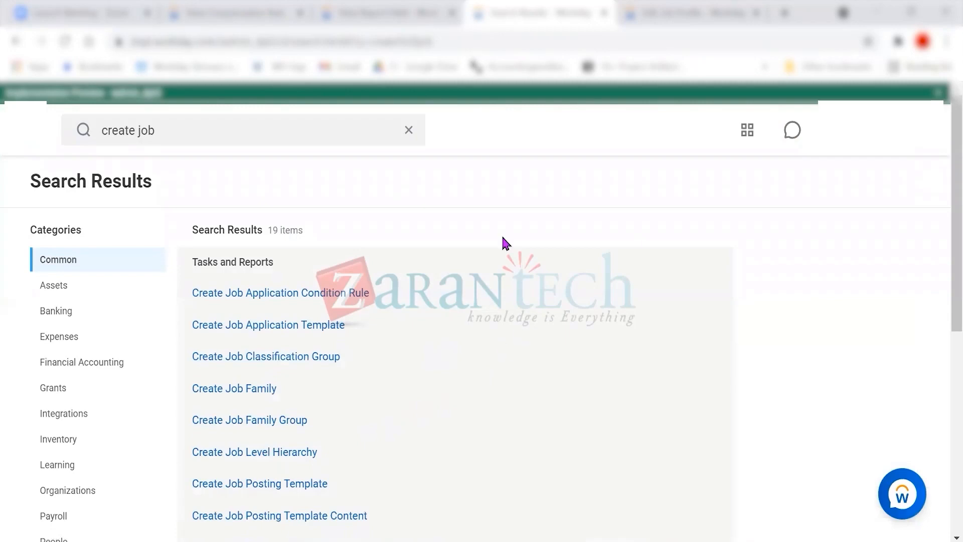
scroll(406, 406, down, 5)
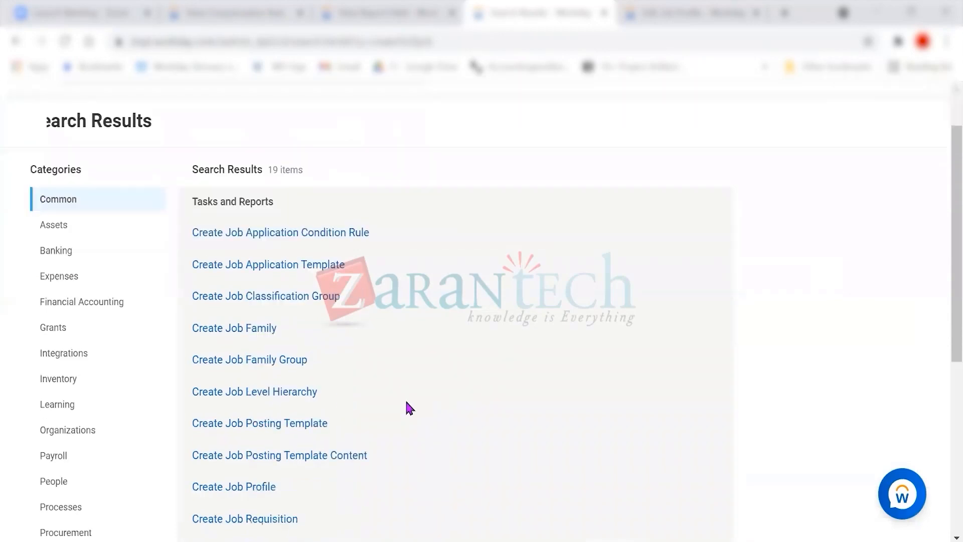
scroll(406, 404, down, 3)
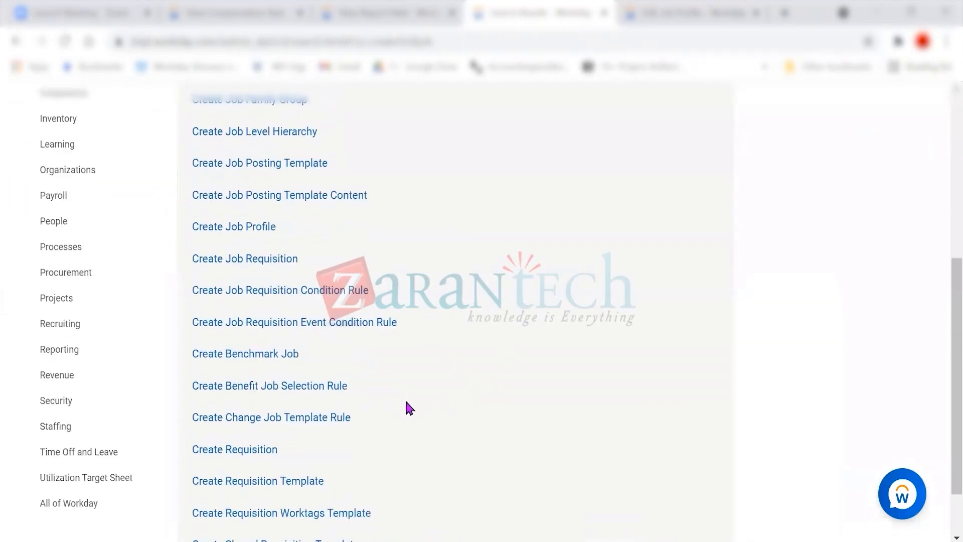
scroll(412, 404, up, 3)
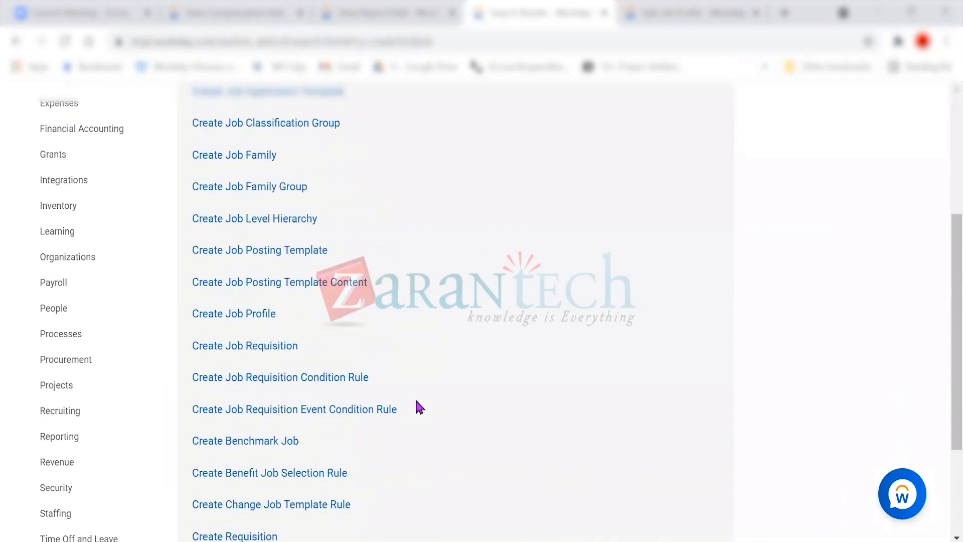
click(234, 315)
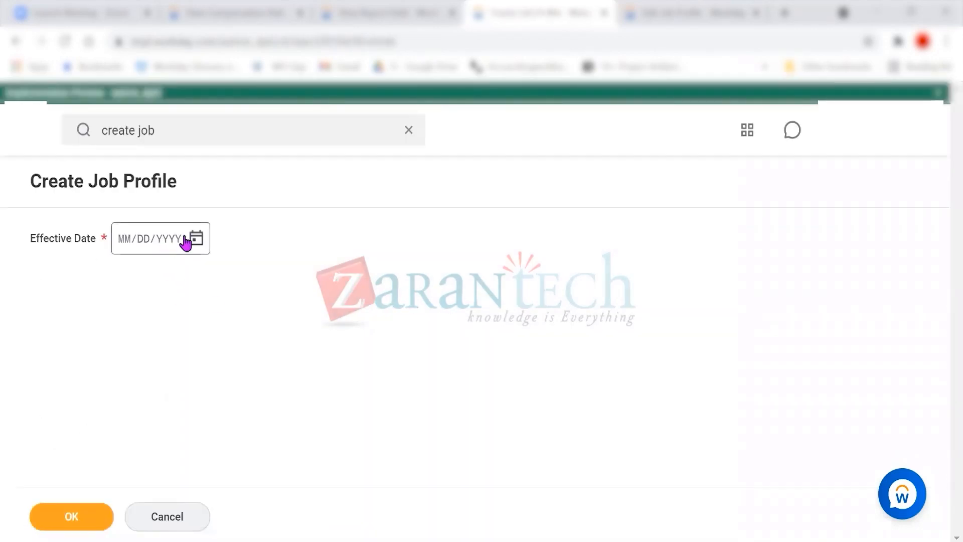
- Start the new job profile with the effective date 06/01/2021
click(195, 238)
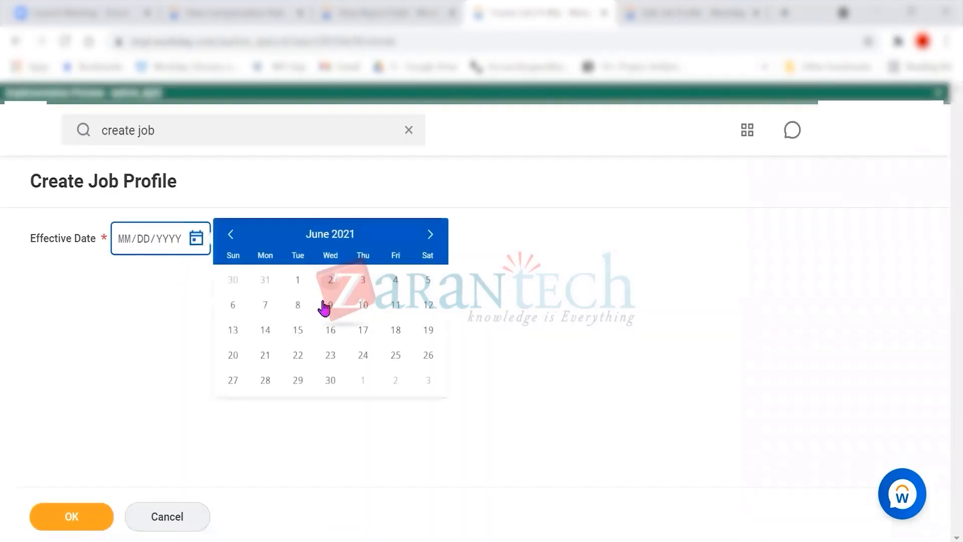
click(299, 280)
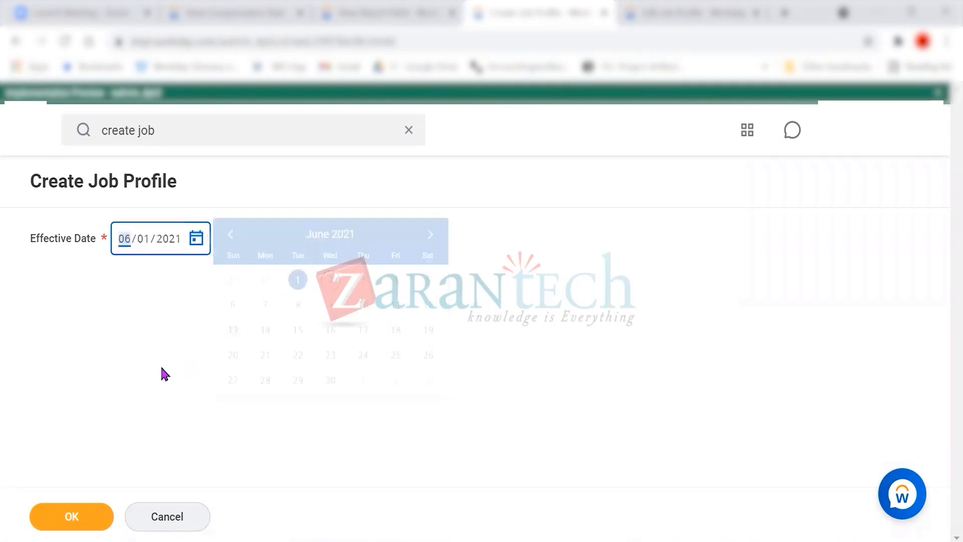
click(69, 521)
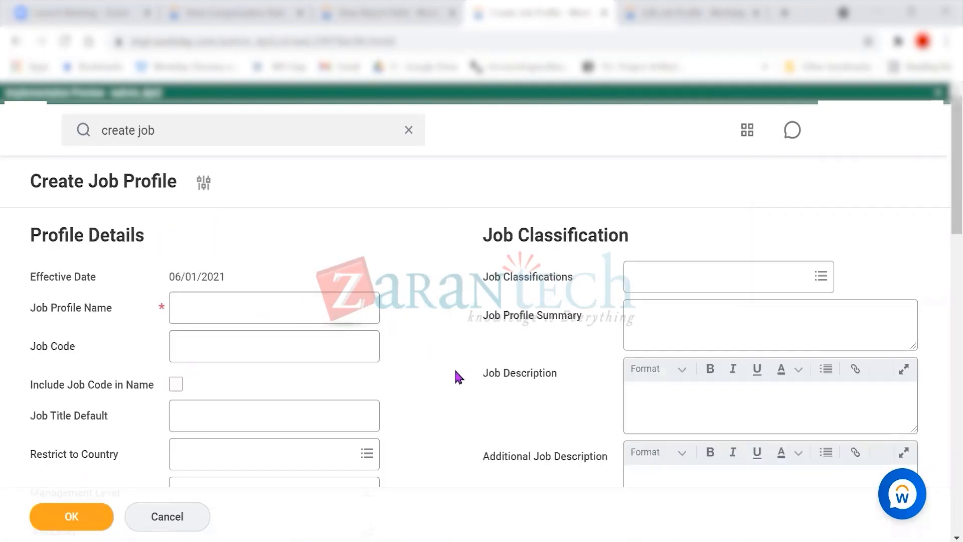
- Check the Job Exempt and Worker's Compensation Codes sections, then clear and reselect Job Exempt for United States of America
scroll(458, 320, down, 9)
scroll(594, 303, down, 10)
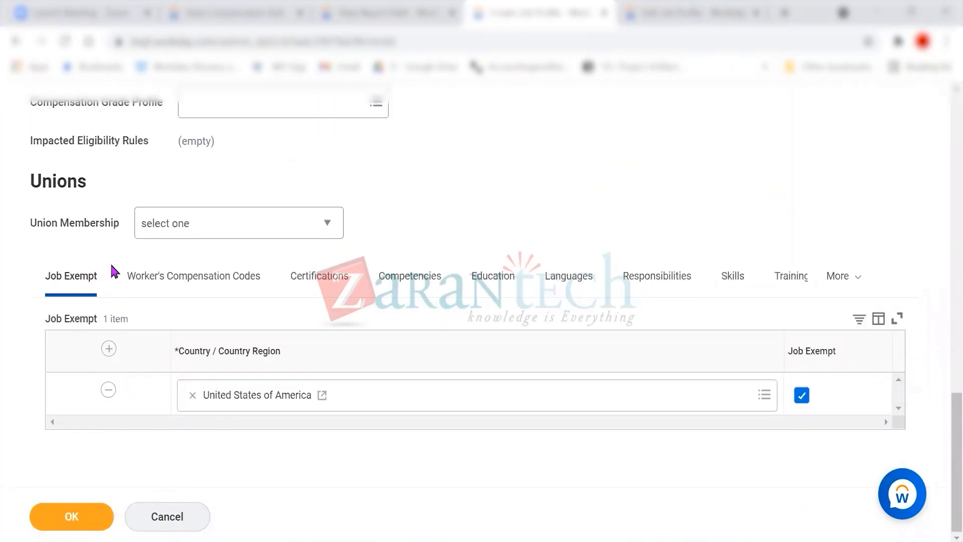
click(200, 278)
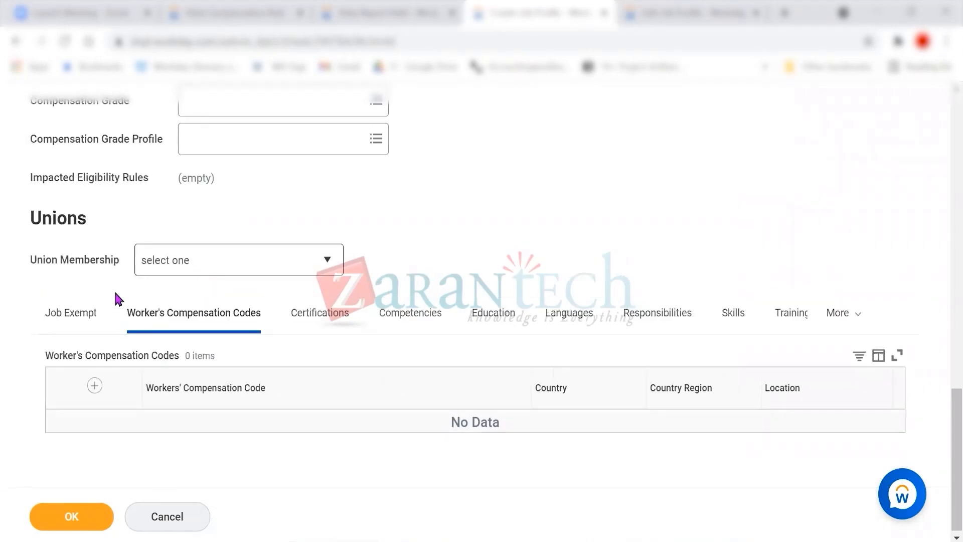
click(53, 316)
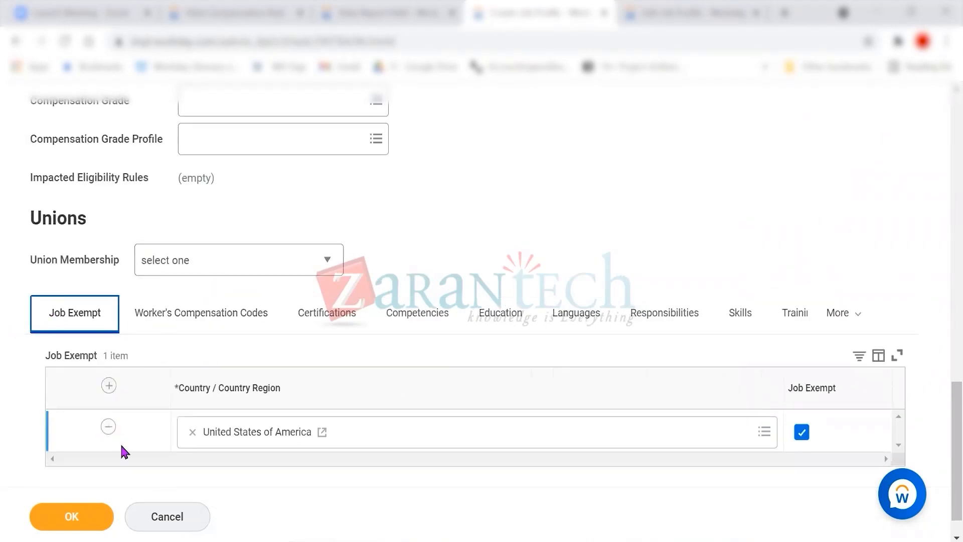
click(801, 432)
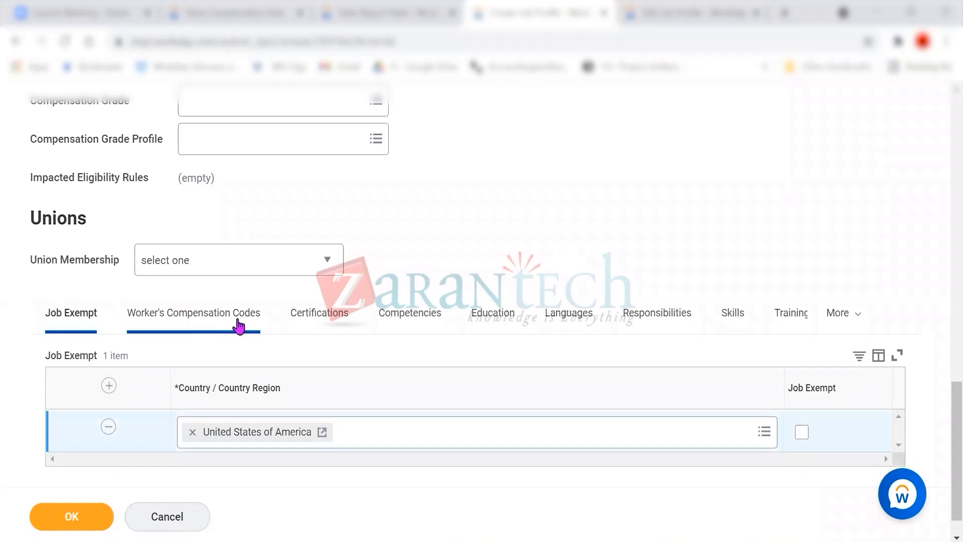
click(800, 432)
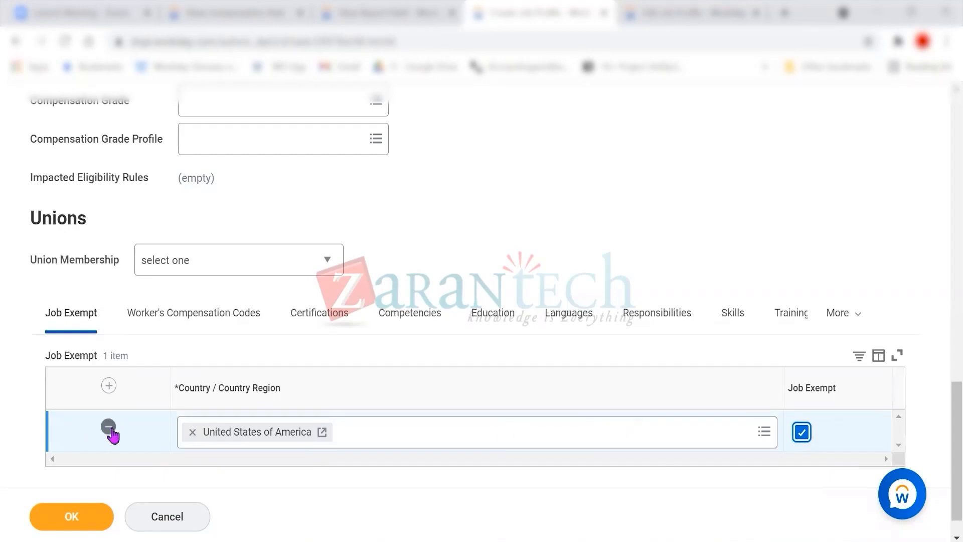
- Remove the existing Job Exempt row, add a new one for United States of America, and mark it job exempt
click(108, 427)
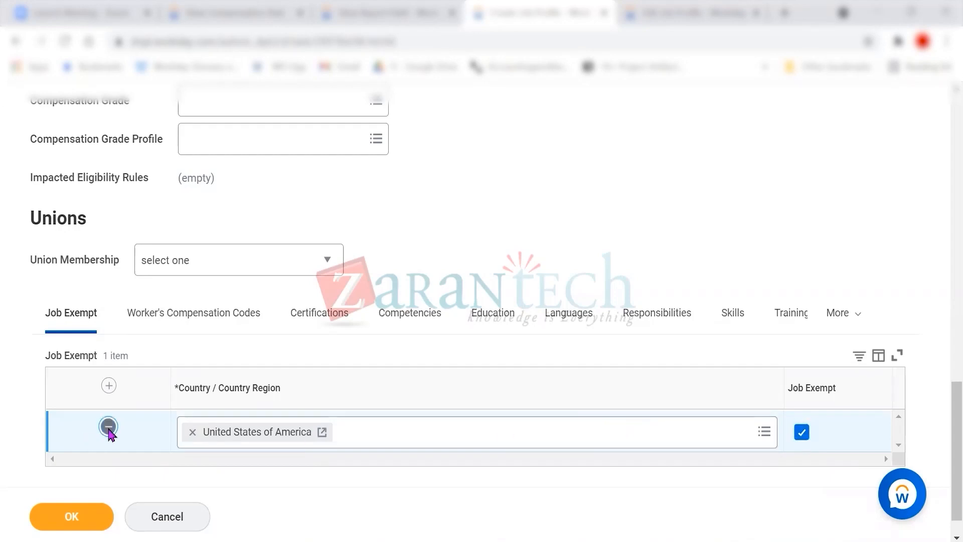
click(109, 386)
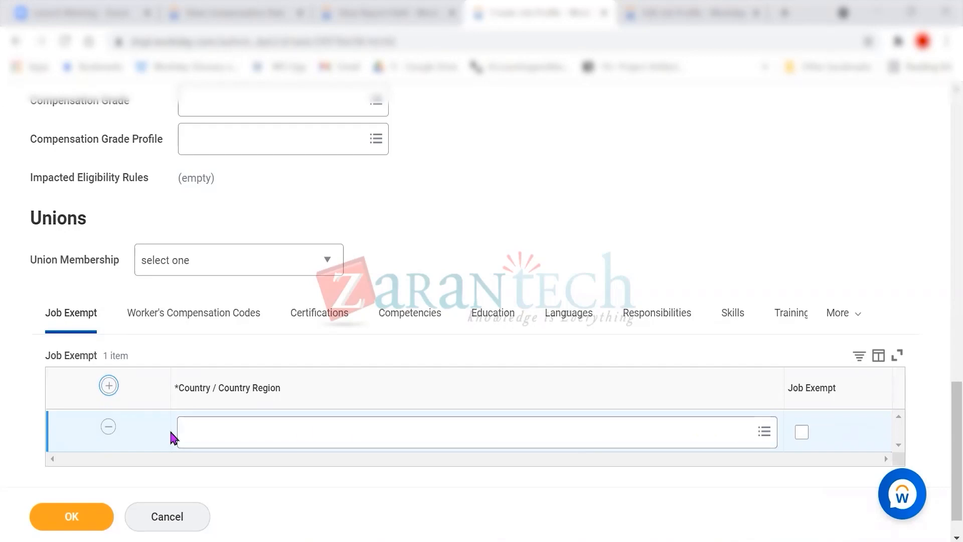
click(266, 424)
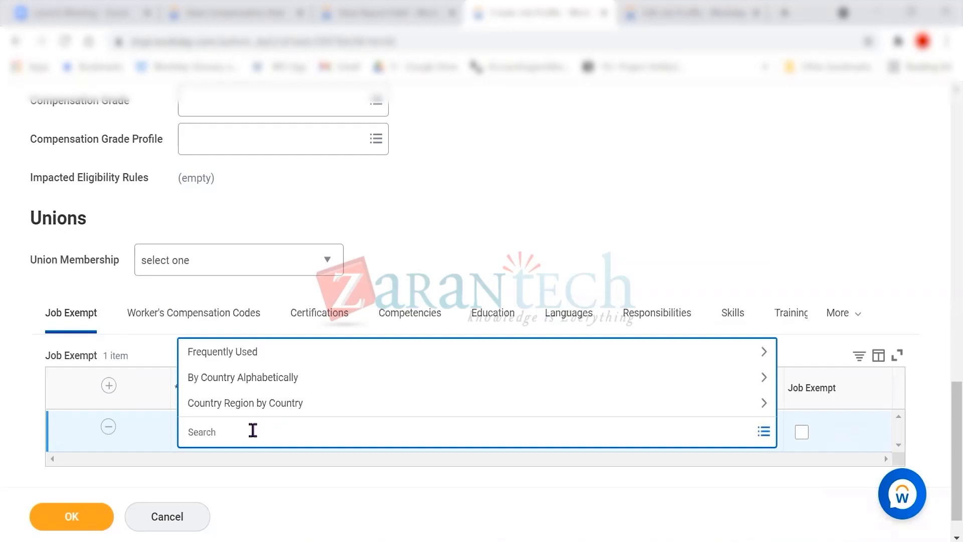
text(USA)
key(Return)
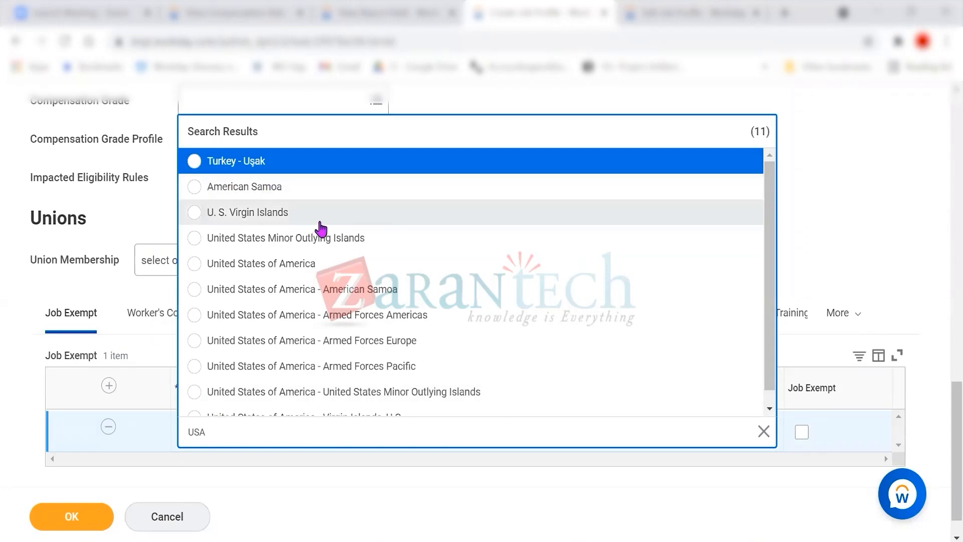
click(196, 267)
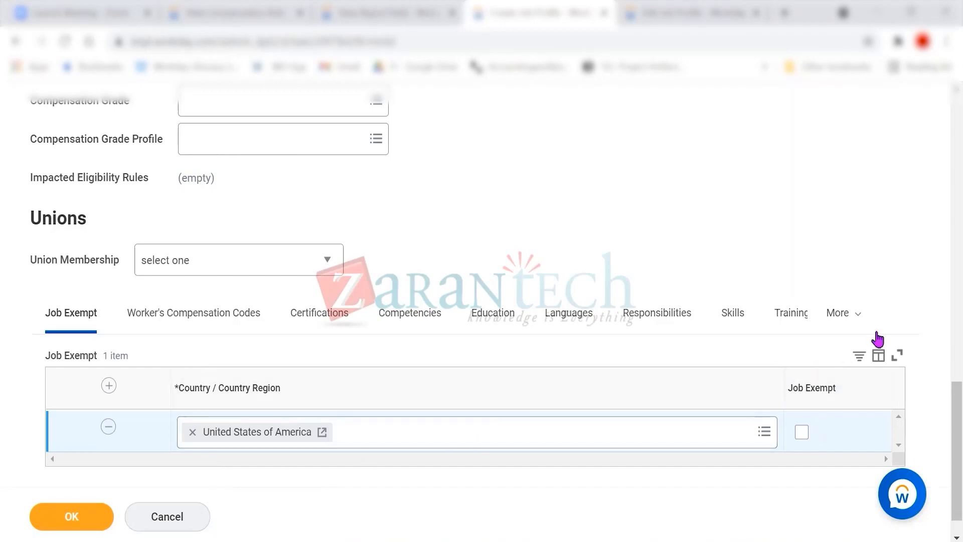
click(852, 316)
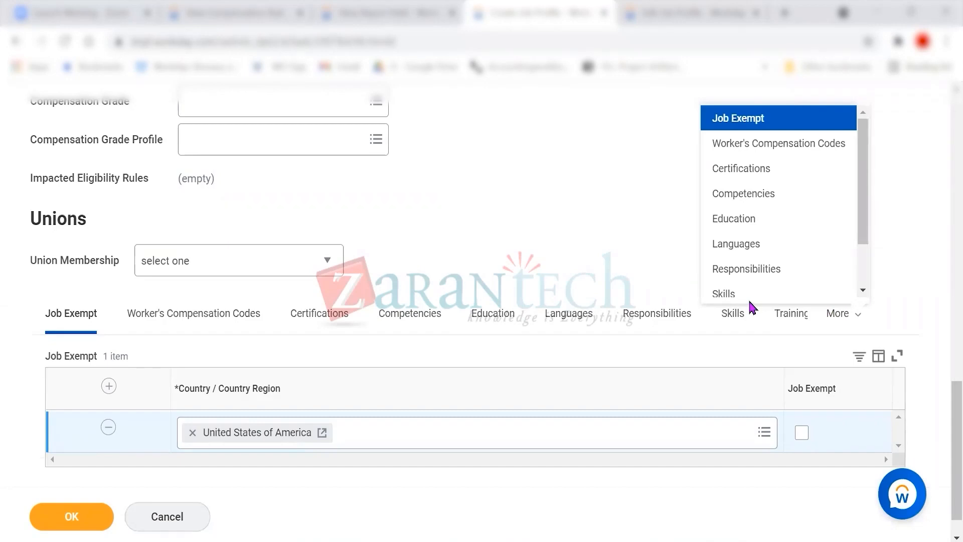
click(613, 241)
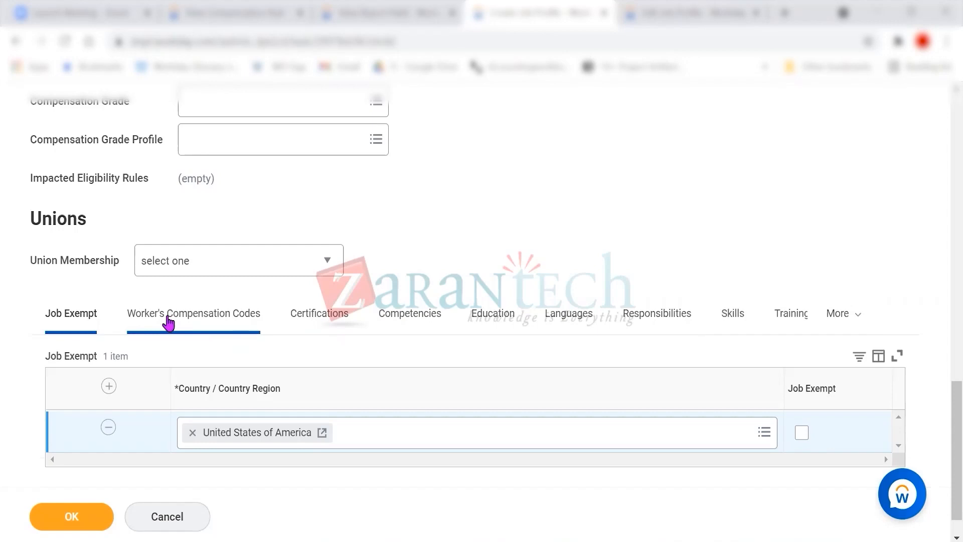
click(801, 433)
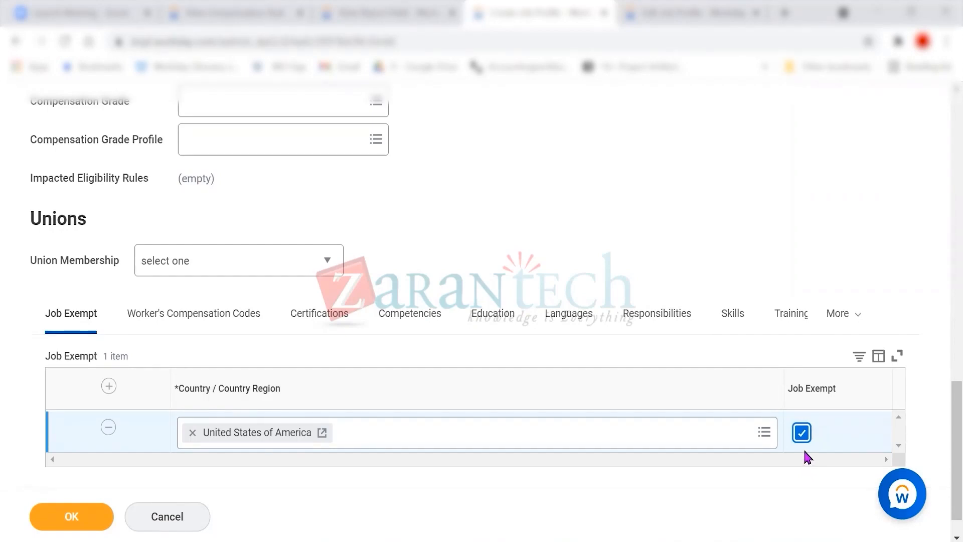
- Review the Create Job Profile form from Profile Details to the Job Exempt table, including the Compensation Grade choices
scroll(633, 447, up, 10)
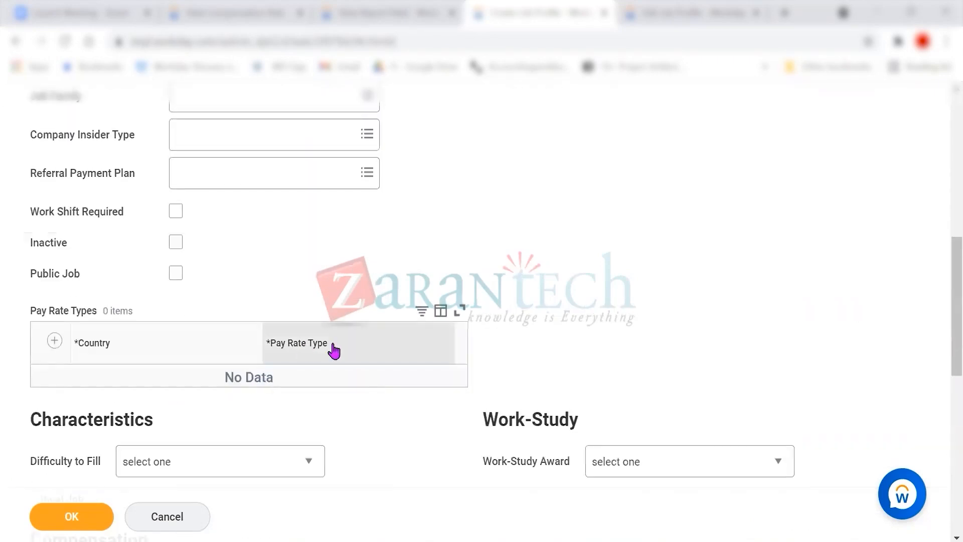
scroll(645, 332, down, 2)
scroll(646, 332, up, 8)
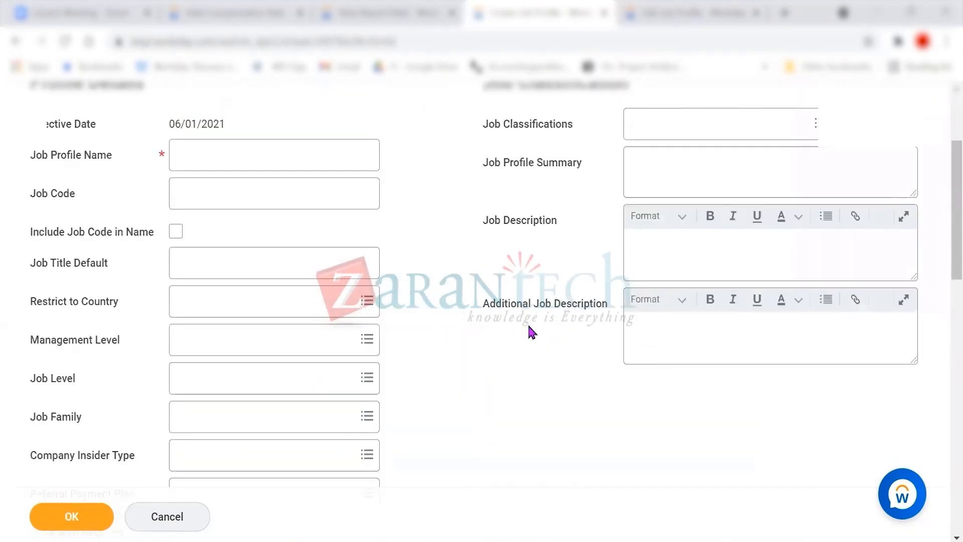
scroll(529, 326, up, 3)
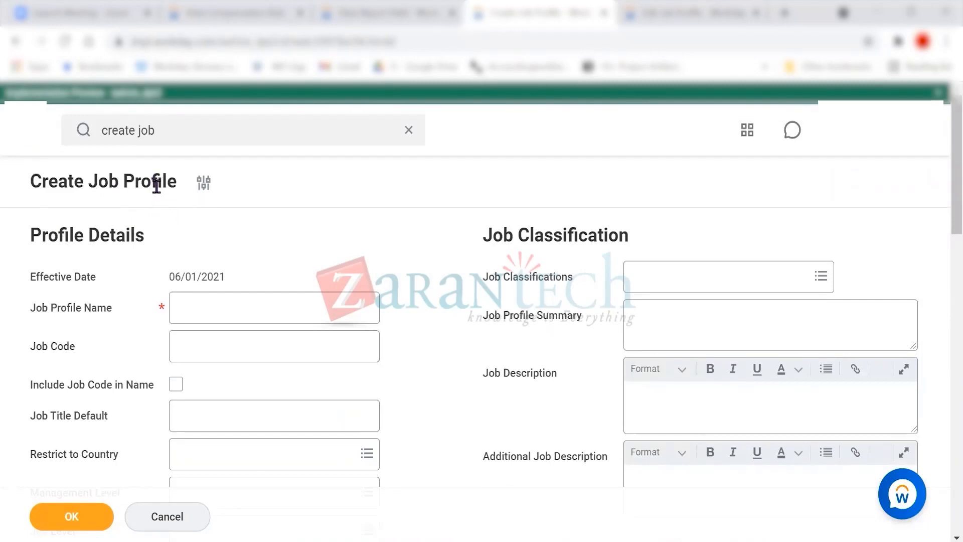
scroll(640, 361, down, 15)
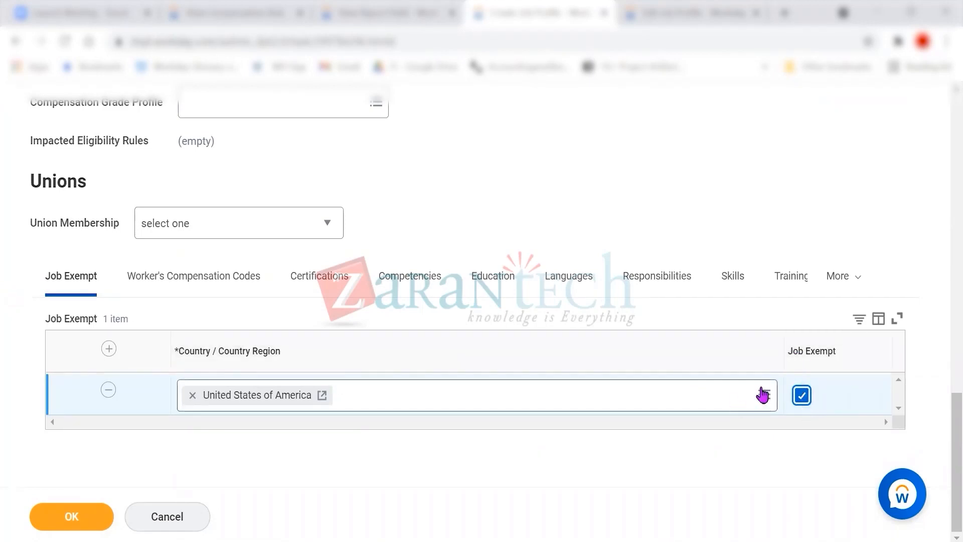
scroll(415, 443, up, 2)
scroll(157, 408, up, 1)
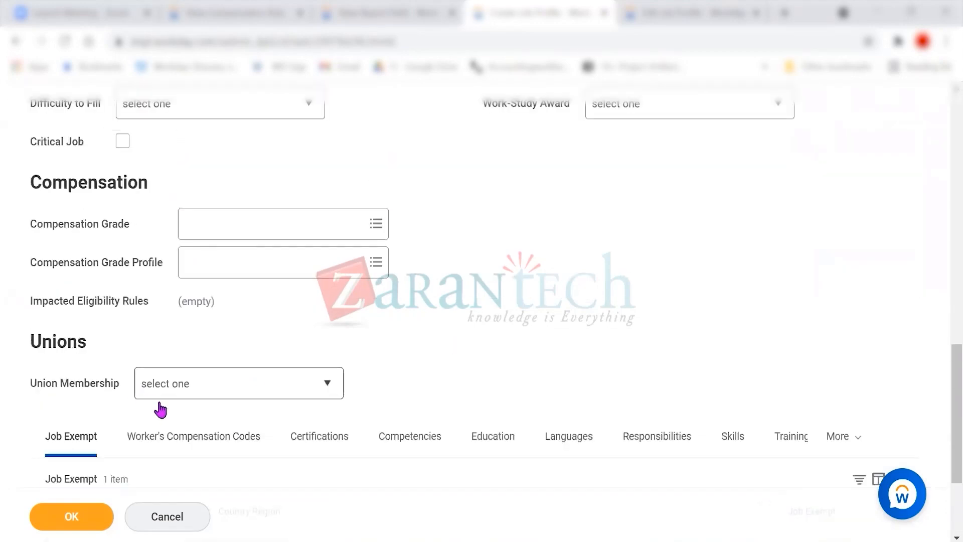
scroll(692, 419, down, 2)
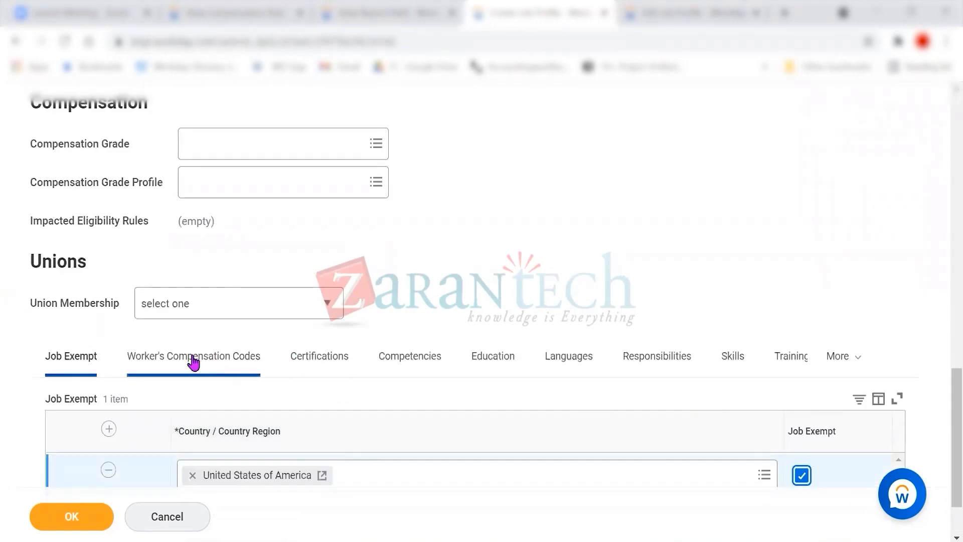
scroll(412, 373, up, 1)
scroll(412, 374, up, 2)
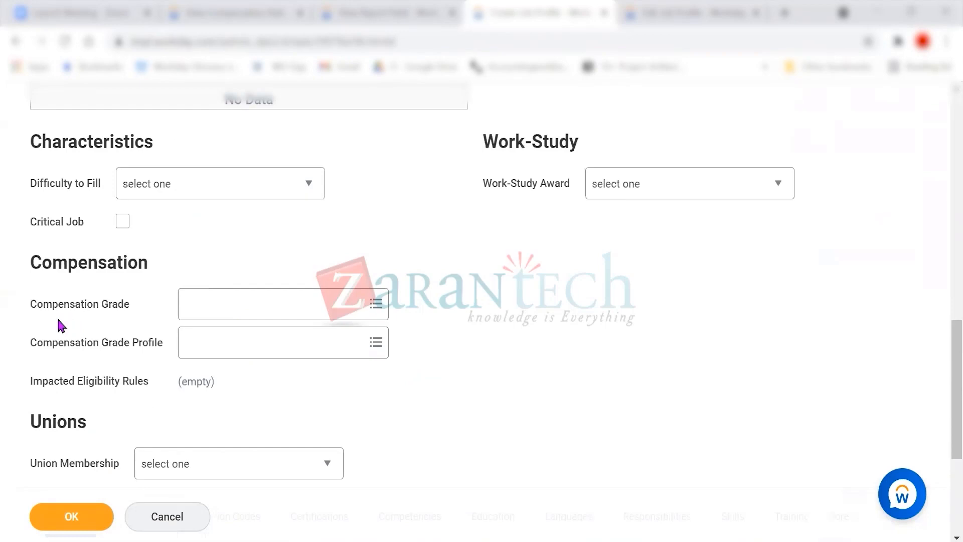
click(369, 307)
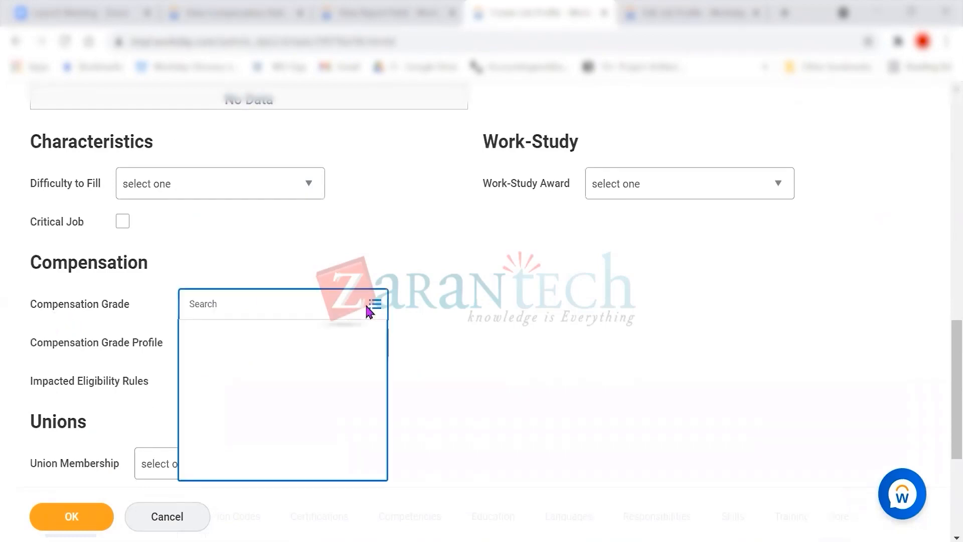
click(501, 301)
scroll(552, 309, up, 12)
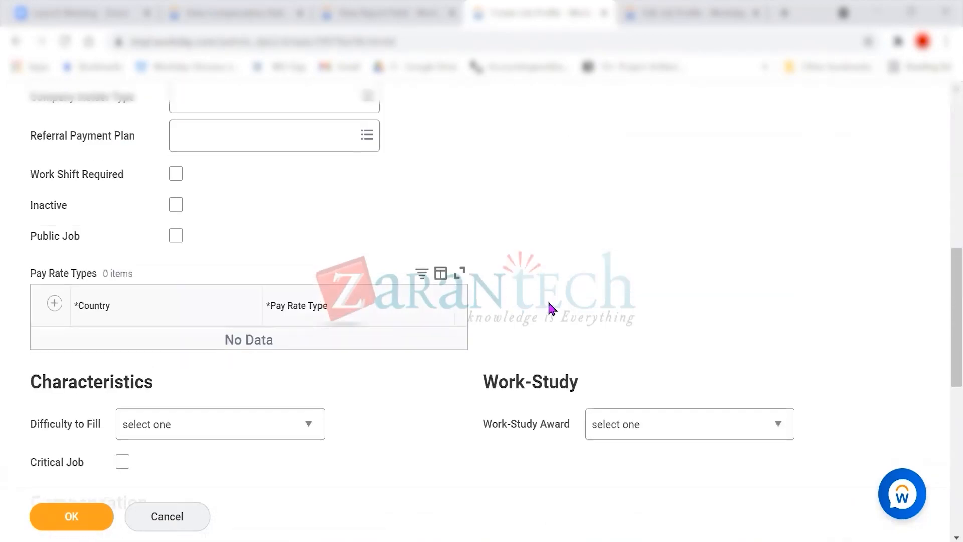
- Review the Create Job Profile form from Profile Details to the Job Exempt table, and briefly check the Edit Job Profile page
scroll(548, 307, up, 3)
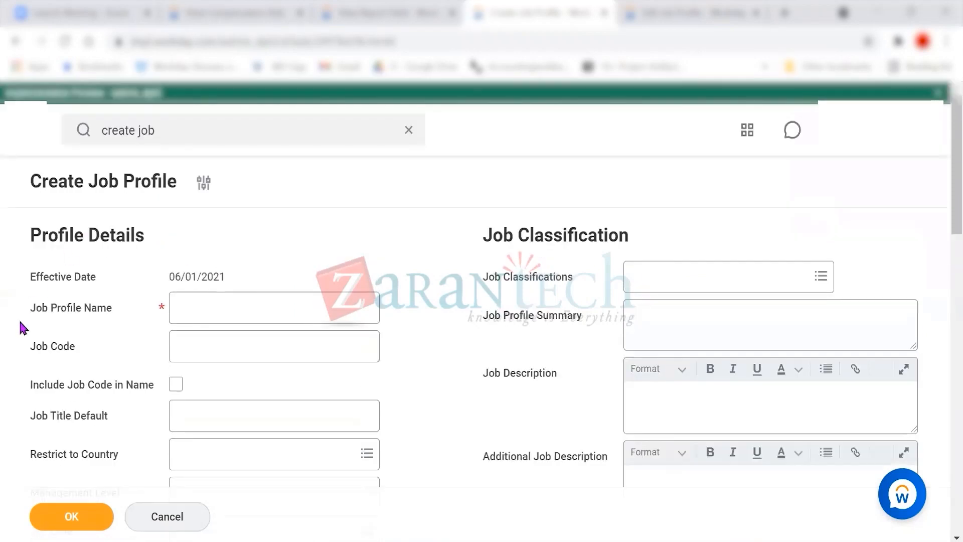
click(226, 302)
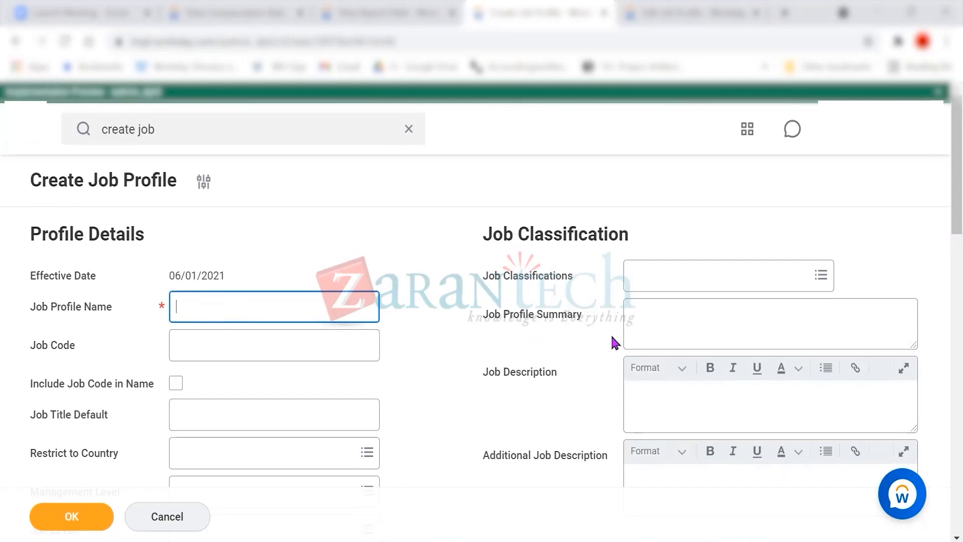
scroll(615, 343, down, 5)
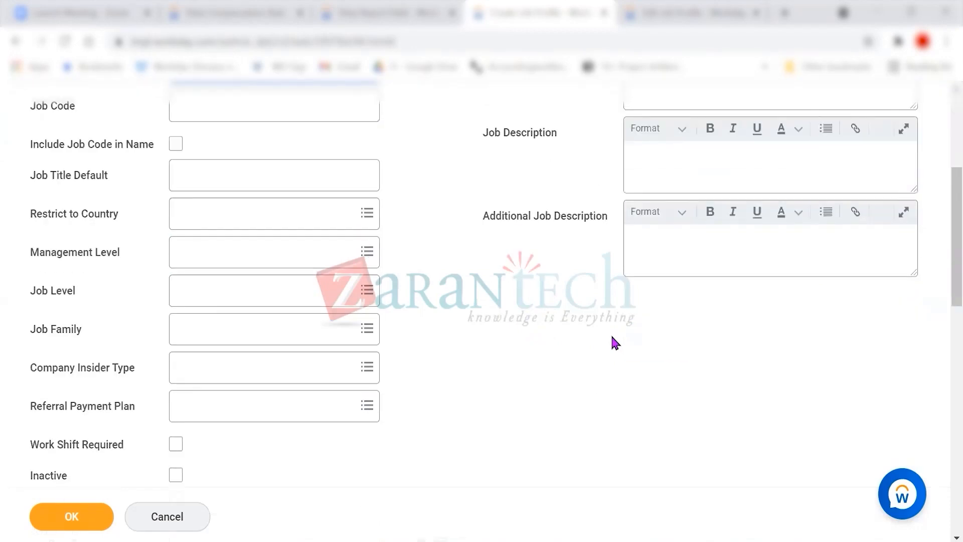
scroll(615, 344, down, 15)
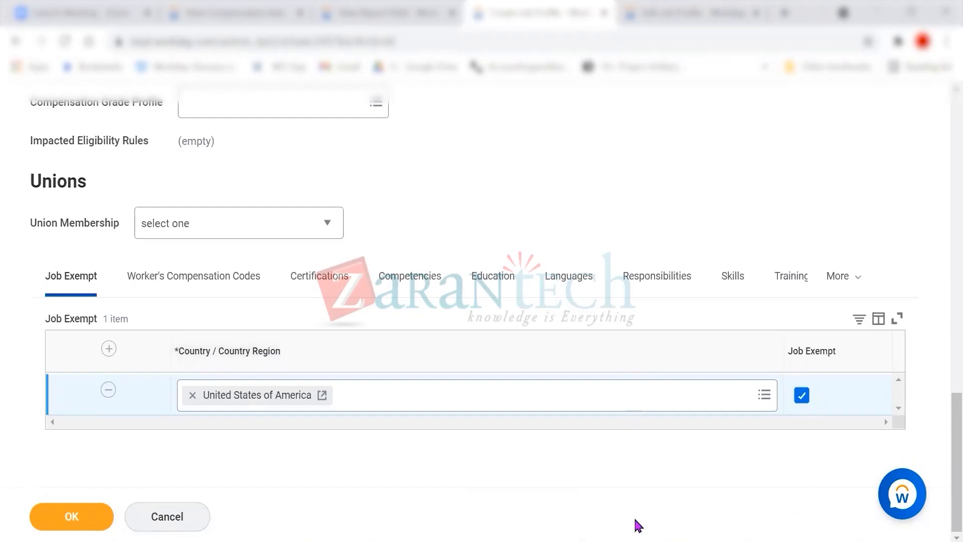
mouse_move(667, 539)
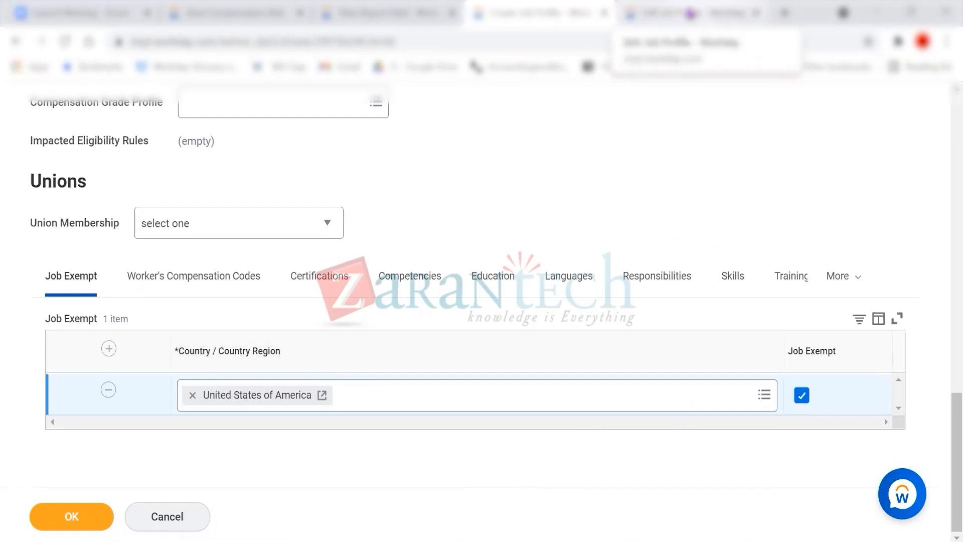
click(691, 14)
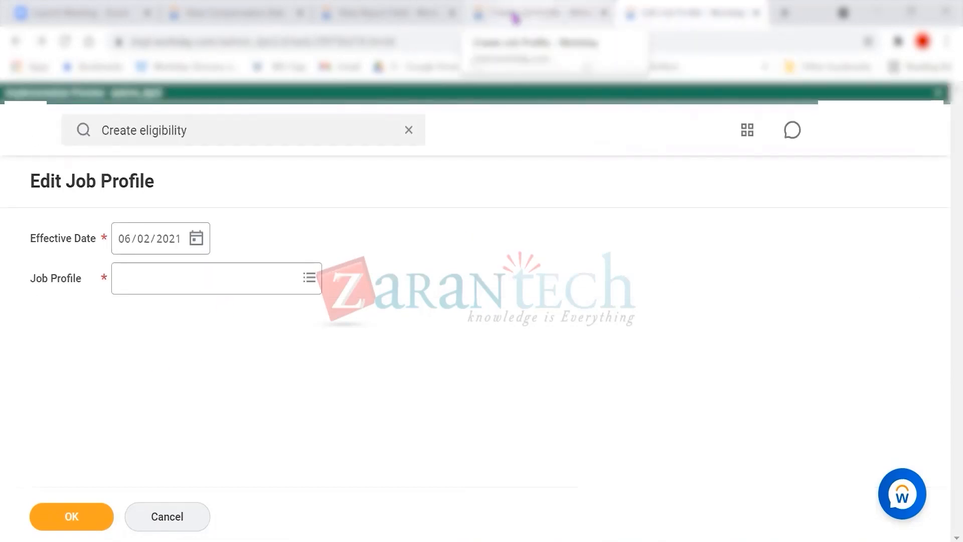
click(490, 14)
- Add a row to the Pay Rate Types table with United States of America as the country
scroll(555, 295, up, 6)
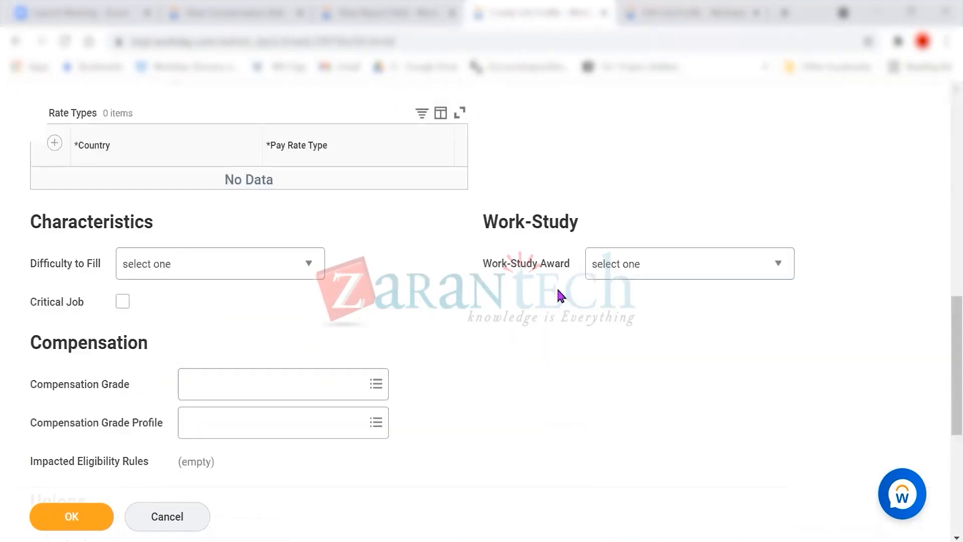
scroll(561, 296, up, 8)
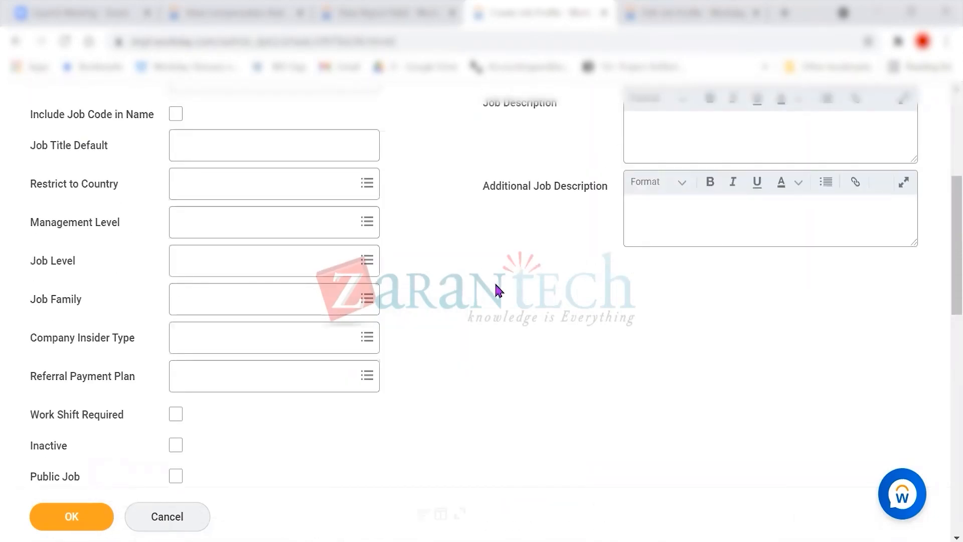
scroll(498, 290, down, 3)
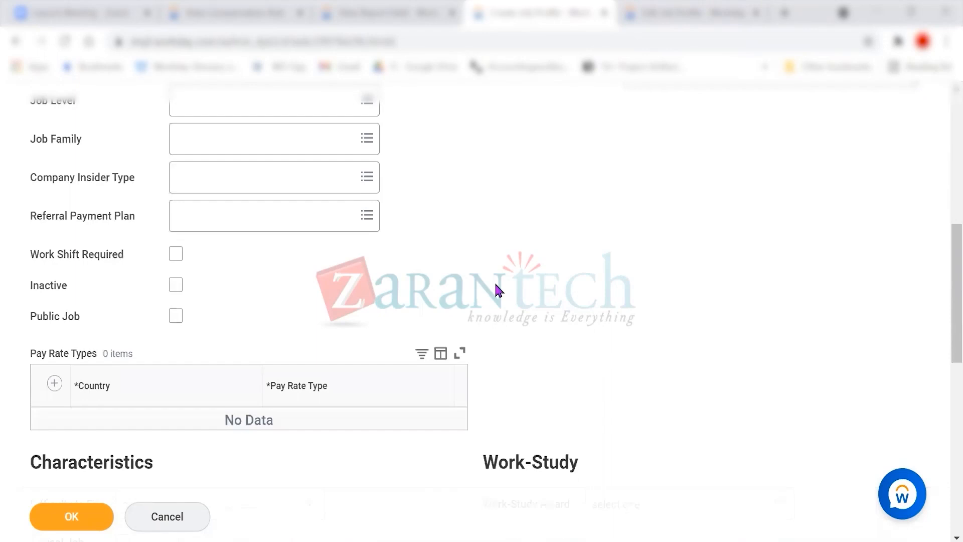
scroll(498, 290, down, 2)
scroll(498, 289, down, 2)
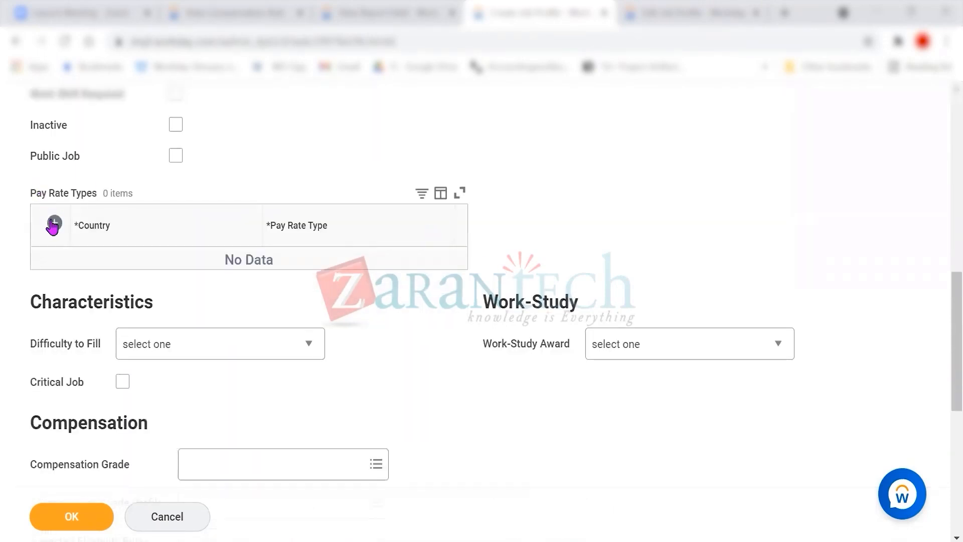
click(53, 223)
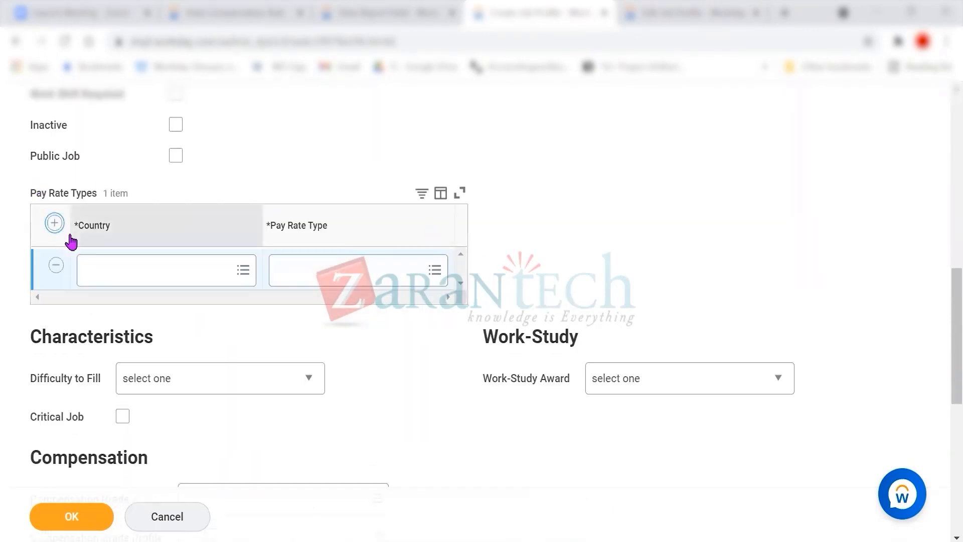
click(185, 270)
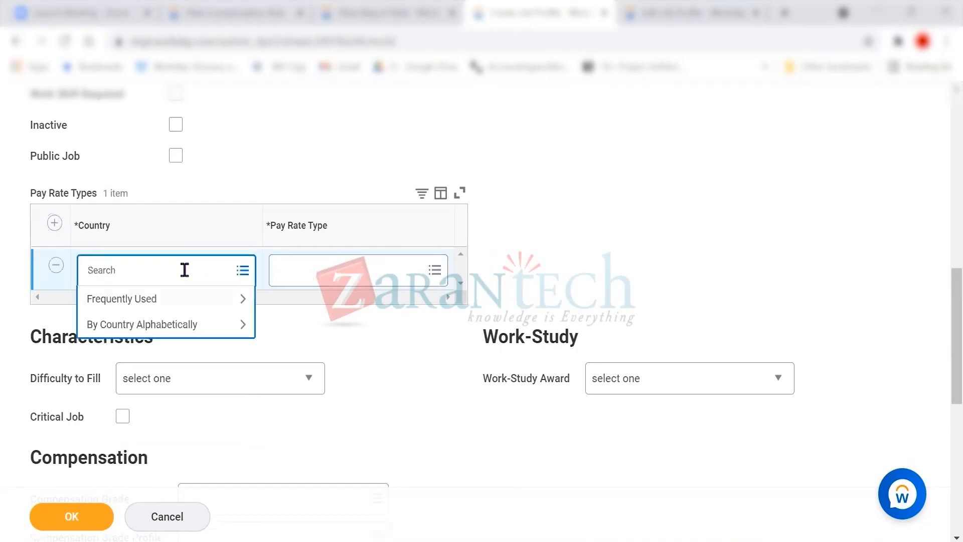
text(USA)
key(Return)
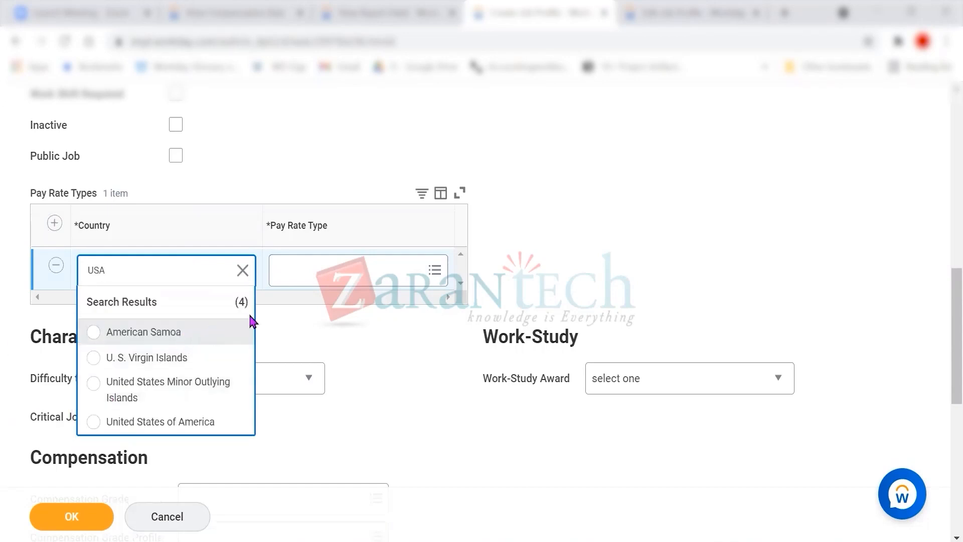
click(241, 421)
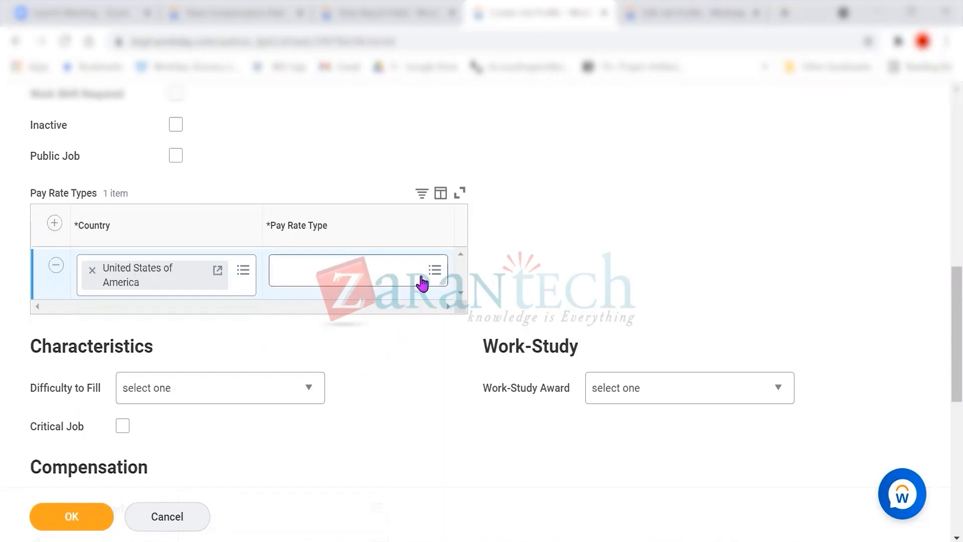
- Find "salaried" among the pay rate types and assign the first Salaried entry to the United States of America row
click(390, 271)
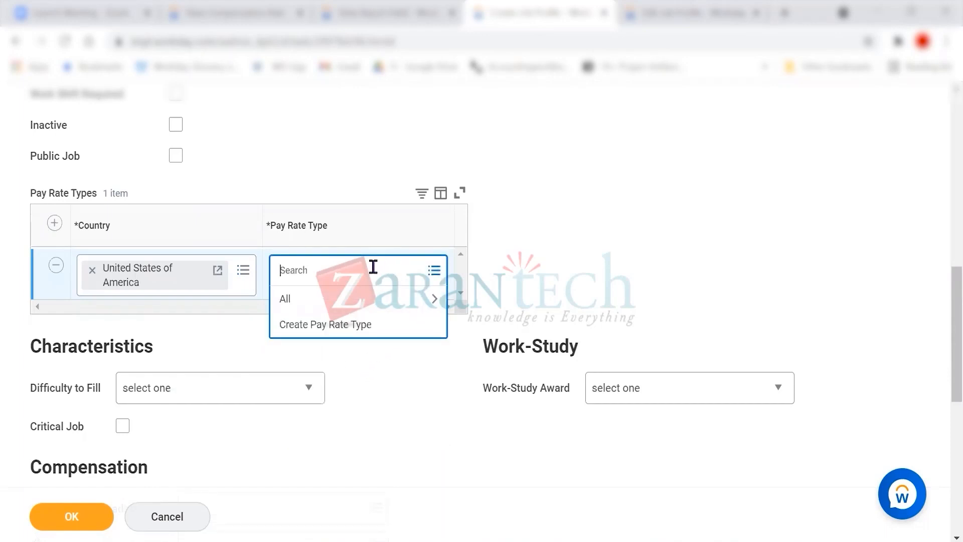
click(318, 301)
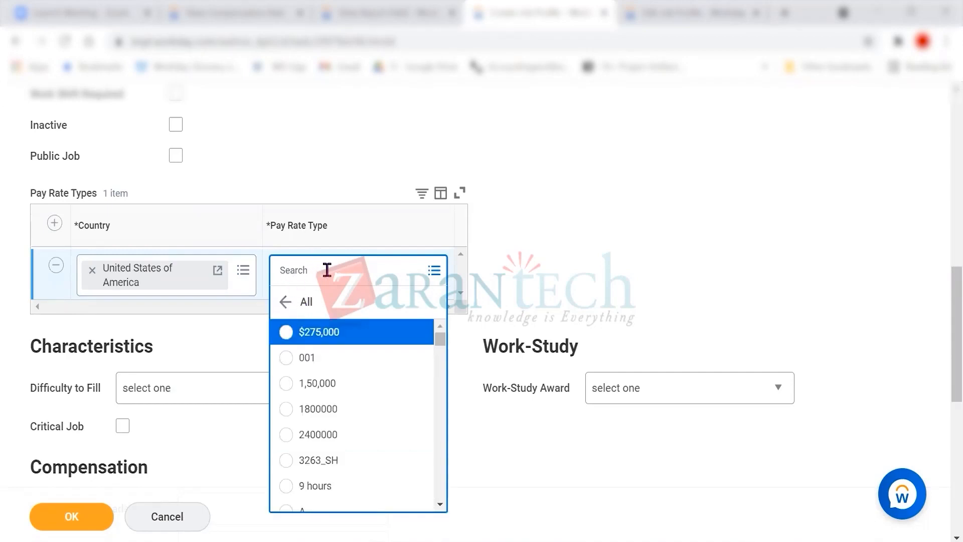
text(salaried)
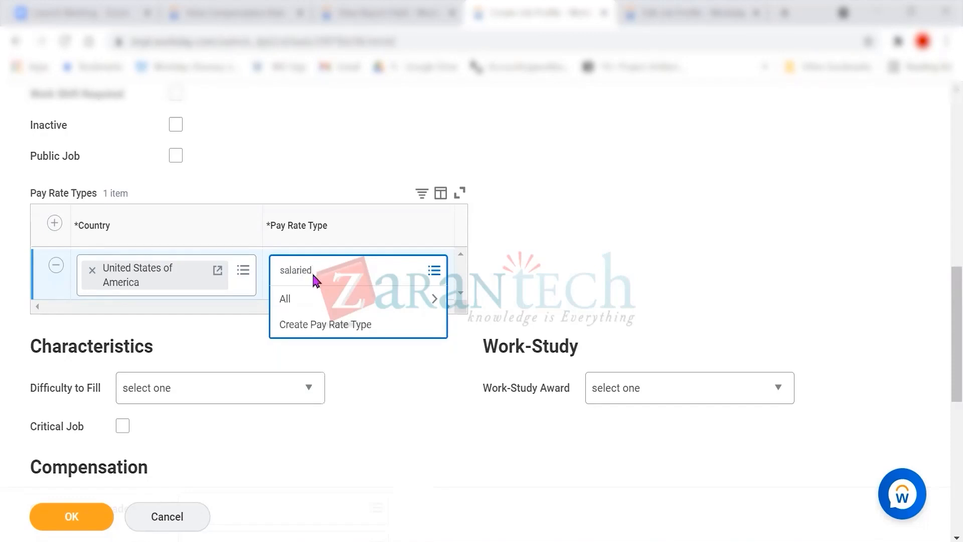
key(Return)
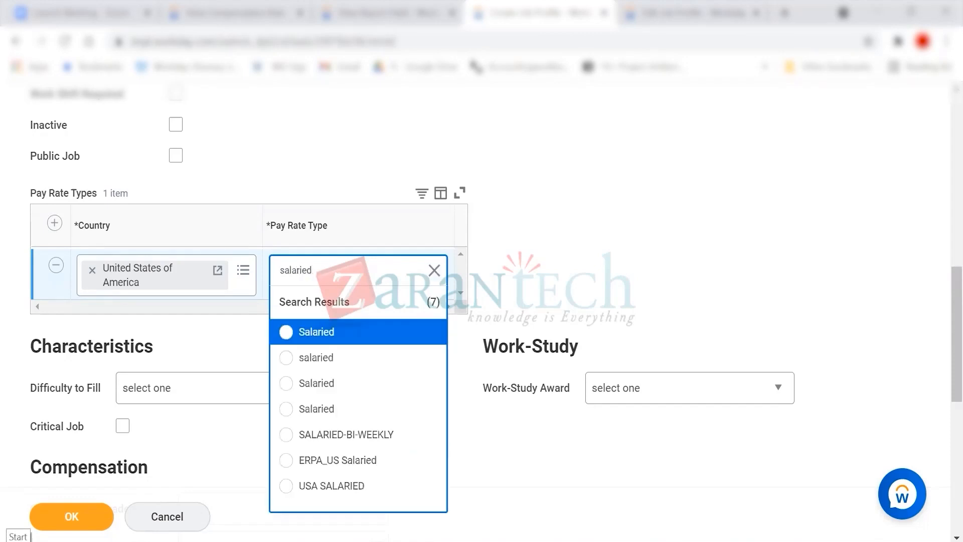
click(287, 332)
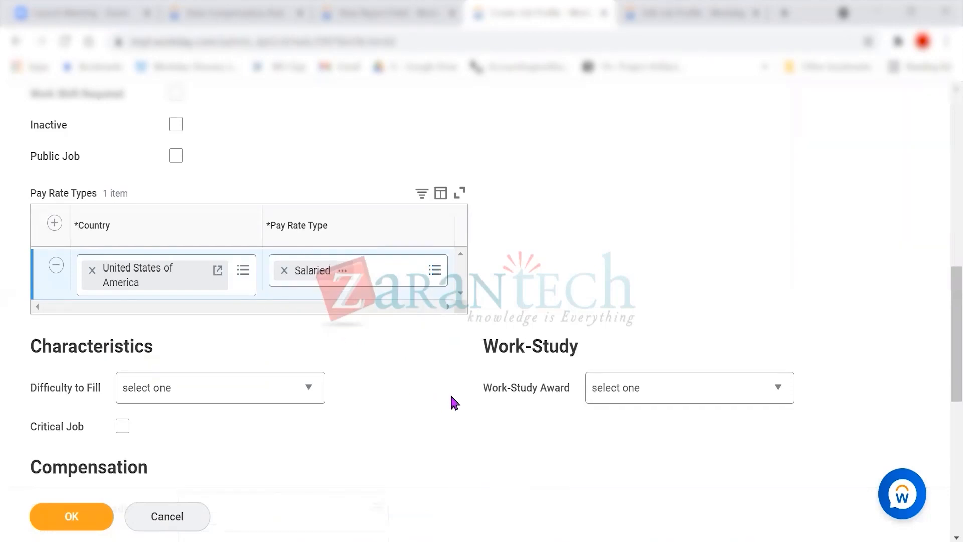
- Remove the United States of America row from the Job Exempt table and compare that table with Pay Rate Types
scroll(475, 408, down, 9)
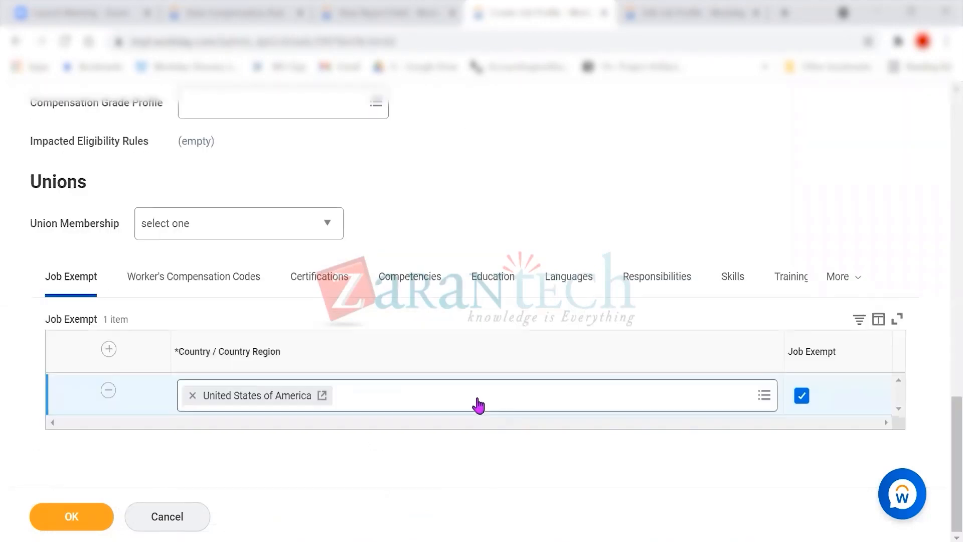
click(108, 391)
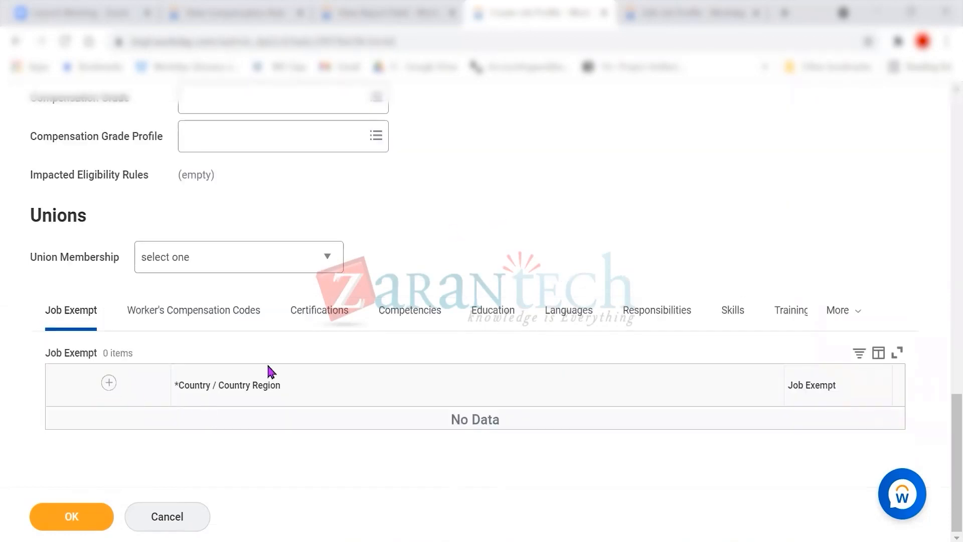
scroll(543, 334, up, 10)
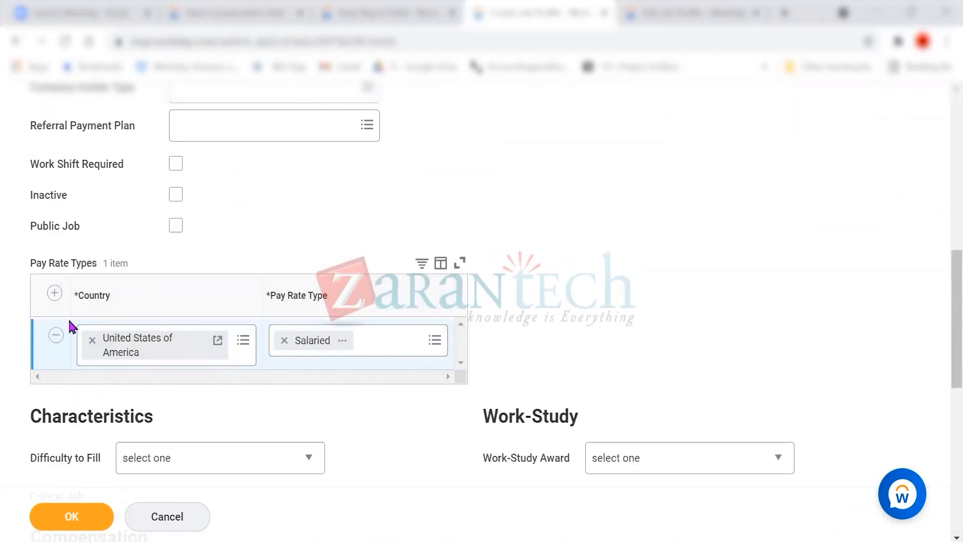
scroll(610, 293, down, 10)
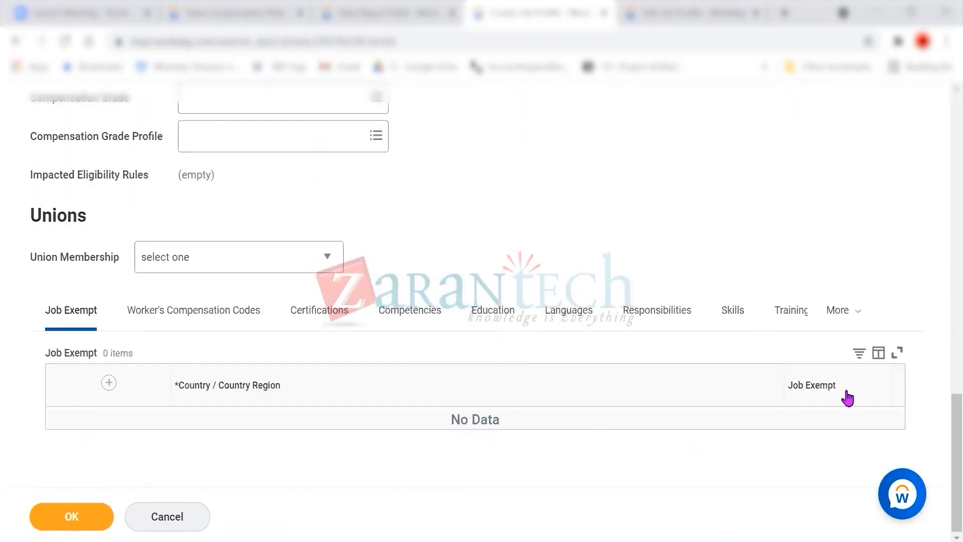
- Examine the Create Job Profile form's sections, from Job Exempt and Compensation to Pay Rate Types and Profile Details
scroll(473, 396, up, 2)
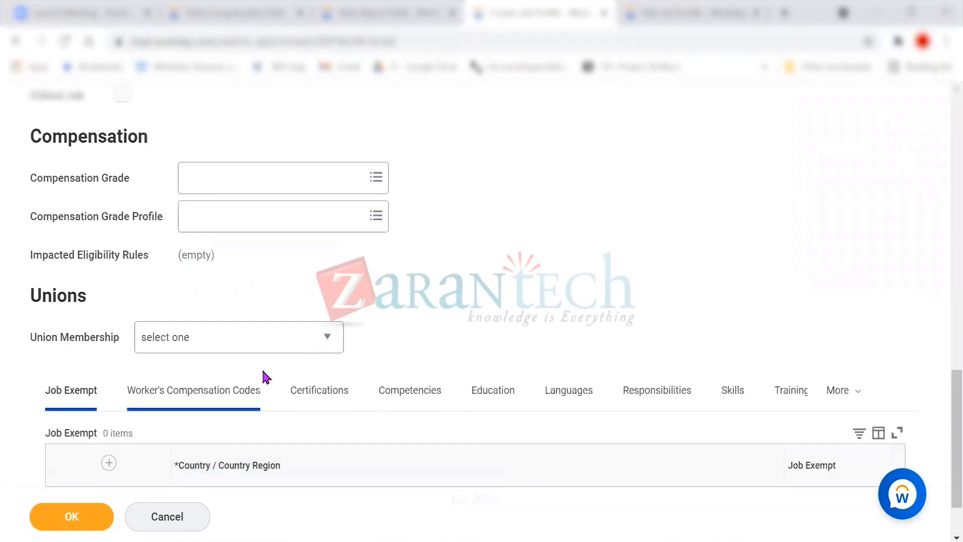
scroll(576, 308, up, 4)
scroll(574, 306, up, 5)
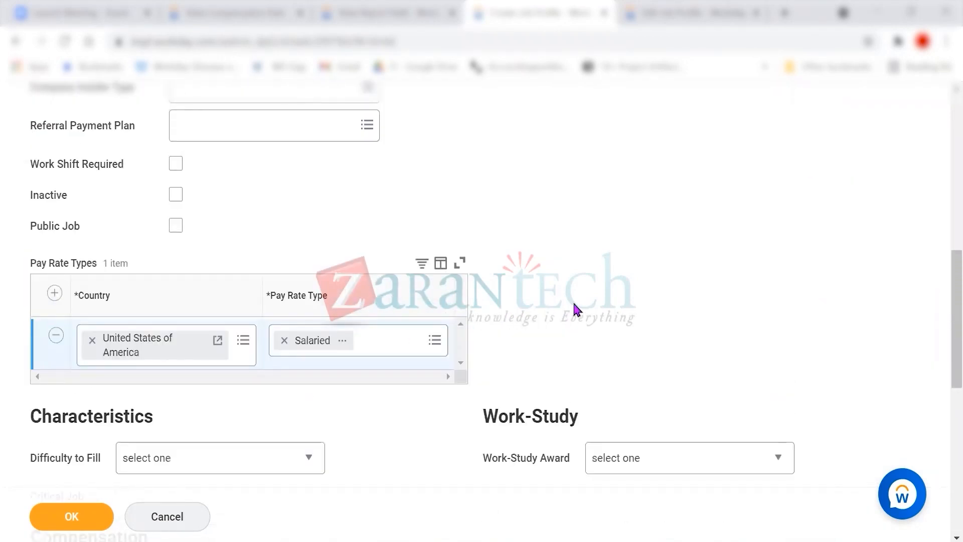
scroll(573, 304, up, 2)
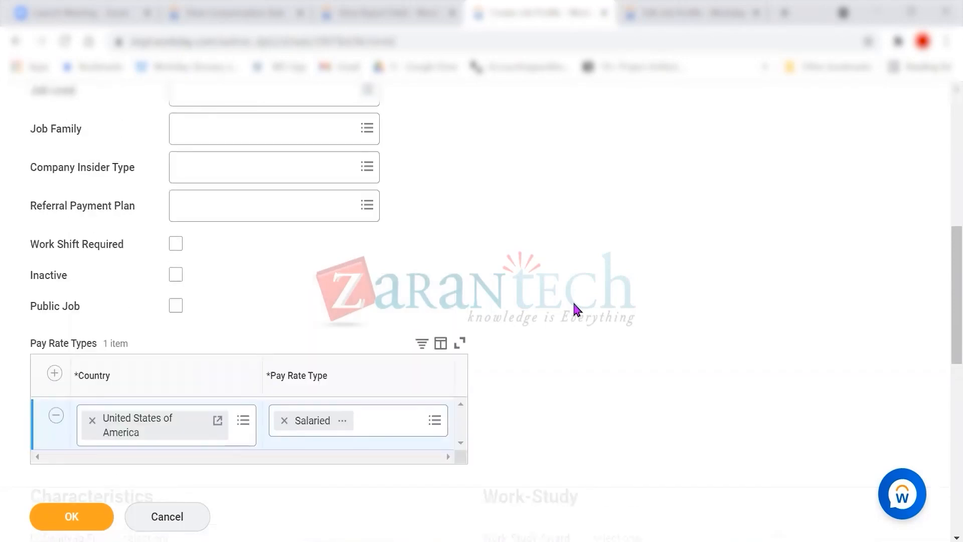
scroll(575, 309, down, 12)
scroll(574, 312, up, 15)
scroll(575, 312, up, 2)
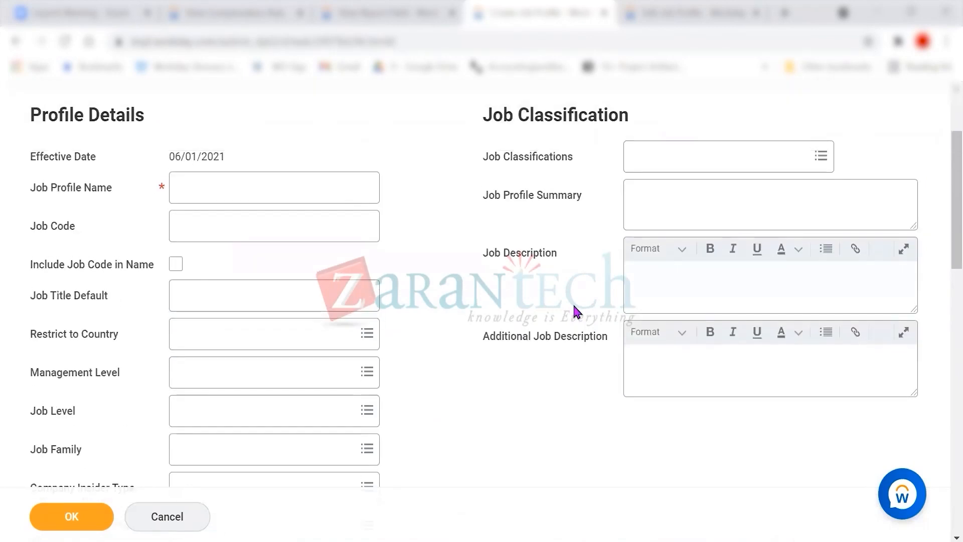
- Search the Management Level options for "management" and look through the matches
click(367, 371)
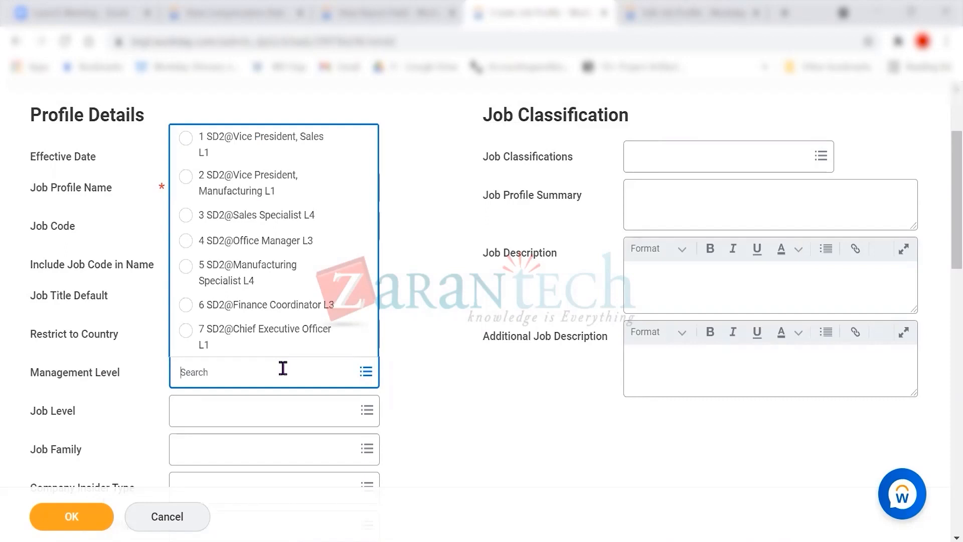
text(management)
key(Return)
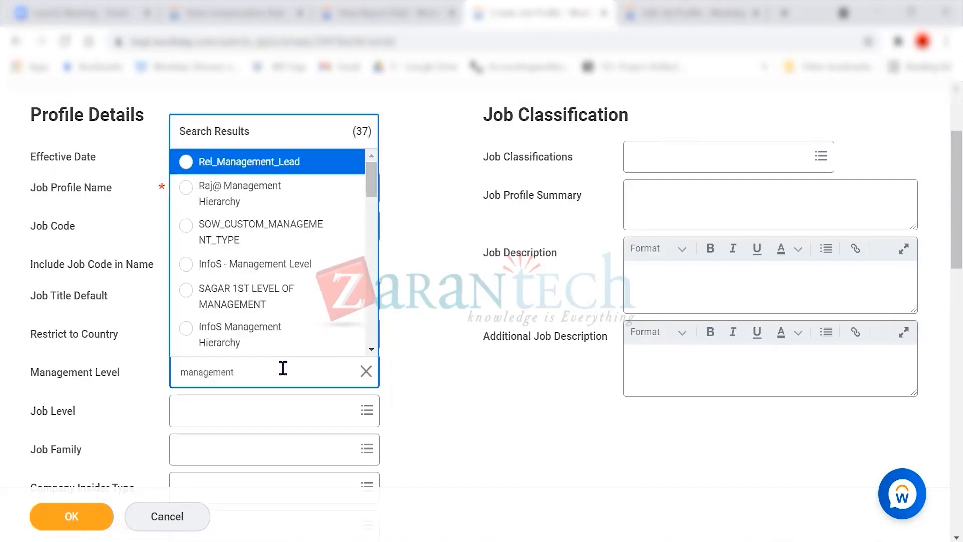
scroll(300, 296, down, 5)
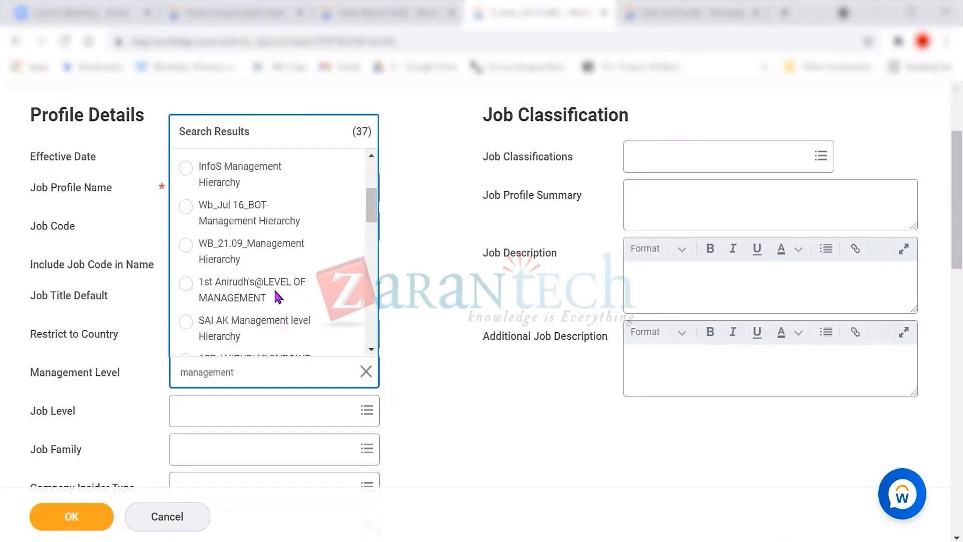
scroll(276, 297, down, 8)
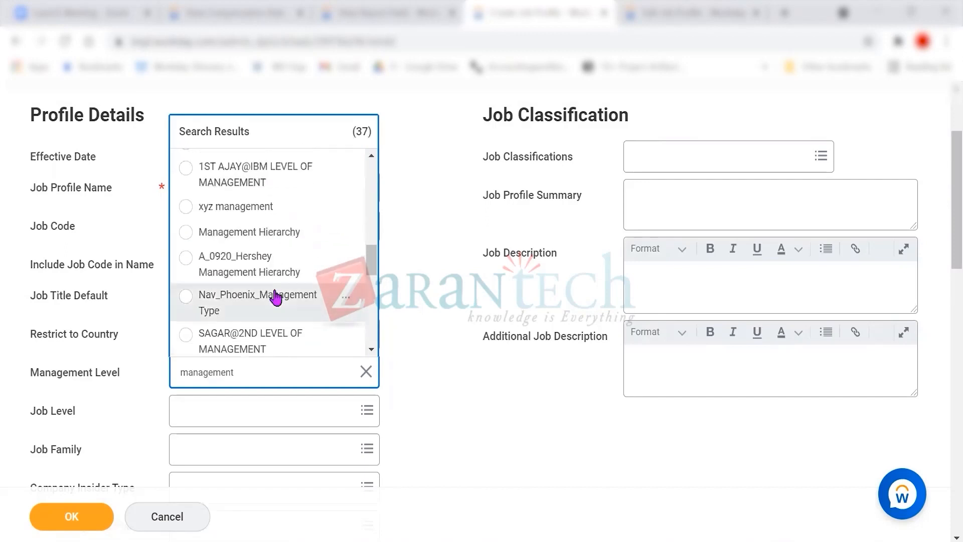
scroll(285, 271, down, 6)
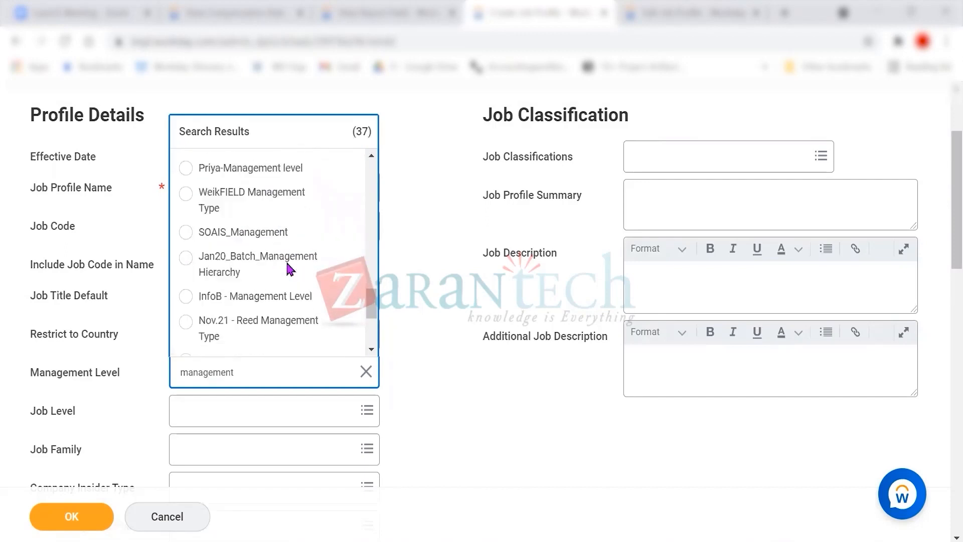
- Repeat the Management Level search with "Management" and look through the options as far as Management Hierarchy
drag(246, 372, 173, 371)
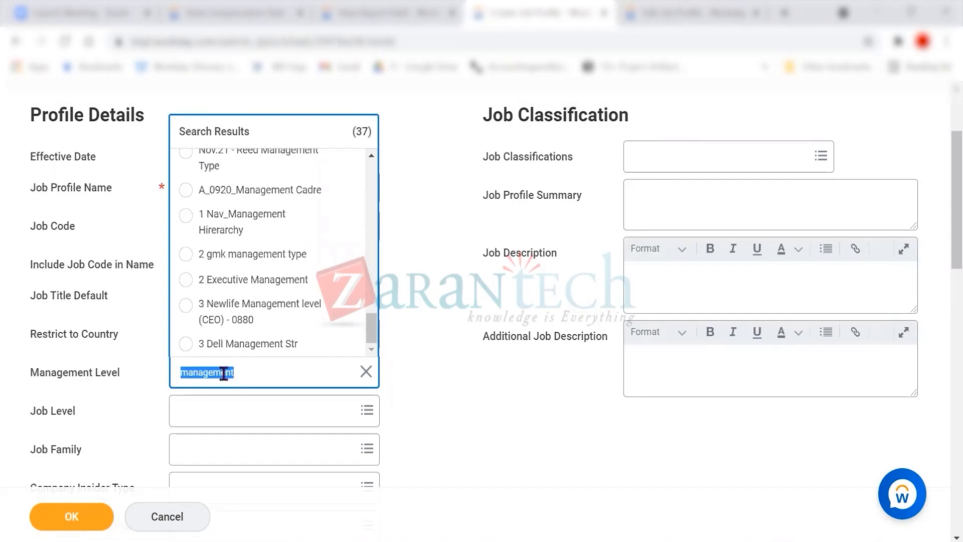
text(M)
key(Return)
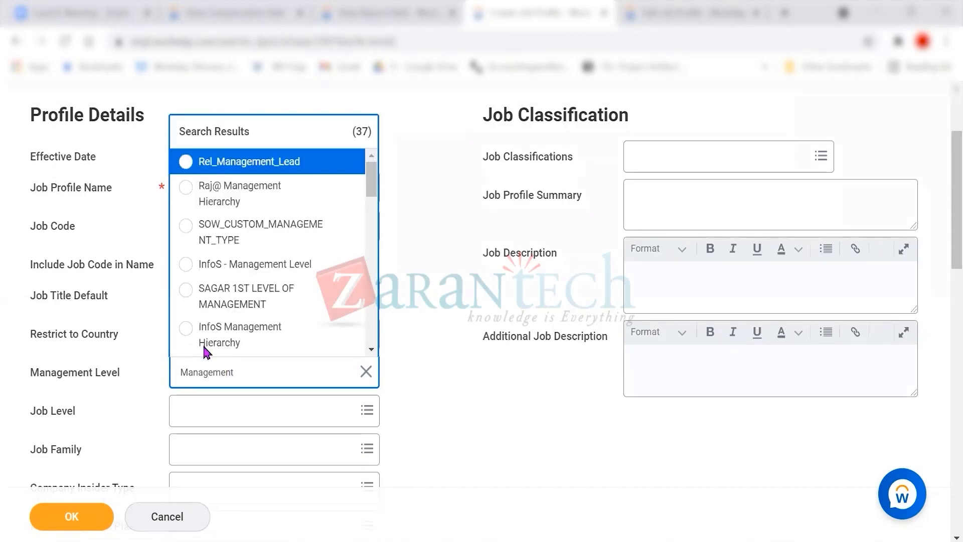
scroll(294, 311, down, 3)
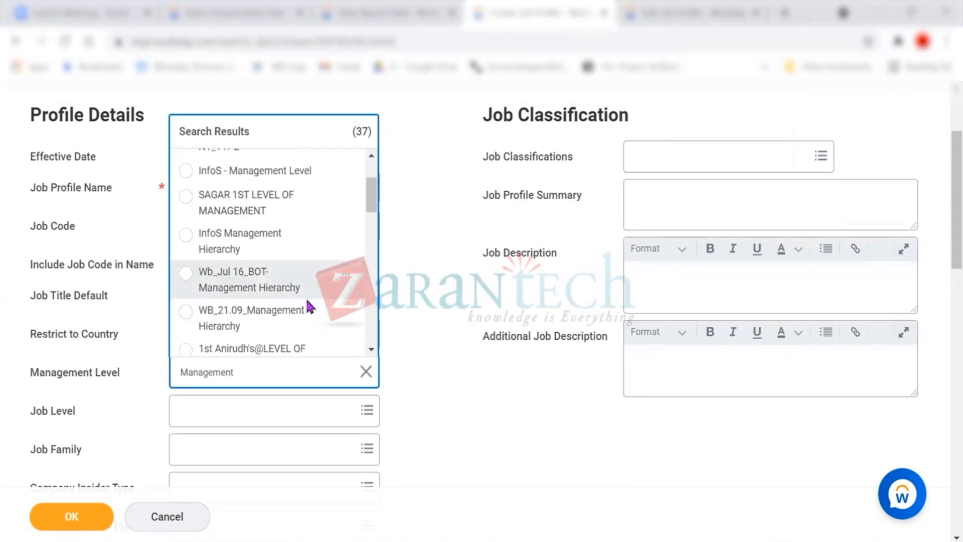
scroll(309, 306, down, 3)
scroll(309, 306, down, 1)
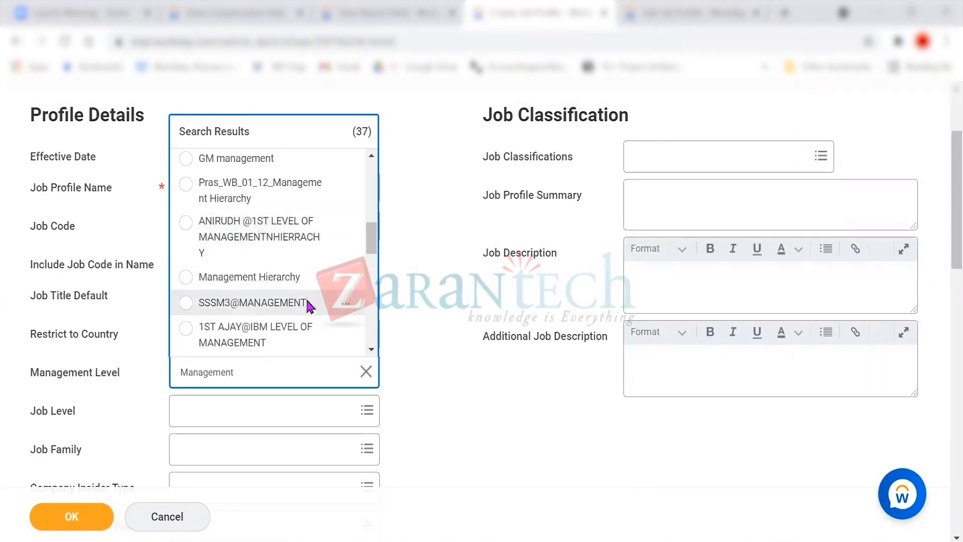
scroll(308, 306, down, 2)
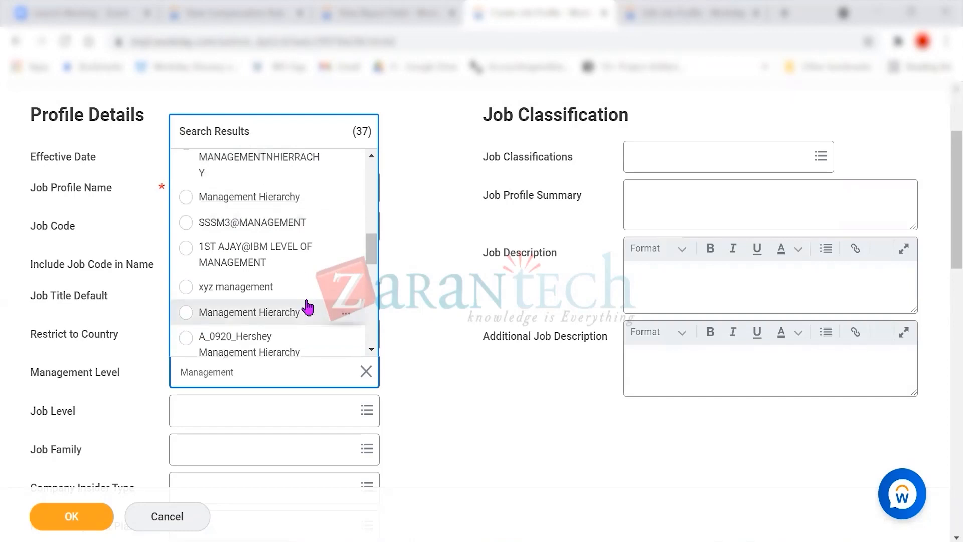
- View the details of the Management Hierarchy option listed after xyz management
click(345, 319)
scroll(327, 296, down, 2)
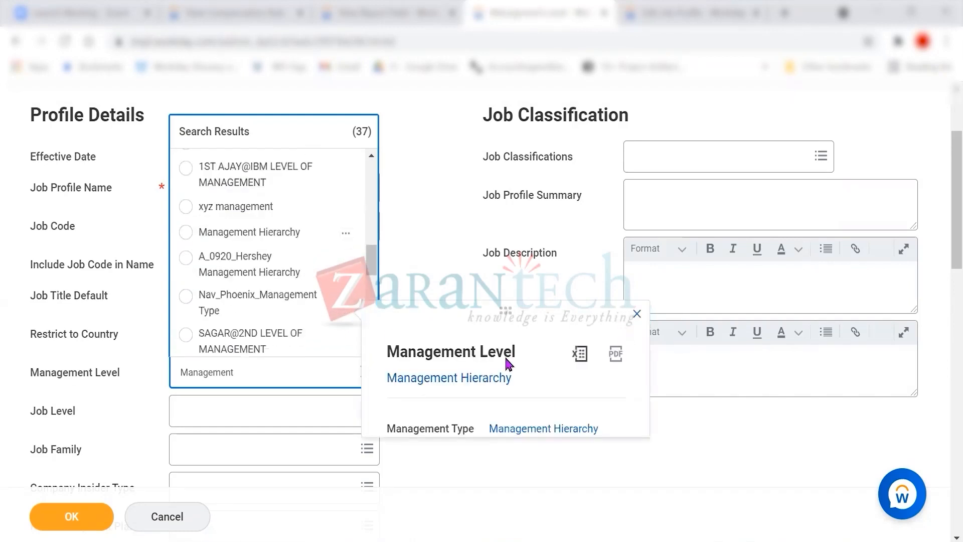
scroll(298, 213, down, 5)
scroll(274, 150, up, 3)
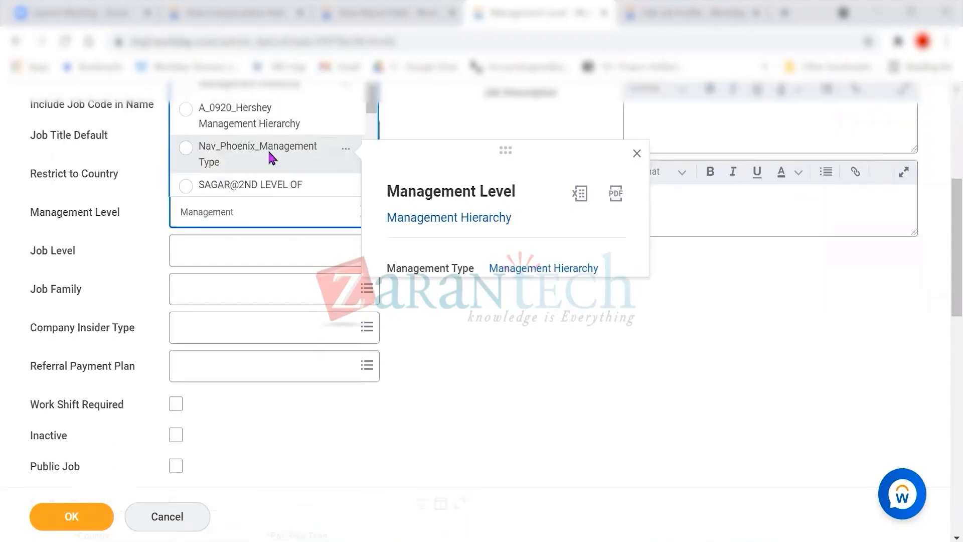
- Look through the remaining Management Level options down to 3 Dell Management Str, then return to Management Hierarchy
drag(371, 101, 373, 175)
scroll(275, 179, down, 4)
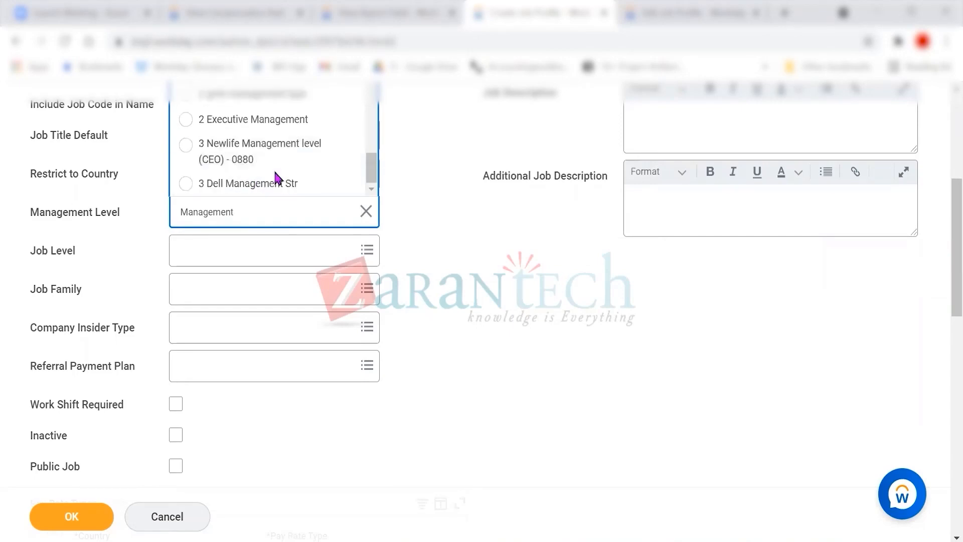
scroll(400, 143, up, 4)
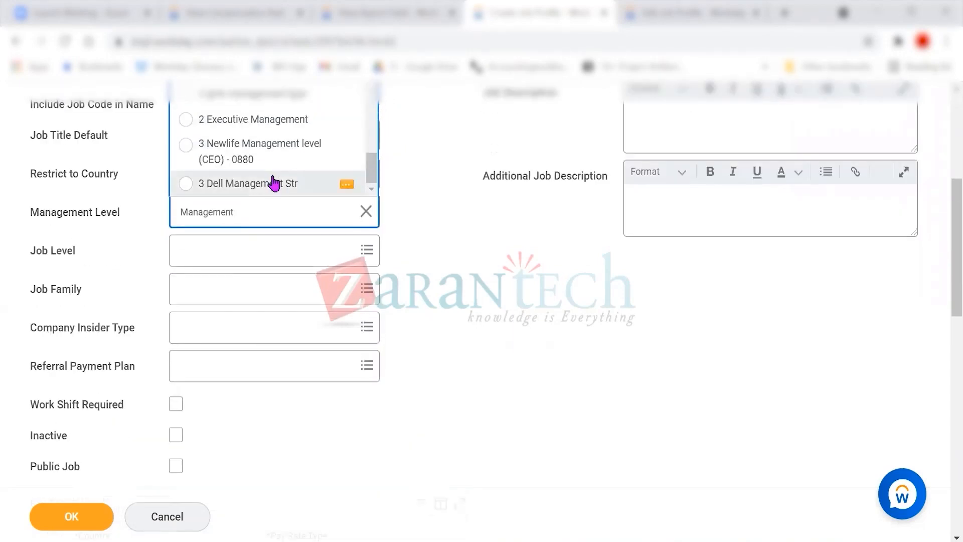
scroll(275, 179, up, 3)
scroll(453, 206, up, 8)
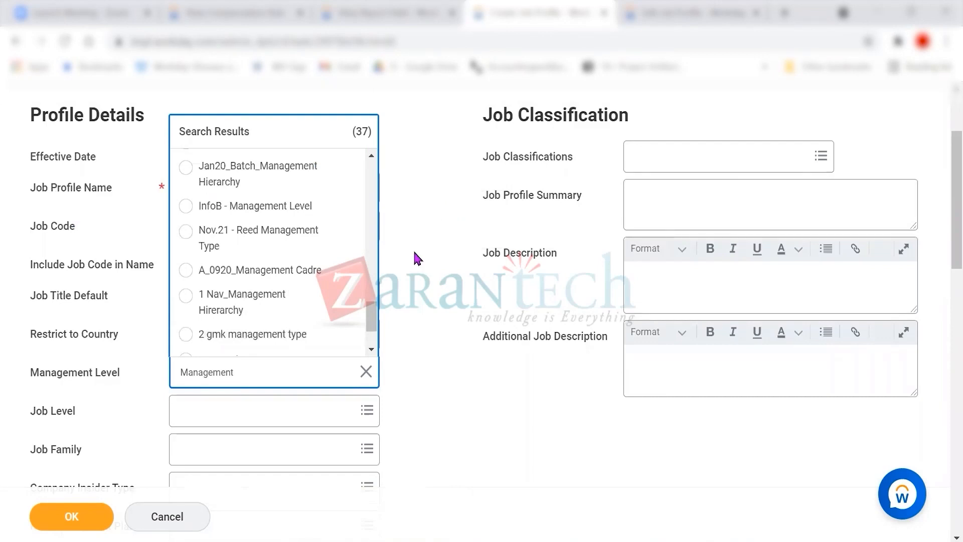
drag(372, 318, 371, 258)
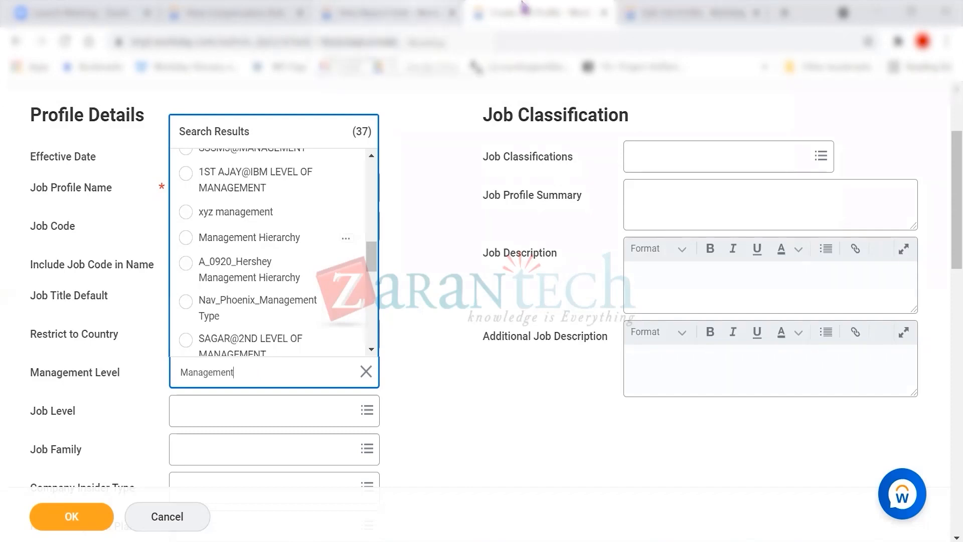
- On the already open Edit Job Profile page, search for "maintain ma" and open the Maintain Management Types task
right_click(652, 11)
click(652, 11)
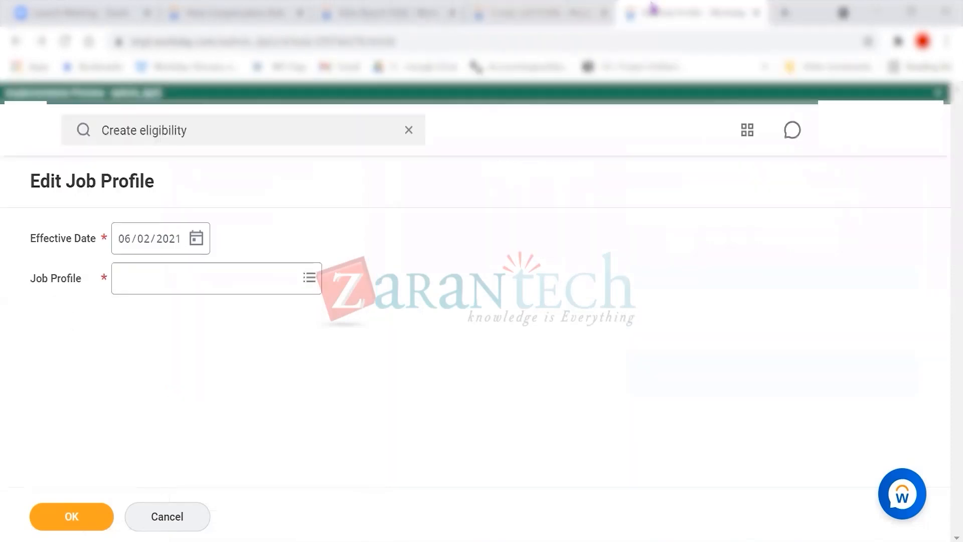
click(194, 131)
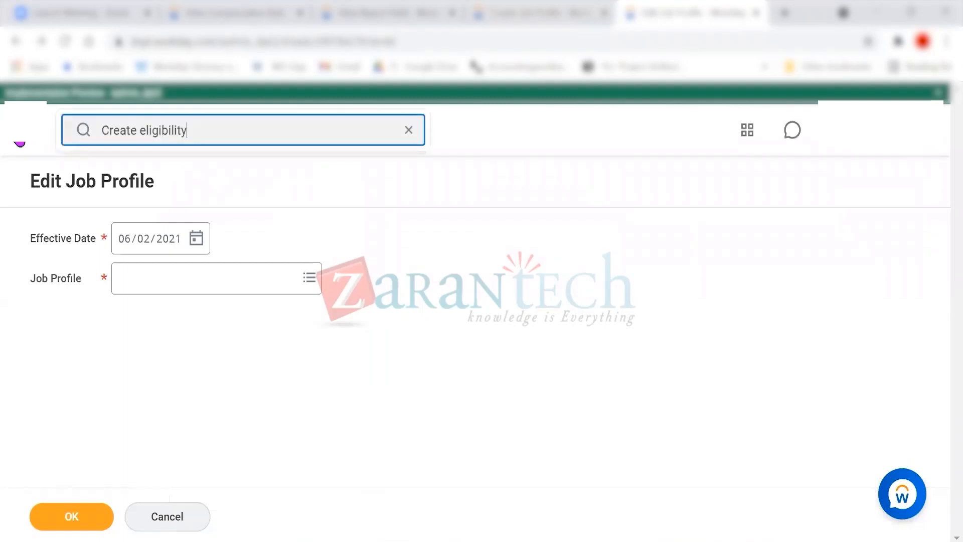
drag(194, 139, 64, 124)
text(mana)
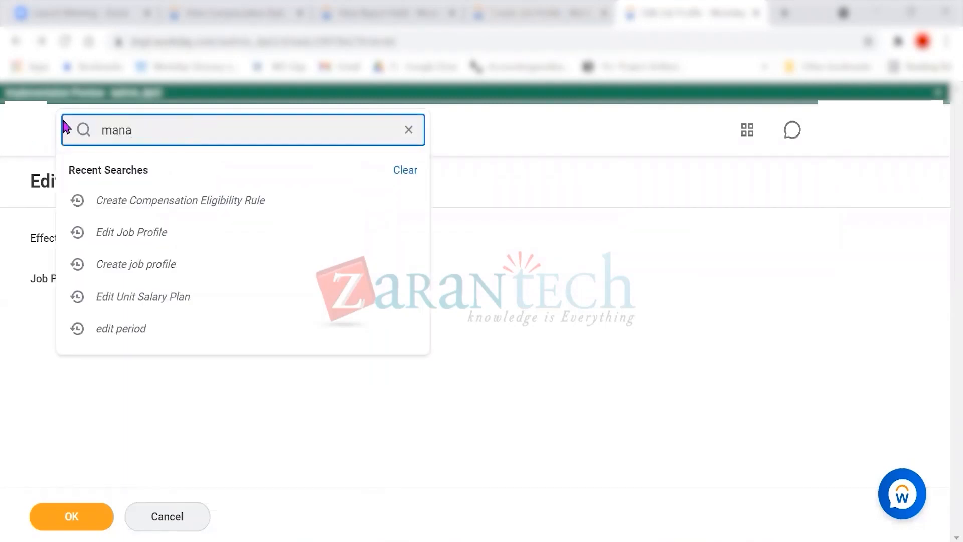
key(BackSpace)
key(BackSpace)
text(intain ma)
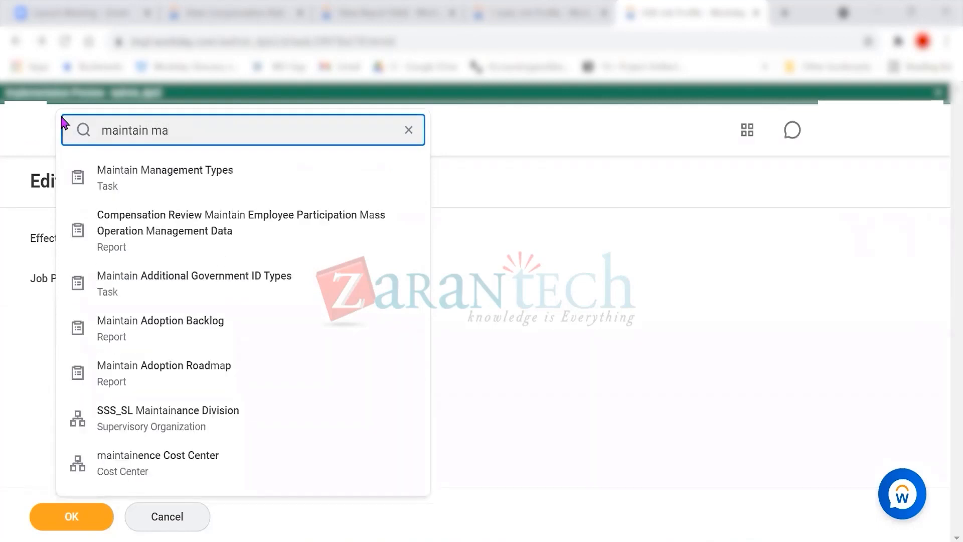
click(137, 184)
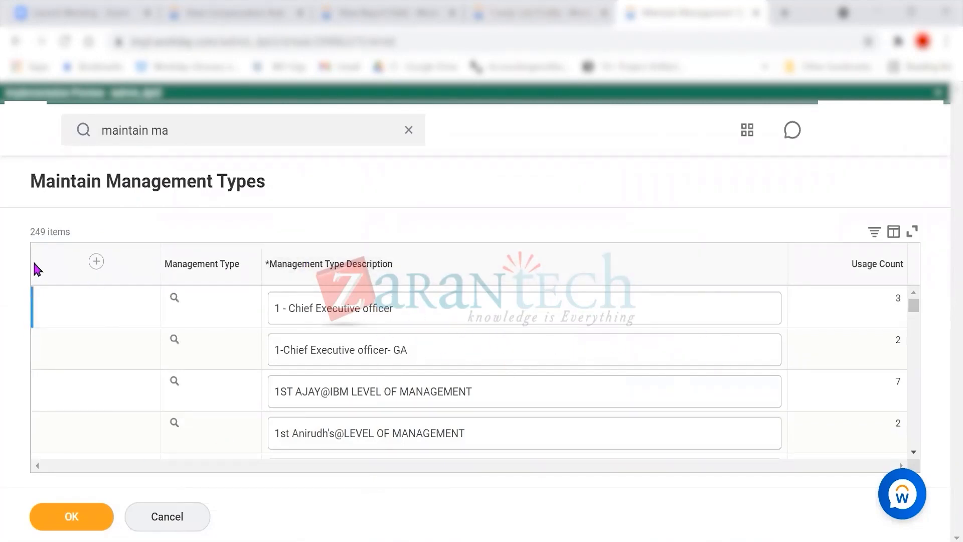
- Add a filter to the management types table on the Management Type column
click(872, 233)
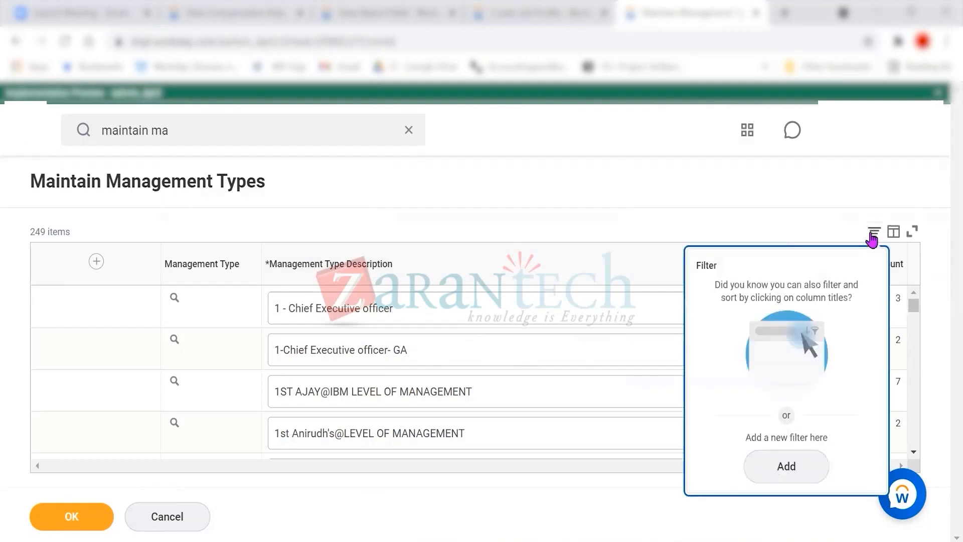
click(792, 466)
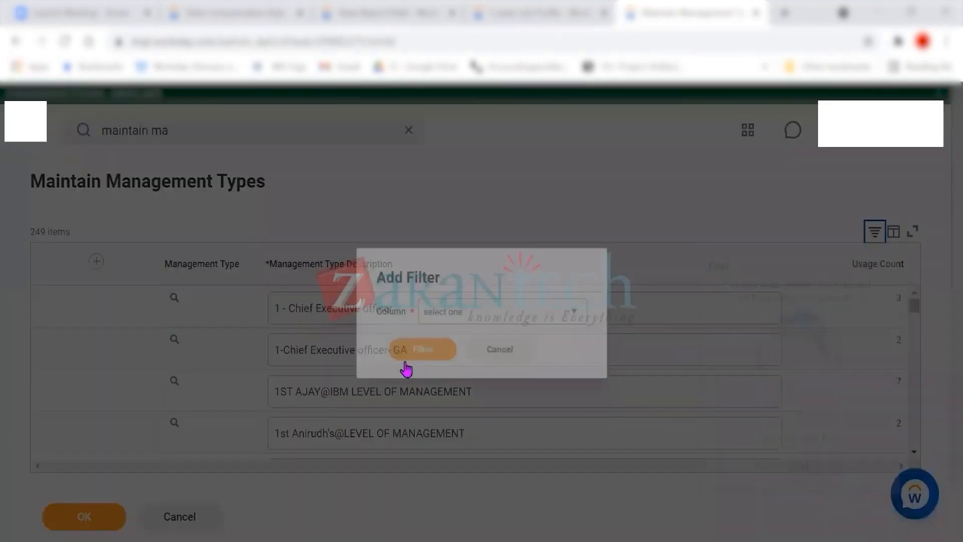
click(430, 320)
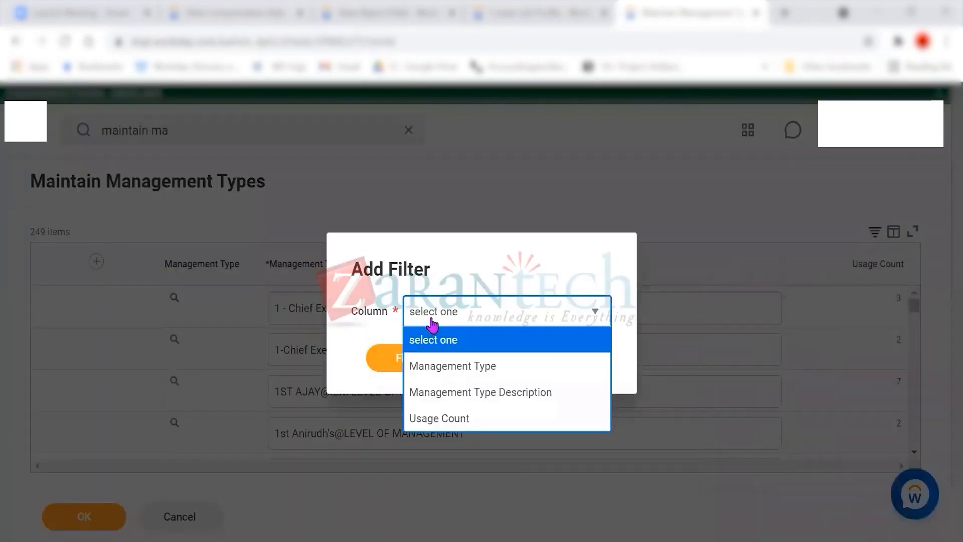
click(496, 371)
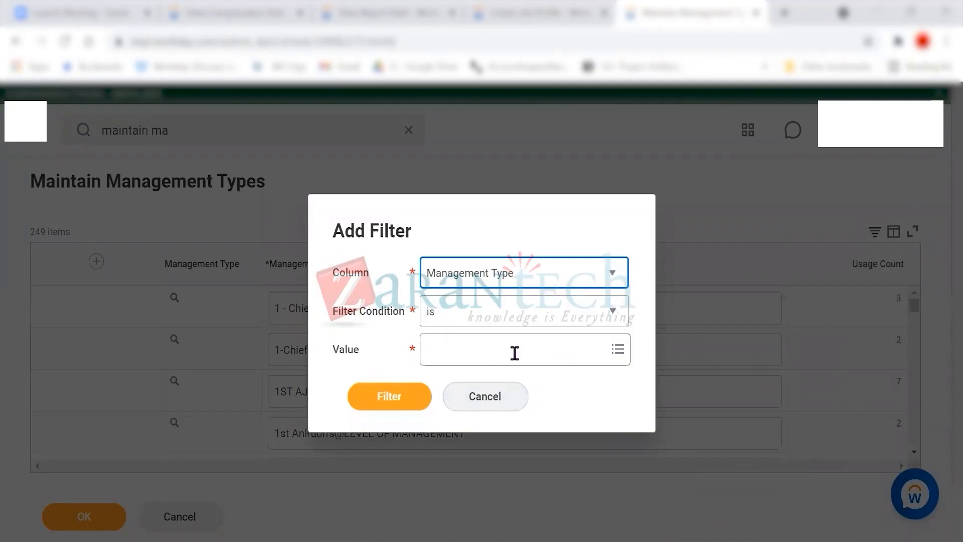
- Search the filter values for "SG1" and select every match, from SG1 CEO through SG1 Vice President
click(548, 354)
text(Sg1)
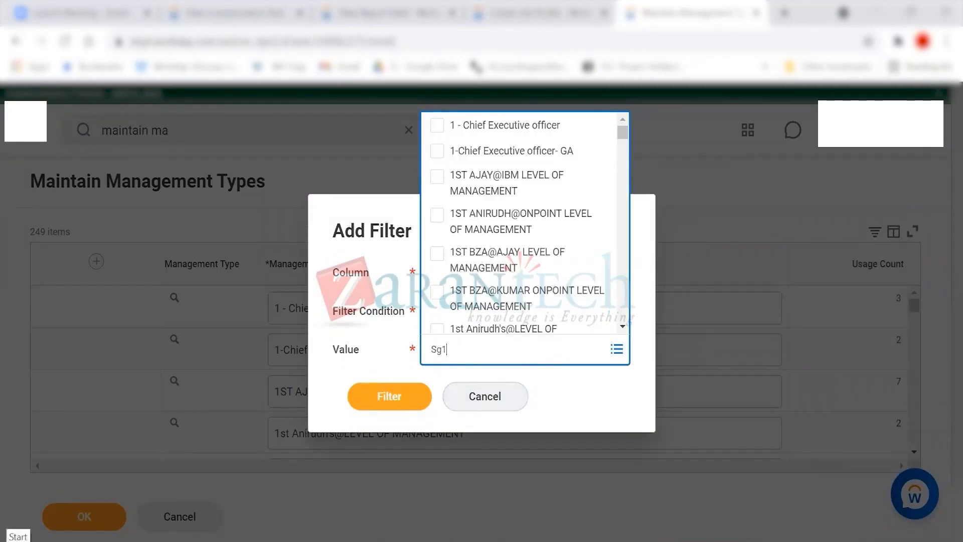
key(Return)
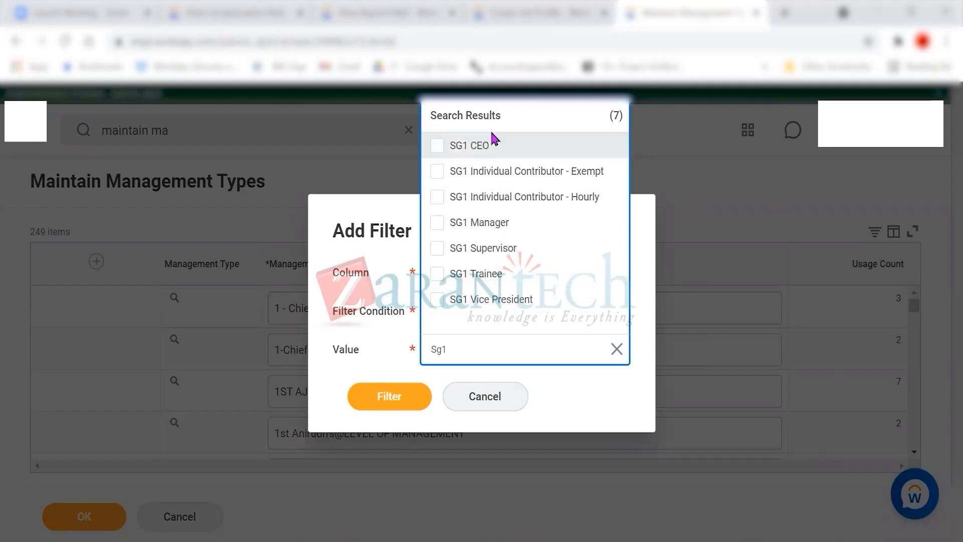
click(616, 348)
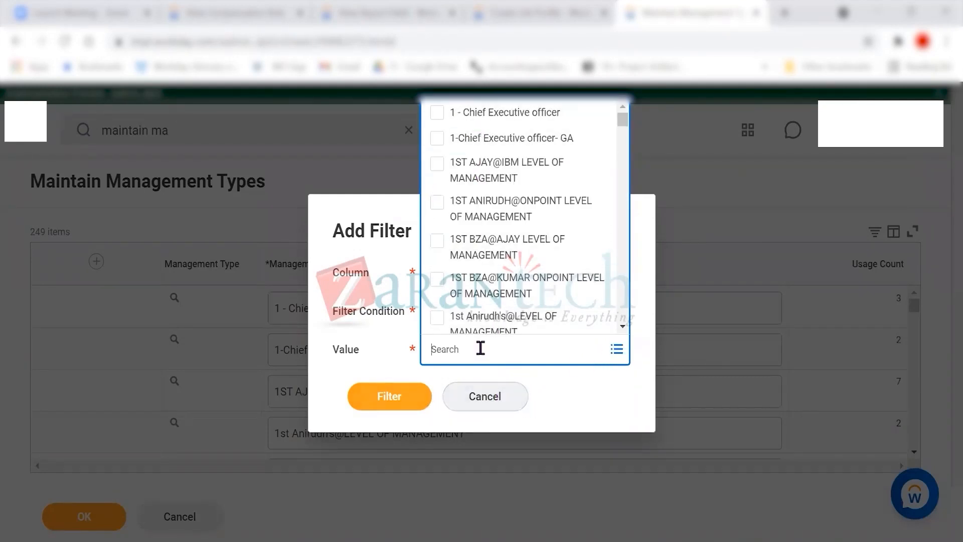
text(SG1)
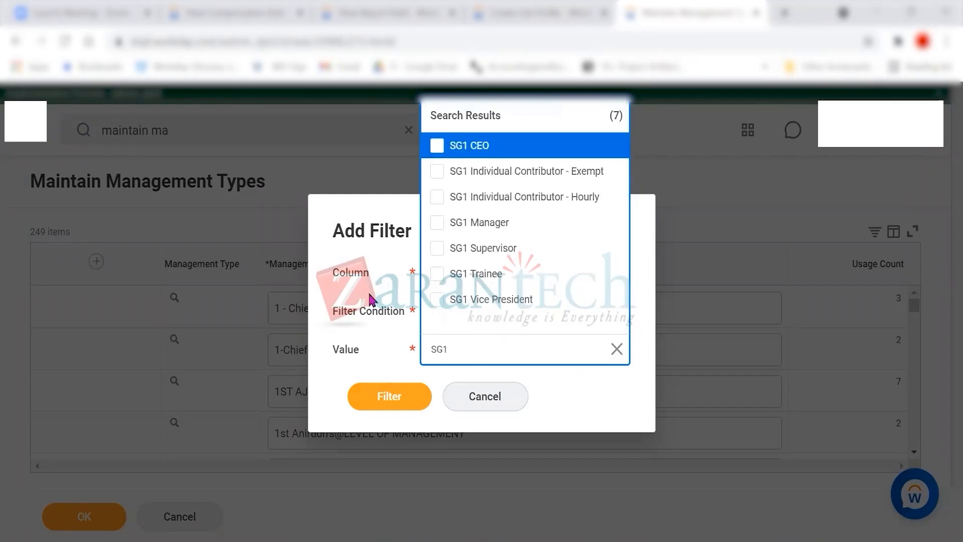
key(ctrl+a)
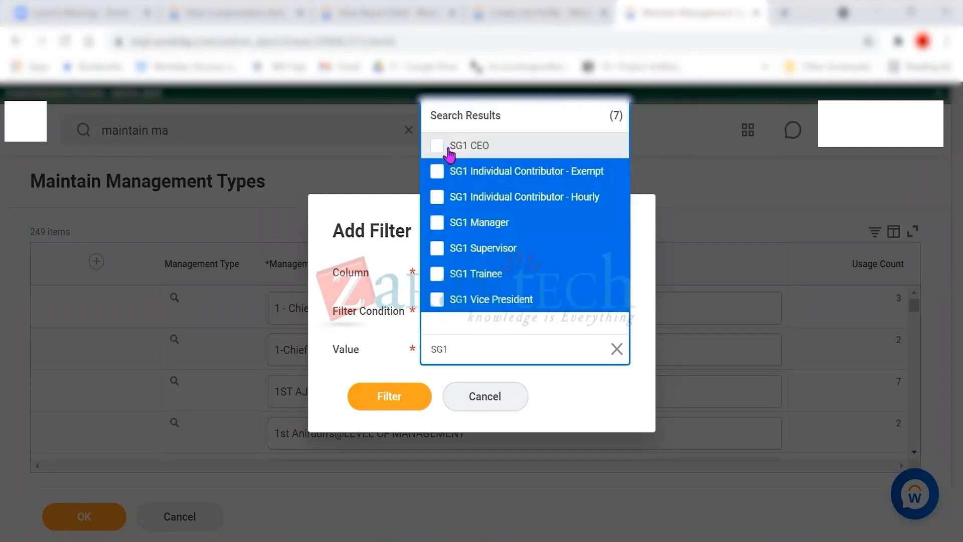
click(448, 152)
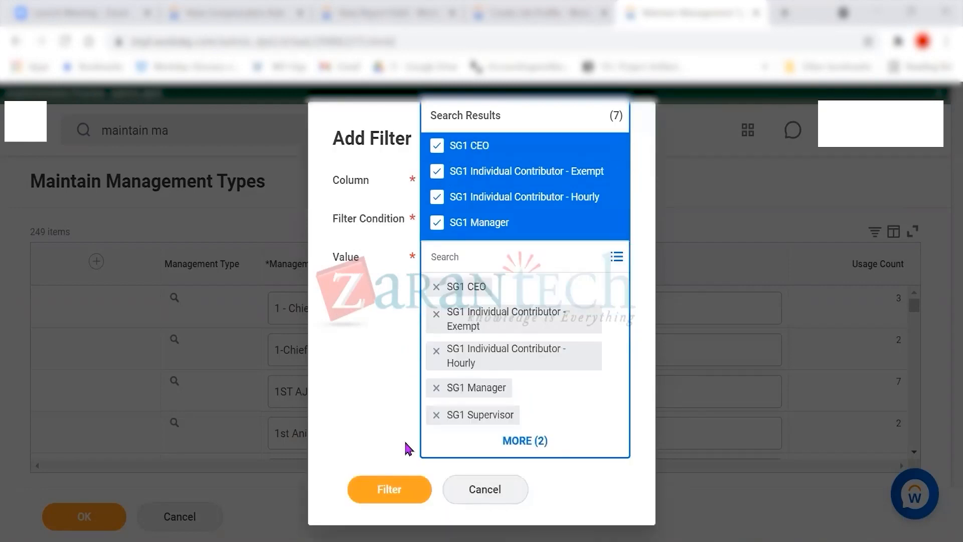
- Apply the SG1 filter to the management types table, look through the filtered rows and view the SG1 CEO details
click(359, 482)
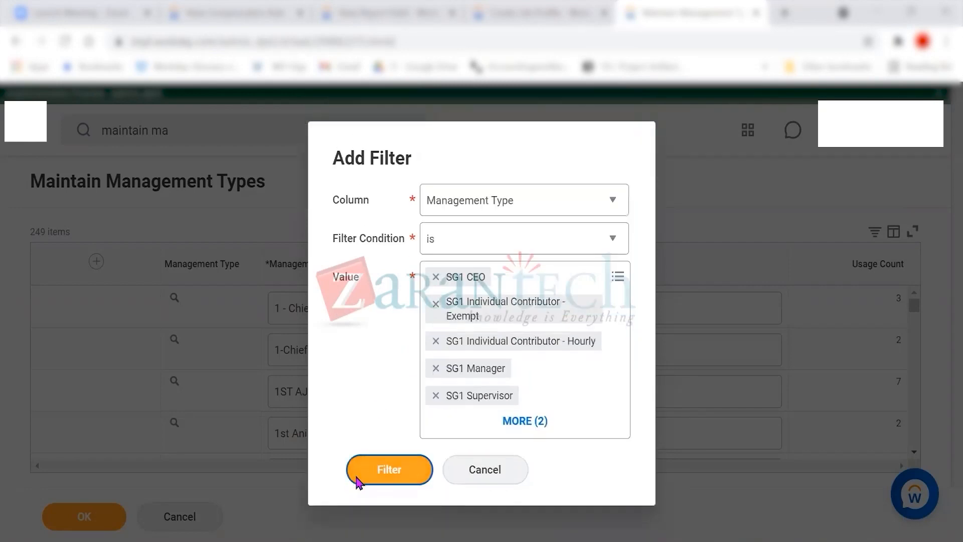
click(377, 483)
scroll(577, 369, down, 2)
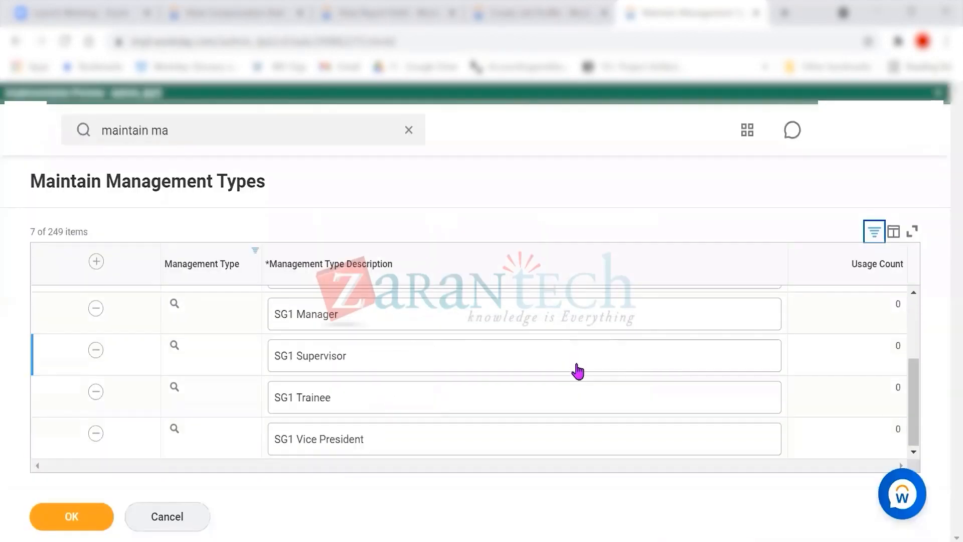
scroll(451, 384, up, 3)
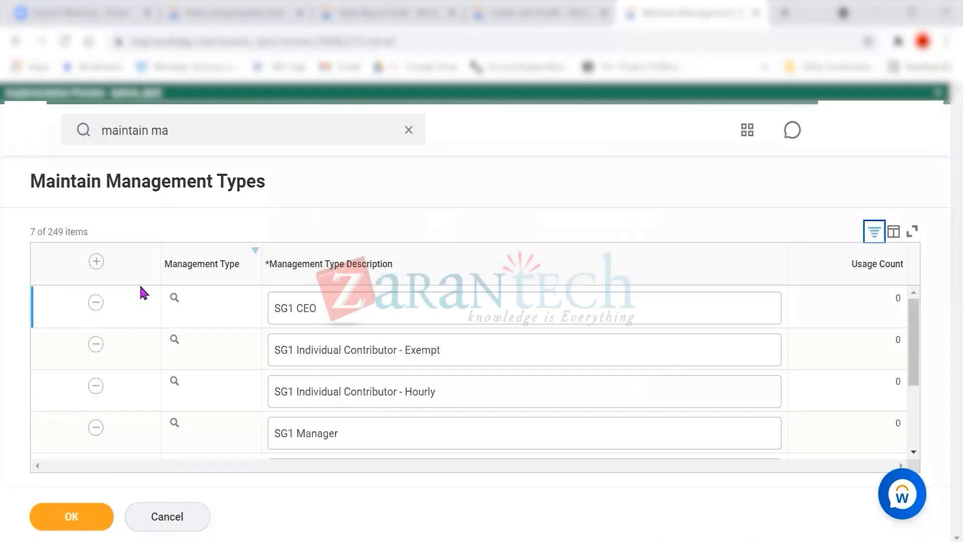
click(187, 300)
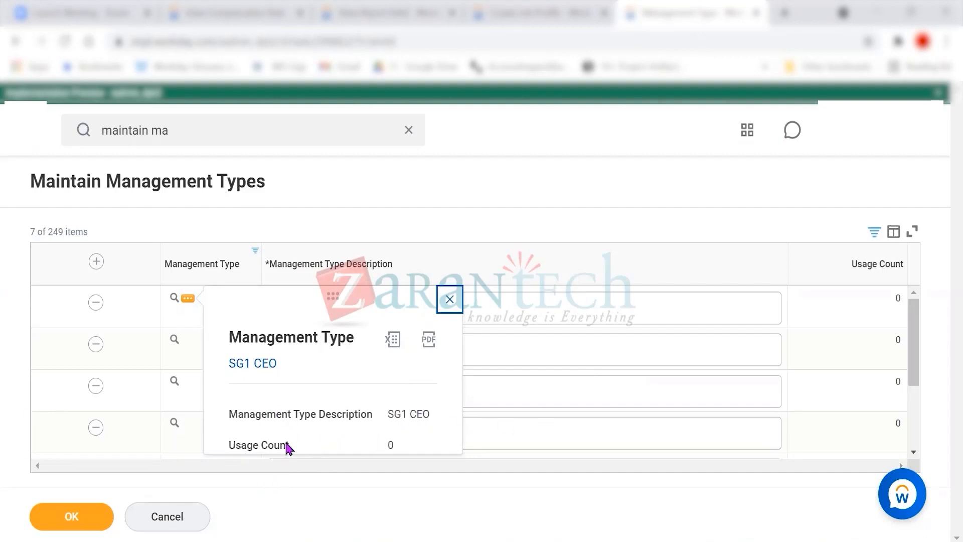
click(303, 502)
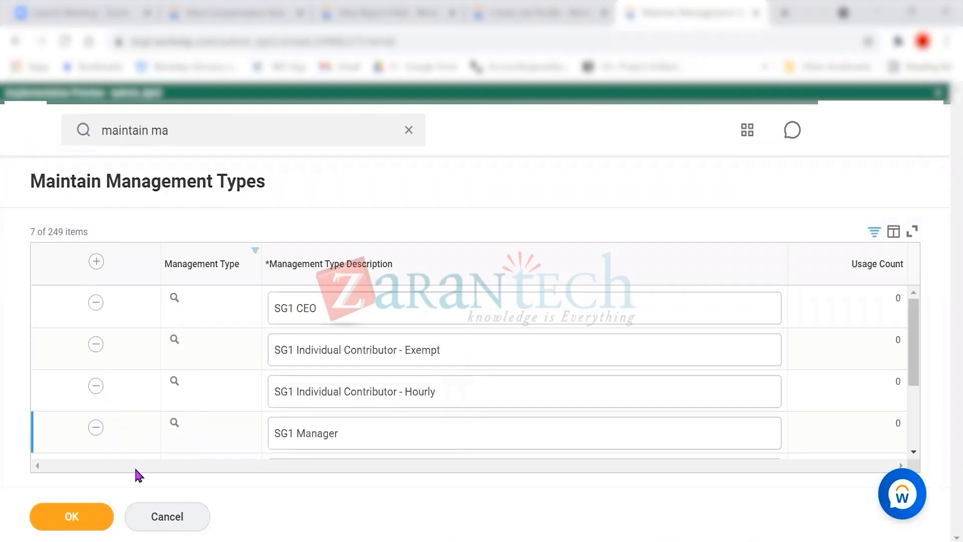
- Submit the Maintain Management Types task and finish it from the resulting table
click(95, 522)
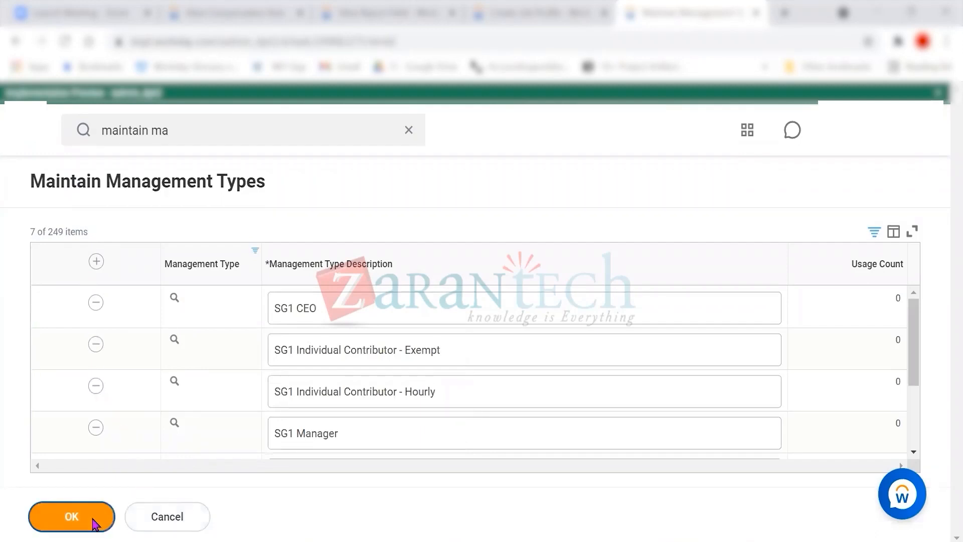
scroll(243, 396, down, 10)
click(58, 527)
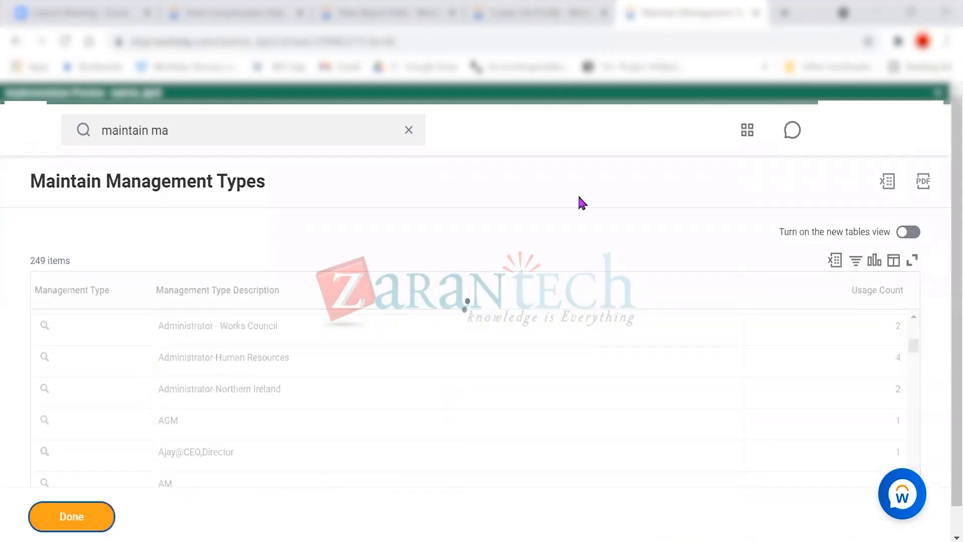
- On the already open Create Job Profile page, search the Management Level options for "SG1", look through the list and close it
click(541, 11)
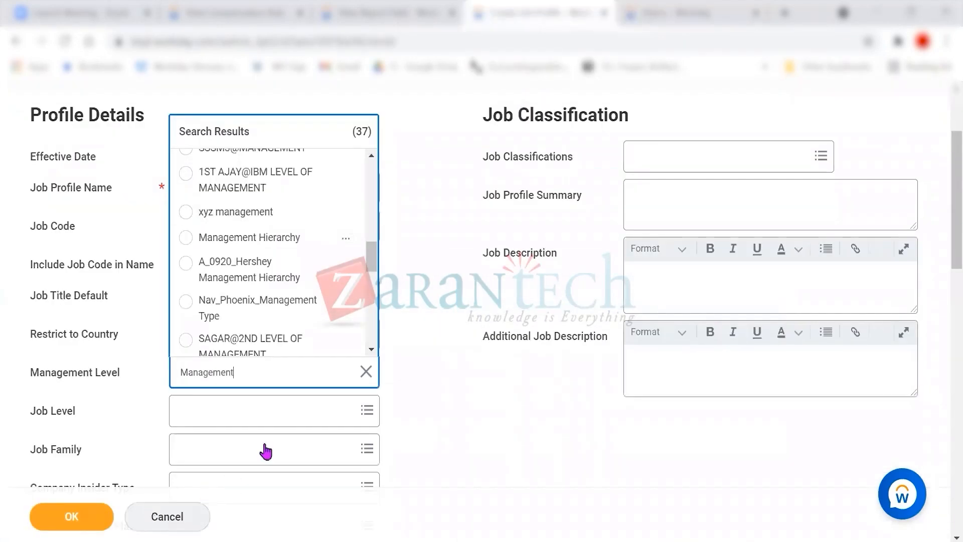
drag(243, 375, 134, 355)
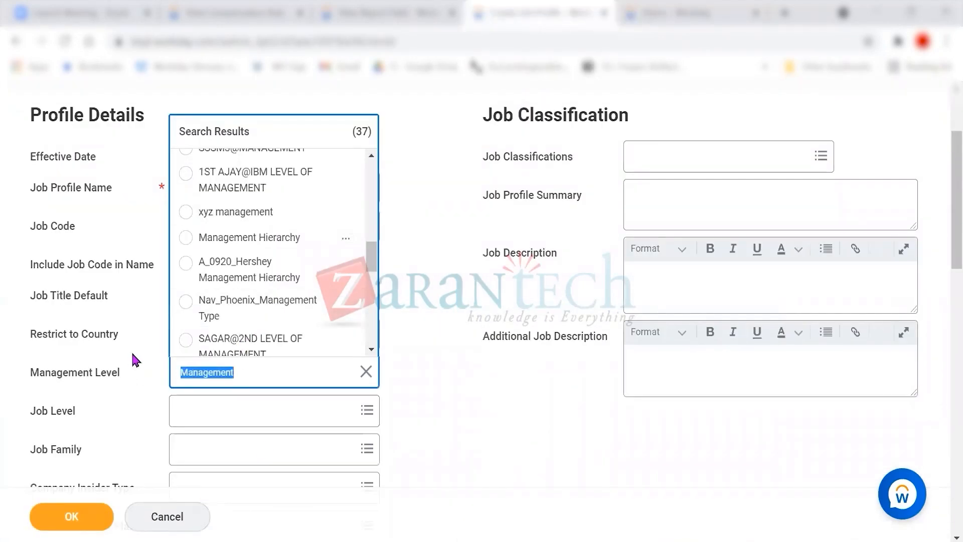
text(SG1)
key(Return)
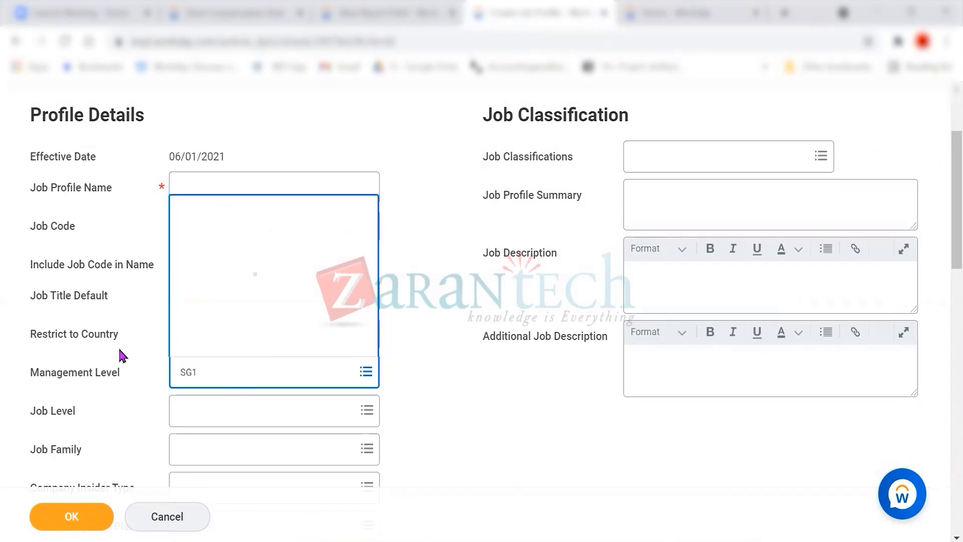
scroll(249, 312, down, 1)
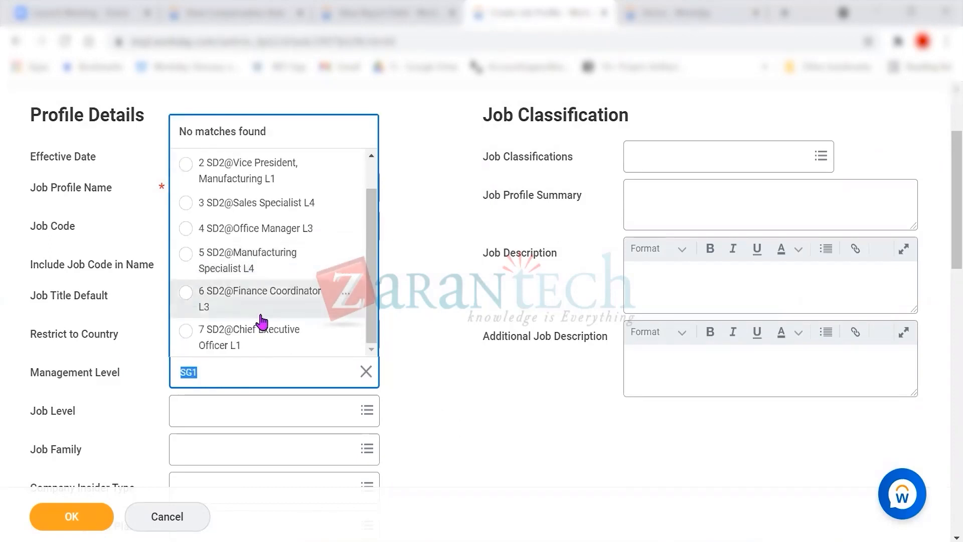
scroll(345, 216, down, 8)
scroll(564, 216, up, 3)
scroll(564, 216, up, 5)
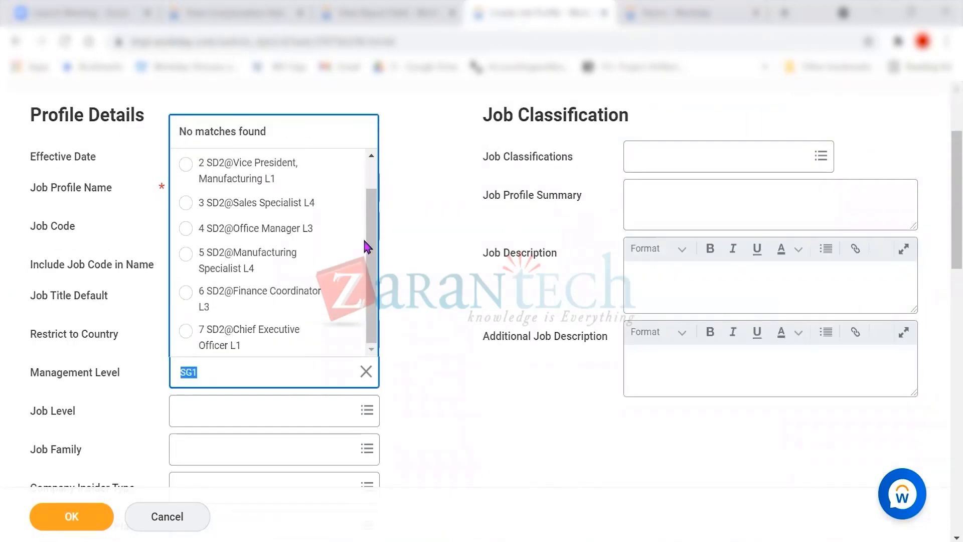
click(78, 346)
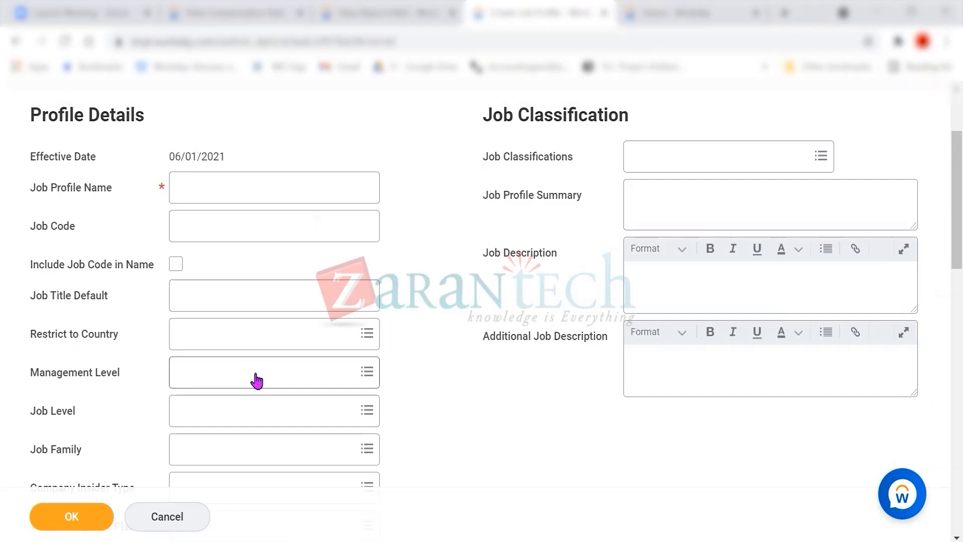
click(712, 10)
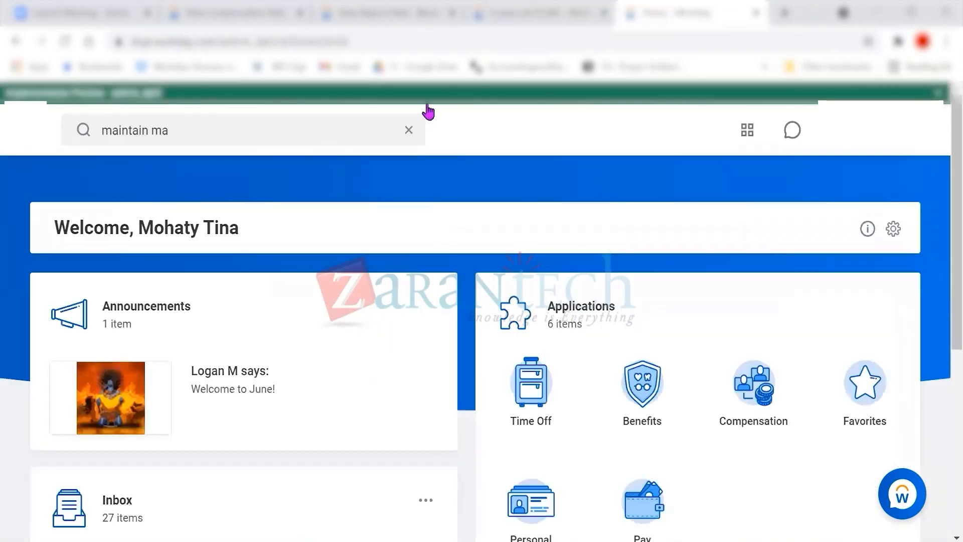
click(184, 123)
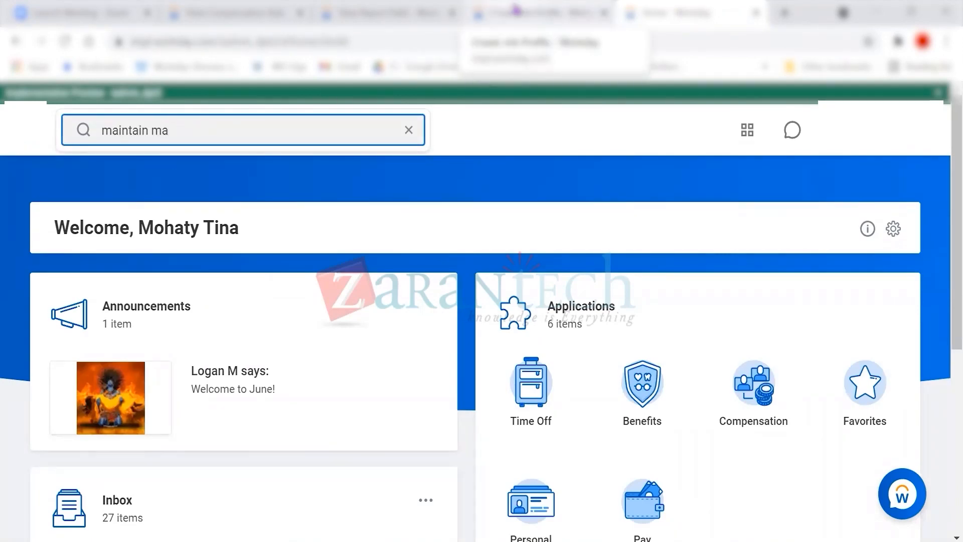
click(515, 11)
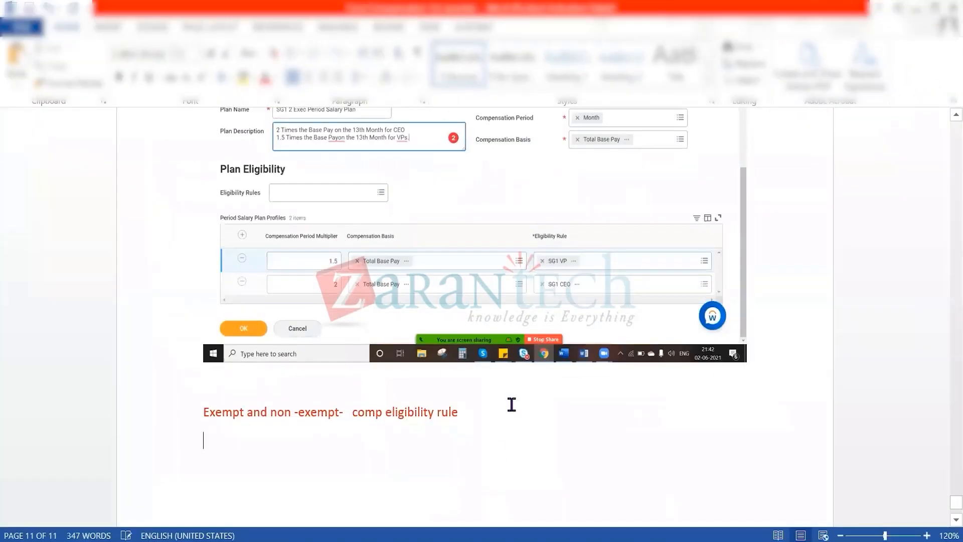
- In the Core Compensation Word document, add the line "Management type- Job profile." below the exempt and non-exempt note
key(Return)
text(Manageme)
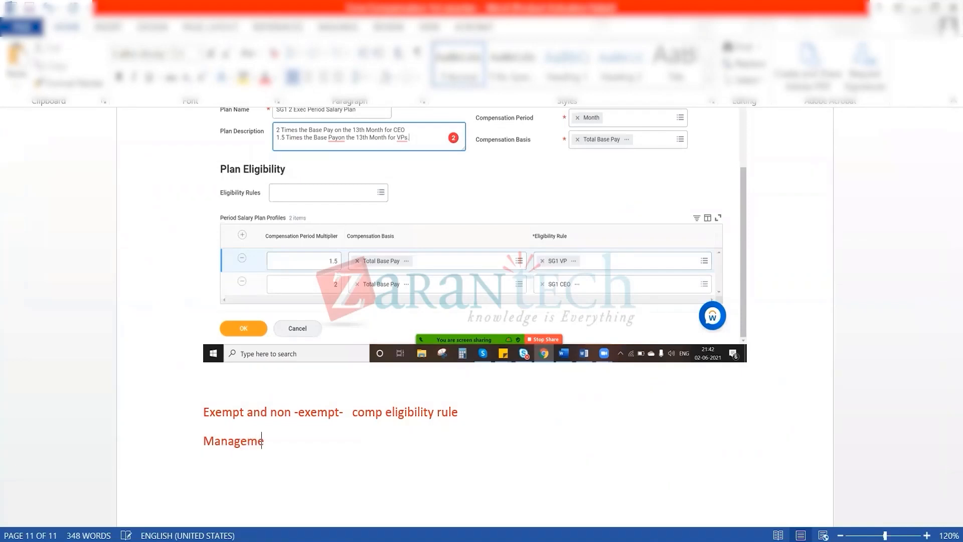
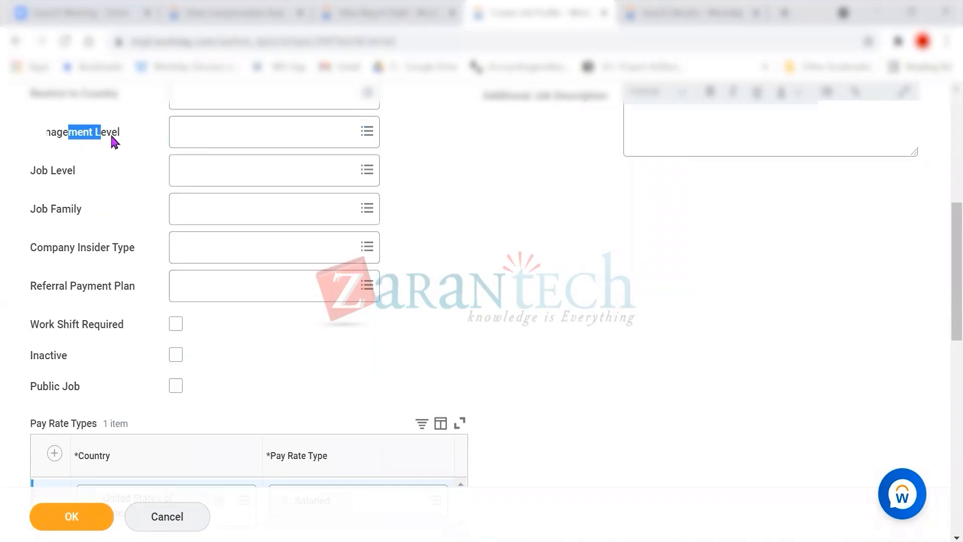
- Return from the job profile to the Workday search results and correct the search to "maintain management"
scroll(575, 263, up, 3)
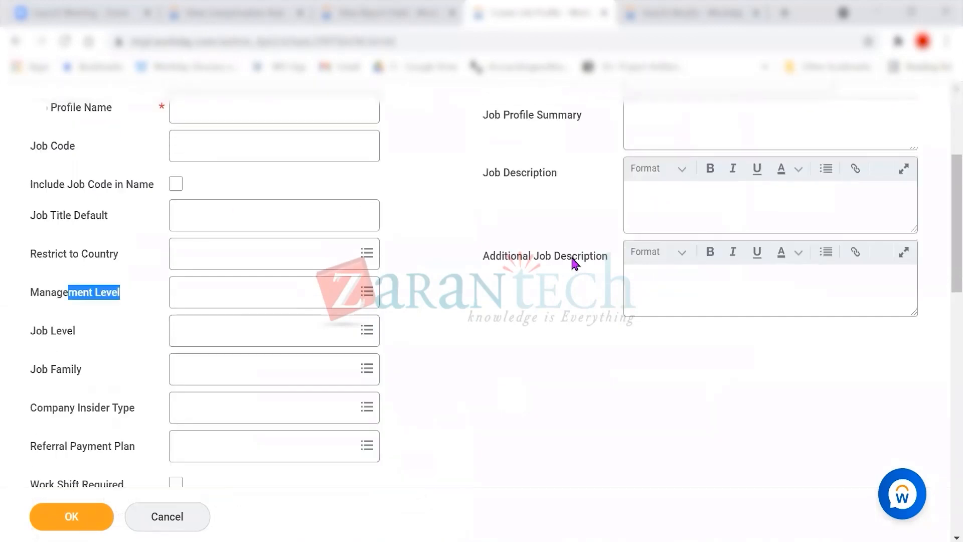
click(679, 17)
click(245, 128)
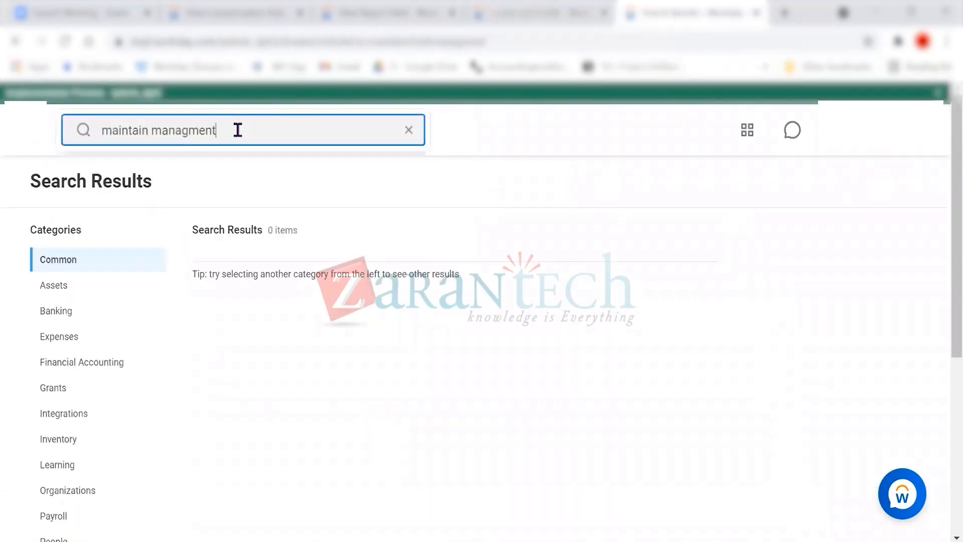
click(189, 131)
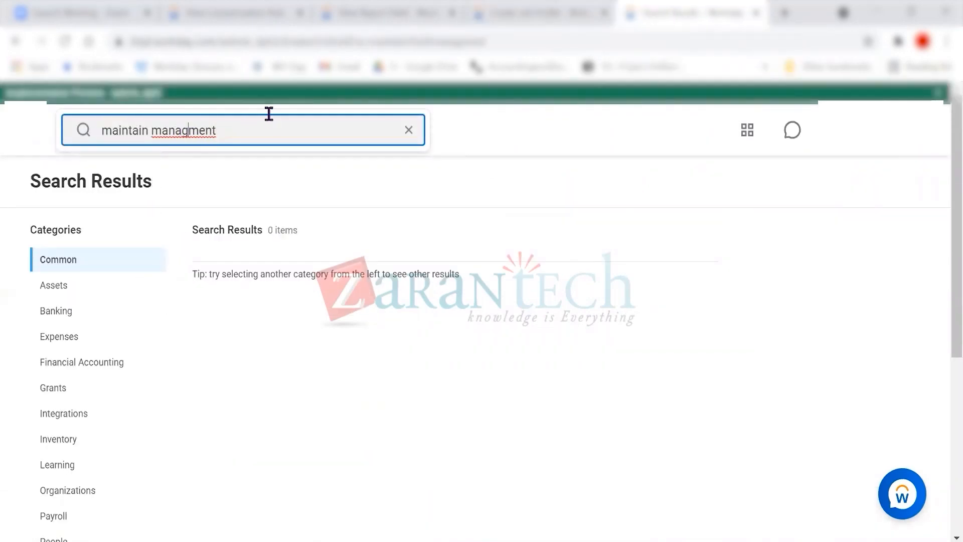
text(e)
key(Return)
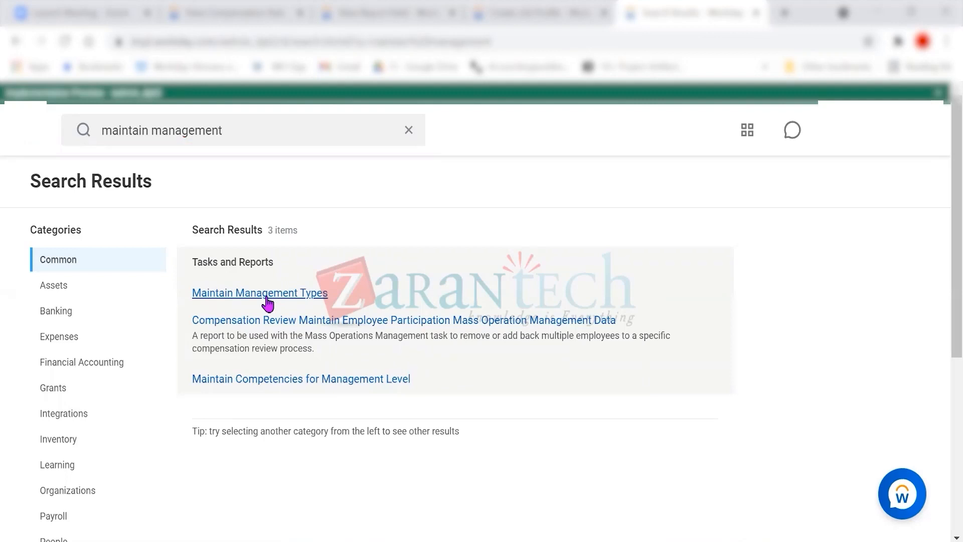
- Open the Maintain Management Types task from the results and cancel back to the search results
click(266, 296)
click(197, 517)
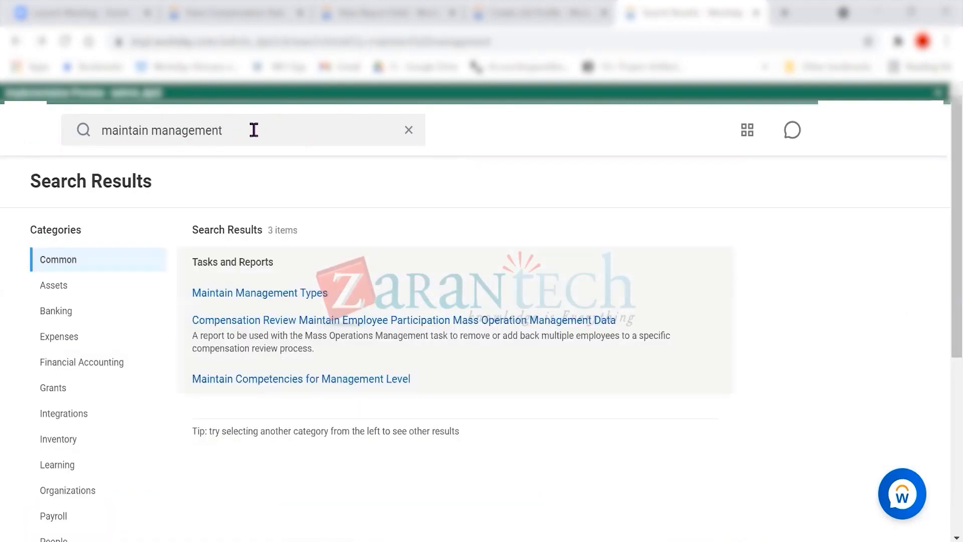
click(254, 132)
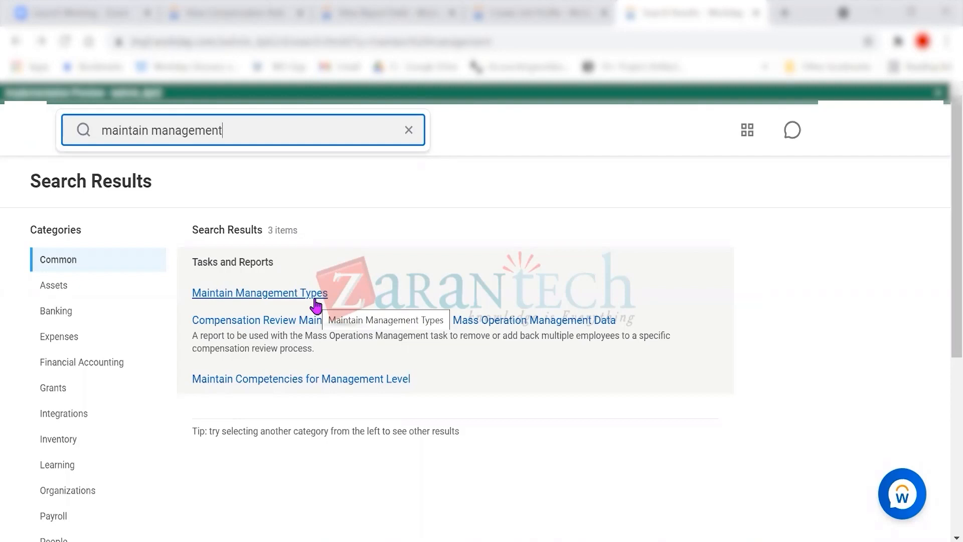
click(314, 299)
- Switch to the Word document and append "Unable to locate the mangt type." after "Management type- Job profile."
key(alt+Tab)
drag(204, 412, 374, 412)
click(376, 442)
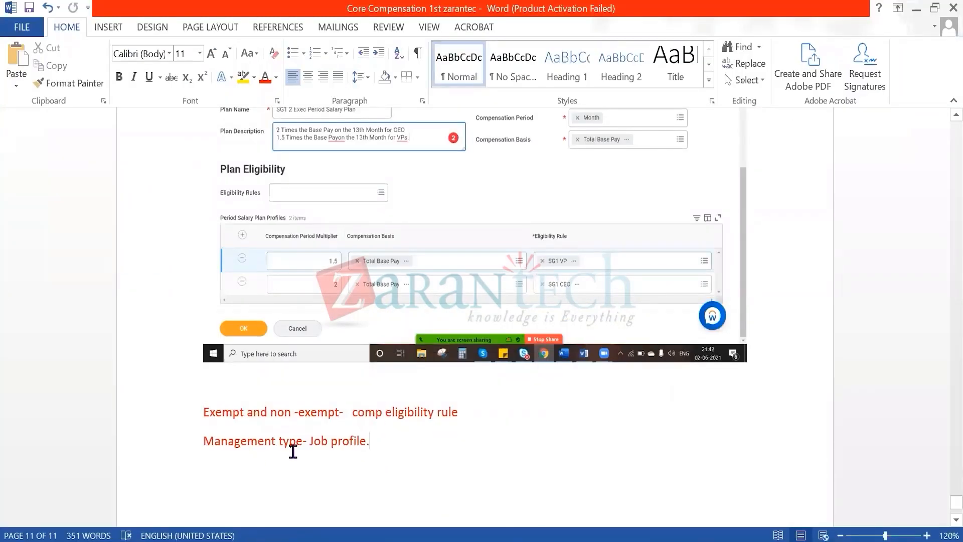
drag(311, 443, 369, 444)
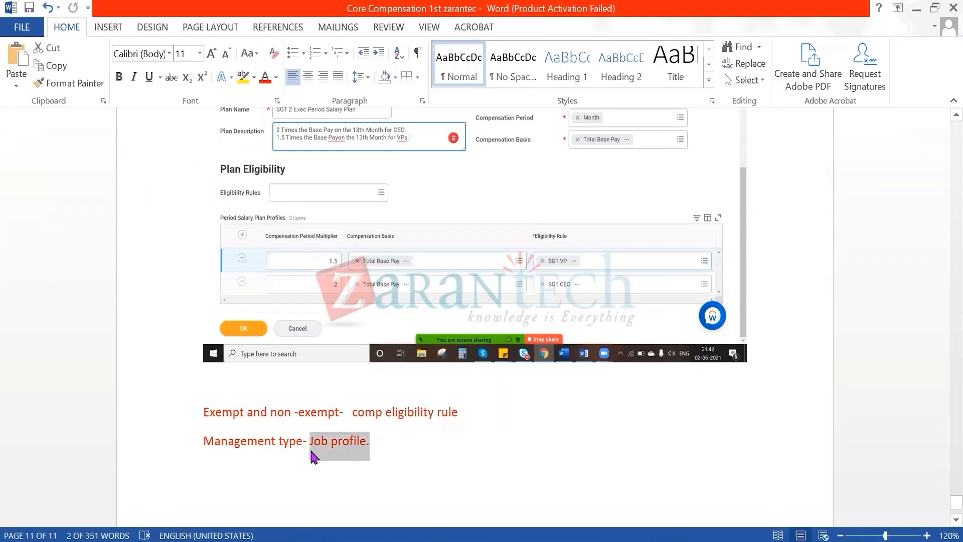
key(End)
text(unabk)
key(BackSpace)
text(le to locate the )
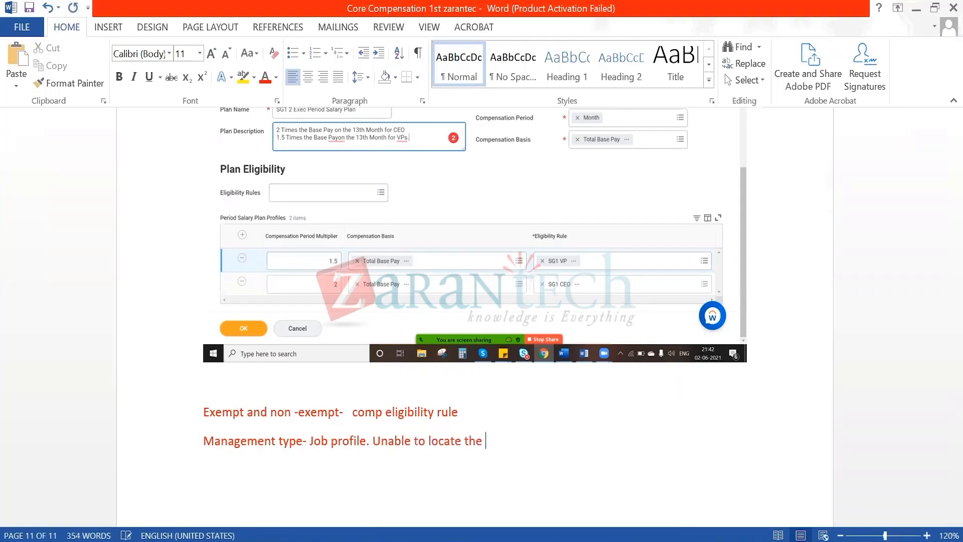
text(mangt type)
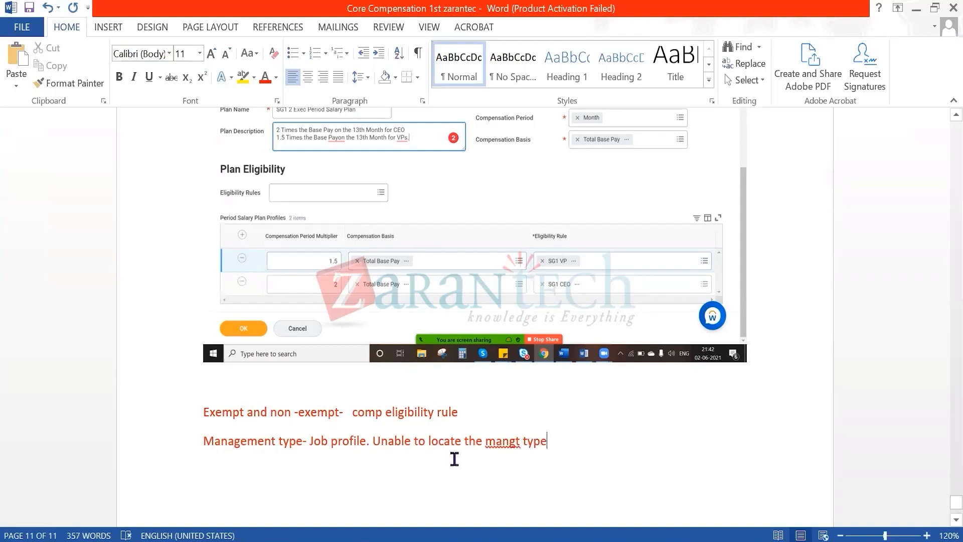
text(.)
key(Return)
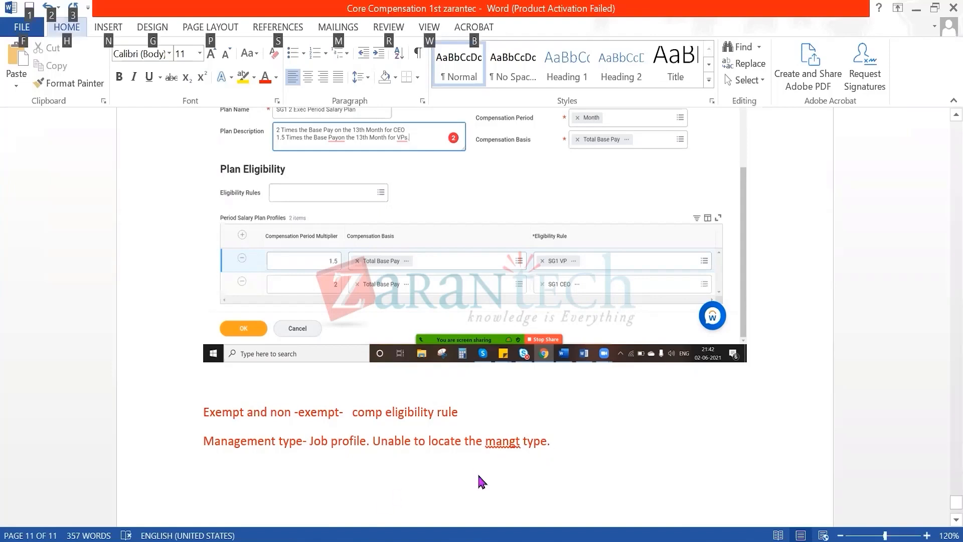
click(581, 448)
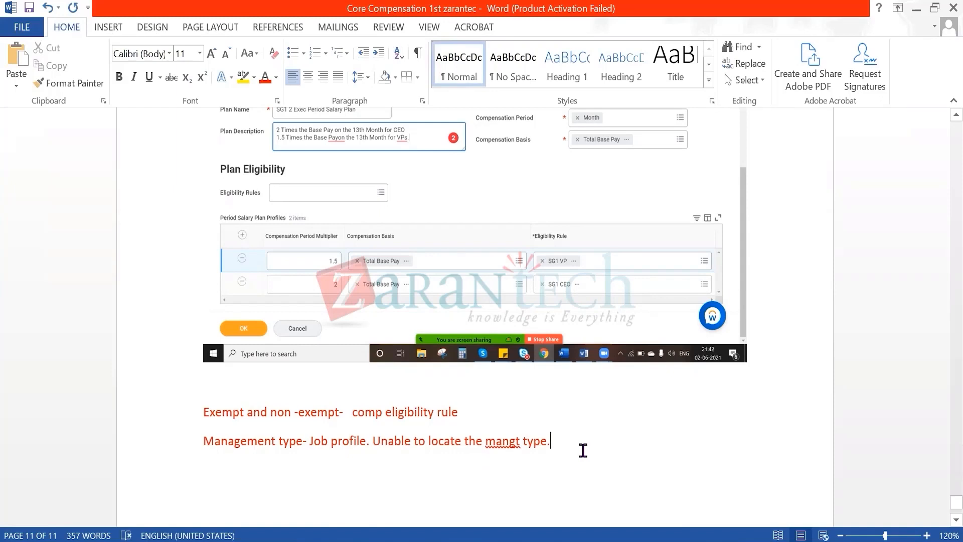
- Switch back to Workday and replace the previous search with "Create allowance"
key(alt+Tab)
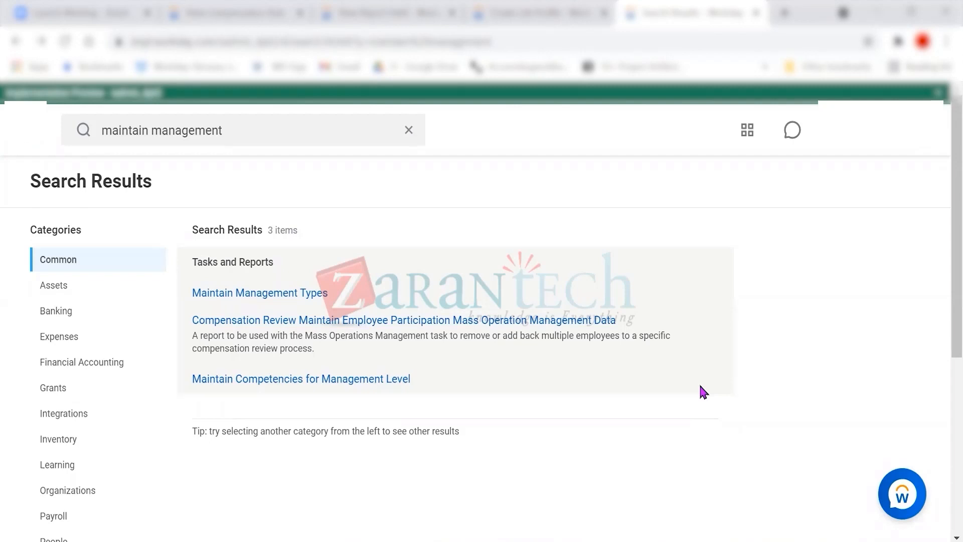
click(240, 133)
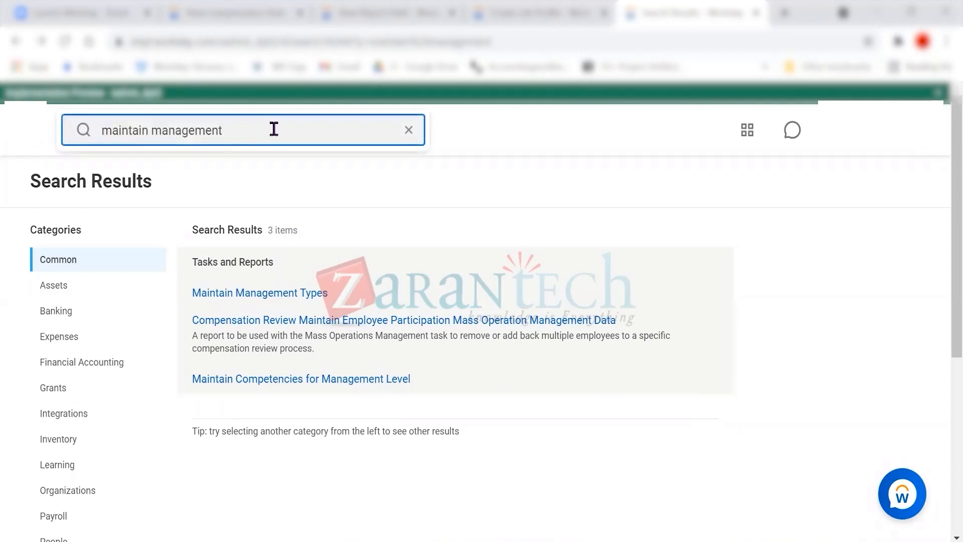
drag(274, 129, 101, 130)
key(BackSpace)
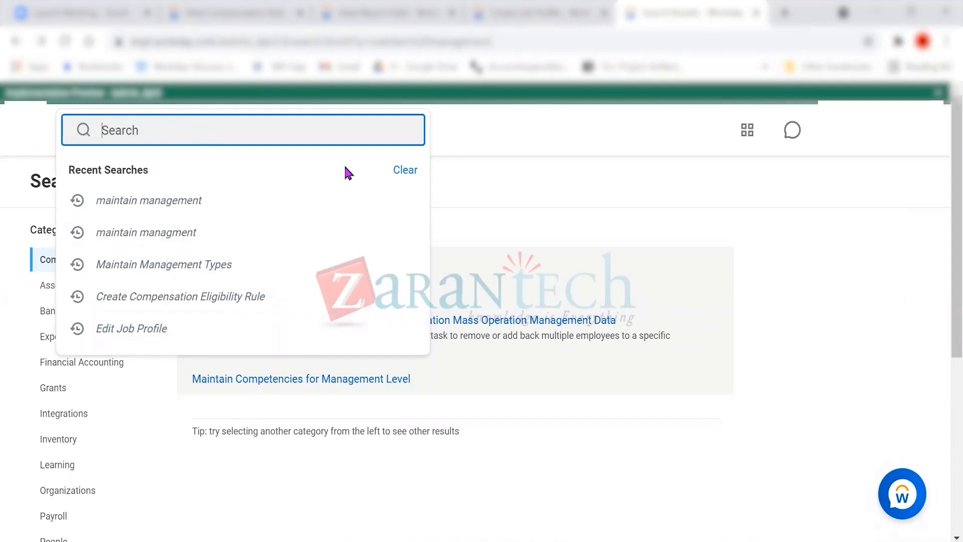
text(Create allowance)
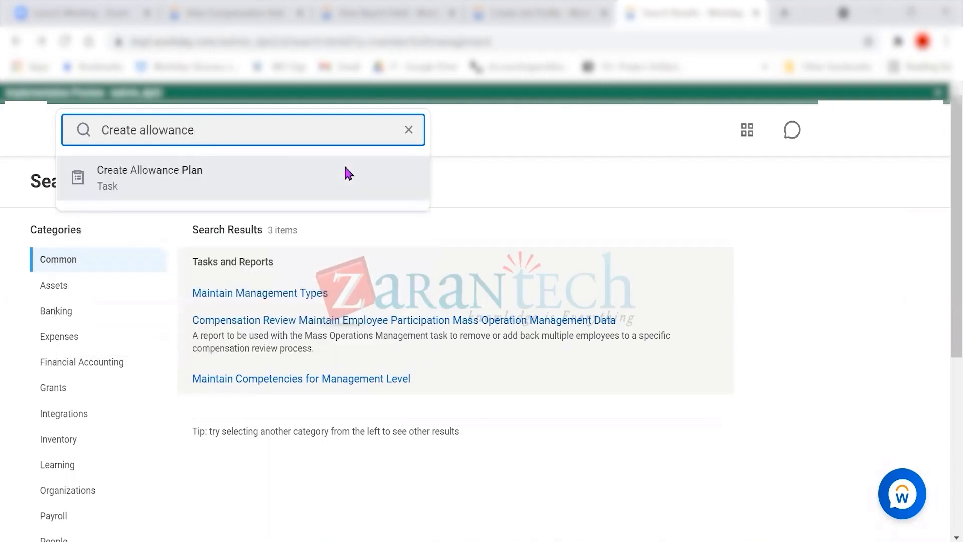
key(Return)
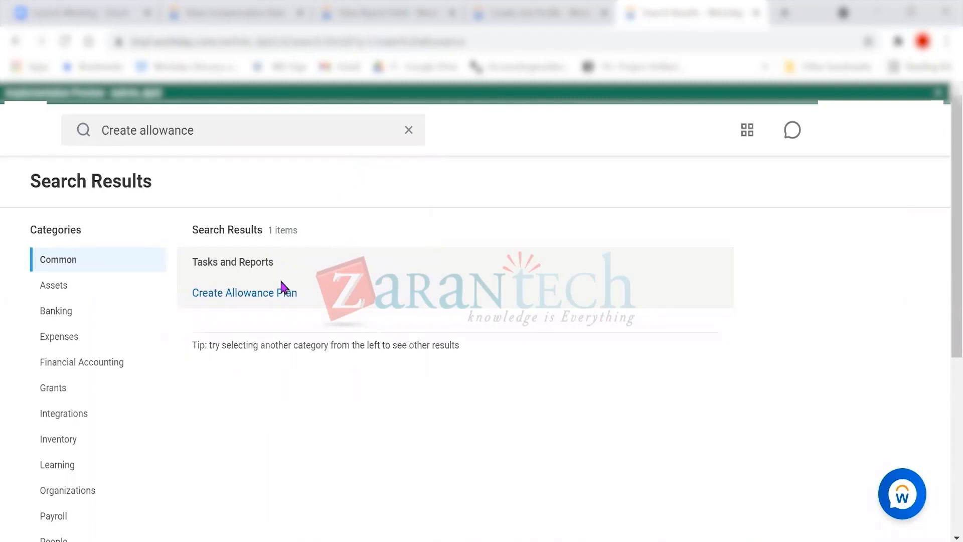
- Open the Create Allowance Plan task from the search results and set the effective date to 06/01/2021
click(273, 293)
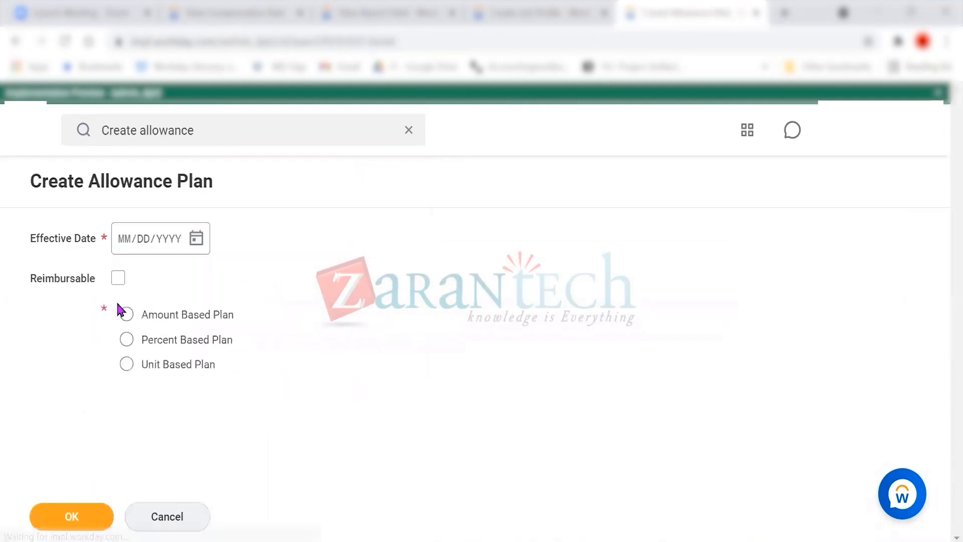
click(195, 239)
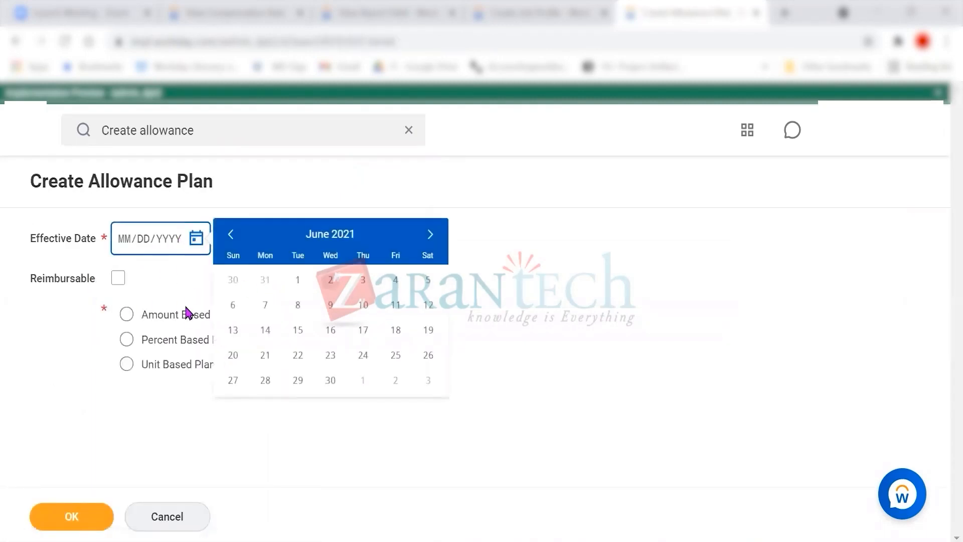
click(296, 282)
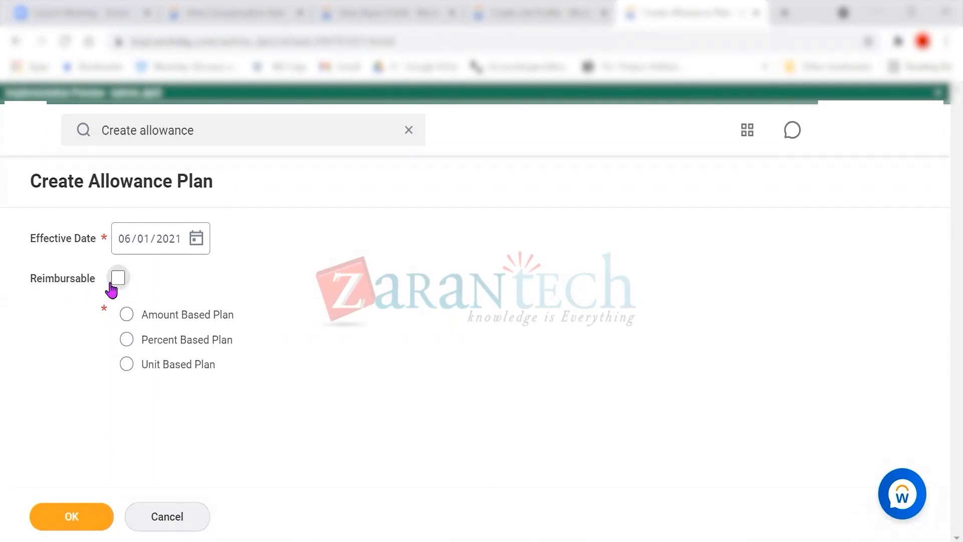
- Turn the Reimbursable option on and off to compare which plan bases it allows, leaving it off
mouse_move(120, 287)
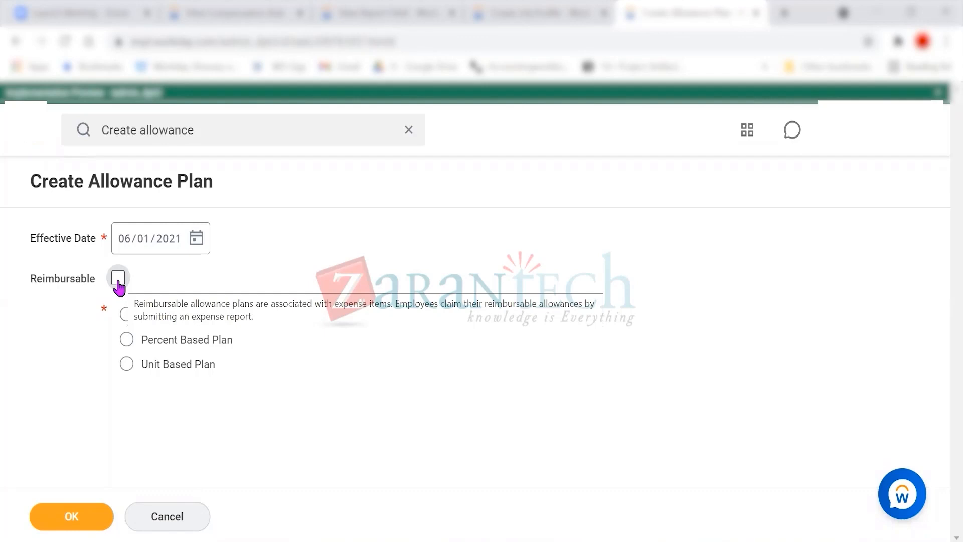
click(118, 280)
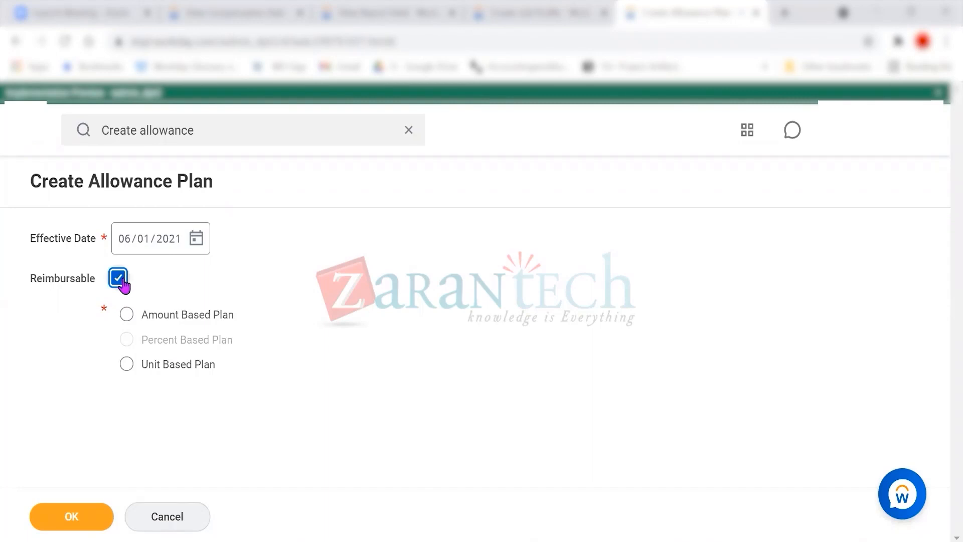
mouse_move(123, 284)
mouse_move(119, 277)
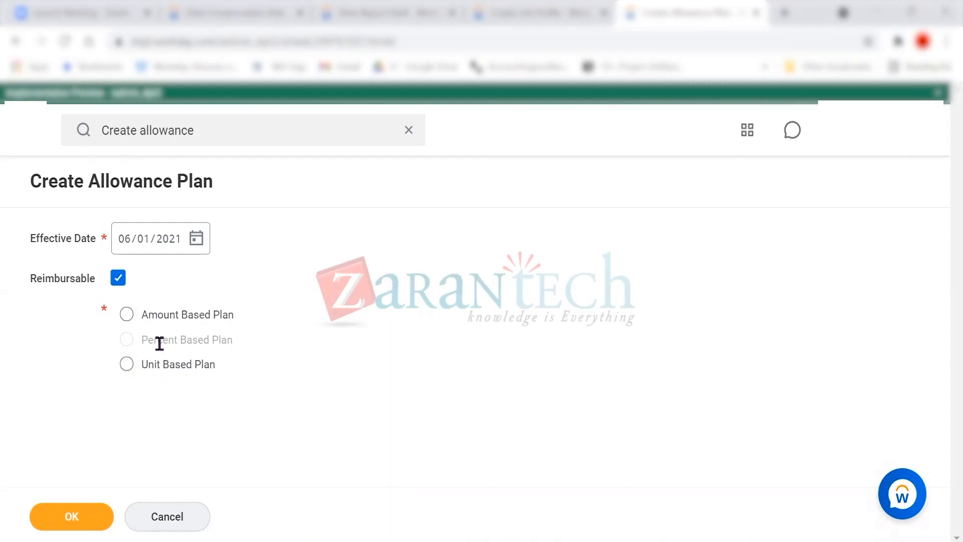
drag(235, 339, 144, 346)
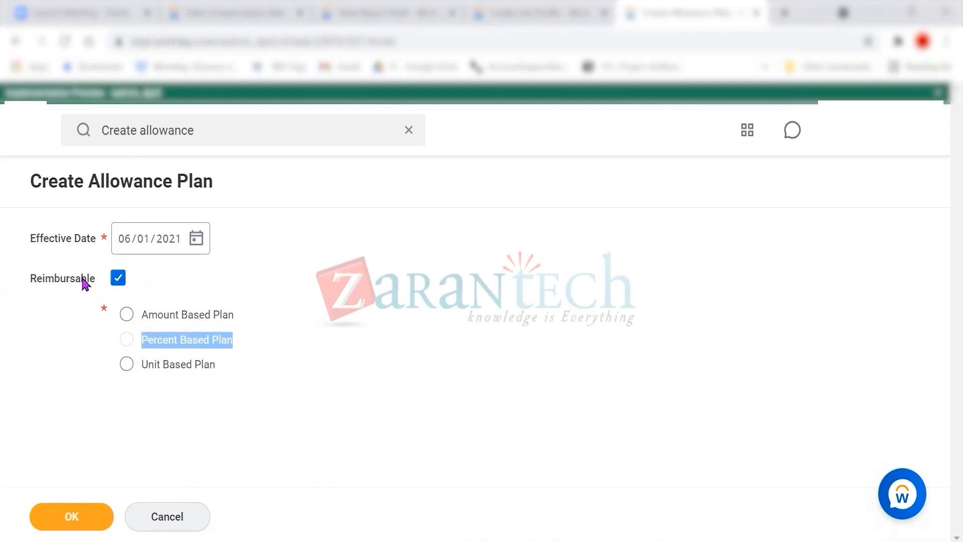
click(113, 279)
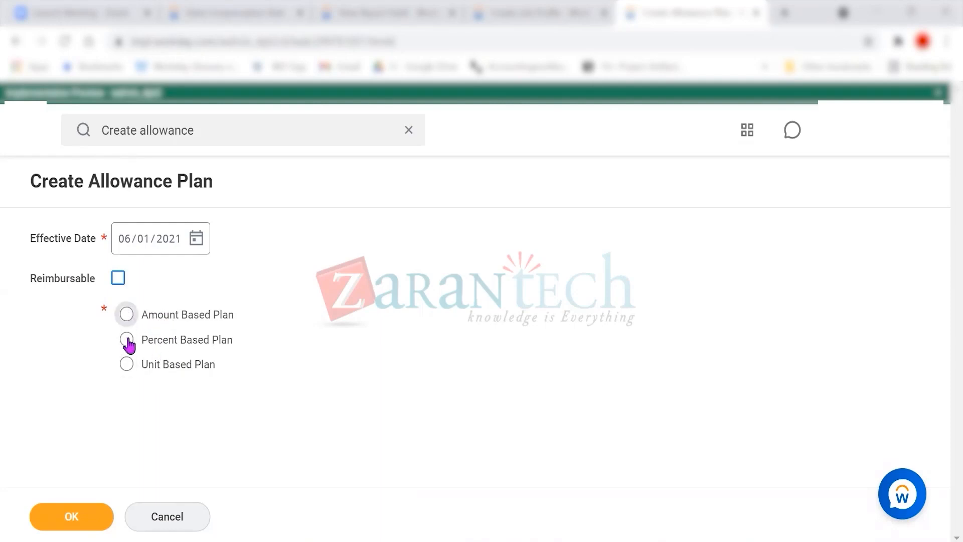
click(118, 277)
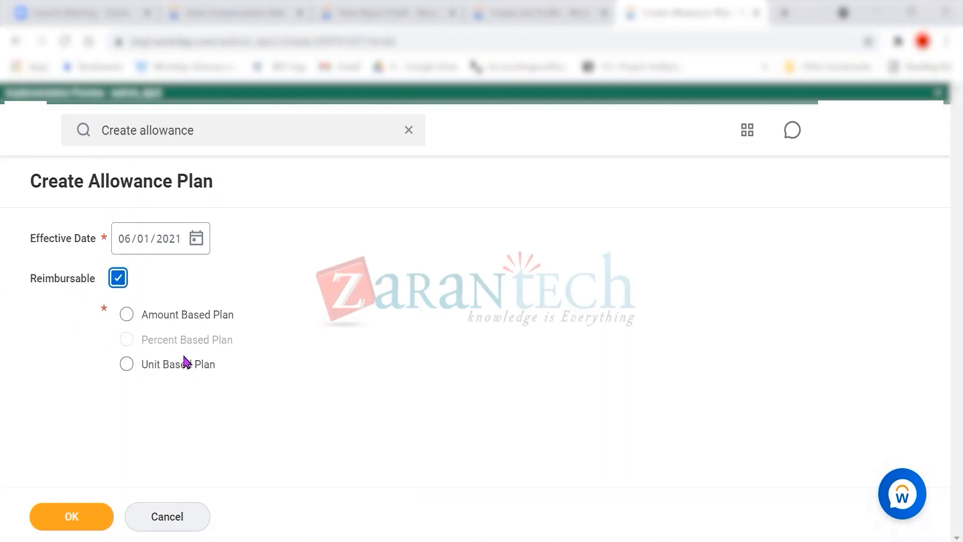
drag(143, 340, 220, 342)
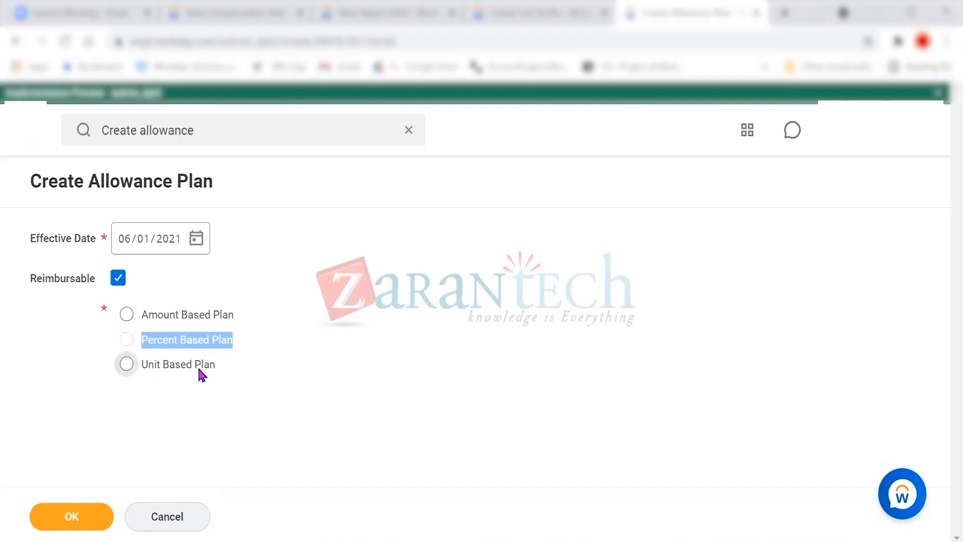
click(118, 277)
- Choose Unit Based Plan as the plan basis, continue to the plan details form and look over its fields
click(210, 367)
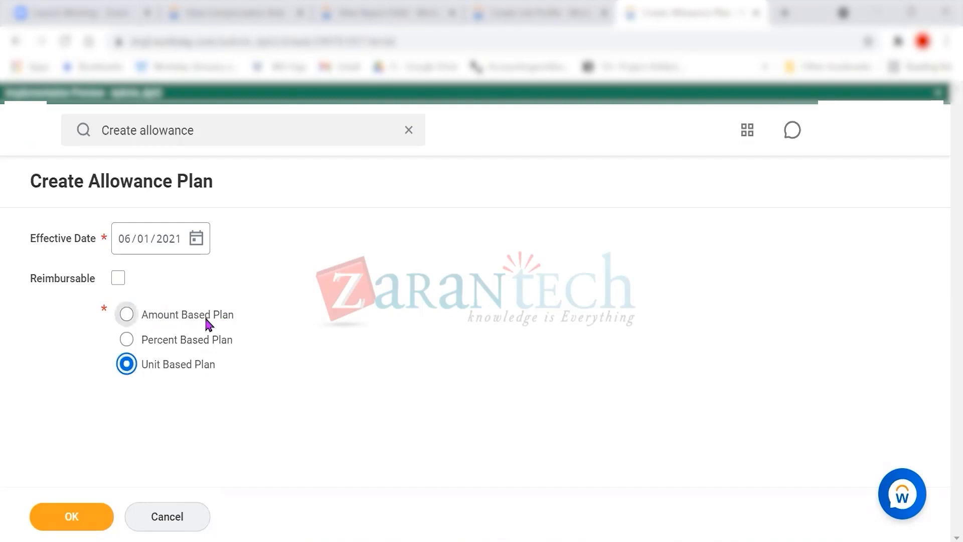
click(91, 521)
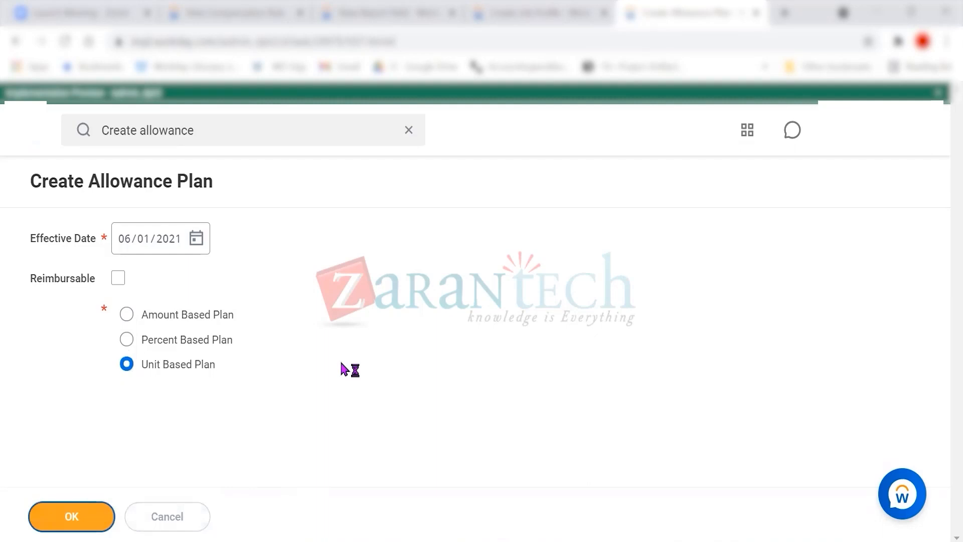
scroll(442, 345, down, 3)
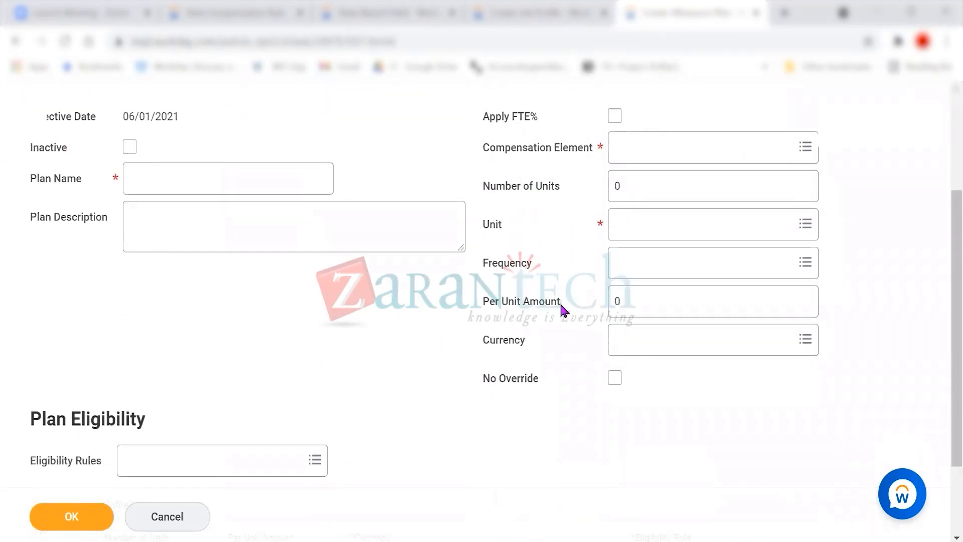
scroll(489, 441, up, 2)
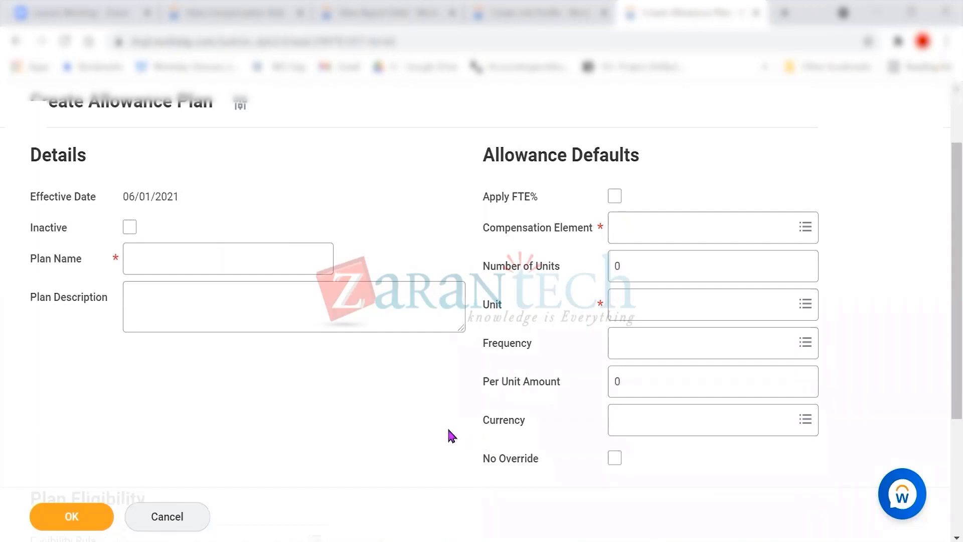
scroll(448, 430, up, 2)
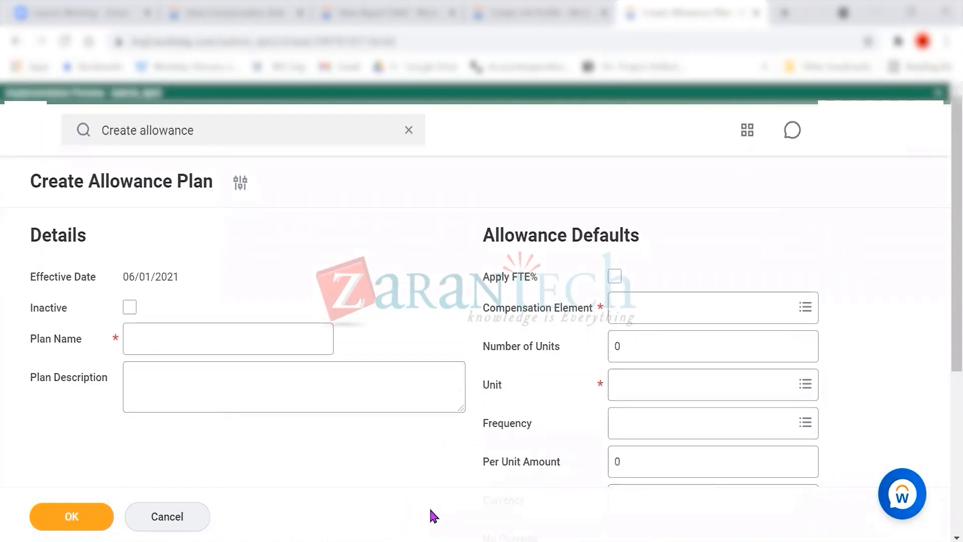
- Name the allowance plan "SST Unit based Car Allowance"
click(199, 340)
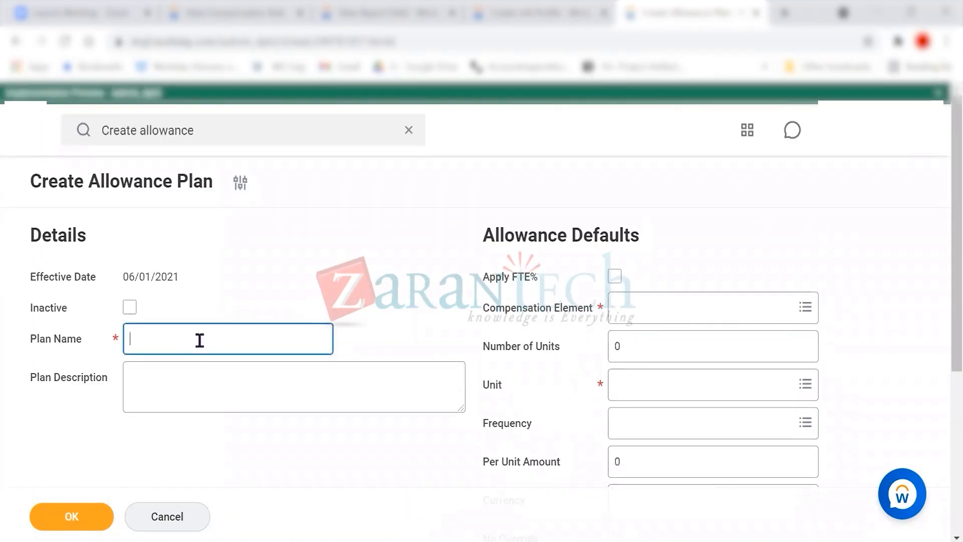
text(SST Car AllowanceUnir)
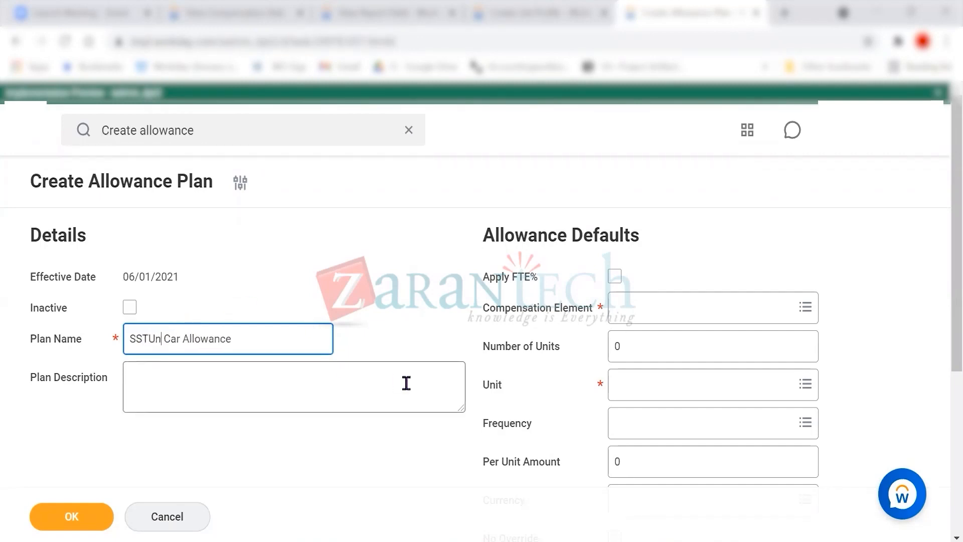
key(BackSpace)
text(t)
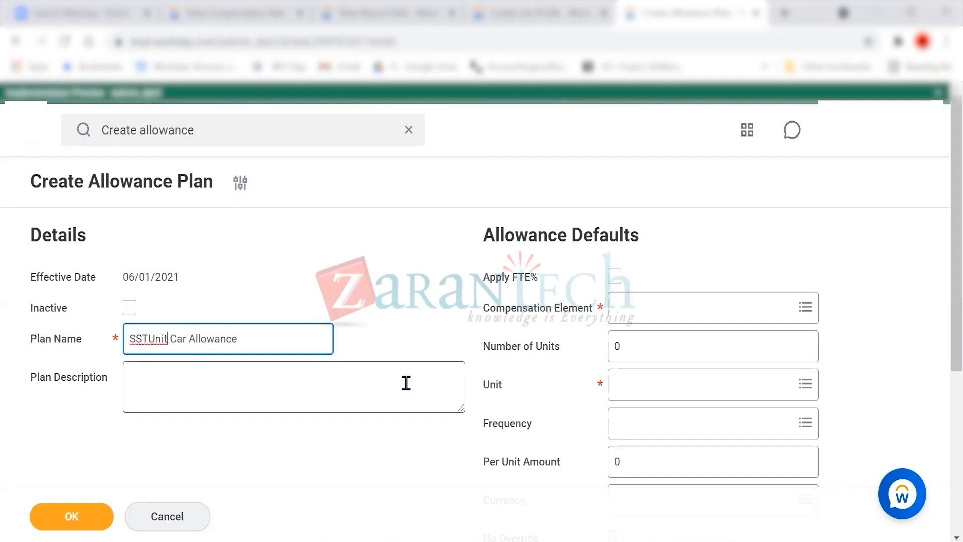
click(150, 339)
click(175, 337)
text(based)
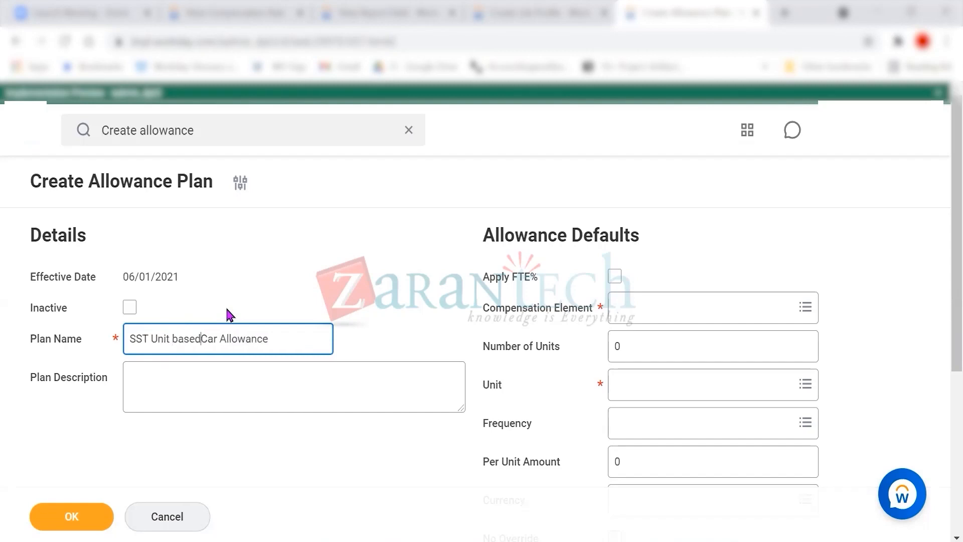
click(155, 447)
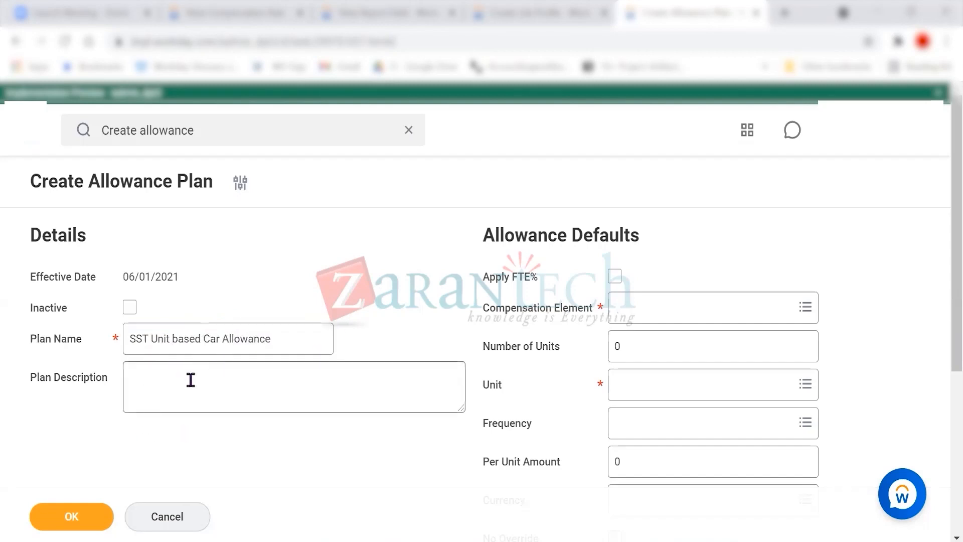
- Enable Apply FTE% in the allowance defaults and set the compensation element to Allowance
scroll(713, 333, down, 1)
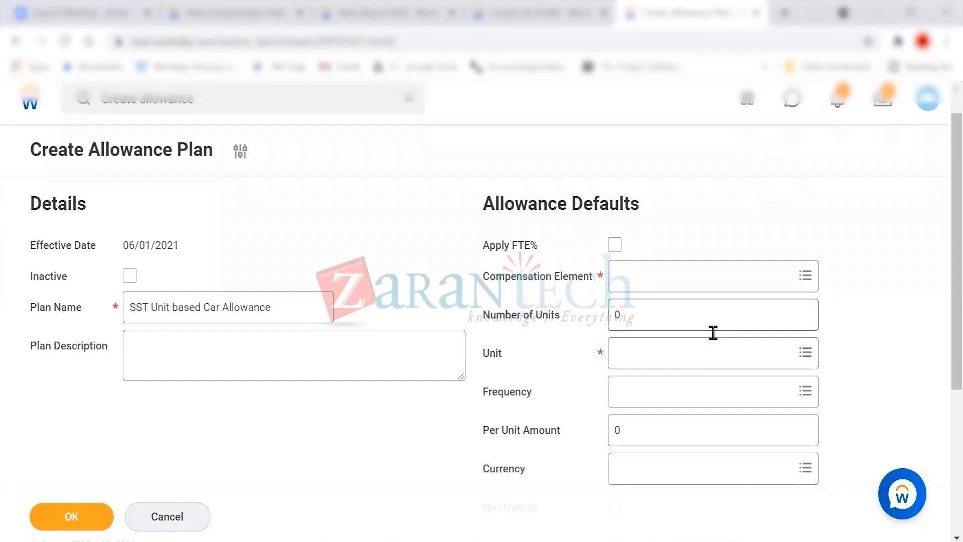
scroll(713, 332, down, 1)
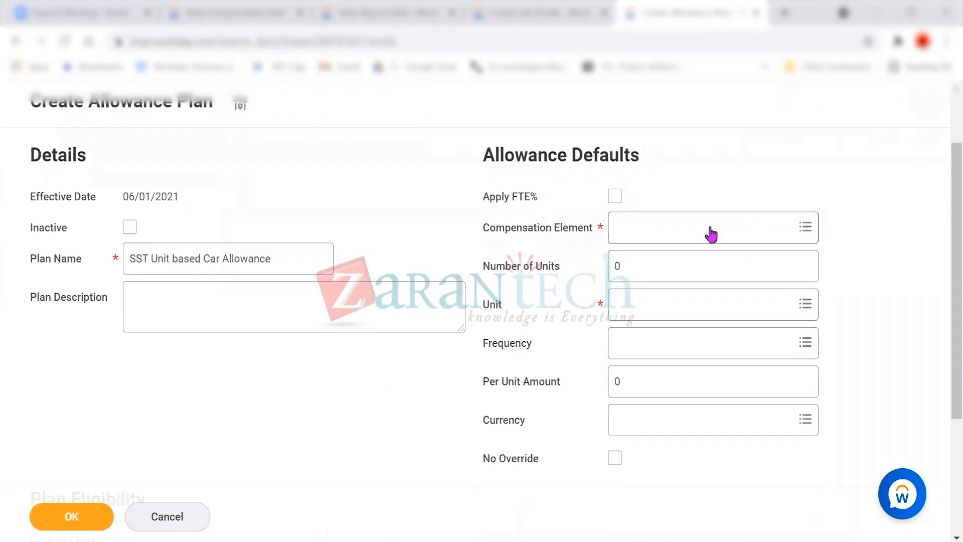
click(615, 197)
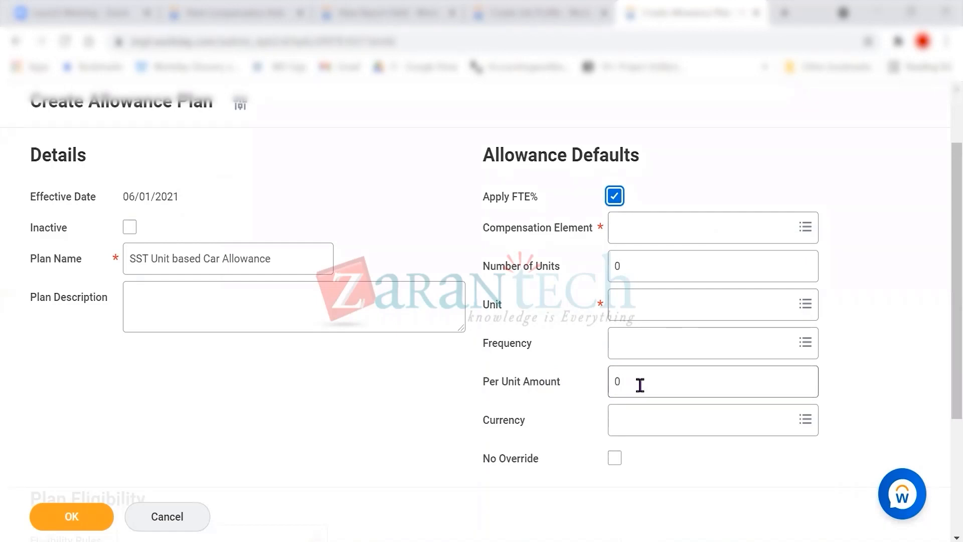
click(654, 227)
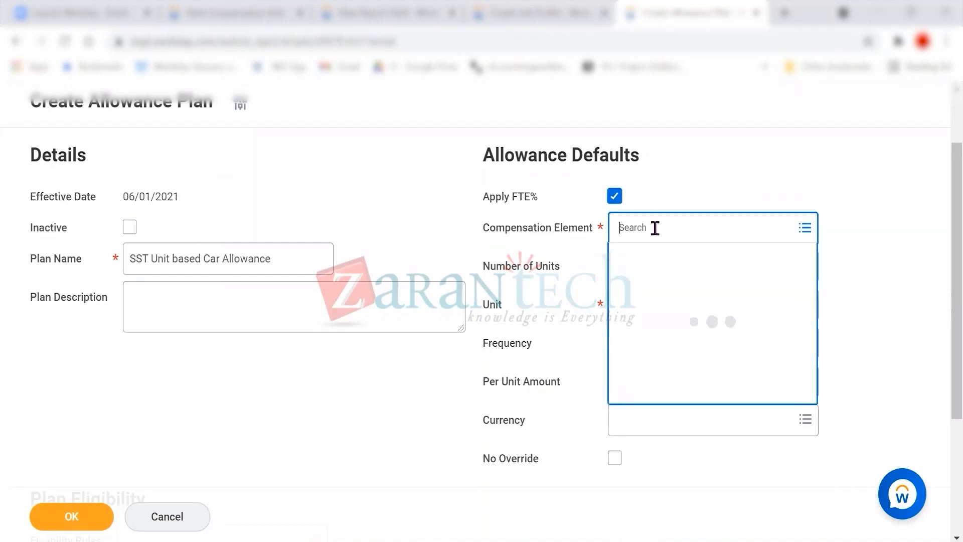
text(allowance)
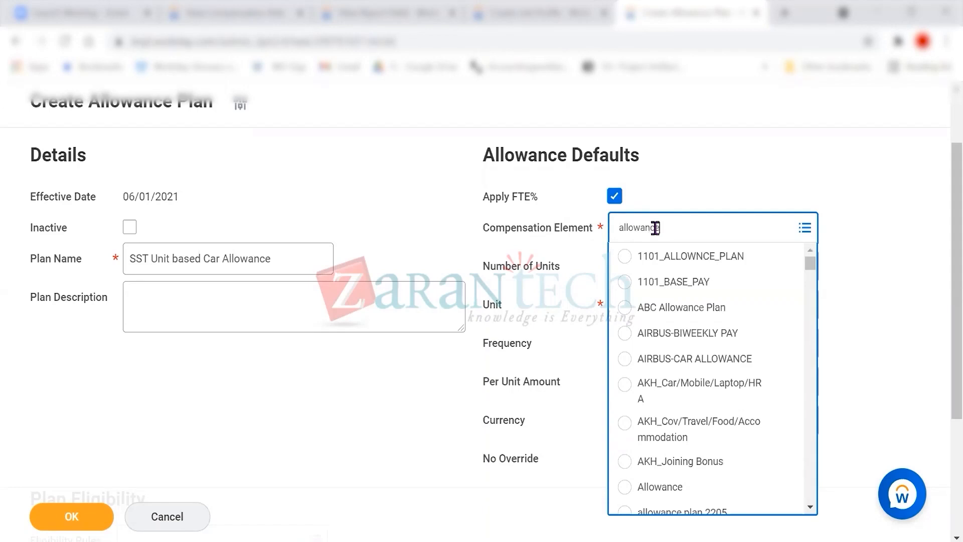
key(Return)
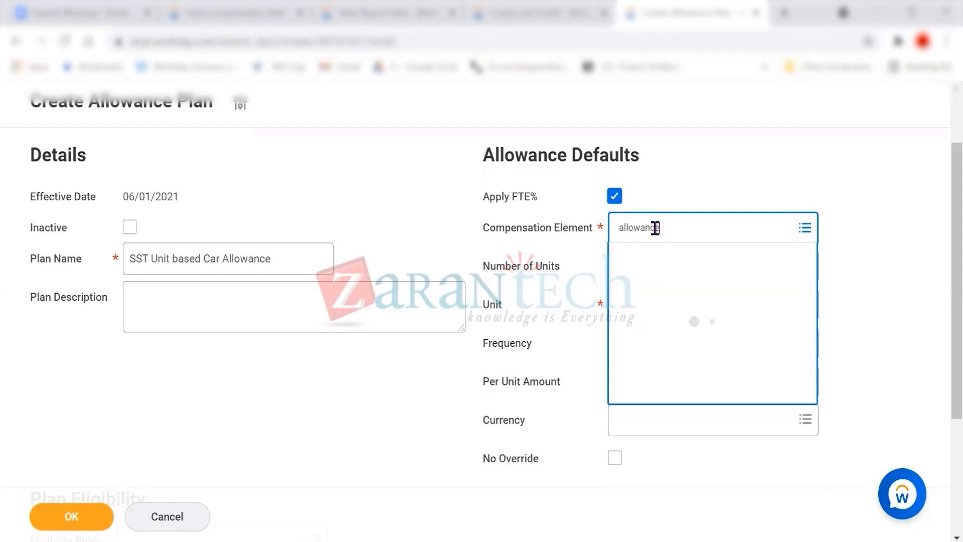
click(652, 301)
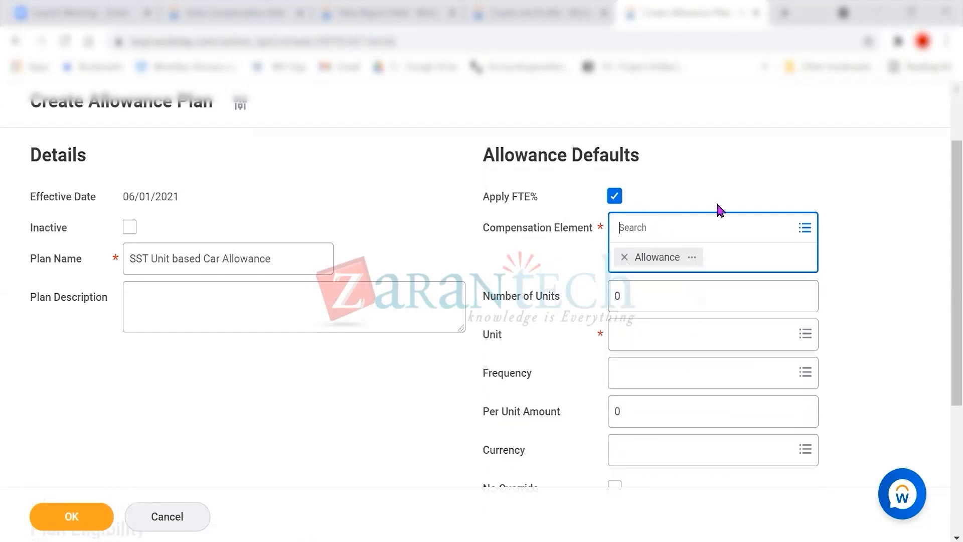
- Enter "VP - Car Allowance -" as the plan description, reusing "Car Allowance" from the plan name
scroll(725, 211, down, 2)
click(627, 185)
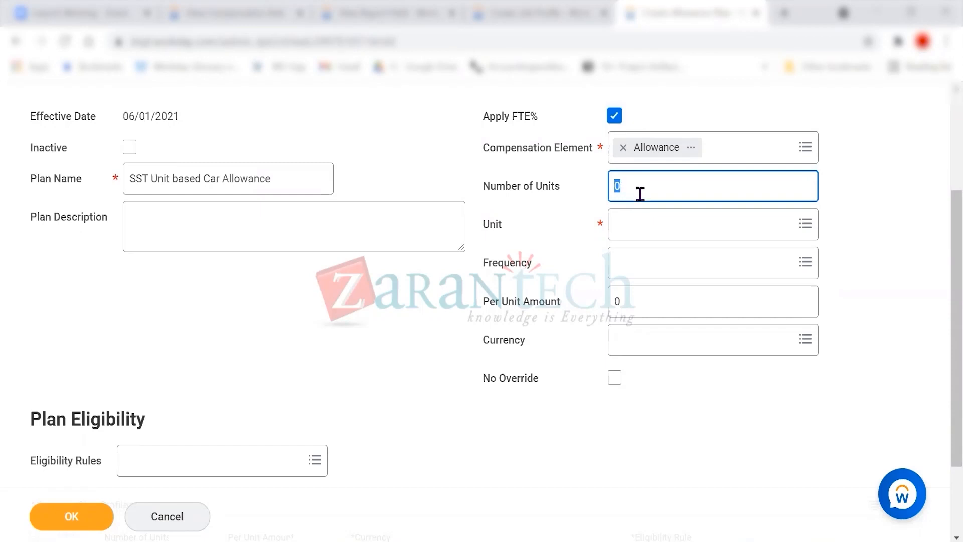
drag(204, 180, 305, 185)
key(ctrl+c)
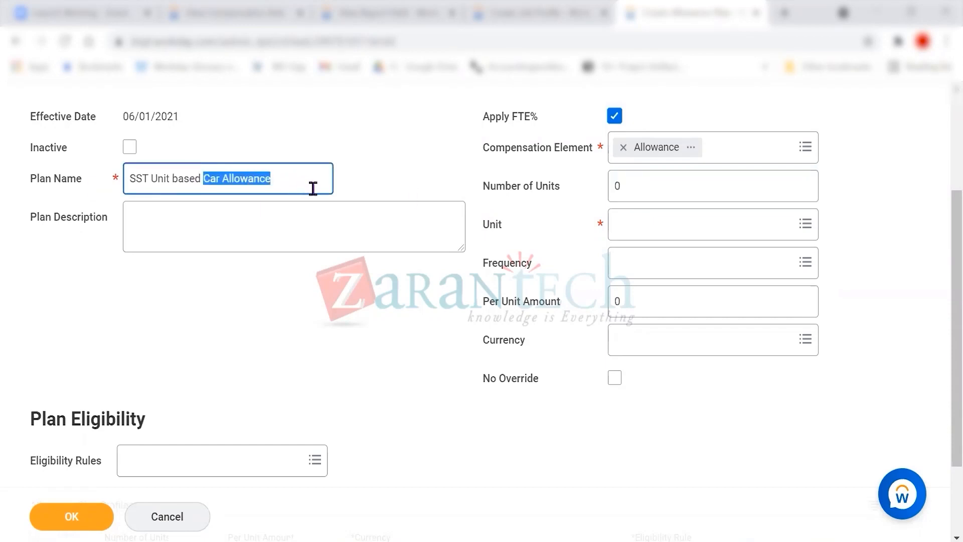
click(196, 229)
text(VP -)
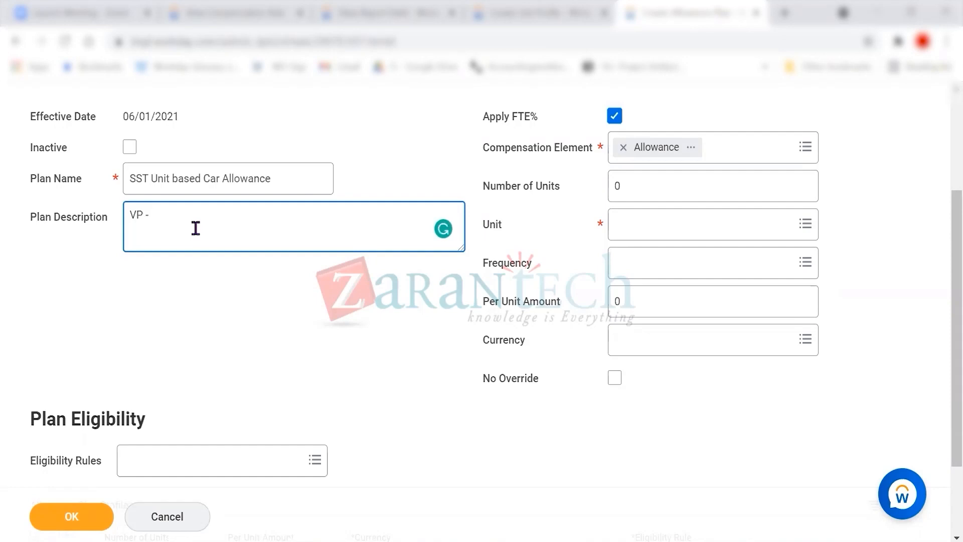
key(ctrl+v)
text(-)
- Set the allowance frequency to Monthly and the unit to Kilometer
click(646, 261)
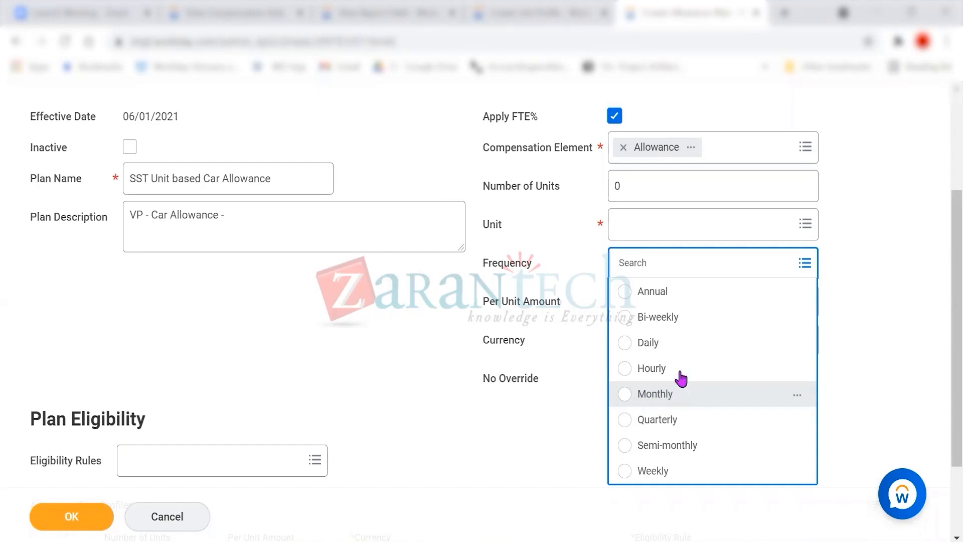
click(655, 393)
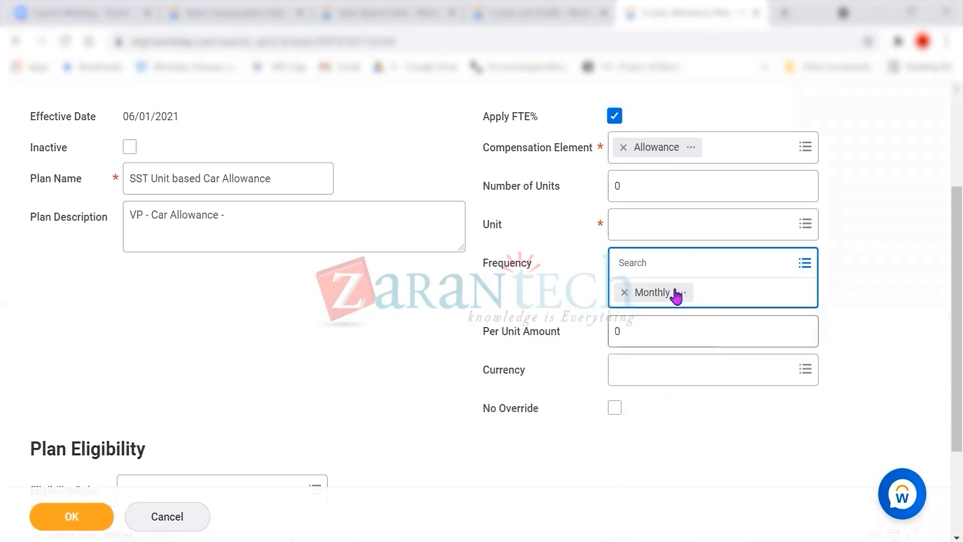
click(636, 196)
double_click(616, 186)
click(645, 230)
text(kilo)
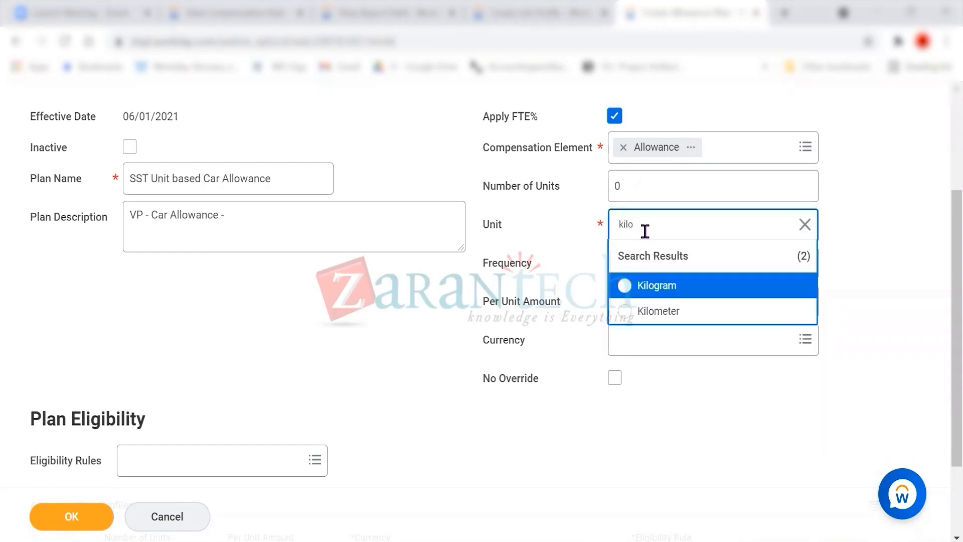
click(668, 315)
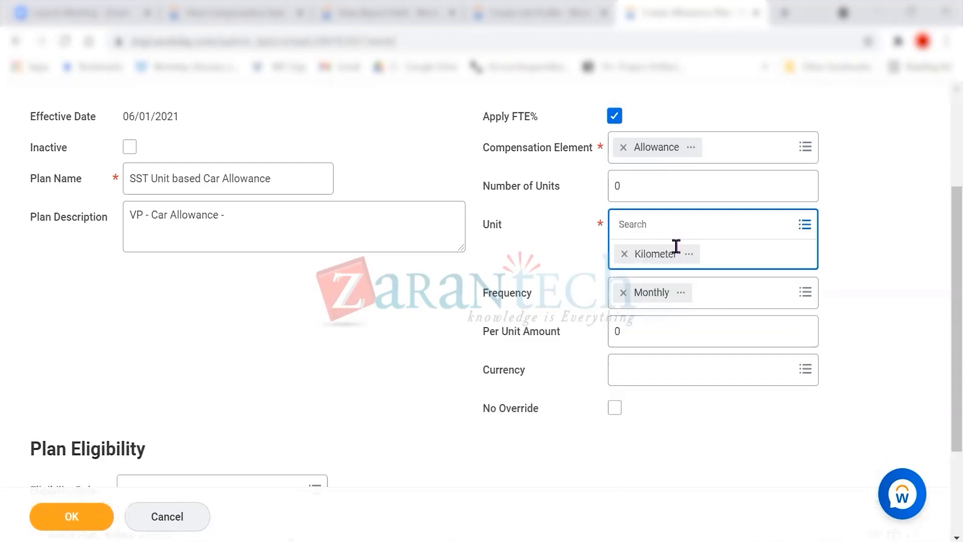
- Set the plan's number of units to 500 and the per unit amount to 20
click(639, 187)
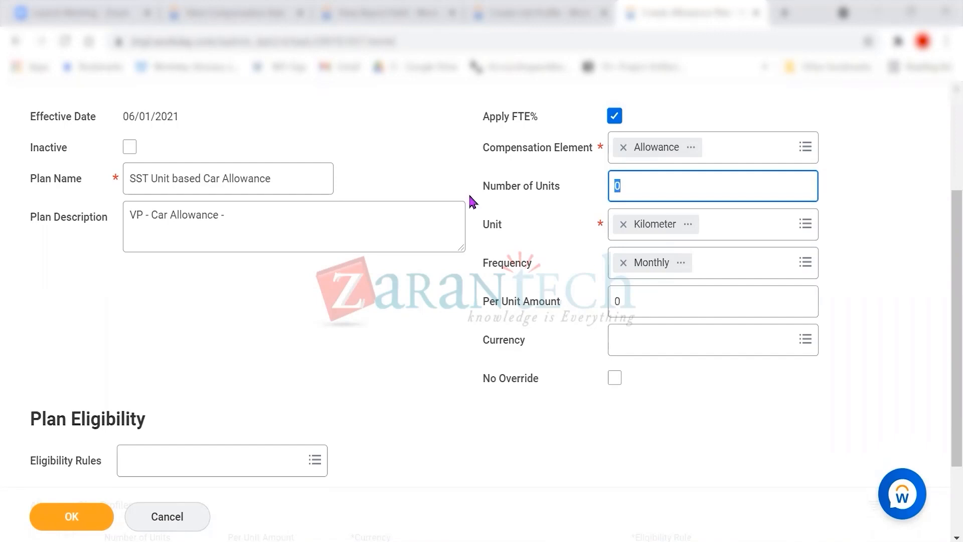
click(261, 221)
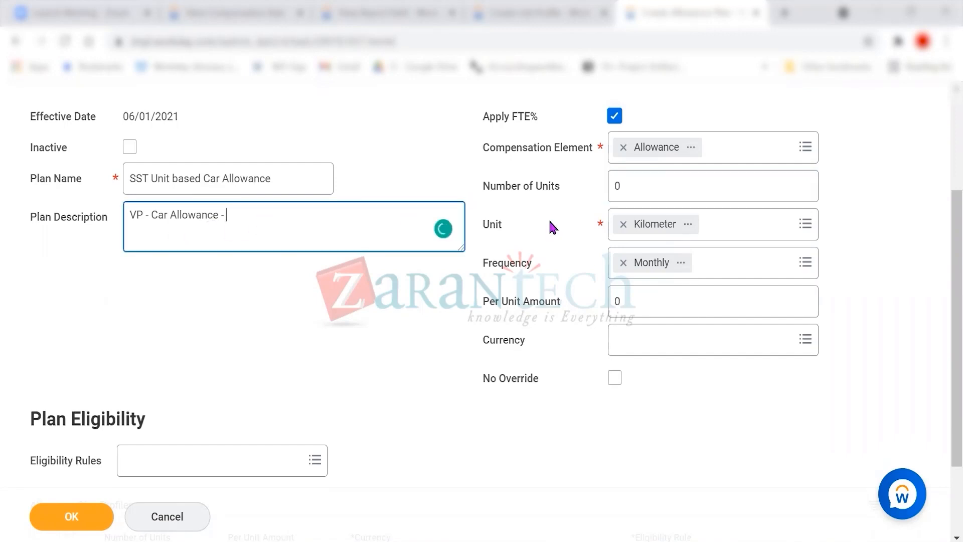
click(612, 186)
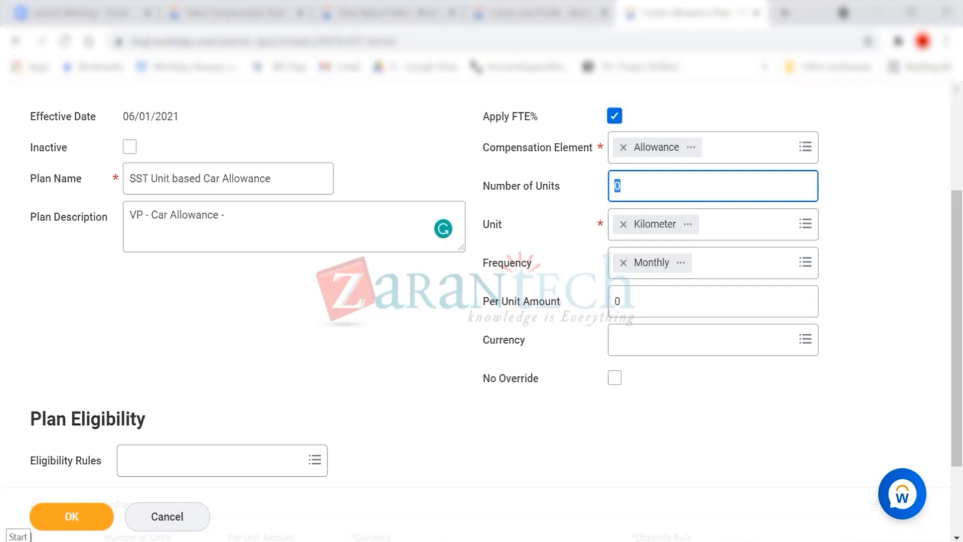
text(500)
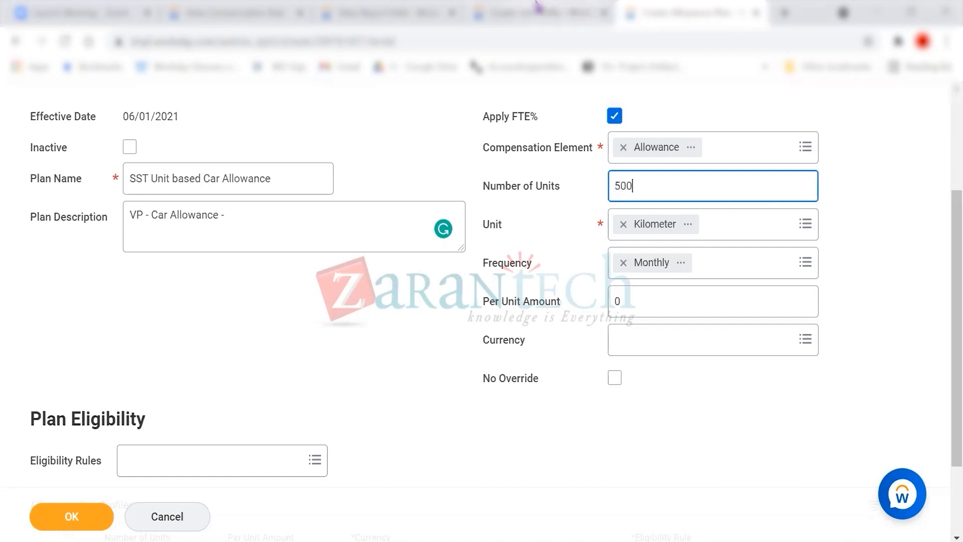
click(624, 446)
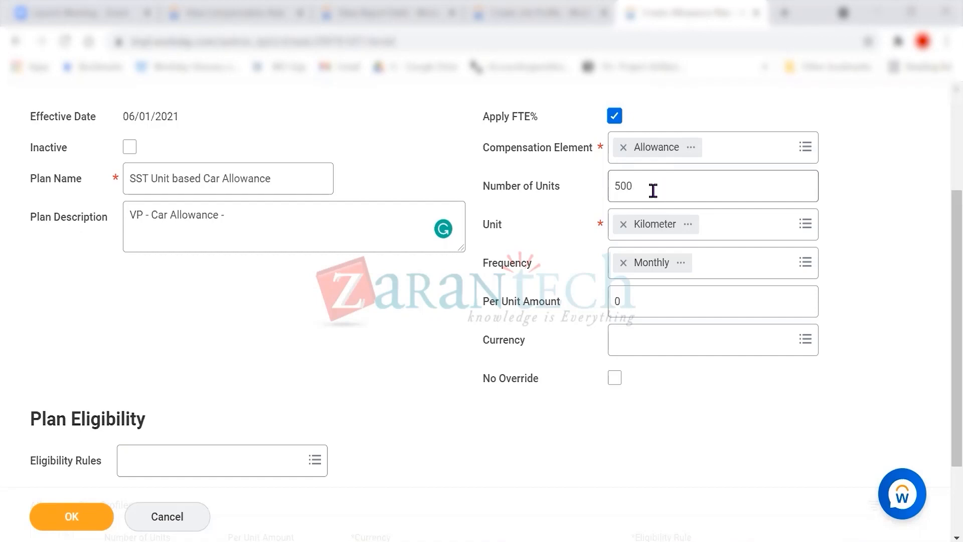
click(652, 189)
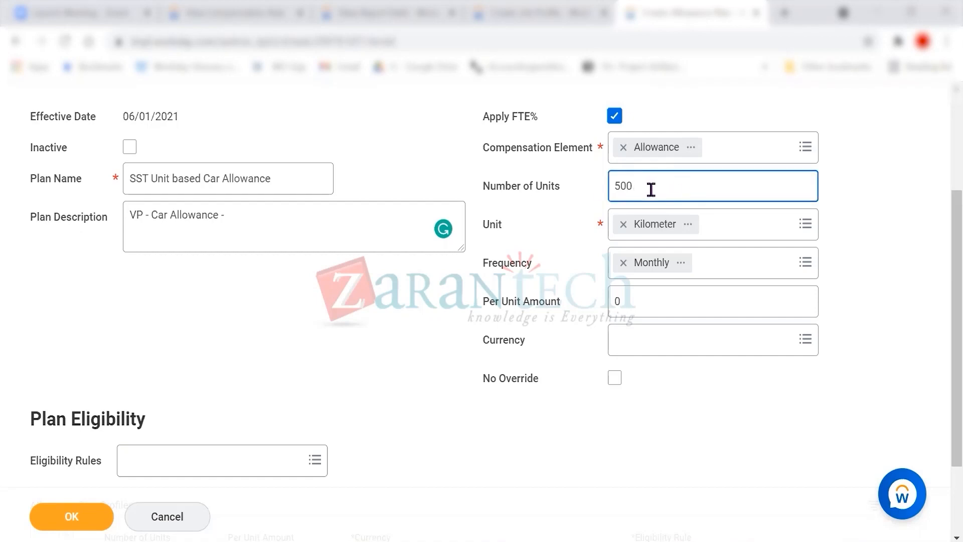
click(617, 312)
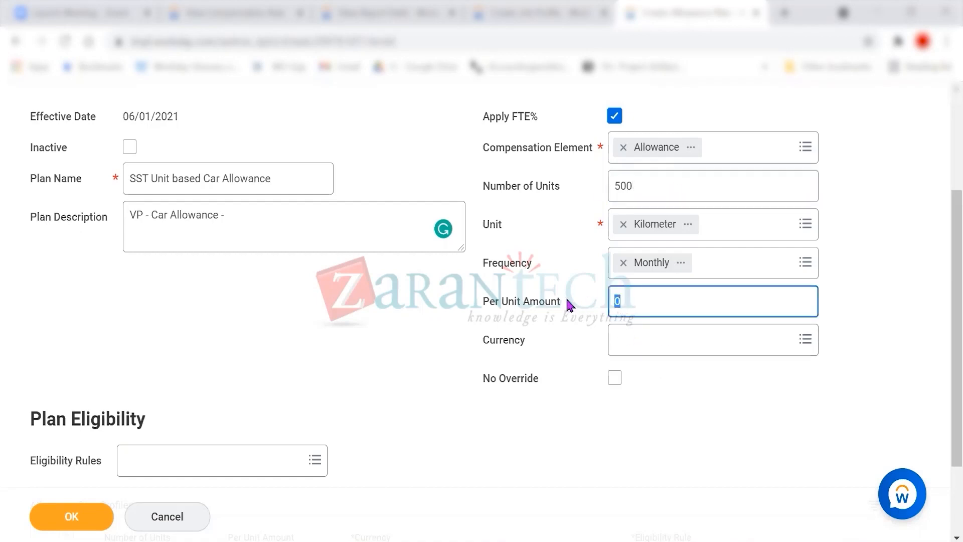
text(20)
click(766, 459)
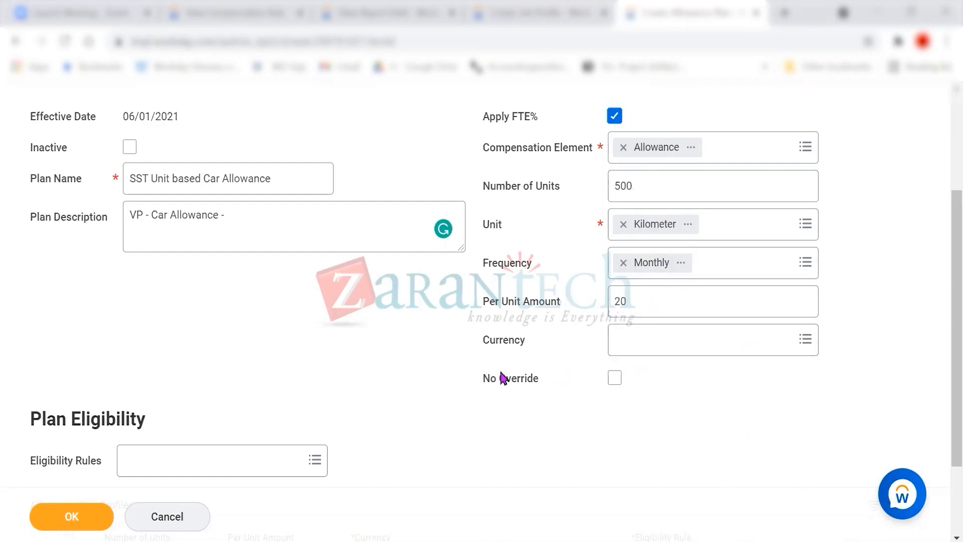
- Replace the trailing hyphen in the plan description with a period so it reads "VP - Car Allowance ."
click(251, 216)
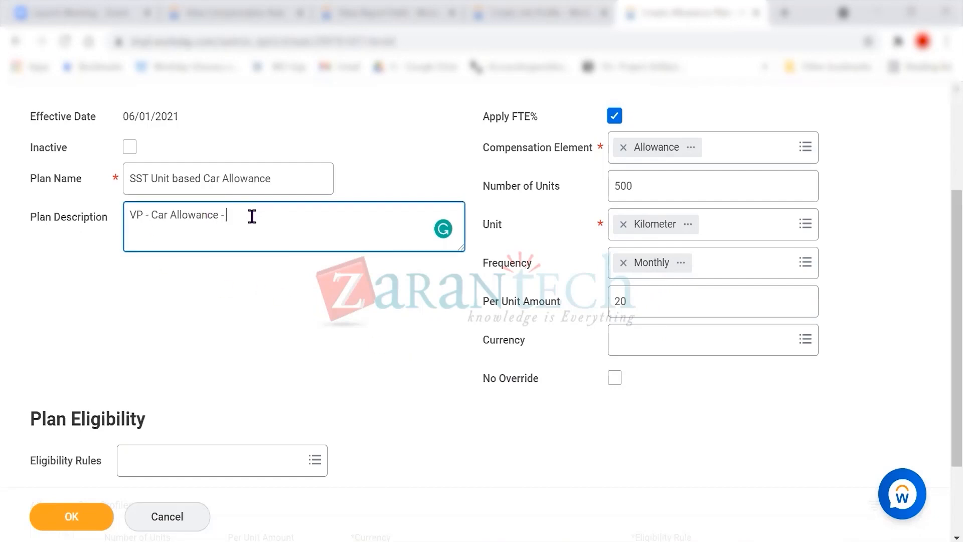
key(BackSpace)
text(.)
click(636, 188)
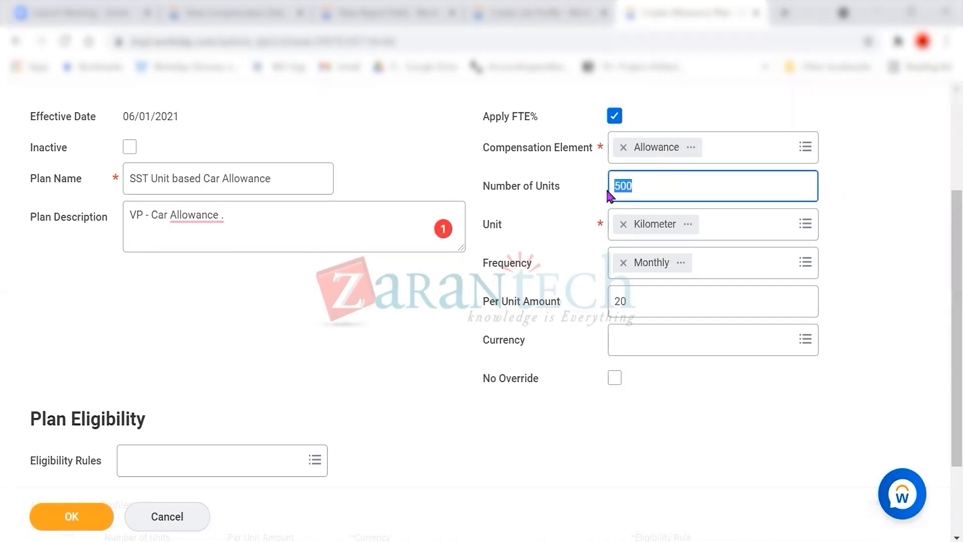
click(699, 387)
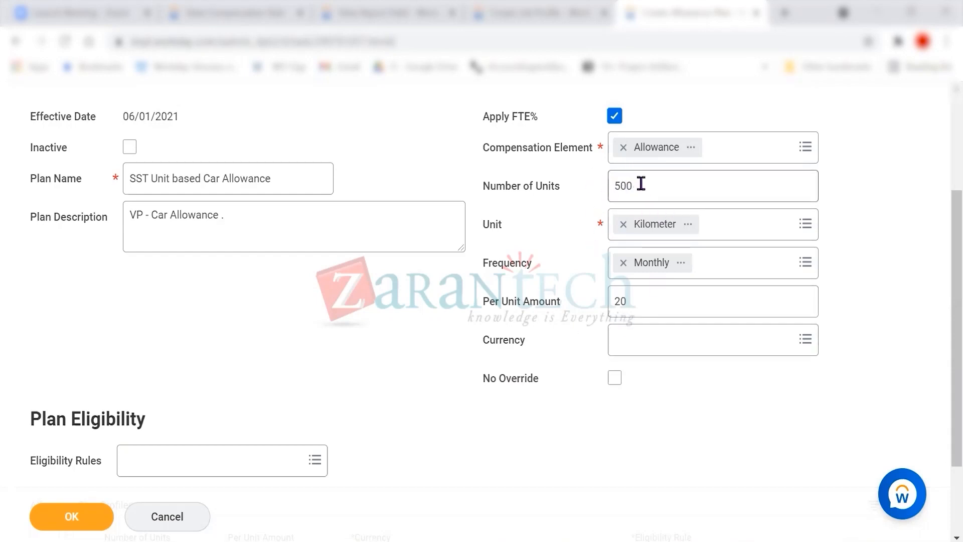
- Set the currency in the allowance defaults to USD
click(648, 338)
text(usd)
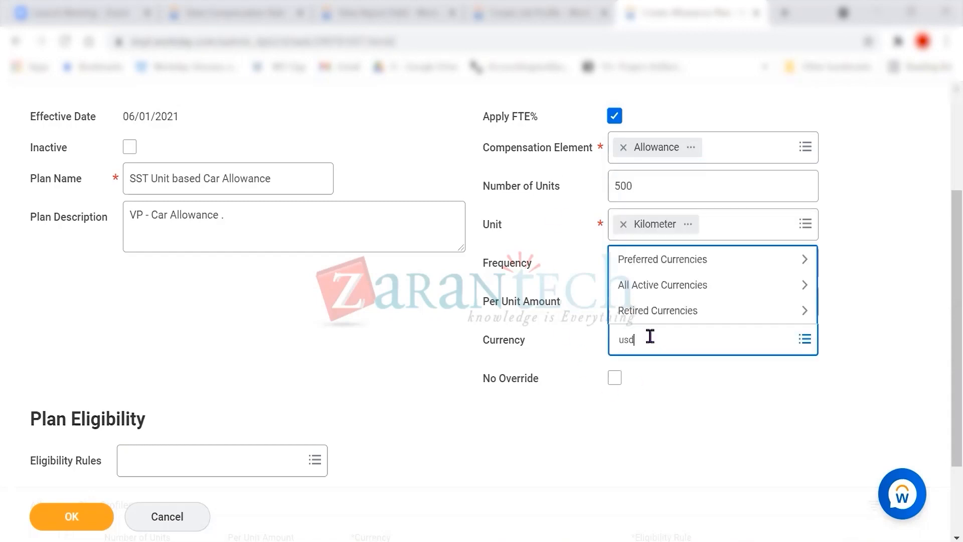
key(Return)
click(686, 427)
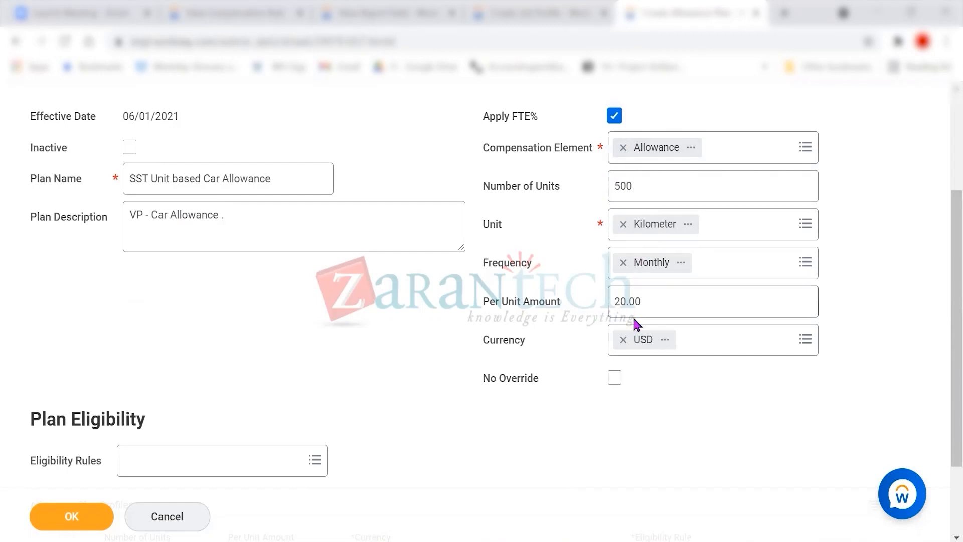
scroll(254, 311, up, 2)
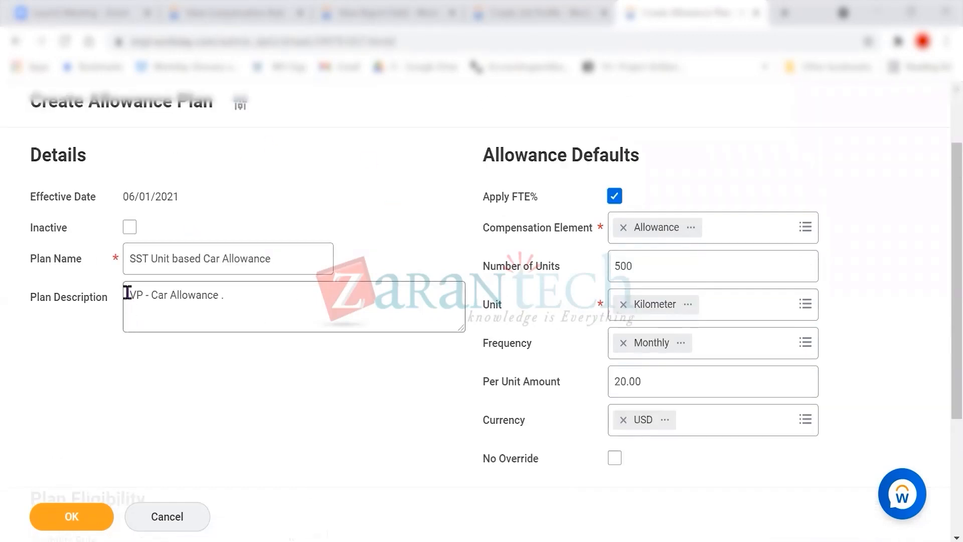
click(158, 261)
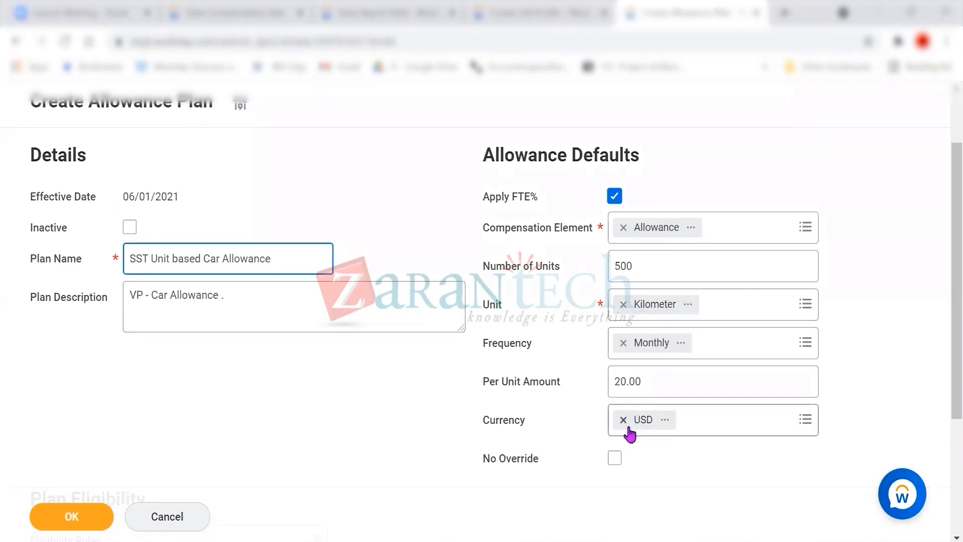
- Search the eligibility rules for "XYZ" and examine the conditions of "XYZ - Executive compensation eligibity rule"
scroll(647, 469, down, 1)
scroll(647, 469, down, 4)
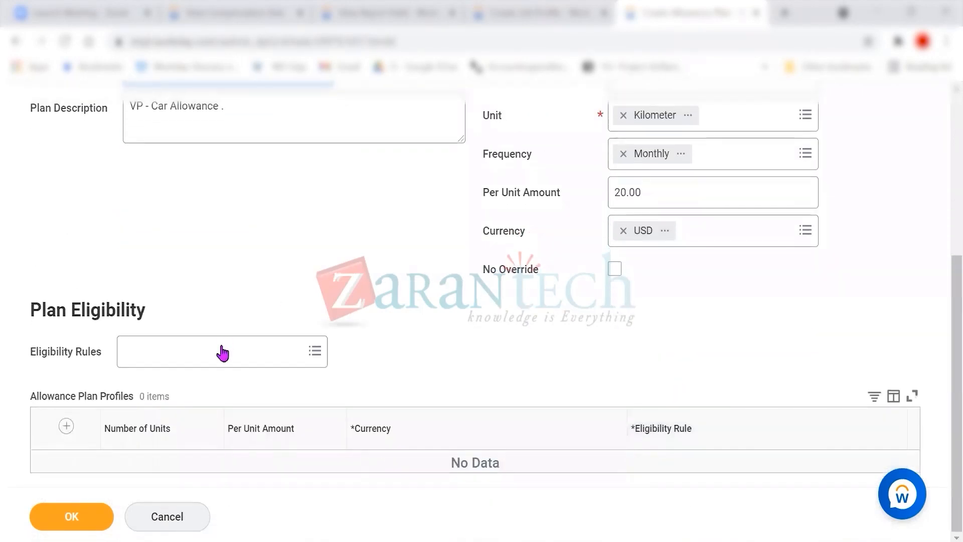
click(312, 351)
text(XYZ)
key(Return)
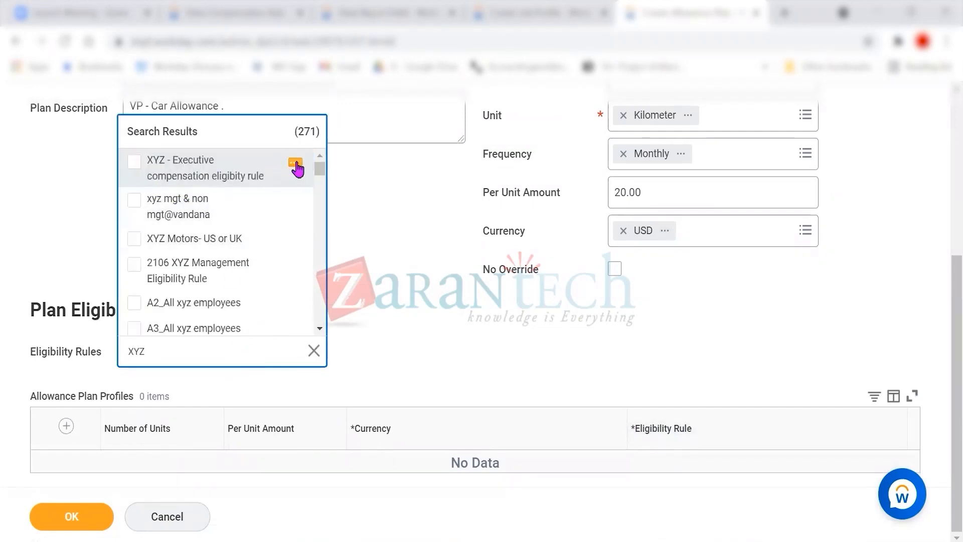
click(296, 163)
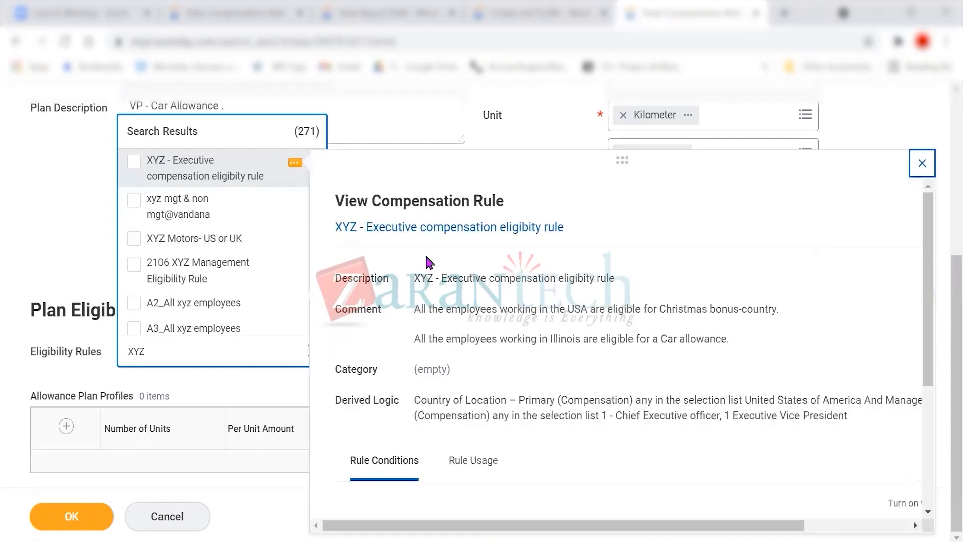
scroll(652, 334, down, 3)
scroll(737, 328, down, 1)
drag(927, 298, 939, 379)
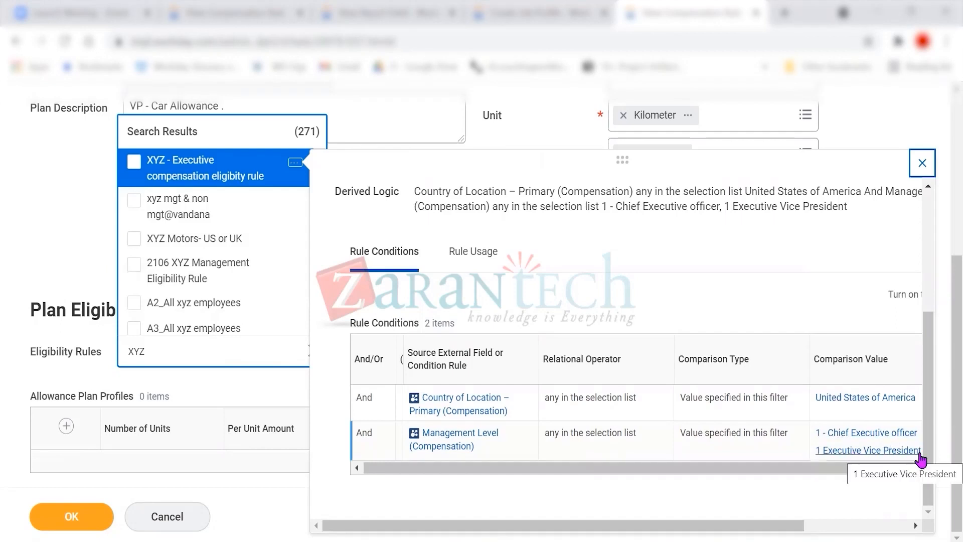
click(79, 172)
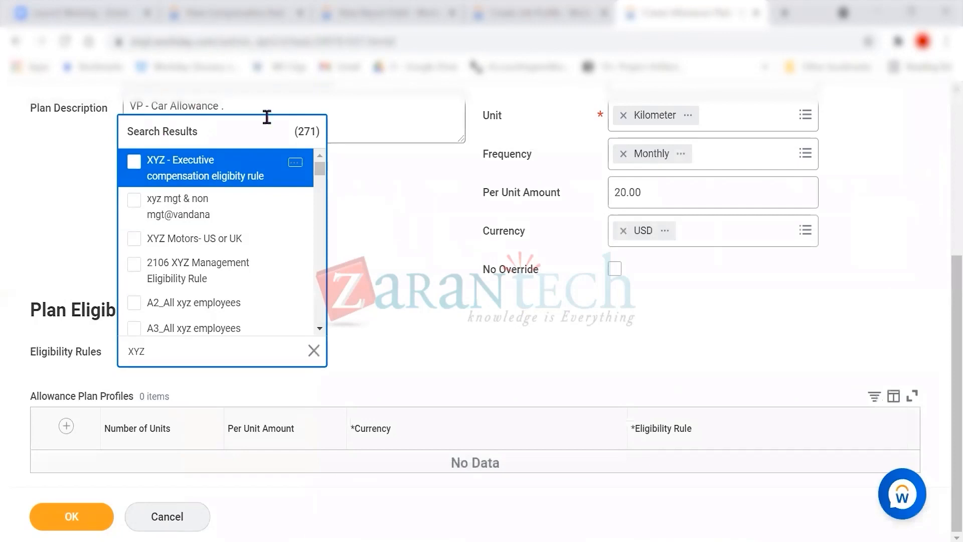
- Assign "XYZ - Executive compensation eligibity rule" as the plan's eligibility rule
click(134, 162)
click(427, 355)
scroll(423, 361, down, 1)
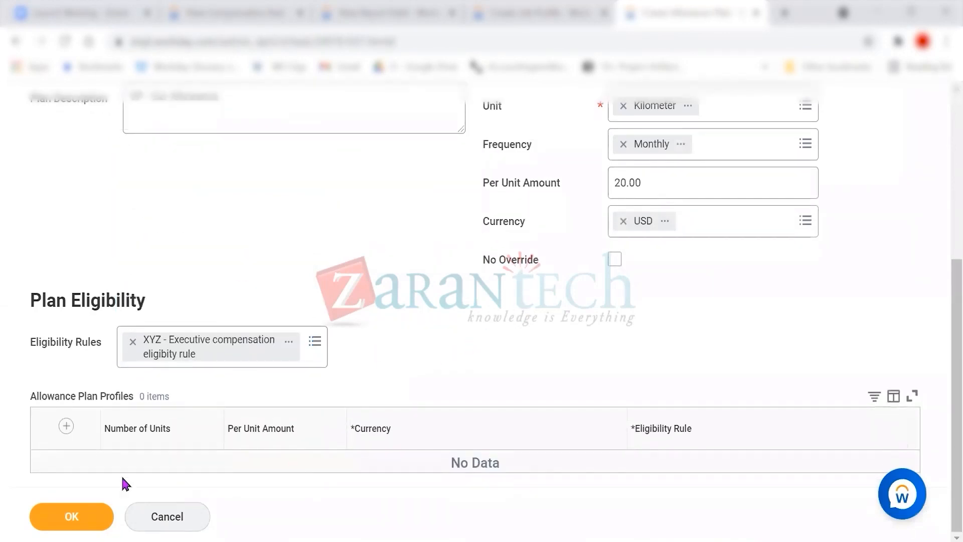
- Review the allowance defaults, including units, per unit amount and Apply FTE%, along with the plan eligibility section
scroll(688, 242, up, 2)
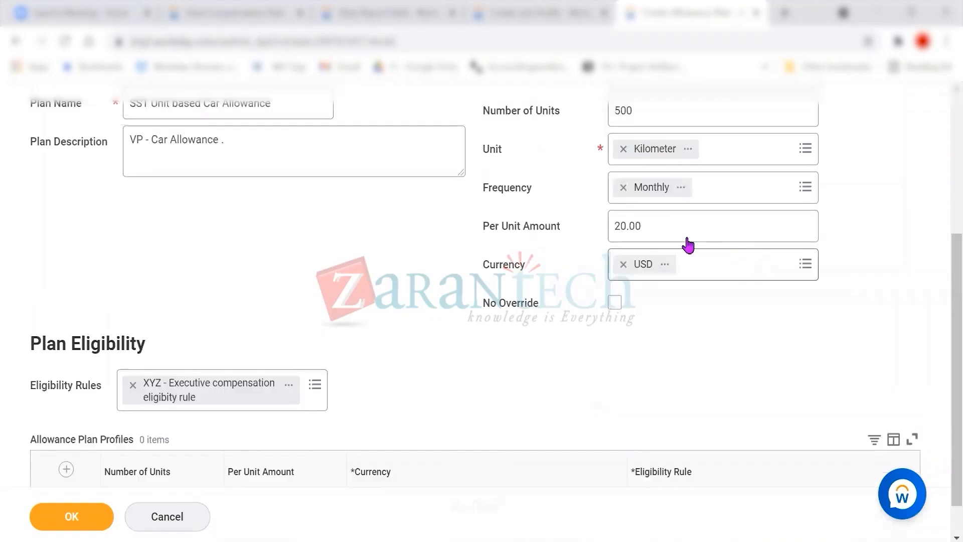
double_click(633, 146)
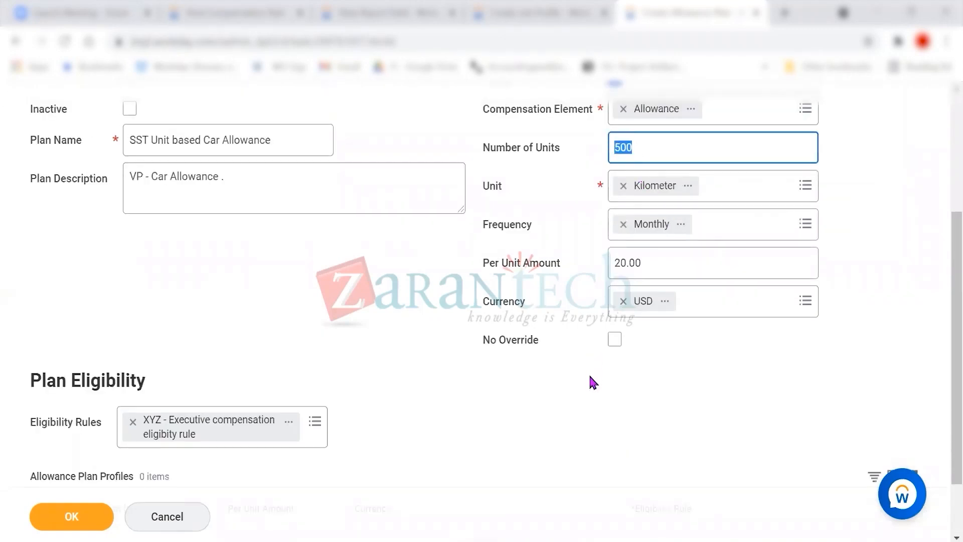
click(581, 430)
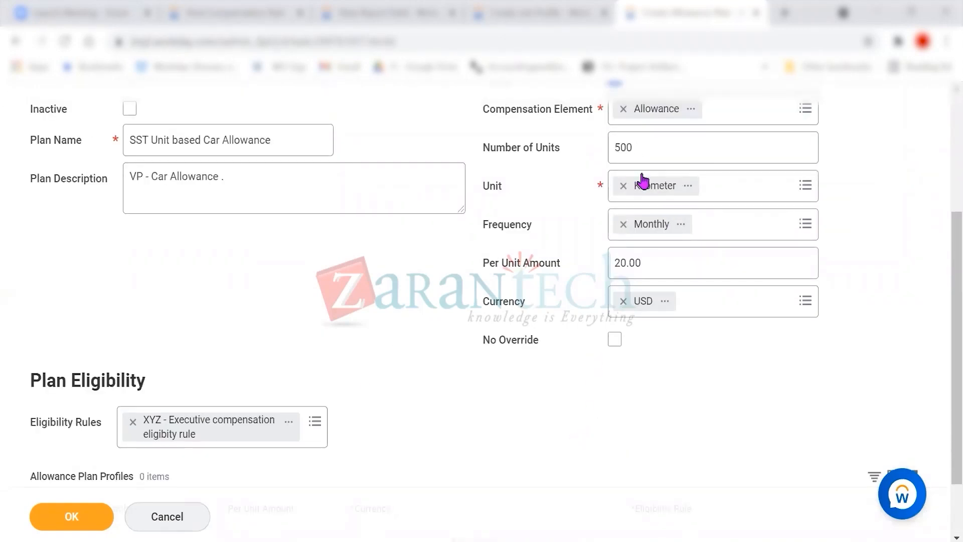
scroll(251, 406, down, 1)
scroll(241, 407, down, 1)
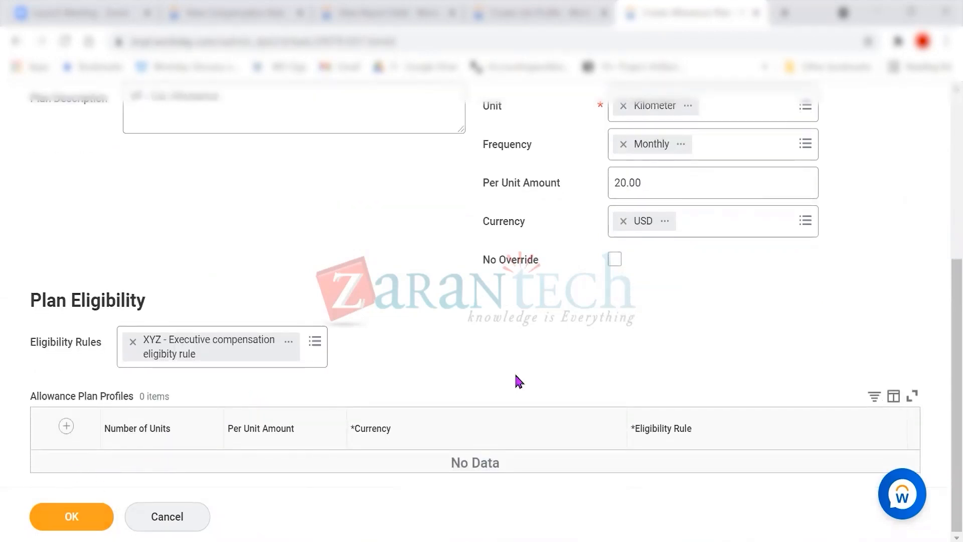
scroll(509, 381, up, 3)
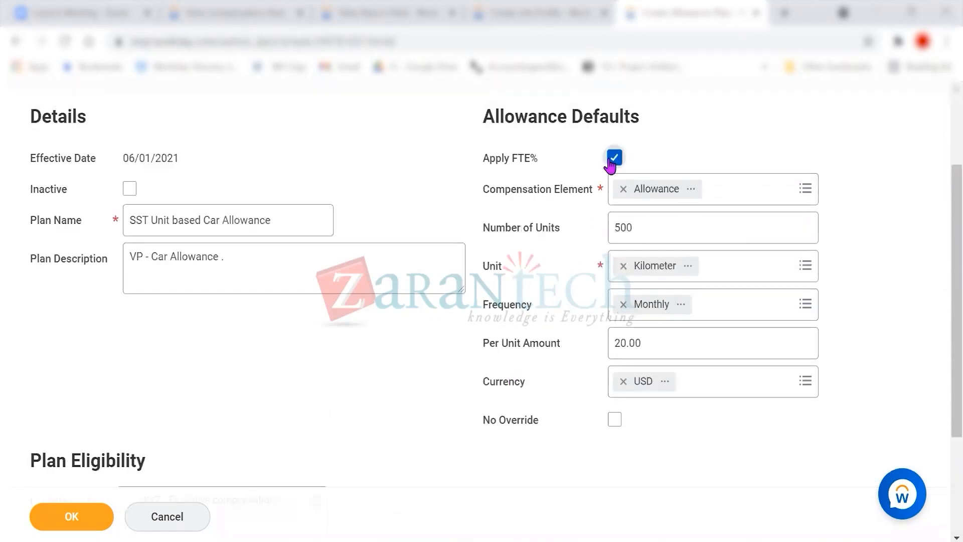
mouse_move(611, 164)
scroll(366, 384, down, 3)
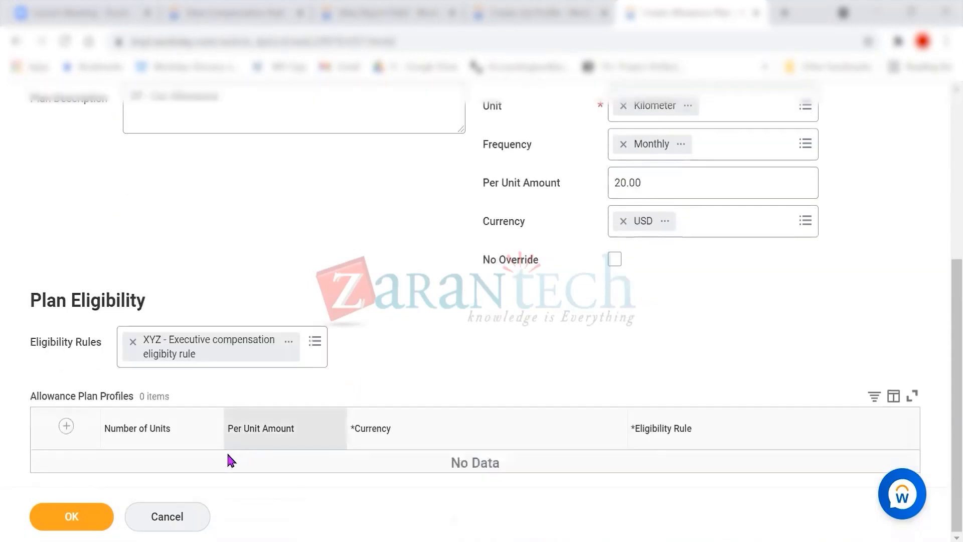
- Submit the SST Unit based Car Allowance plan and check the saved details
scroll(447, 346, up, 5)
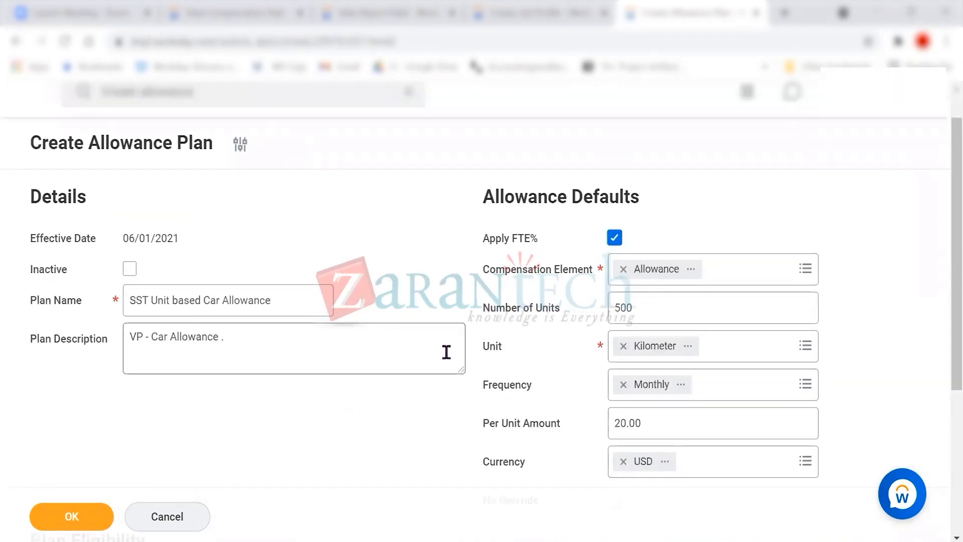
click(65, 517)
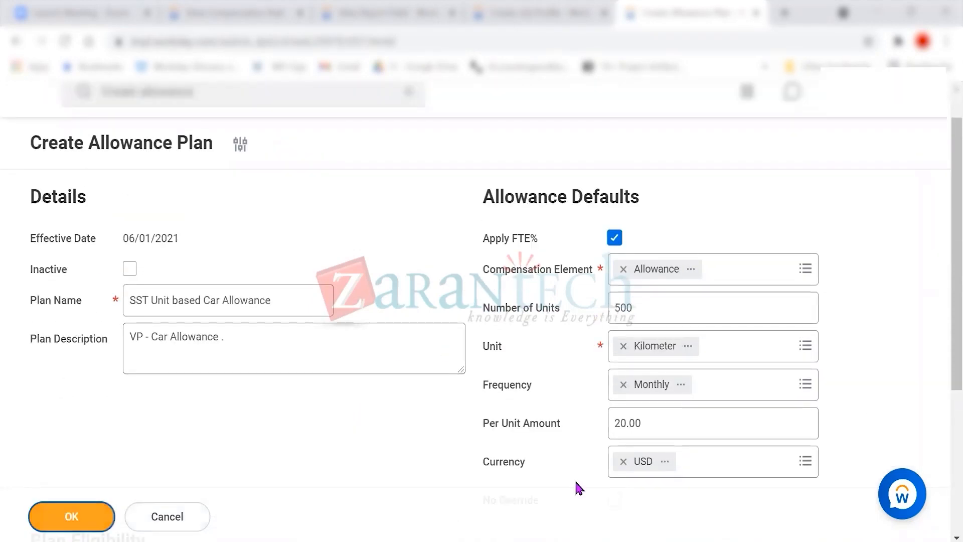
scroll(785, 319, down, 2)
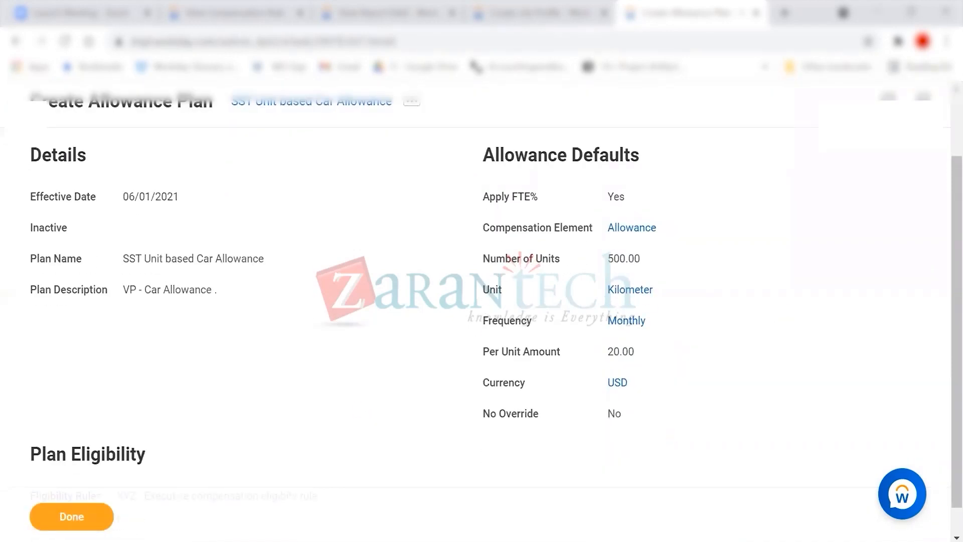
- Switch to Word, create a new blank document and paste the screenshot of the completed Create Allowance Plan form
click(673, 541)
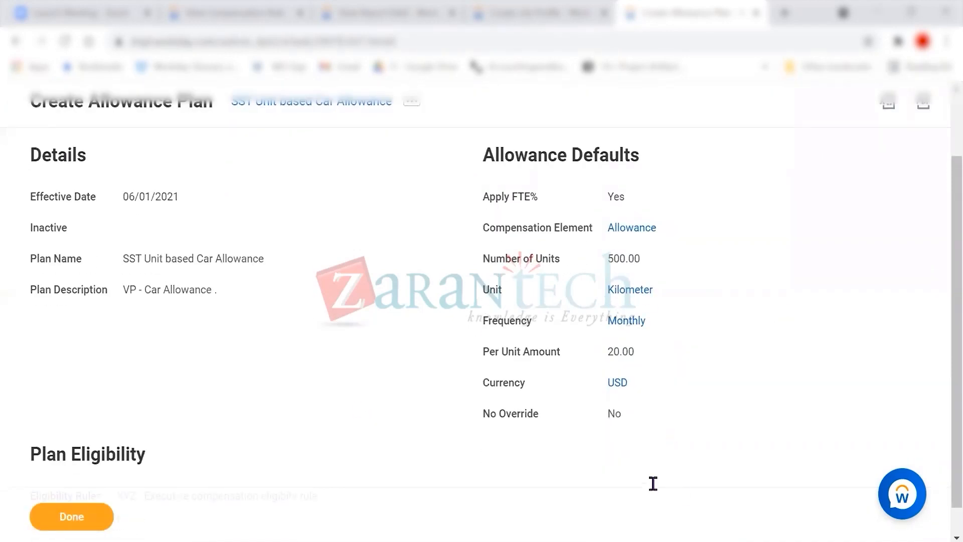
key(Return)
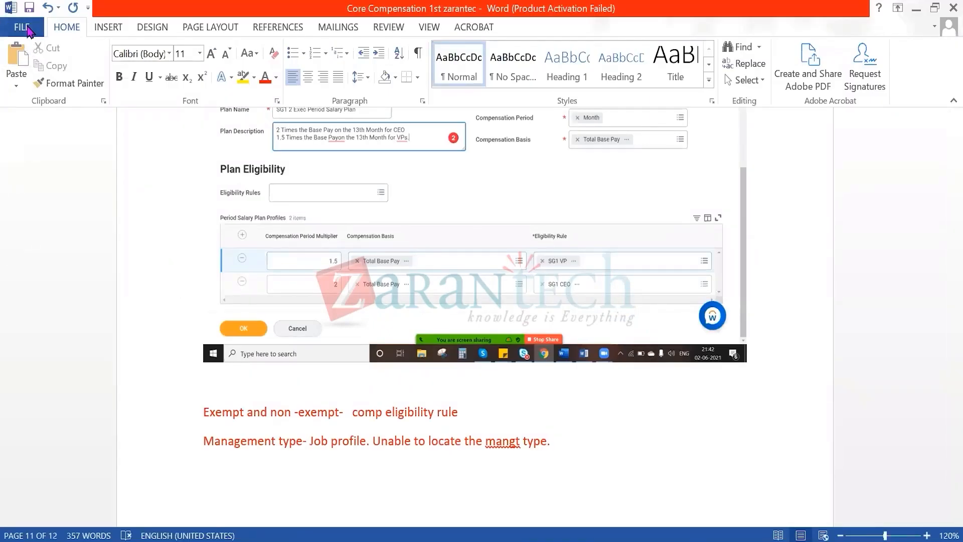
click(23, 28)
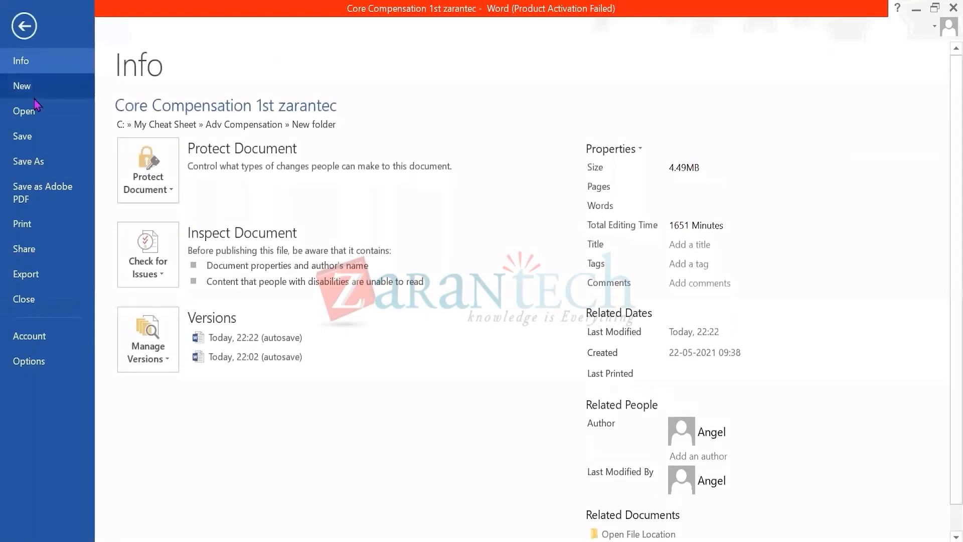
click(34, 89)
click(214, 248)
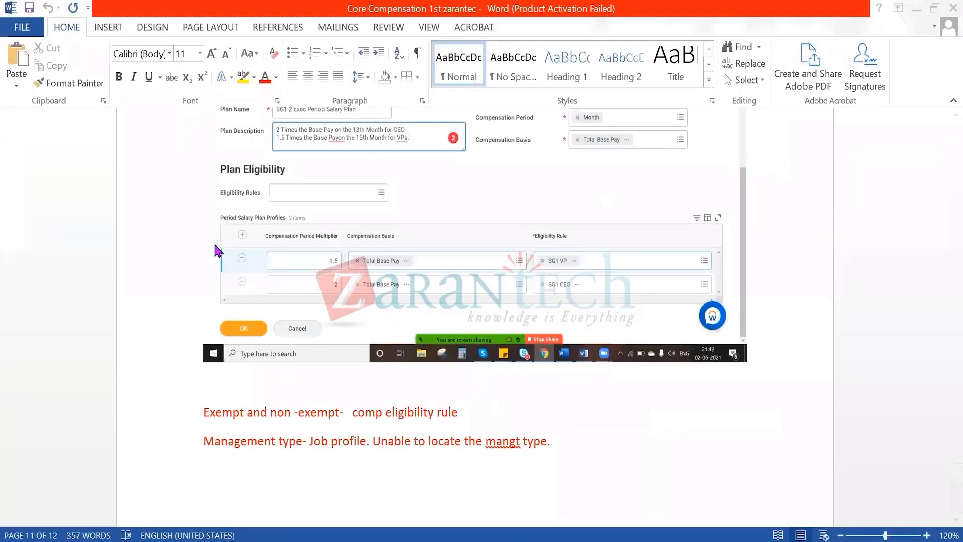
key(ctrl+v)
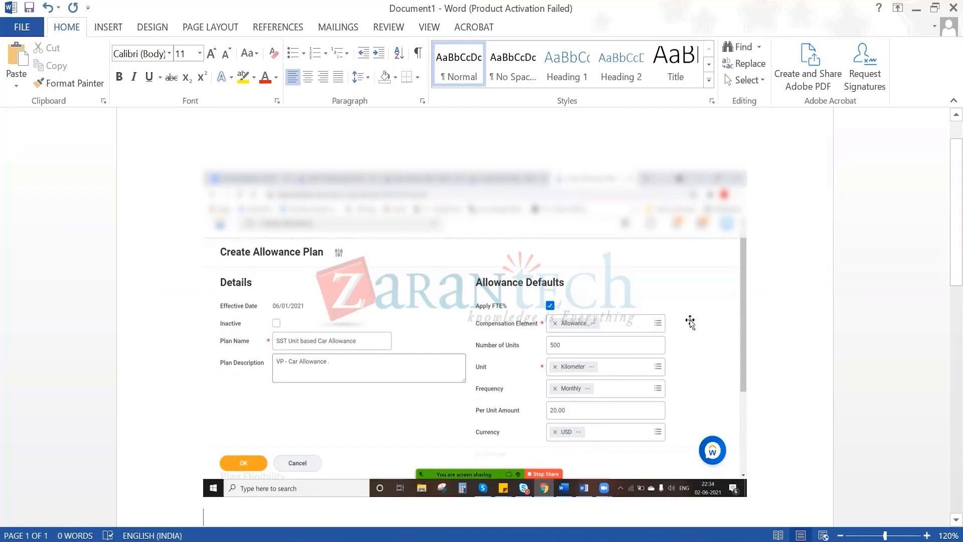
- Switch to Workday and review the saved SST Unit based Car Allowance details, focusing on the number of units
scroll(604, 320, down, 1)
scroll(436, 335, down, 1)
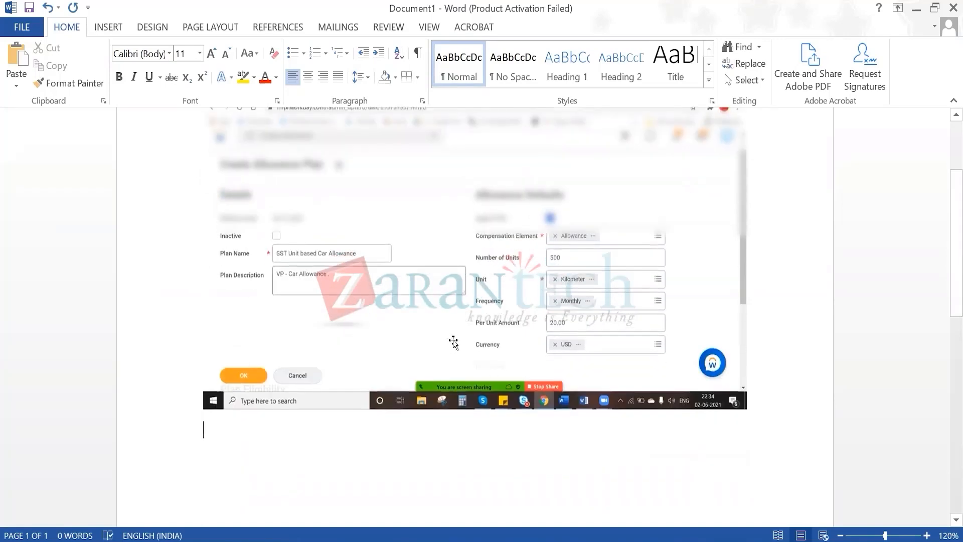
key(alt+Tab)
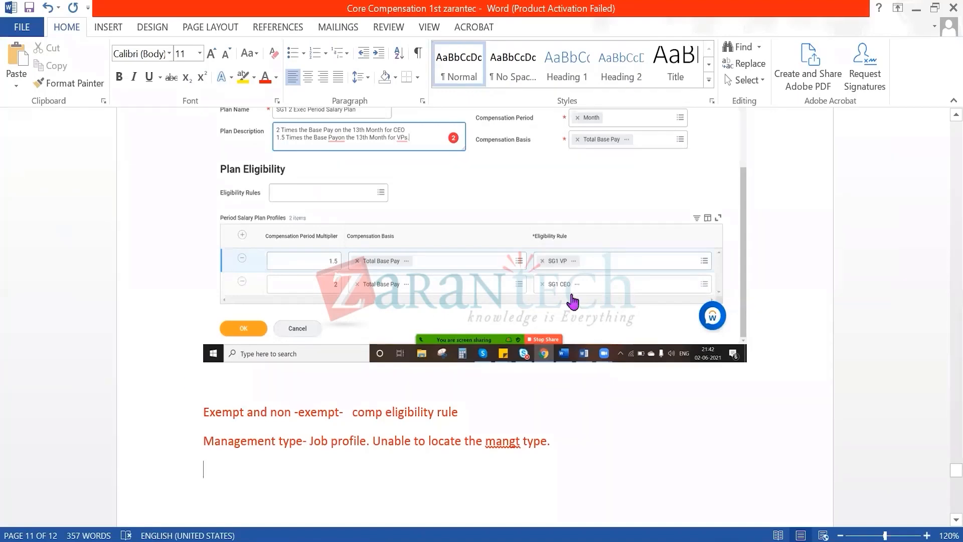
key(alt+Tab)
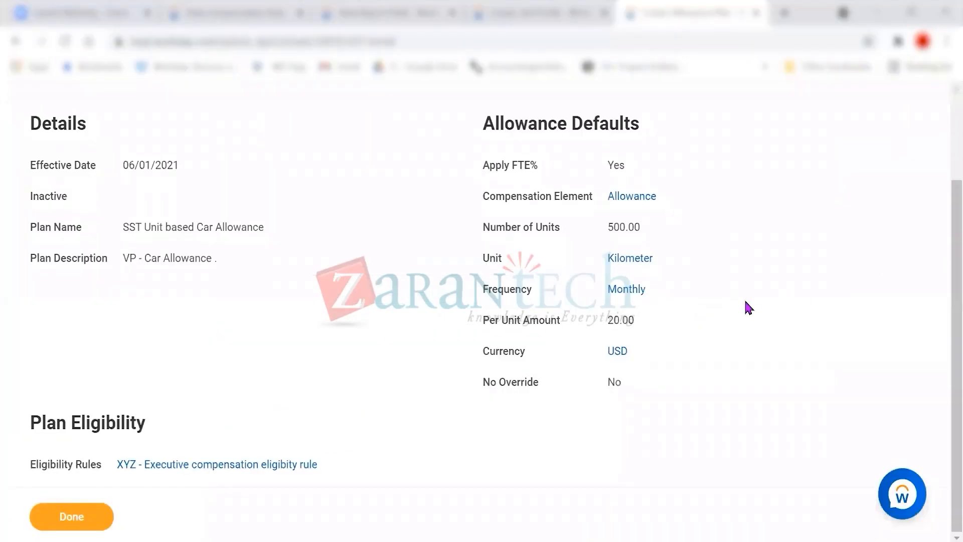
key(ctrl+plus)
key(ctrl+minus)
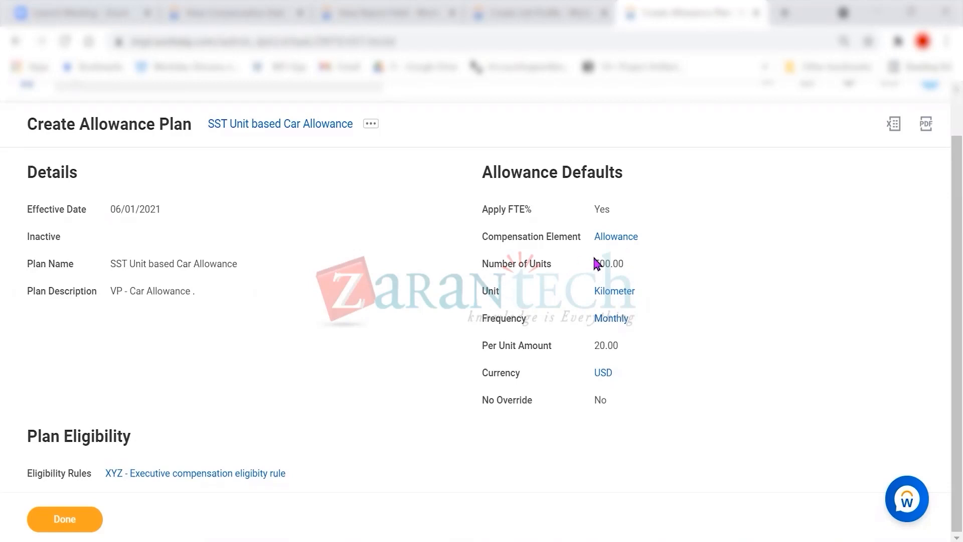
drag(600, 264, 594, 264)
click(692, 337)
click(749, 399)
drag(624, 263, 594, 264)
click(707, 290)
- Switch to Document1 in Word and paste the screenshot of the saved allowance plan below the form screenshot
mouse_move(674, 541)
click(743, 519)
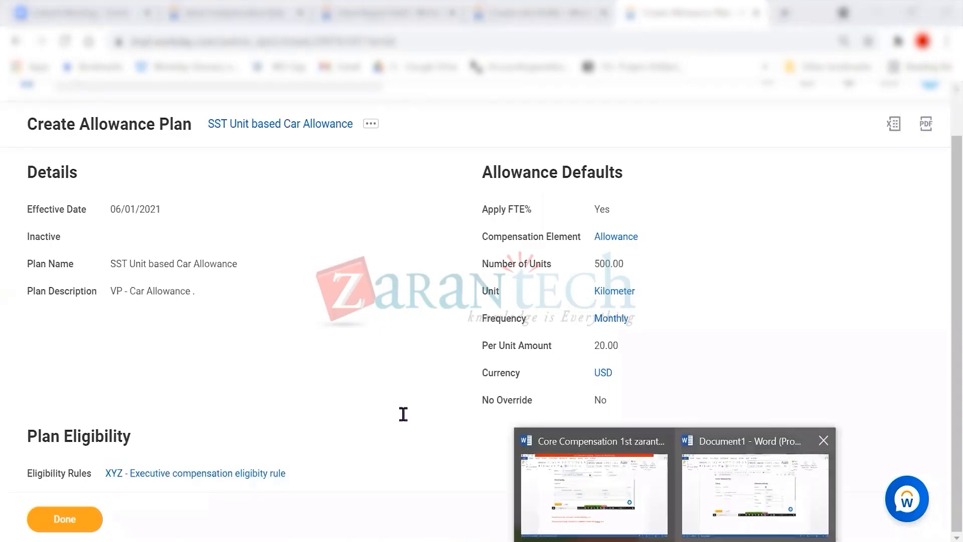
key(ctrl+v)
key(Return)
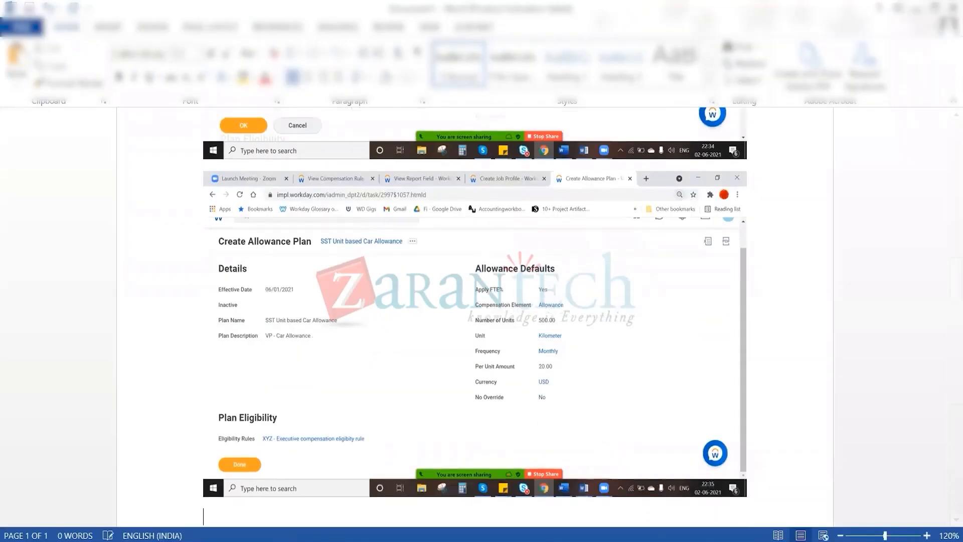
- Switch to Workday, finish the saved allowance plan task and search for "maintain unit"
key(alt+Tab)
click(47, 527)
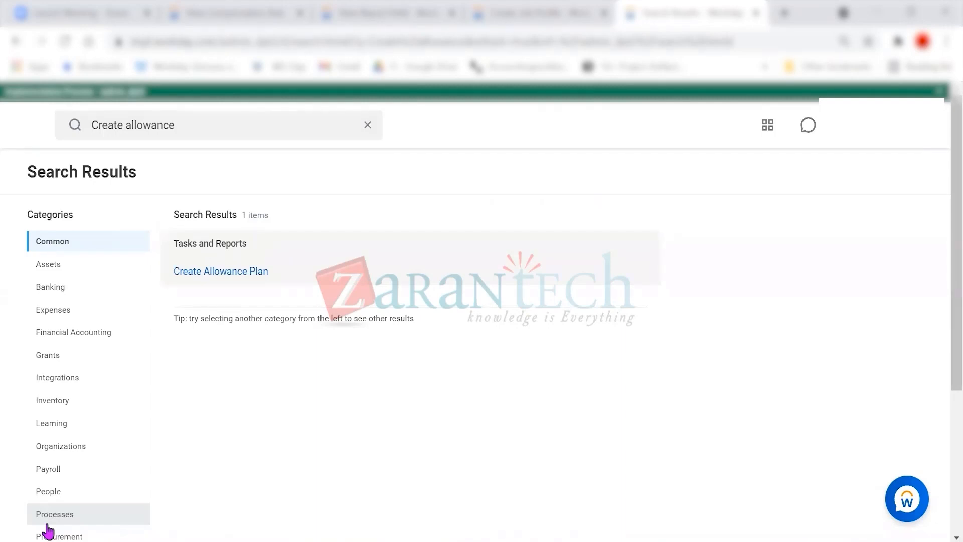
click(184, 125)
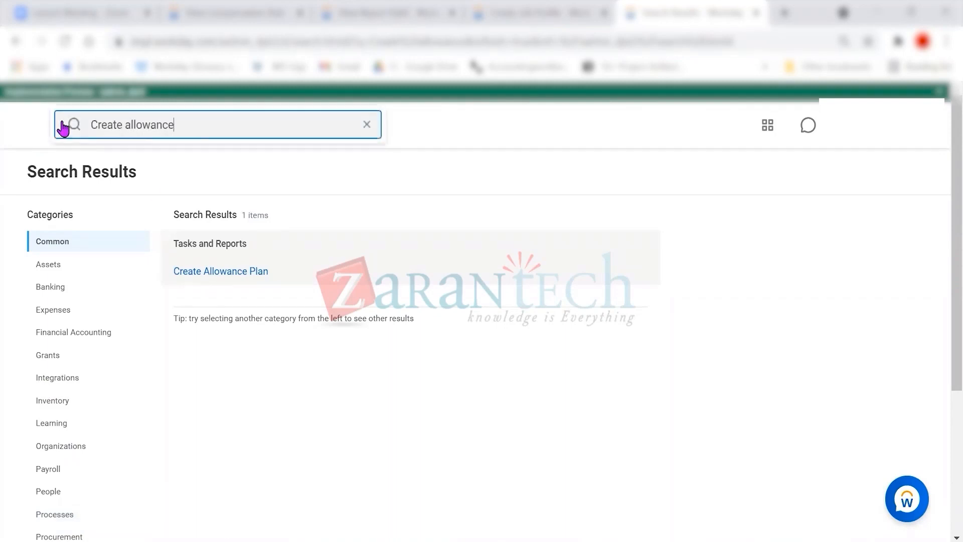
drag(187, 124, 65, 132)
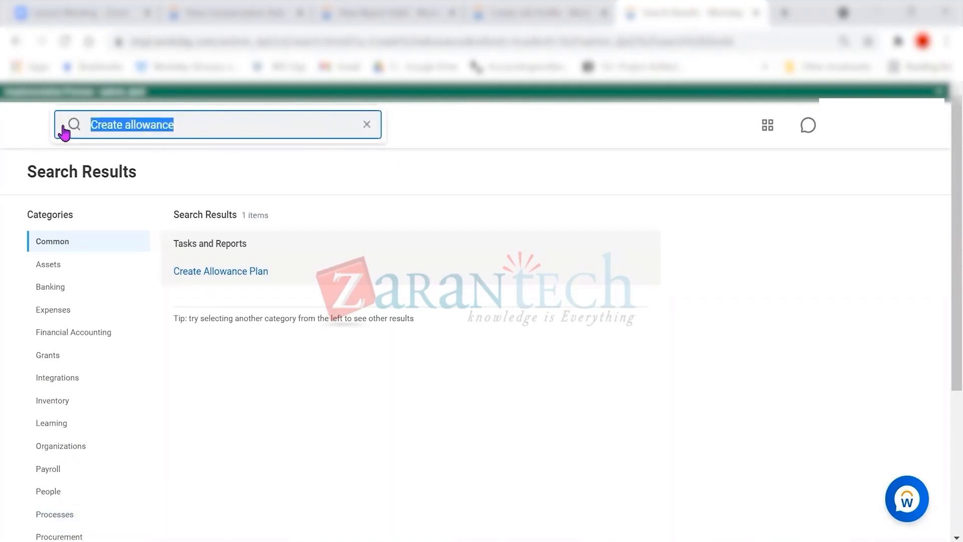
key(BackSpace)
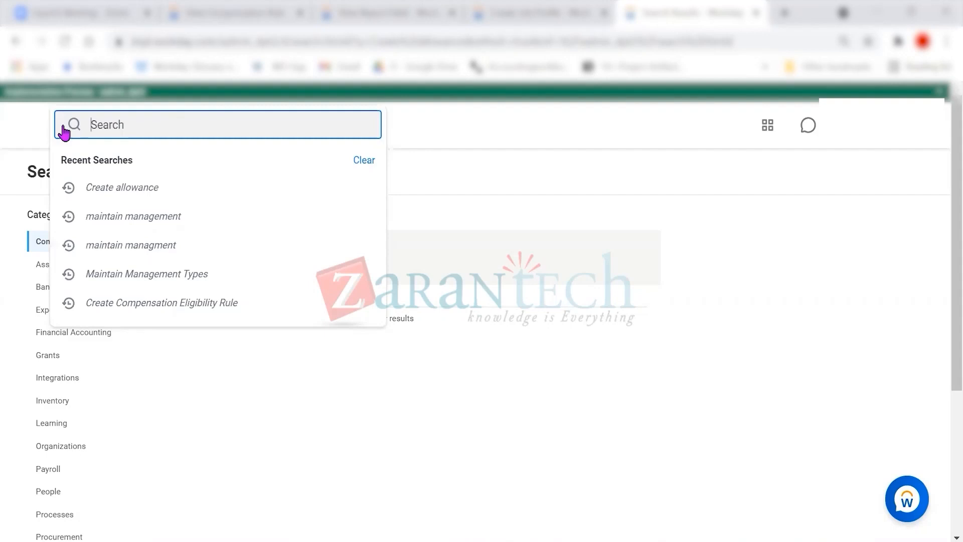
text(maintain)
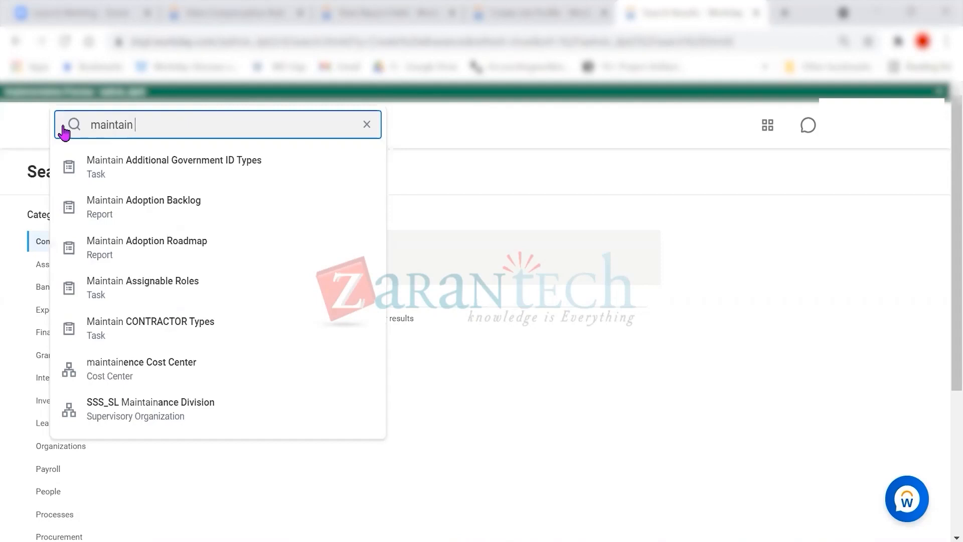
text(unit)
key(Return)
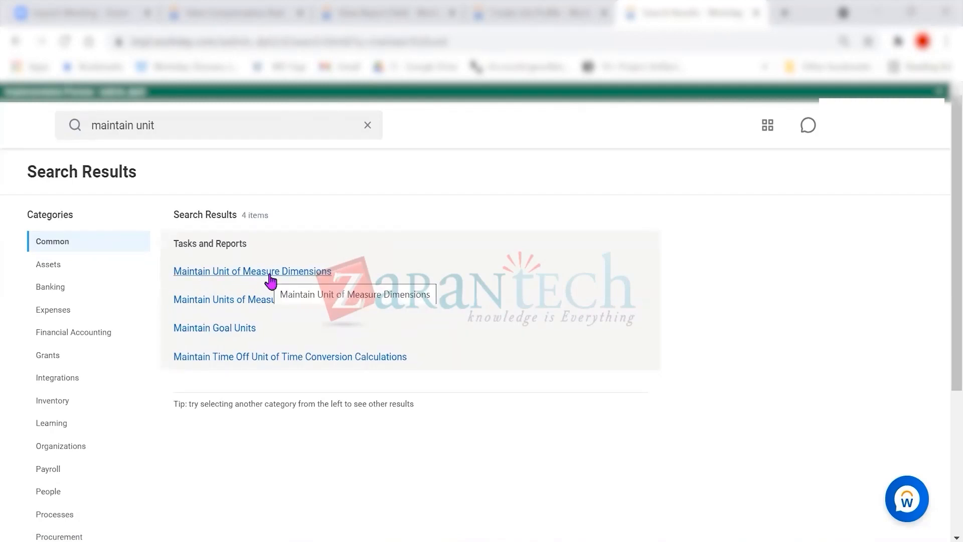
- Open the Maintain Unit of Measure Dimensions task and try to add a new dimension named Area
click(270, 281)
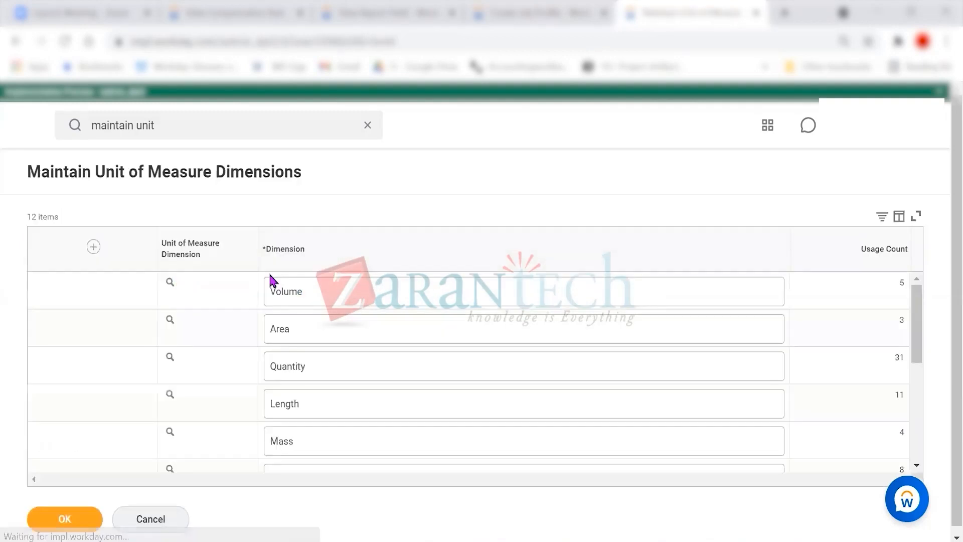
click(93, 246)
click(307, 286)
text(Area)
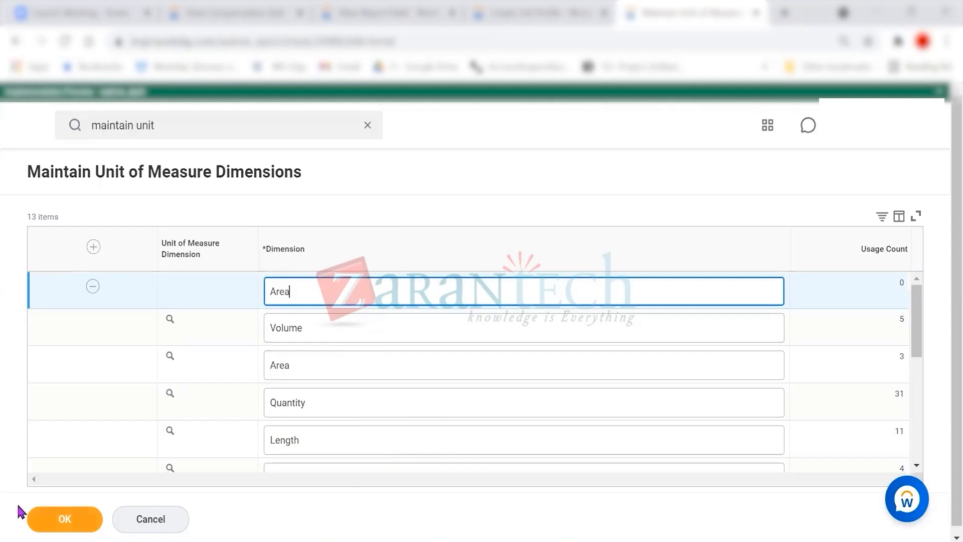
click(55, 519)
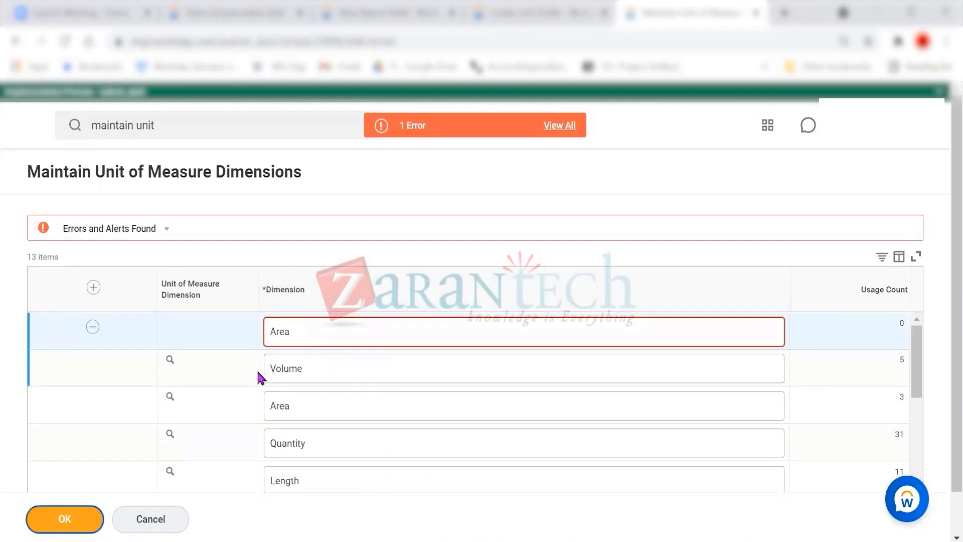
- Look through the existing dimensions and read the error details for the new row
scroll(405, 365, down, 4)
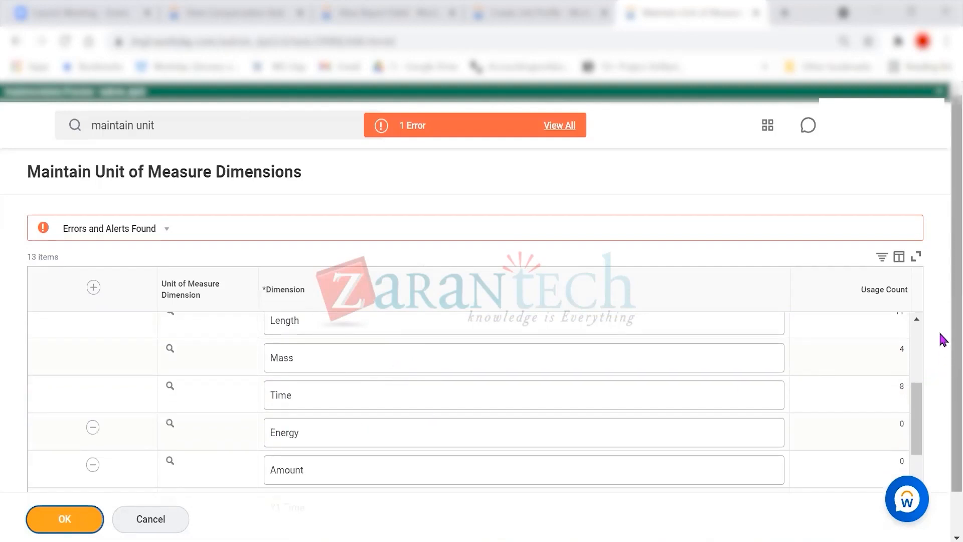
scroll(933, 374, down, 1)
scroll(923, 401, down, 3)
scroll(559, 408, up, 7)
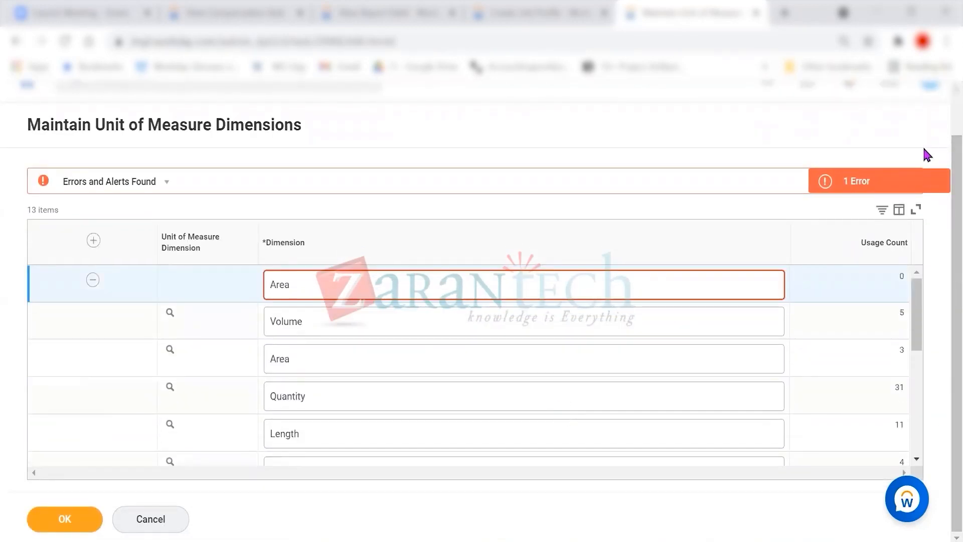
click(848, 192)
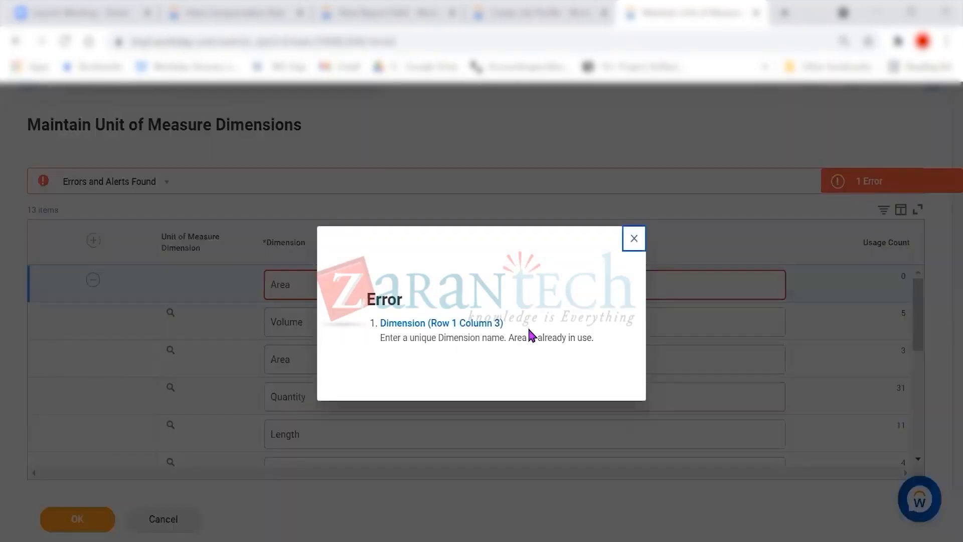
drag(393, 338, 516, 340)
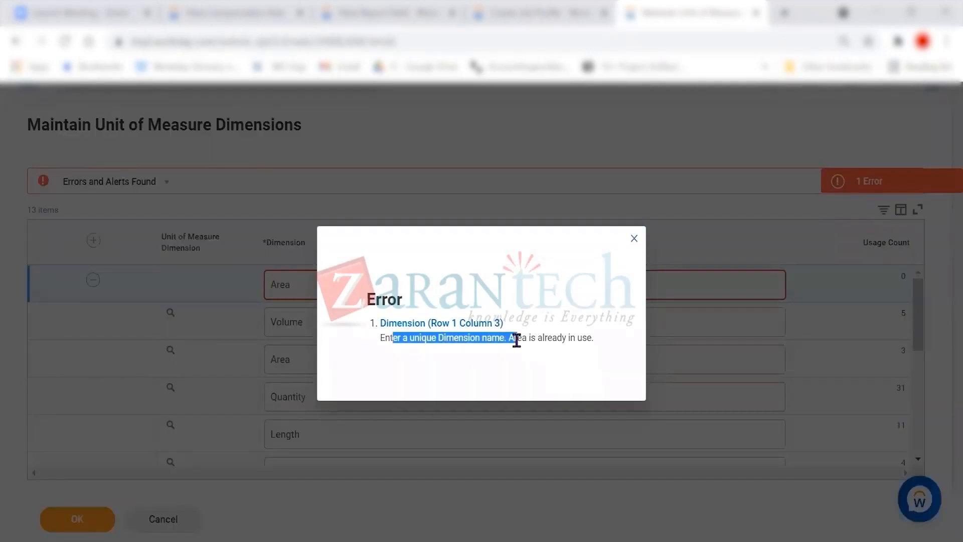
click(584, 361)
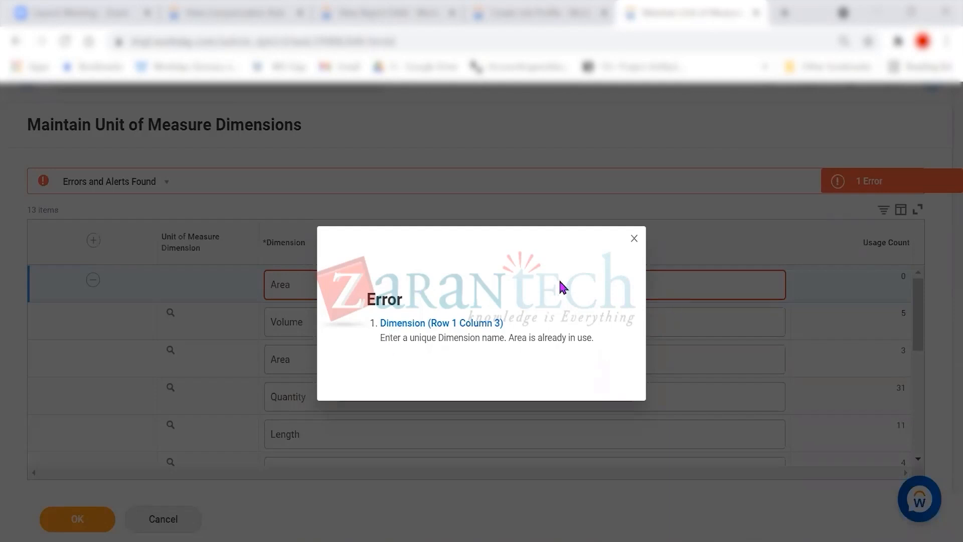
click(634, 239)
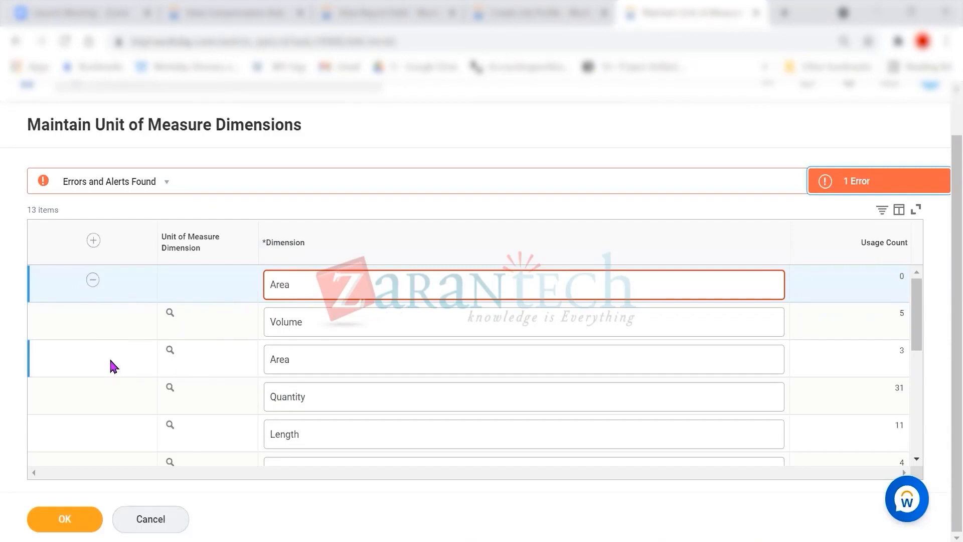
- Try Area1 as the new dimension's name, restoring it to Area
click(309, 361)
click(307, 291)
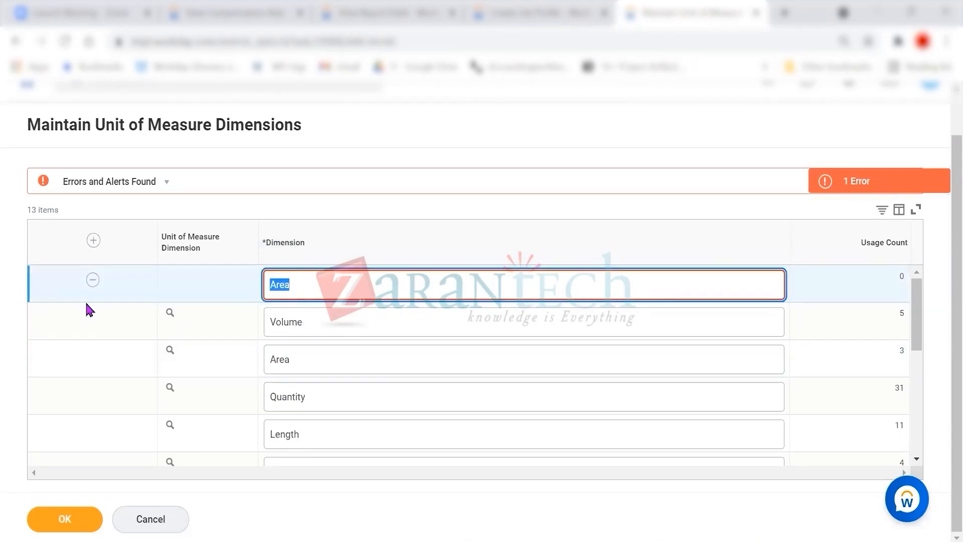
click(303, 275)
text(1)
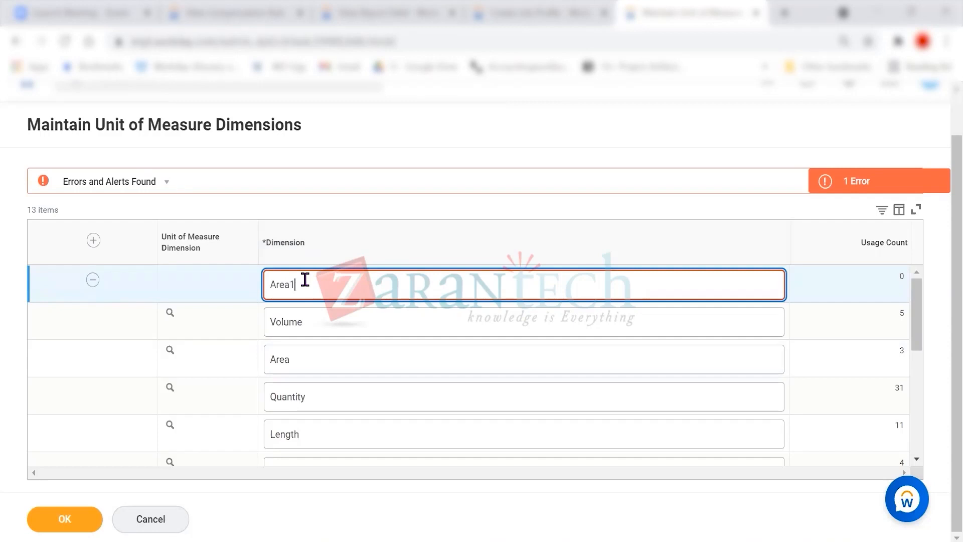
click(307, 321)
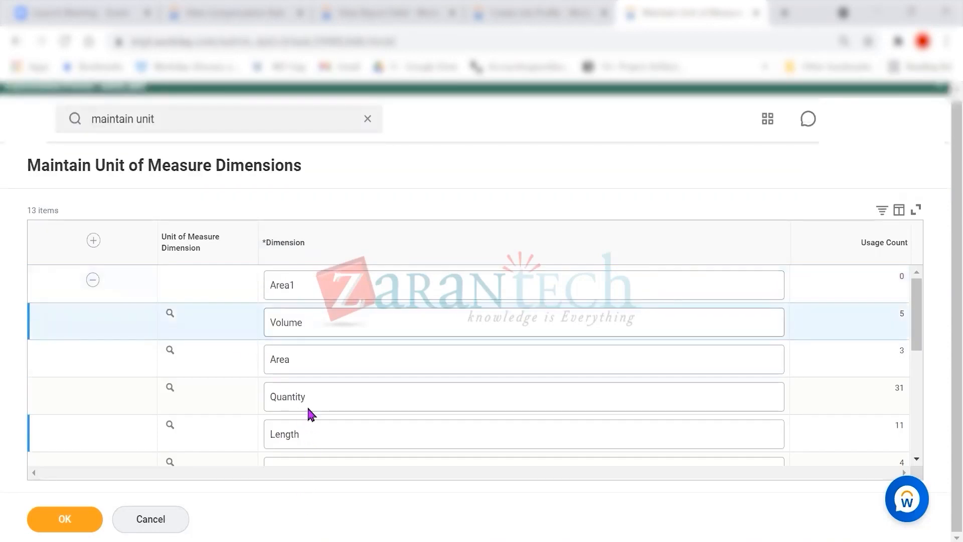
click(323, 291)
click(323, 283)
key(BackSpace)
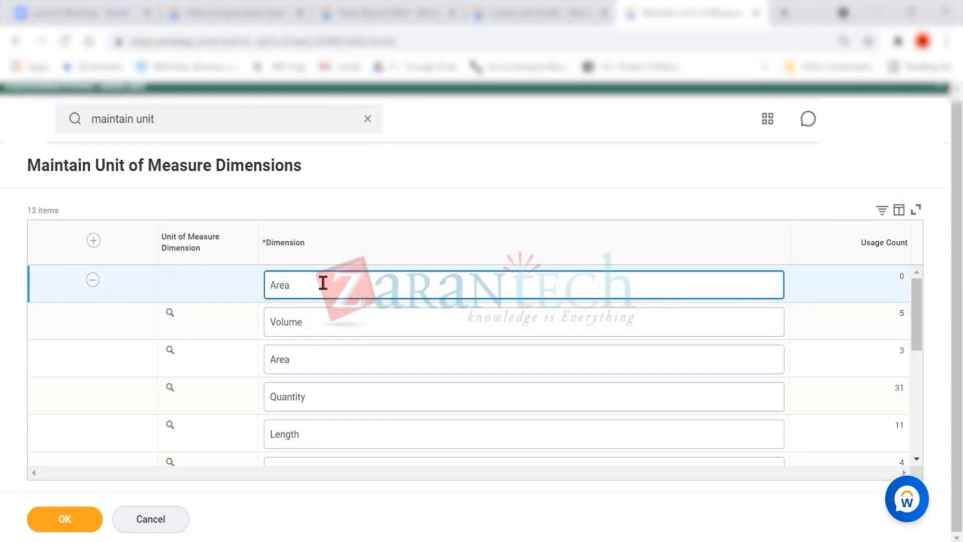
- Remove the new Area row and discard the changes to the unit of measure dimensions
click(92, 283)
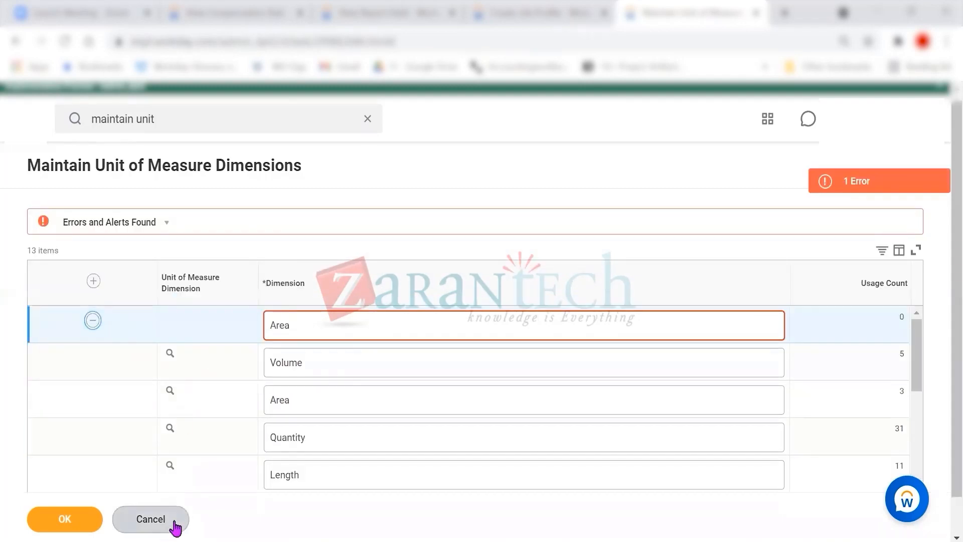
click(92, 320)
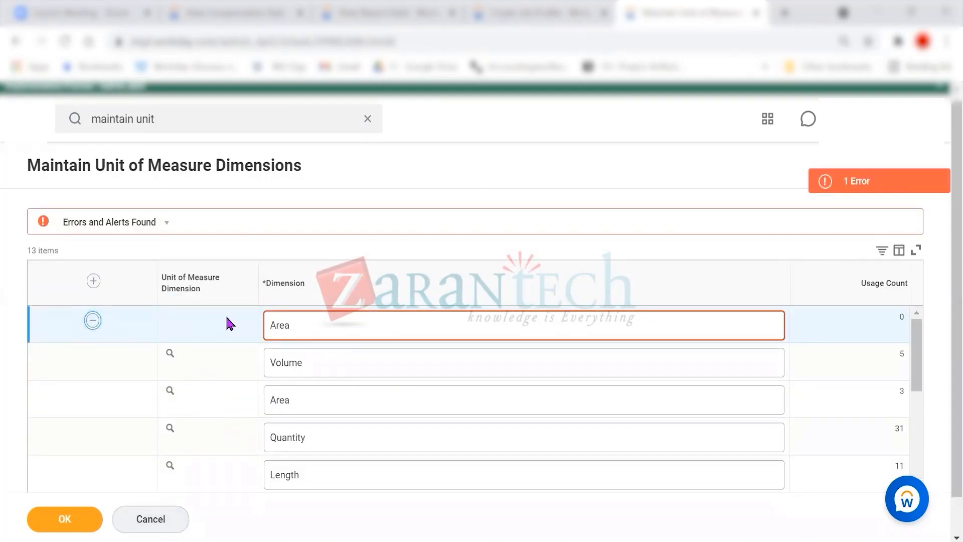
click(159, 519)
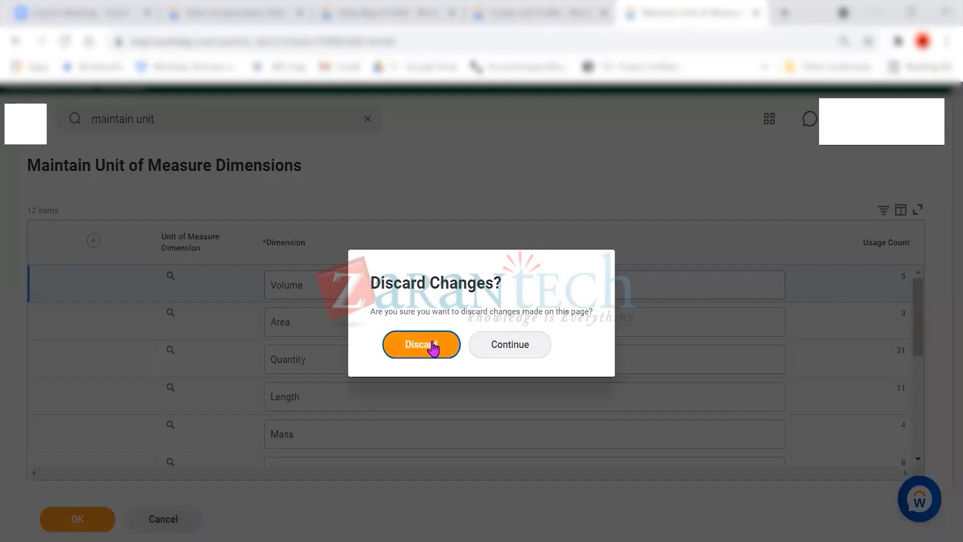
click(431, 351)
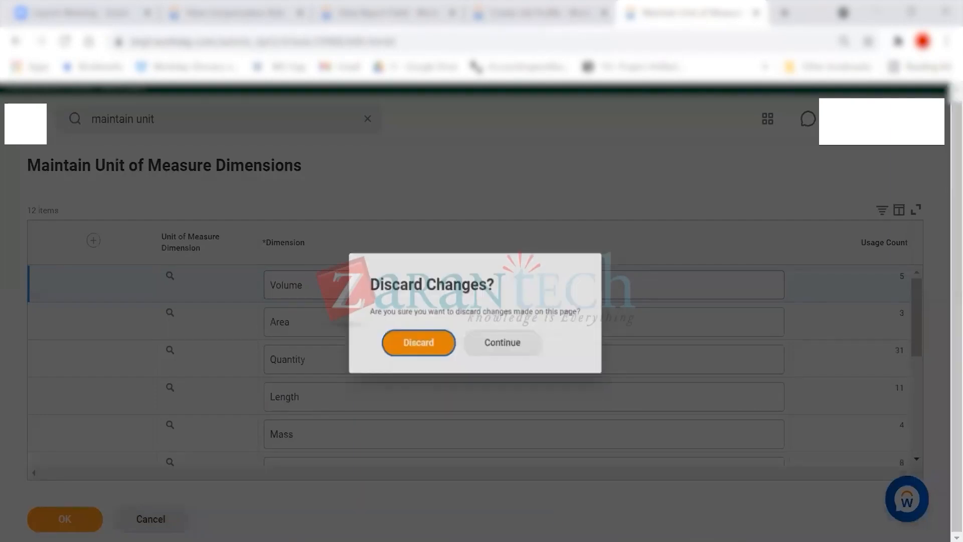
- Switch to Document1 in Word and paste the unit of measure dimensions screenshot below the saved plan screenshot
click(763, 501)
scroll(461, 400, down, 3)
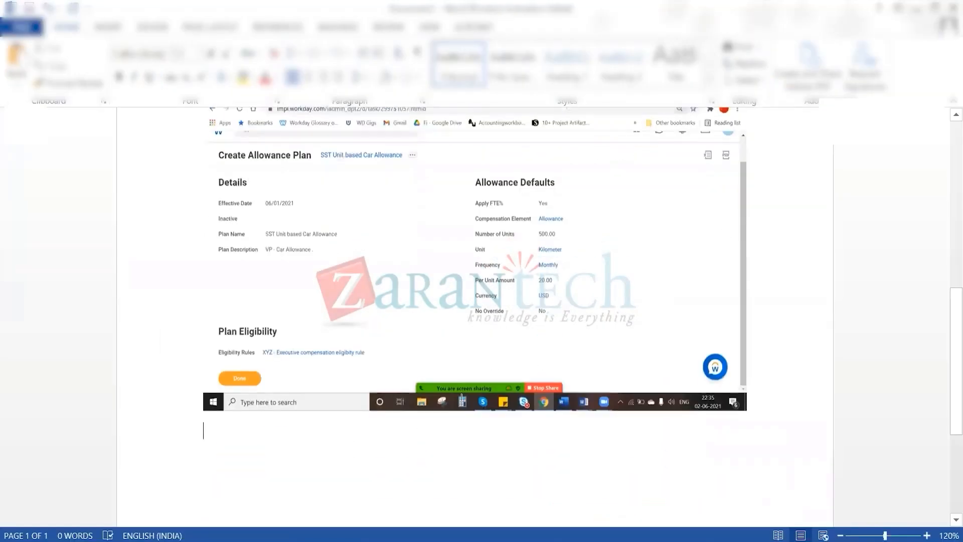
key(ctrl+v)
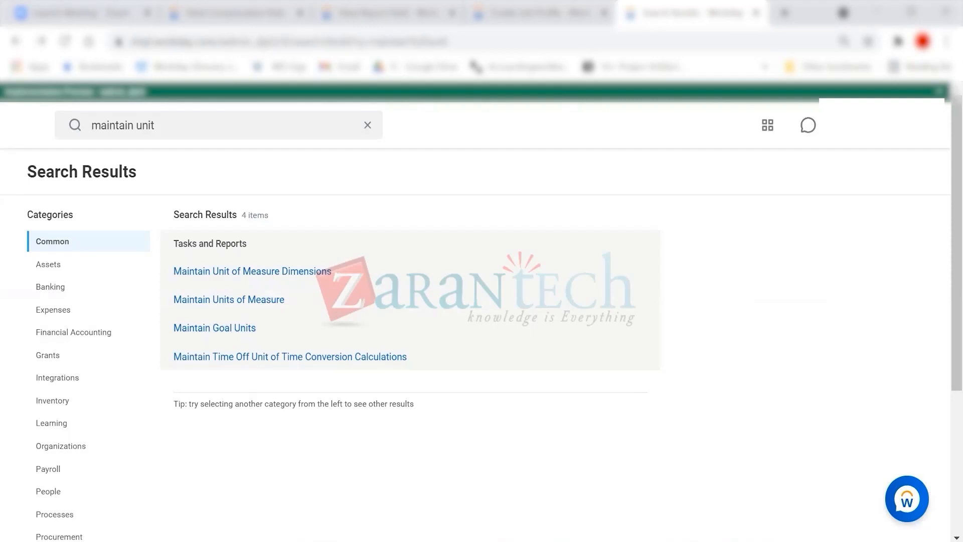
- Search Workday for "Create allowance plan" and open the Create Allowance Plan task
mouse_move(675, 541)
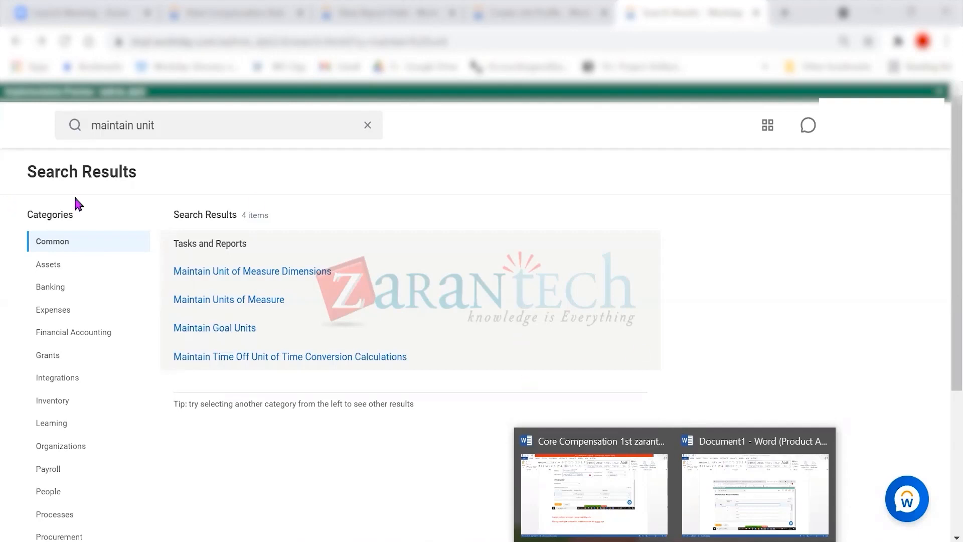
click(83, 124)
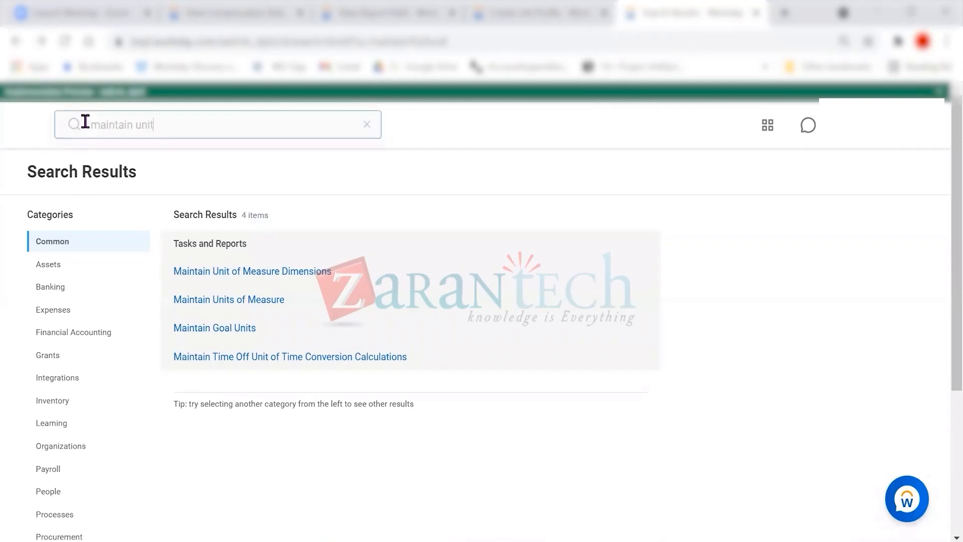
key(BackSpace)
key(BackSpace)
key(BackSpace)
key(BackSpace)
key(BackSpace)
key(BackSpace)
key(BackSpace)
key(BackSpace)
key(BackSpace)
key(BackSpace)
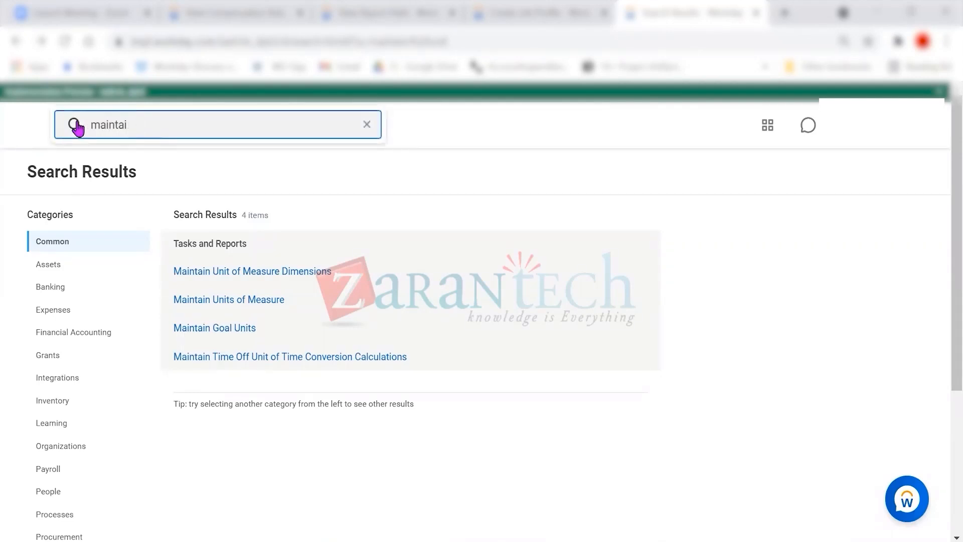
key(BackSpace)
key(BackSpace)
key(BackSpace)
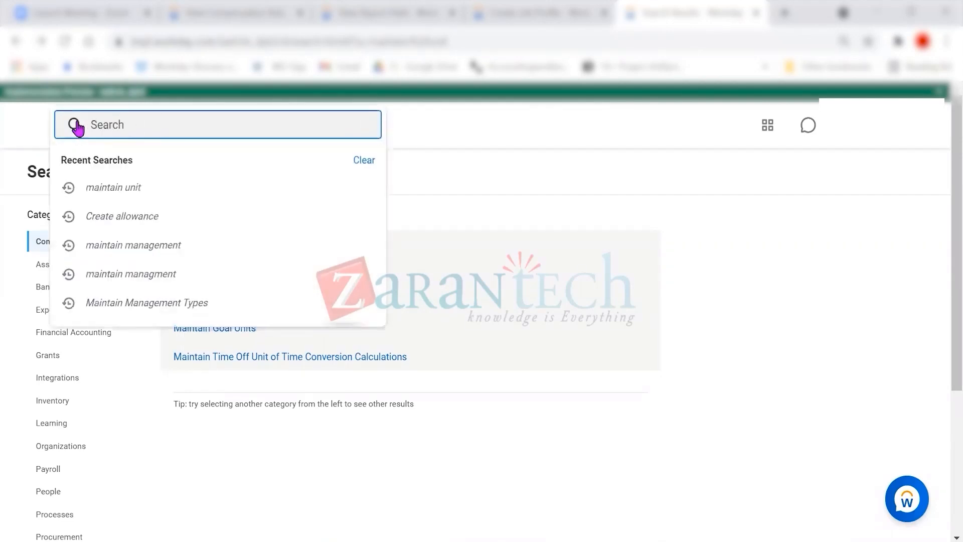
text(Create )
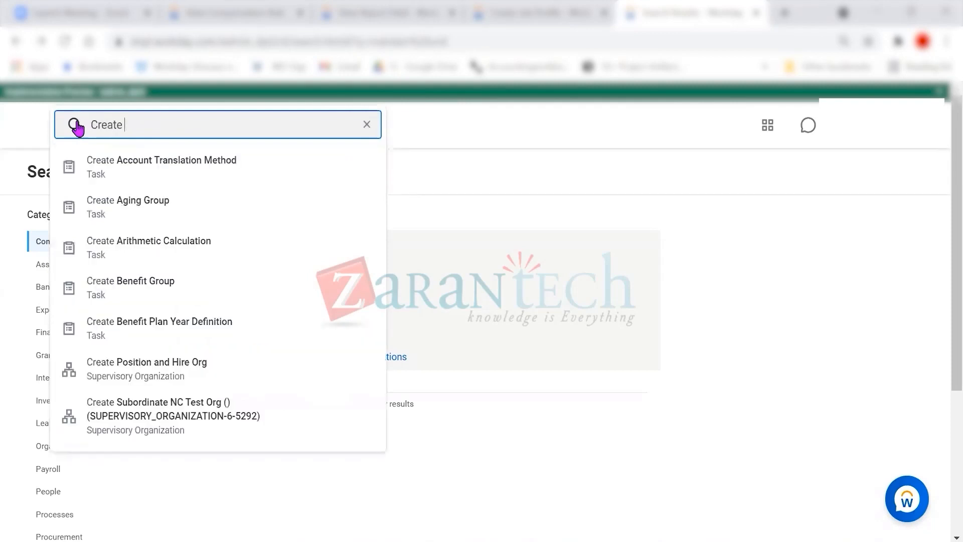
text(allowance plan)
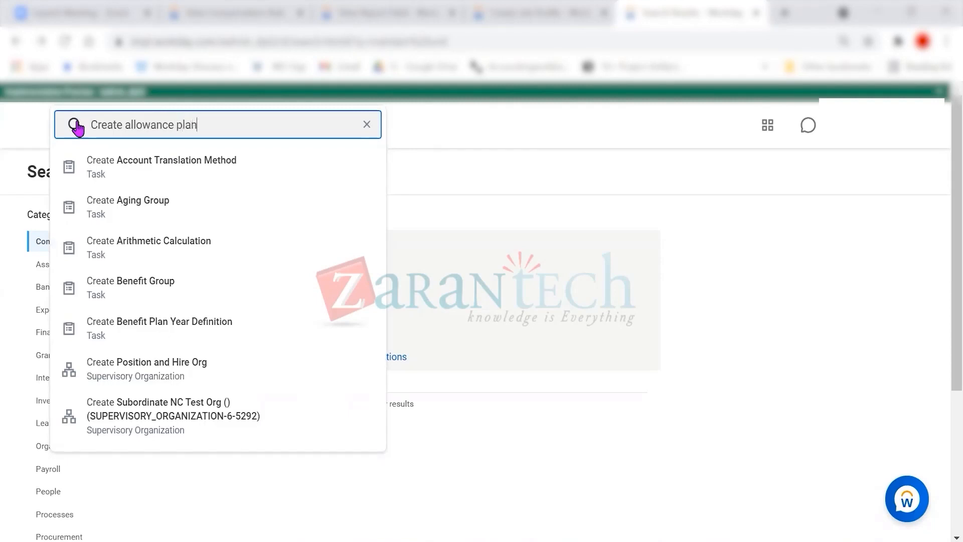
key(Return)
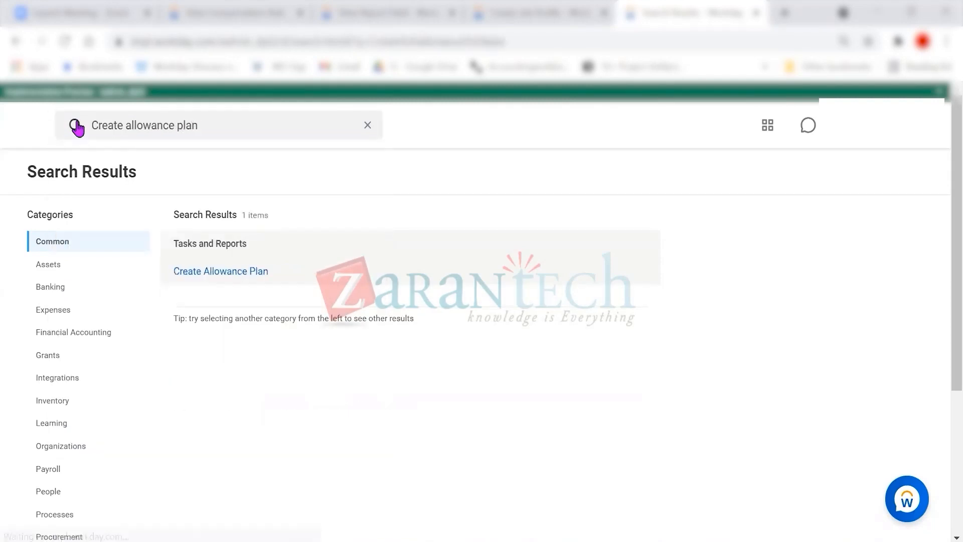
click(213, 273)
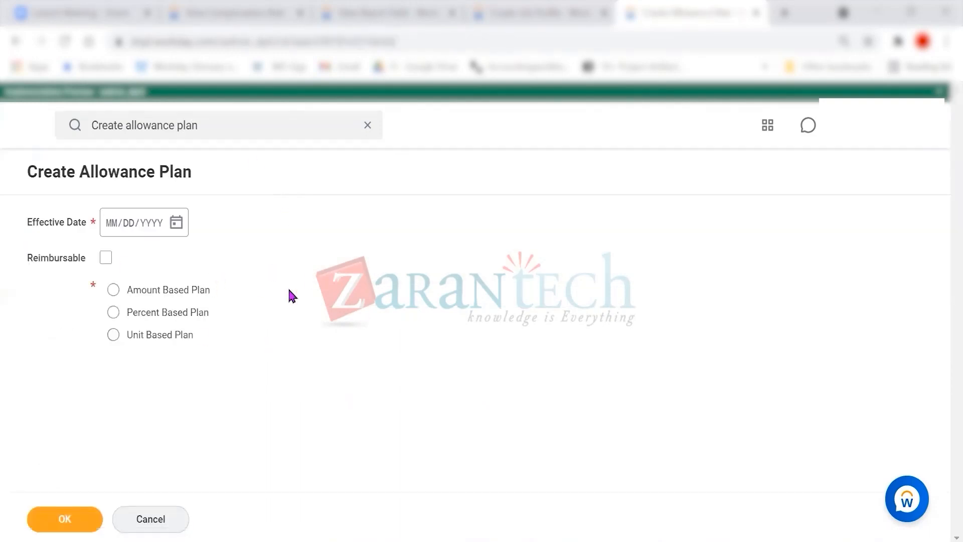
- Try a percent-based allowance plan effective 06/01/2021, opening its details form and enlarging the plan description box
click(157, 315)
click(65, 520)
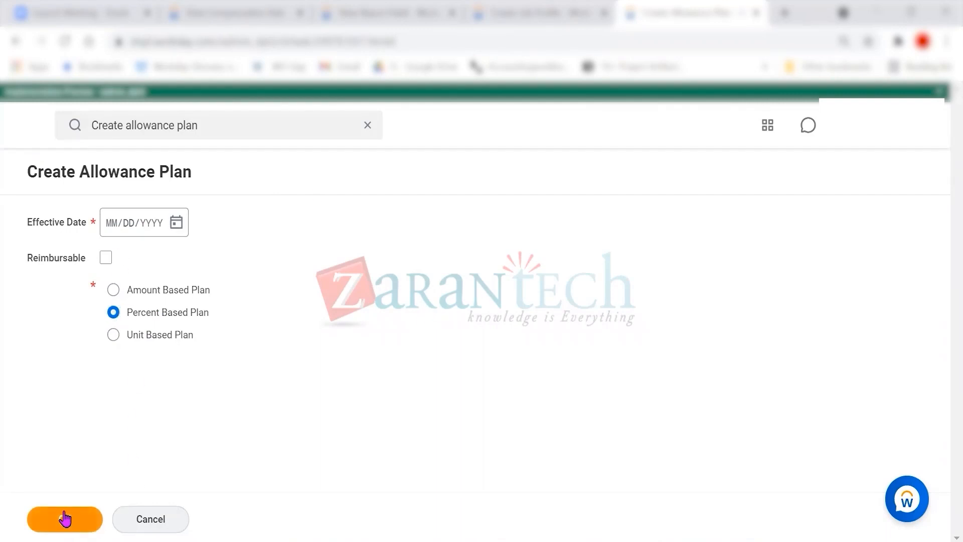
click(176, 223)
click(268, 258)
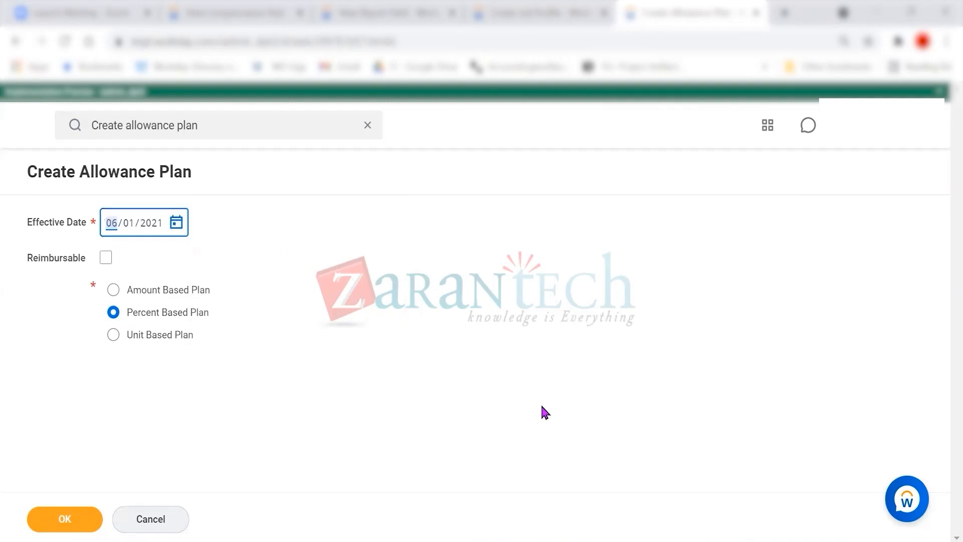
click(65, 519)
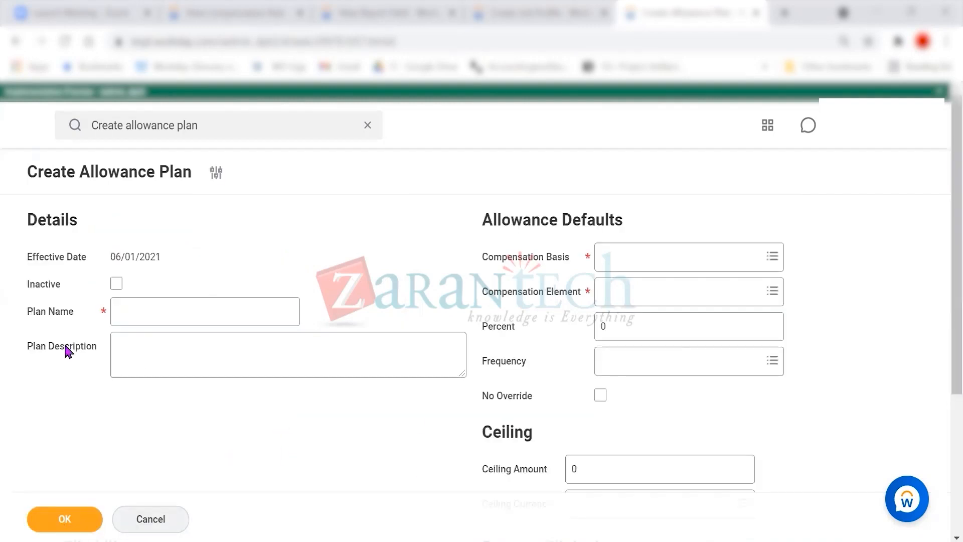
click(446, 366)
drag(461, 375, 461, 450)
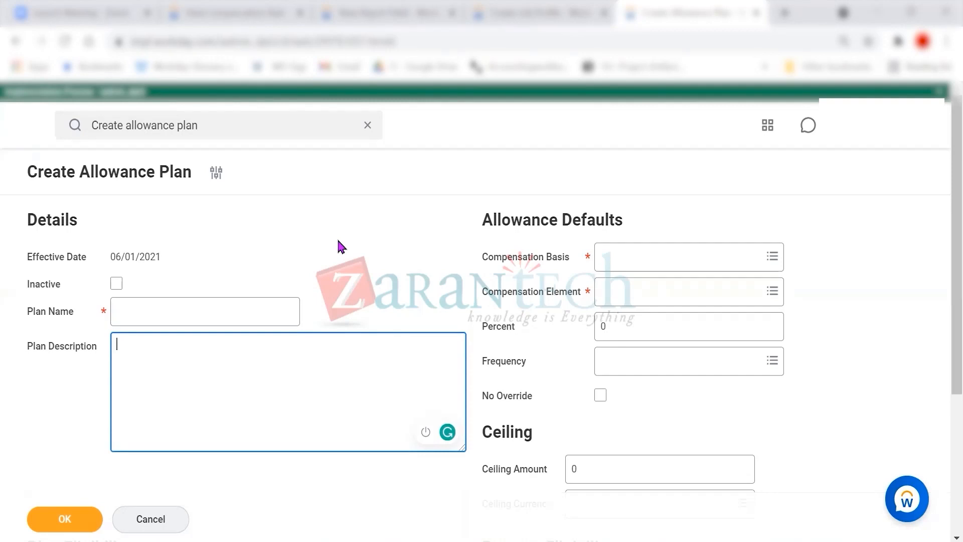
- Start the Create Allowance Plan task again with effective date 06/01/2021 and mark the plan as reimbursable
click(206, 125)
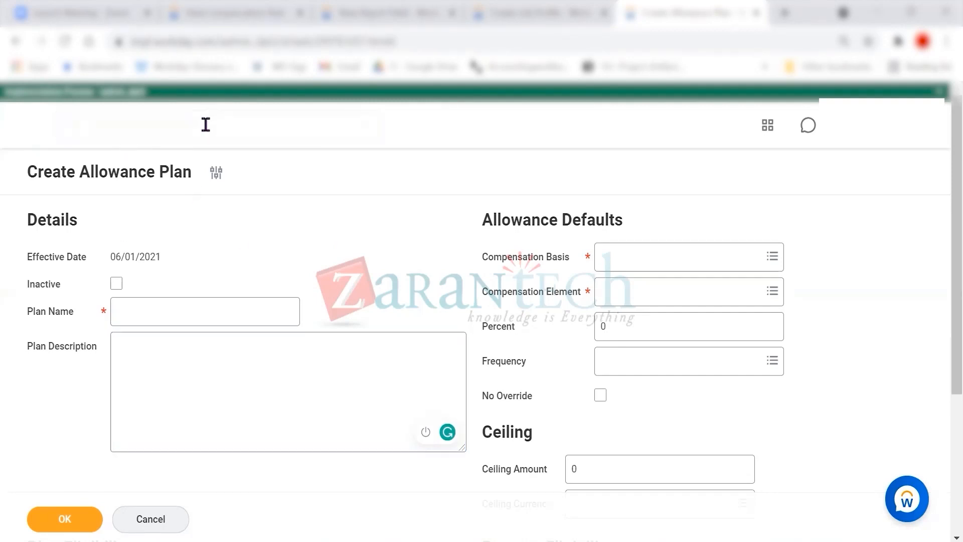
key(Return)
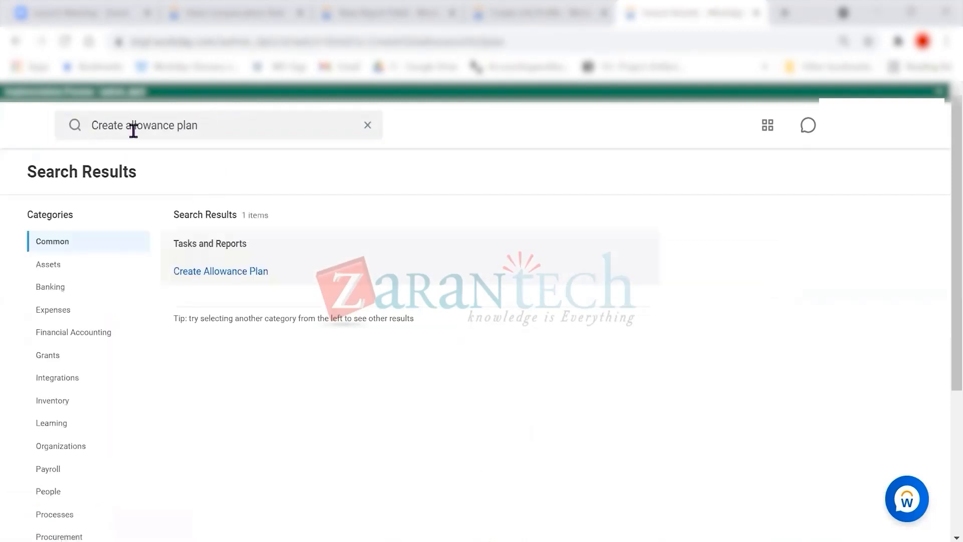
click(266, 271)
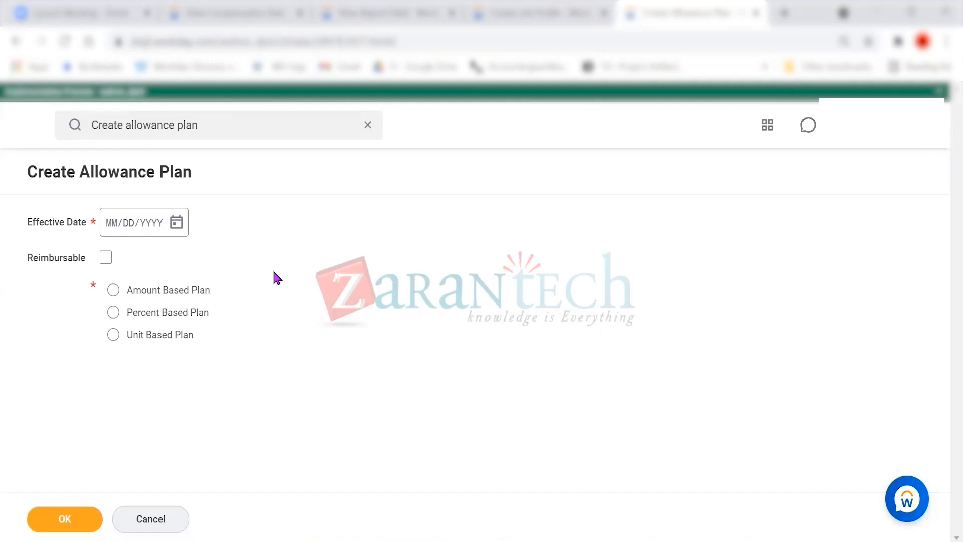
click(176, 222)
click(266, 257)
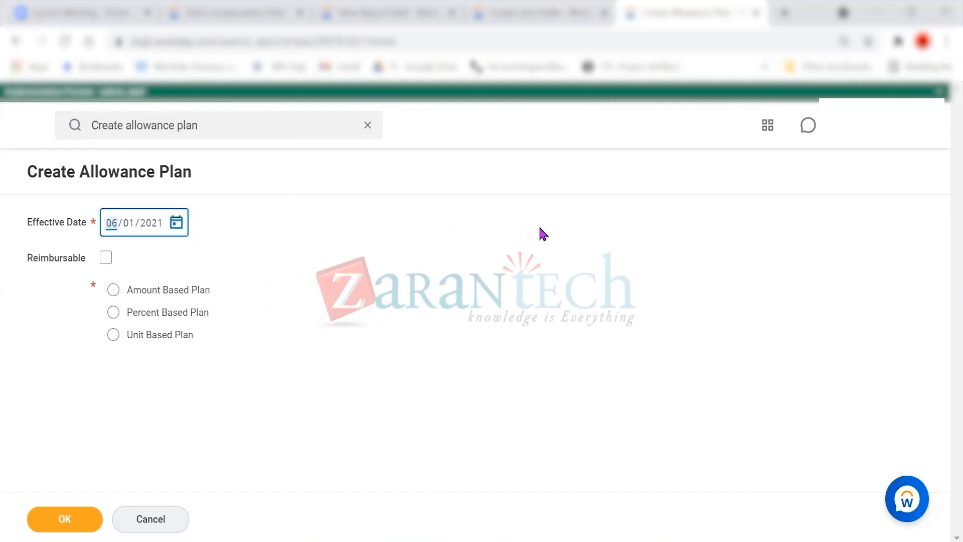
click(106, 258)
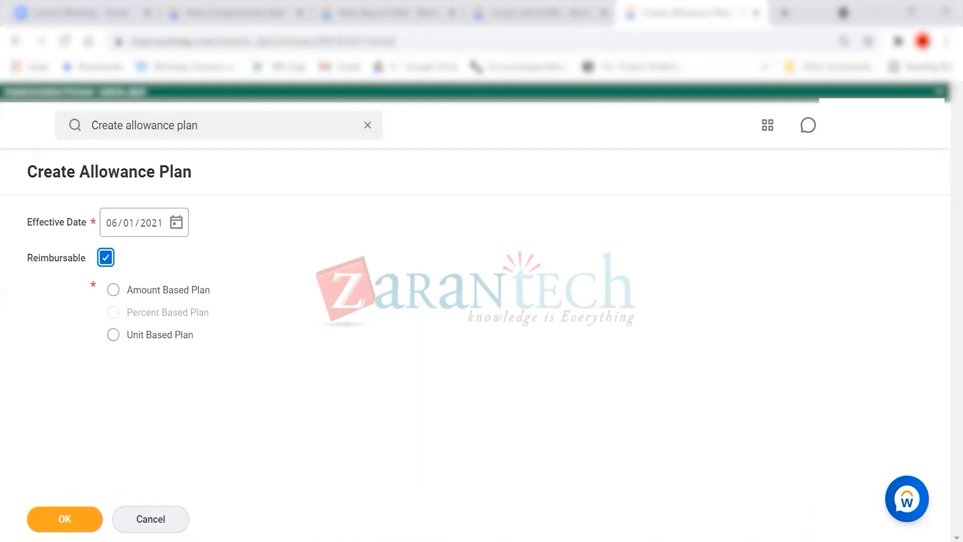
- Switch to Document1 in Word, add the heading "Create Allowance plan- Reimbursable" below the last screenshot, and paste the new screenshot under it
mouse_move(675, 540)
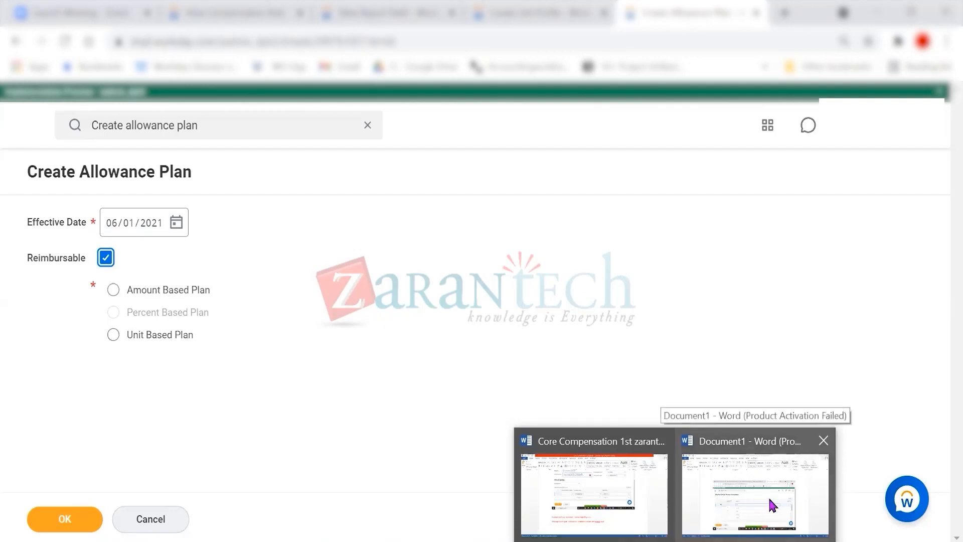
click(754, 494)
text(Creare)
key(BackSpace)
key(BackSpace)
key(BackSpace)
key(BackSpace)
text(ate Allowance plan*)
key(BackSpace)
text(-)
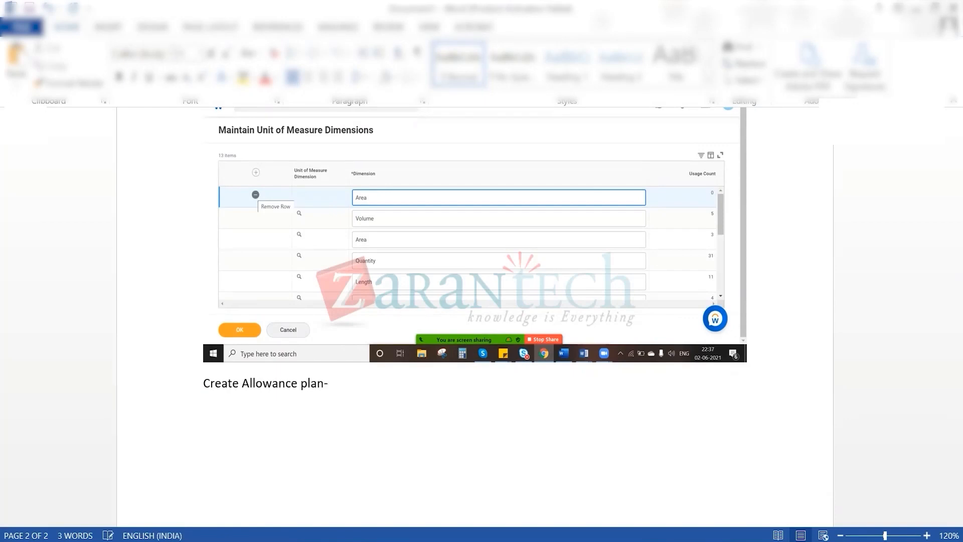
text( Re)
key(alt+Tab)
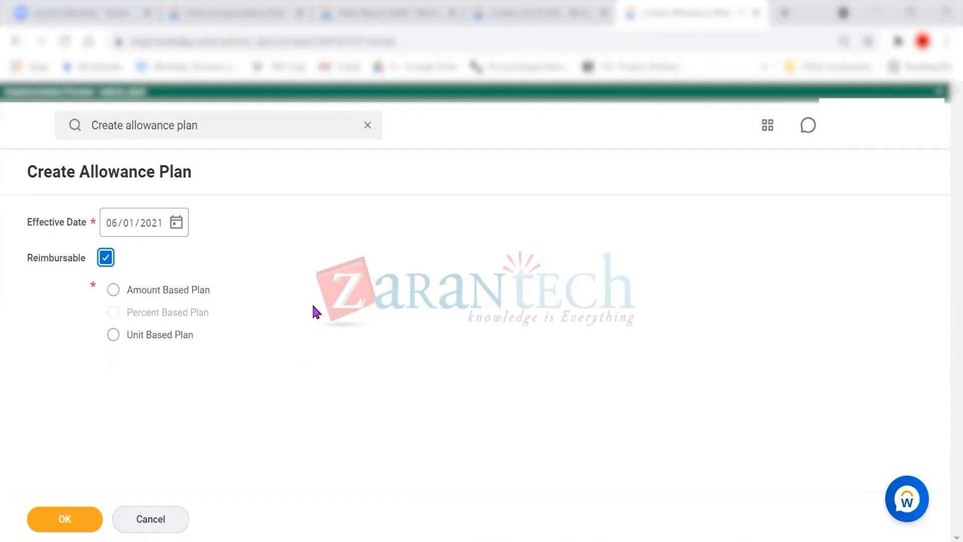
key(alt+Tab)
text(imbursable)
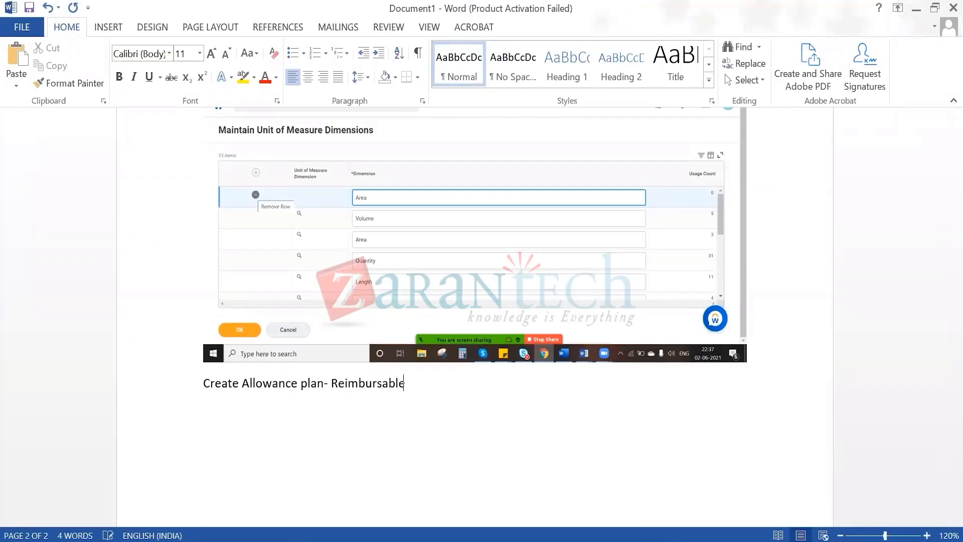
key(Return)
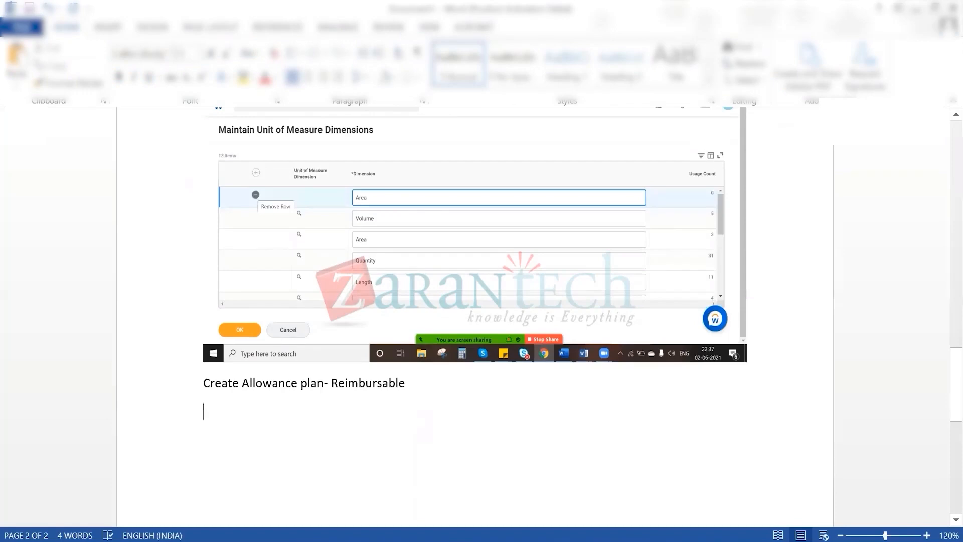
key(ctrl+v)
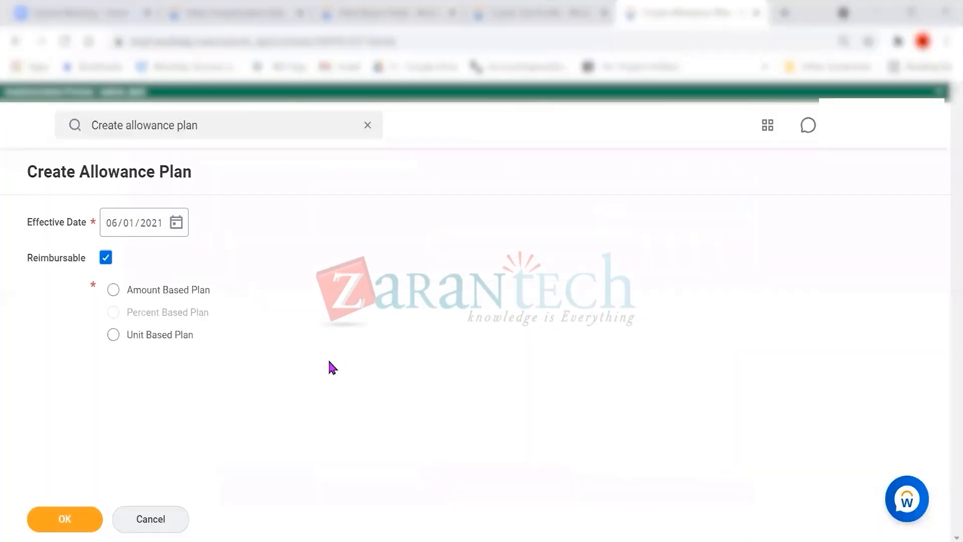
- Back in Workday, make the reimbursable allowance an Amount Based Plan and continue to its details form
click(83, 520)
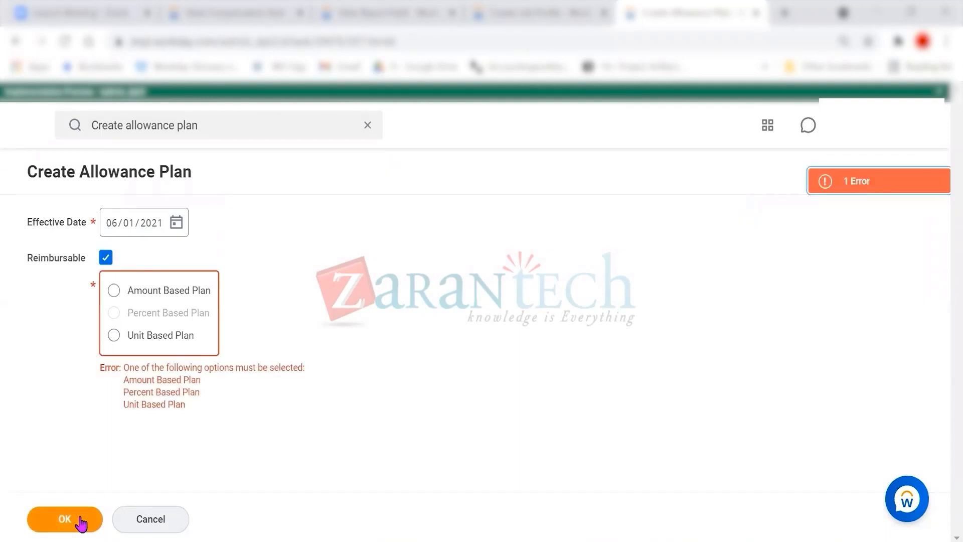
click(113, 291)
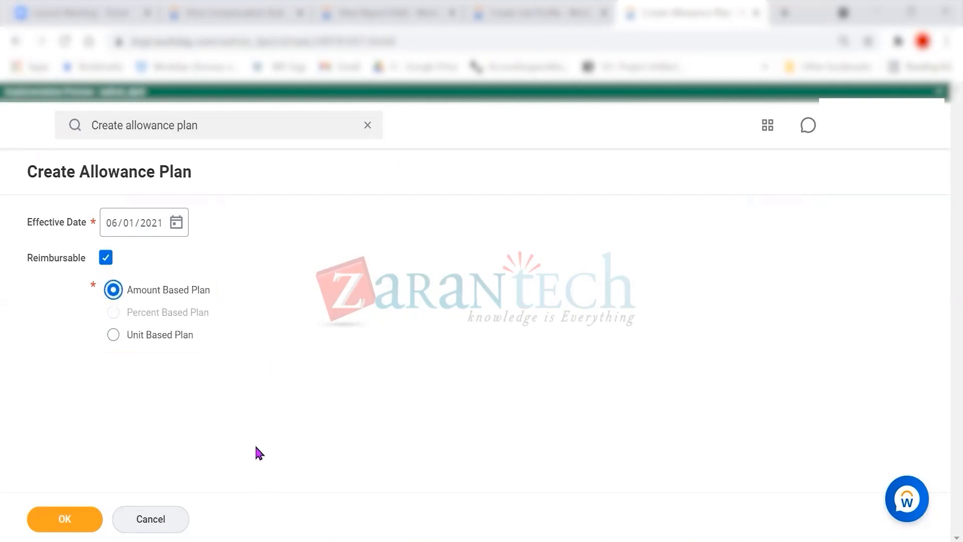
click(70, 521)
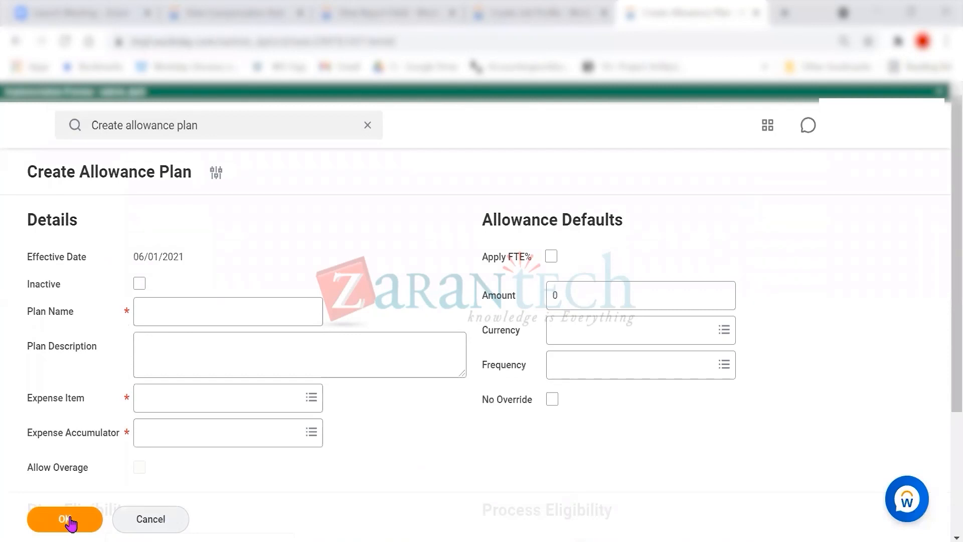
- Name the plan "SST Reimbursible Car allowance plan"
click(180, 307)
text(SST)
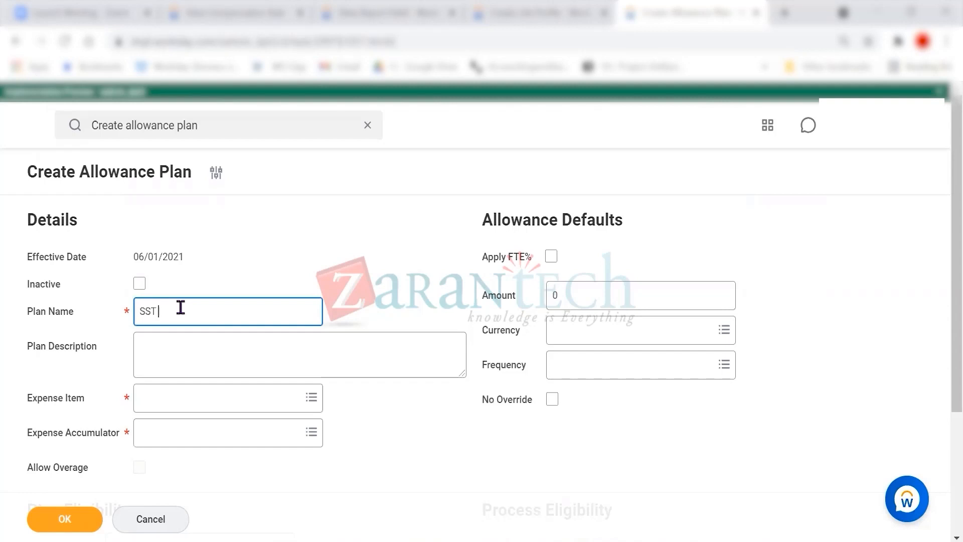
text( Reimbursible Ca)
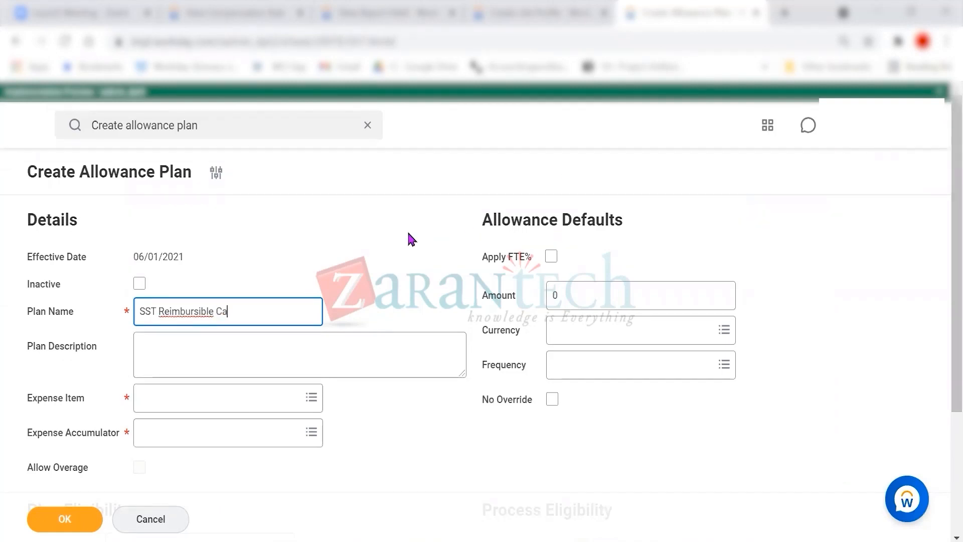
text(r allowance plan)
- In the allowance defaults, enable Apply FTE% and set the amount to 1000, leaving the currency blank
click(551, 256)
click(622, 296)
double_click(556, 298)
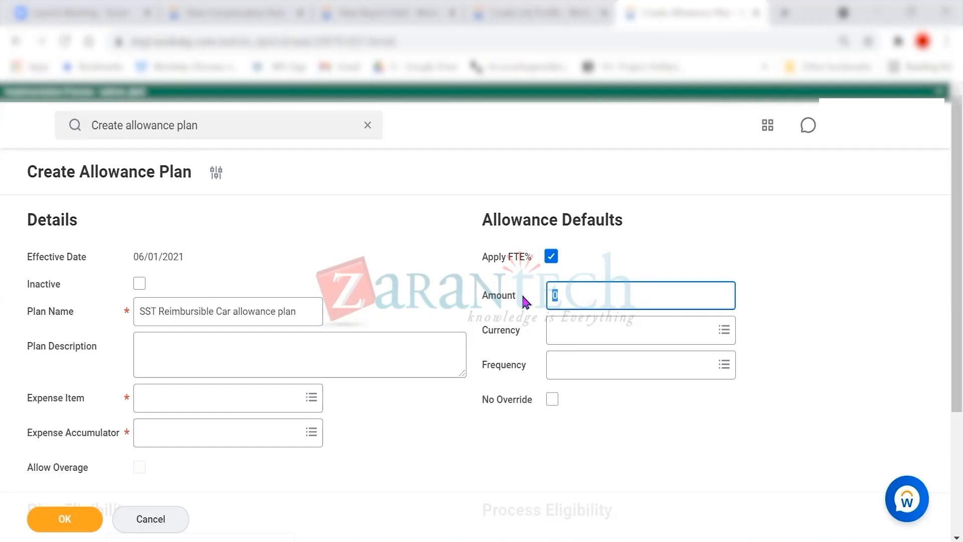
text(1000)
click(673, 245)
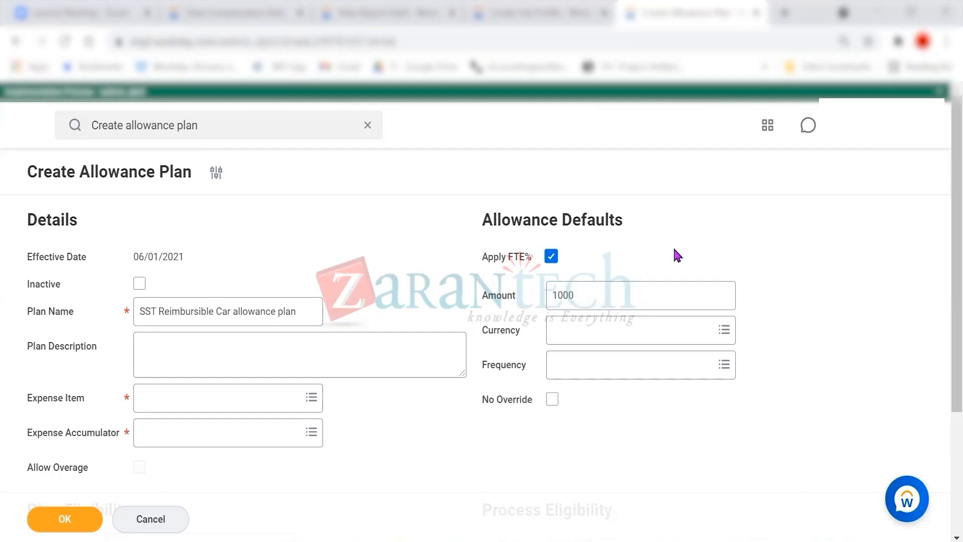
click(572, 336)
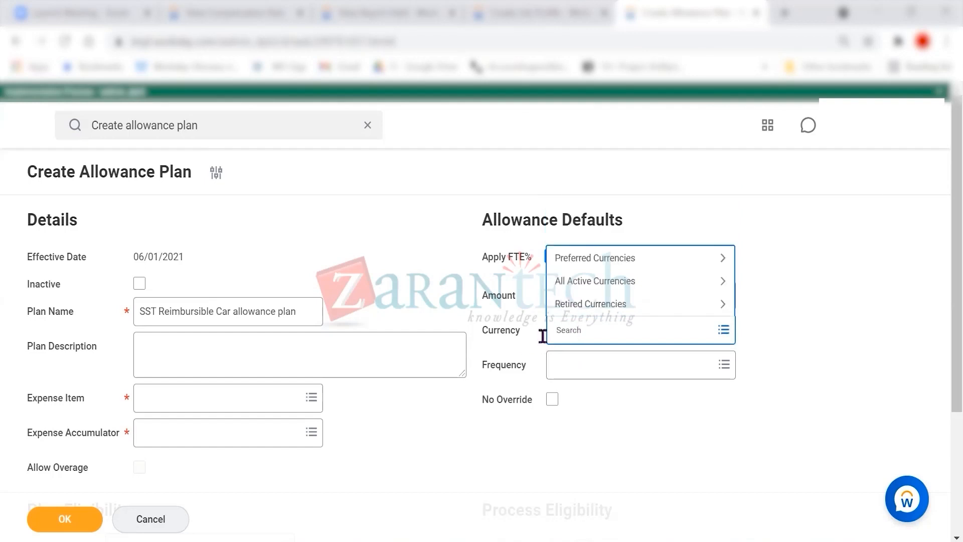
click(622, 411)
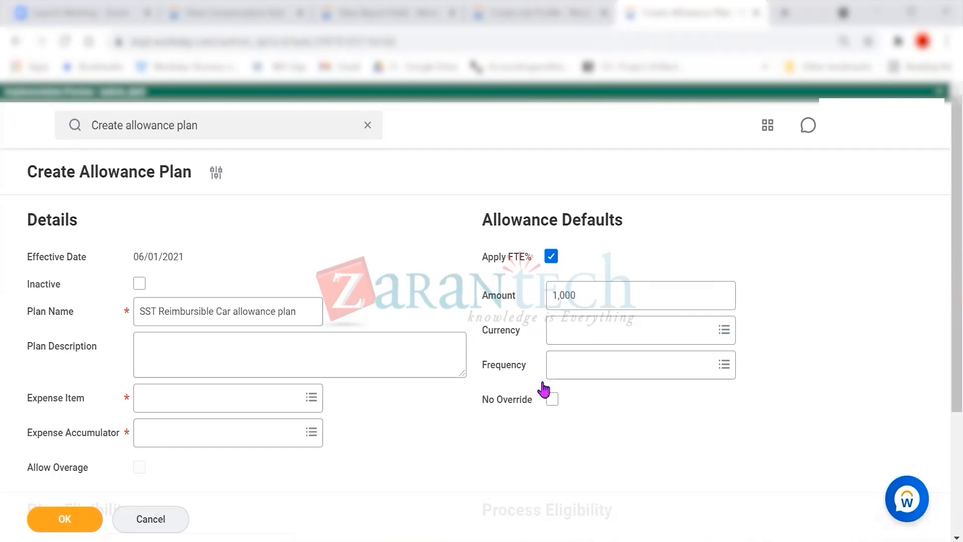
- Look through the expense items by expense item group, checking Business Travel and Other Expenses for an existing item
click(250, 407)
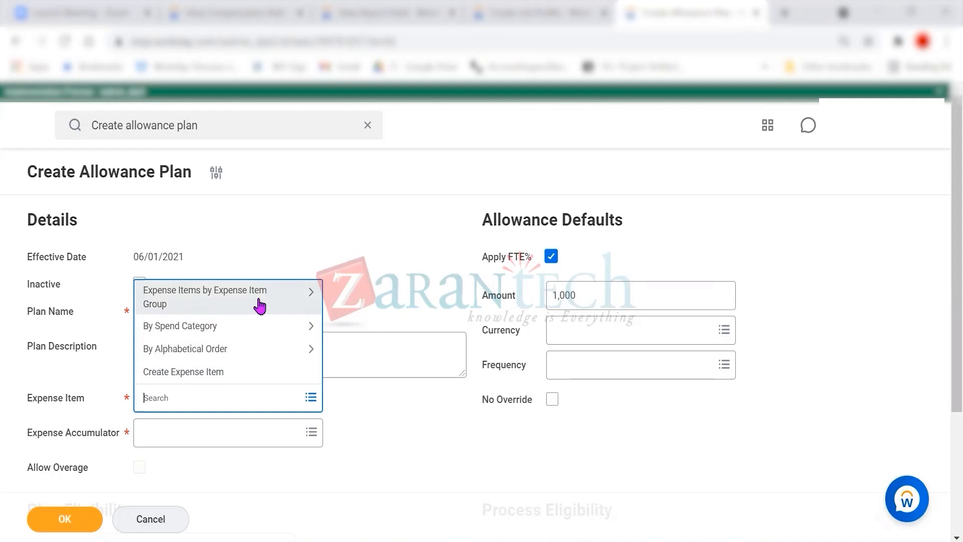
click(167, 313)
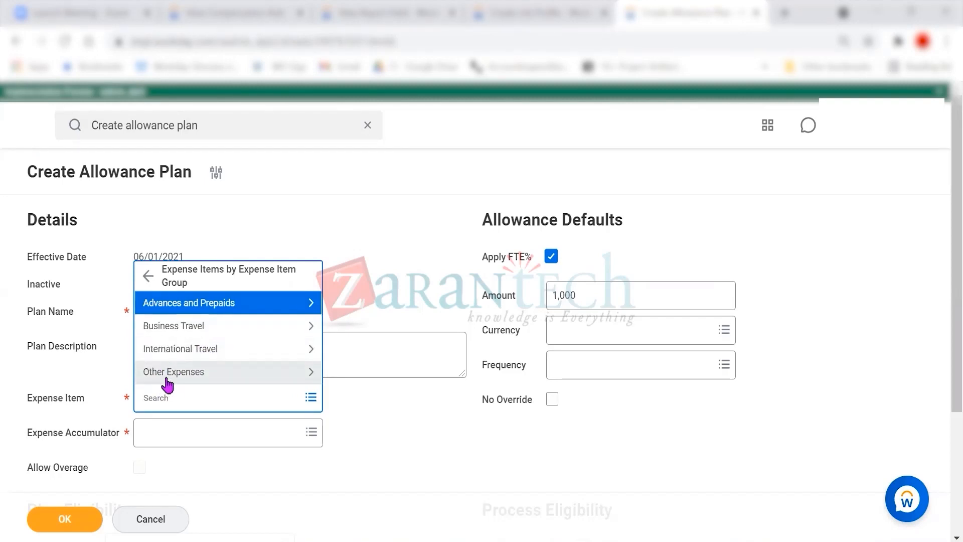
click(189, 327)
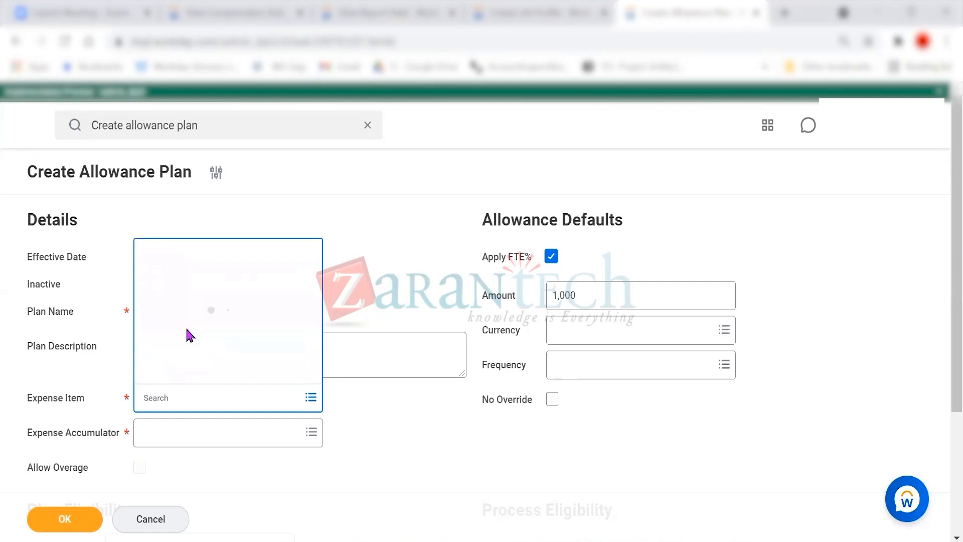
click(148, 345)
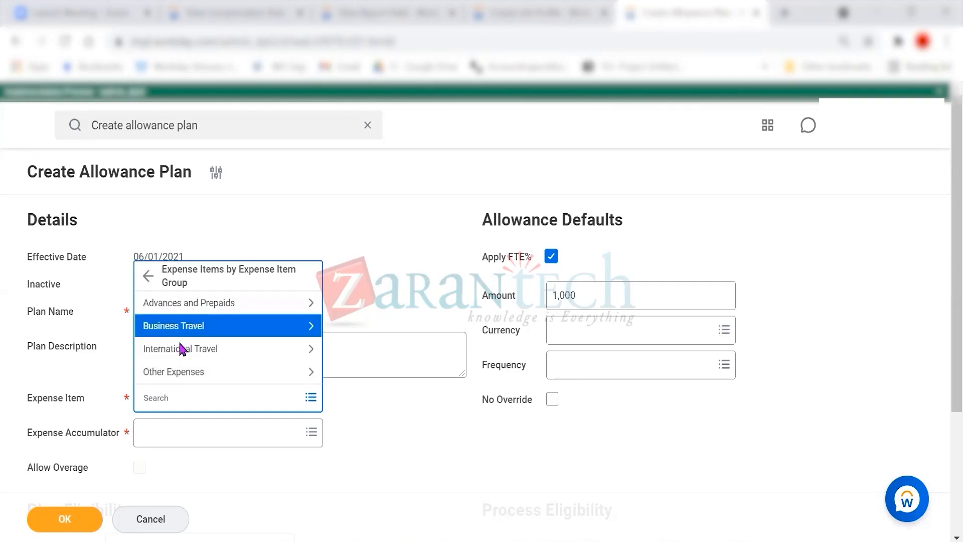
click(179, 329)
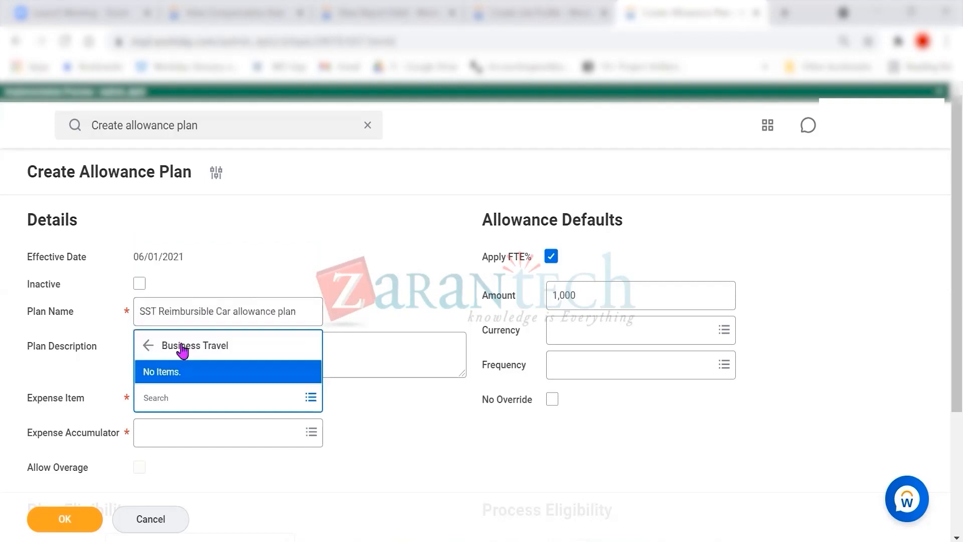
click(182, 345)
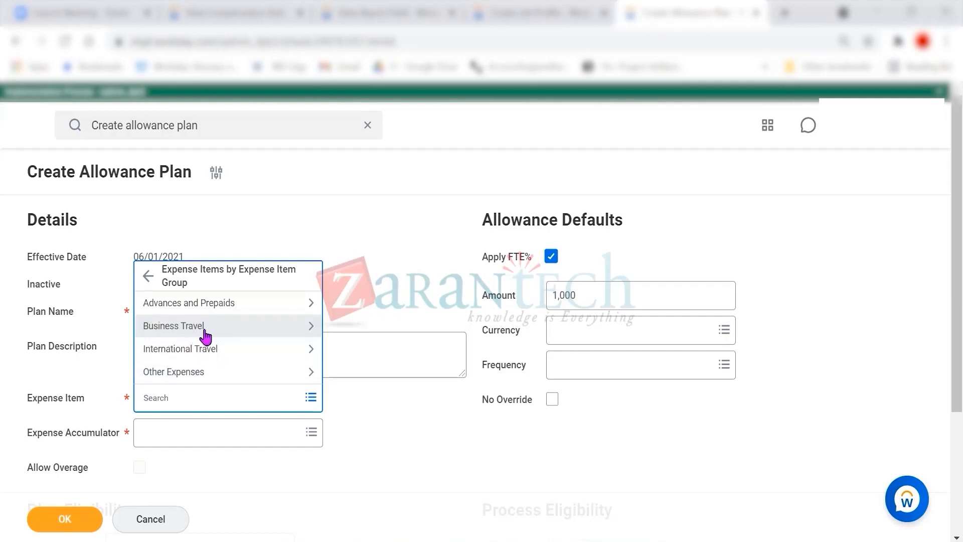
click(201, 375)
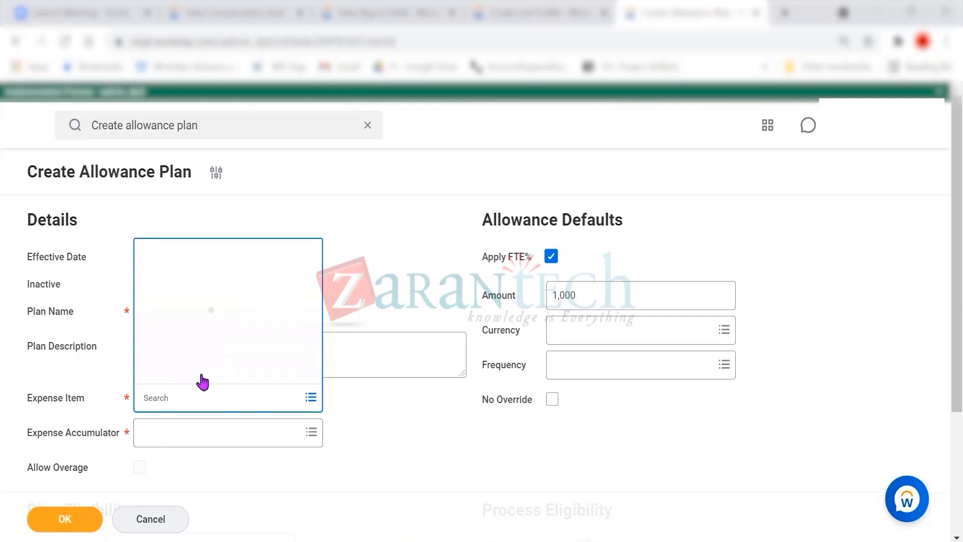
click(146, 341)
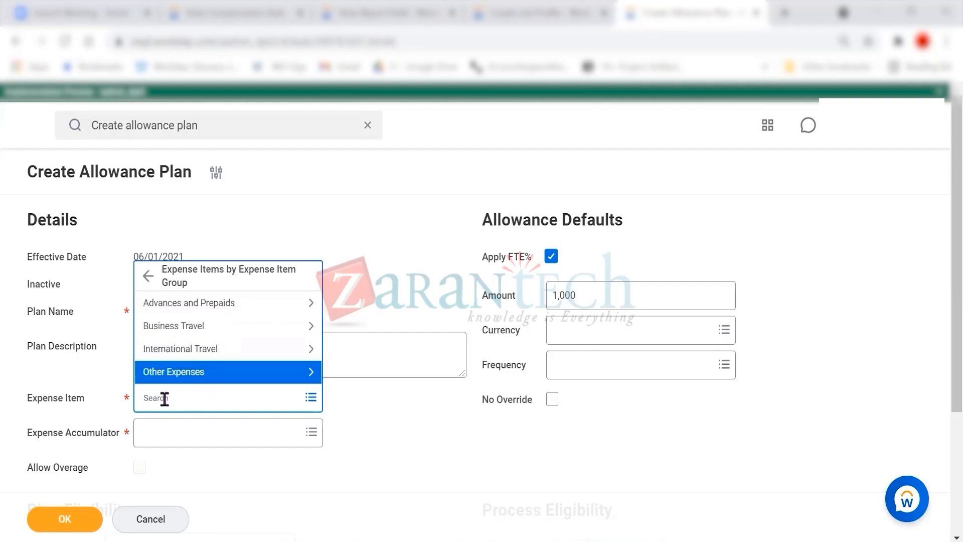
- Start creating a new expense item from the plan's Expense Item field and name it "Car Allowance expense item"
click(147, 276)
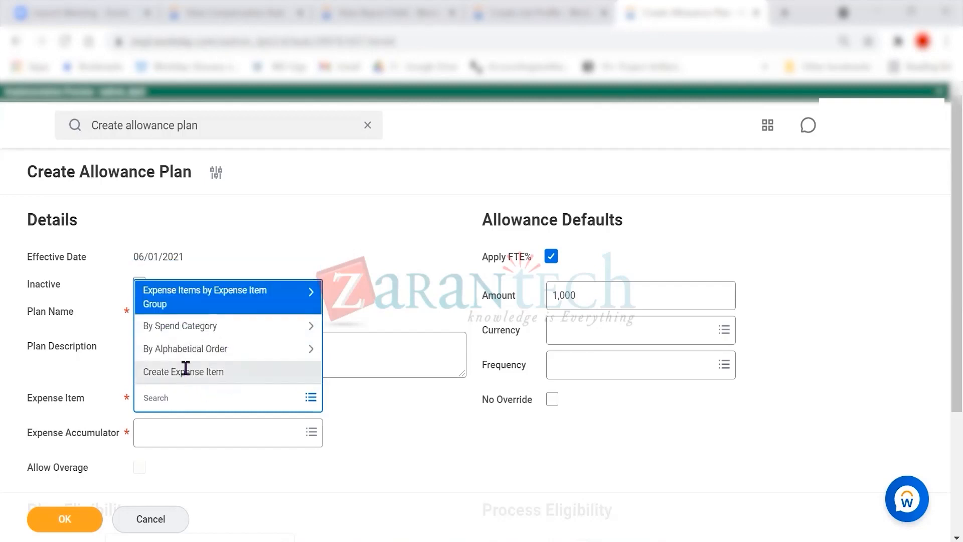
key(Escape)
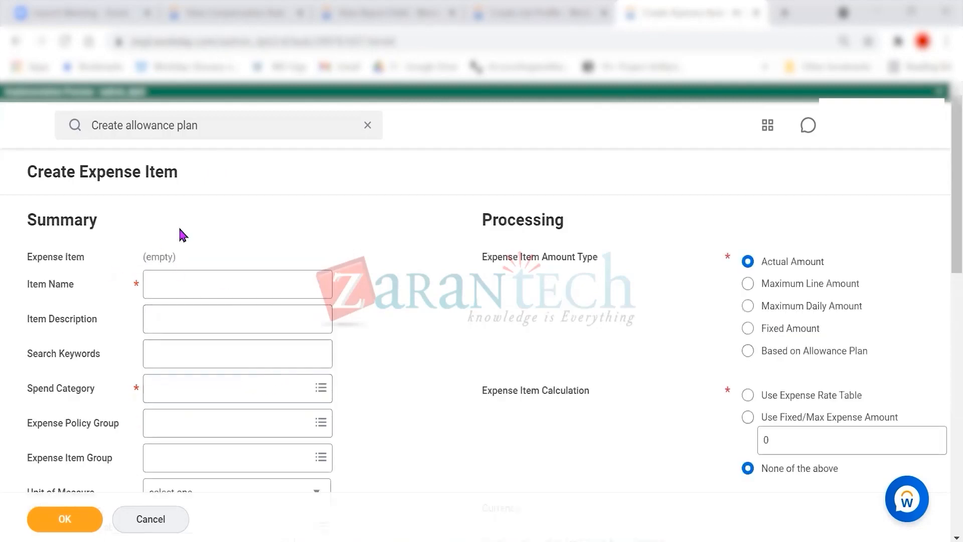
click(183, 289)
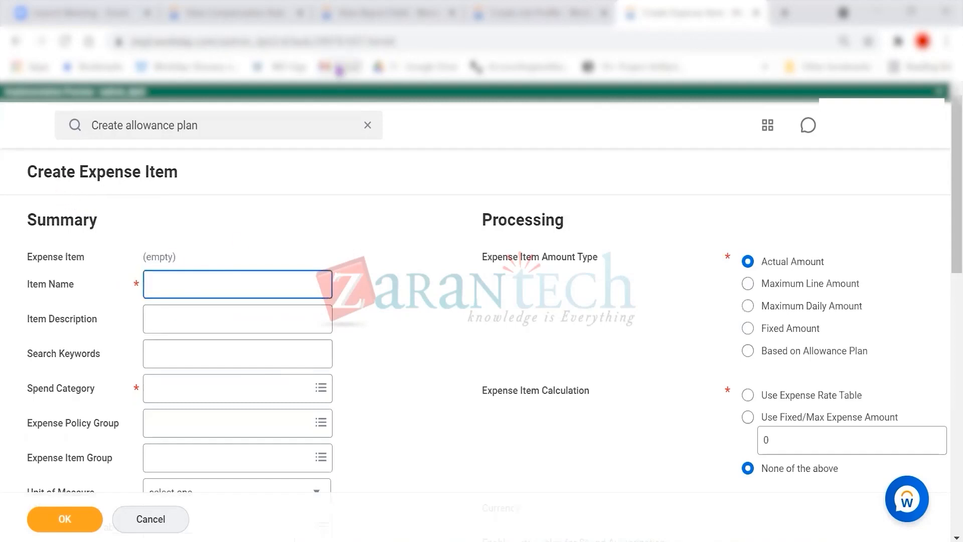
text(Car)
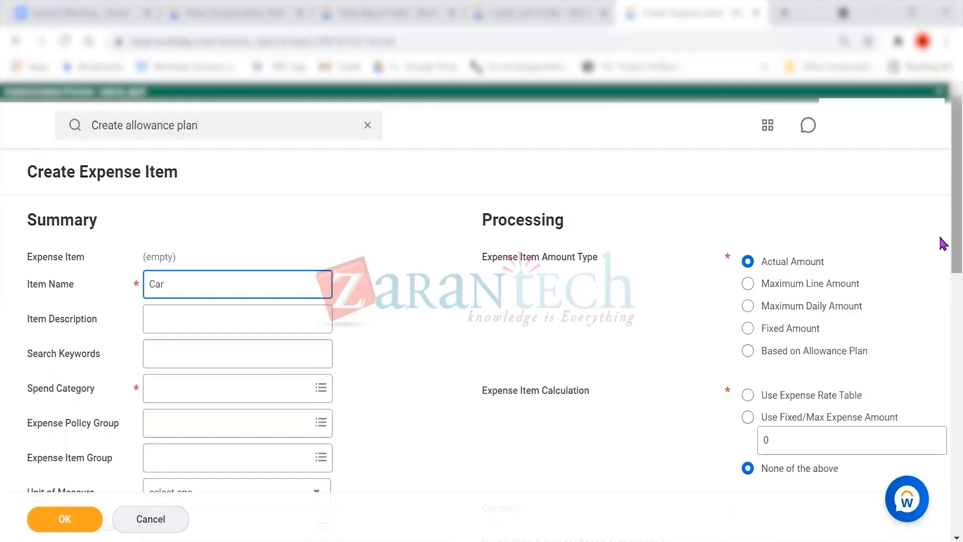
text( Allowance expense item)
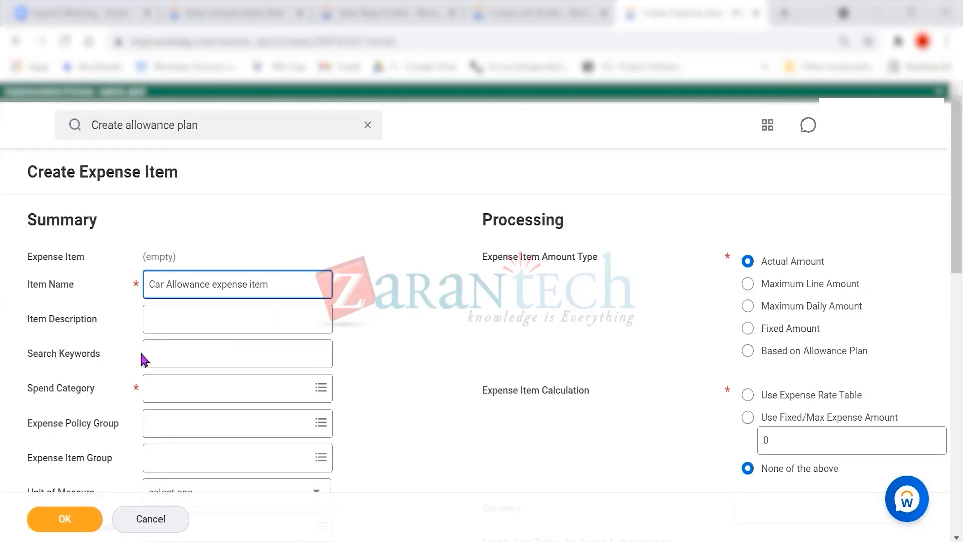
- Find and assign Company Car as the expense item's spend category, and check that category's details
click(194, 399)
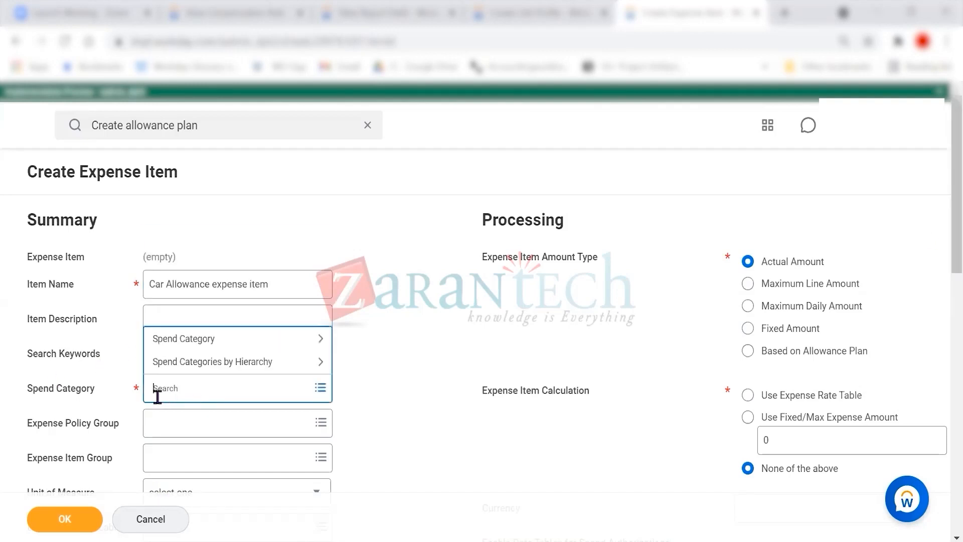
click(220, 340)
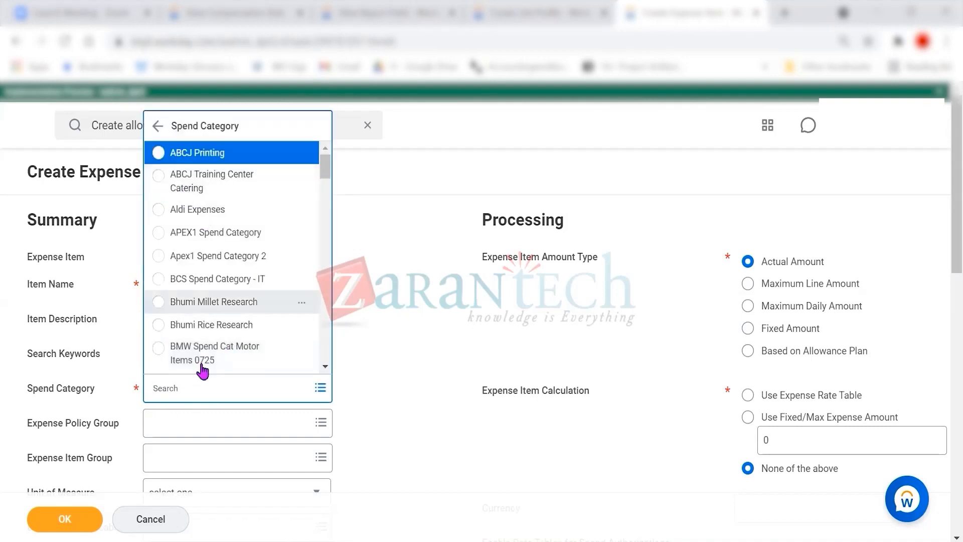
click(193, 391)
text(Car)
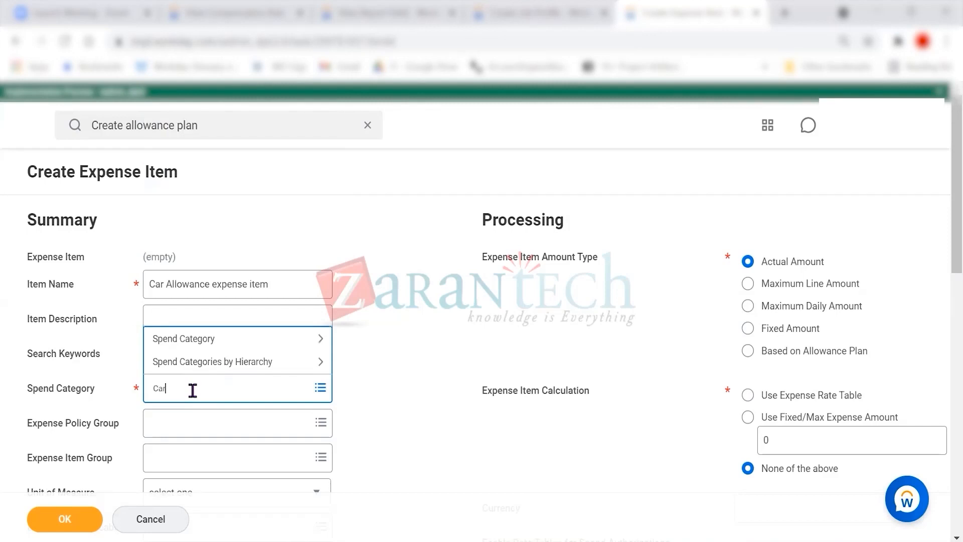
key(Return)
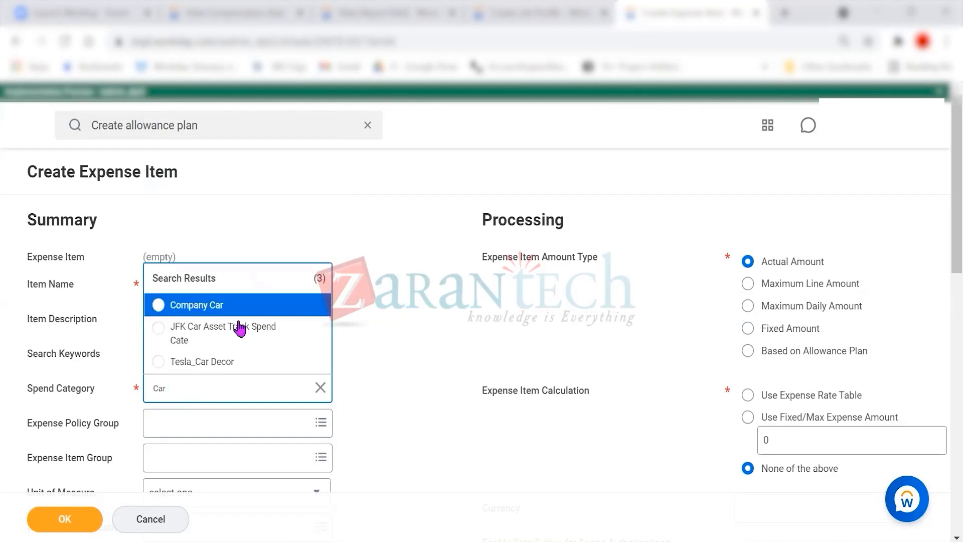
click(234, 306)
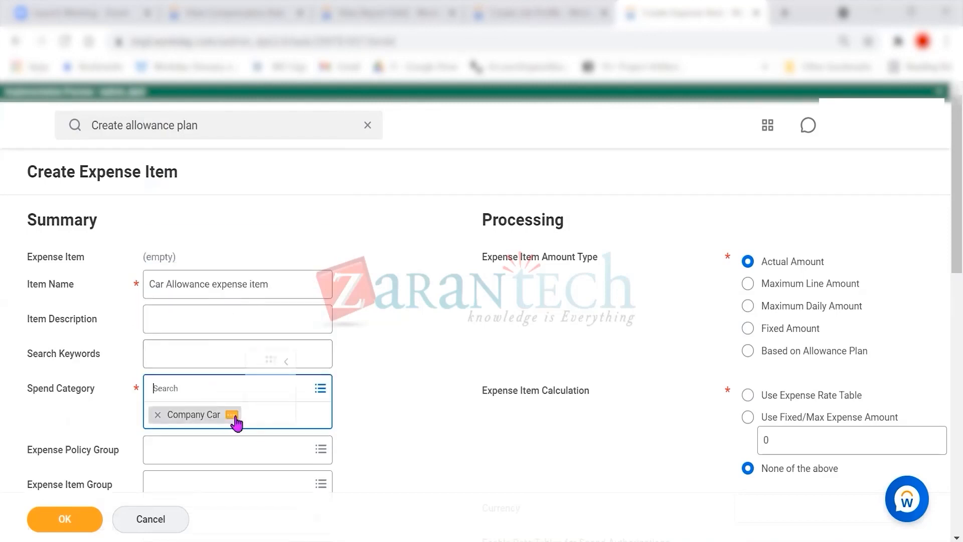
click(233, 414)
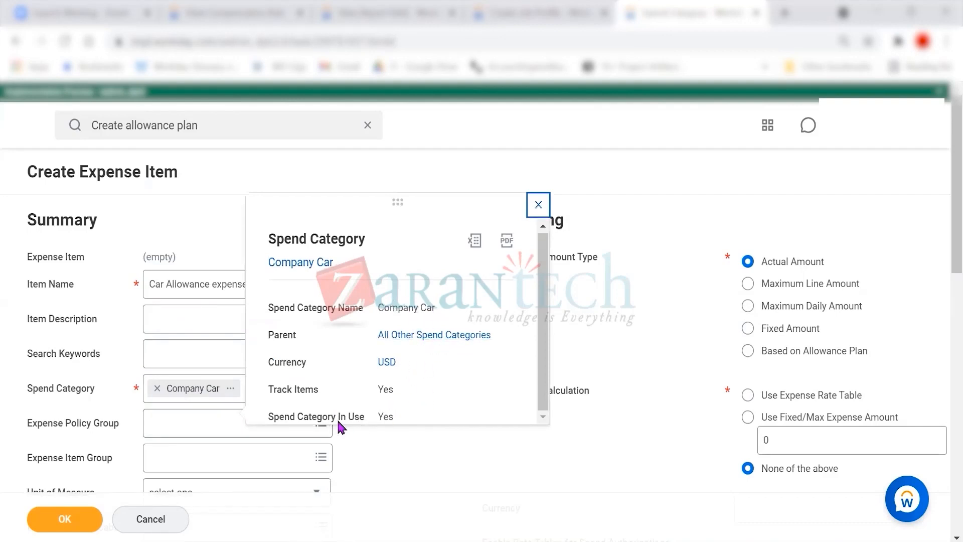
click(194, 432)
click(530, 436)
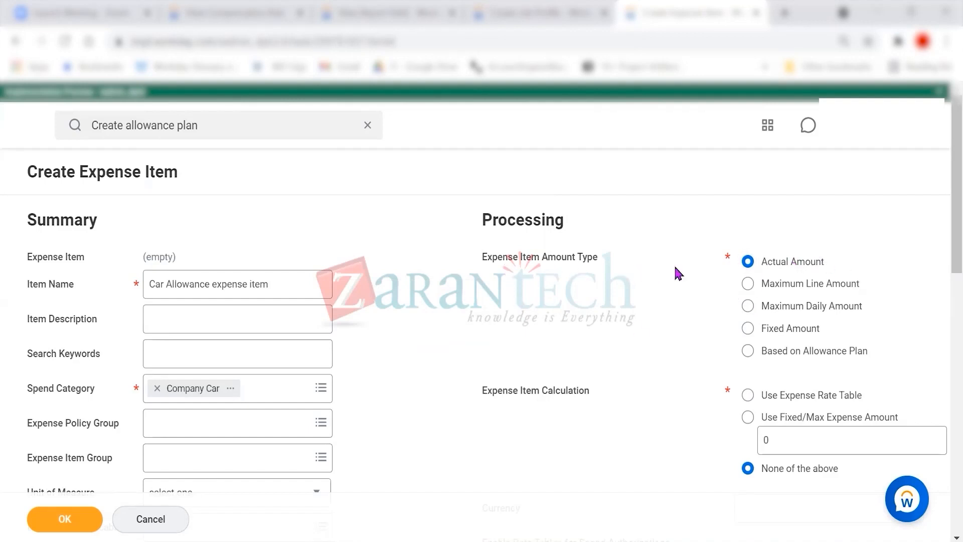
- Set the expense item calculation to Use Expense Rate Table and enable rate tables for spend authorizations
scroll(504, 362, down, 2)
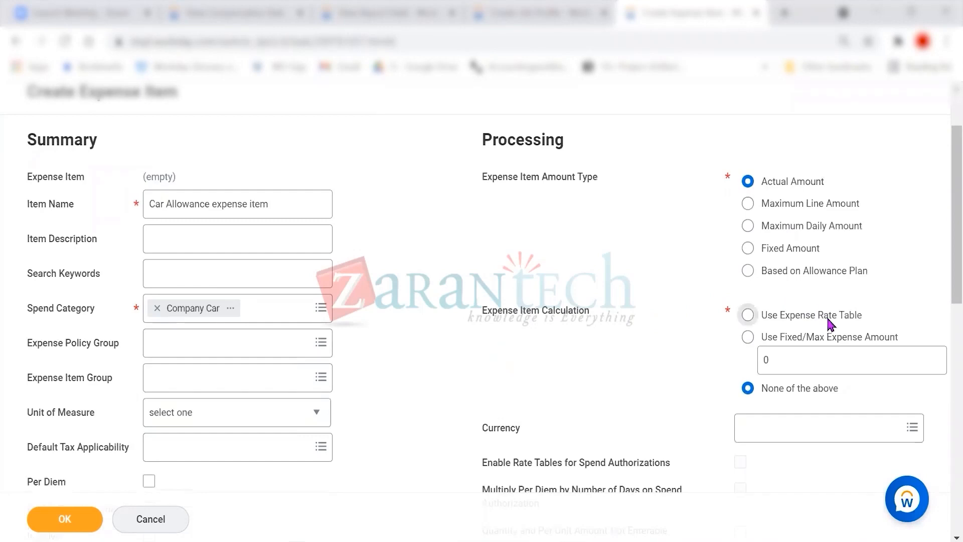
click(784, 320)
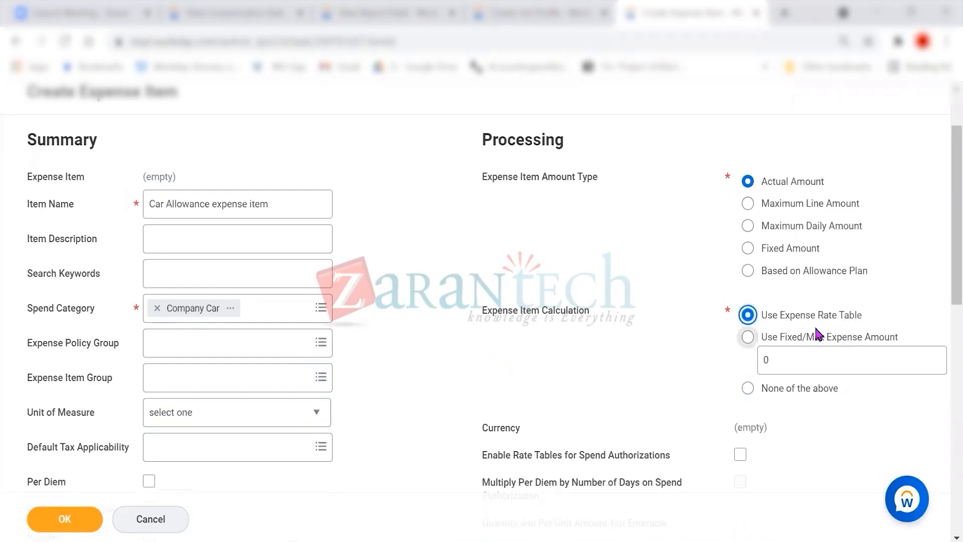
scroll(849, 337, down, 2)
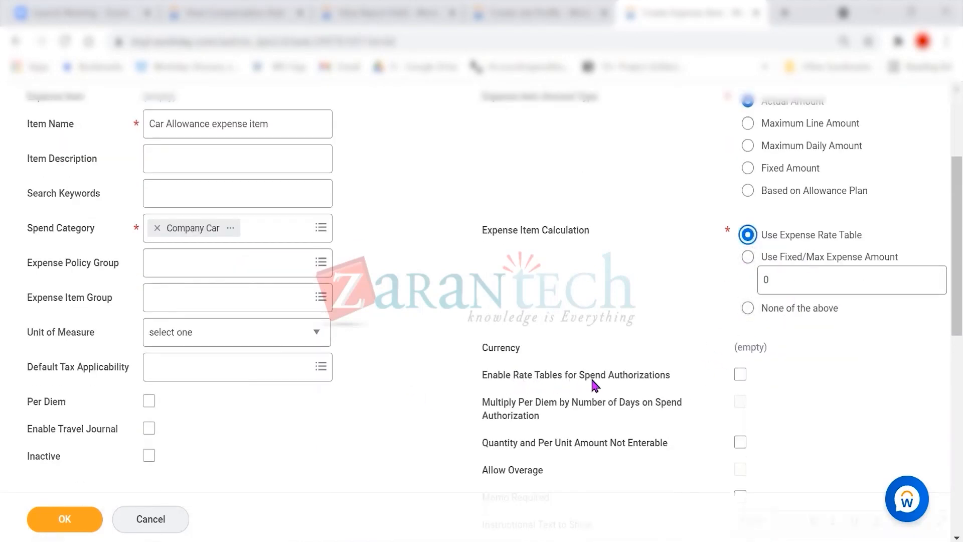
click(740, 374)
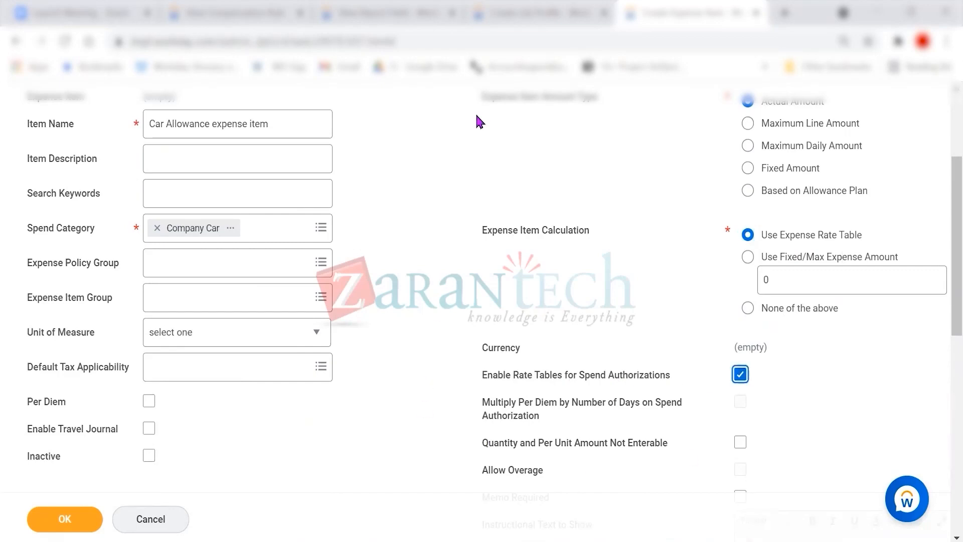
- Set the expense item's unit of measure to Kilogram
scroll(940, 300, down, 3)
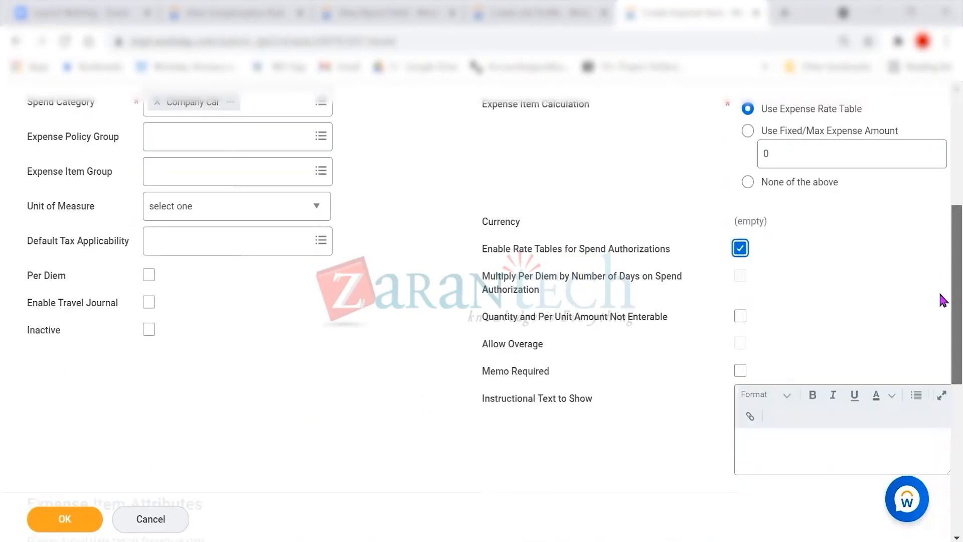
scroll(941, 304, down, 4)
scroll(941, 351, up, 2)
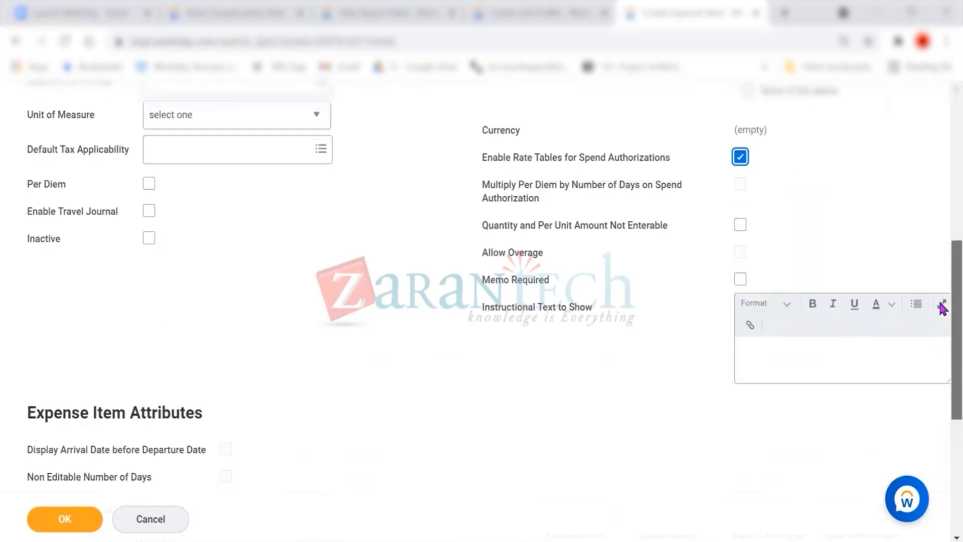
scroll(943, 296, up, 2)
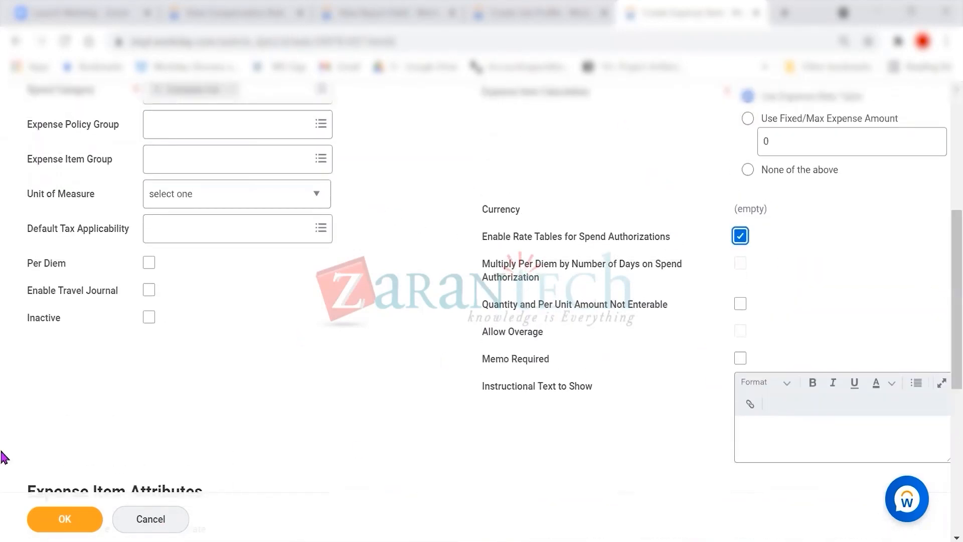
scroll(377, 209, up, 2)
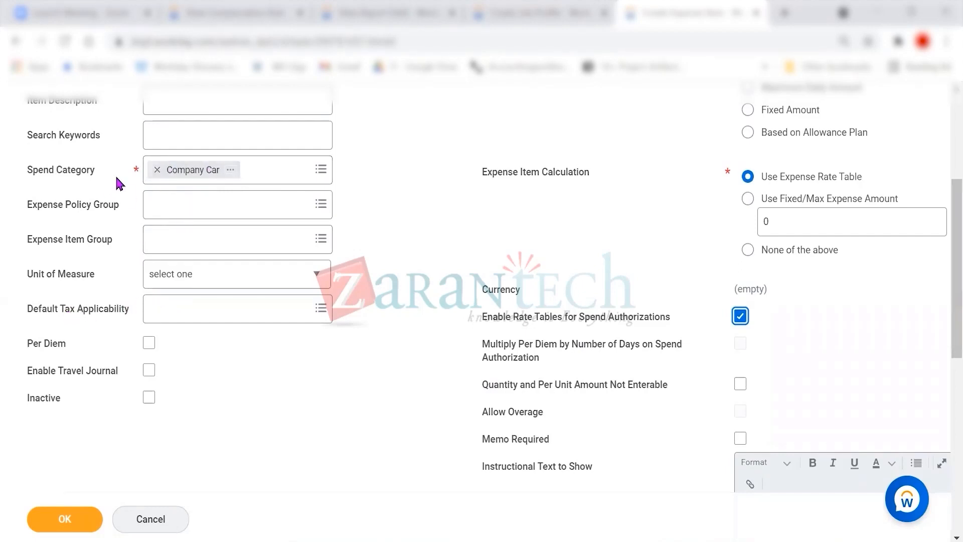
click(209, 274)
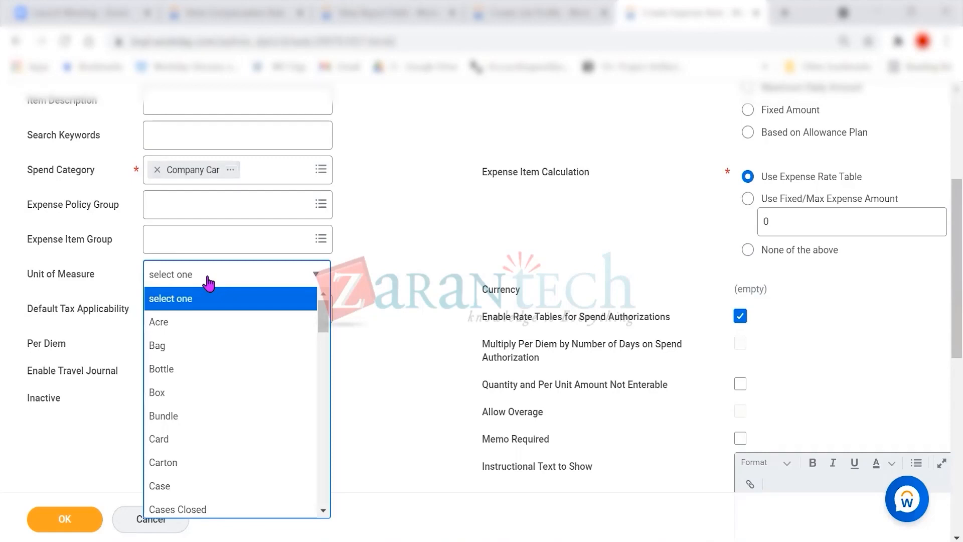
key(k)
click(207, 279)
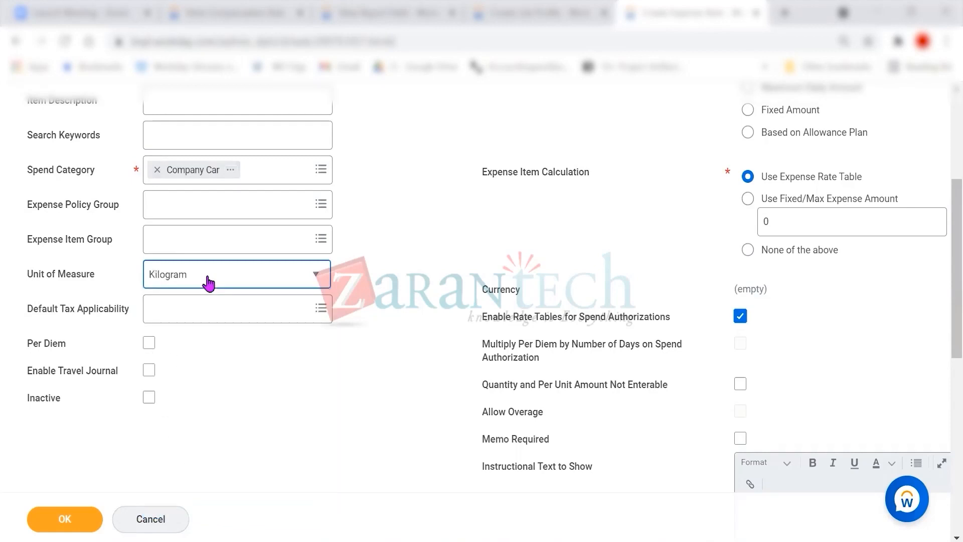
- Look through the available units of measure around Kilogram without changing the selection
click(207, 281)
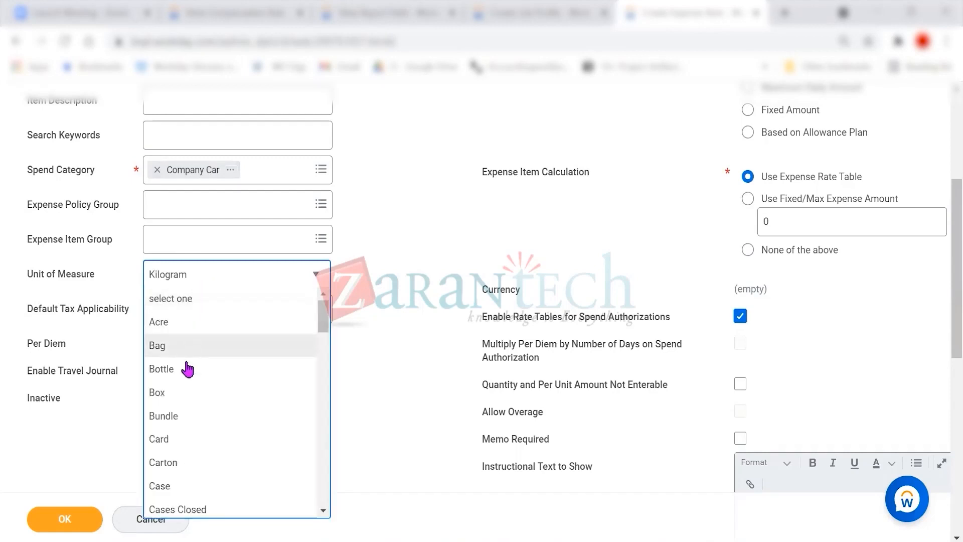
scroll(217, 462, down, 10)
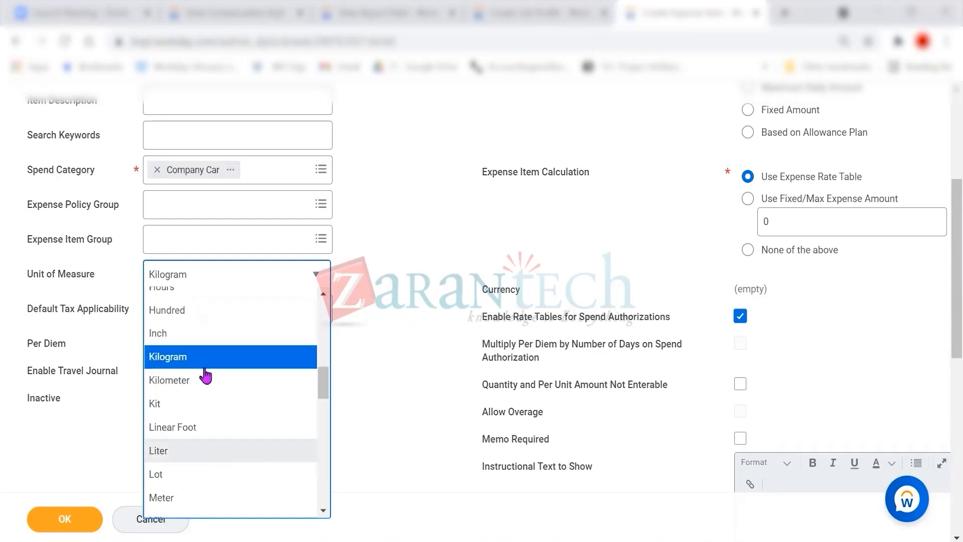
click(190, 275)
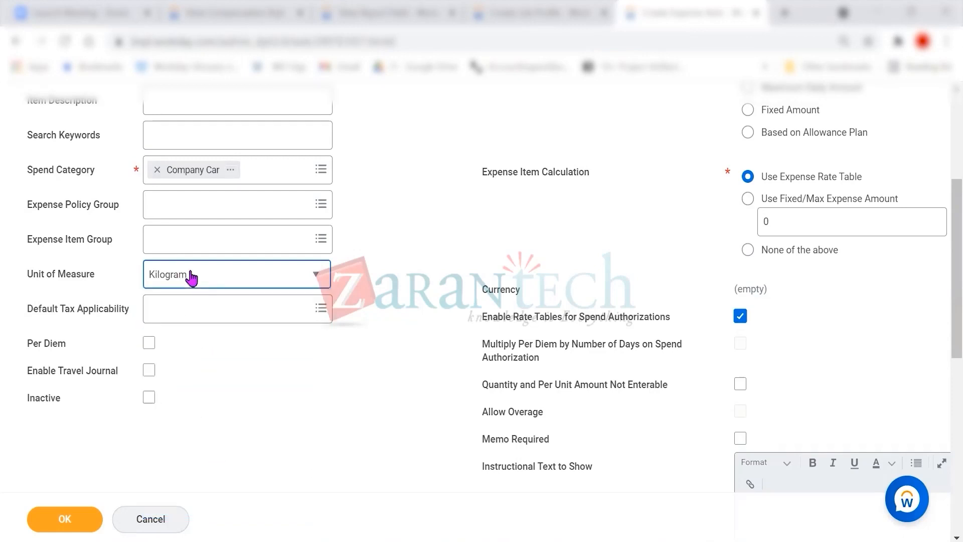
click(191, 278)
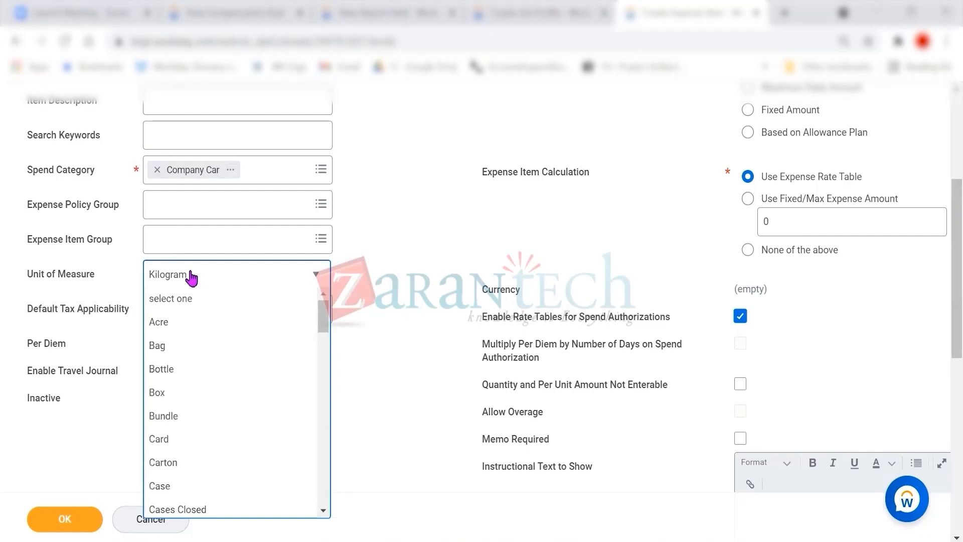
click(191, 277)
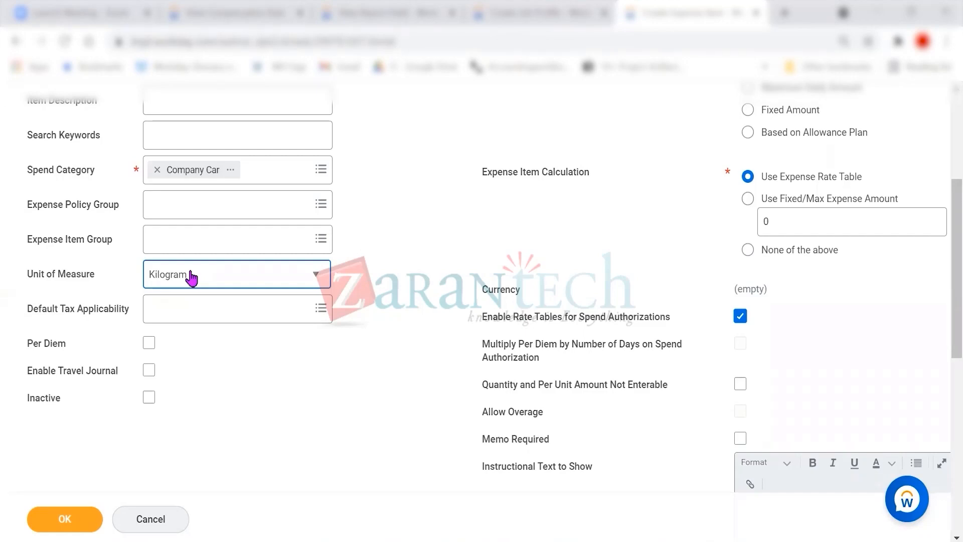
- Mark the expense item as Per Diem and change its unit of measure to Kilometer
scroll(247, 386, up, 5)
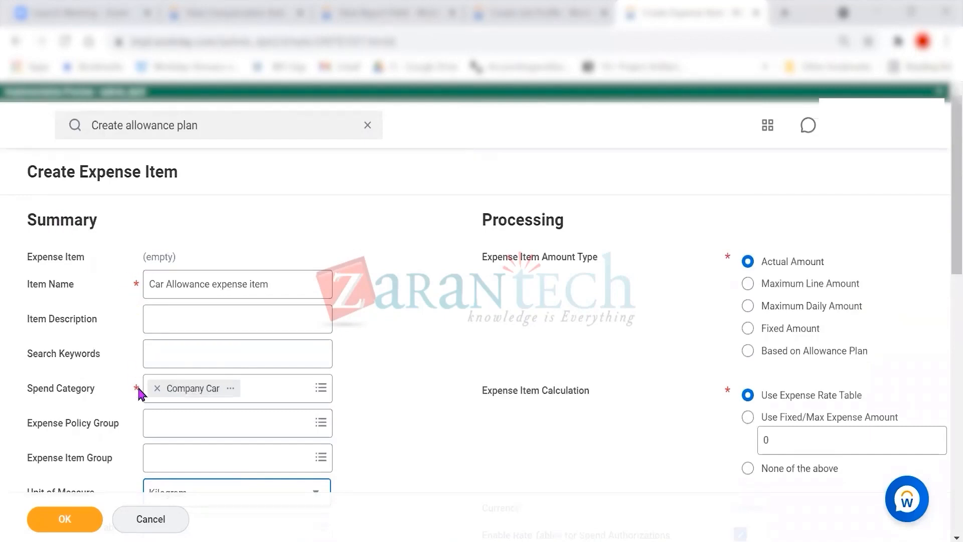
scroll(211, 437, down, 3)
scroll(742, 321, up, 3)
scroll(660, 402, down, 3)
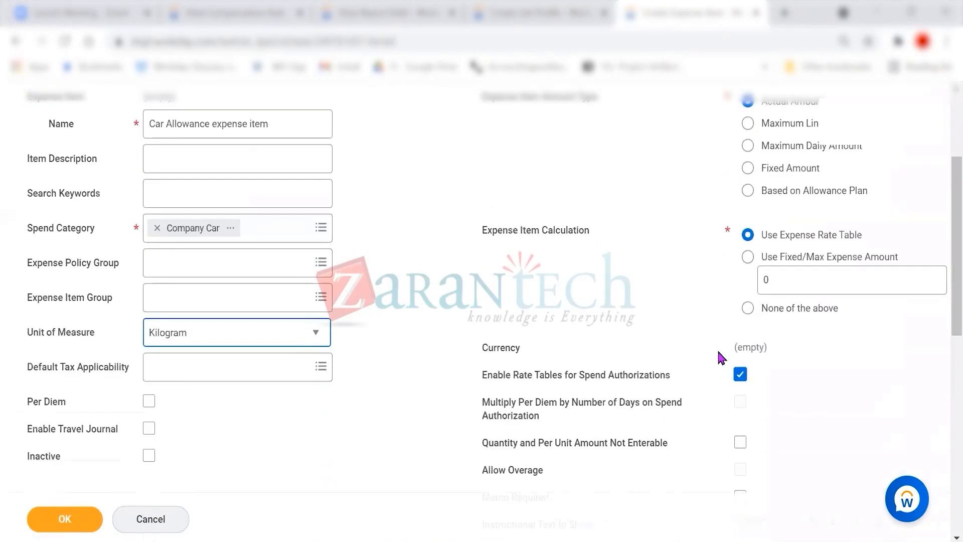
scroll(717, 354, up, 3)
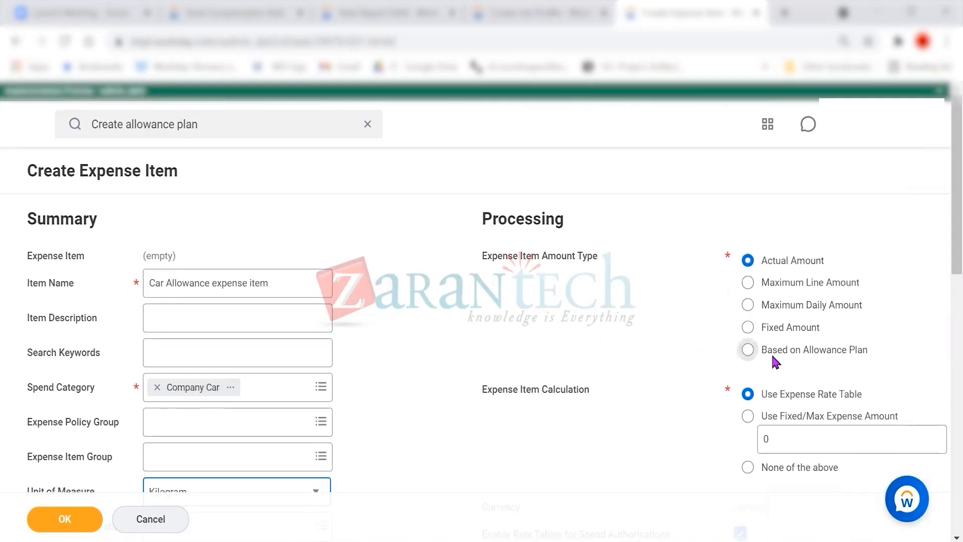
scroll(752, 358, down, 3)
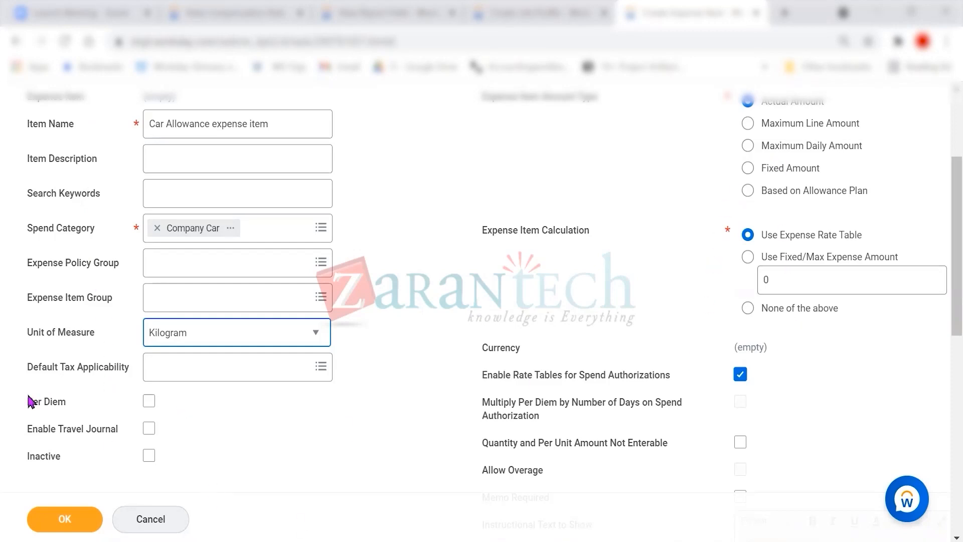
click(149, 400)
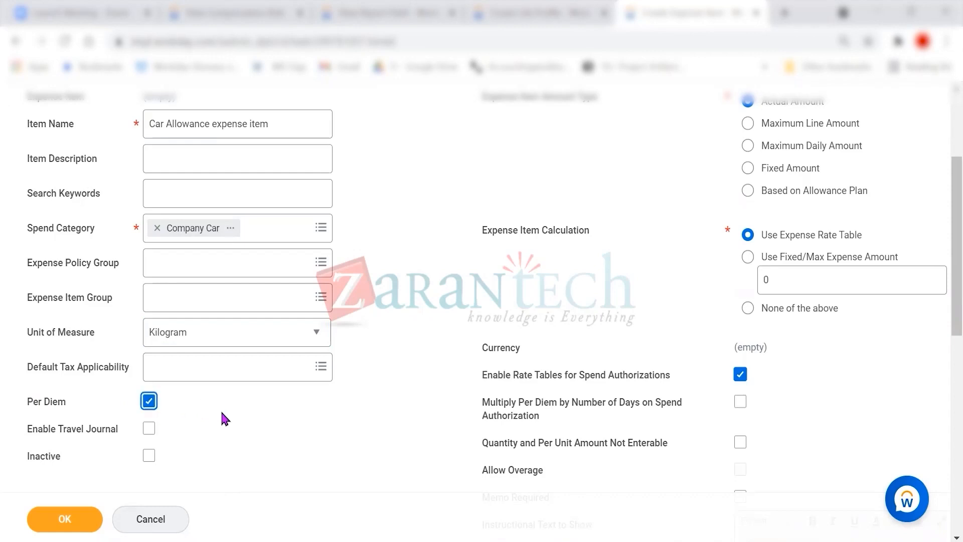
click(202, 333)
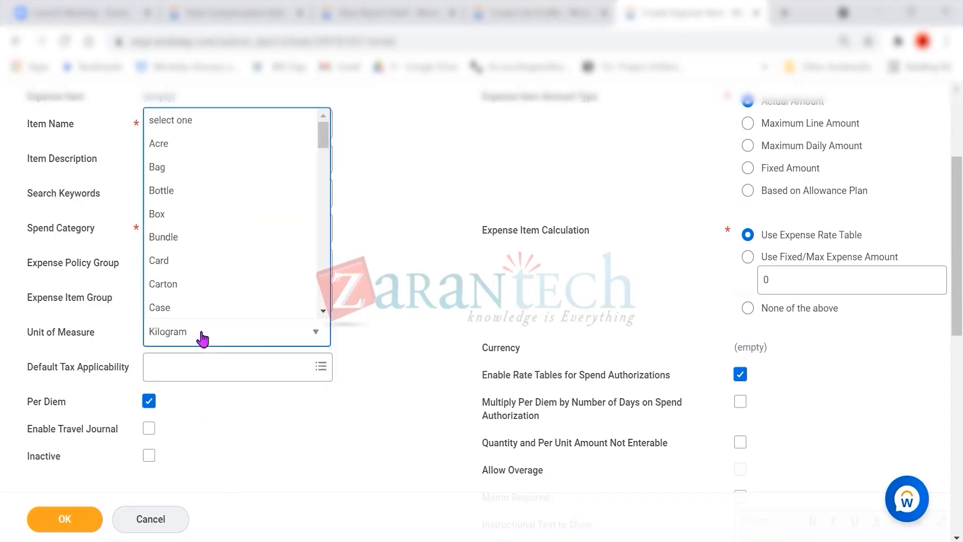
scroll(196, 299, down, 8)
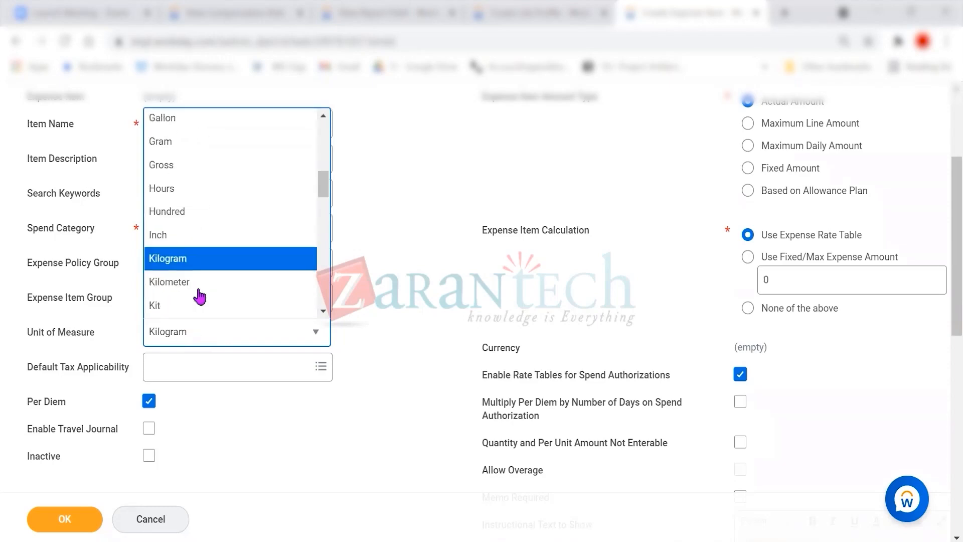
click(197, 284)
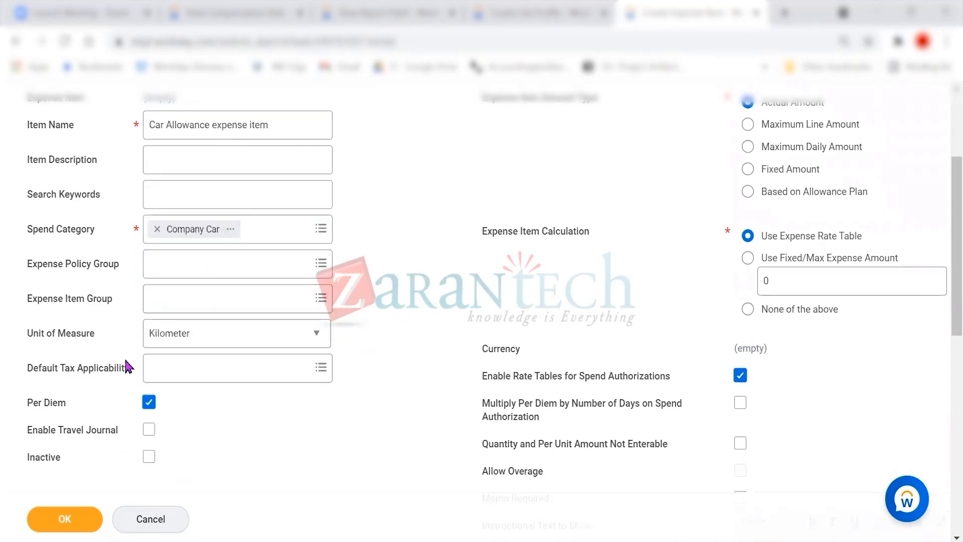
- Add an expense item attribute row and enable both Display to User and Required for expense reports and spend authorizations
scroll(444, 333, down, 3)
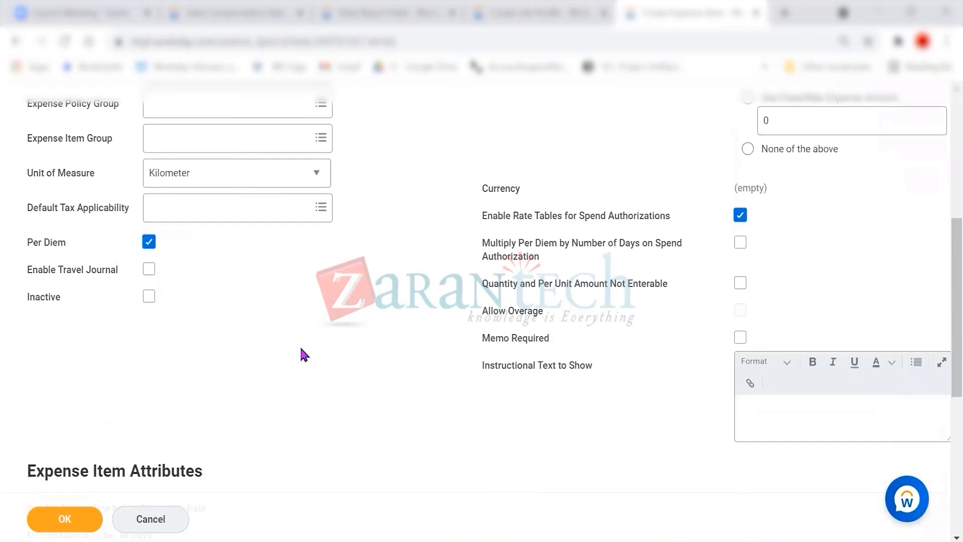
scroll(304, 354, down, 5)
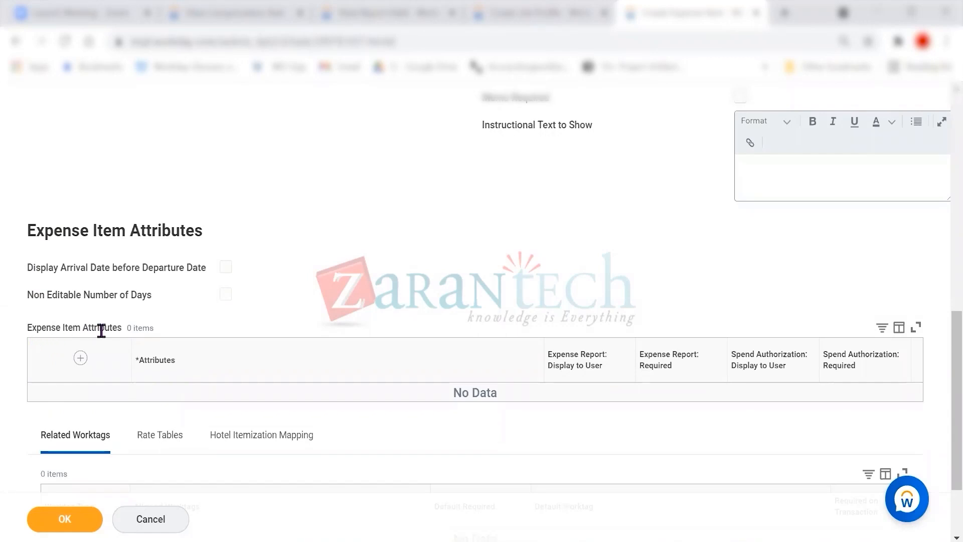
scroll(582, 380, down, 2)
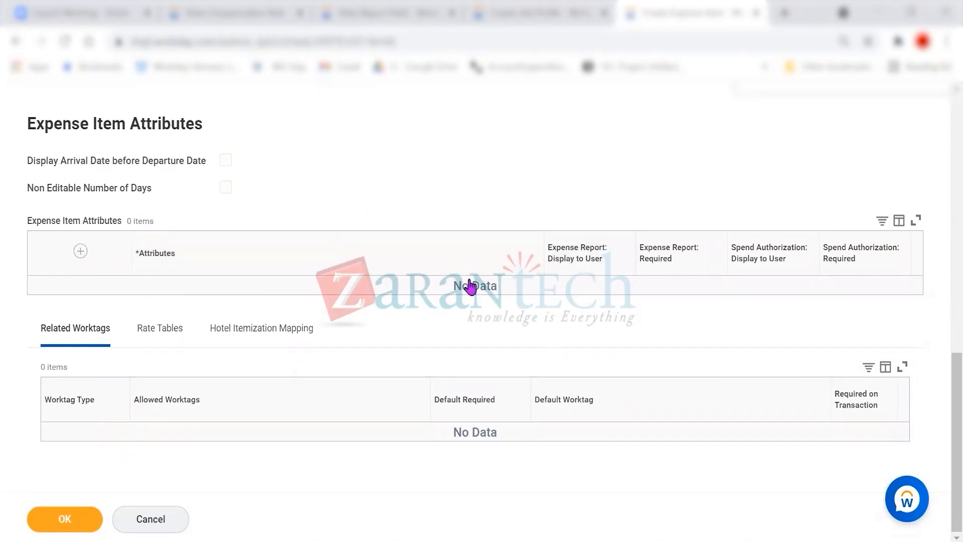
click(80, 253)
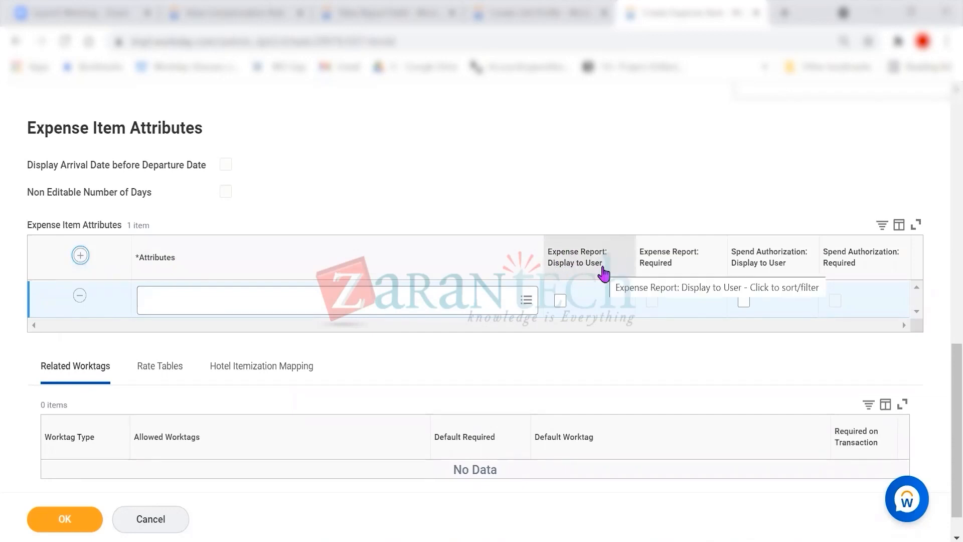
click(562, 300)
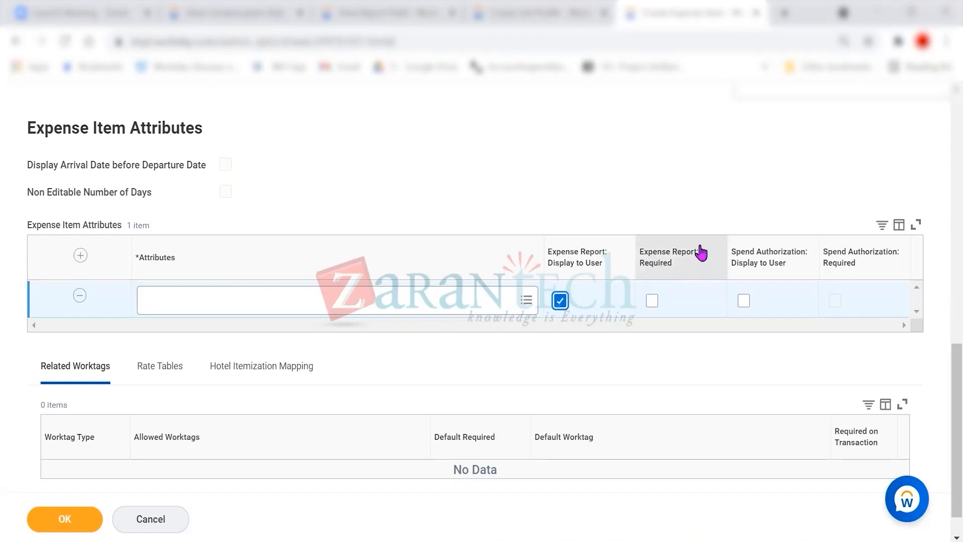
click(652, 301)
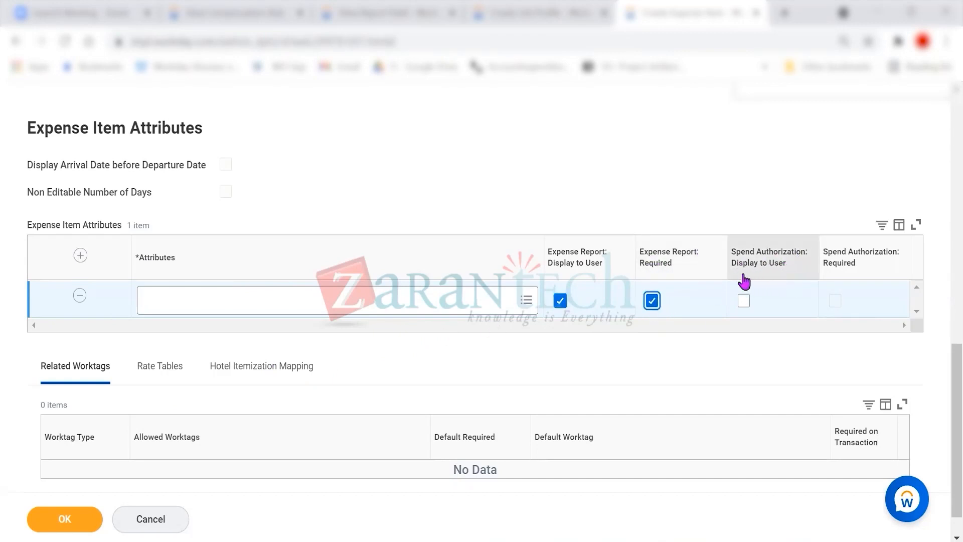
click(744, 302)
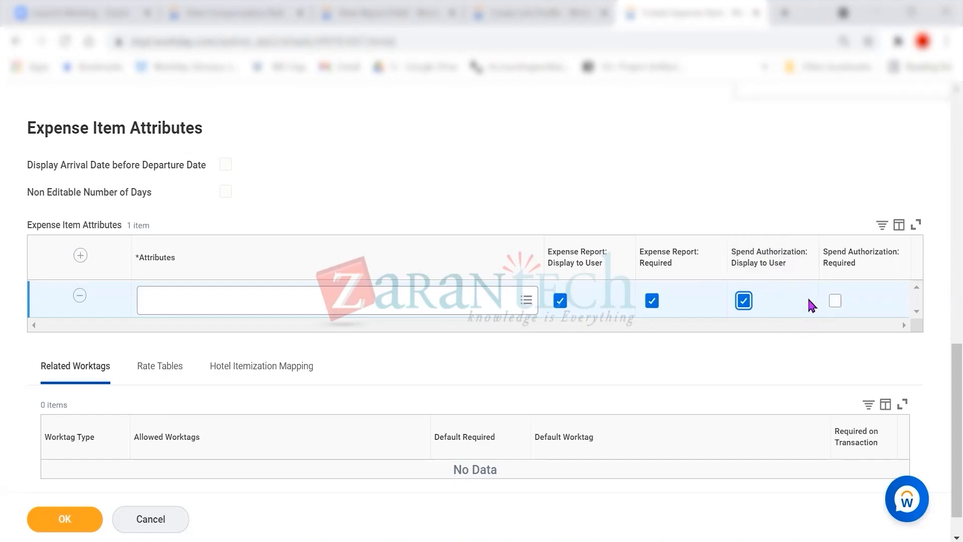
click(835, 301)
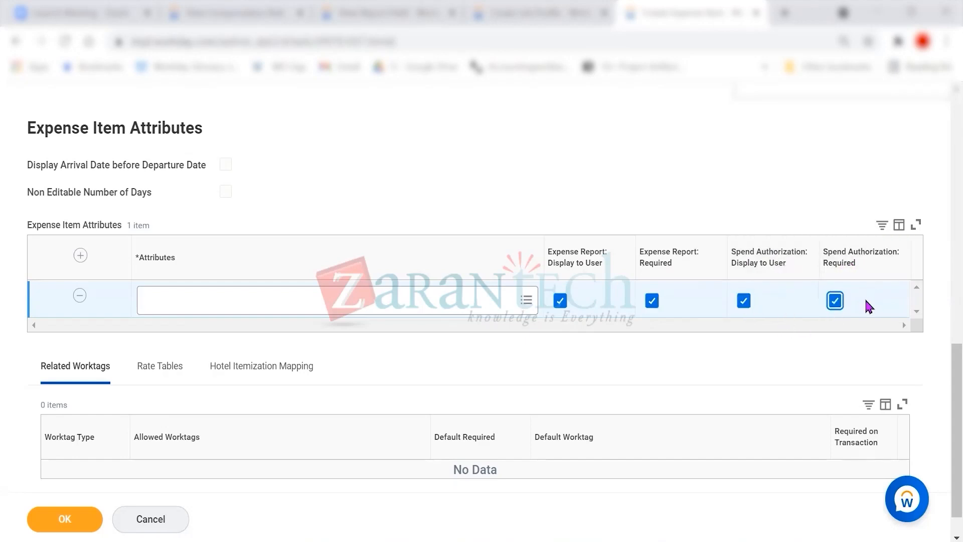
- Search the attributes for "car" and assign Fuel Type to the new attribute row
click(217, 296)
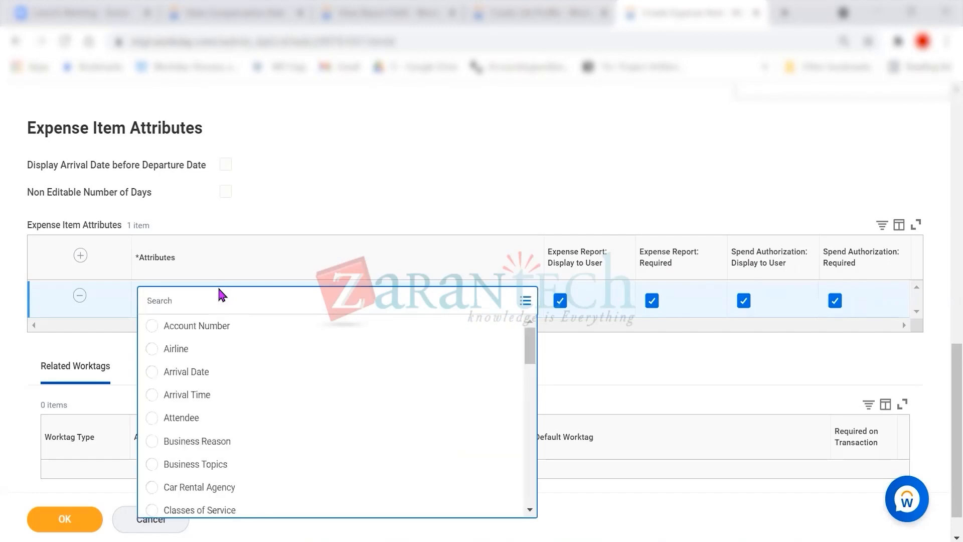
text(car)
key(Return)
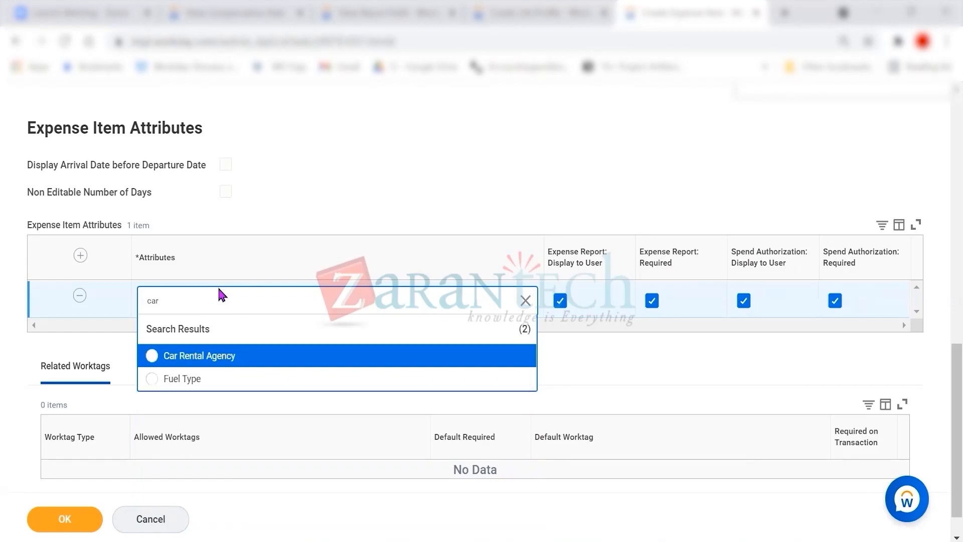
click(171, 382)
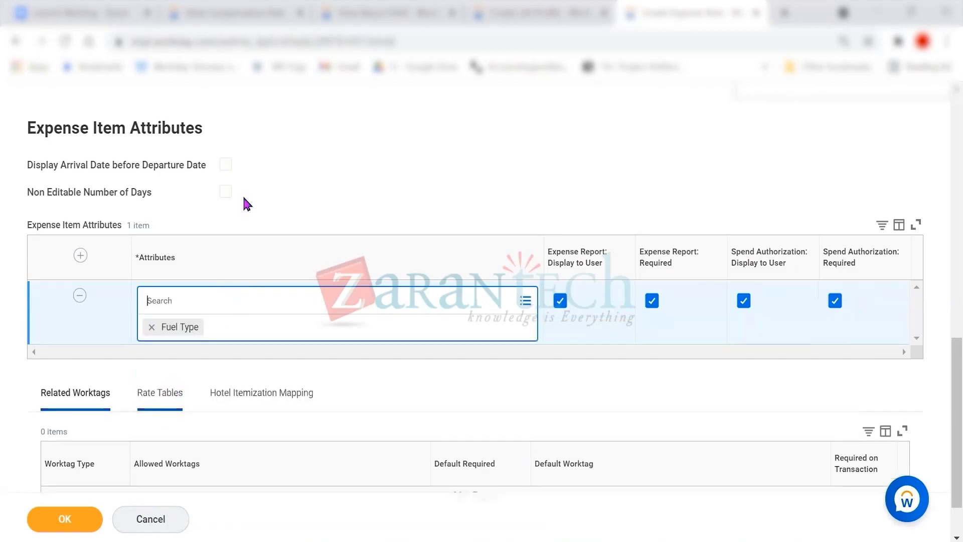
click(332, 199)
scroll(333, 208, down, 1)
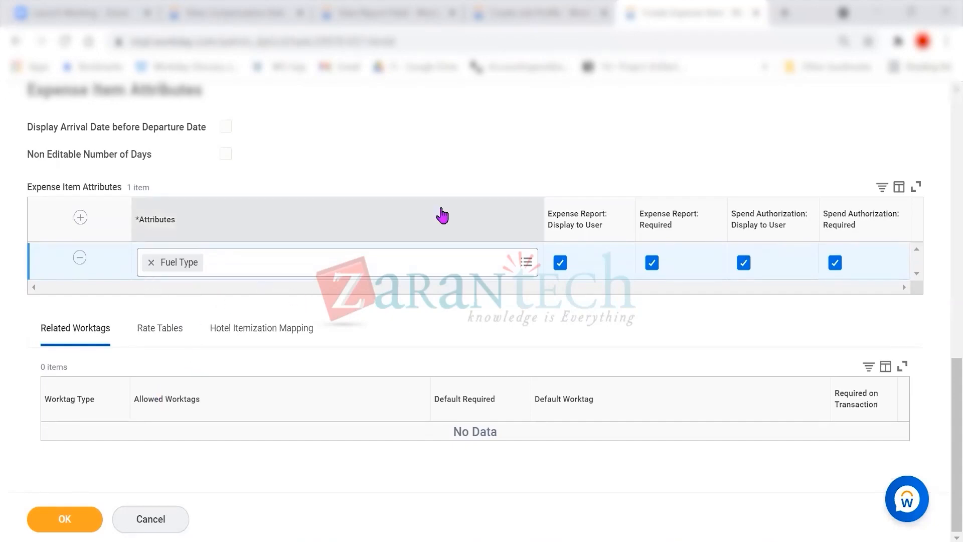
- Add the prefix SST to the item name so it reads "SST Car Allowance expense item"
scroll(396, 260, up, 2)
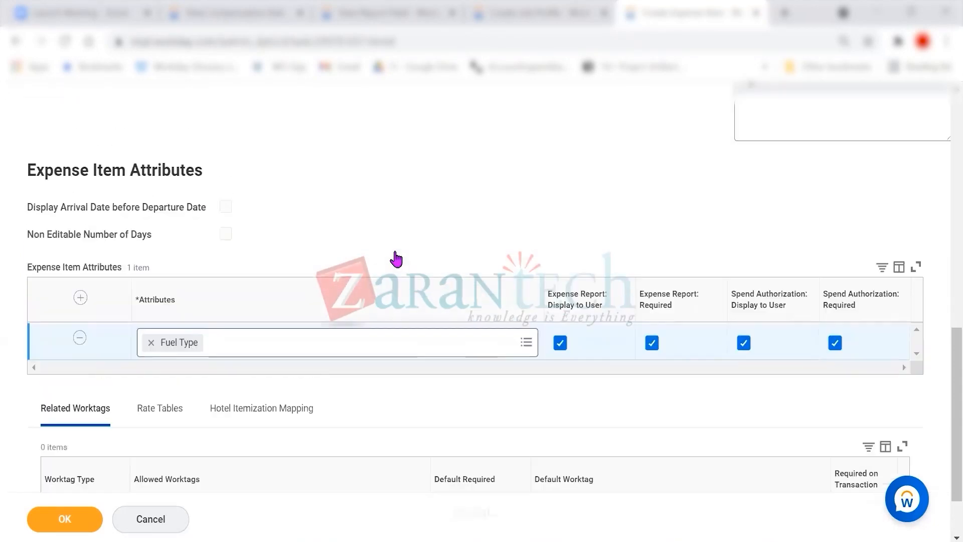
scroll(487, 282, up, 4)
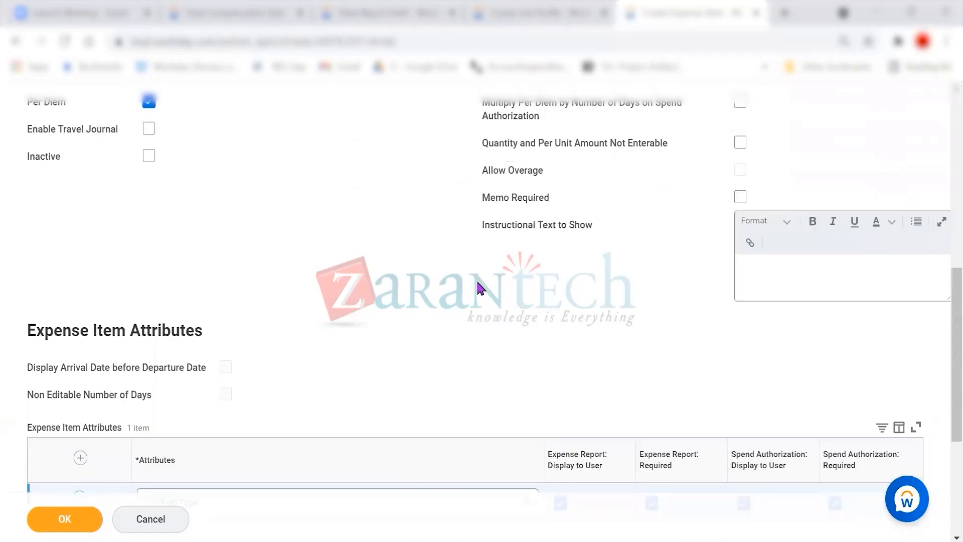
scroll(480, 288, up, 10)
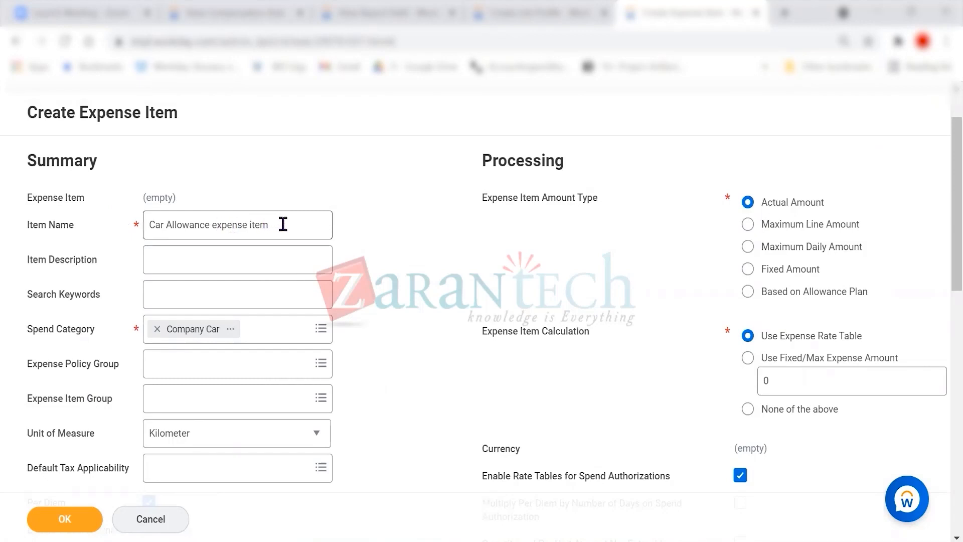
click(152, 225)
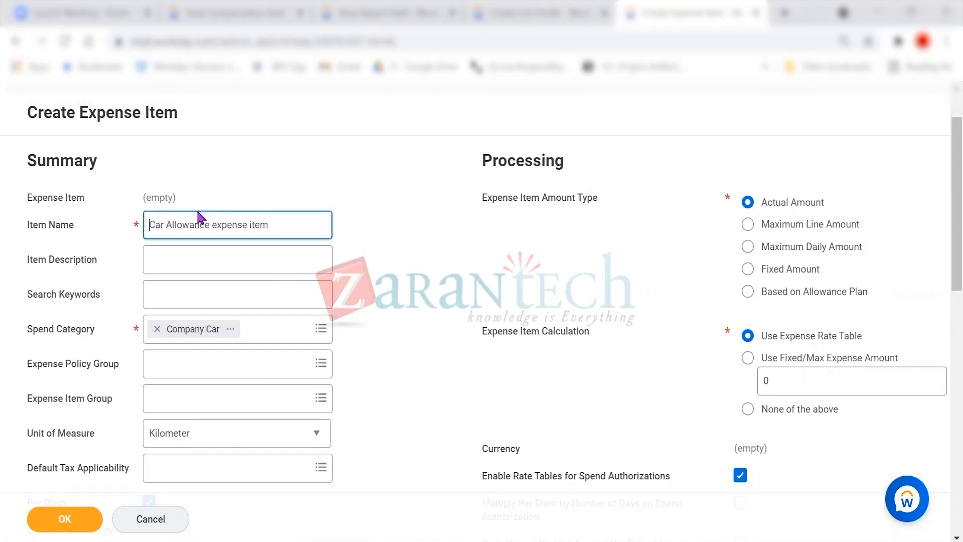
text(SSG)
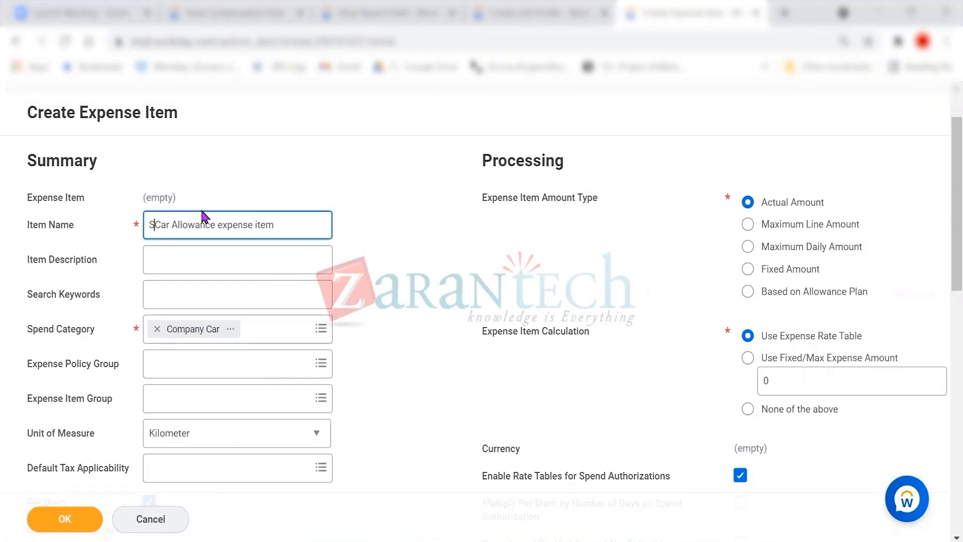
key(BackSpace)
text(T)
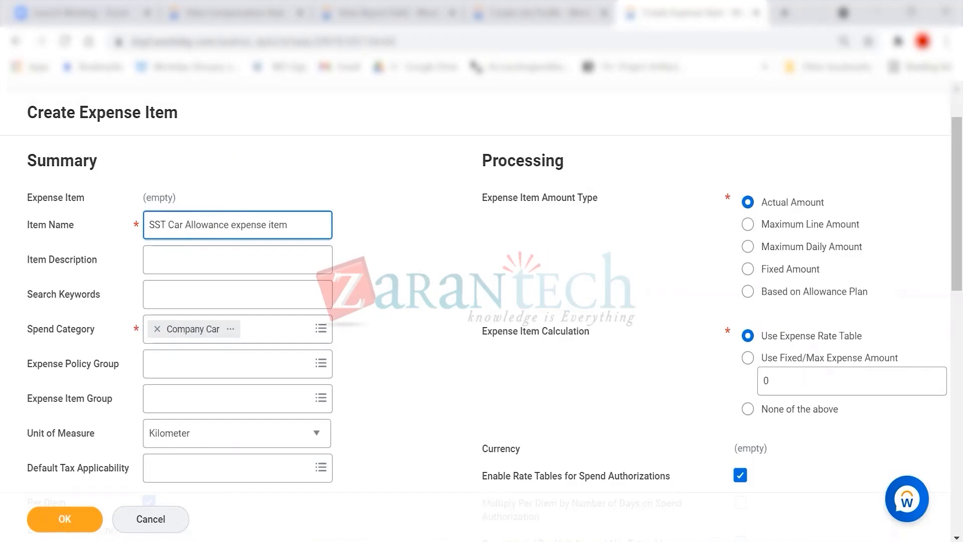
- Paste the screenshot of the expense item form at the end of the Word document, add a new line, and return to Workday
click(734, 451)
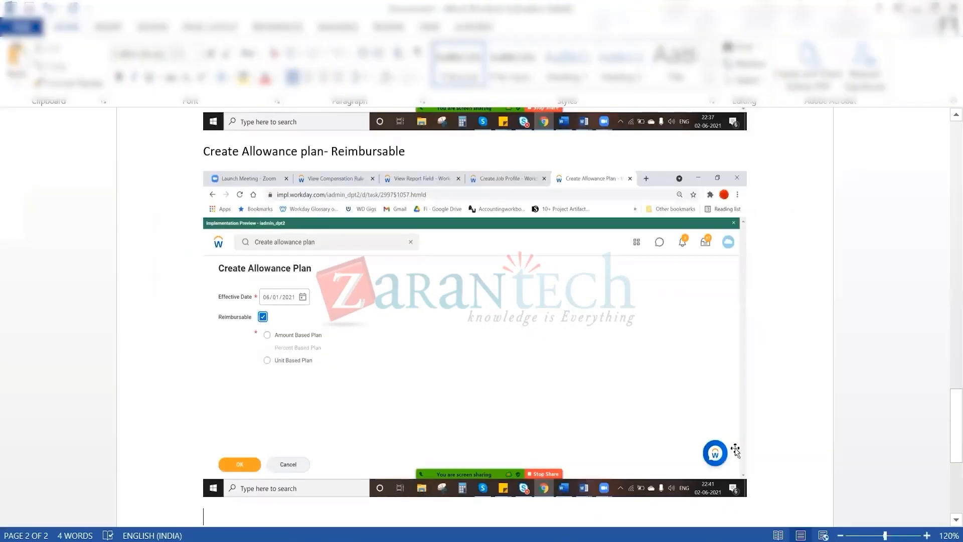
key(ctrl+v)
key(Return)
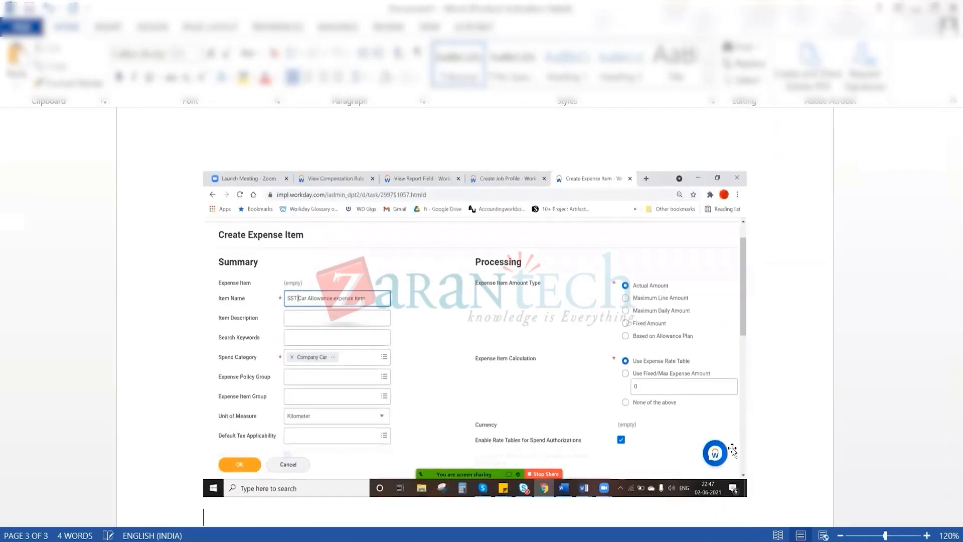
key(alt+Tab)
- Save the expense item and set the reimbursable allowance plan's expense accumulator to Month-to-Date
click(75, 518)
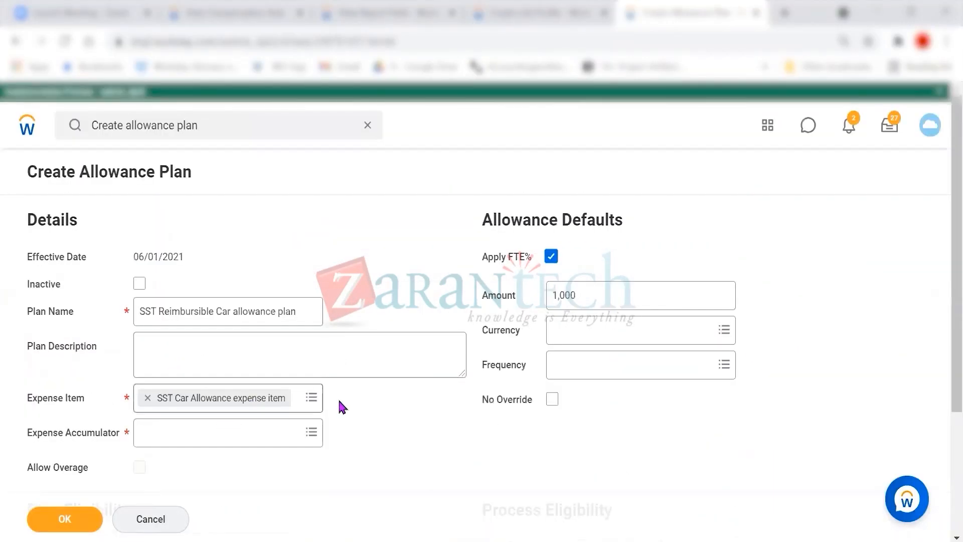
scroll(335, 344, down, 2)
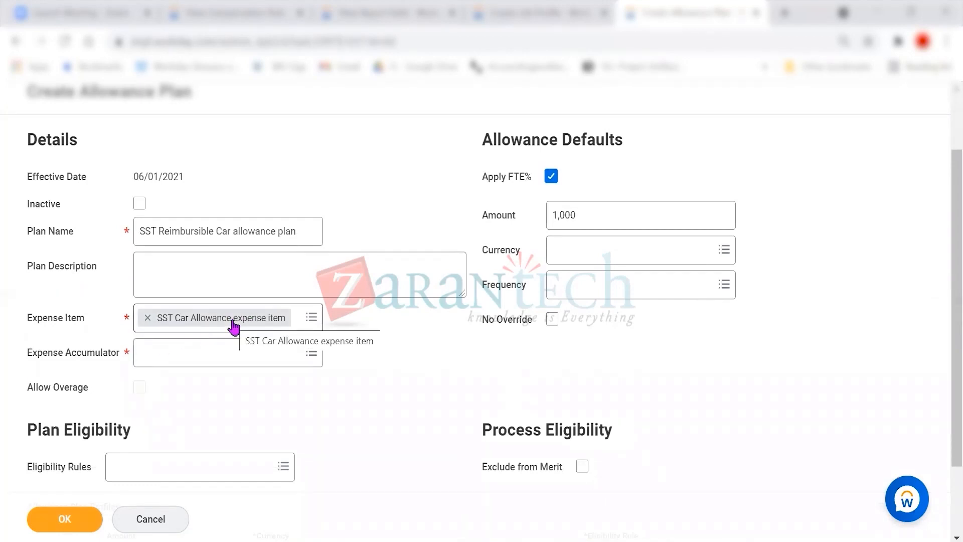
click(309, 354)
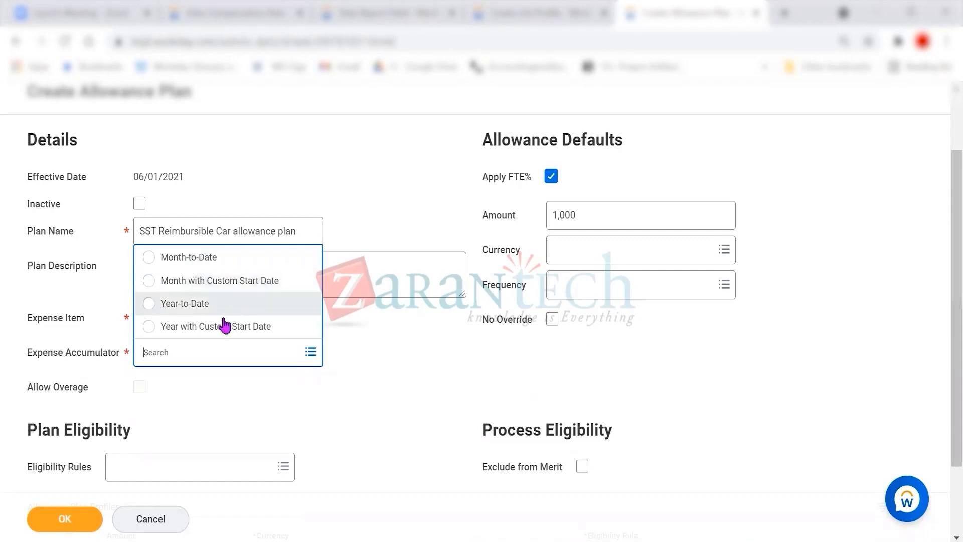
click(189, 259)
click(405, 392)
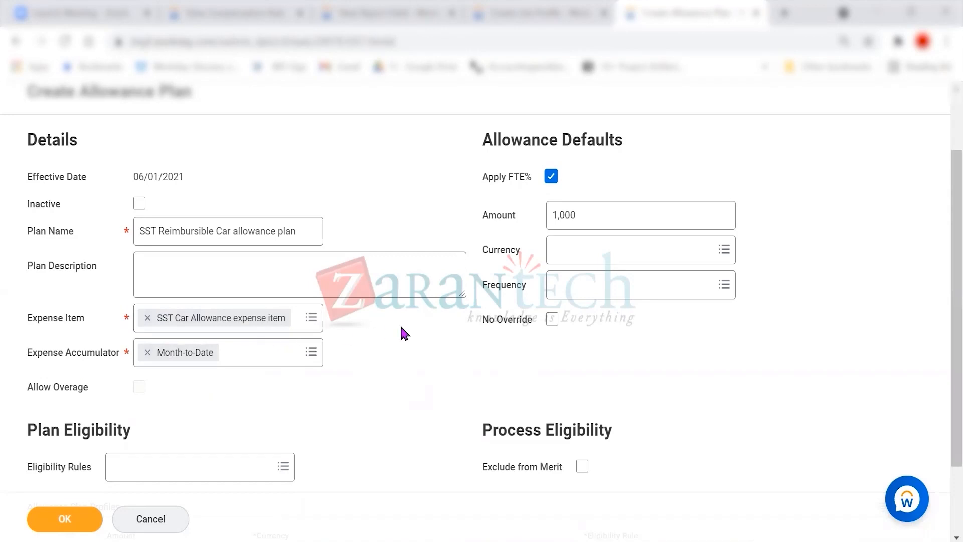
- Search the plan's eligibility rules for "XYZ" and assign XYZ - Executive compensation eligibity rule
scroll(400, 326, down, 2)
click(283, 371)
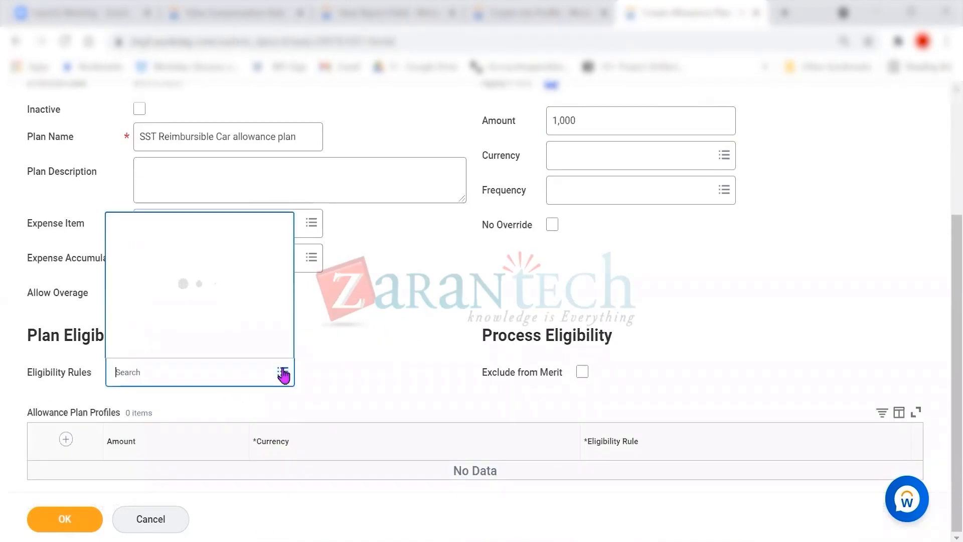
text(x)
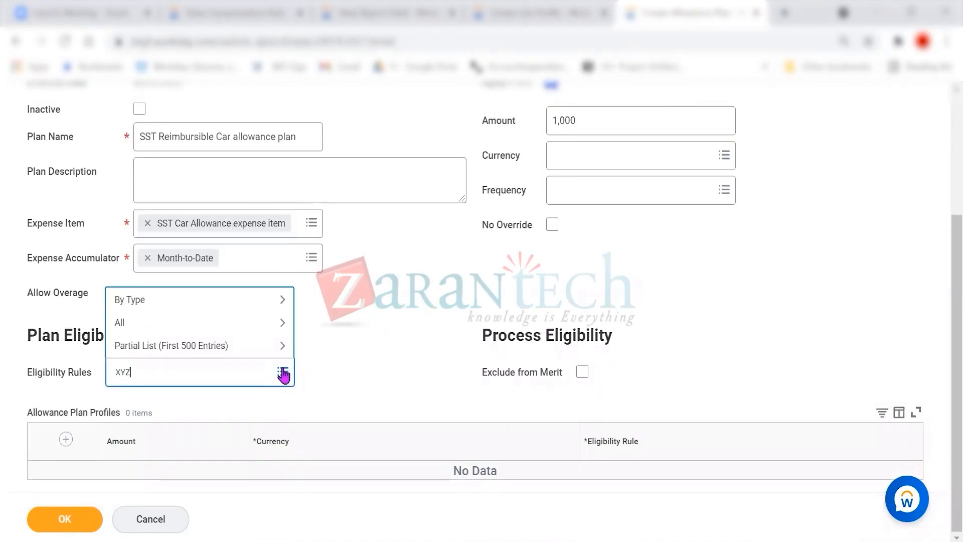
text(YZ)
key(Return)
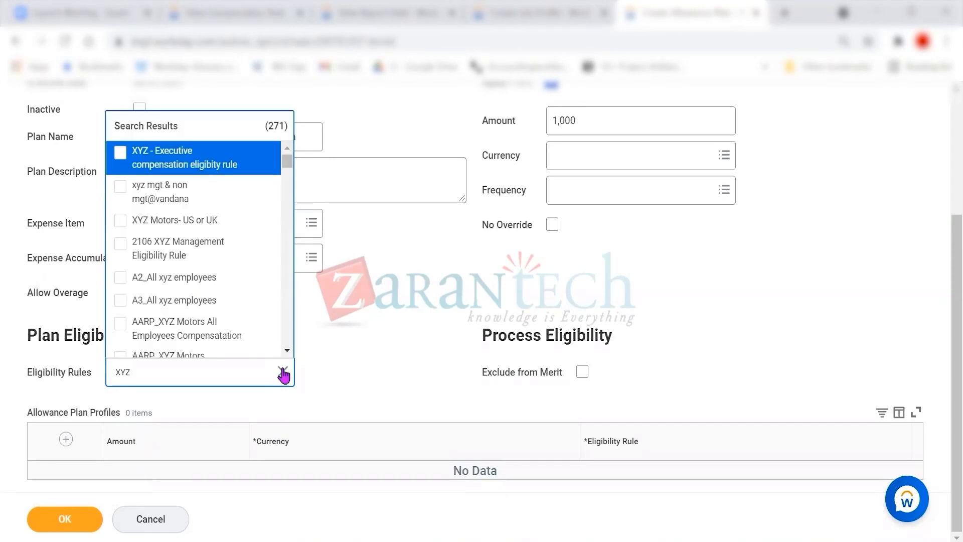
click(120, 153)
click(565, 234)
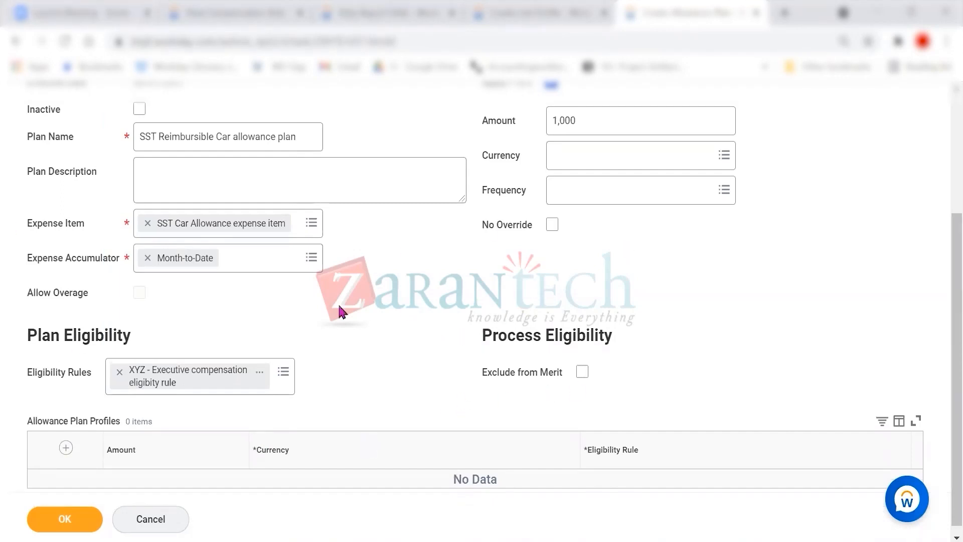
- Switch to Word, paste the screenshot of the completed allowance plan form below the expense item screenshot, and return to Workday
scroll(726, 364, up, 2)
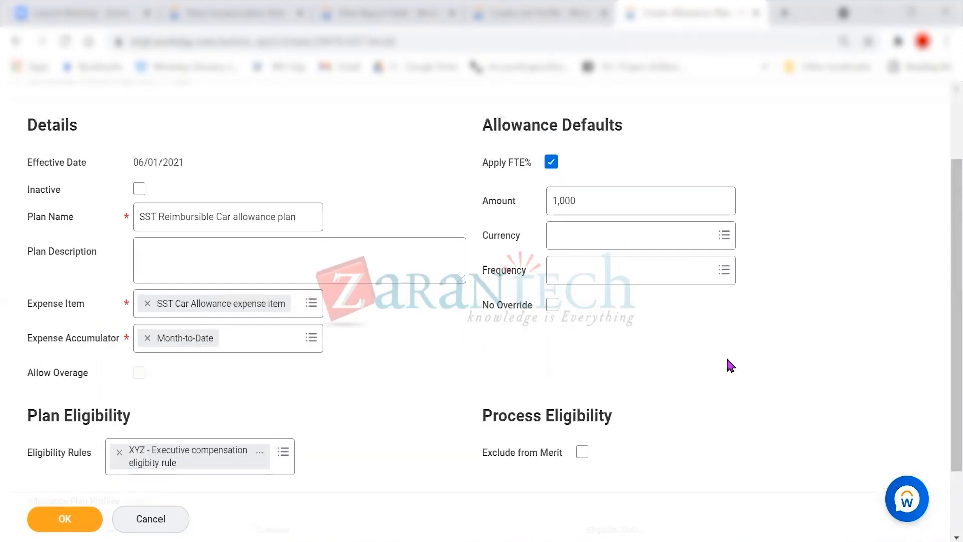
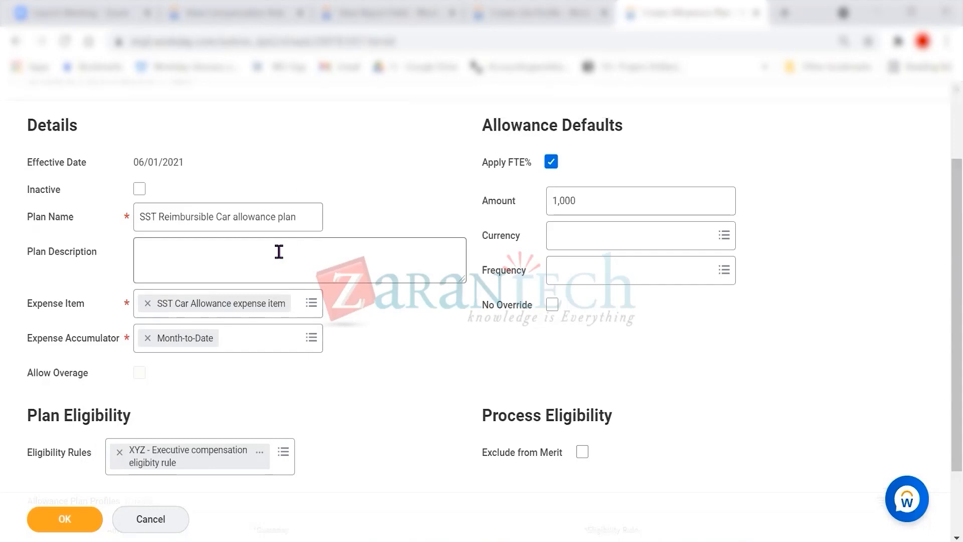
scroll(376, 295, up, 2)
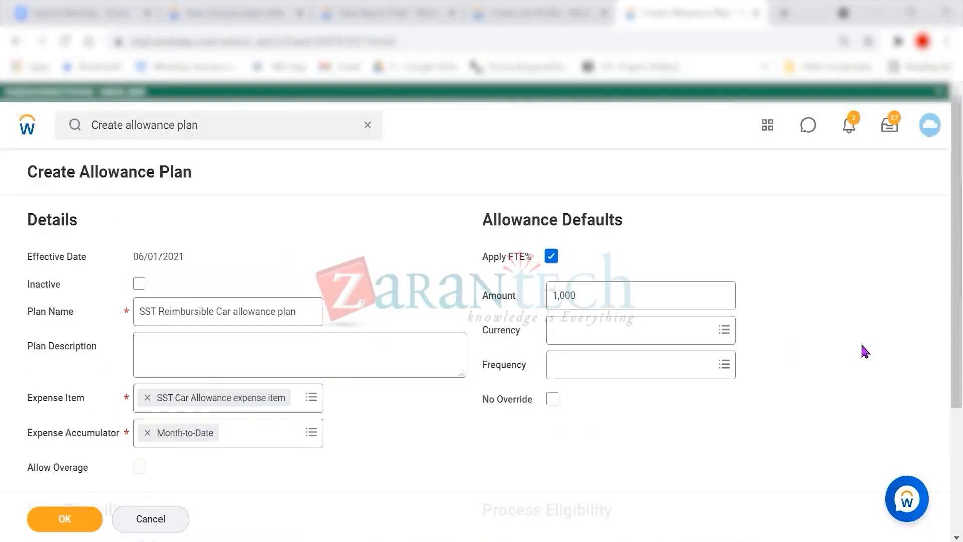
scroll(471, 410, down, 3)
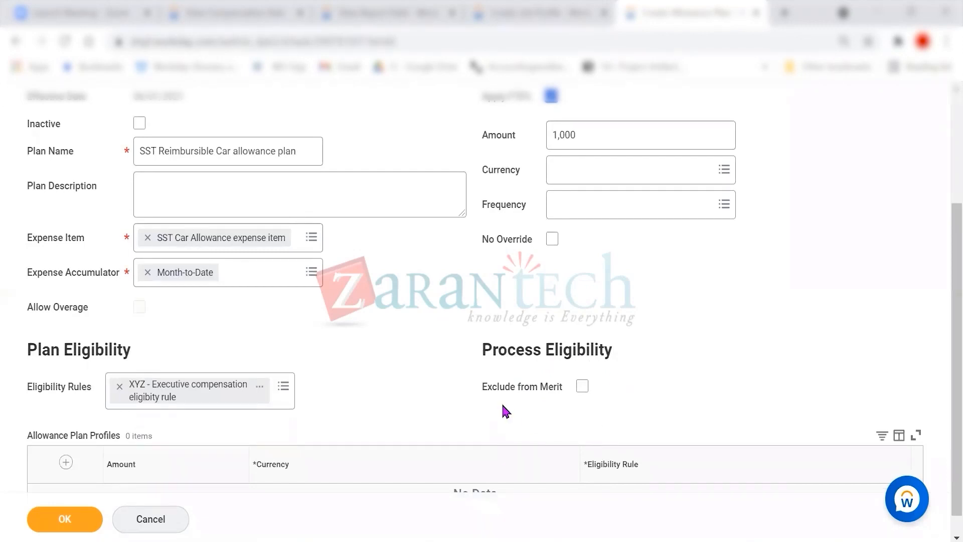
scroll(739, 395, down, 1)
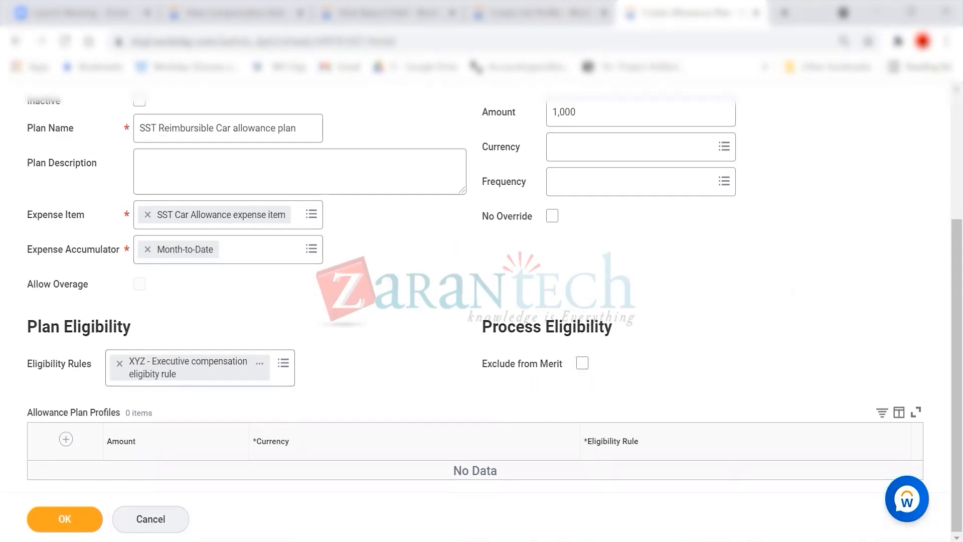
mouse_move(675, 541)
click(769, 528)
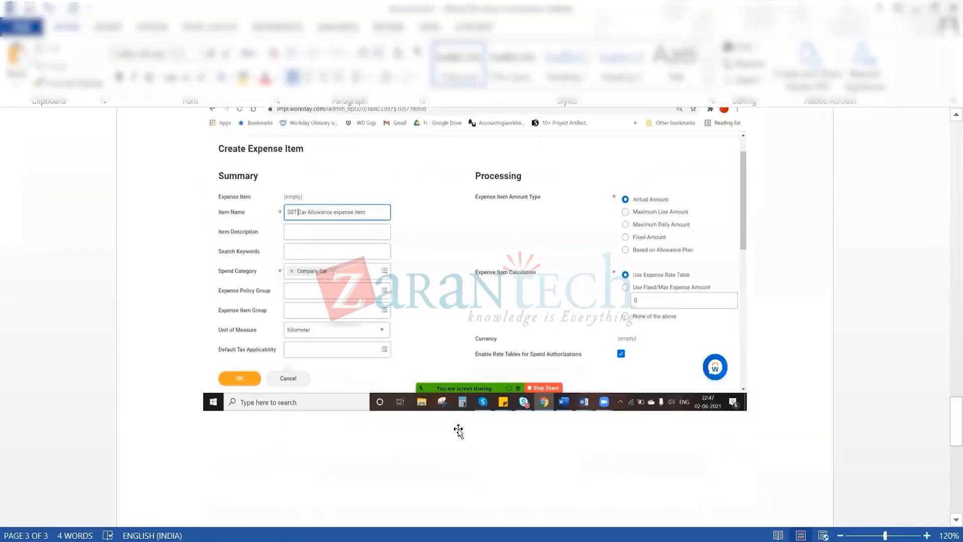
key(ctrl+v)
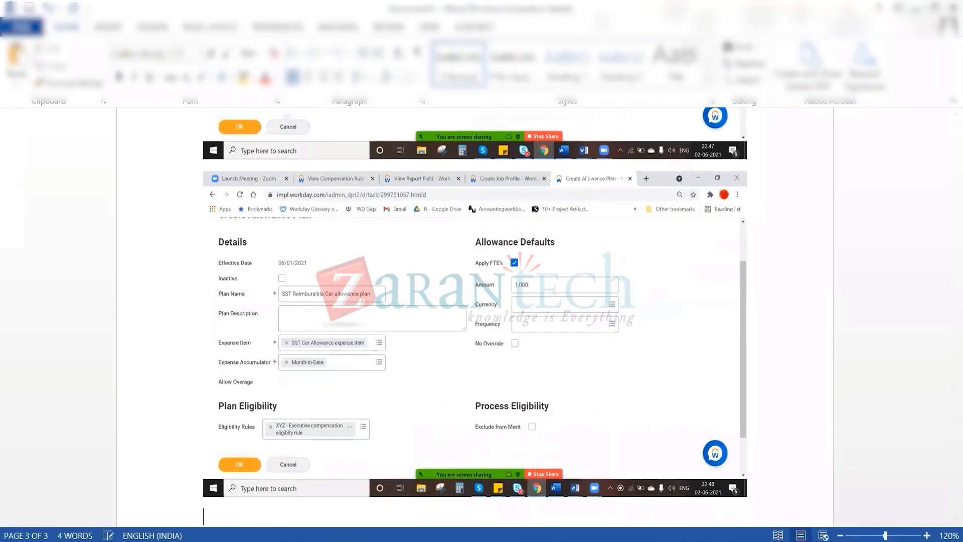
key(ctrl+s)
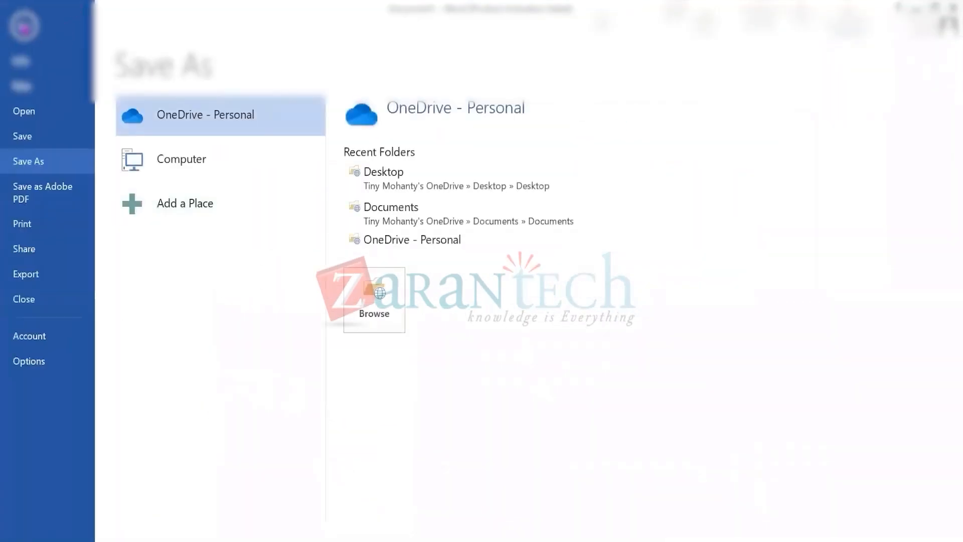
key(Escape)
scroll(667, 416, down, 3)
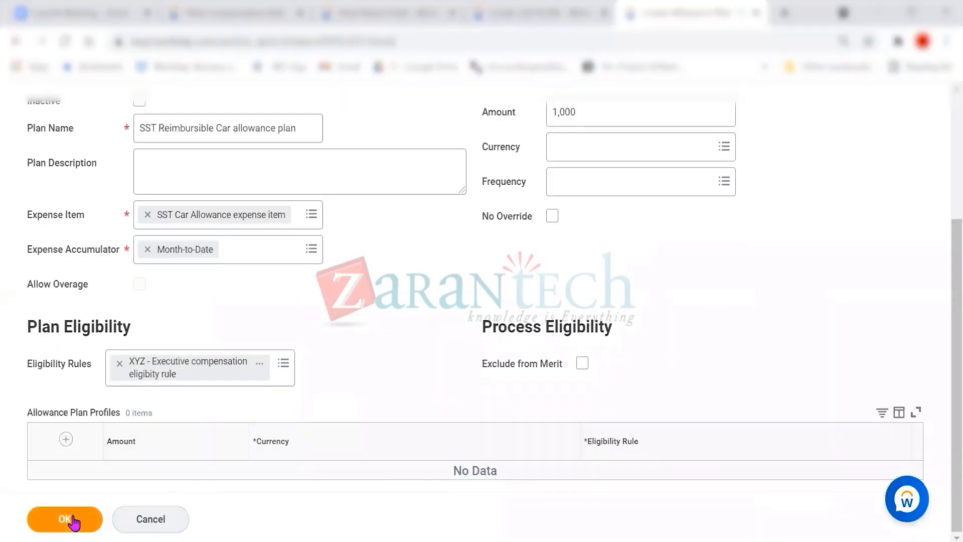
- Try to submit the SST Reimbursible Car allowance plan and view the details of the validation error
click(69, 518)
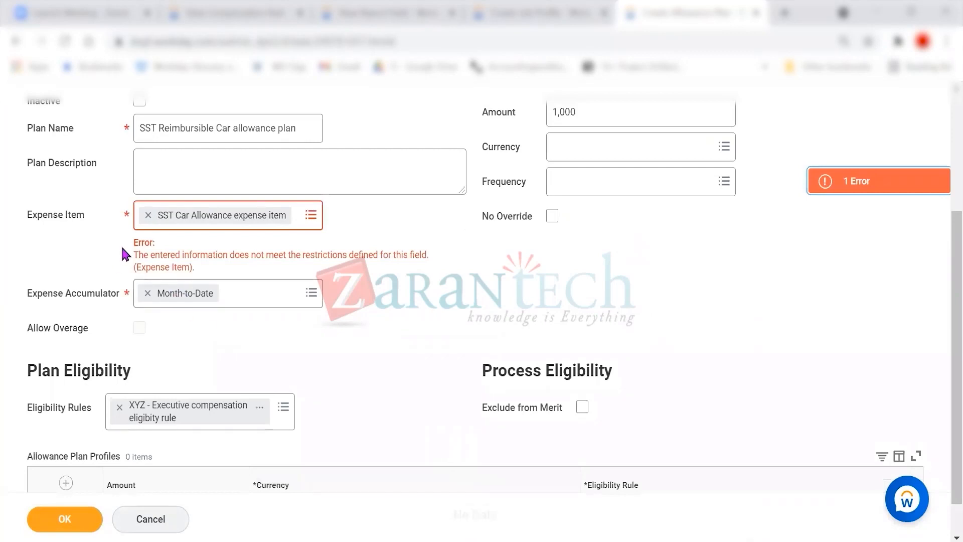
click(863, 183)
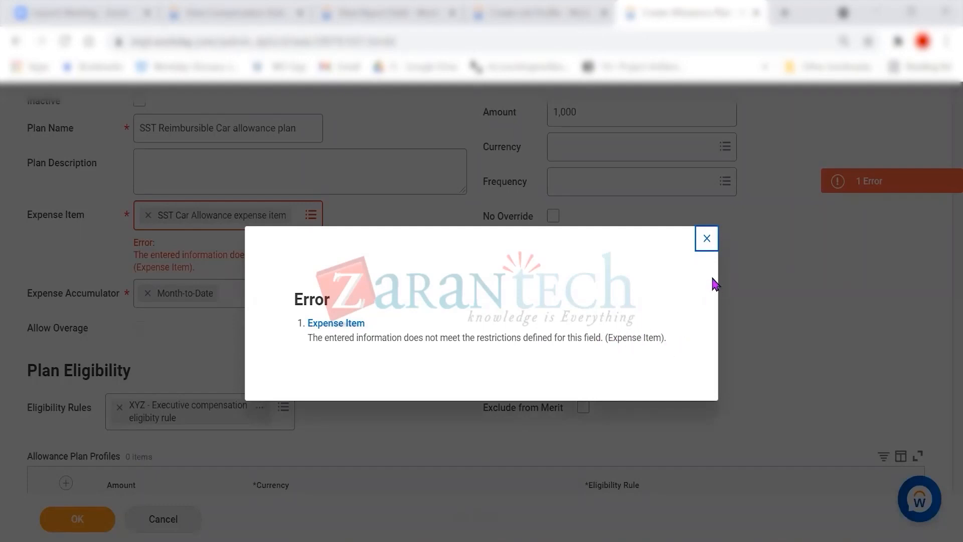
click(707, 238)
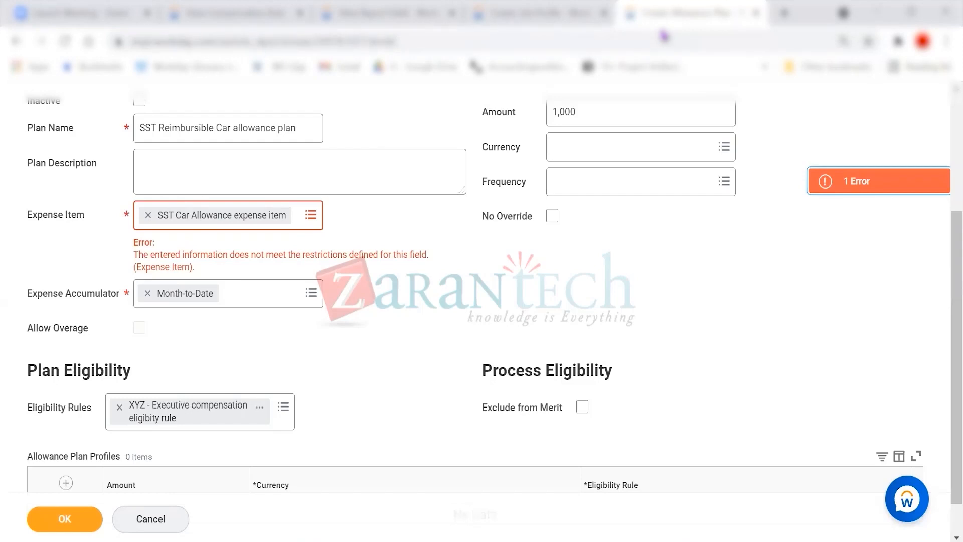
- Duplicate the allowance plan's browser tab, search Workday for "edit expense item", and open the Edit Expense Item task
right_click(681, 18)
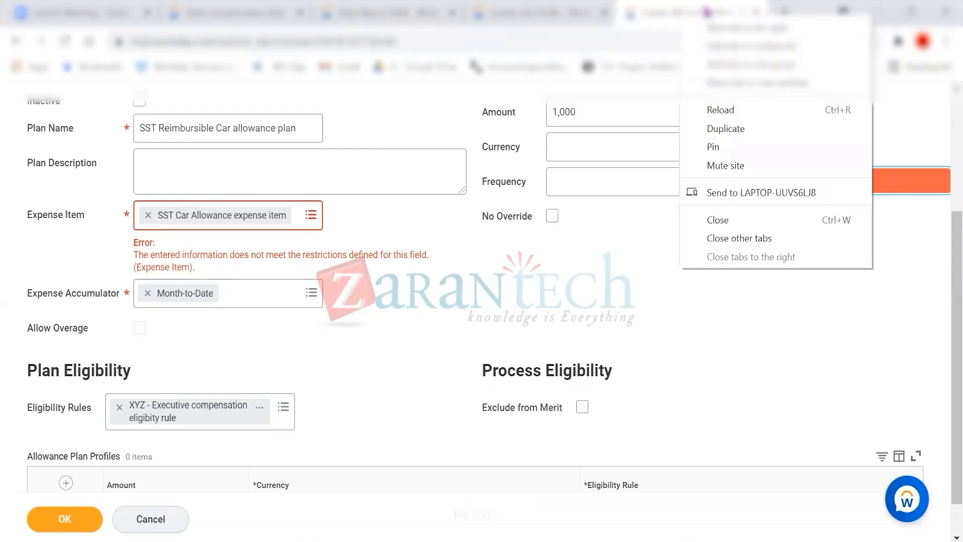
click(725, 129)
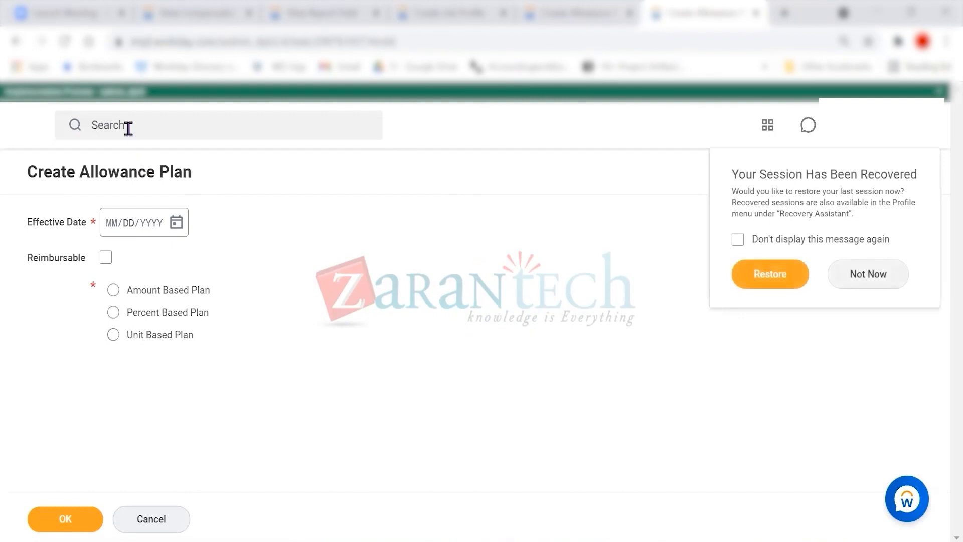
click(138, 114)
text(e)
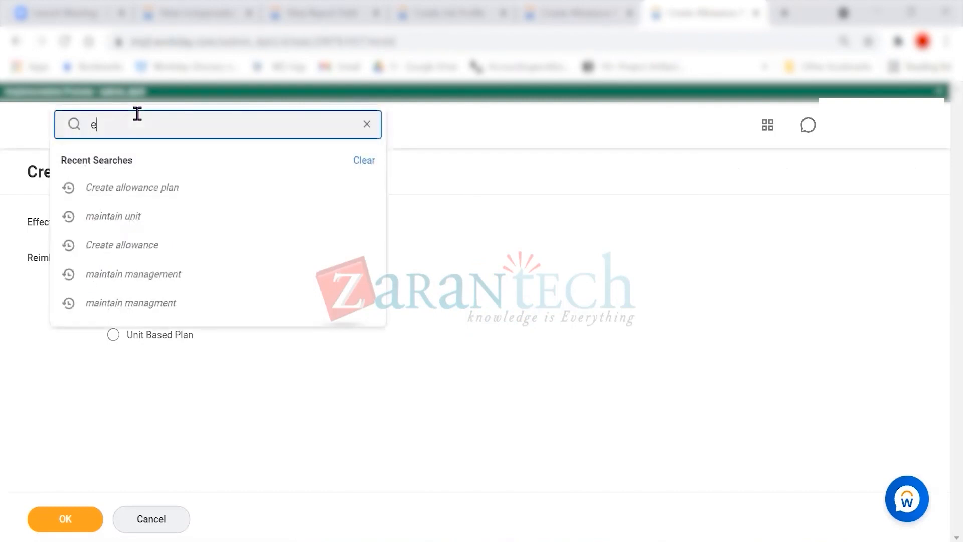
text(pense item)
key(Return)
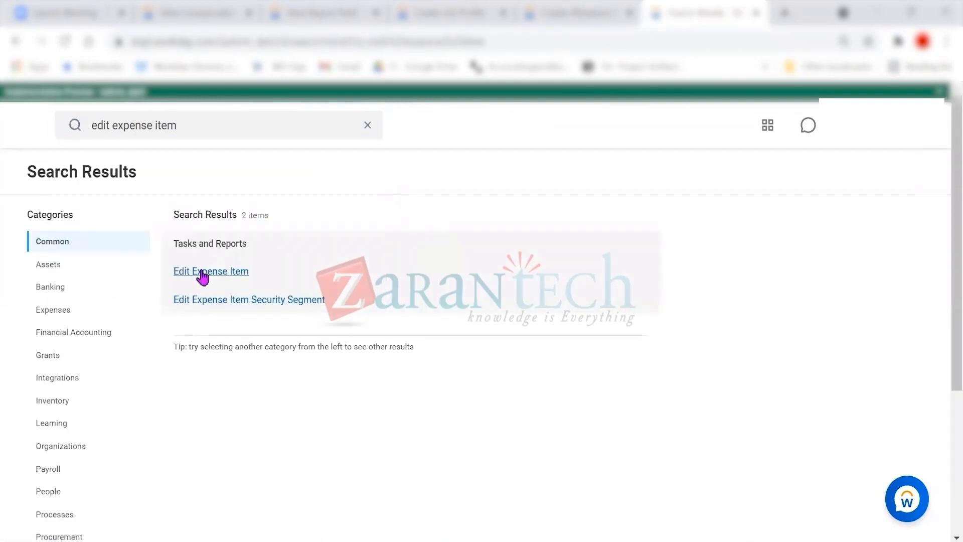
click(201, 274)
- Search the expense items for "SST" and open SST Car Allowance expense item for editing
click(151, 214)
text(ssT)
key(Return)
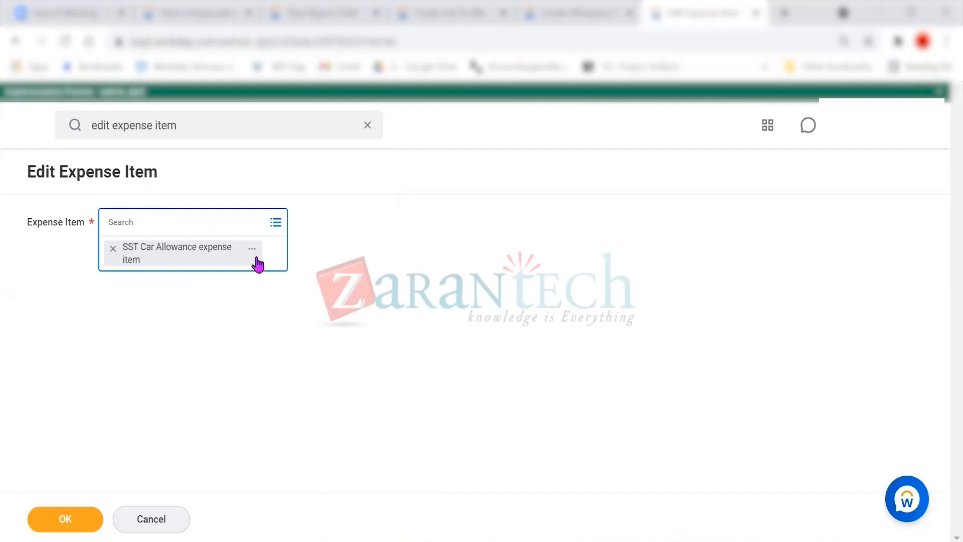
click(63, 524)
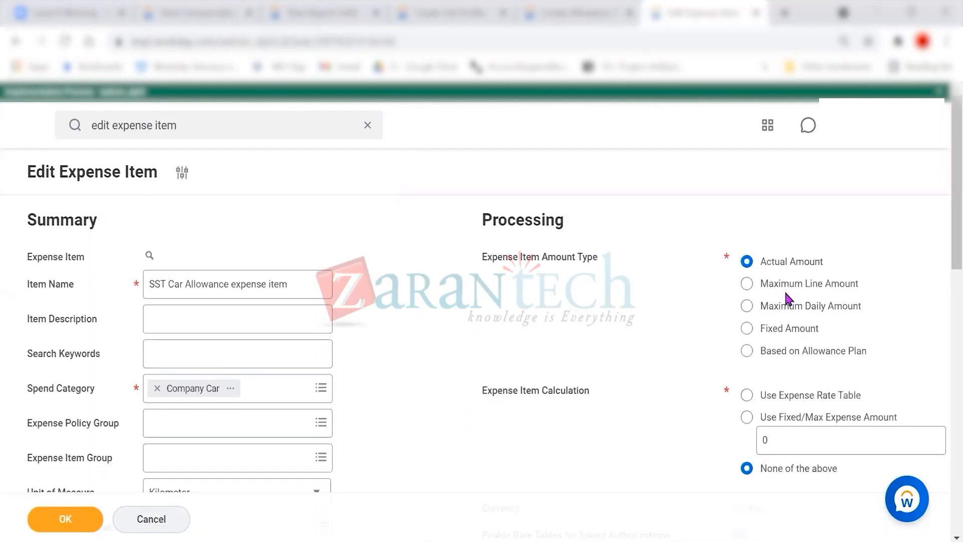
- Turn off Per Diem for the expense item and save it
scroll(805, 295, down, 1)
scroll(805, 295, down, 4)
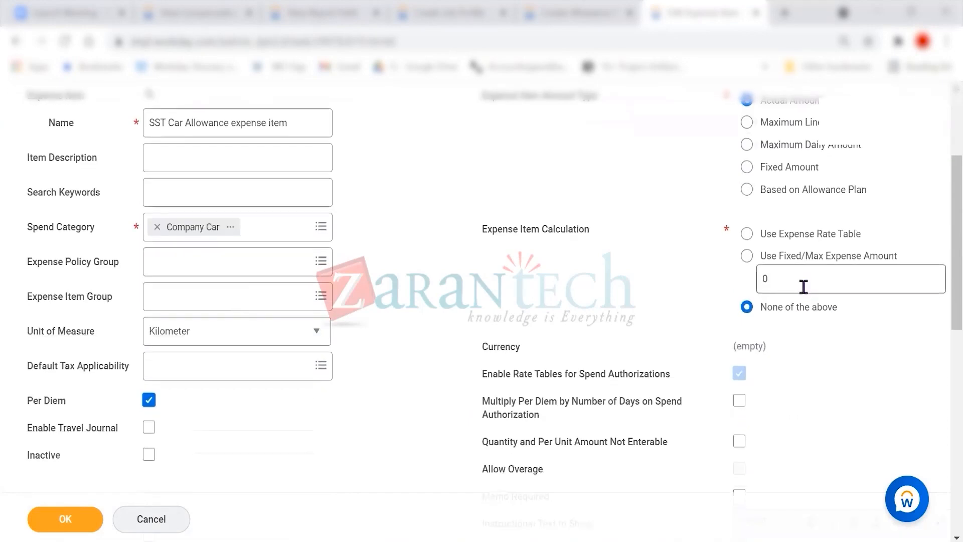
scroll(805, 295, down, 2)
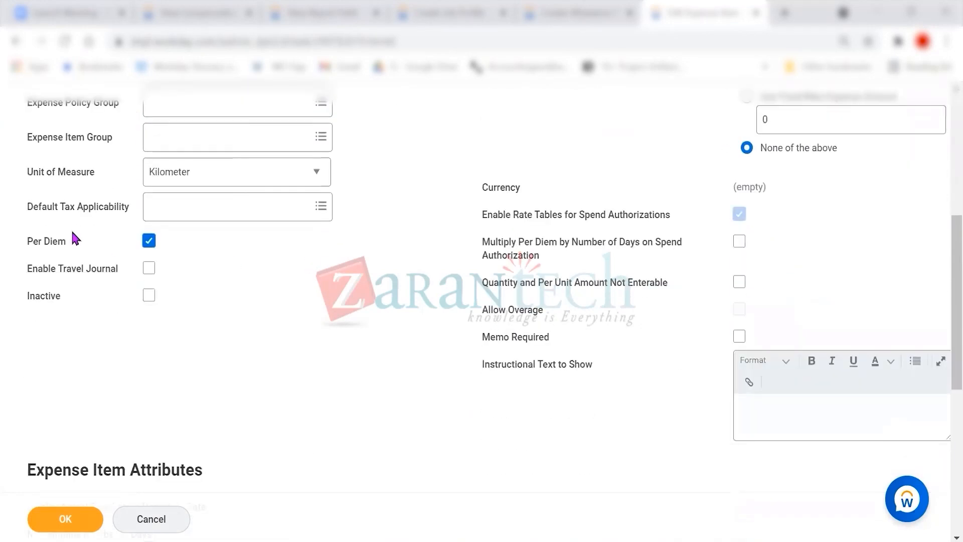
click(149, 241)
scroll(411, 326, down, 5)
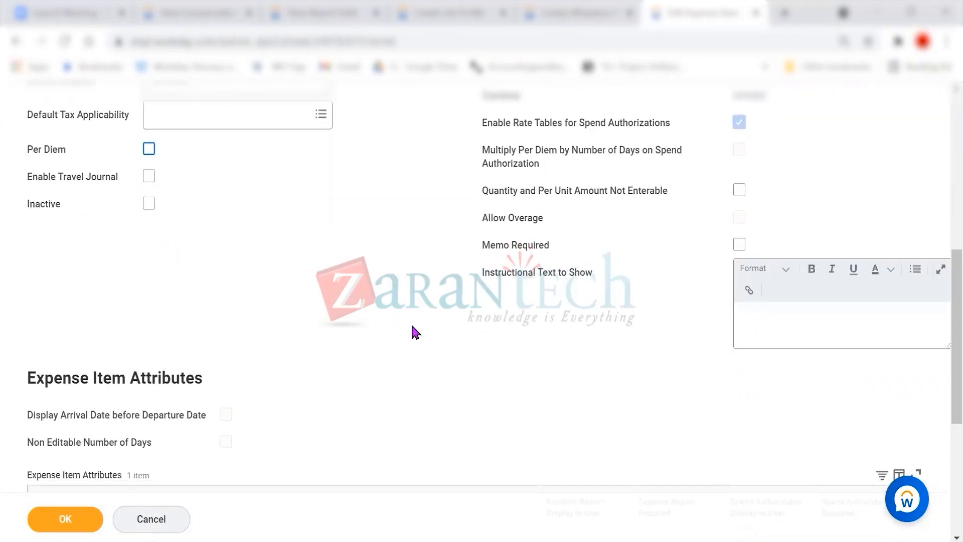
scroll(412, 331, down, 3)
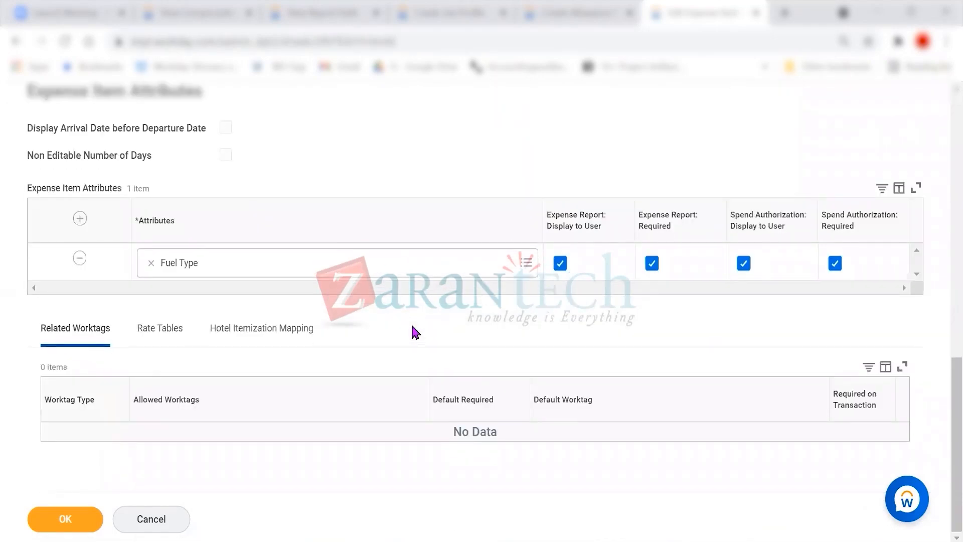
click(65, 519)
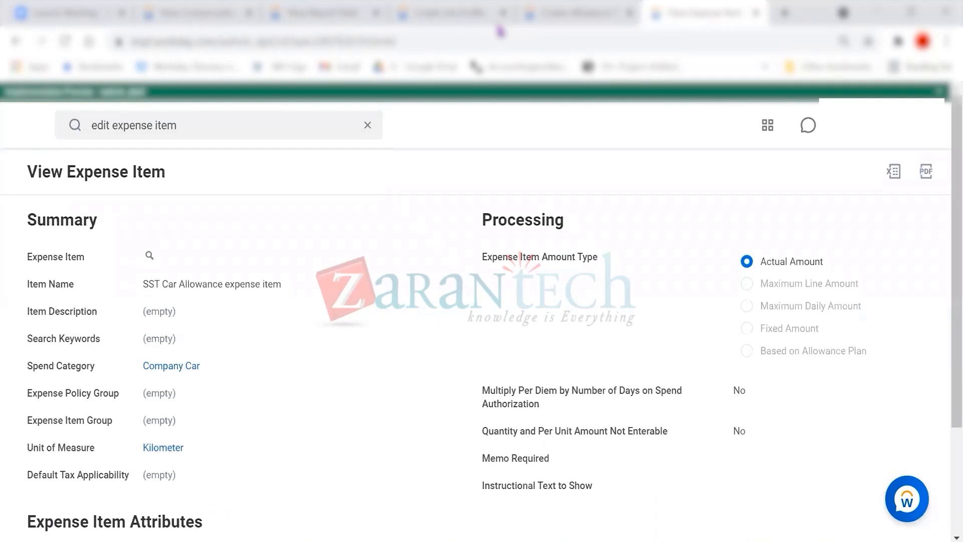
- Return to the allowance plan form, try to submit it again with the edited expense item, and read the field's validation message
click(574, 17)
click(66, 519)
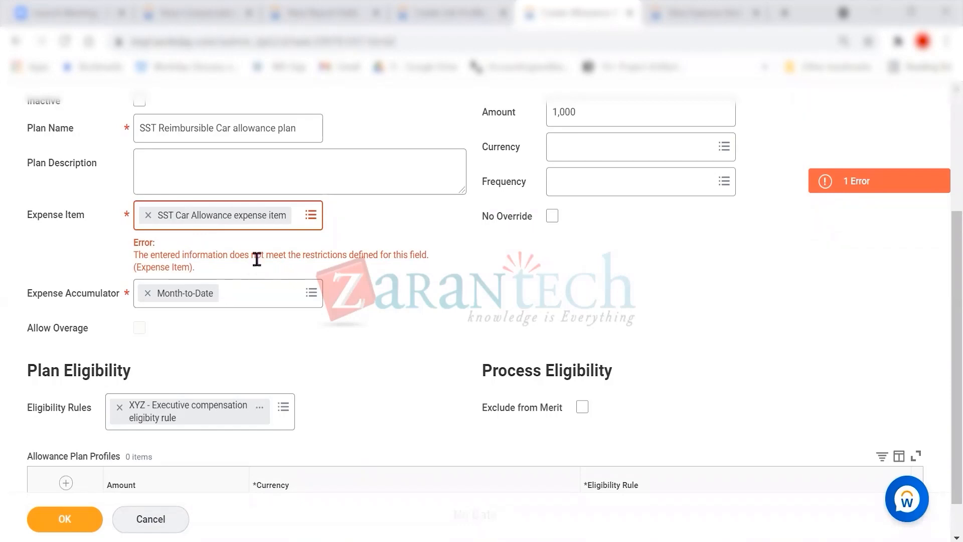
drag(336, 254, 416, 254)
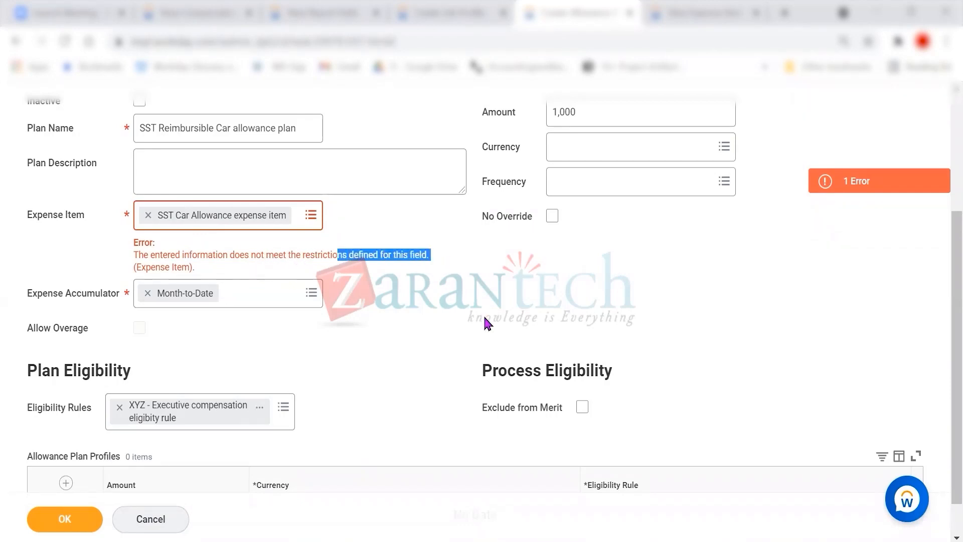
- Go back to the saved expense item and examine its summary, processing settings and attributes against the allowance plan's field restrictions
click(683, 13)
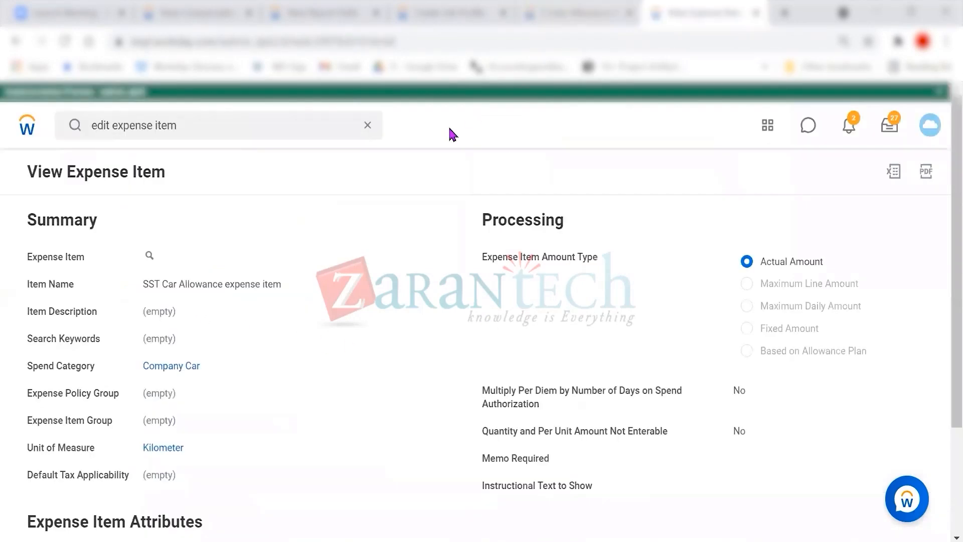
scroll(404, 326, down, 3)
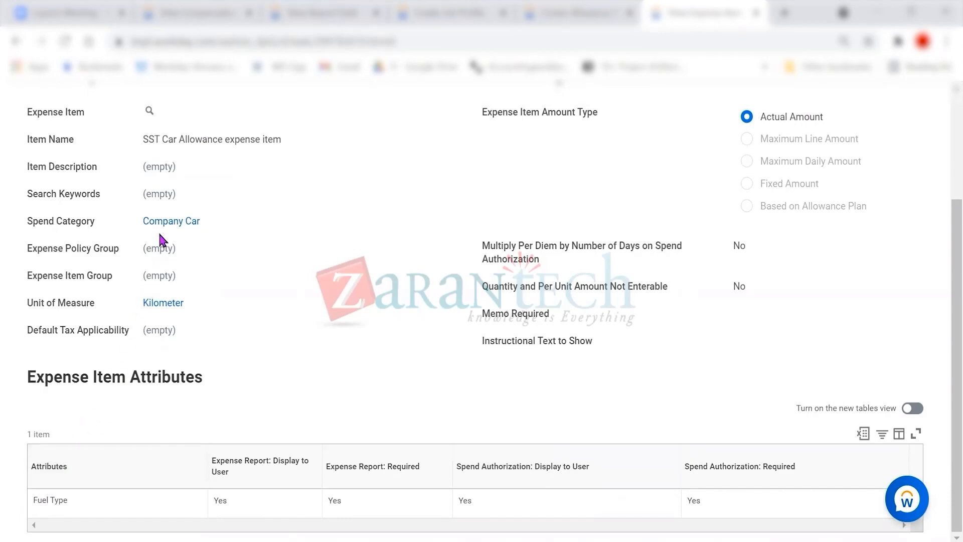
scroll(404, 258, up, 3)
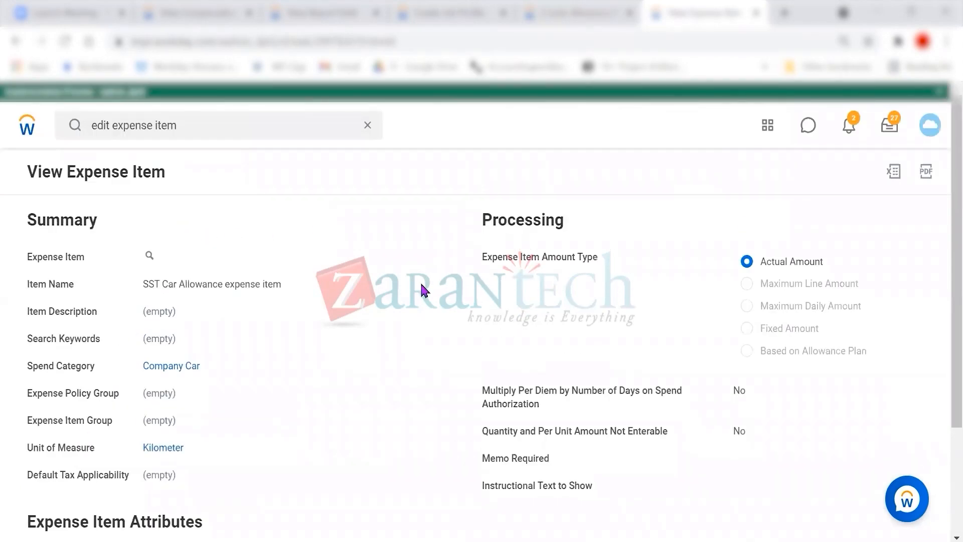
scroll(785, 461, down, 2)
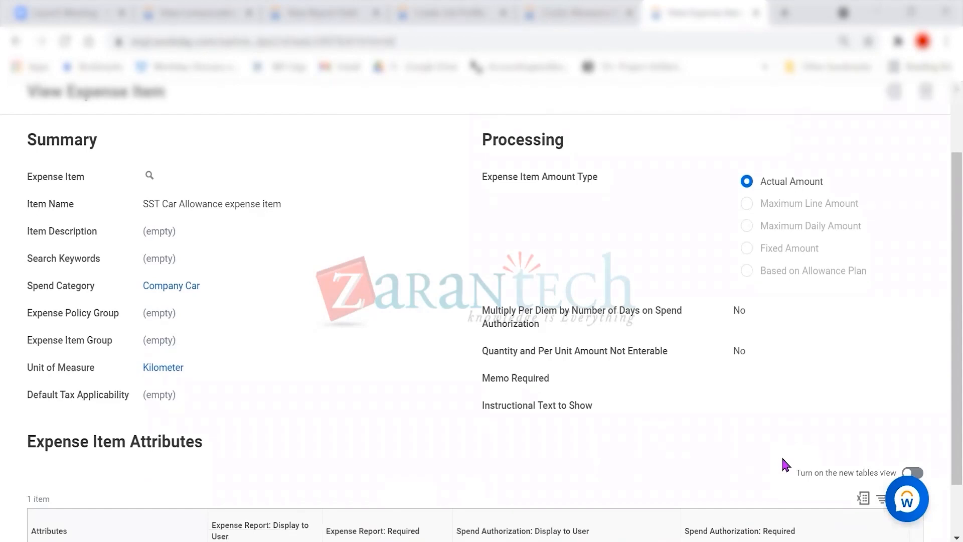
scroll(782, 458, down, 1)
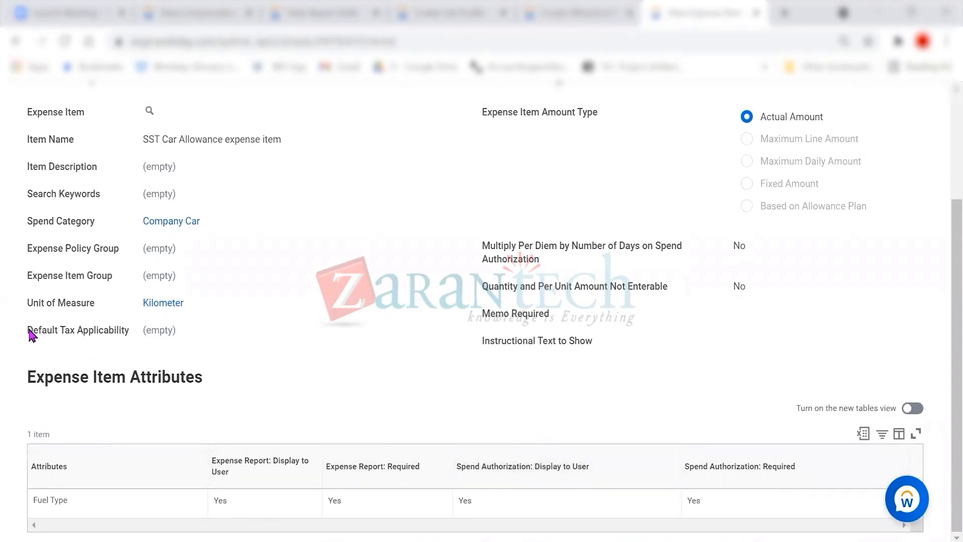
mouse_move(165, 302)
scroll(194, 312, up, 2)
scroll(194, 312, down, 2)
scroll(260, 308, up, 3)
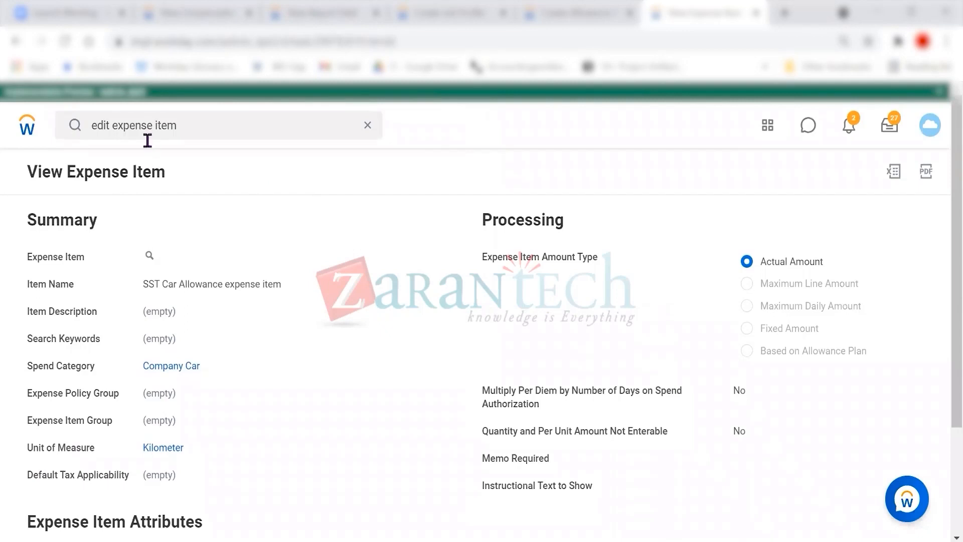
- Reopen the SST Car Allowance expense item through the Edit Expense Item task
click(205, 125)
key(Return)
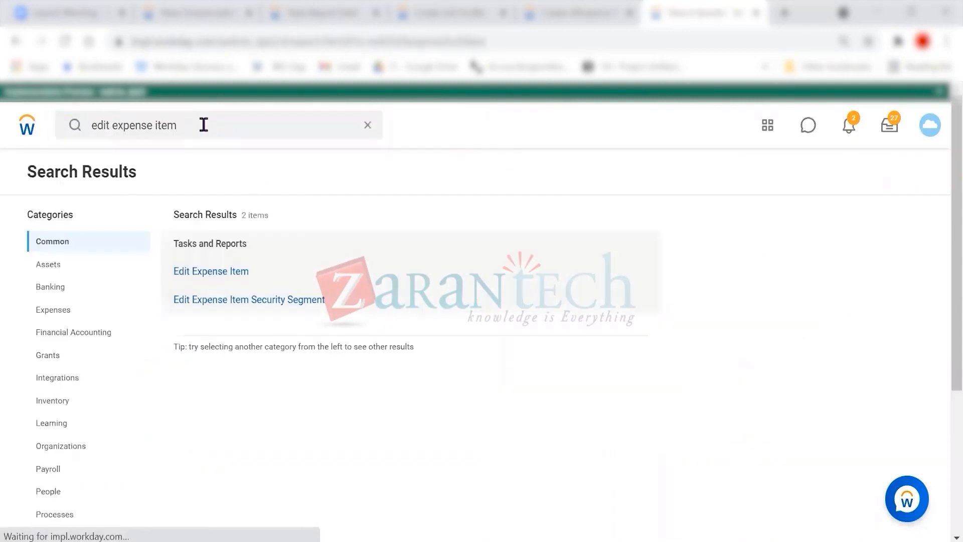
click(232, 280)
click(159, 219)
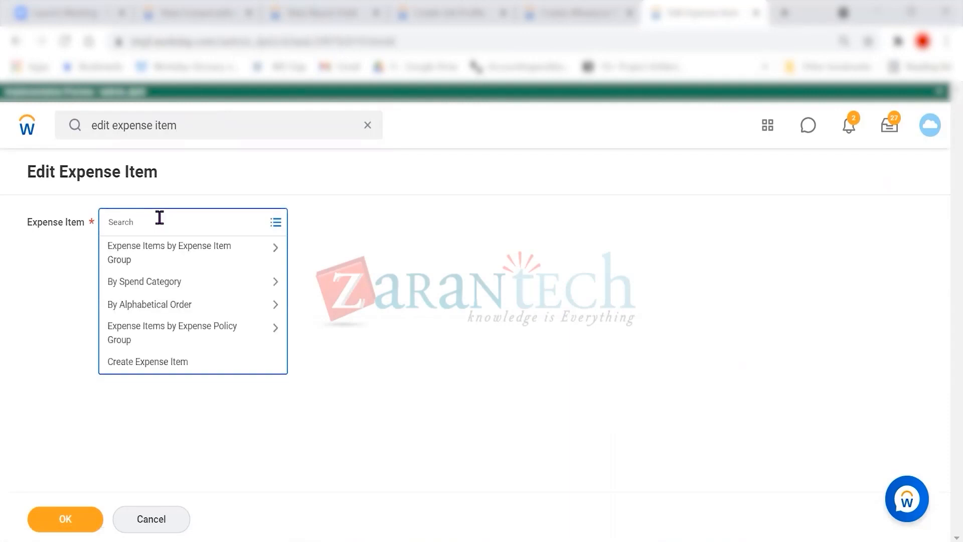
text(SST)
key(Return)
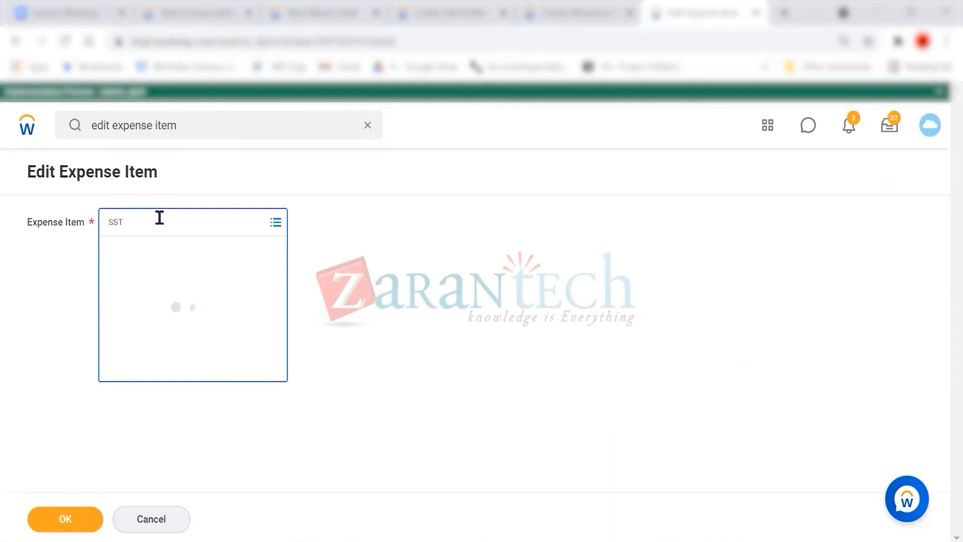
click(169, 385)
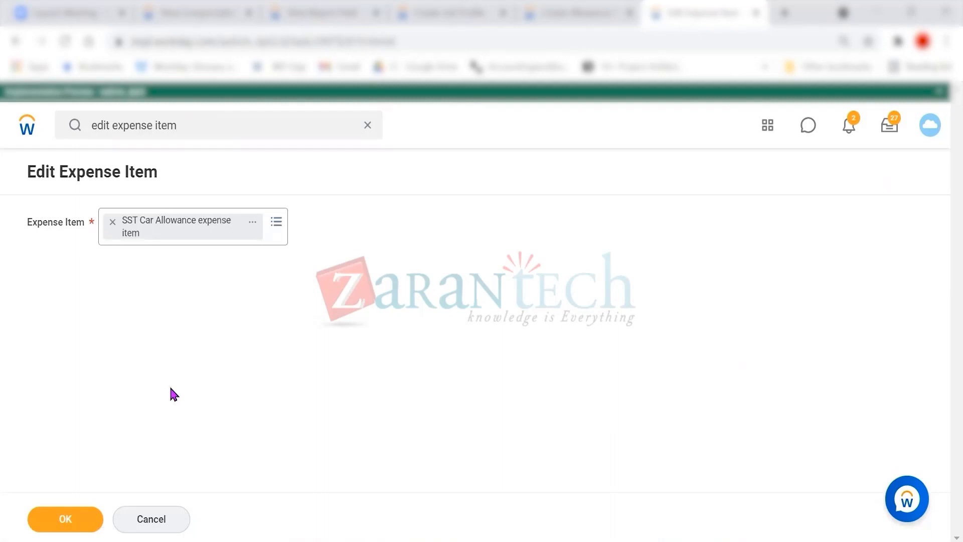
click(65, 520)
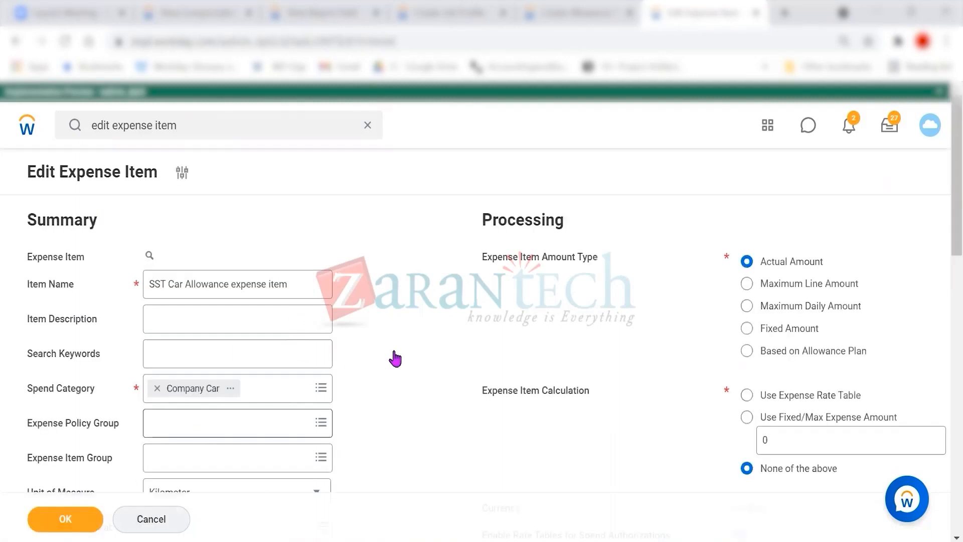
- Change the expense item's Unit of Measure to Liter
scroll(381, 356, down, 3)
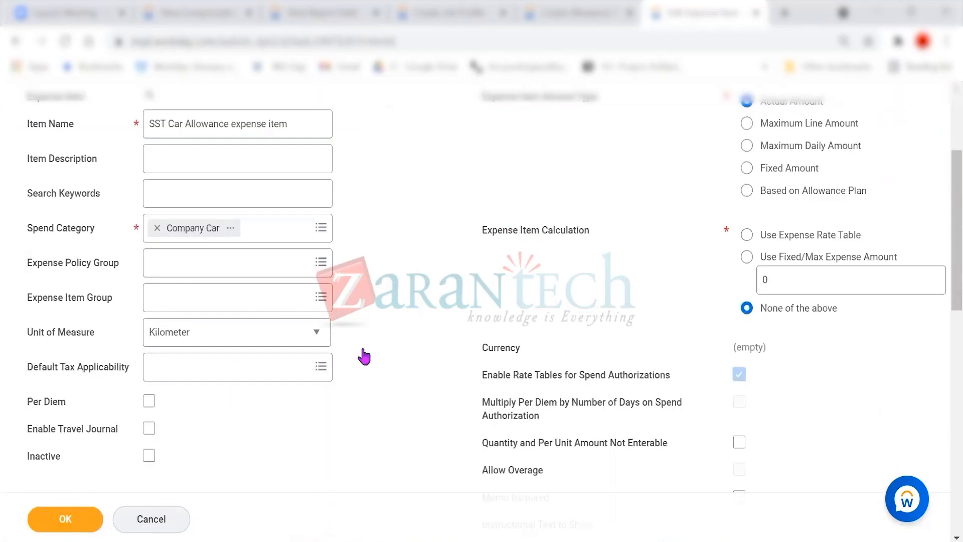
click(316, 338)
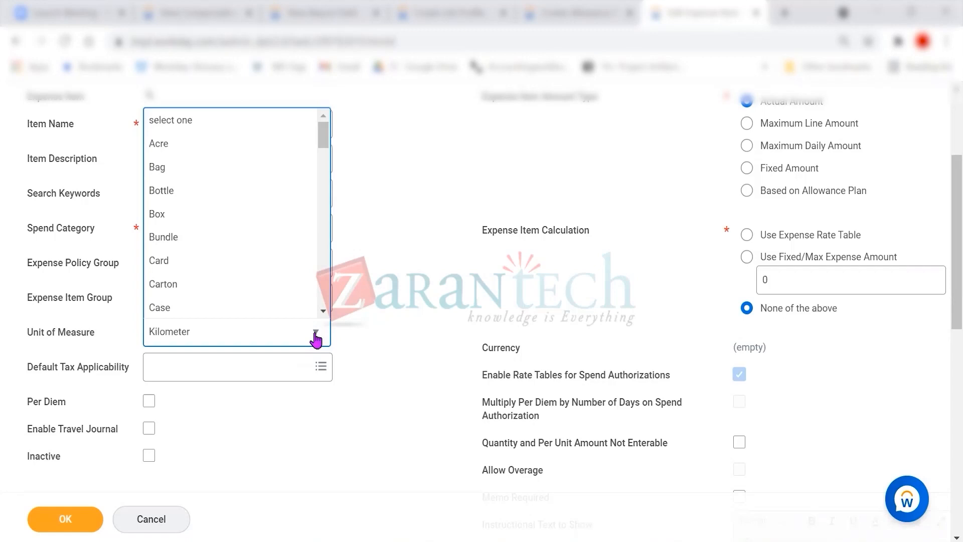
key(Down)
key(Down)
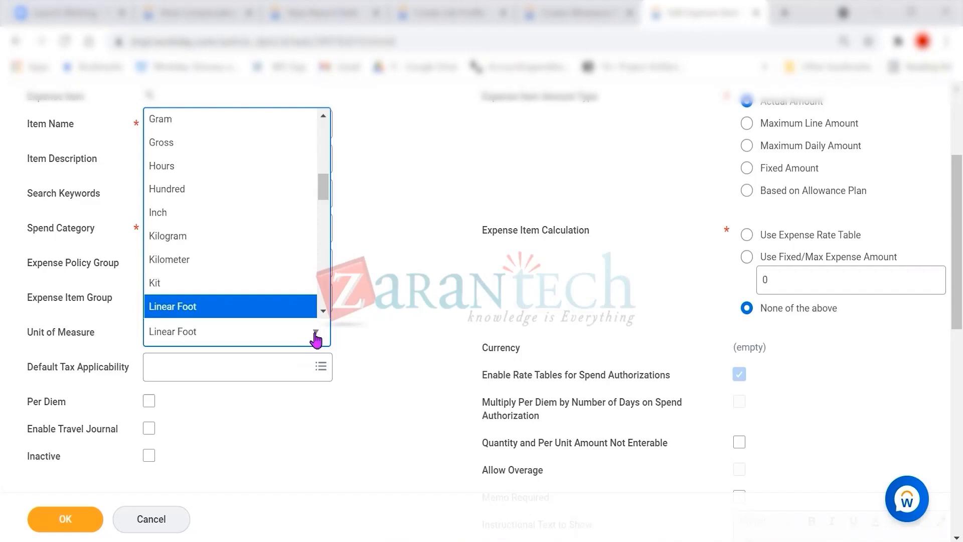
key(Down)
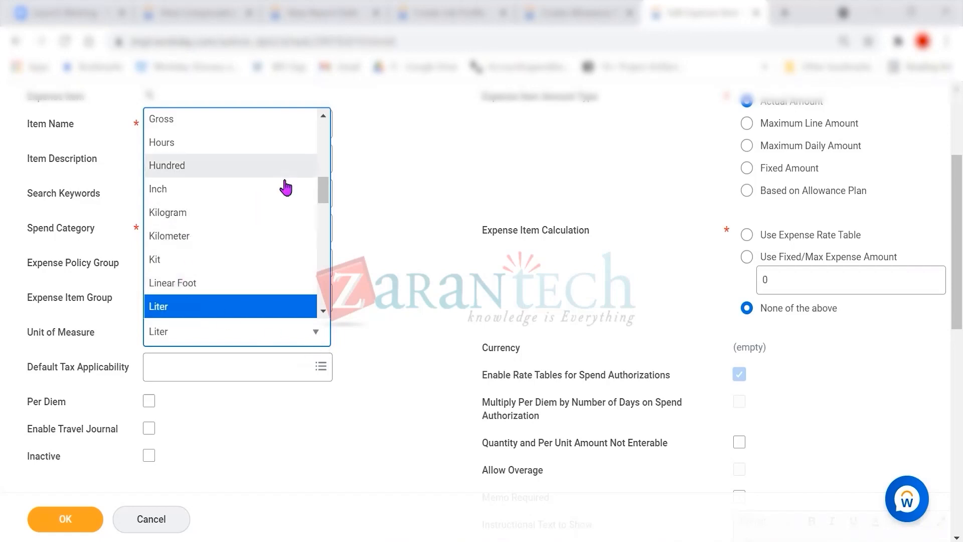
- Look through all available Unit of Measure options for one suited to the car allowance expense item
scroll(299, 204, down, 5)
scroll(299, 205, down, 1)
scroll(300, 203, down, 3)
scroll(304, 205, down, 3)
scroll(302, 211, up, 3)
scroll(303, 213, down, 6)
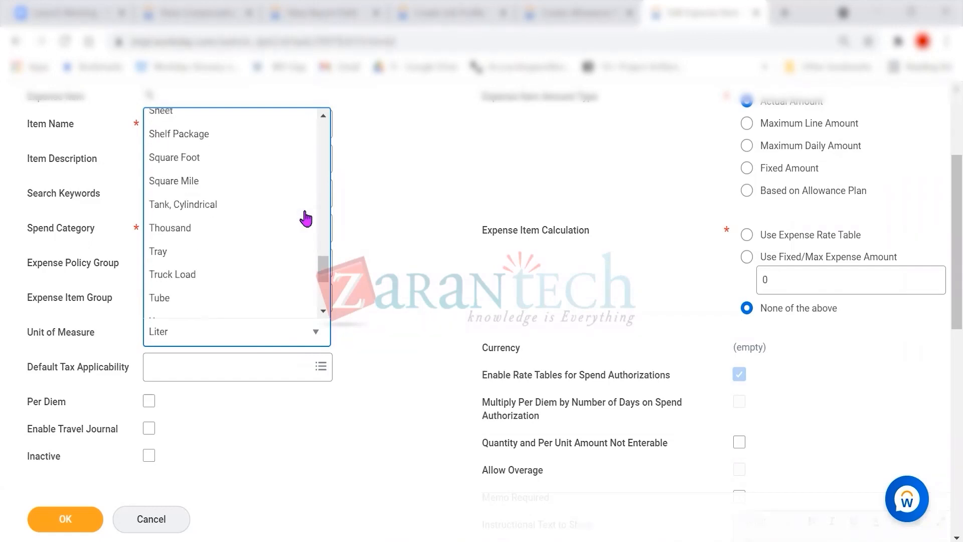
scroll(305, 218, down, 1)
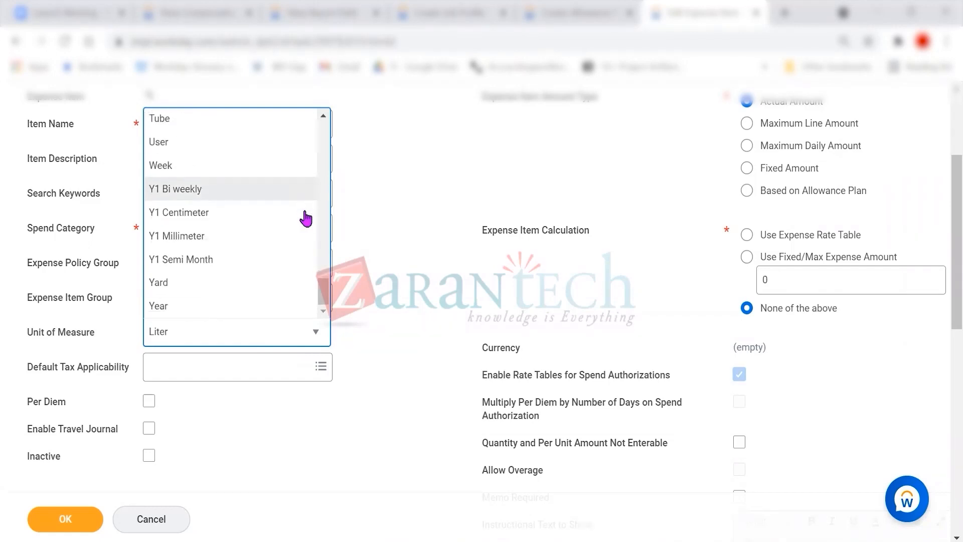
scroll(309, 221, up, 6)
scroll(313, 227, up, 6)
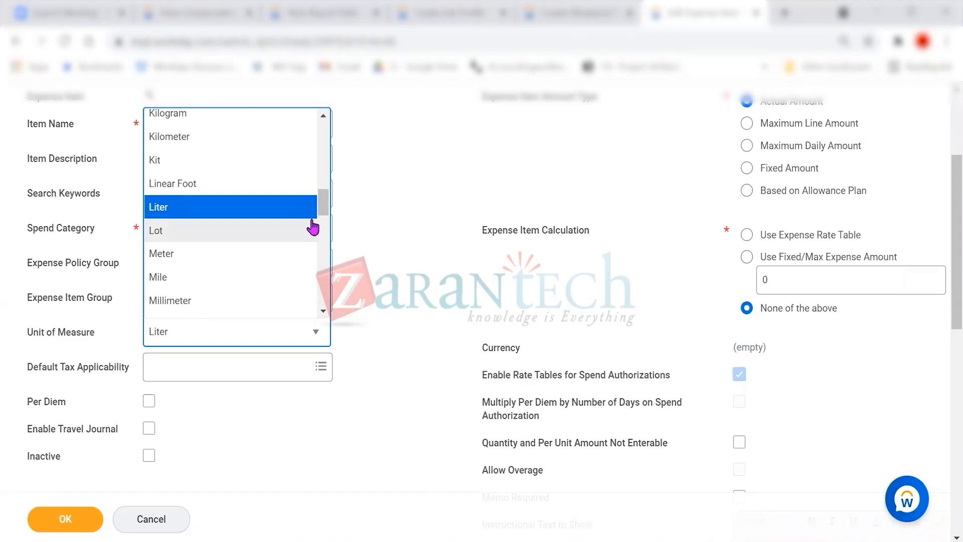
scroll(313, 227, up, 3)
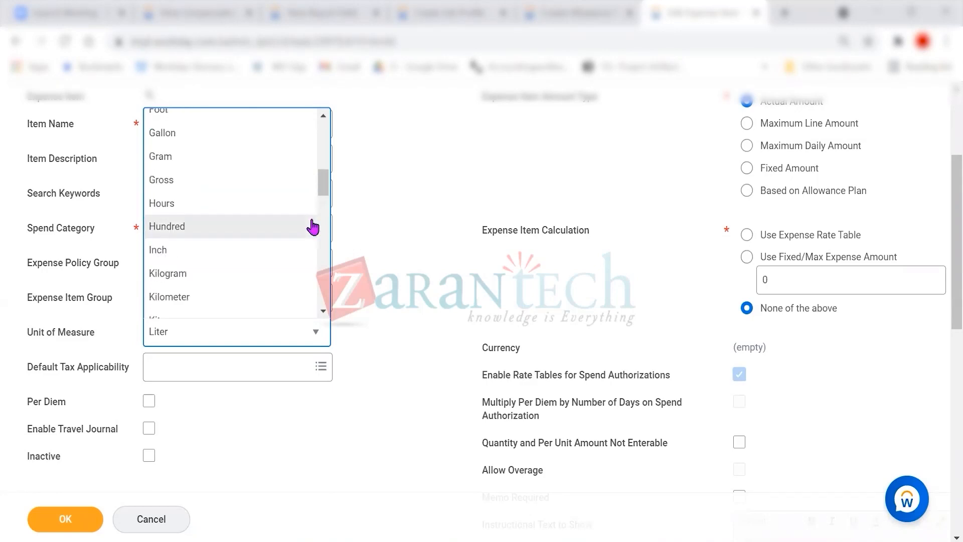
scroll(313, 227, up, 1)
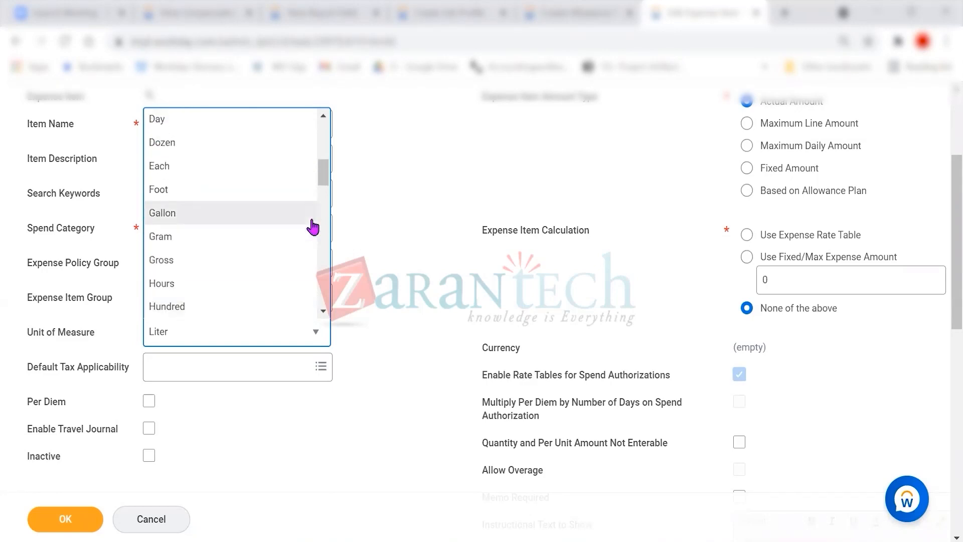
scroll(313, 227, up, 1)
scroll(313, 226, up, 1)
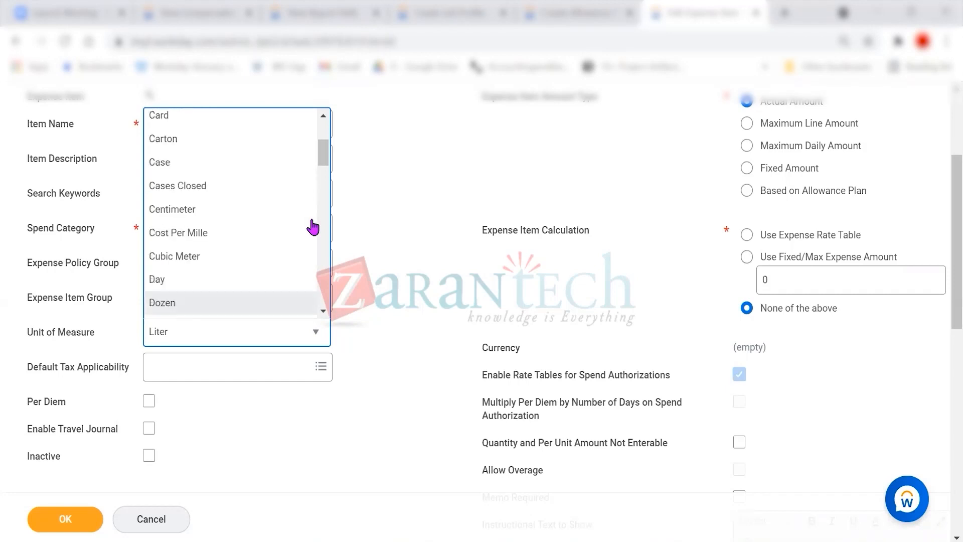
scroll(313, 227, up, 5)
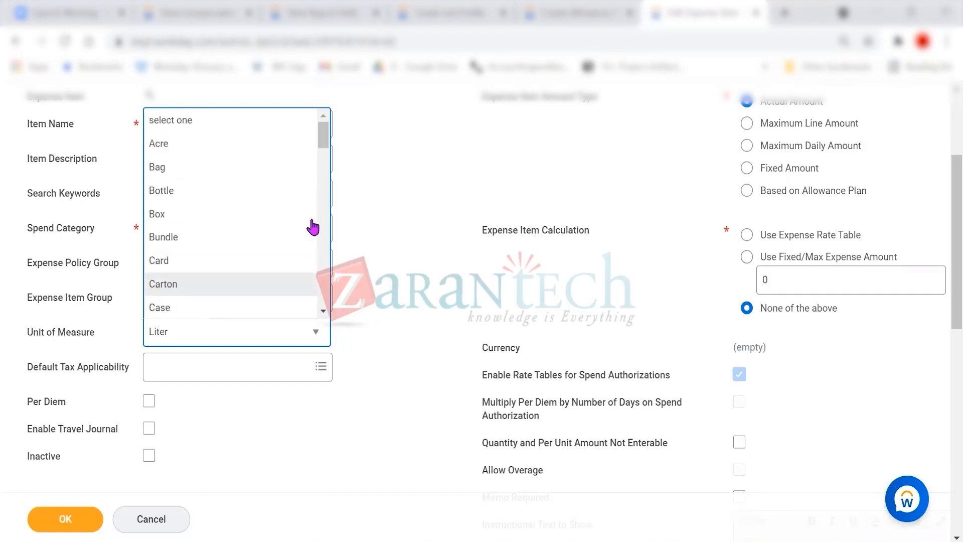
scroll(313, 227, down, 2)
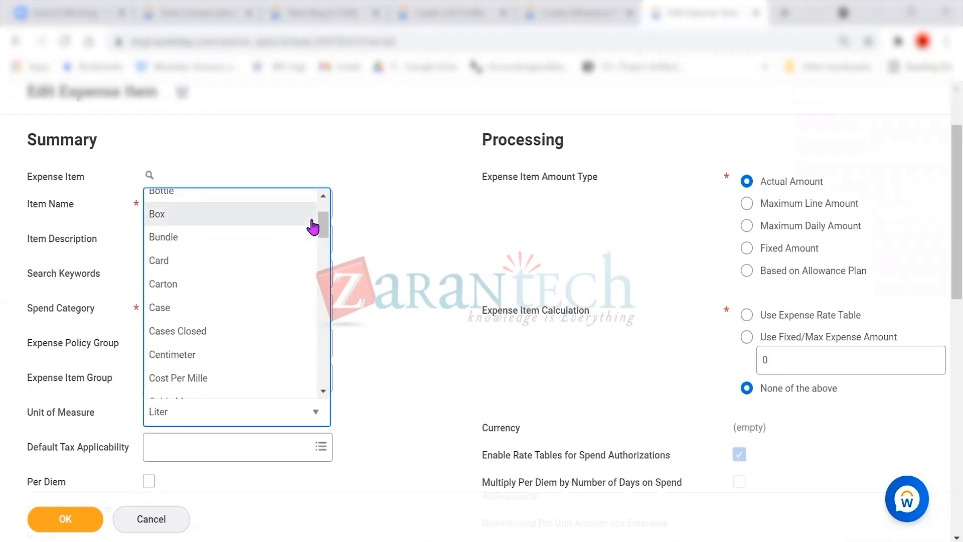
scroll(313, 226, down, 1)
scroll(313, 228, down, 1)
scroll(313, 228, down, 1)
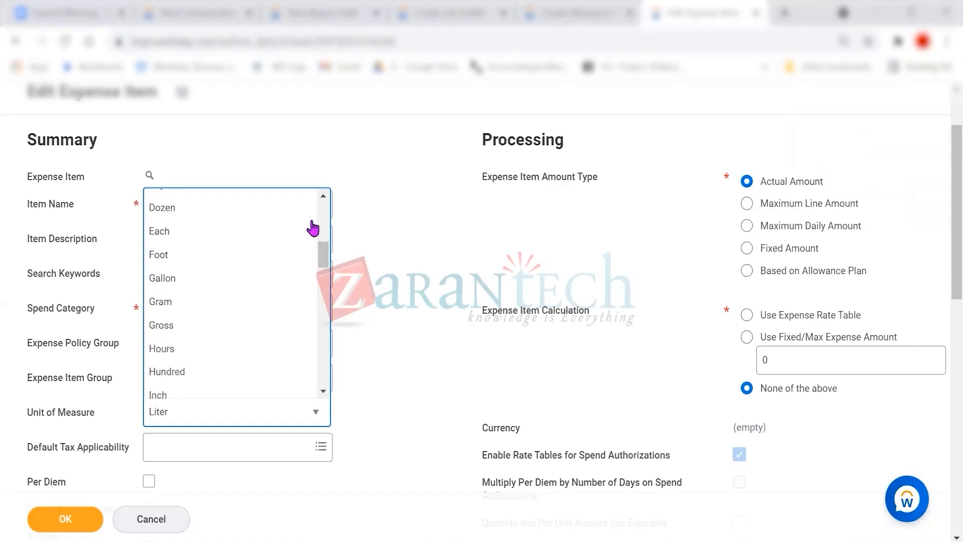
scroll(315, 228, down, 3)
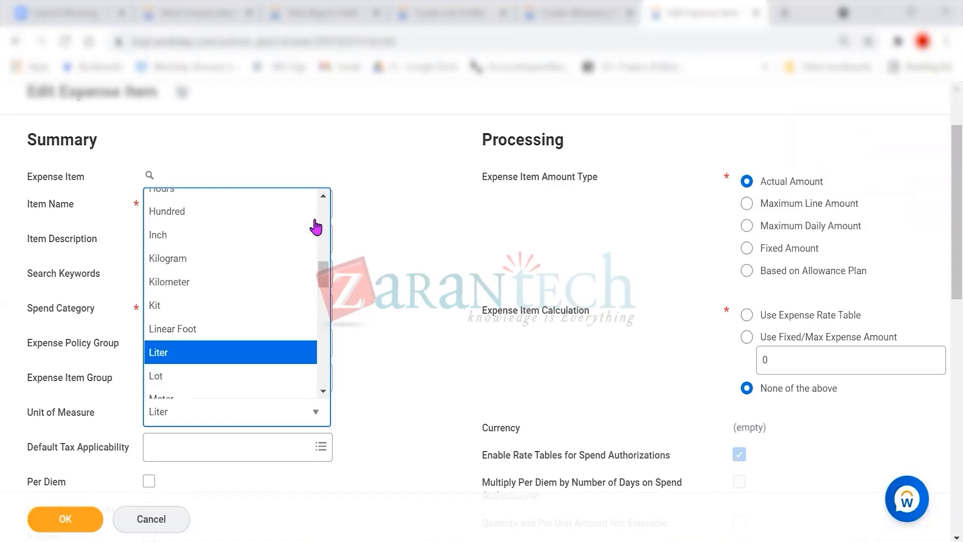
scroll(315, 226, down, 3)
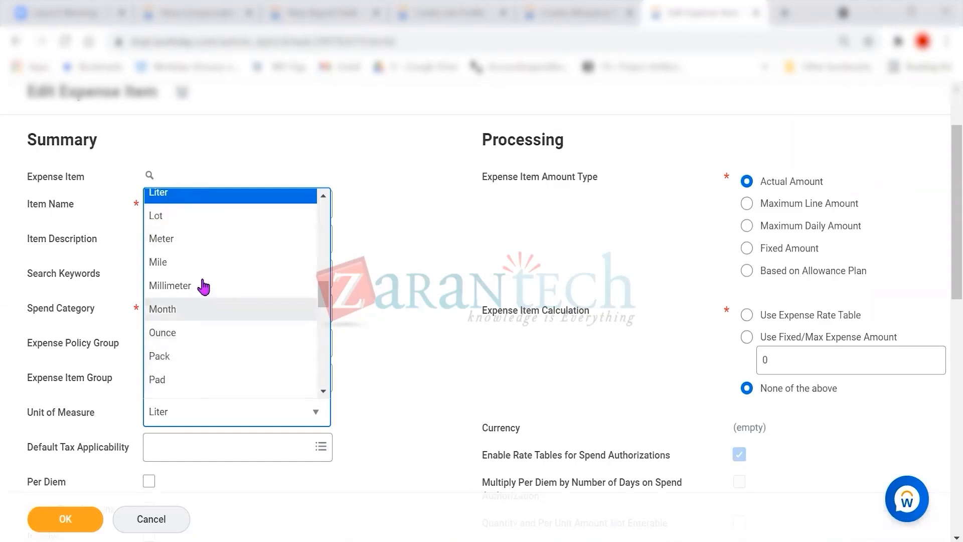
scroll(199, 343, down, 6)
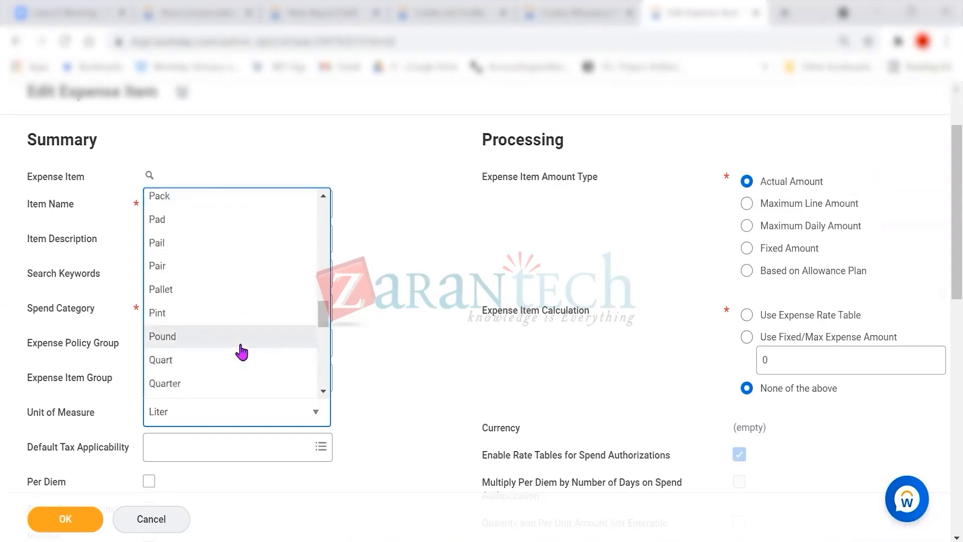
scroll(241, 352, down, 2)
scroll(242, 351, down, 5)
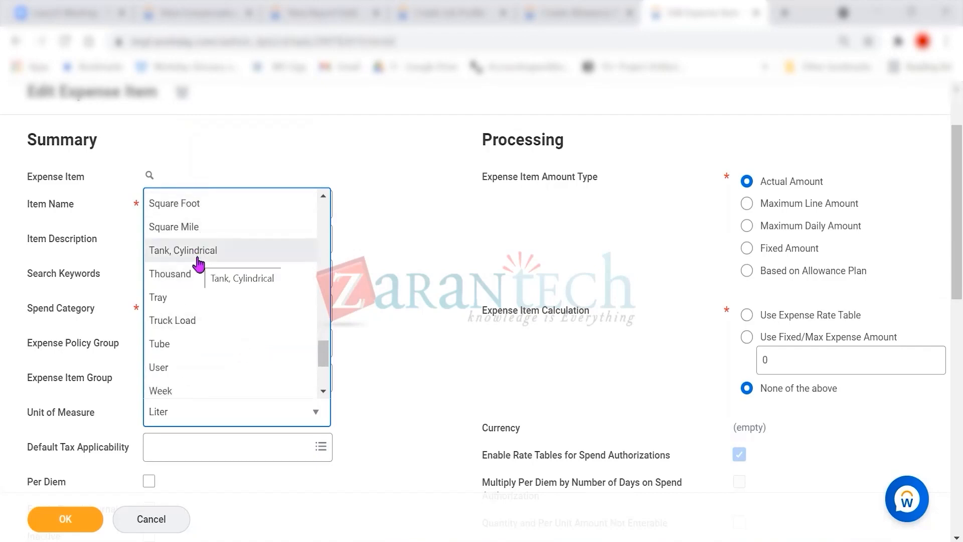
scroll(199, 264, down, 2)
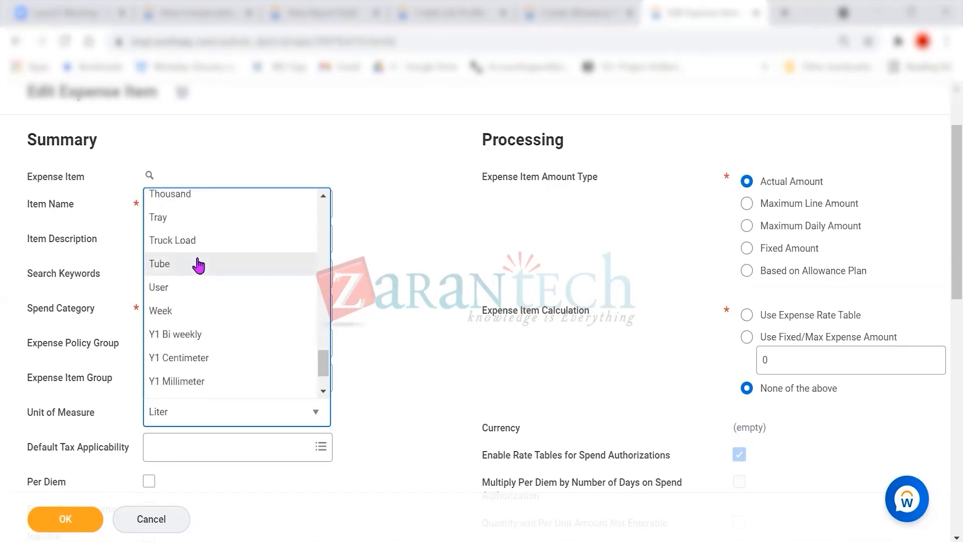
scroll(199, 264, down, 4)
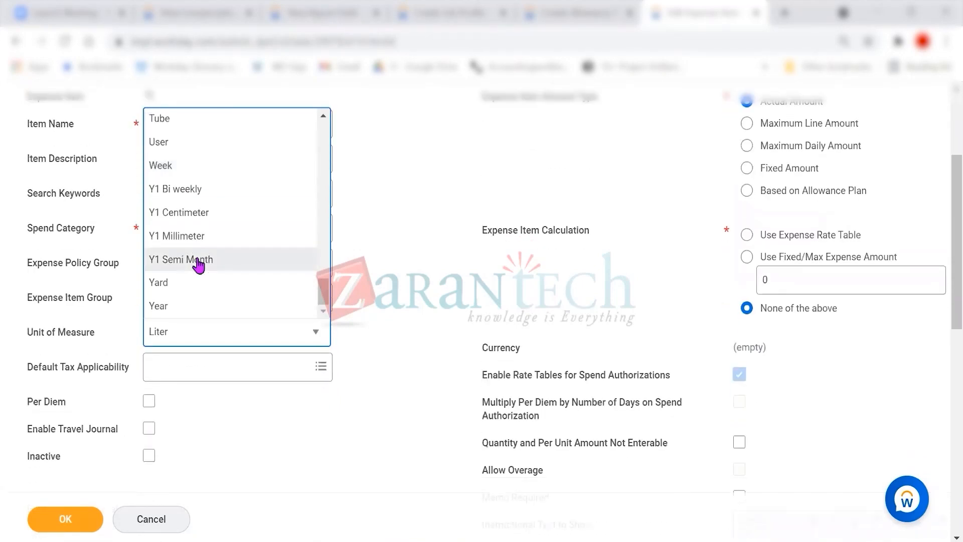
scroll(260, 259, up, 2)
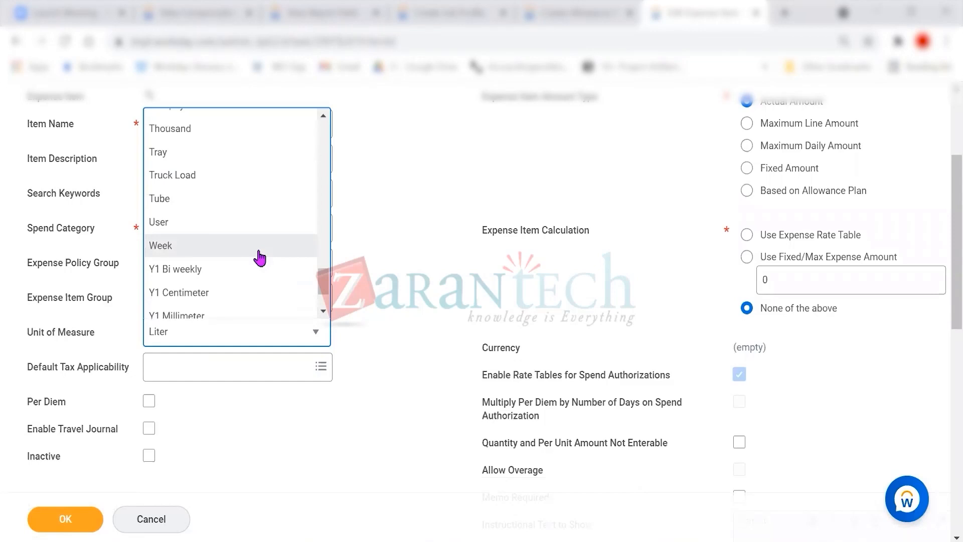
scroll(259, 259, up, 2)
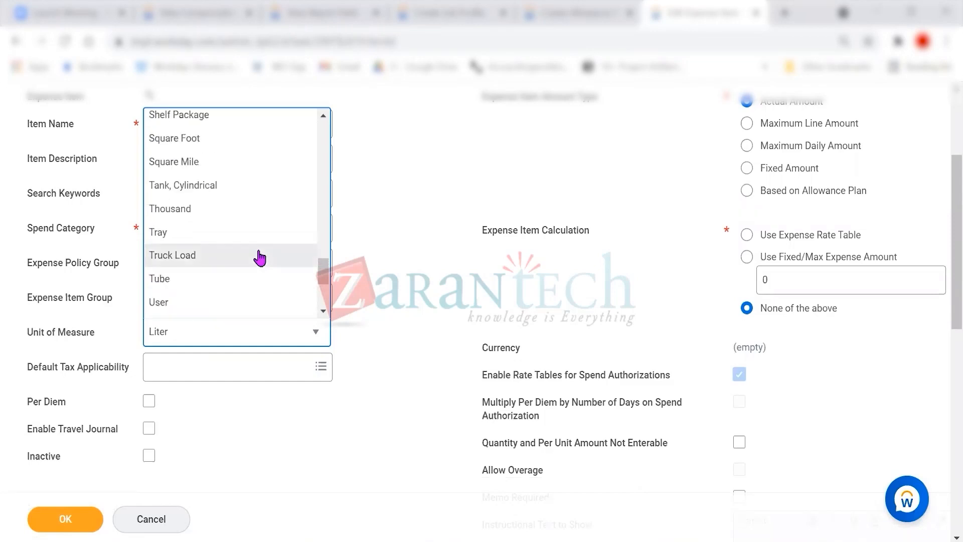
scroll(260, 258, up, 2)
scroll(260, 258, up, 2)
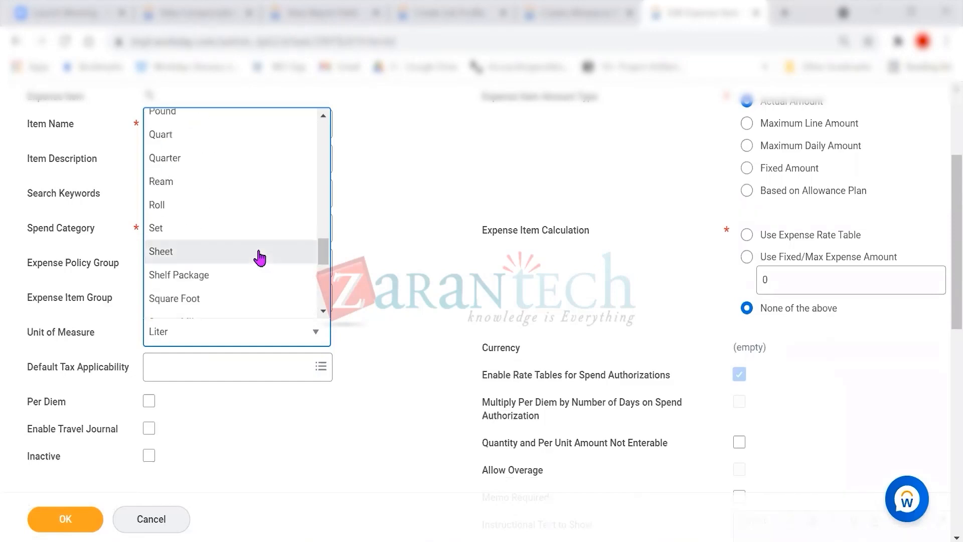
scroll(260, 258, up, 2)
scroll(259, 258, up, 2)
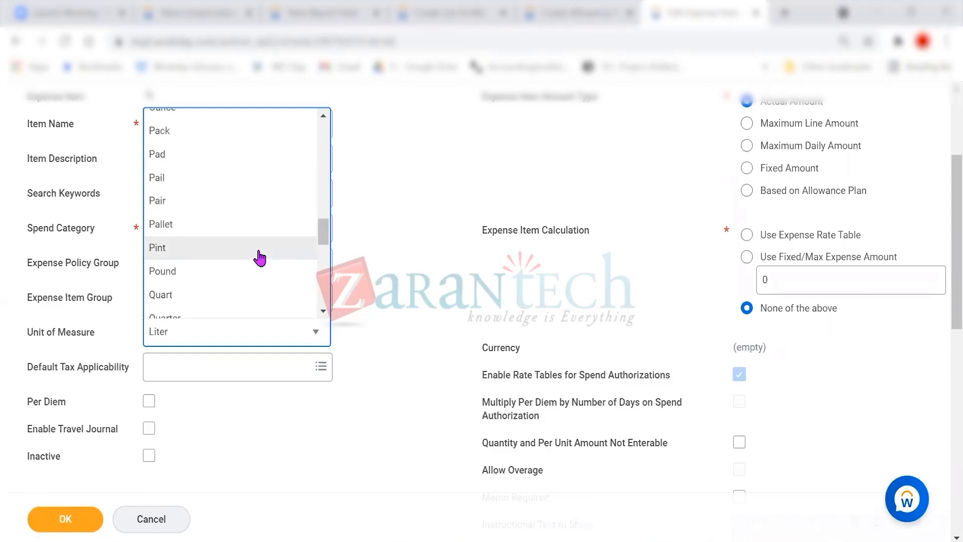
scroll(260, 258, up, 2)
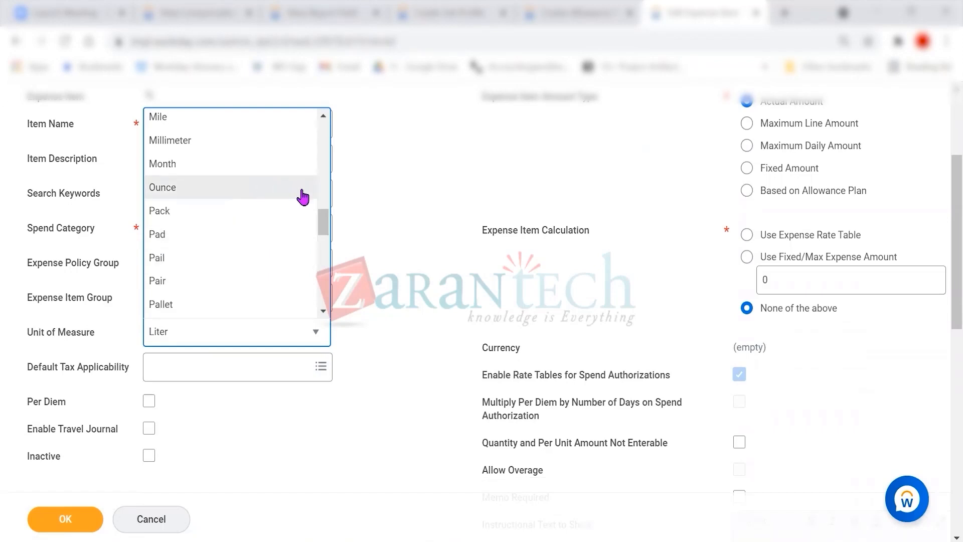
scroll(302, 197, up, 2)
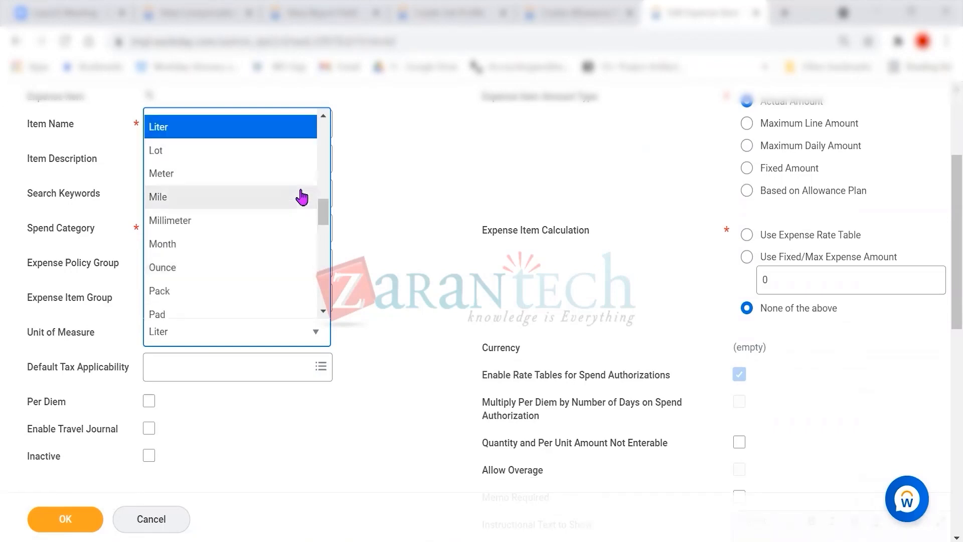
scroll(302, 196, up, 2)
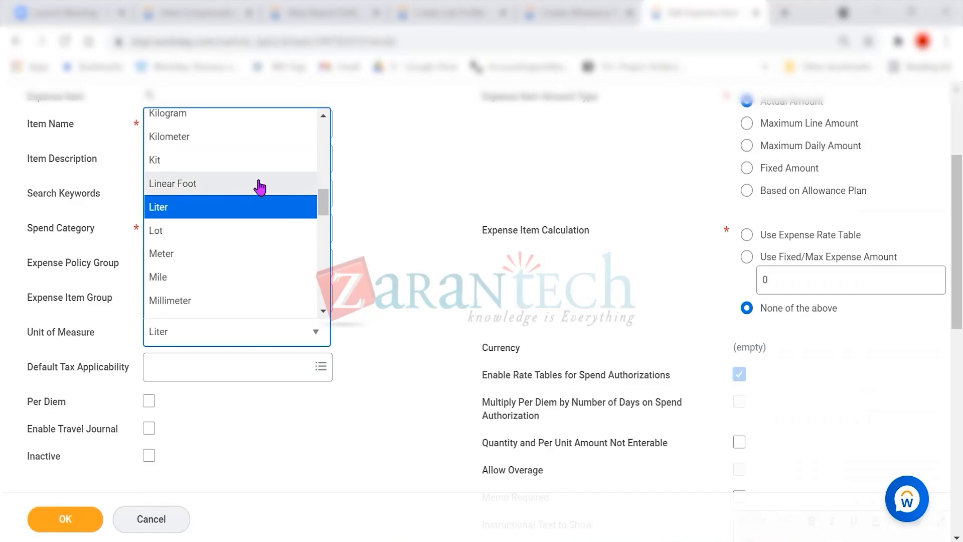
scroll(259, 188, up, 2)
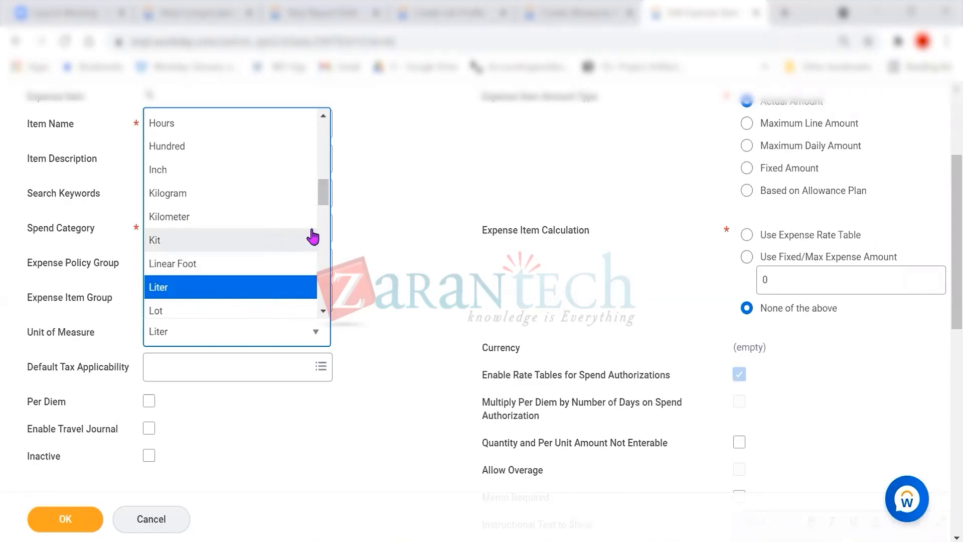
- Remove the Fuel Type attribute from the expense item's attributes table
scroll(386, 248, down, 2)
scroll(386, 258, down, 10)
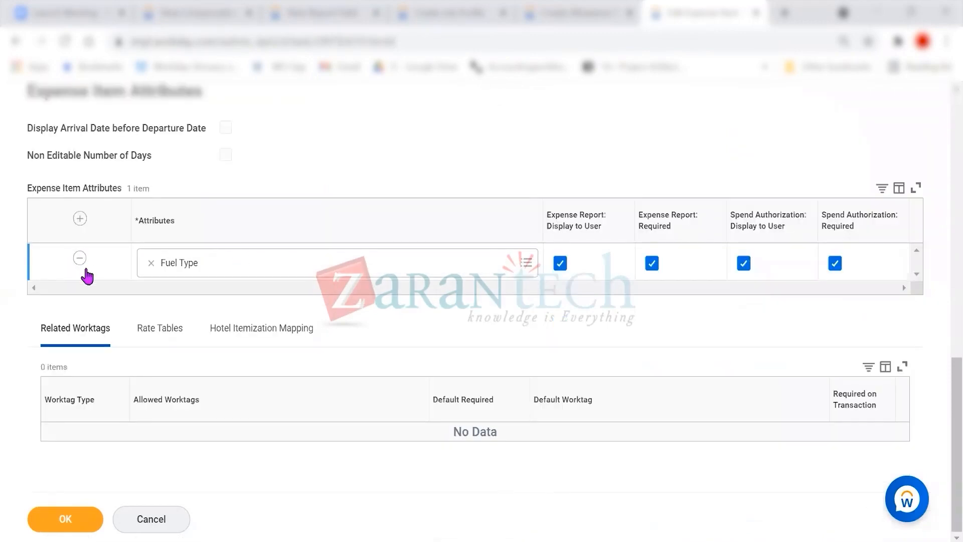
click(79, 258)
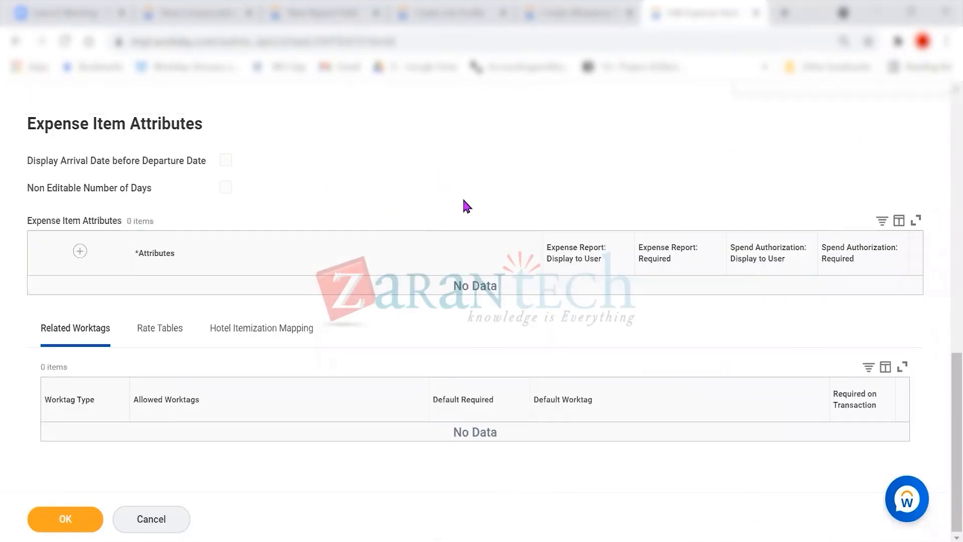
scroll(462, 198, up, 10)
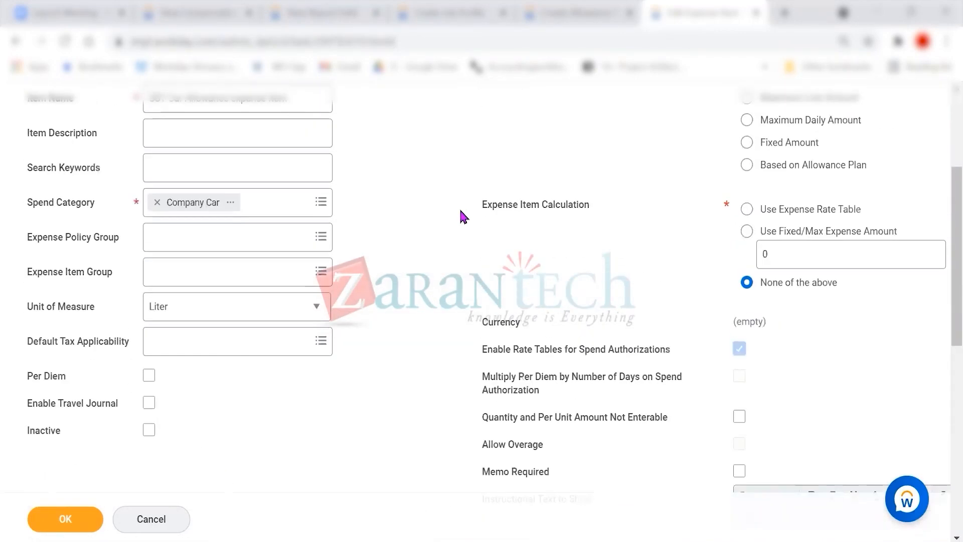
- Set the SST Car Allowance expense item's Unit of Measure to Cost Per Mille, save it, and review the saved item
click(295, 305)
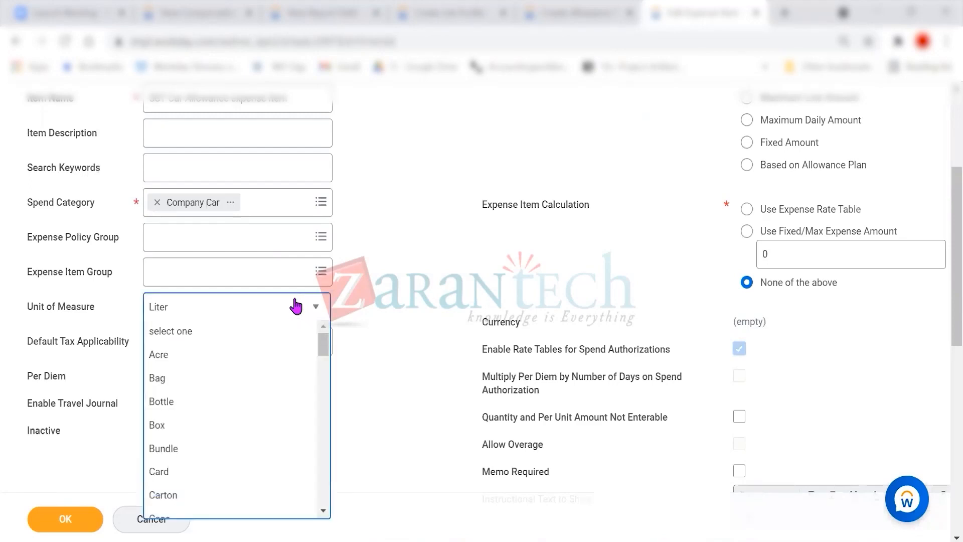
scroll(238, 335, down, 3)
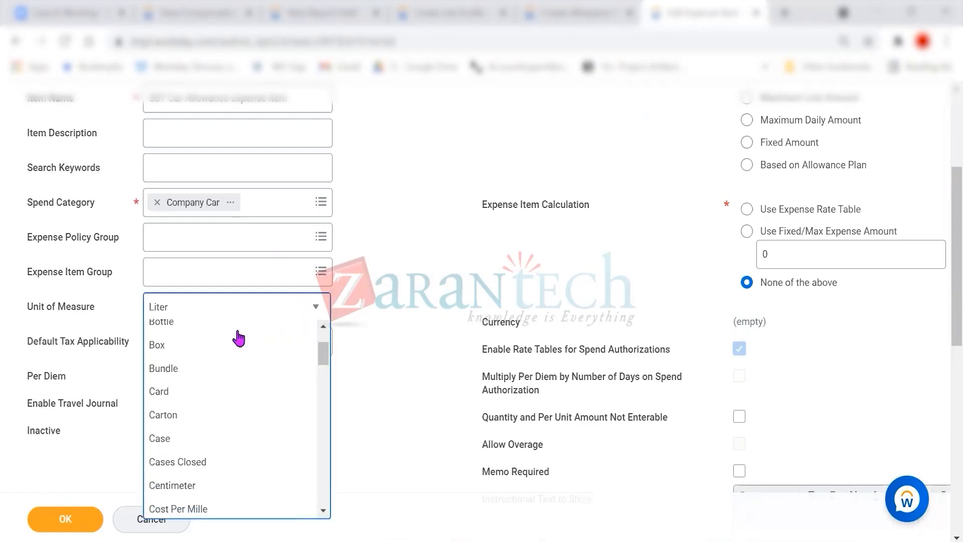
scroll(240, 337, down, 2)
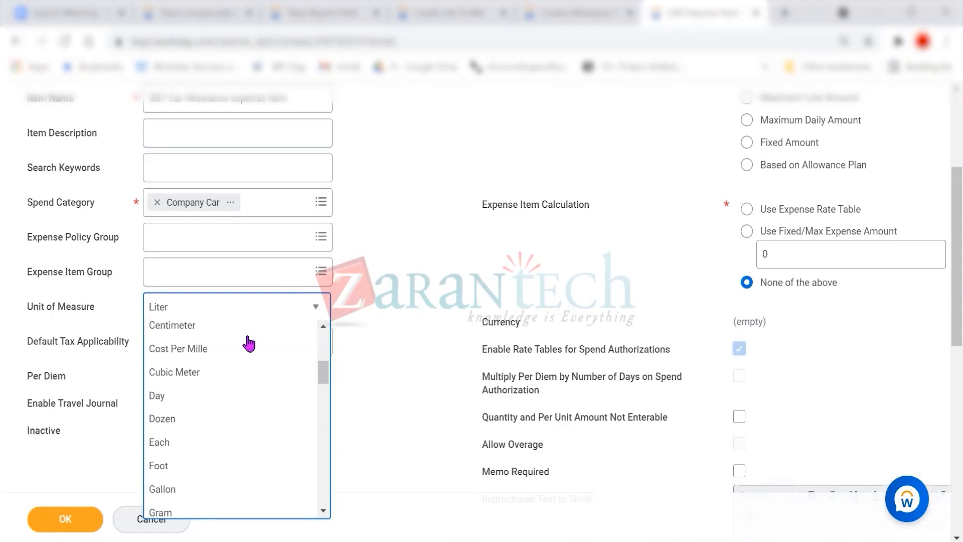
click(226, 351)
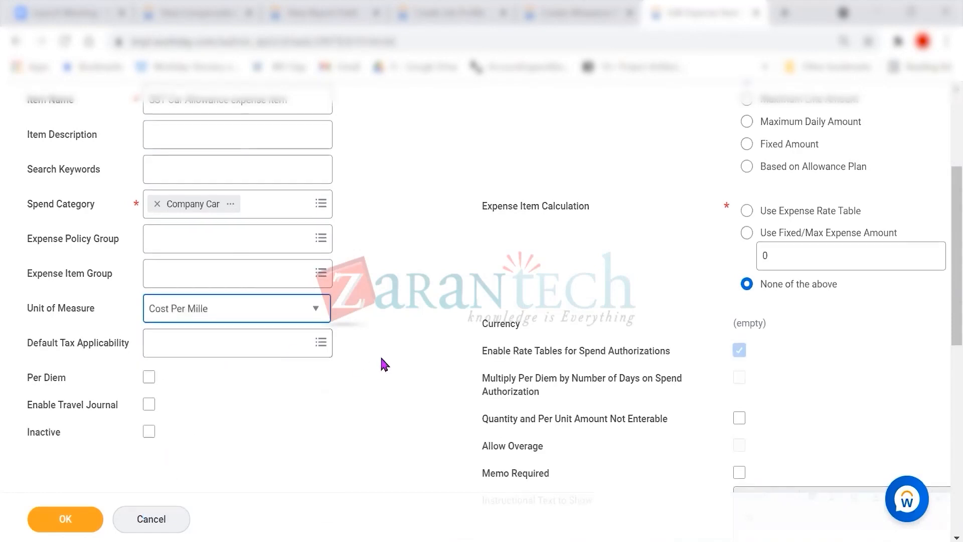
click(70, 526)
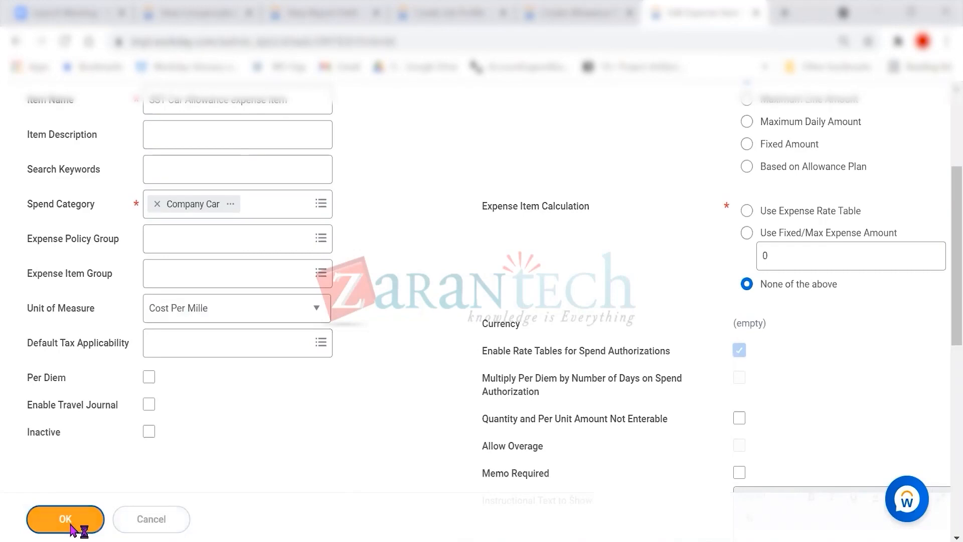
scroll(281, 455, down, 3)
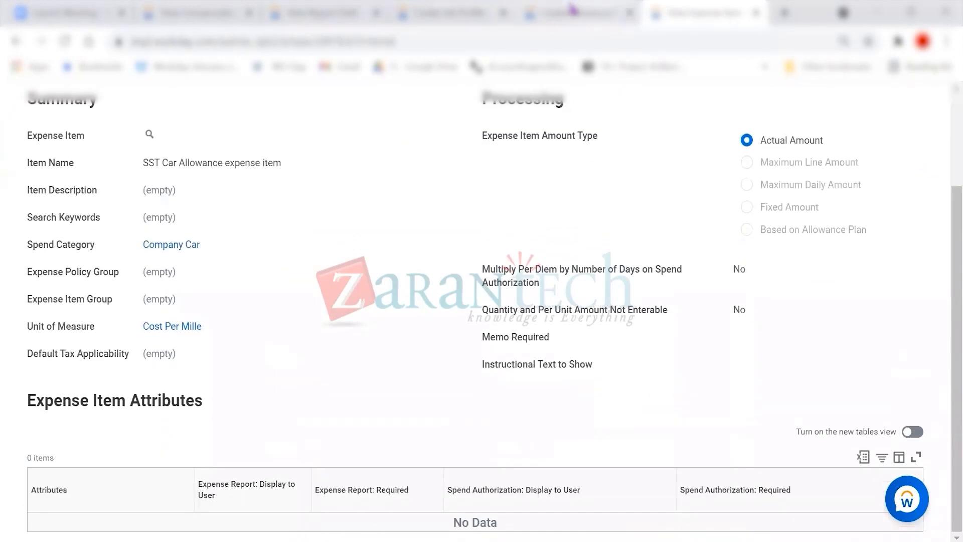
scroll(519, 330, up, 3)
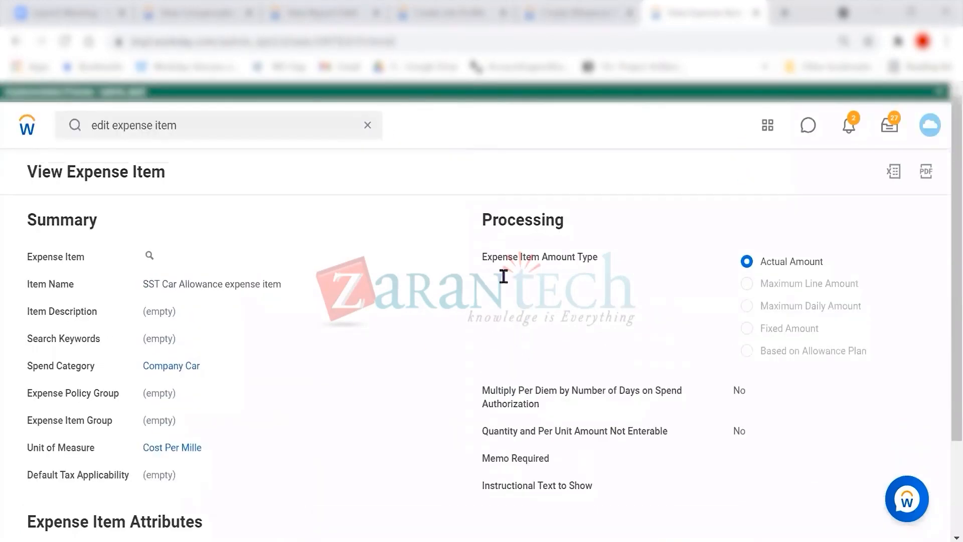
- Return to the allowance plan form and try to resubmit the SST Reimbursible Car allowance plan with the edited expense item
click(581, 16)
click(417, 297)
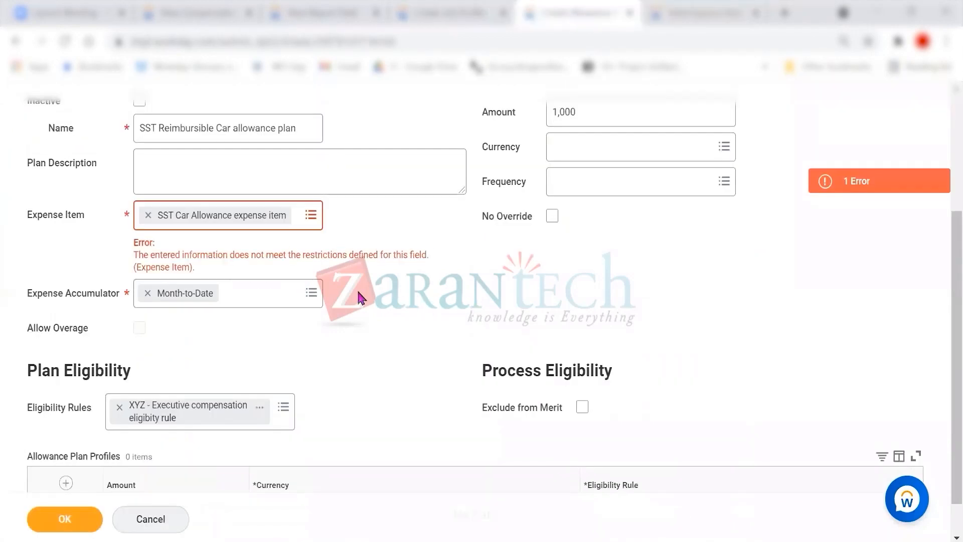
click(63, 521)
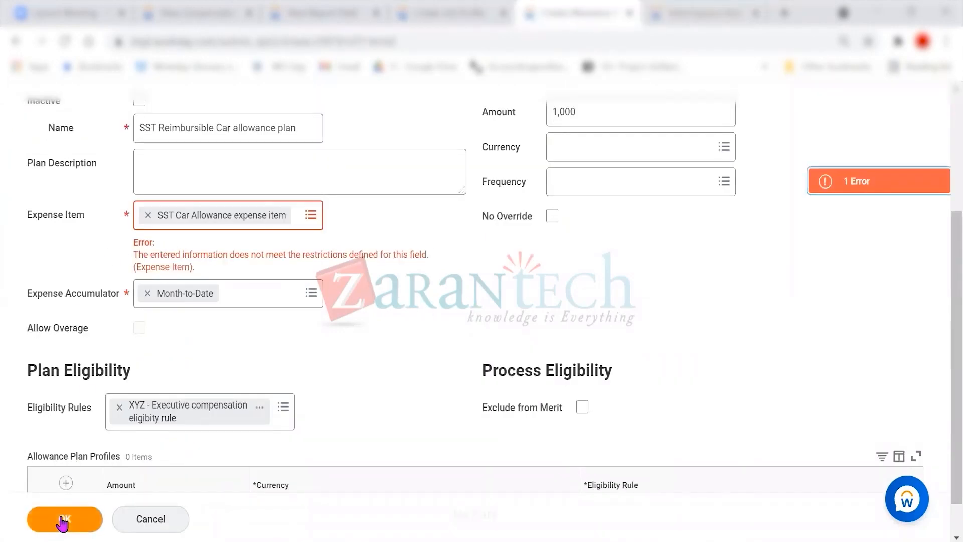
scroll(409, 365, down, 1)
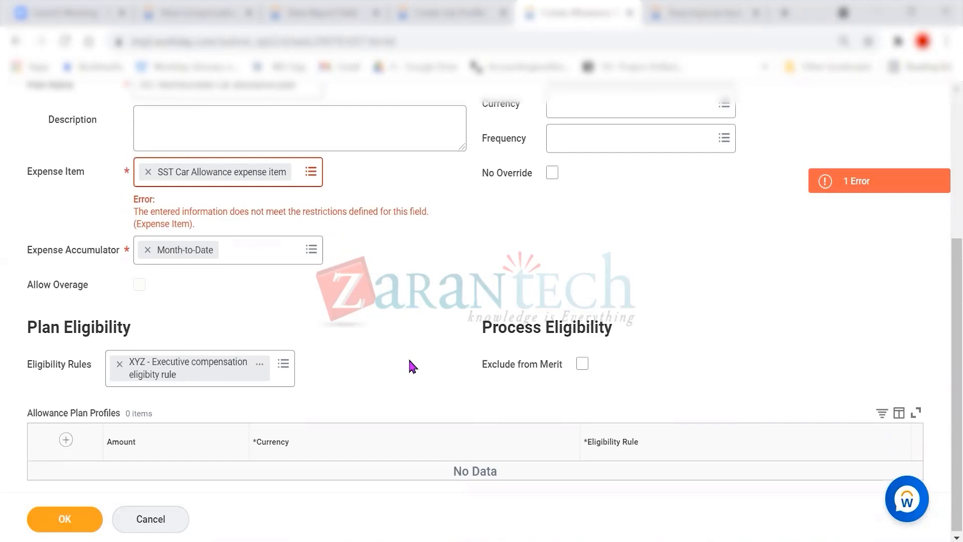
scroll(411, 368, up, 4)
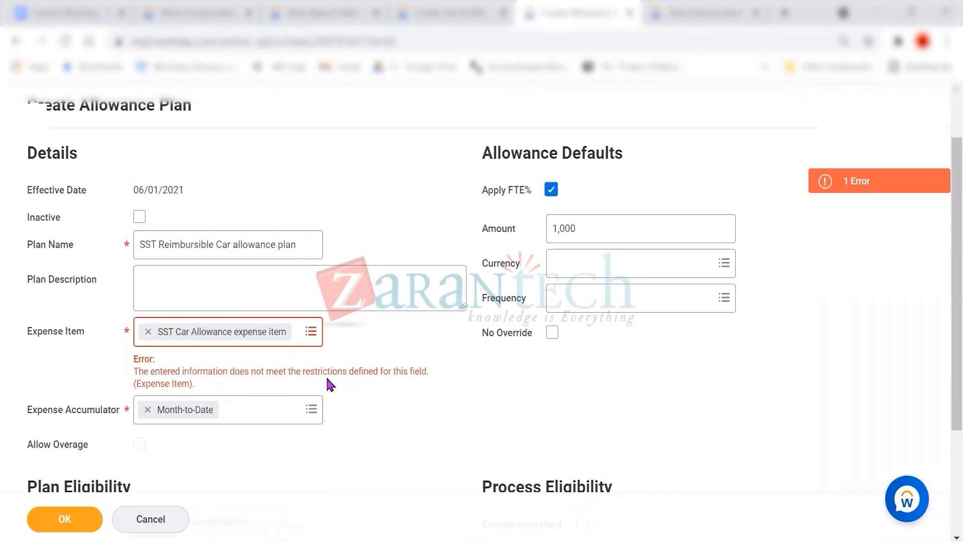
click(70, 524)
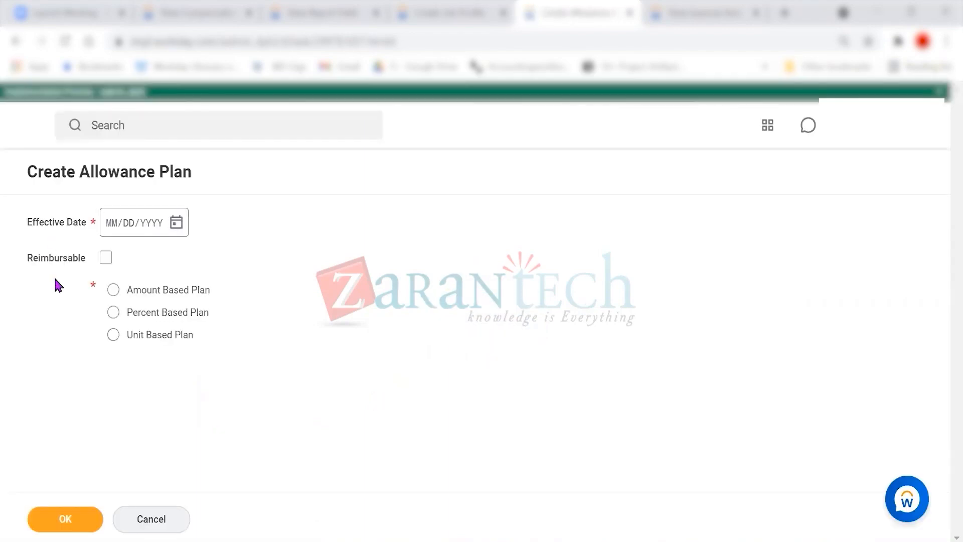
- Start a new reimbursable, amount-based allowance plan with an effective date of 06/01/2021
click(106, 258)
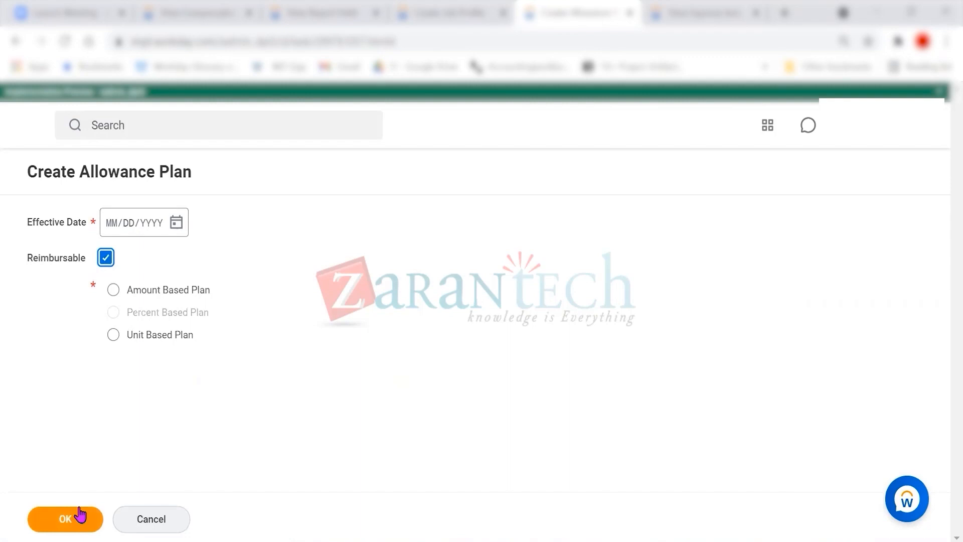
click(176, 222)
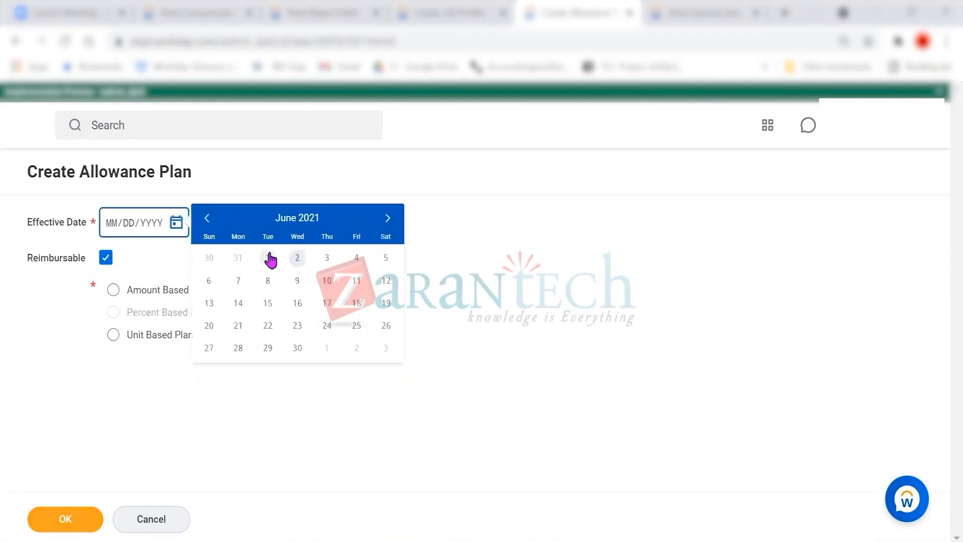
click(269, 258)
click(98, 526)
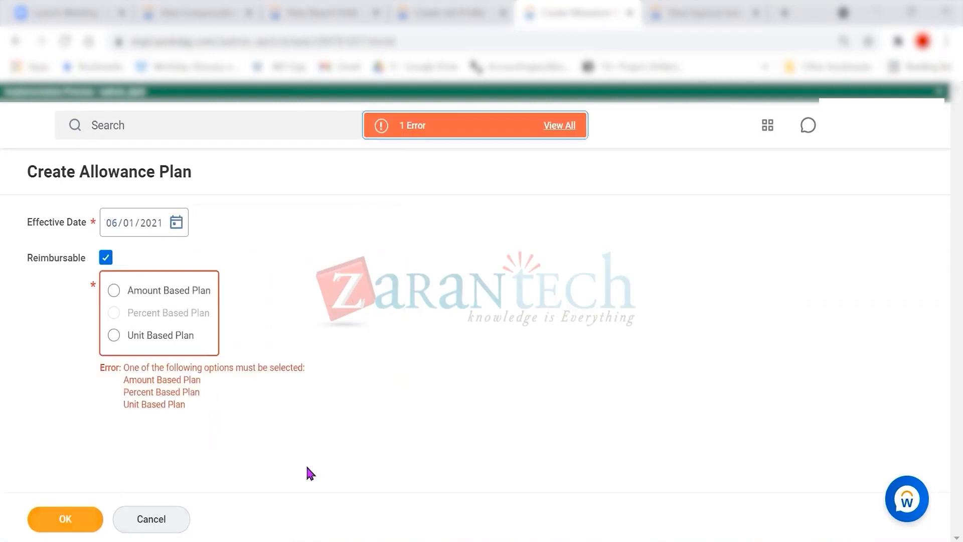
click(112, 292)
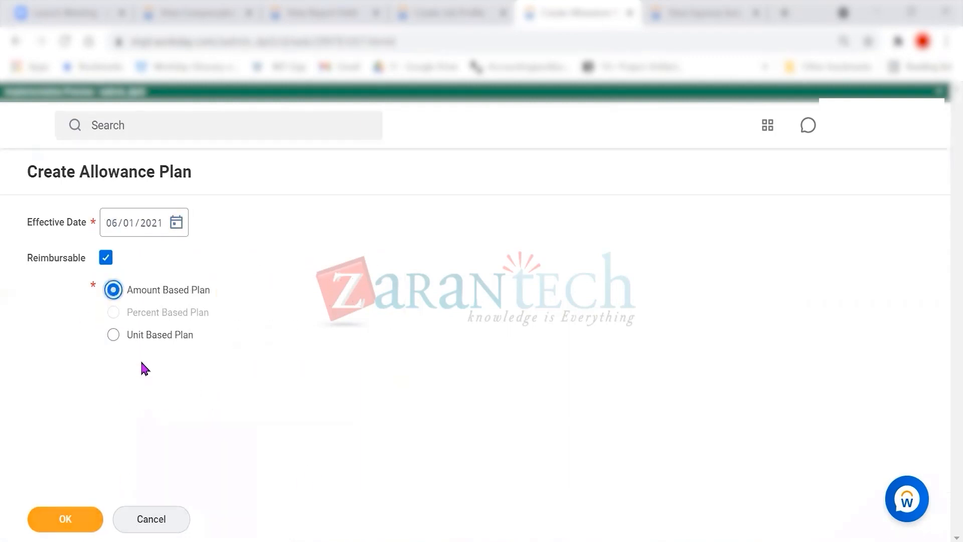
click(67, 527)
- Name the plan "SST Car allowance plan" and search for its expense item with "SST"
click(188, 318)
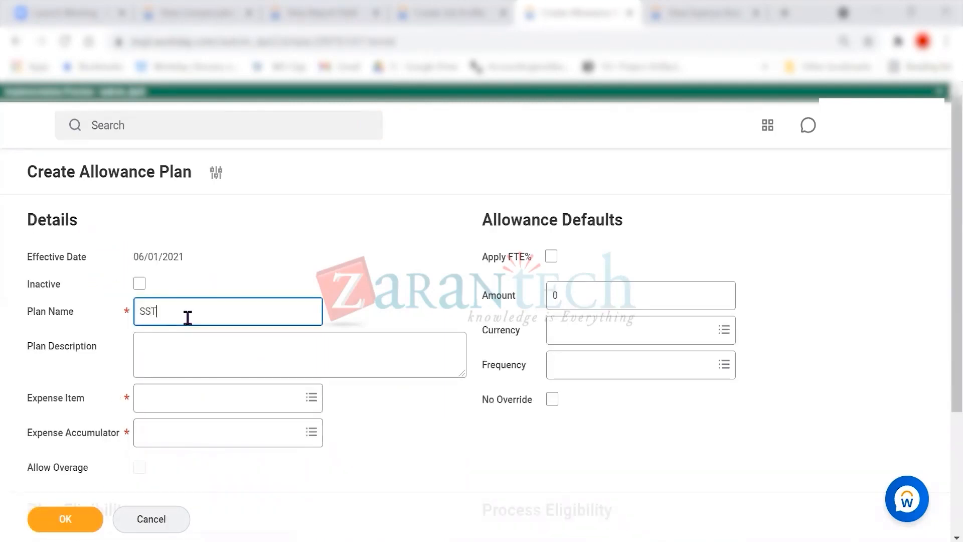
text(SST Car allowance plan)
click(188, 401)
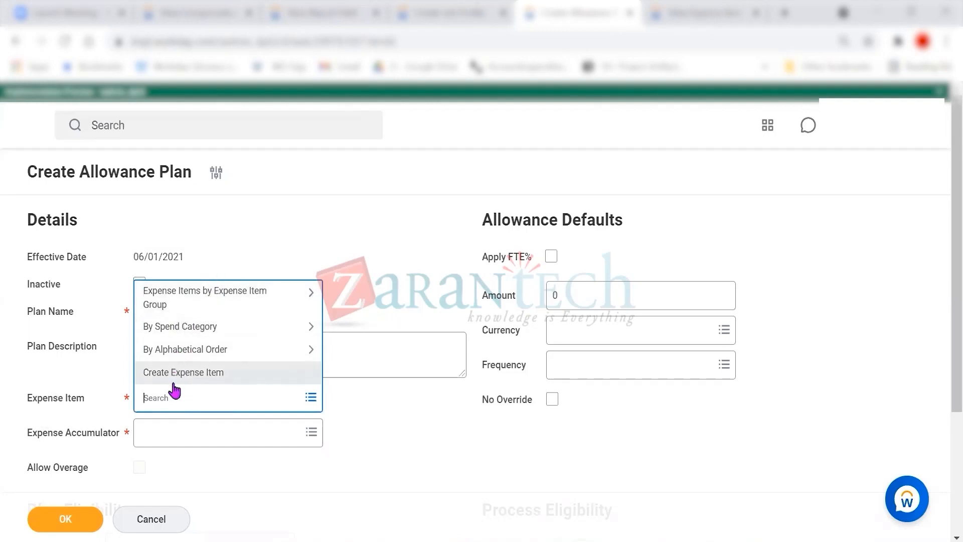
text(sST)
key(Return)
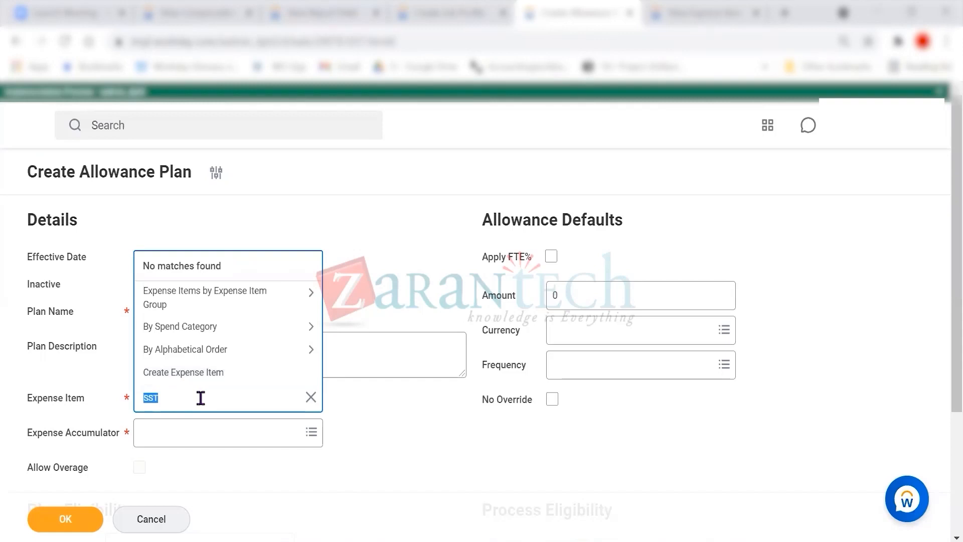
text(s)
key(Return)
- Check the SST Car Allowance expense item's summary, processing settings and attributes on its view page
click(700, 11)
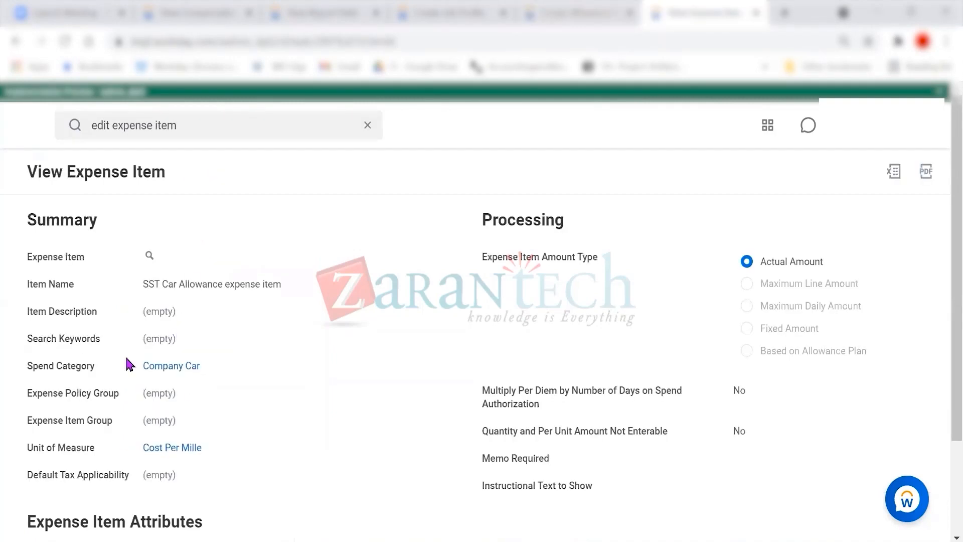
scroll(344, 321, down, 3)
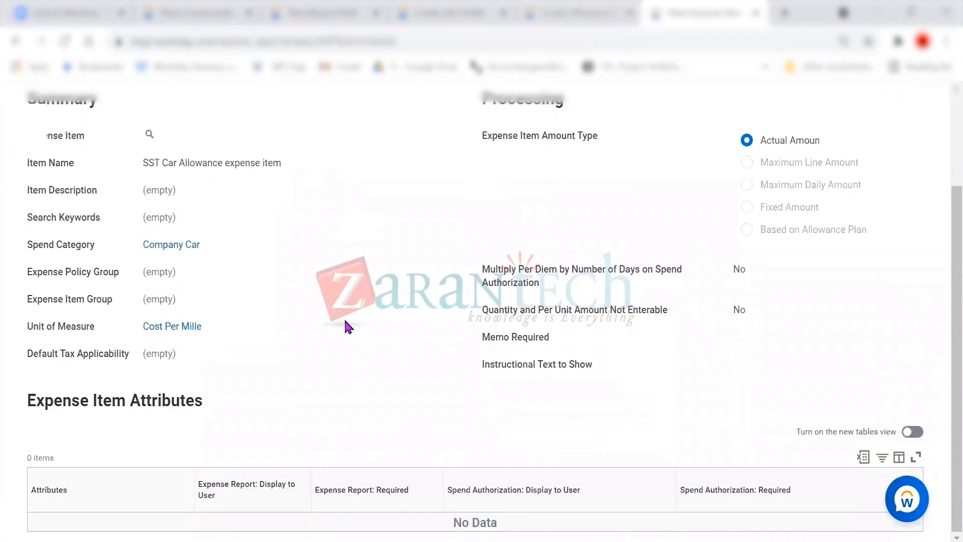
scroll(752, 329, up, 3)
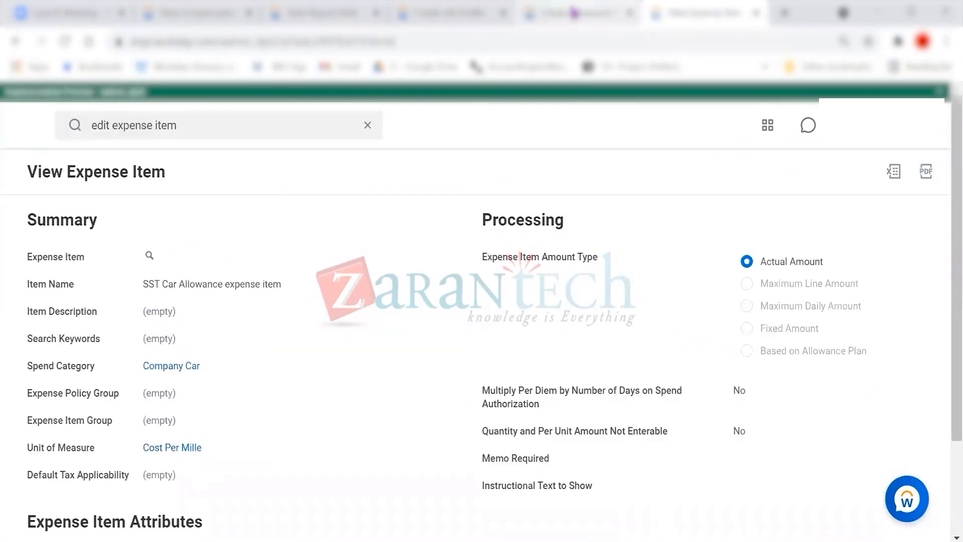